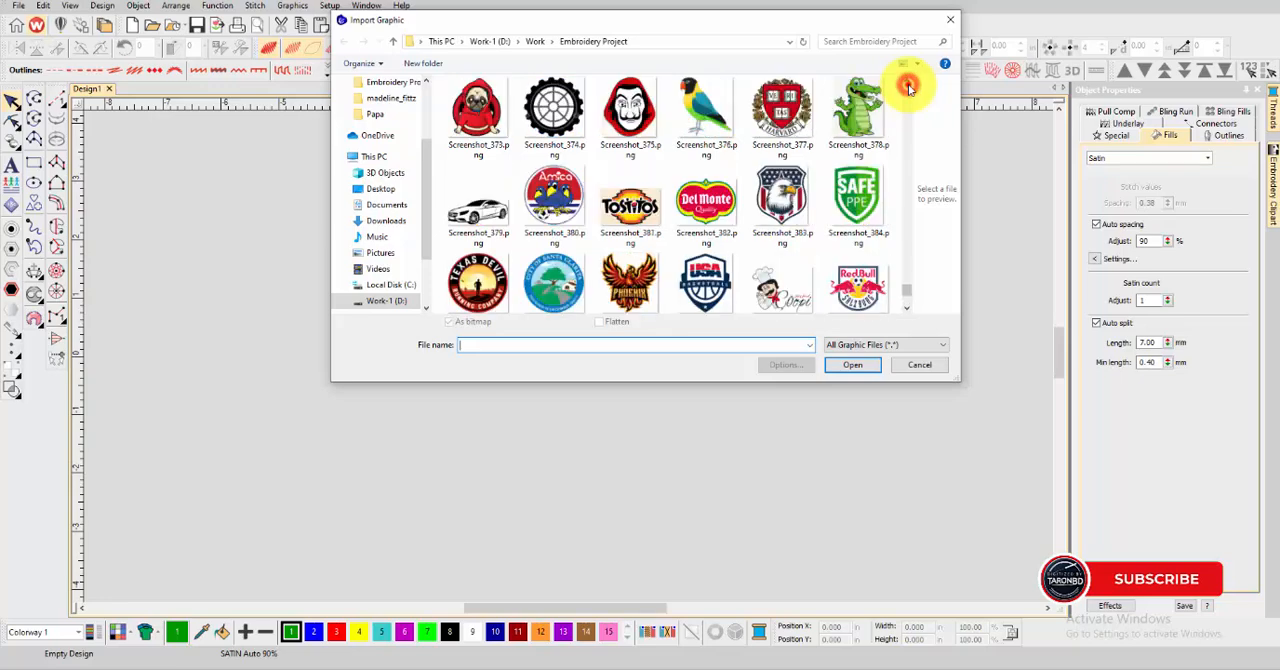
Import the walking tiger picture from the Embroidery Project folder into the empty design
click(908, 87)
click(852, 365)
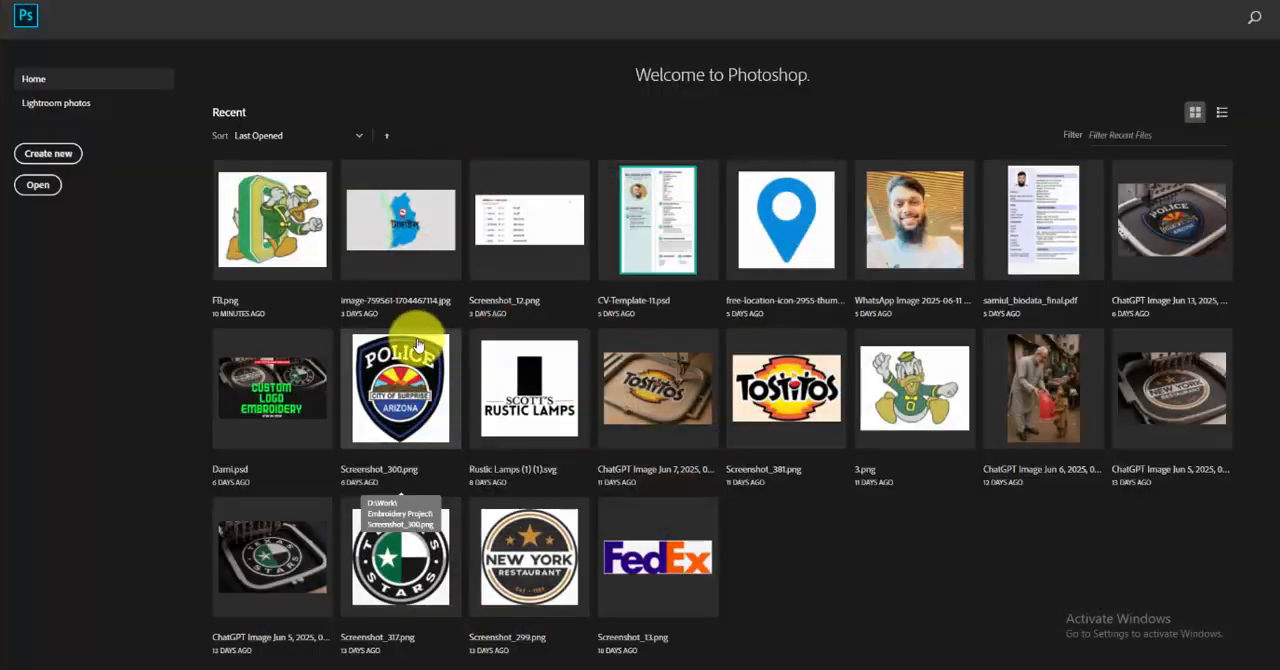
Switch to Photoshop and open the tiger picture Screenshot_369.png
click(51, 7)
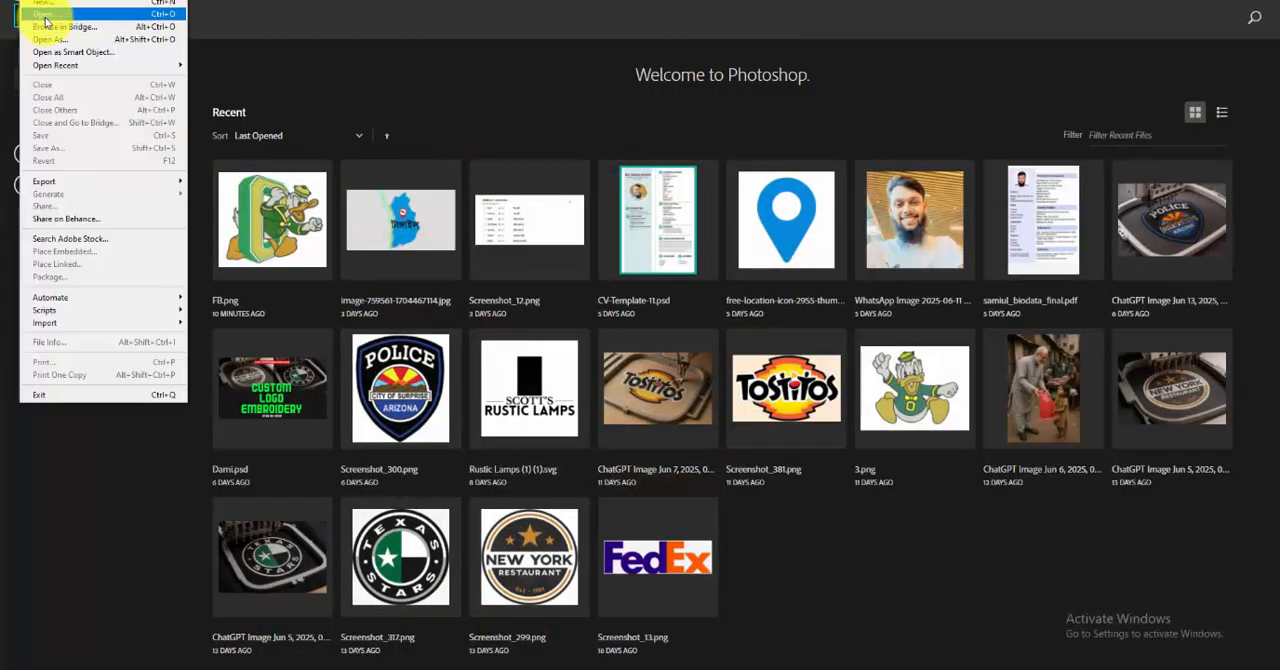
click(32, 23)
drag(862, 90, 876, 280)
click(455, 247)
click(808, 369)
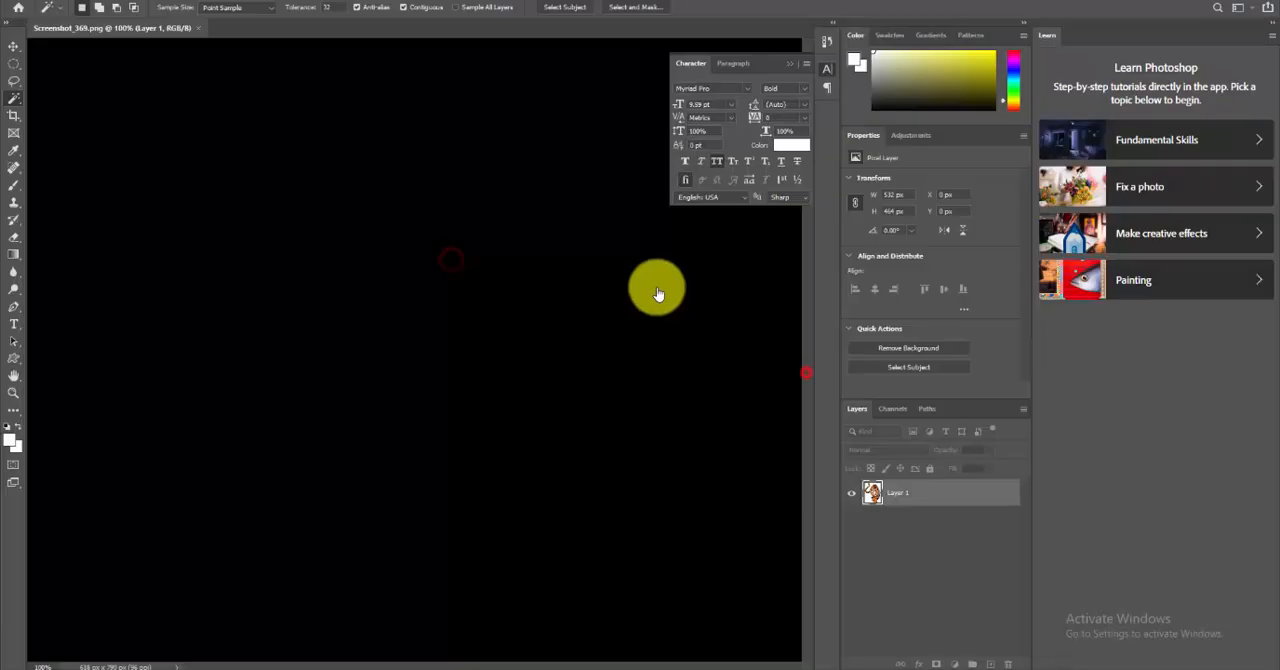
Sample the orange of the tiger's tail with the Eyedropper and open the foreground colour to read its RGB values
click(12, 152)
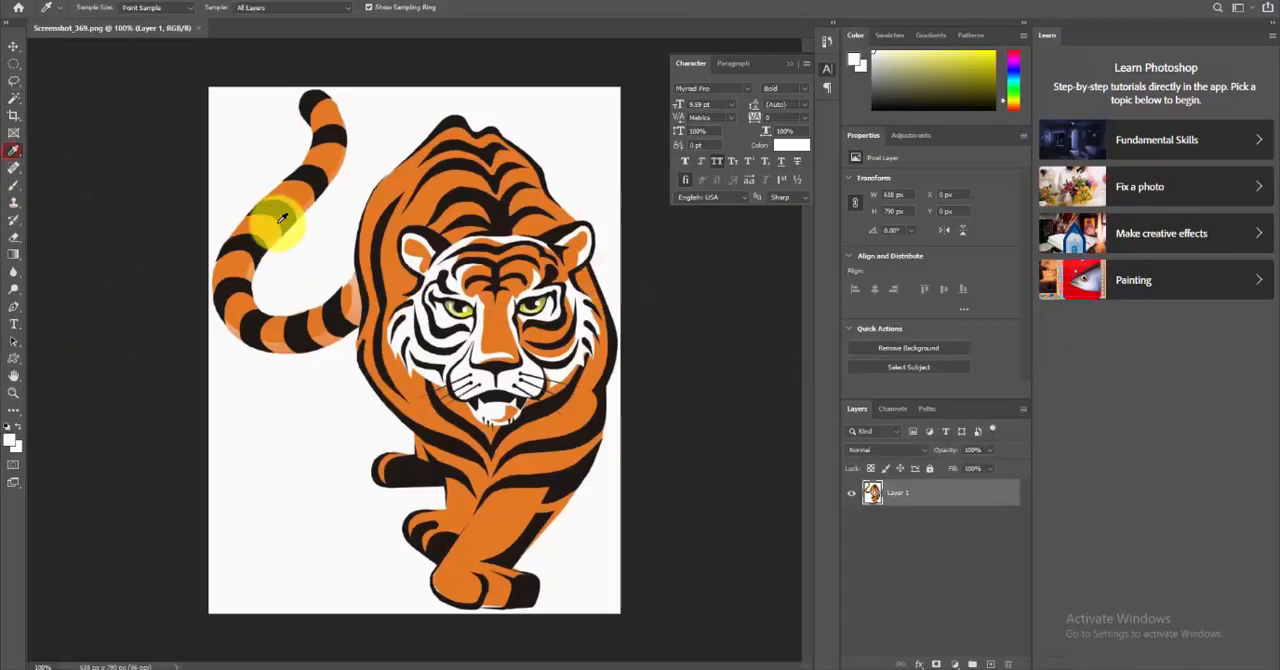
click(262, 225)
click(14, 440)
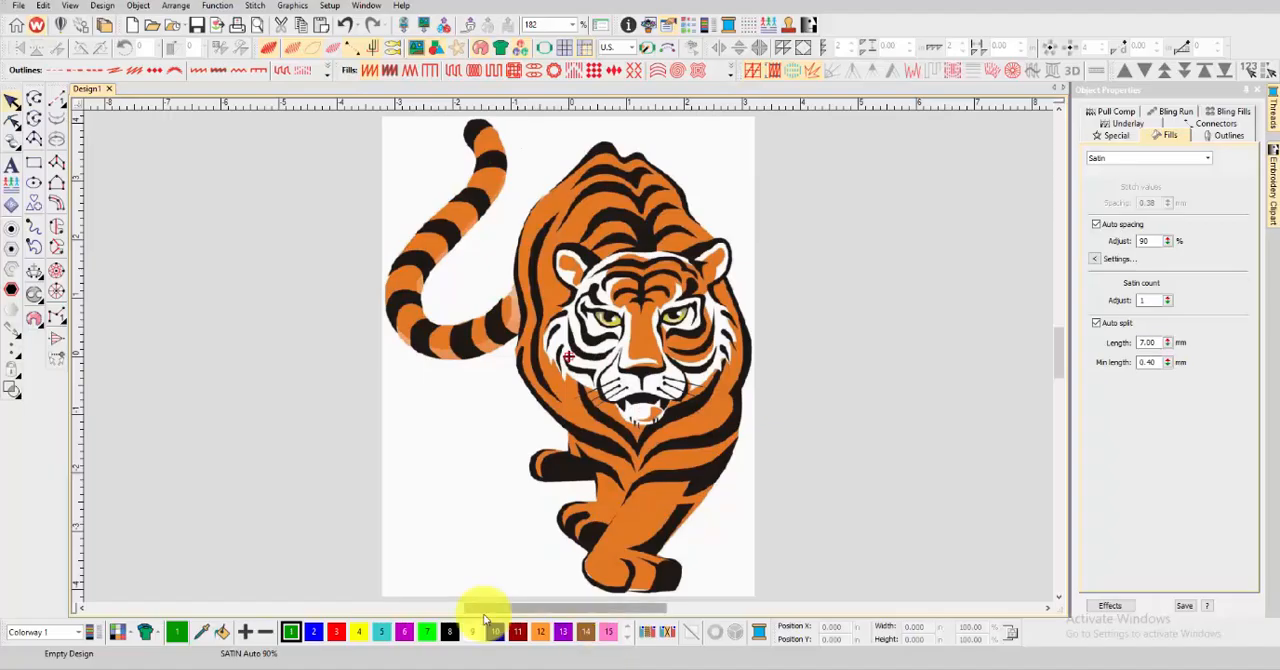
Switch back to the embroidery design and set thread colour 1 to a custom orange with red 227 and green 121
double_click(290, 631)
click(612, 390)
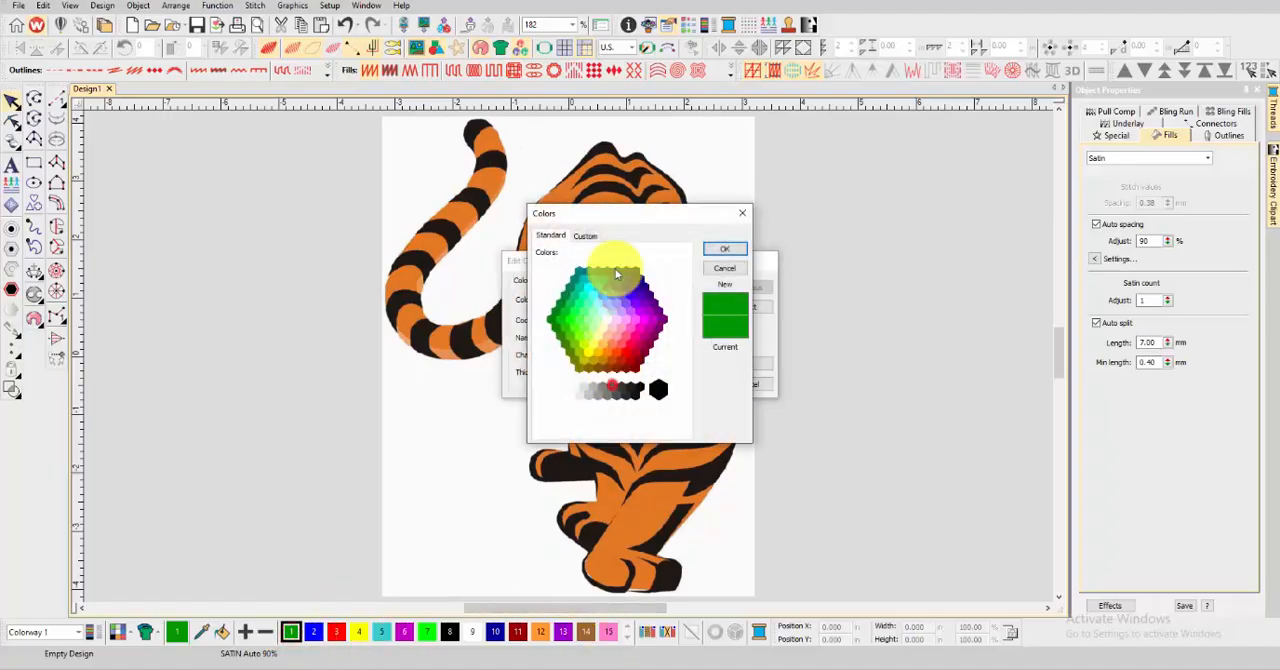
click(589, 236)
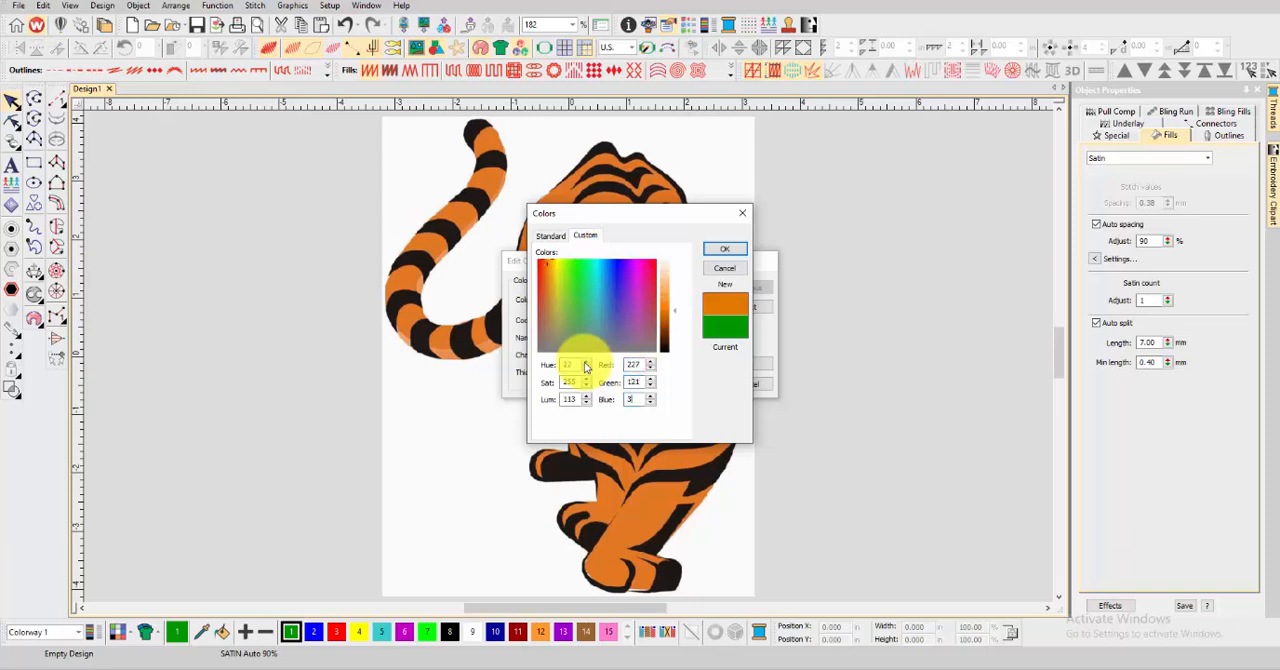
click(726, 249)
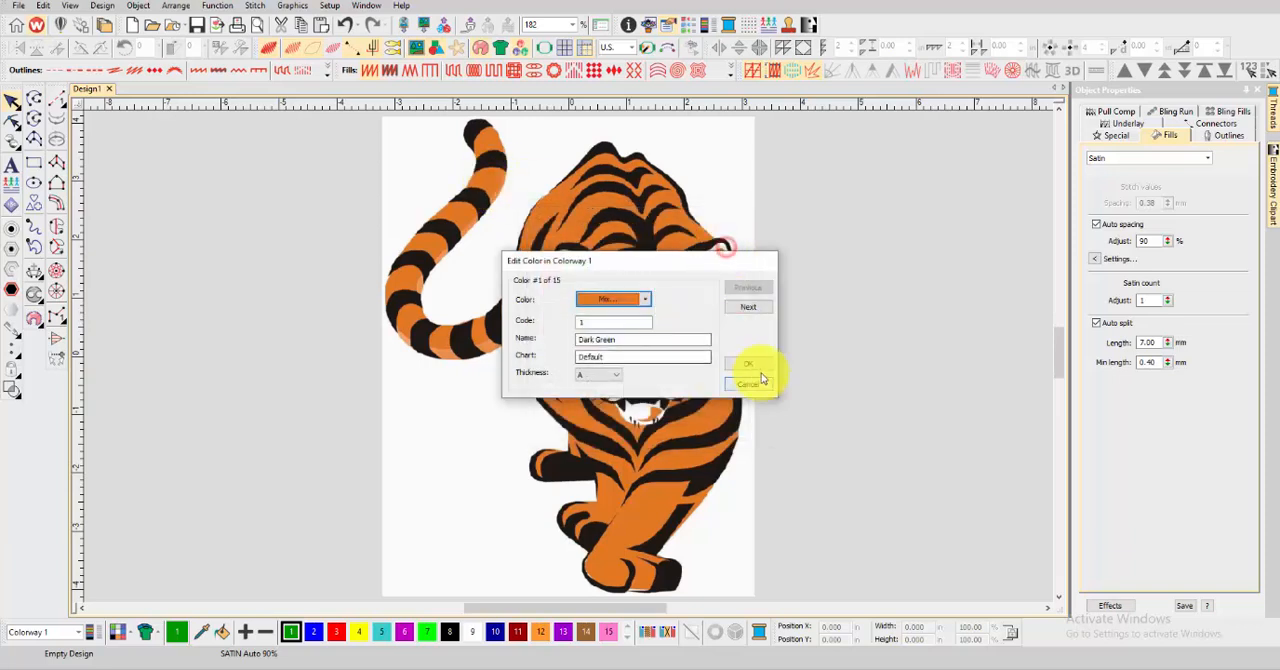
click(760, 361)
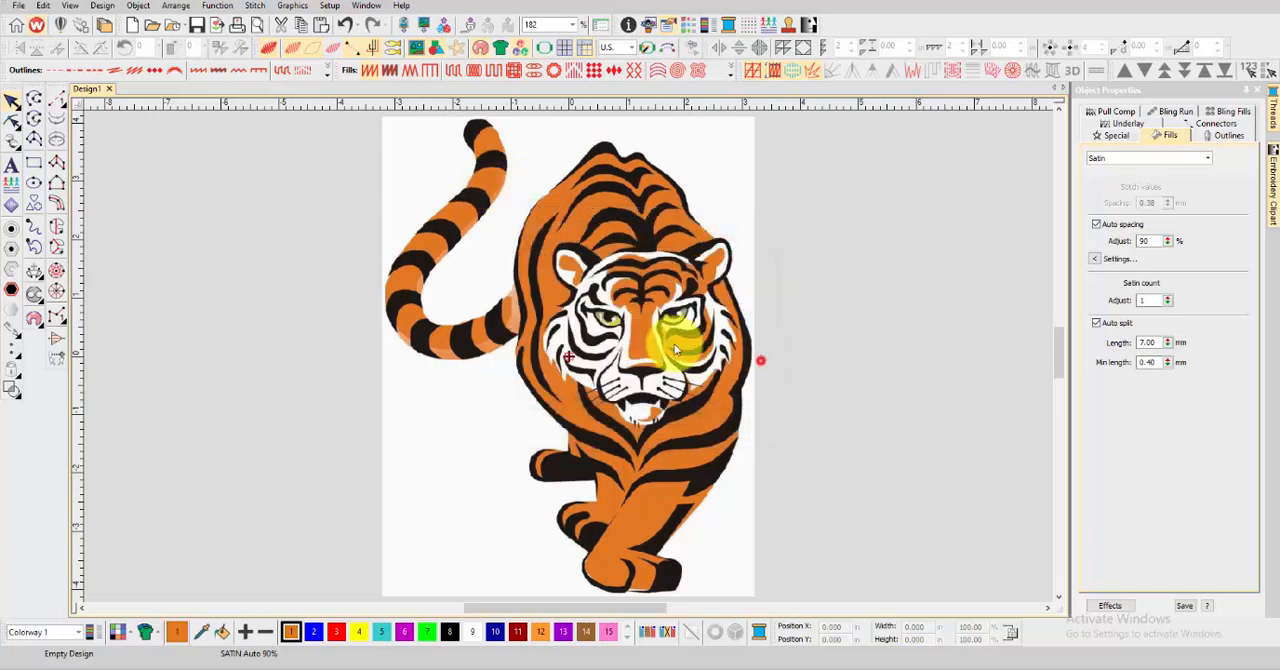
Start a closed Tatami fill shape in the orange thread and trace its boundary along the underside of the front paw
click(58, 225)
click(453, 71)
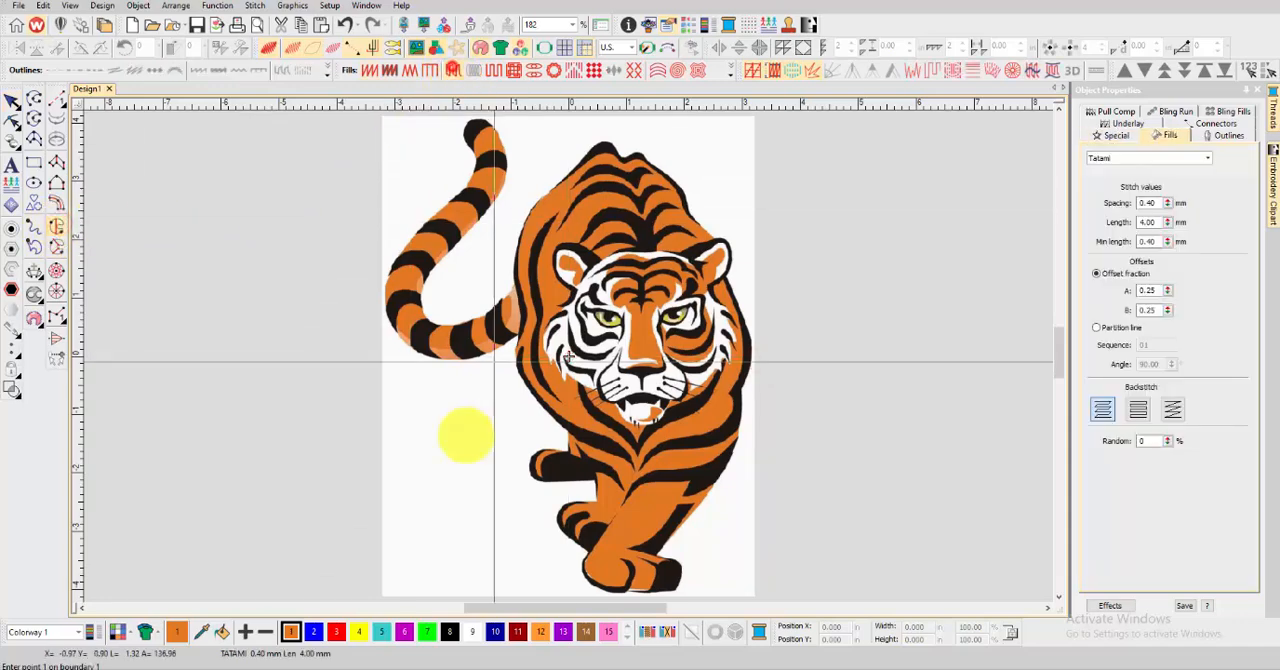
scroll(651, 571, up, 3)
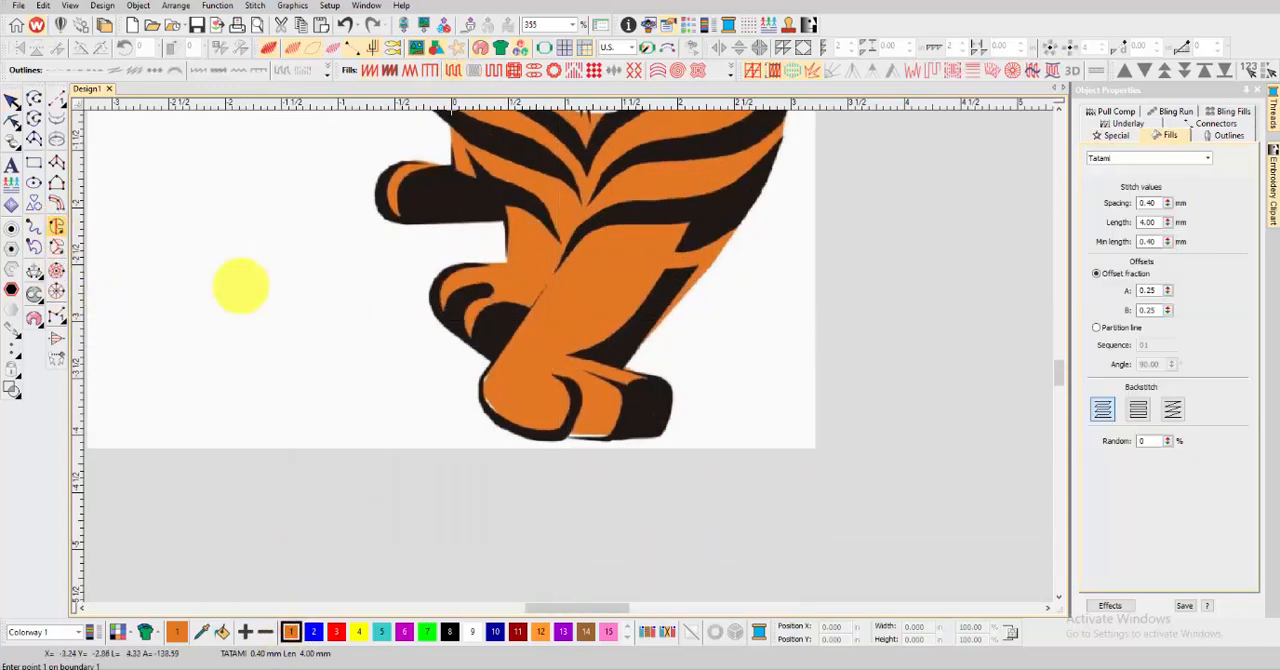
click(486, 406)
click(502, 418)
click(520, 429)
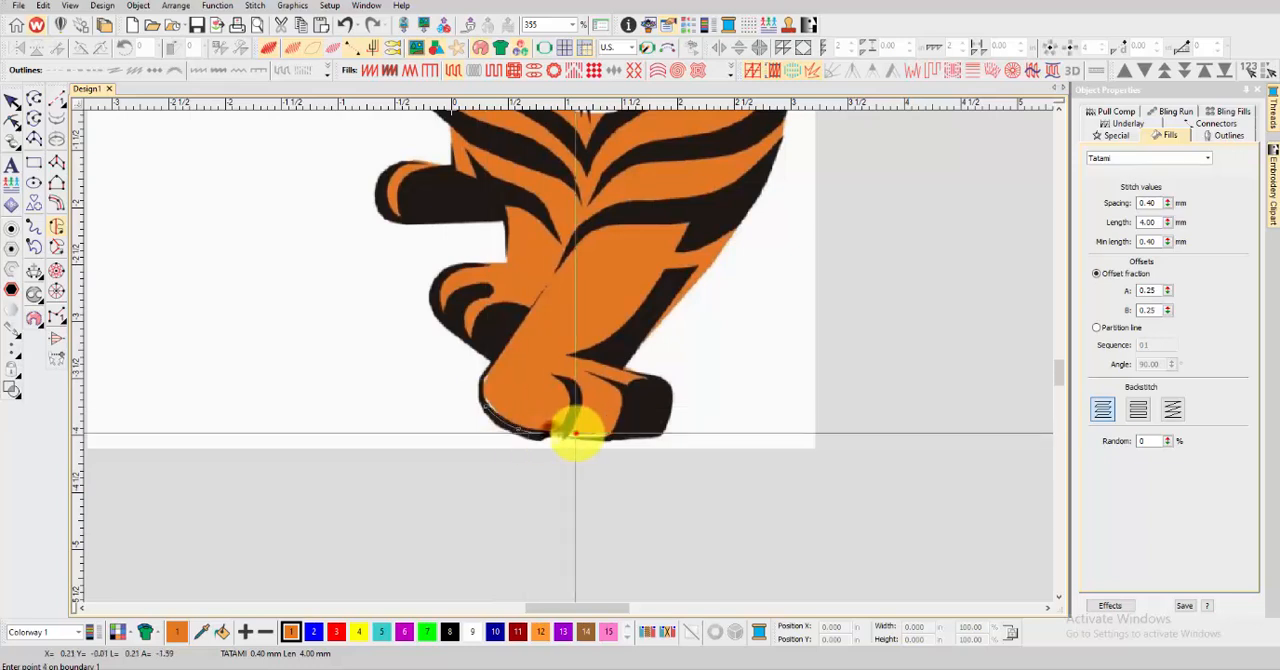
click(614, 432)
Continue the fill boundary around the front paw's toes and back to the ankle
click(633, 425)
click(644, 408)
click(649, 387)
click(644, 379)
click(632, 373)
click(624, 367)
click(622, 360)
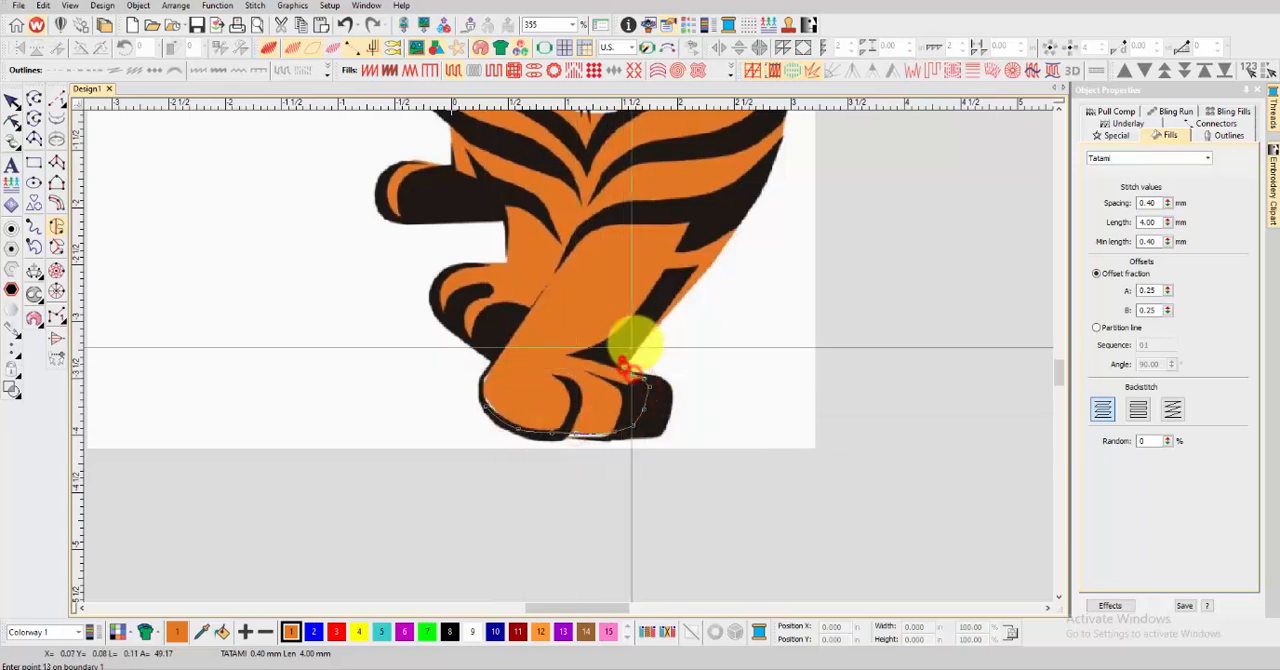
Trace the fill boundary up the outer edge of the front leg to the shoulder
click(650, 333)
click(694, 280)
click(737, 223)
scroll(563, 349, down, 2)
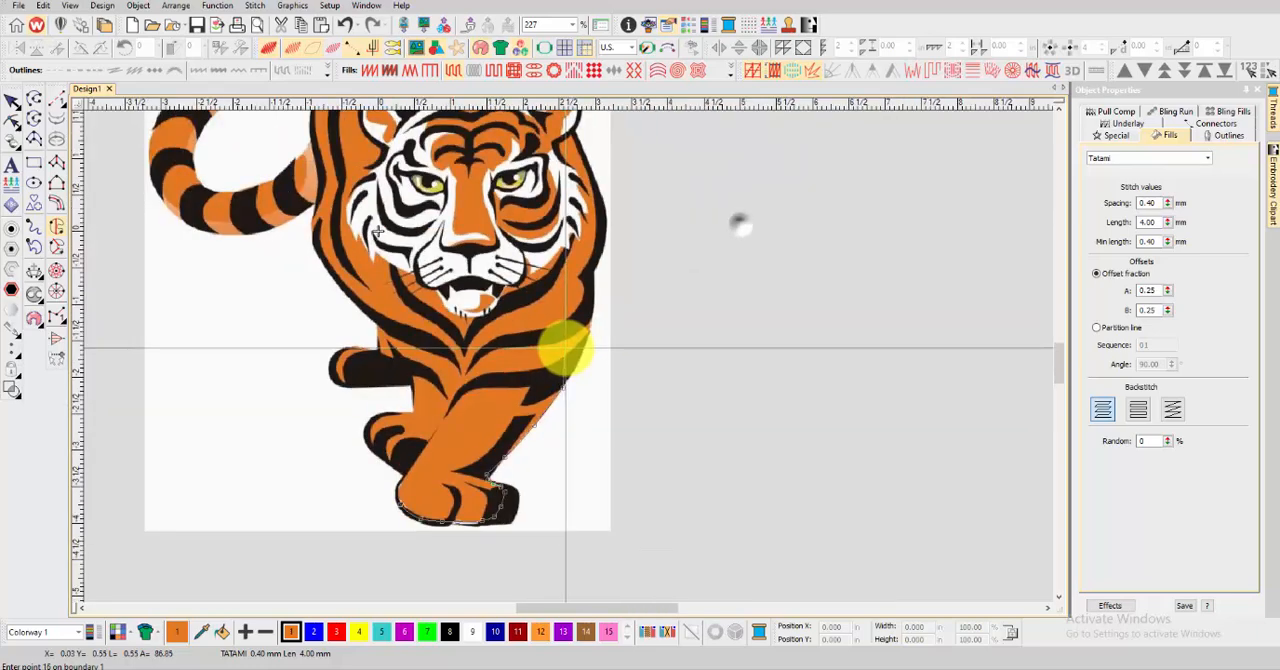
scroll(600, 355, up, 2)
click(600, 352)
click(605, 300)
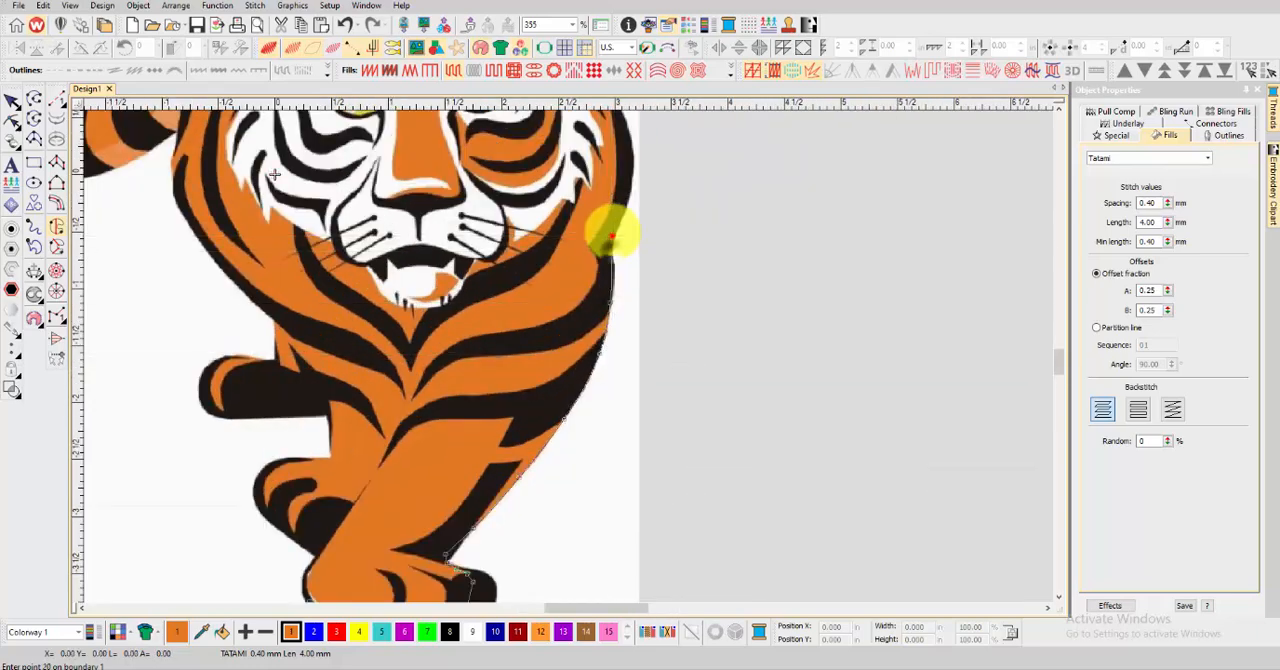
Extend the fill boundary up the tiger's right flank to just below the right ear
scroll(612, 236, down, 2)
scroll(630, 135, up, 3)
click(582, 373)
click(565, 284)
click(533, 222)
scroll(510, 150, up, 4)
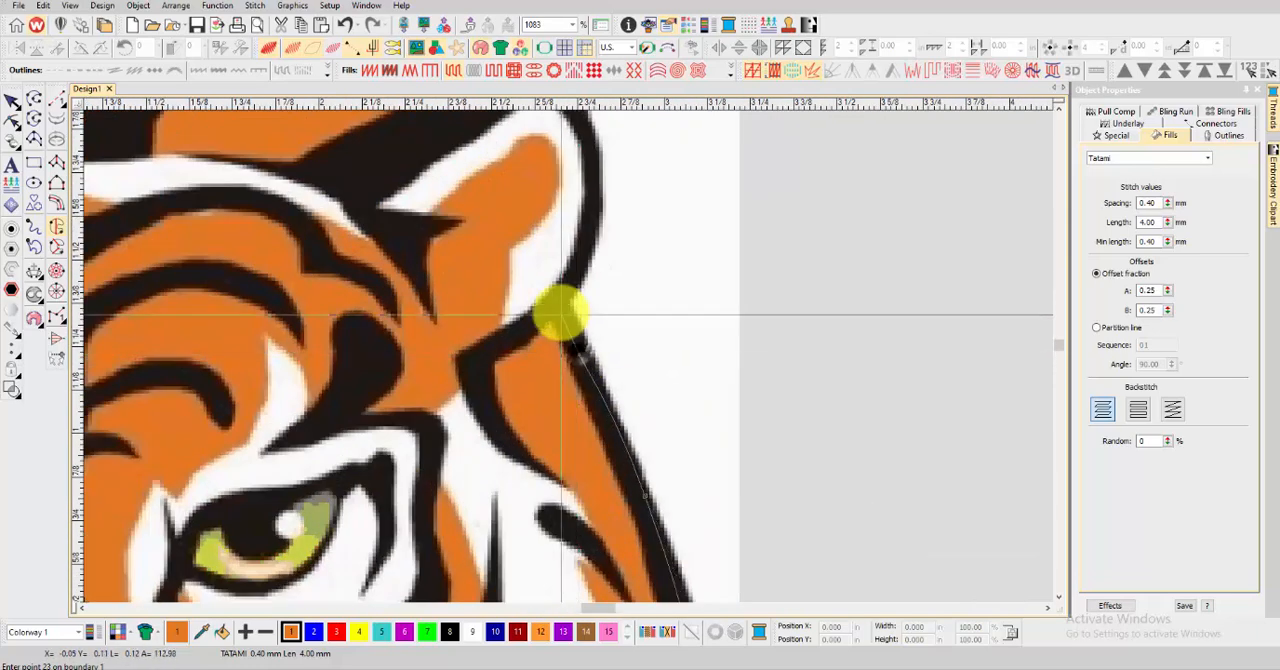
Trace the fill boundary around the outer edge of the tiger's right ear
click(561, 312)
click(592, 240)
scroll(596, 168, down, 1)
click(561, 324)
click(536, 299)
click(492, 292)
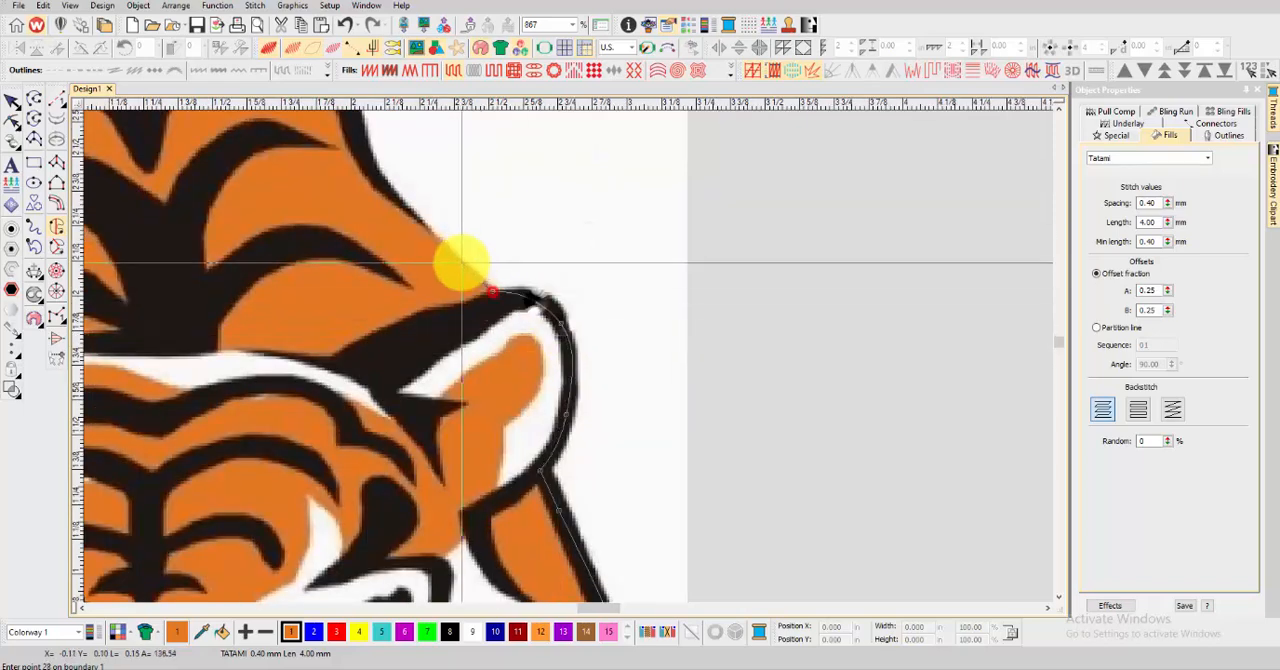
Continue the fill boundary from the right ear up the slope of the back
click(460, 261)
click(411, 214)
click(377, 178)
scroll(350, 130, down, 2)
click(572, 338)
click(531, 280)
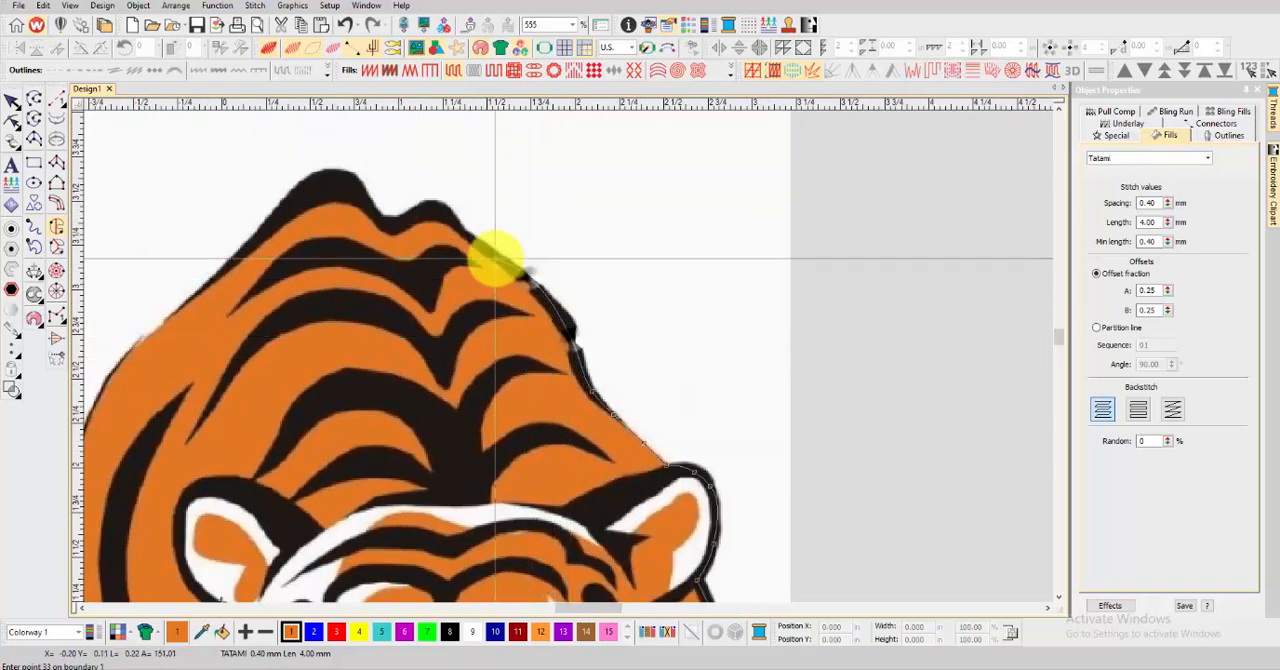
Trace the fill boundary over both humps of the back and down the opposite slope
click(495, 259)
click(462, 231)
click(446, 217)
click(420, 216)
click(379, 221)
click(360, 201)
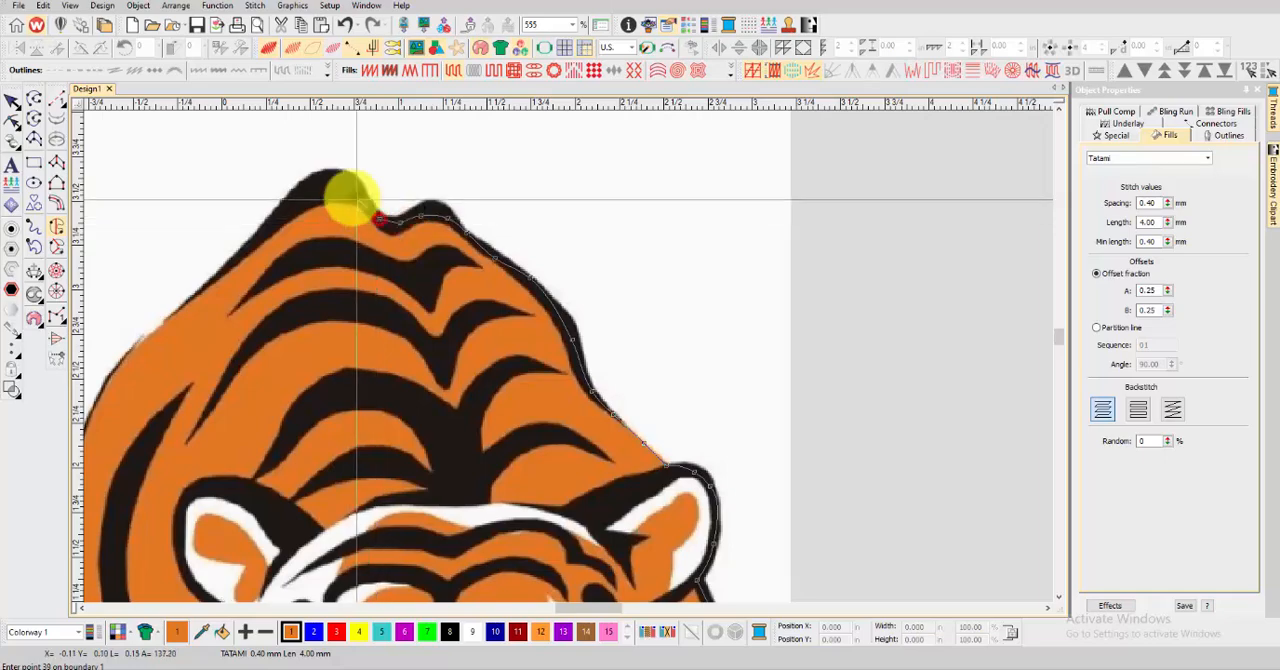
click(336, 198)
click(303, 202)
click(249, 251)
click(159, 330)
Continue the fill boundary down the left edge of the body toward the base of the tail
scroll(149, 340, down, 1)
scroll(567, 360, down, 1)
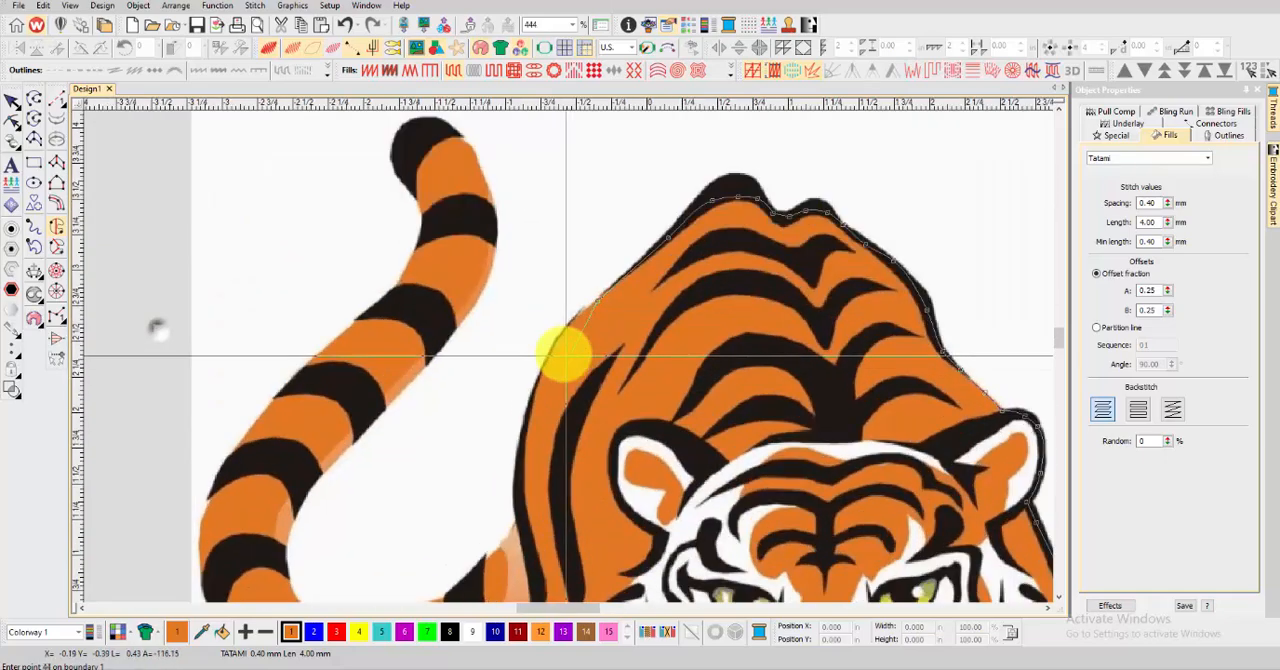
click(592, 297)
click(521, 412)
scroll(574, 409, down, 1)
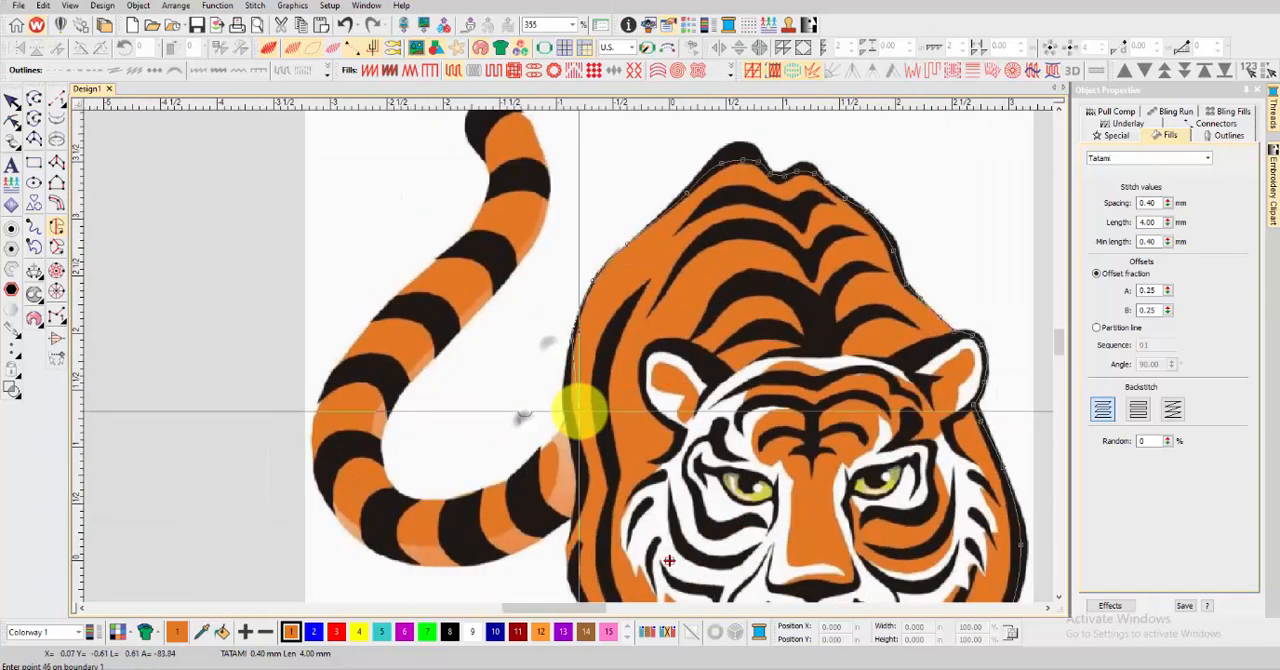
Trace the fill boundary along the inner curve of the tail, from its base around the lower bend
scroll(543, 326, up, 2)
right_click(502, 404)
right_click(442, 457)
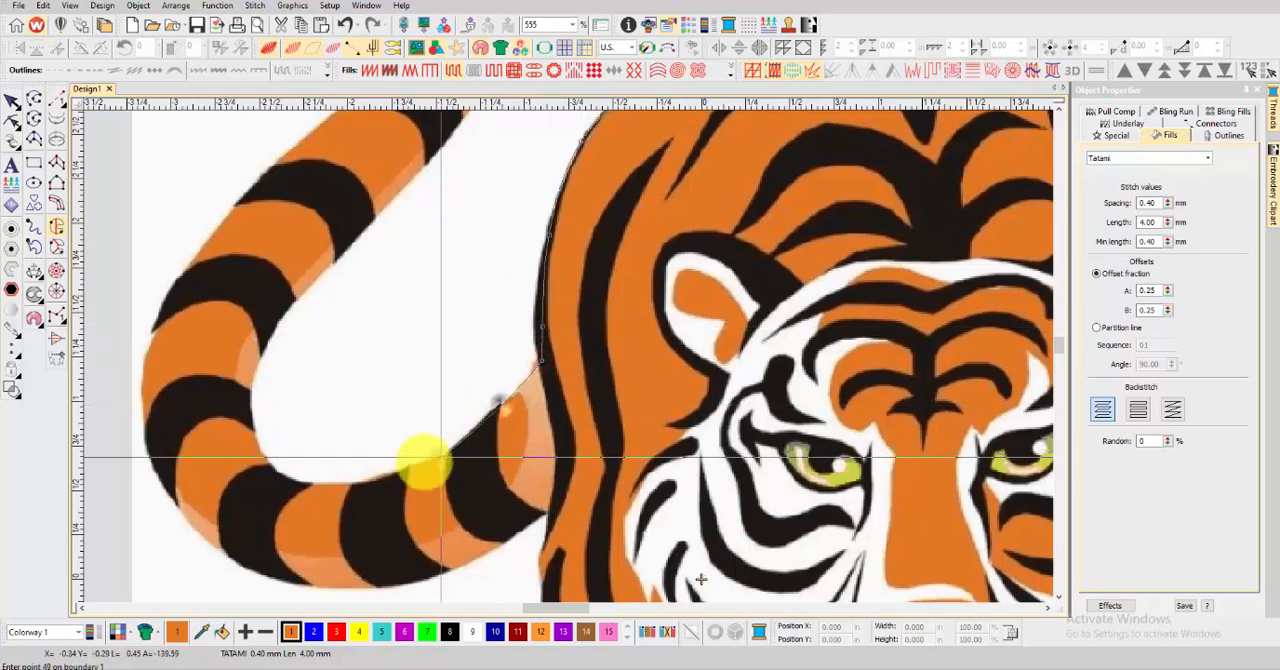
right_click(367, 480)
right_click(288, 477)
right_click(250, 414)
right_click(273, 327)
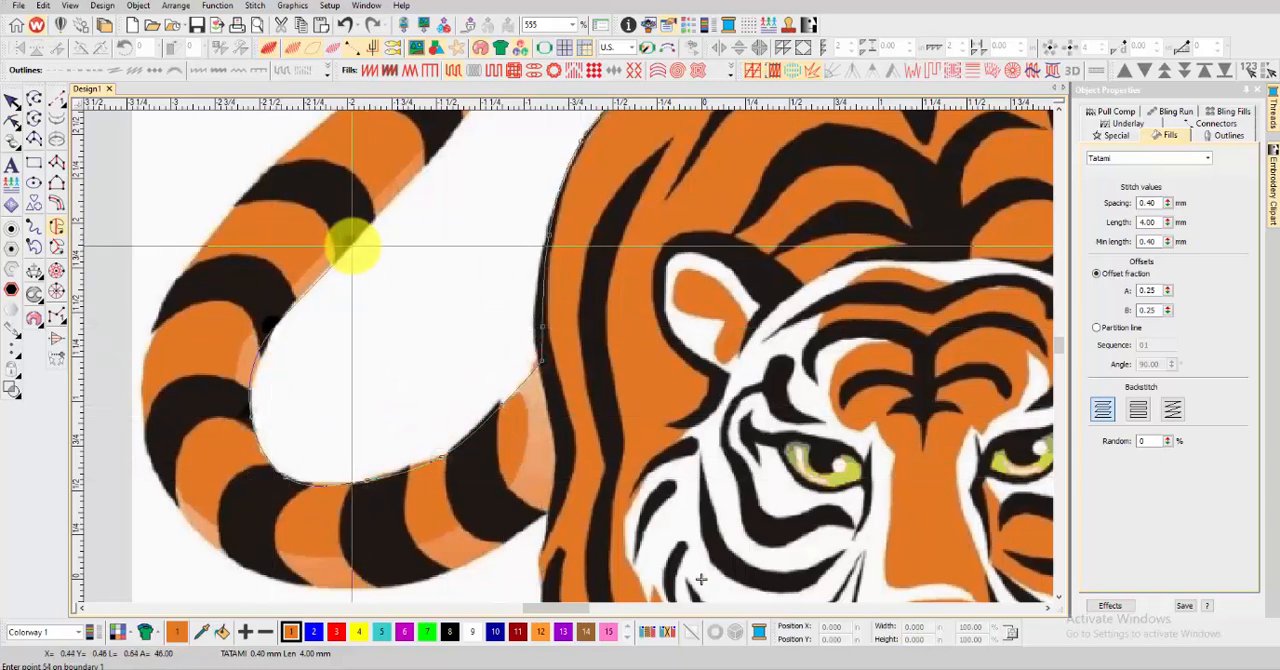
right_click(352, 245)
Extend the fill boundary along the inner edge of the upper tail to just below the tip
scroll(352, 245, down, 1)
scroll(563, 330, up, 2)
right_click(635, 264)
scroll(635, 264, down, 2)
scroll(652, 145, up, 1)
right_click(510, 438)
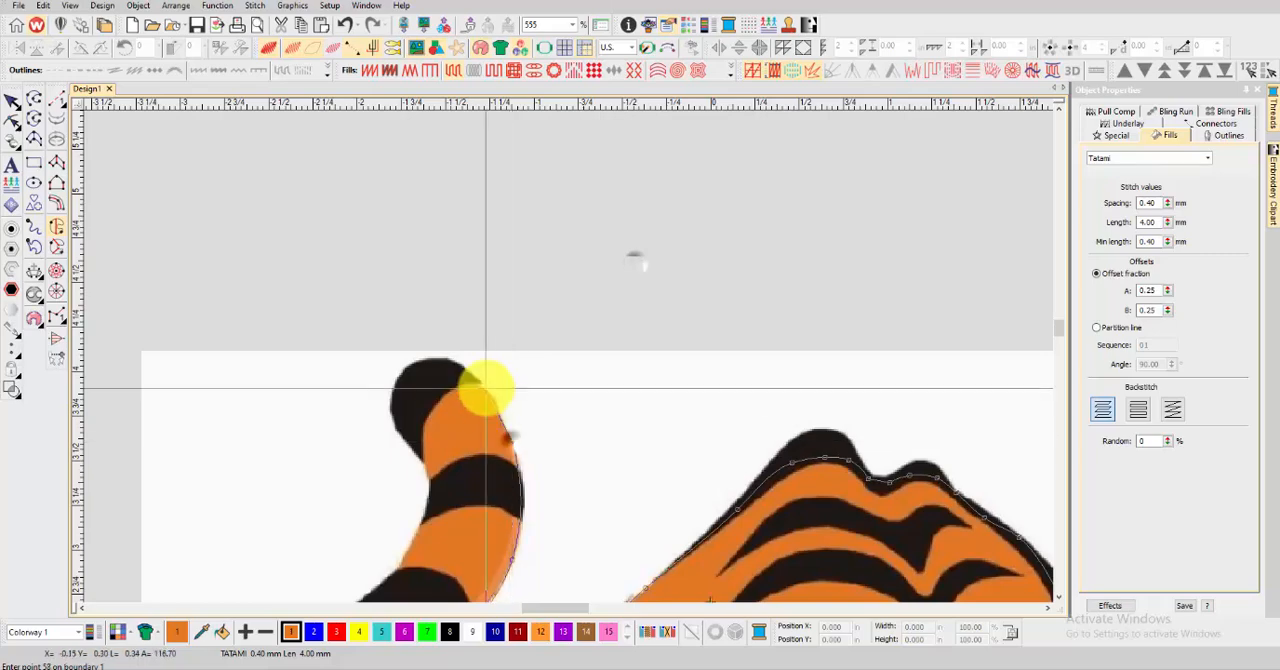
Trace the fill boundary around the black tail tip and onto the tail's outer edge
right_click(452, 373)
right_click(427, 396)
right_click(415, 433)
right_click(426, 466)
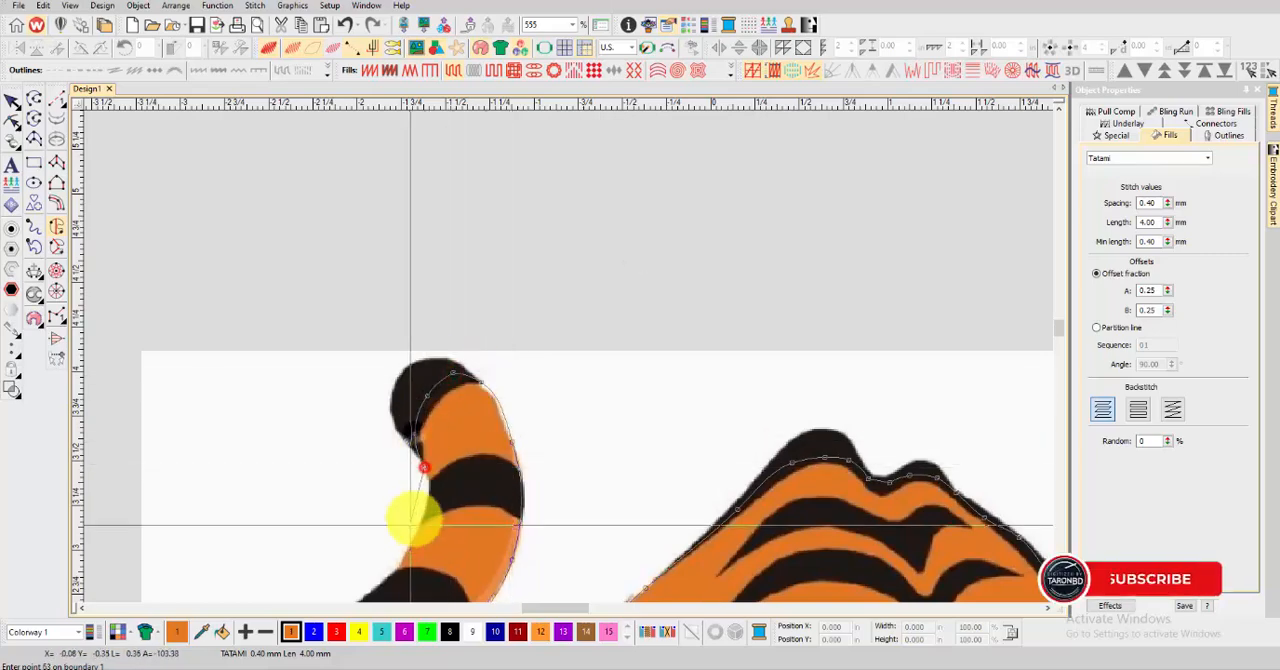
right_click(430, 490)
right_click(420, 523)
right_click(395, 570)
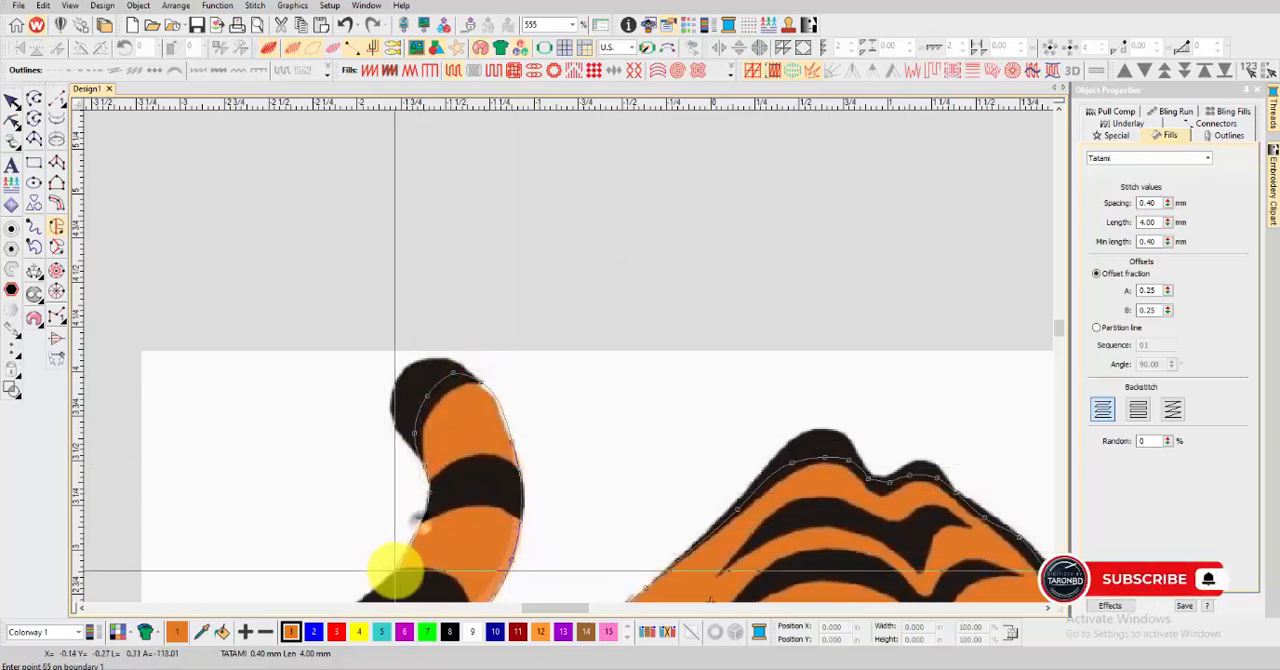
Continue the fill boundary down the tail's outer edge and under the lower bend back to the body
scroll(396, 569, down, 2)
scroll(434, 500, up, 1)
right_click(458, 483)
scroll(545, 412, down, 1)
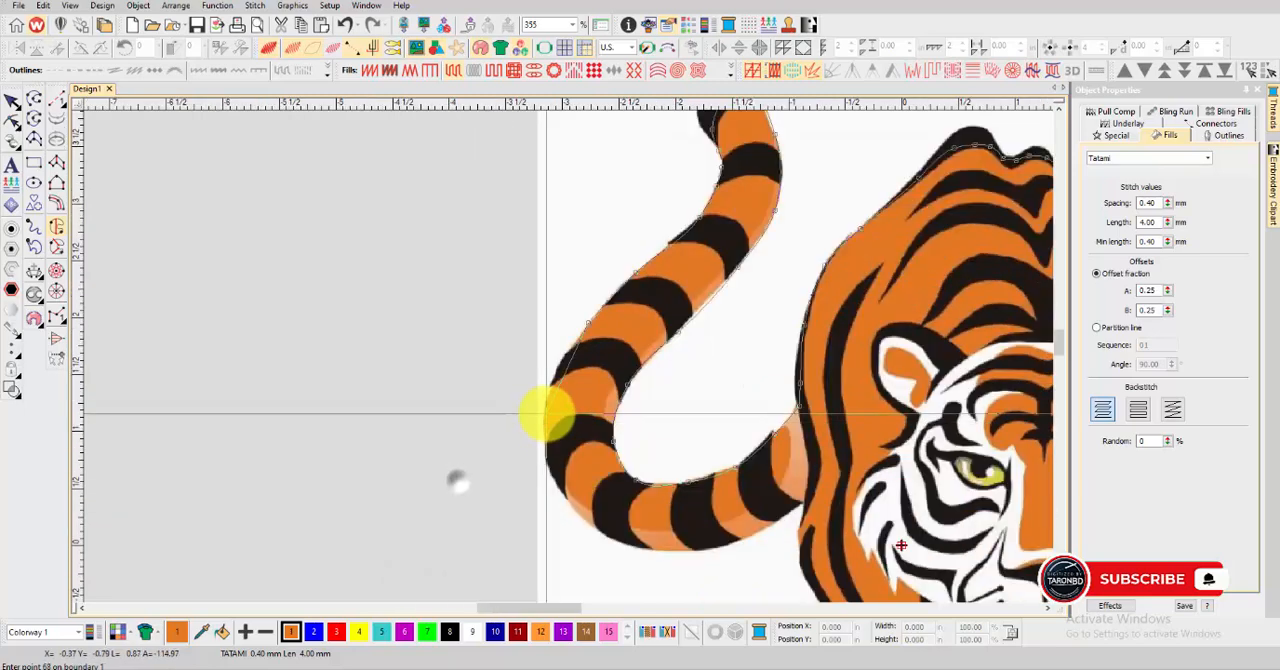
right_click(646, 549)
right_click(709, 543)
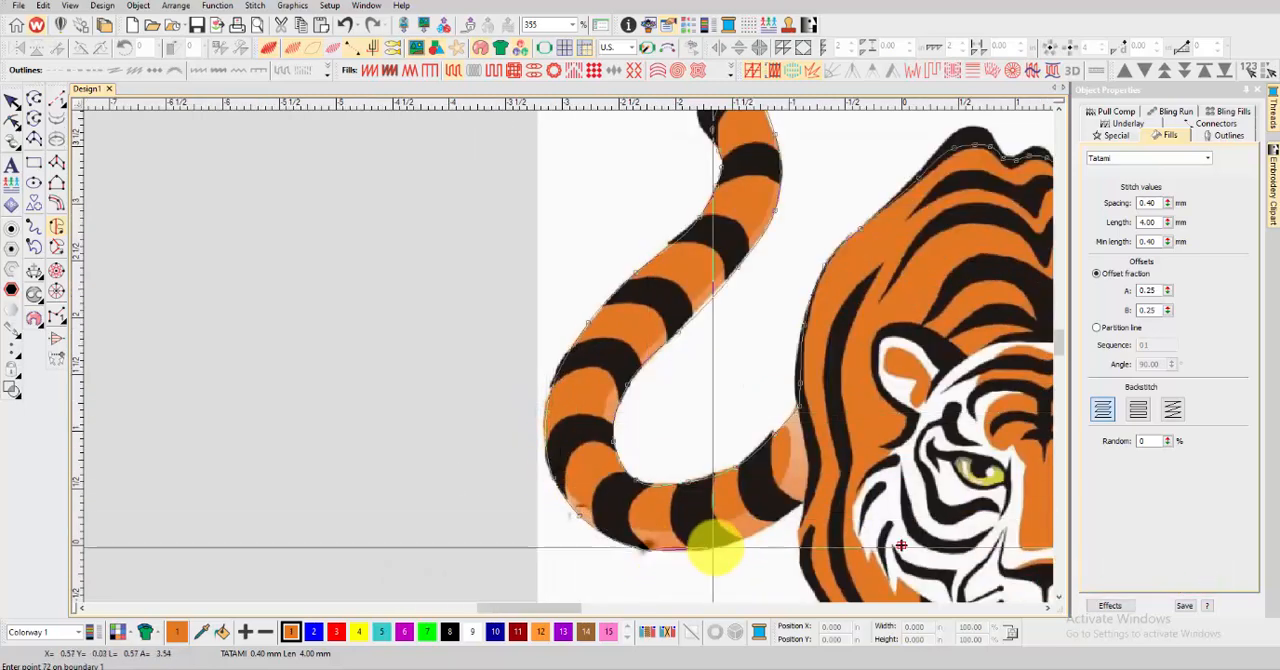
right_click(766, 520)
right_click(808, 502)
Trace the fill boundary along the left shoulder, from the tail base down toward the hind leg
scroll(808, 541, down, 2)
scroll(569, 358, up, 3)
right_click(562, 346)
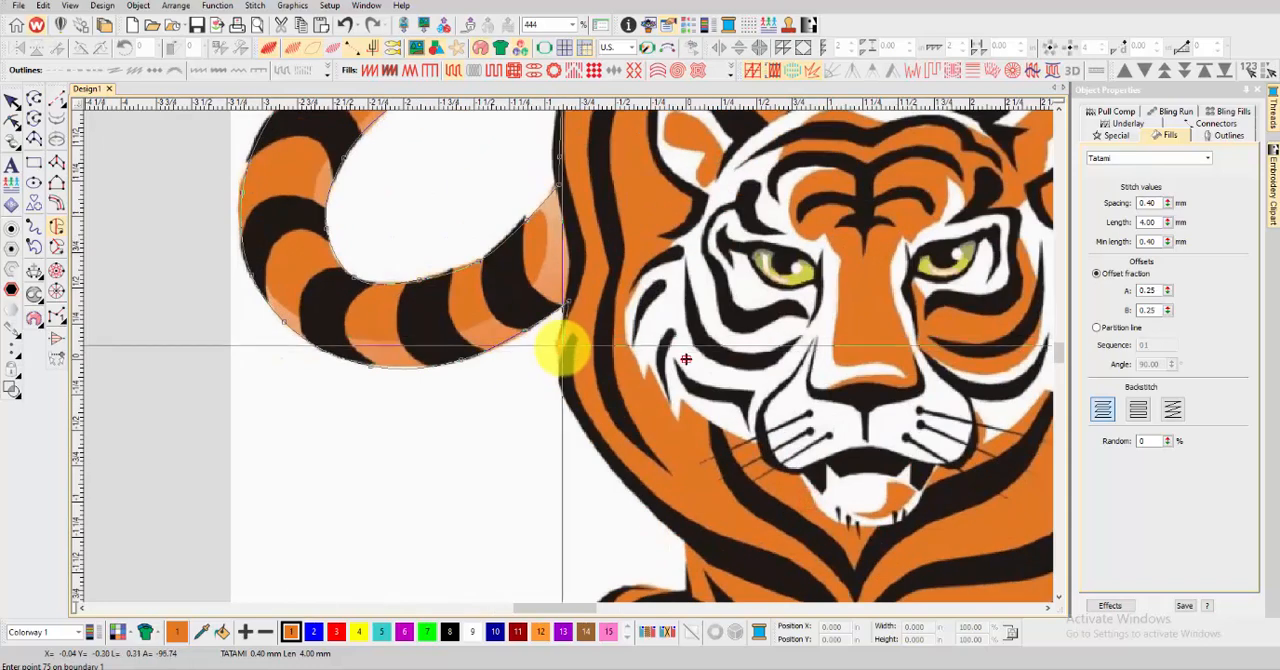
right_click(575, 409)
right_click(626, 465)
right_click(693, 534)
scroll(694, 535, down, 1)
right_click(556, 348)
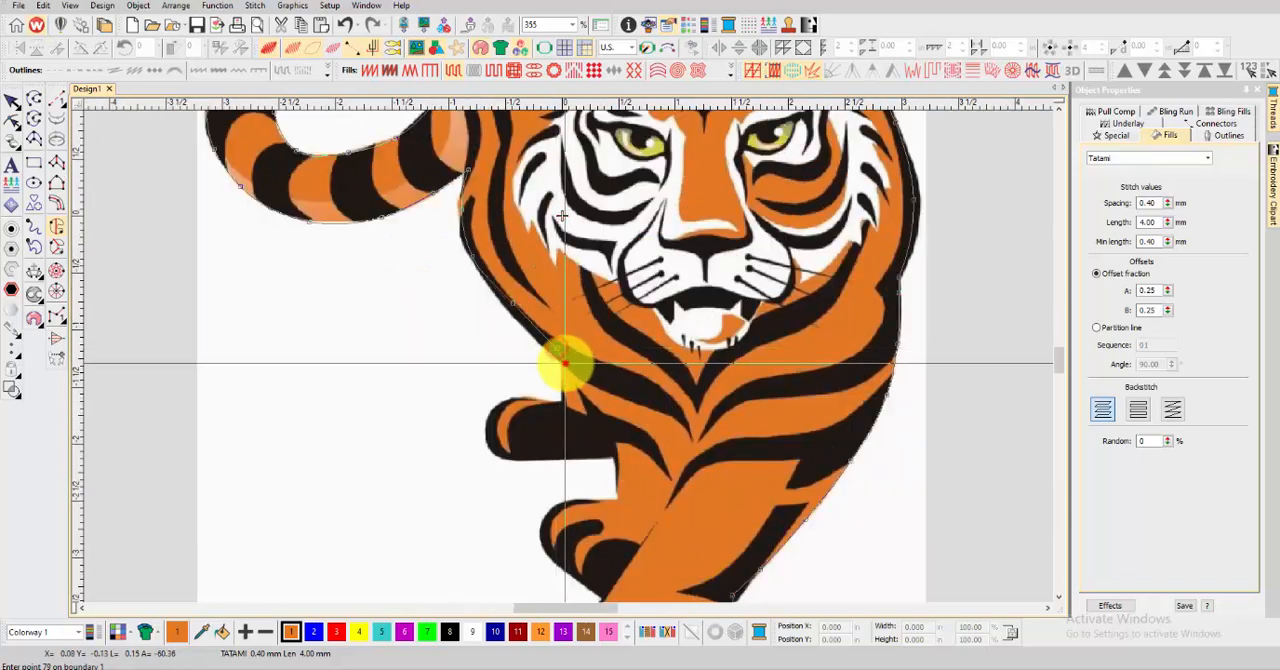
Continue the fill boundary down to the upper left paw and around its rounded end
right_click(561, 381)
scroll(561, 390, up, 3)
right_click(569, 375)
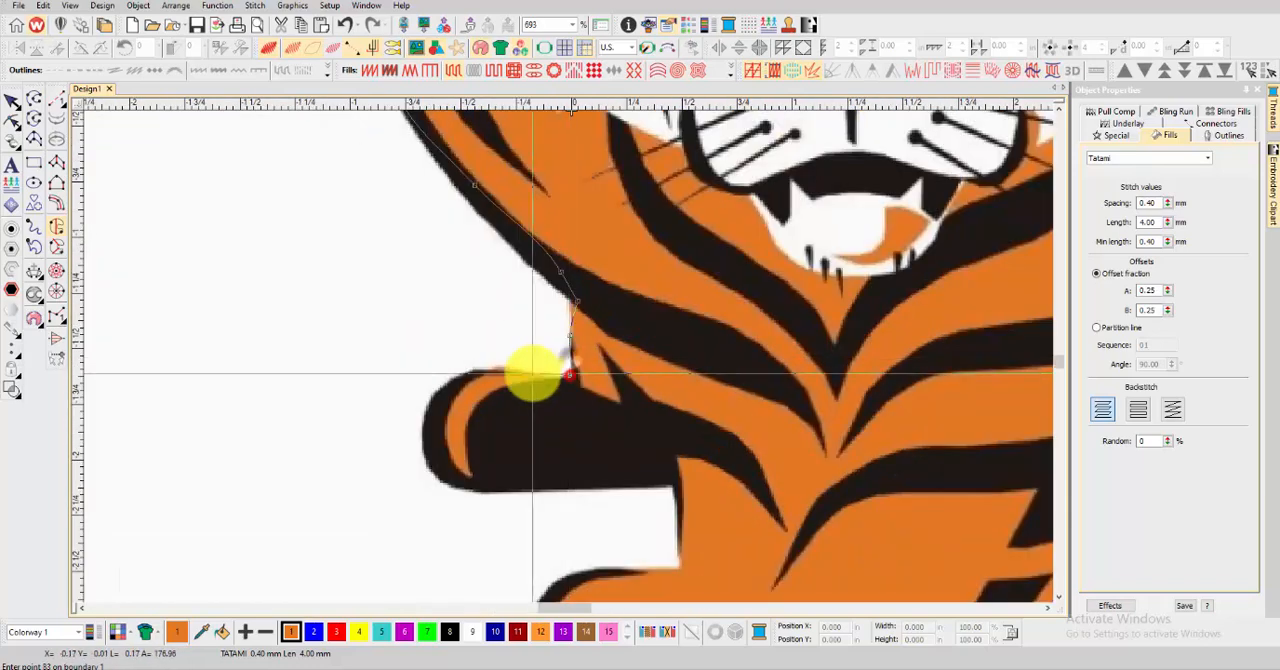
right_click(467, 378)
right_click(447, 404)
right_click(442, 442)
right_click(450, 462)
right_click(480, 481)
right_click(537, 474)
Bring the fill boundary back through the upper left paw and down to the lower left paw
scroll(610, 449, down, 1)
right_click(582, 355)
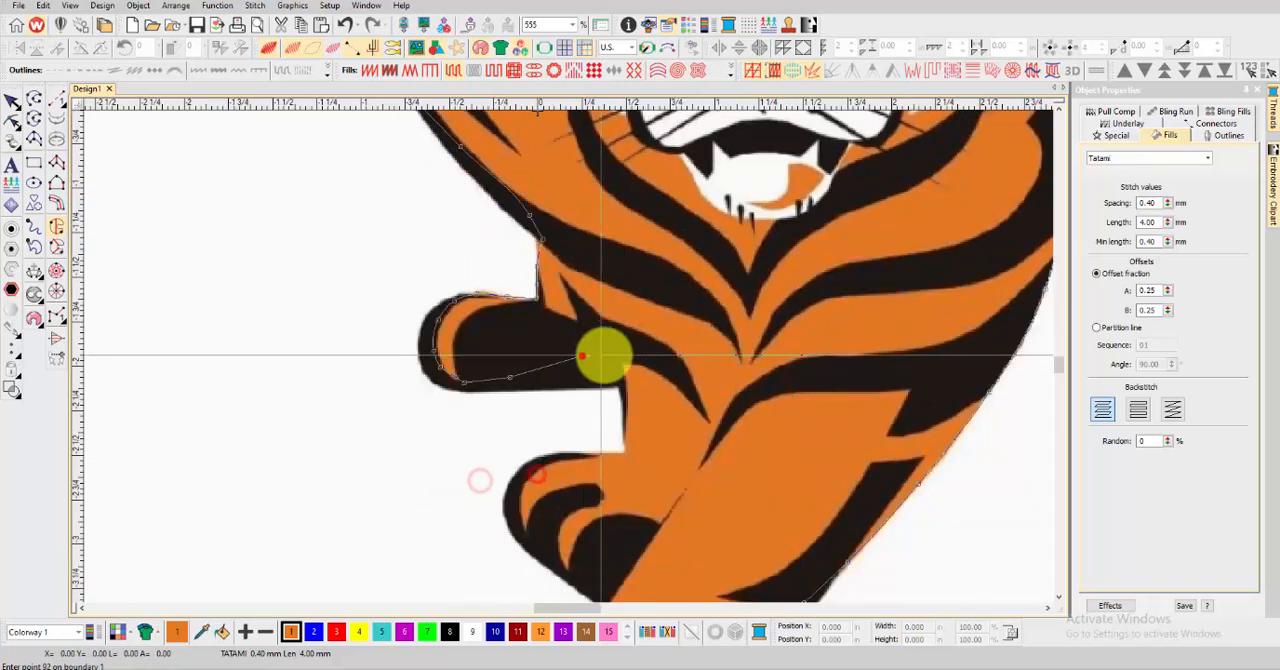
right_click(615, 360)
right_click(625, 390)
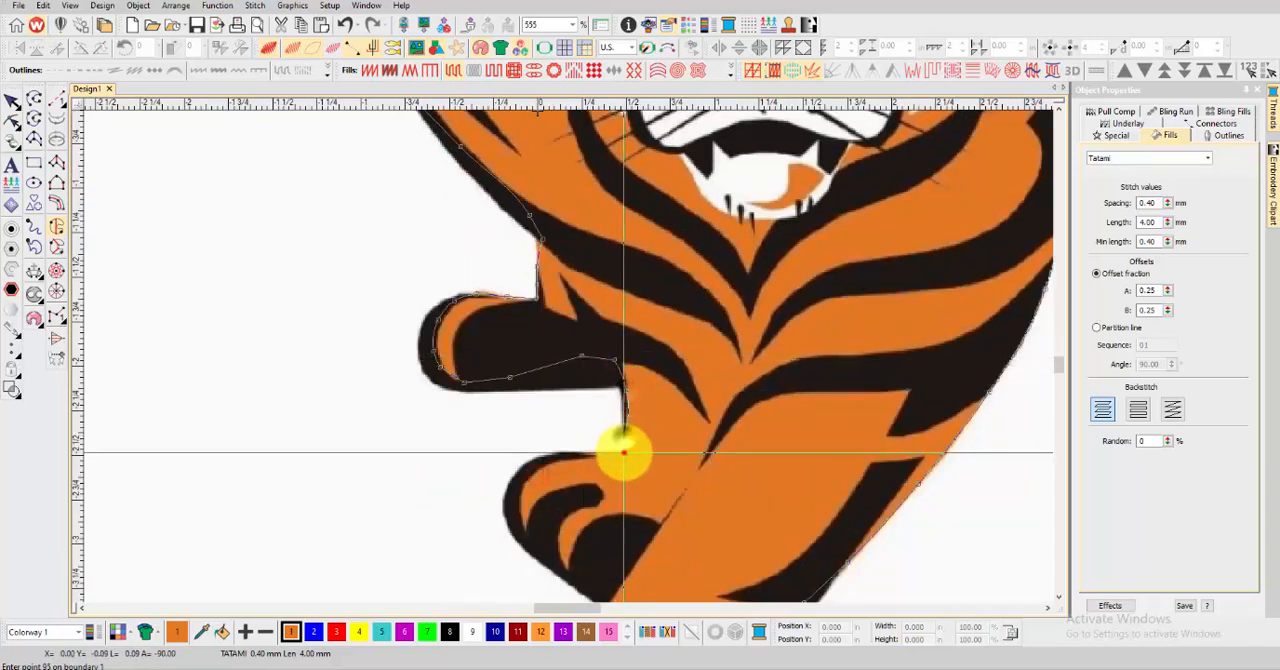
right_click(625, 448)
Trace the fill boundary around the top and outer curve of the lower left paw
right_click(548, 451)
right_click(520, 482)
right_click(514, 512)
right_click(540, 550)
scroll(549, 557, down, 2)
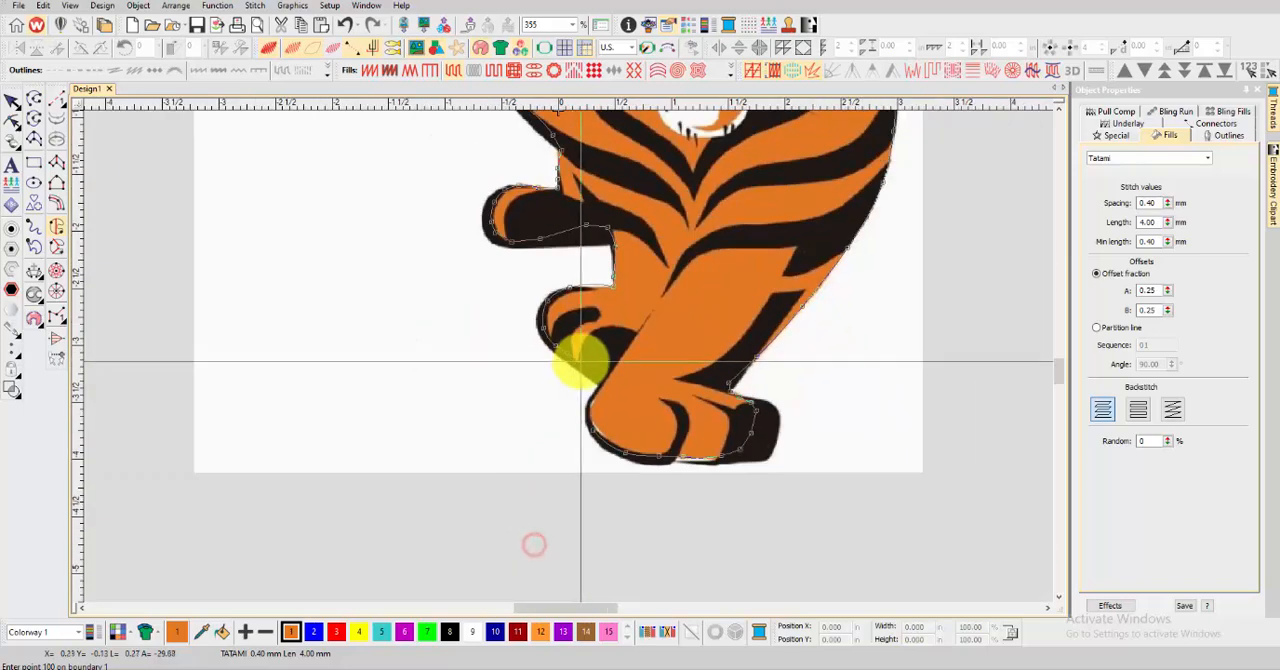
Continue the fill boundary from the lower left paw into the notch and down the near edge of the front foot
click(597, 369)
scroll(597, 370, up, 4)
click(578, 385)
right_click(560, 416)
right_click(548, 448)
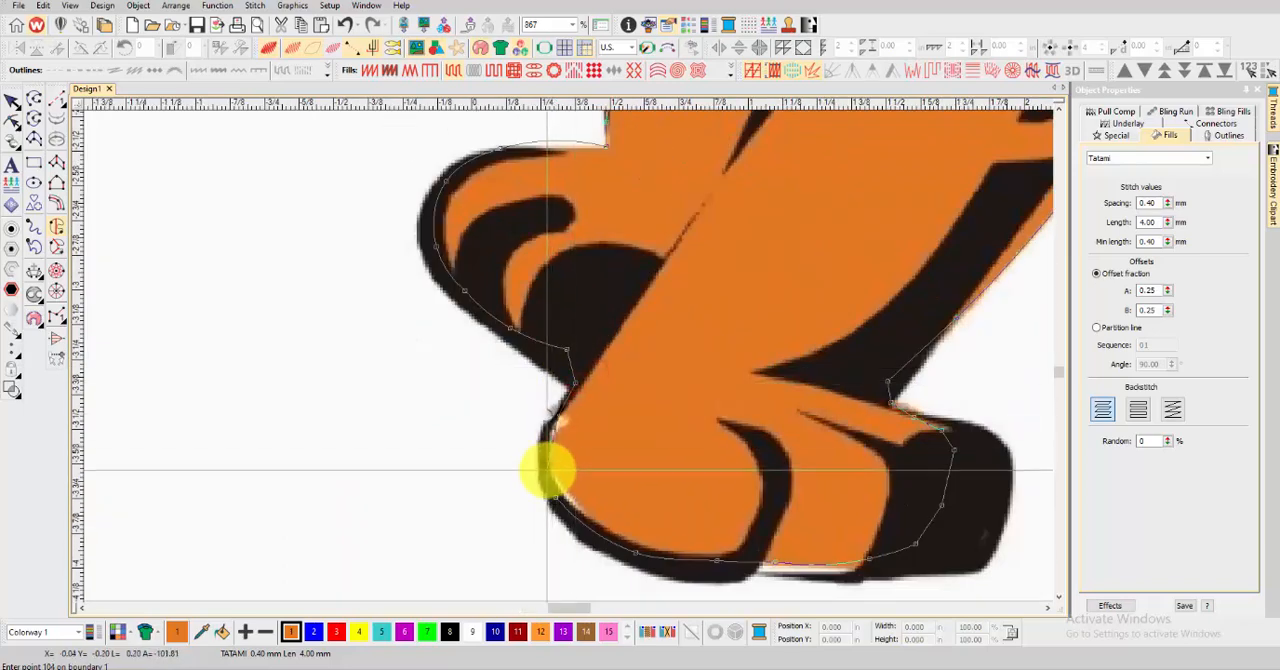
right_click(549, 478)
Close the body and tail boundary, generate the orange Tatami fill, and select it to check its coverage
scroll(549, 480, down, 2)
scroll(549, 480, down, 5)
key(Return)
key(Return)
key(Return)
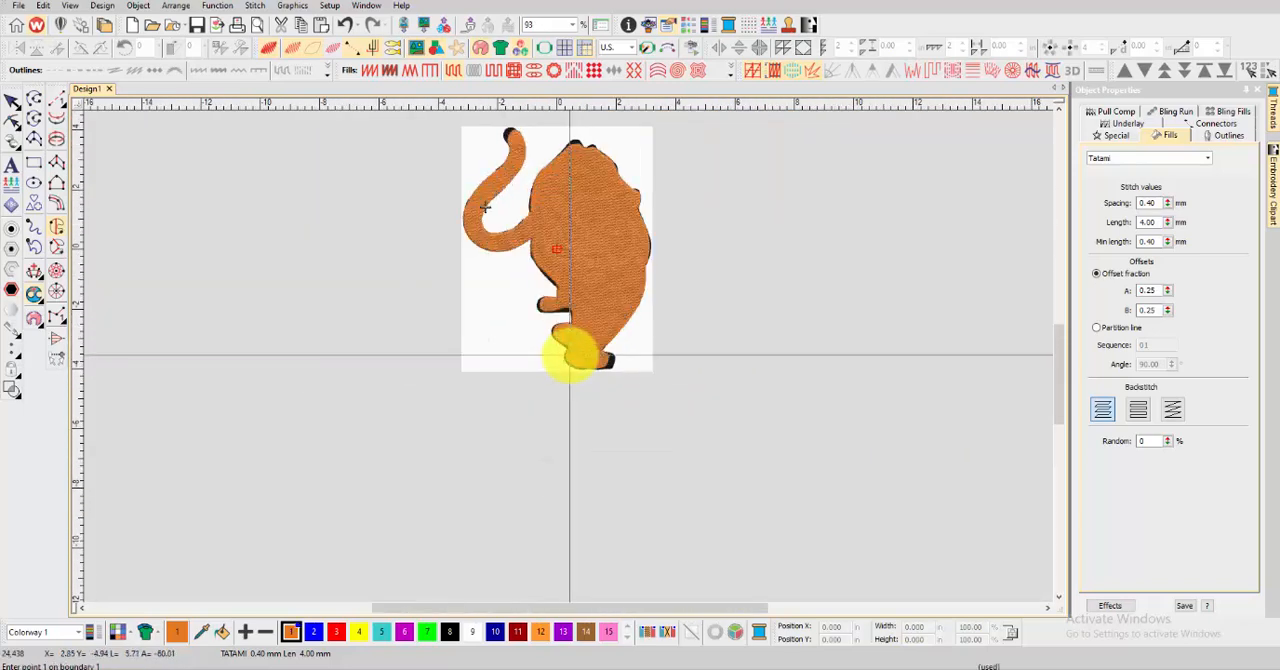
scroll(570, 355, up, 2)
click(12, 100)
scroll(573, 352, up, 2)
click(575, 350)
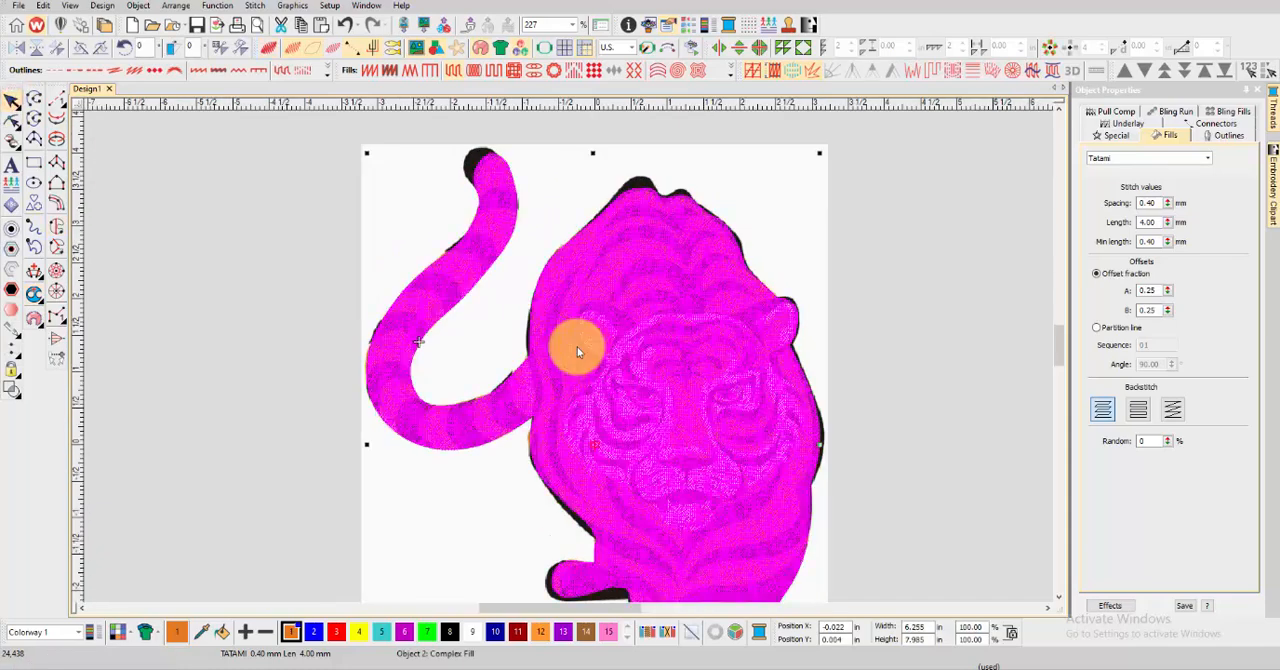
click(869, 278)
scroll(560, 340, down, 3)
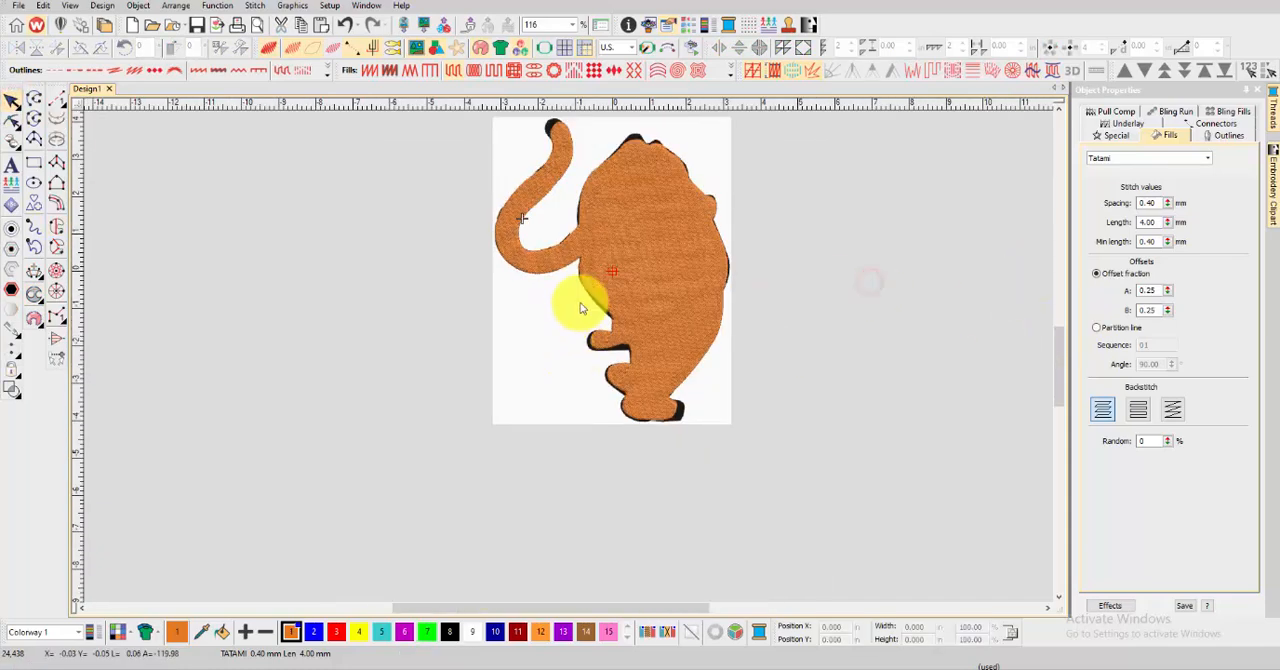
Sample the tiger's white in Photoshop and set colour 2 of the EmbroideryStudio colorway to RGB 252, 250, 251
click(474, 628)
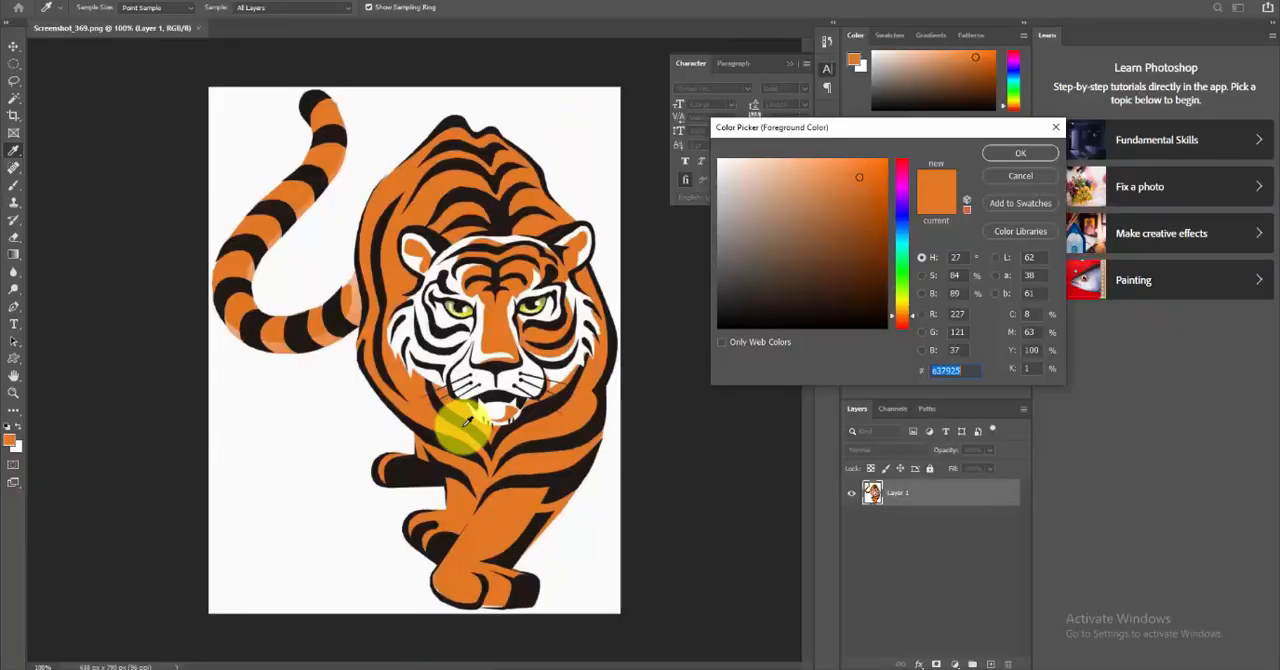
click(466, 366)
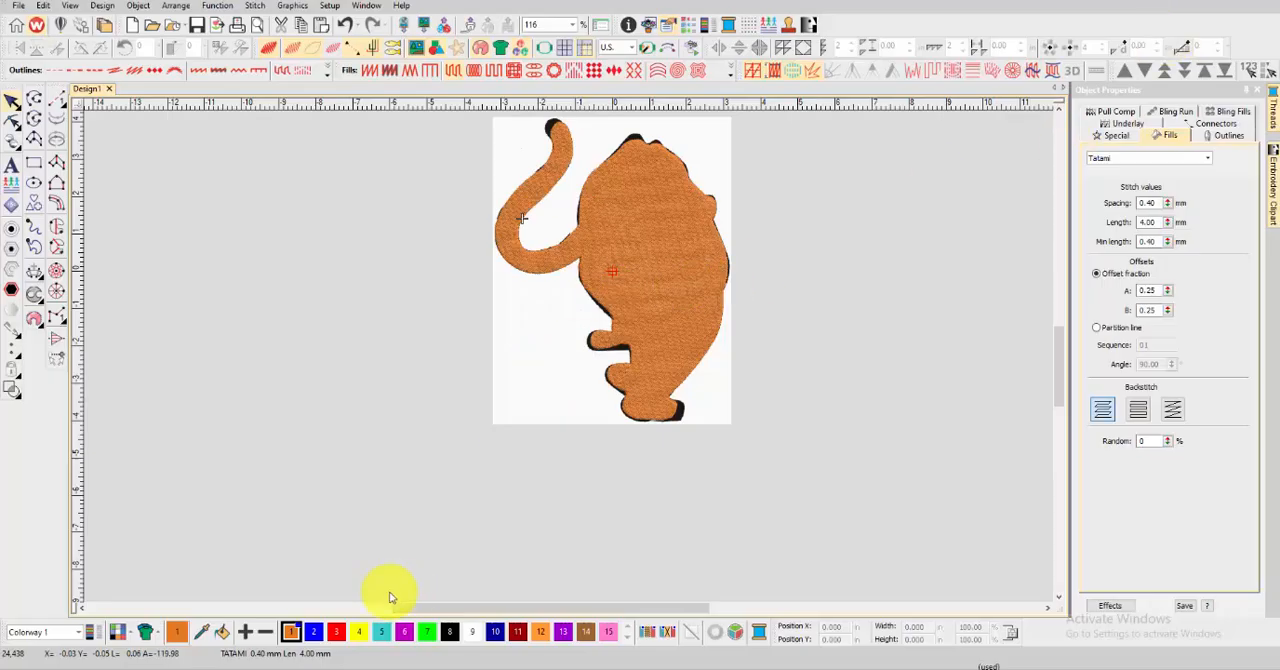
double_click(313, 631)
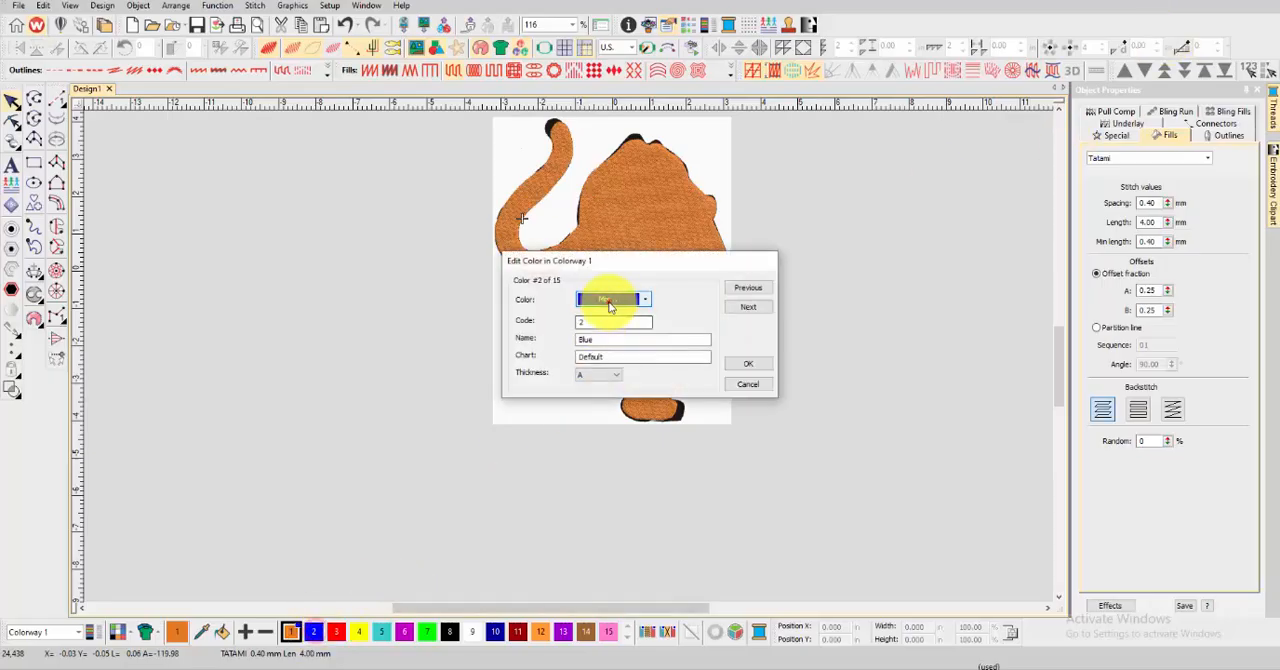
click(610, 303)
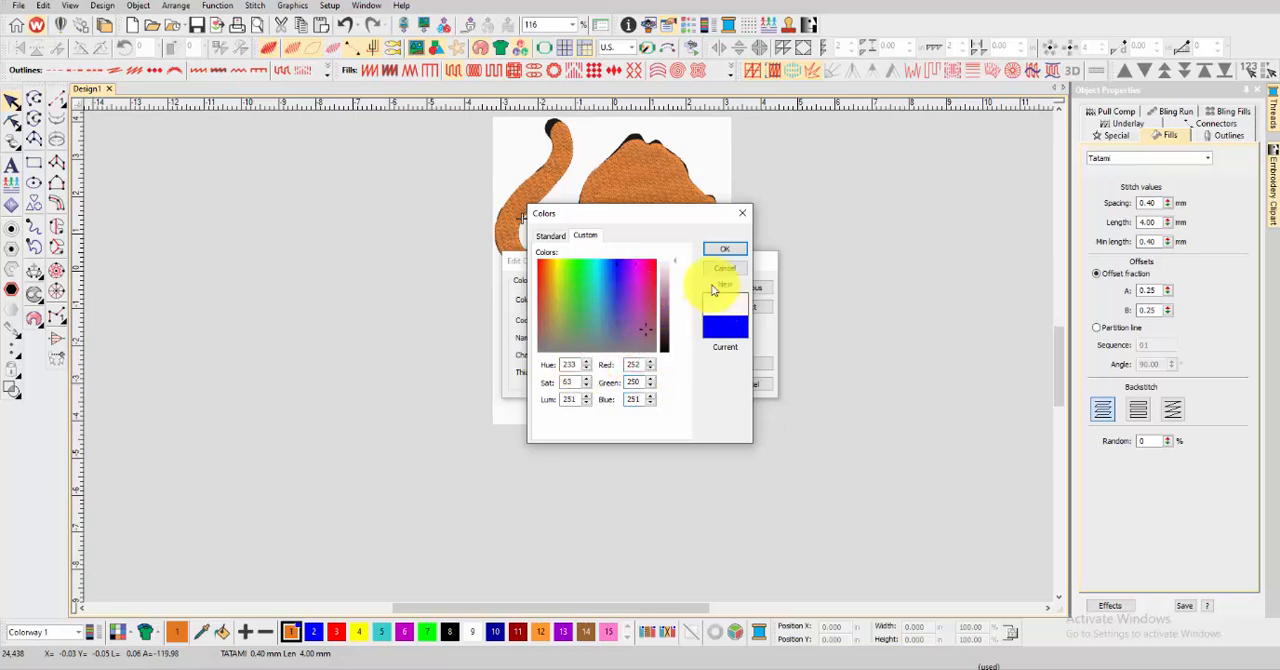
click(730, 250)
click(746, 361)
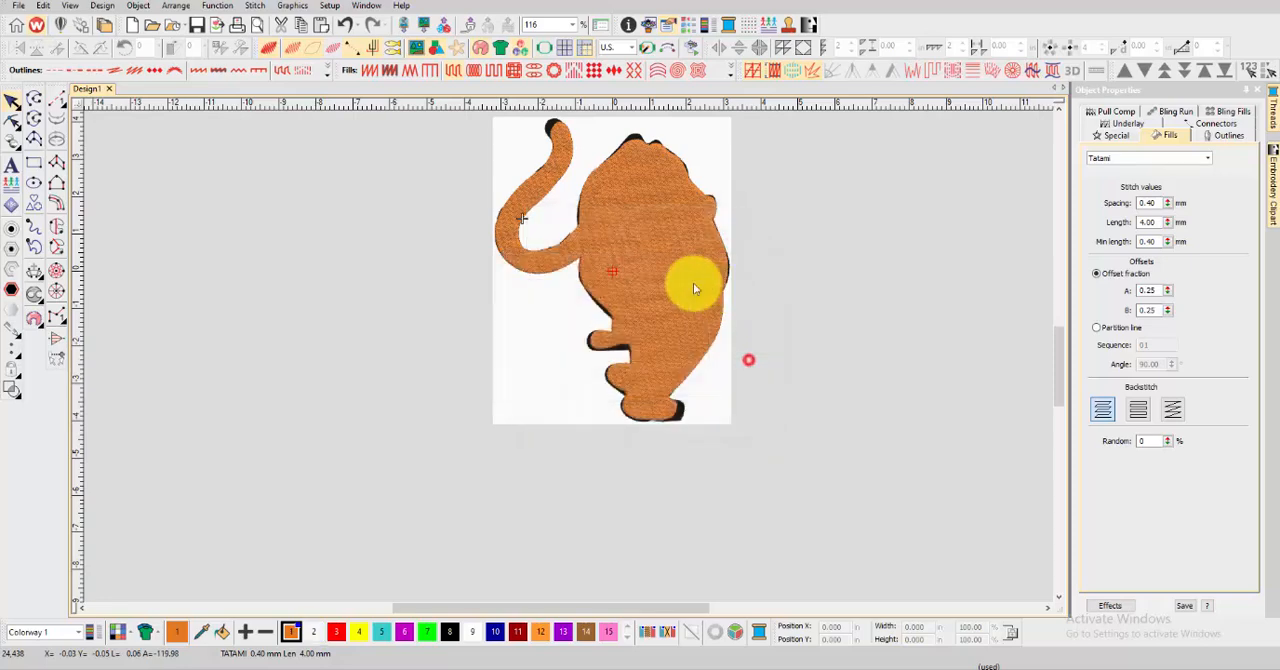
Start a Satin Complex Fill for the left ear's white area, tracing from its inner corner along the upper edge
scroll(640, 278, up, 7)
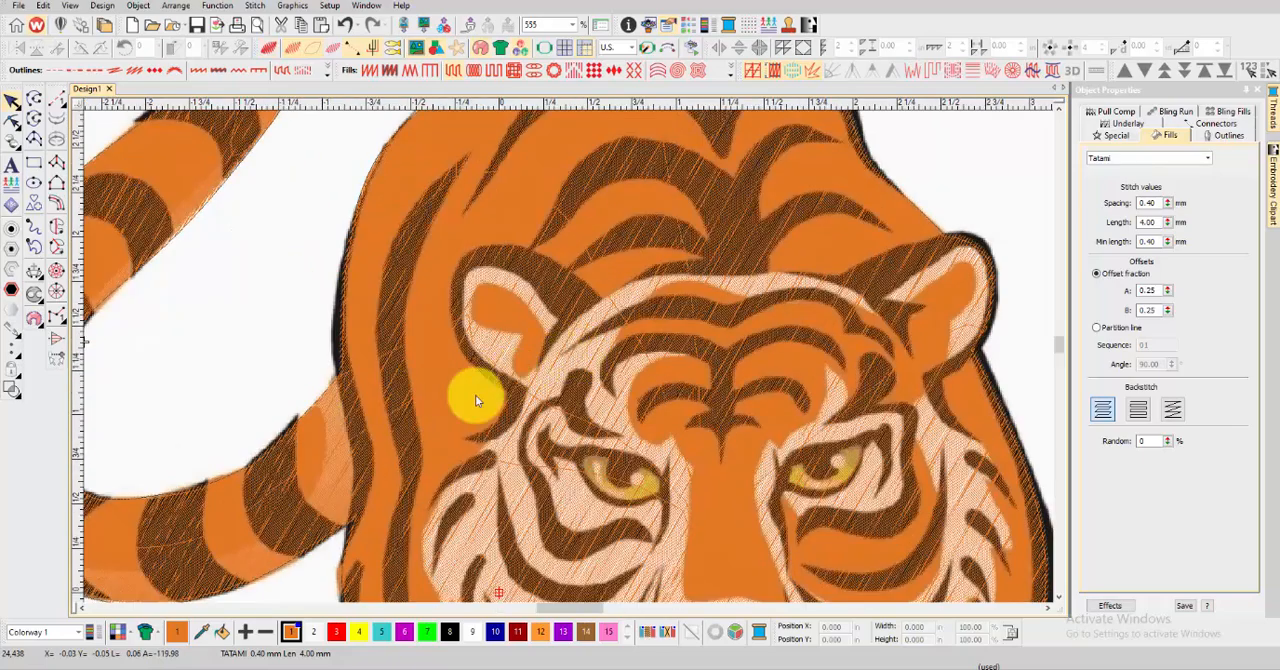
scroll(475, 395, up, 3)
click(55, 228)
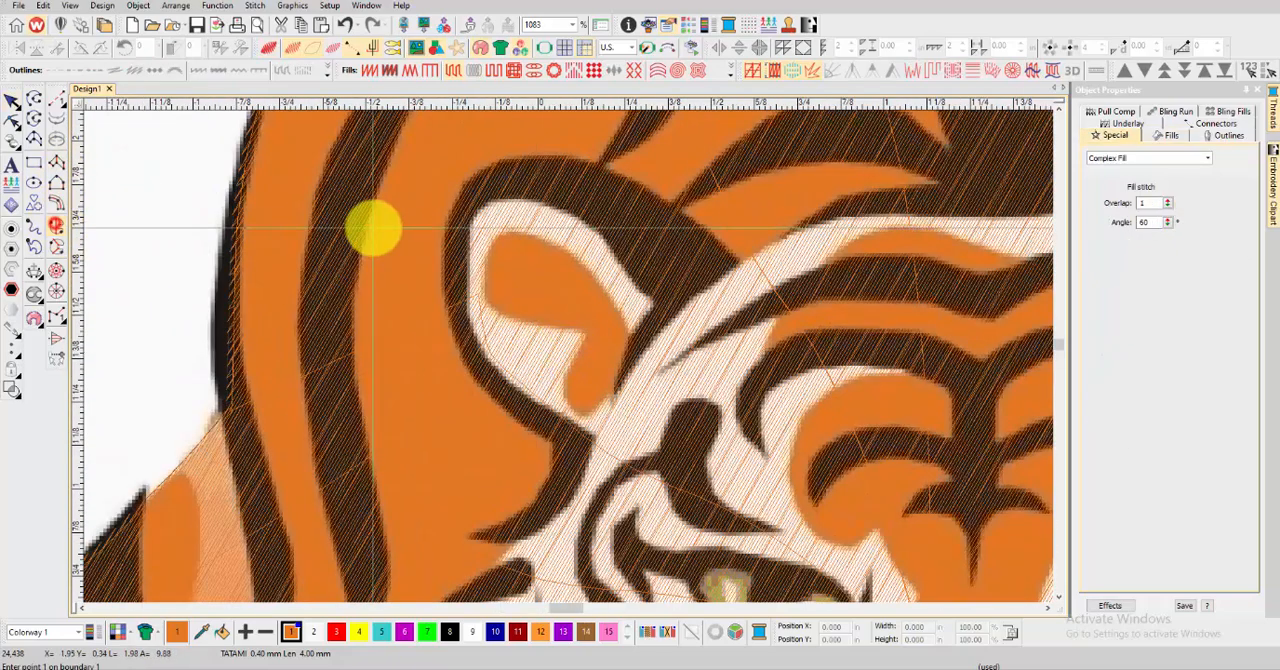
click(853, 70)
scroll(577, 392, up, 4)
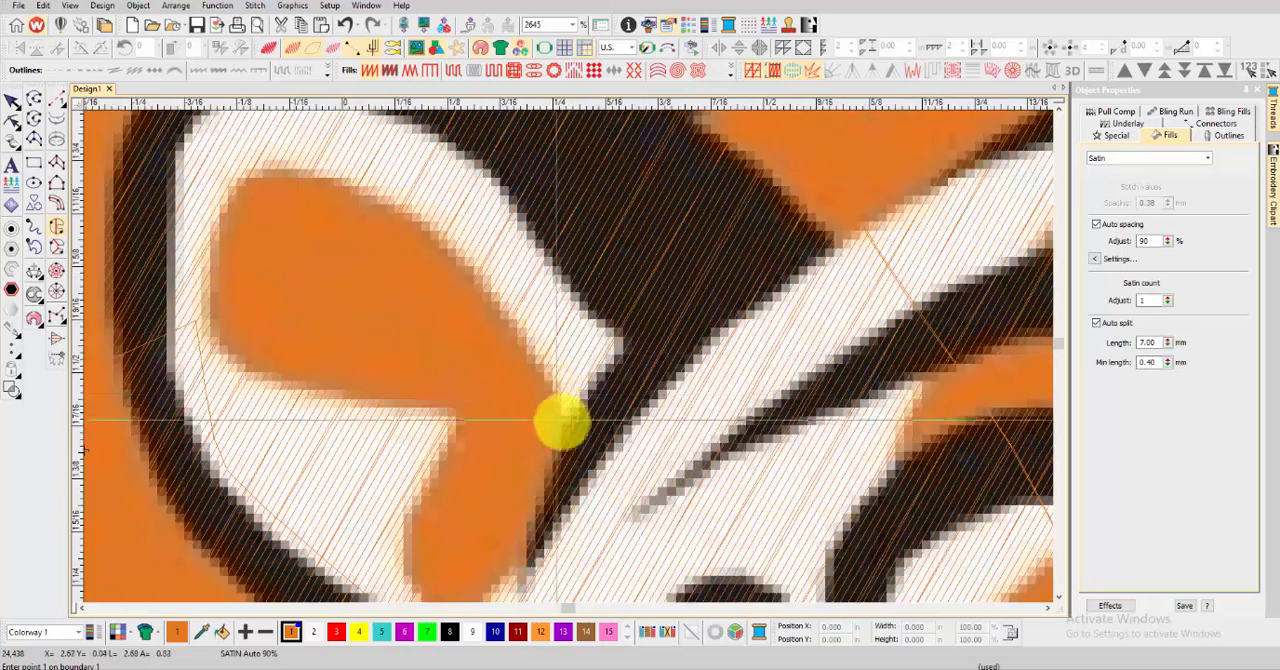
right_click(647, 317)
right_click(583, 243)
scroll(516, 170, down, 1)
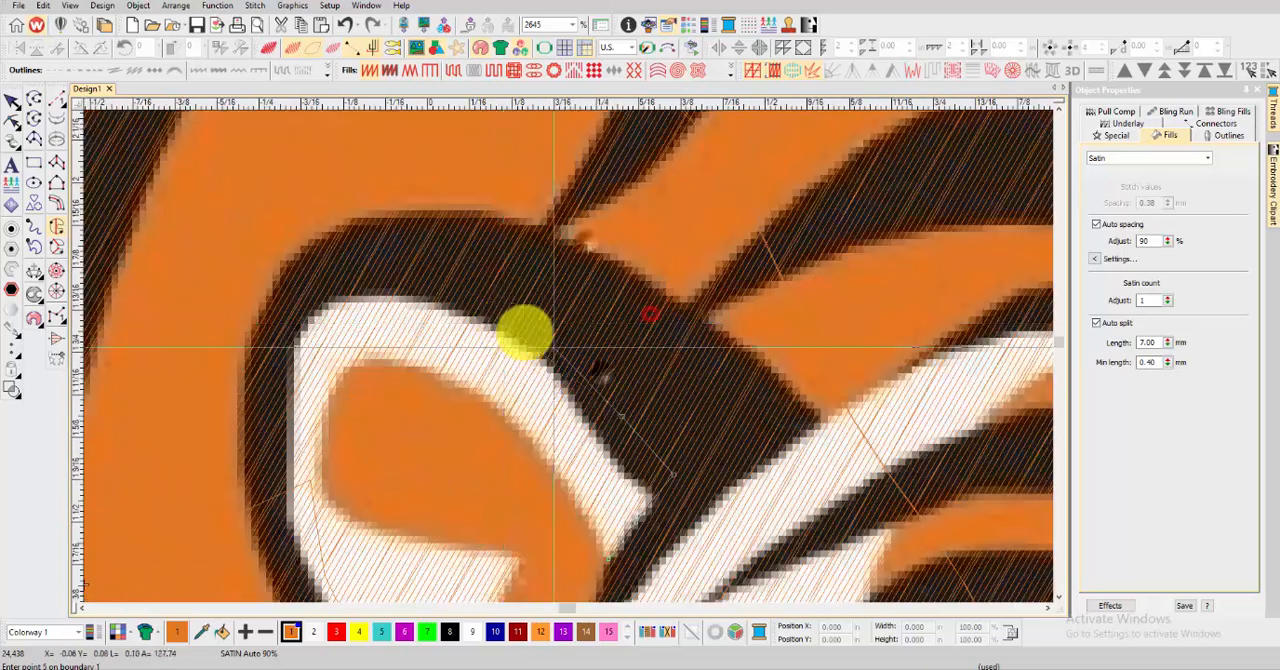
Continue the ear boundary over the rounded top of the left ear and down its outer side
right_click(515, 314)
right_click(436, 273)
right_click(346, 283)
right_click(297, 306)
right_click(272, 385)
scroll(273, 425, down, 1)
right_click(571, 426)
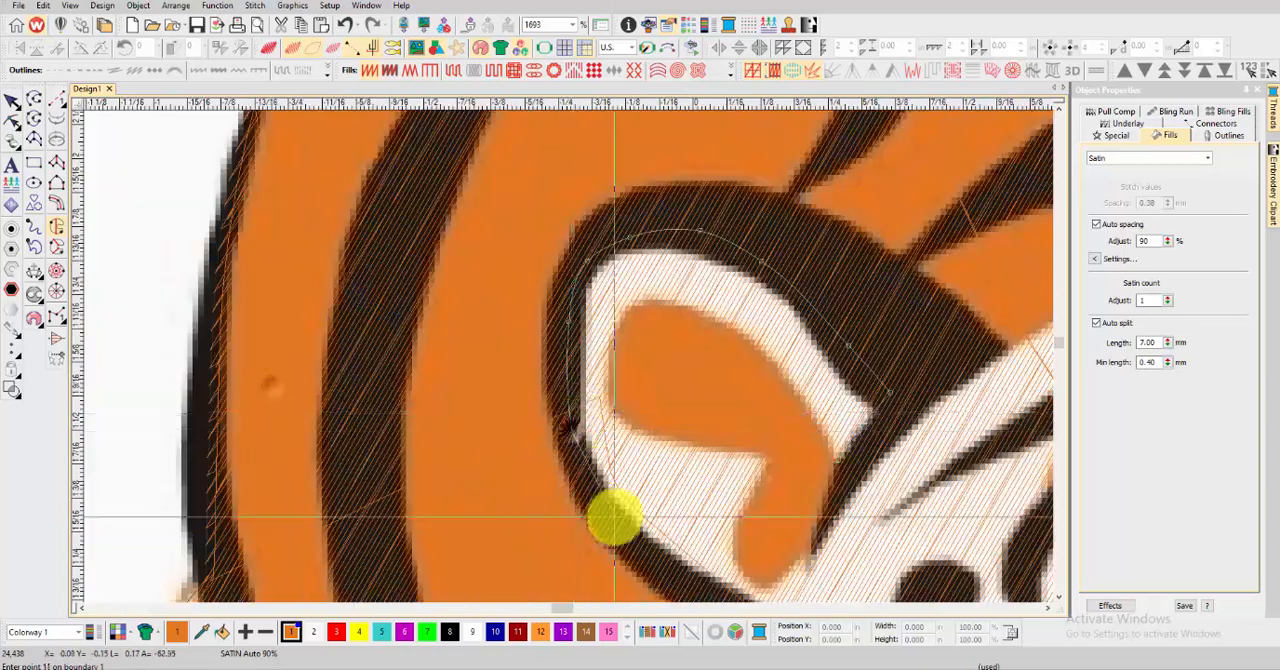
Trace the lower outer edge of the left ear's white area down to the ear's base
right_click(614, 516)
scroll(628, 533, down, 1)
right_click(606, 394)
scroll(674, 429, up, 2)
right_click(578, 366)
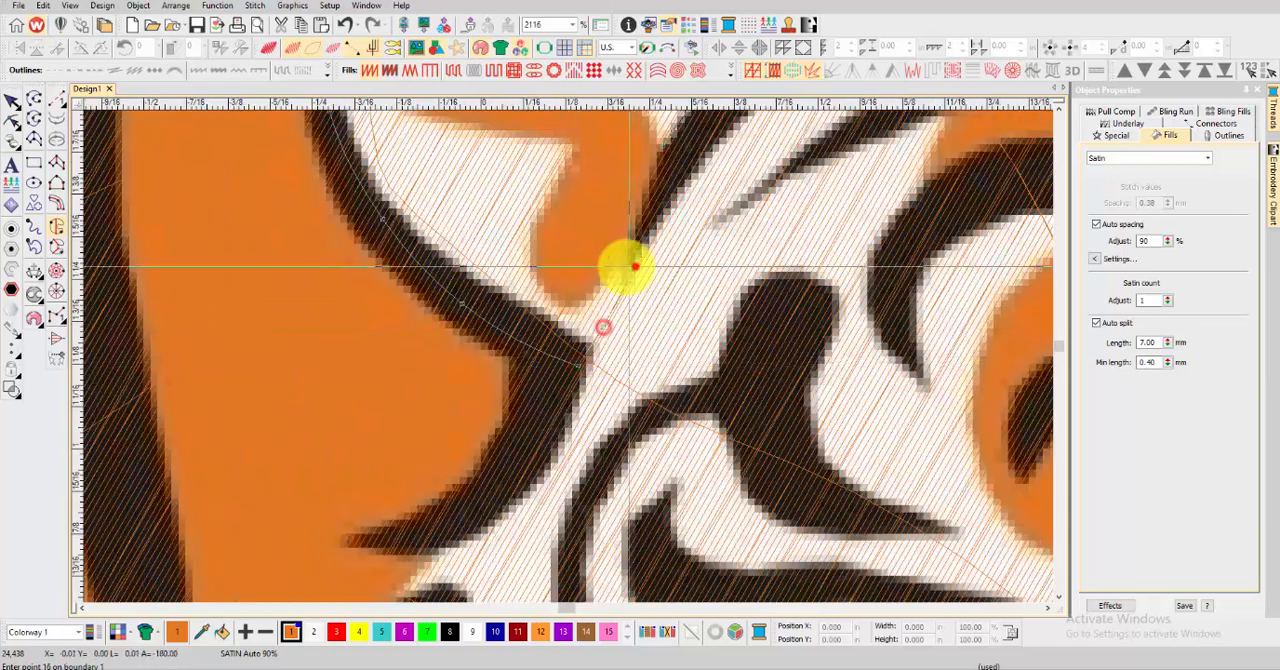
Bring the ear boundary back up around the lower lobe of the orange patch inside the left ear
right_click(621, 270)
right_click(600, 290)
right_click(573, 303)
right_click(555, 298)
right_click(543, 270)
right_click(543, 238)
right_click(546, 199)
scroll(566, 163, down, 1)
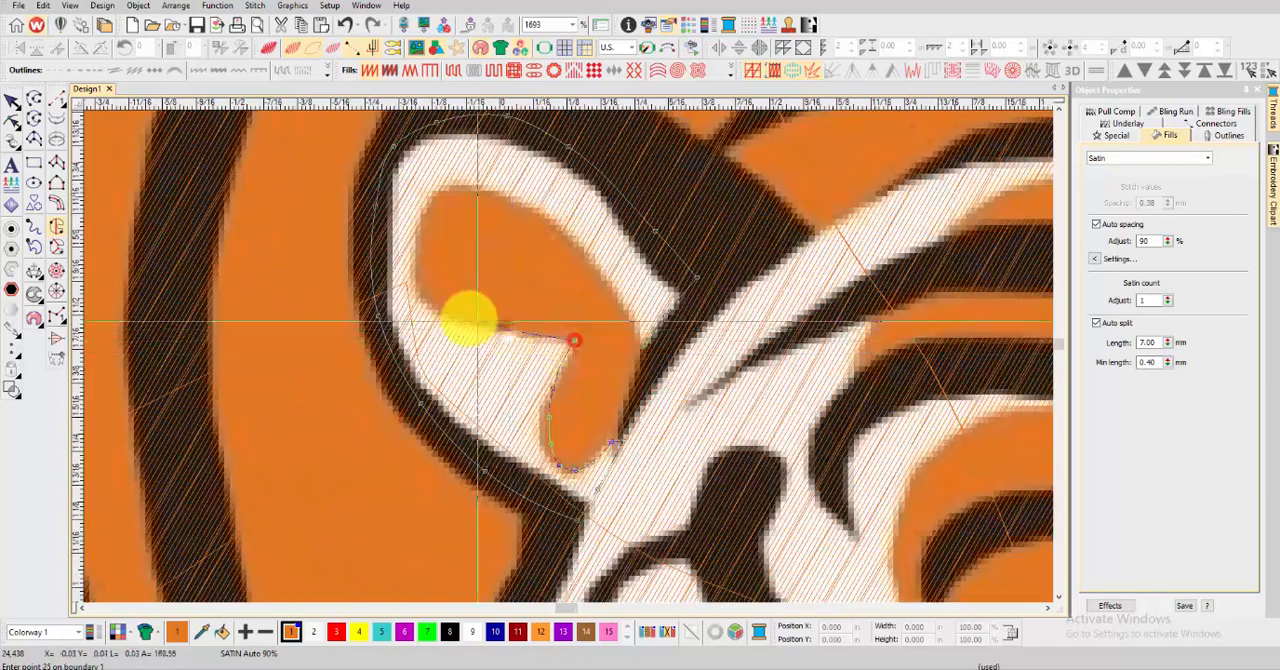
Trace the ear boundary around the upper lobe of the orange patch, back toward the ear's inner corner
right_click(436, 306)
right_click(416, 271)
right_click(422, 214)
right_click(461, 186)
right_click(508, 195)
right_click(567, 223)
right_click(625, 303)
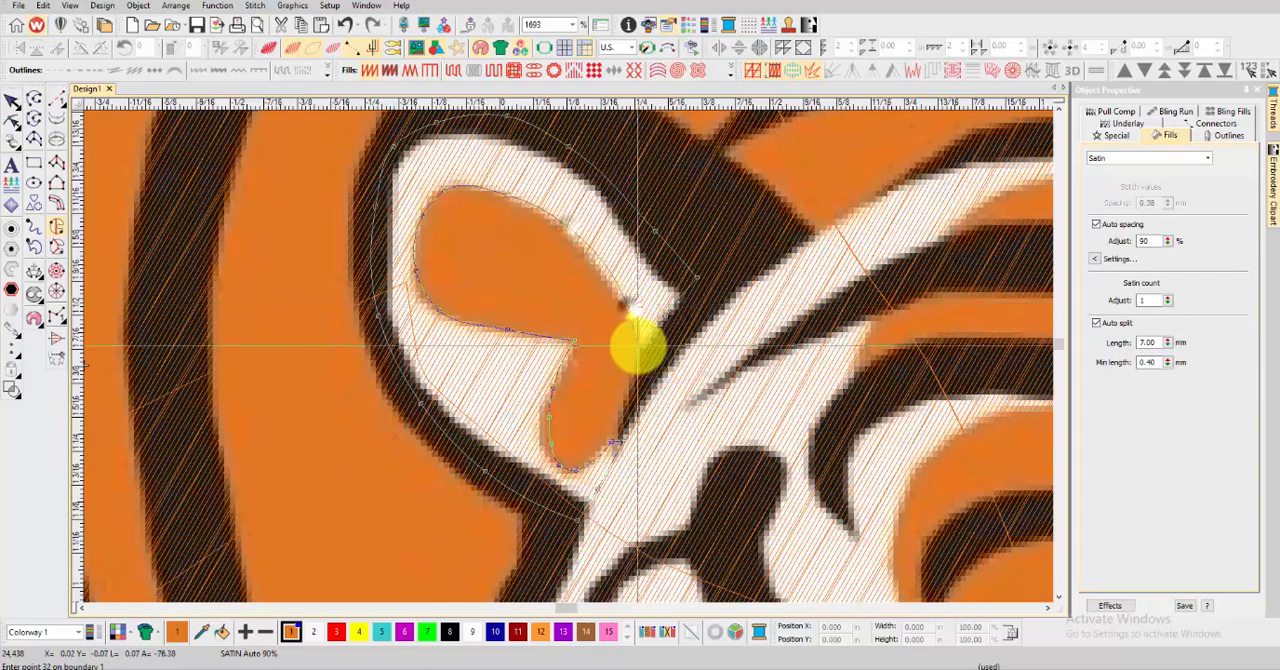
Close the left ear boundary to generate its satin fill and recolour it with white colour 2
scroll(638, 347, up, 3)
key(Return)
key(t)
scroll(571, 357, down, 6)
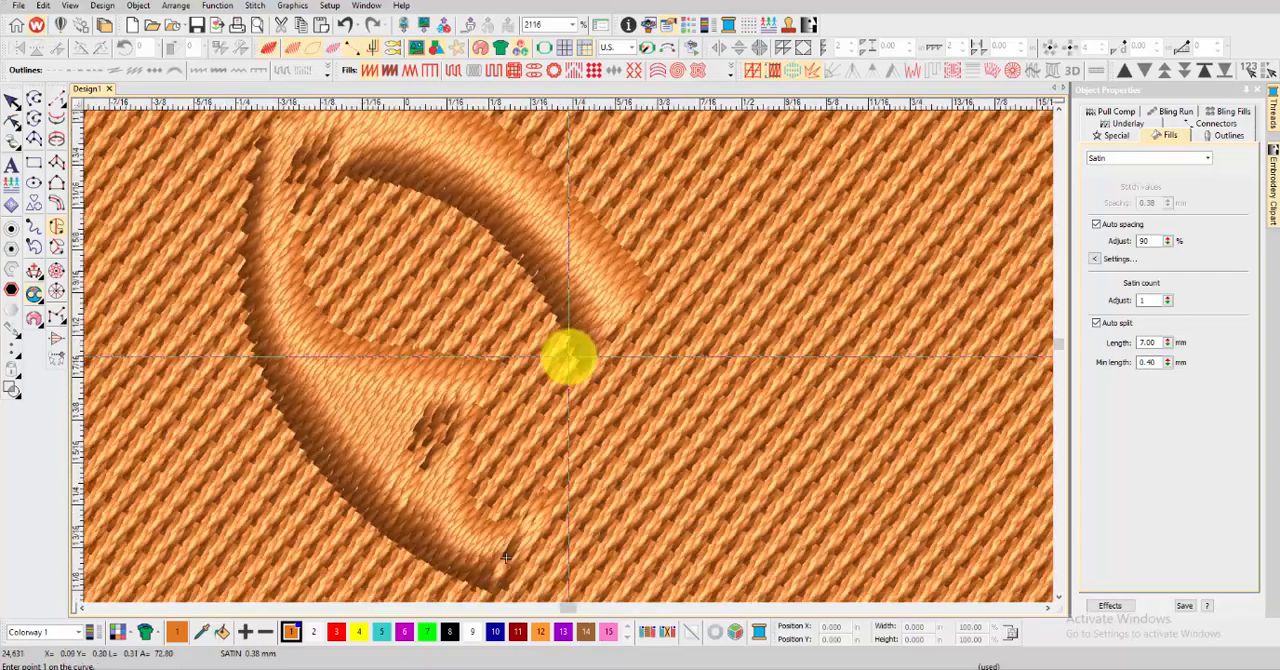
click(12, 101)
click(314, 632)
scroll(580, 295, down, 3)
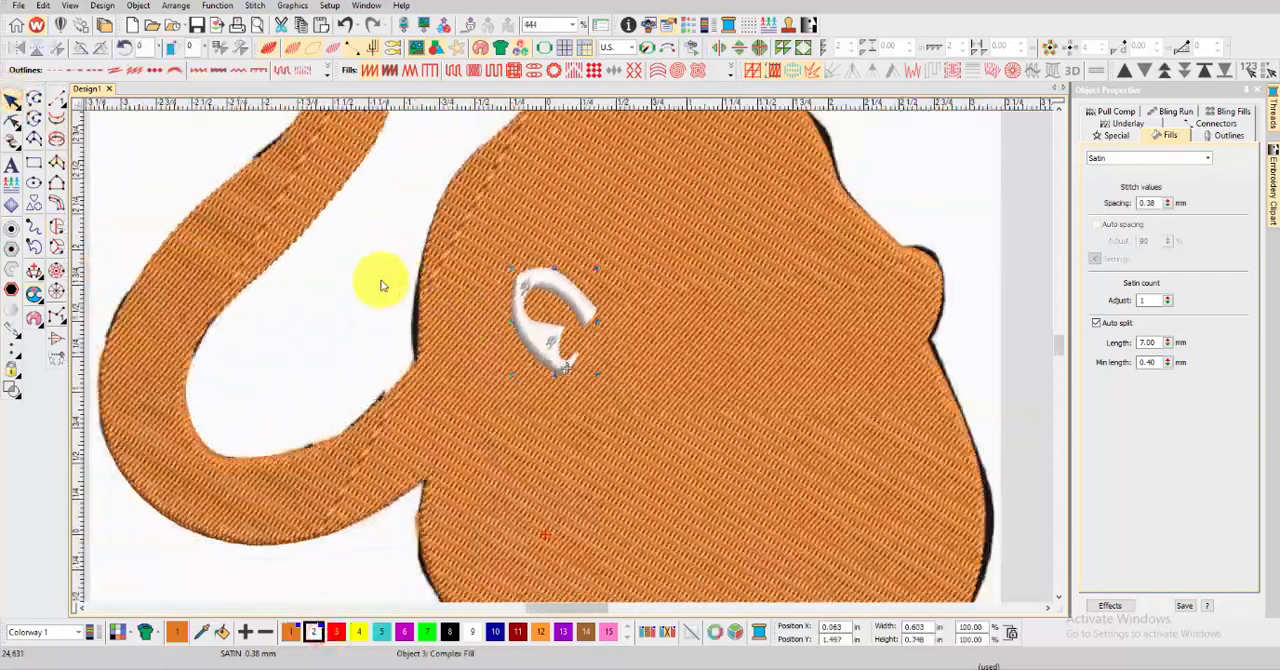
click(380, 281)
Start a Complex Fill in colour 2 for the forehead band, tracing from beside the left ear up its outer edge
scroll(646, 376, down, 4)
scroll(660, 390, up, 1)
click(57, 227)
click(311, 631)
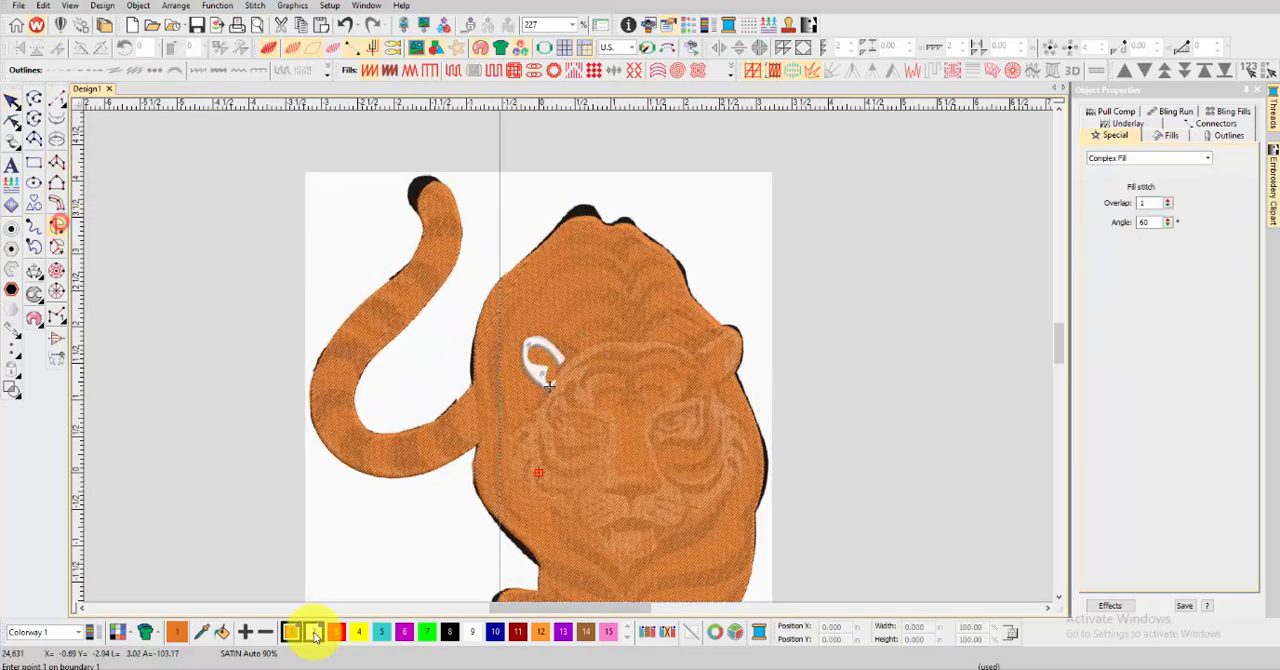
scroll(571, 286, up, 5)
scroll(570, 350, up, 3)
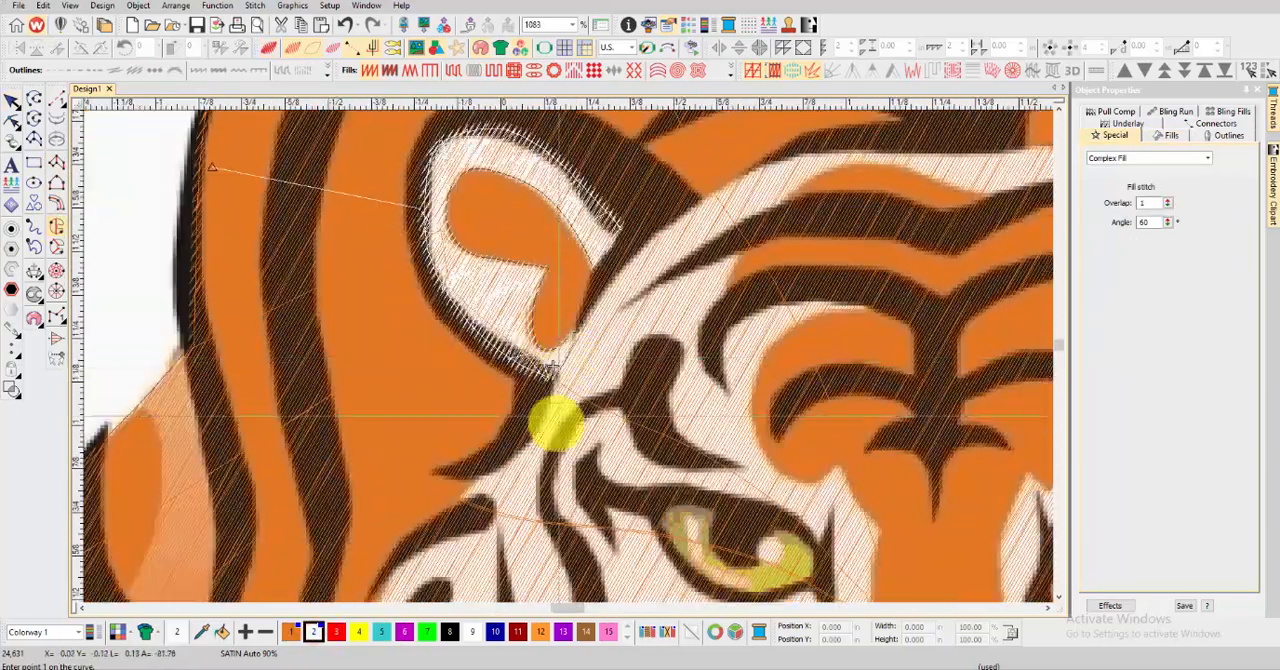
scroll(538, 388, up, 2)
click(538, 389)
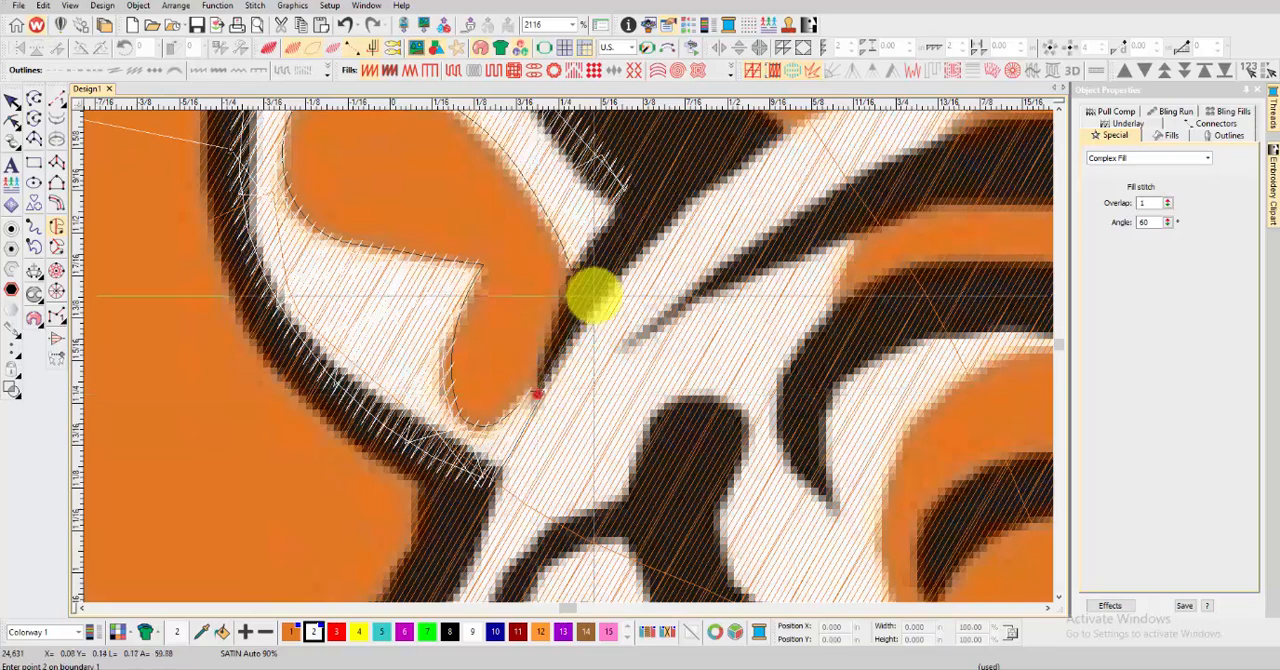
right_click(598, 280)
scroll(638, 226, down, 1)
right_click(602, 308)
click(695, 268)
scroll(695, 268, down, 2)
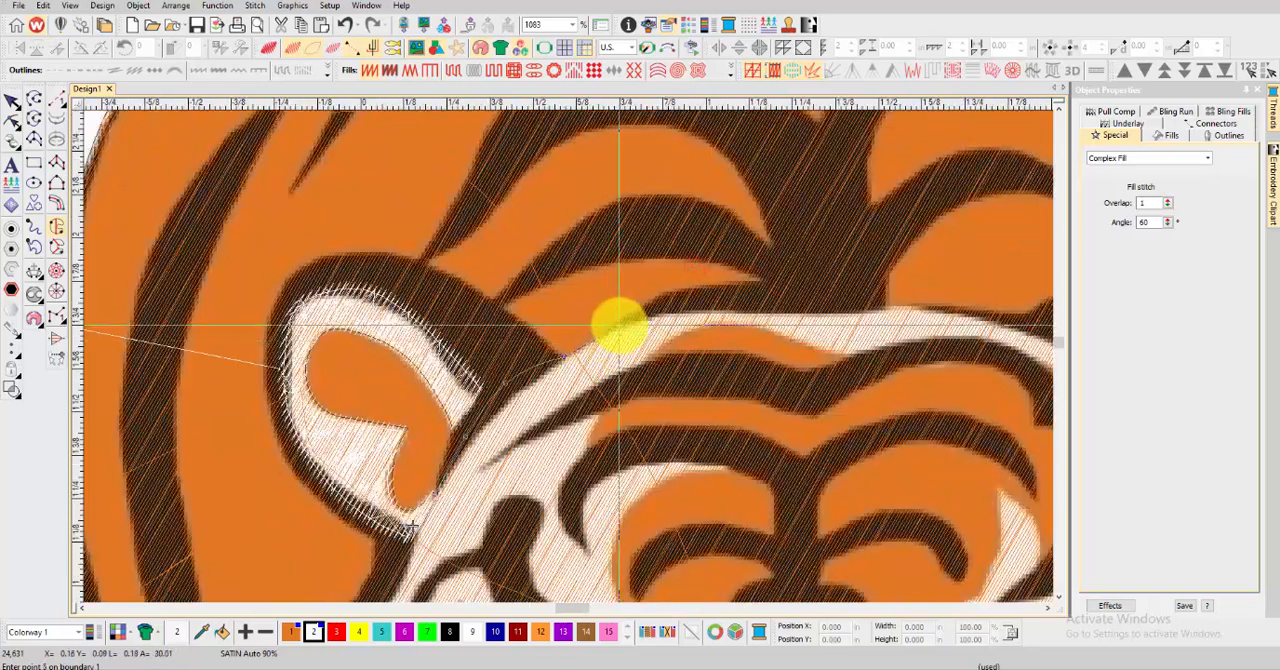
Trace the upper edge of the white forehead band across to its pointed end near the right ear
right_click(620, 325)
right_click(674, 299)
right_click(762, 299)
right_click(850, 298)
scroll(850, 298, down, 2)
scroll(570, 355, up, 2)
click(618, 359)
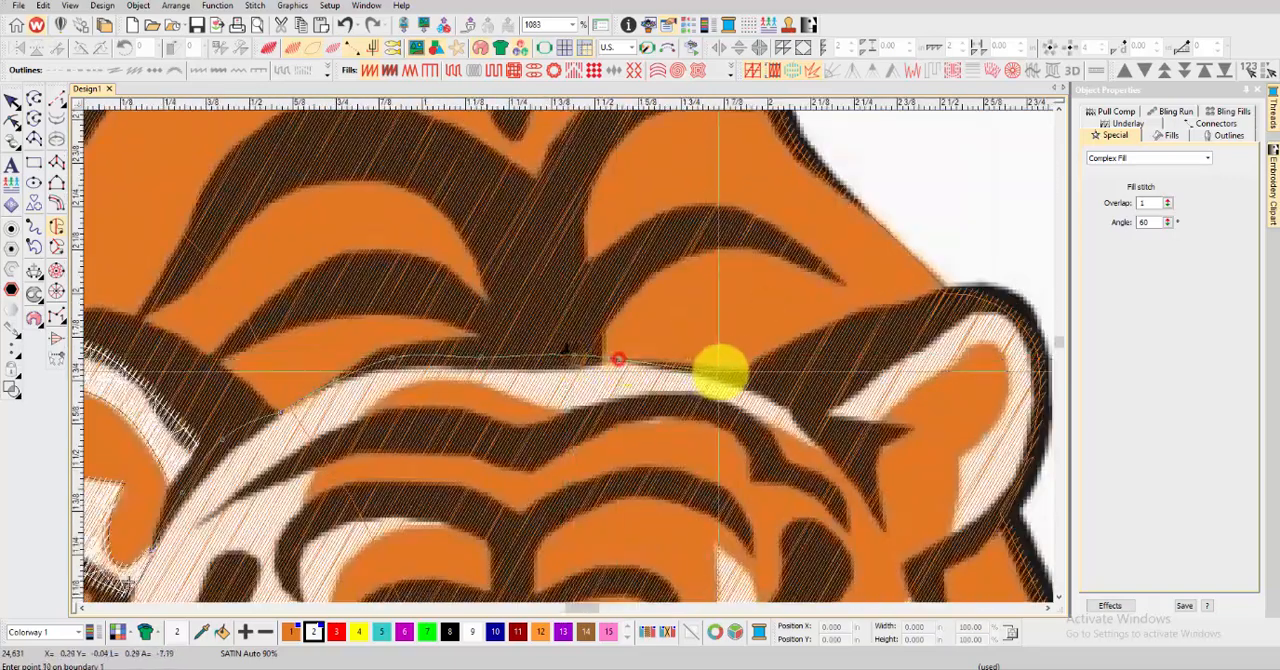
right_click(722, 369)
right_click(796, 406)
click(830, 445)
Trace the lower edge of the white forehead band back toward the left ear
right_click(769, 428)
right_click(742, 419)
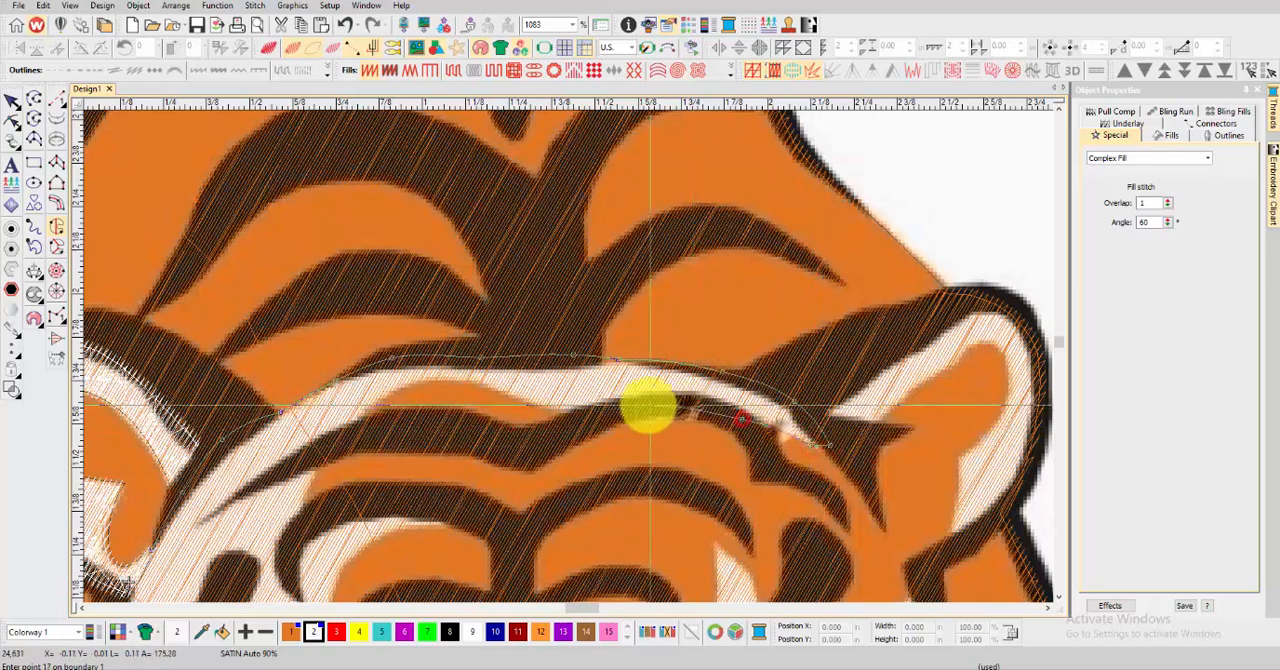
click(554, 409)
right_click(521, 397)
right_click(486, 383)
right_click(448, 380)
right_click(400, 387)
right_click(346, 426)
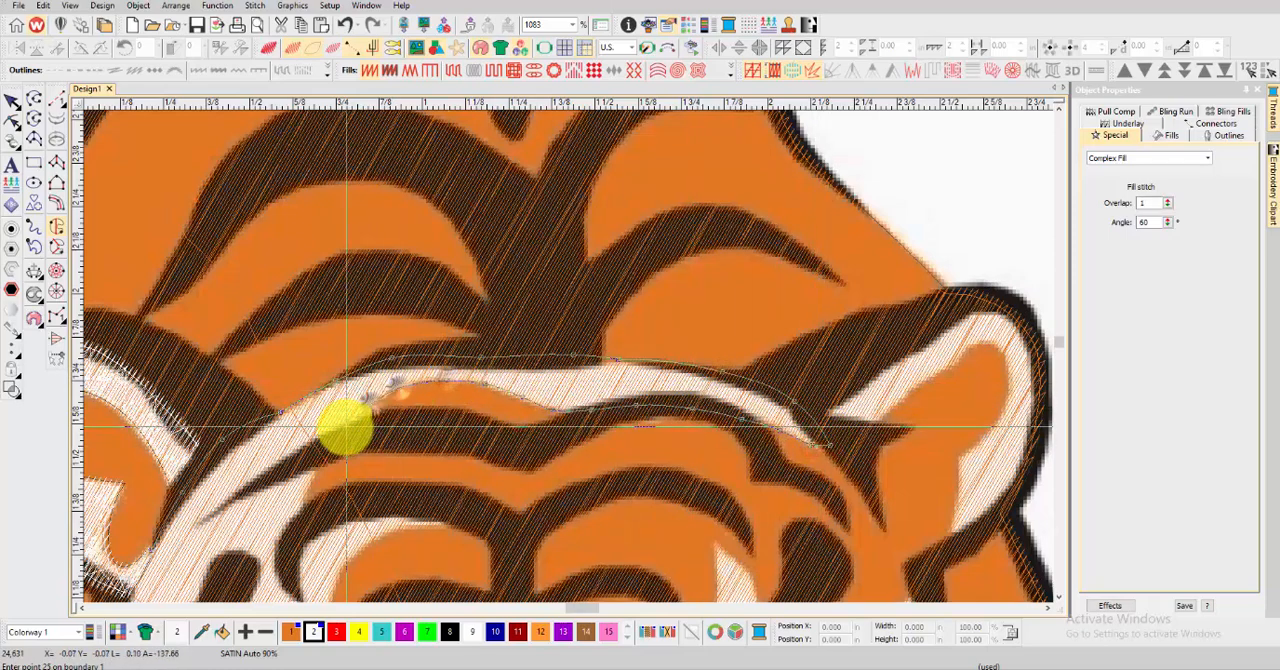
right_click(277, 459)
scroll(277, 459, down, 1)
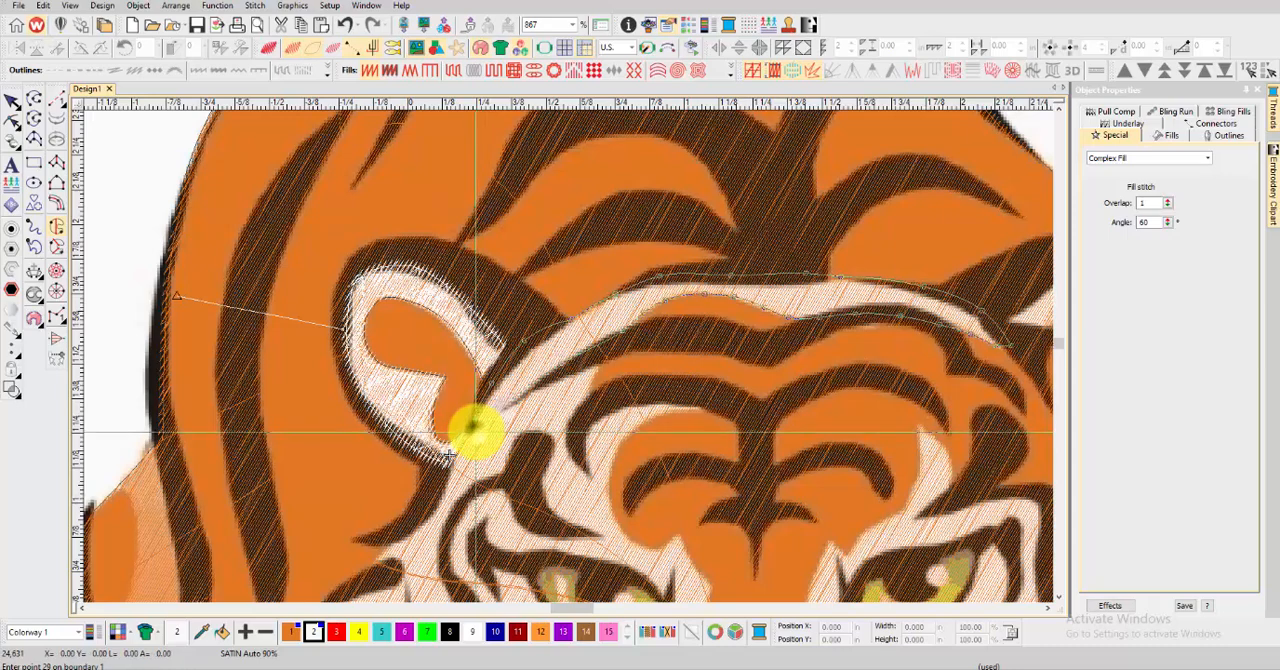
Close the forehead band boundary to generate its white satin fill and preview the stitches in TrueView
key(Return)
key(t)
key(Escape)
scroll(519, 372, down, 2)
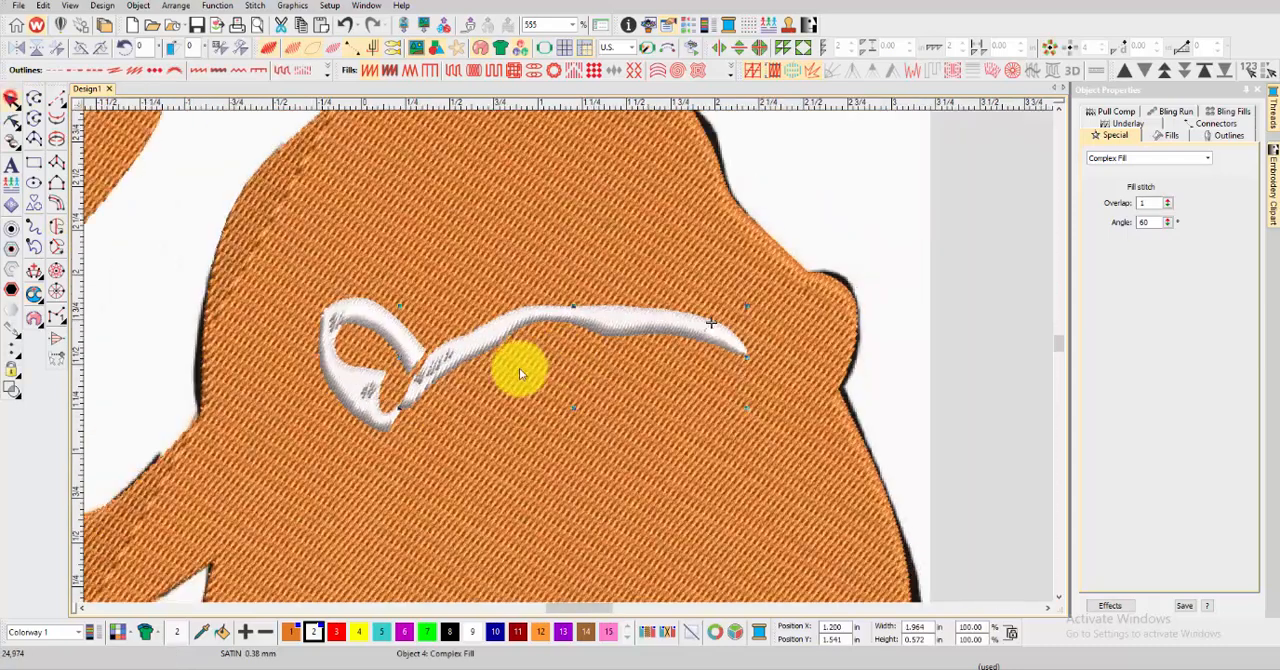
Reshape the forehead band's fill by rotating its stitch angle to 90°
key(h)
scroll(789, 193, up, 4)
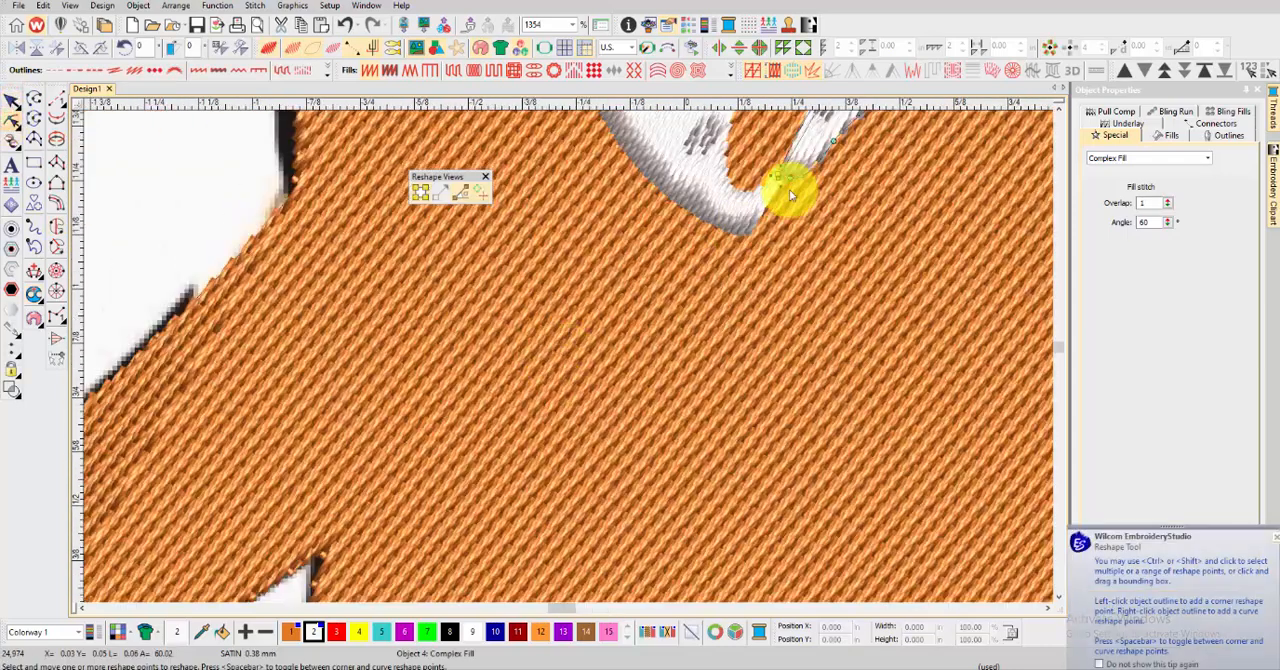
drag(783, 177, 966, 243)
scroll(966, 243, down, 5)
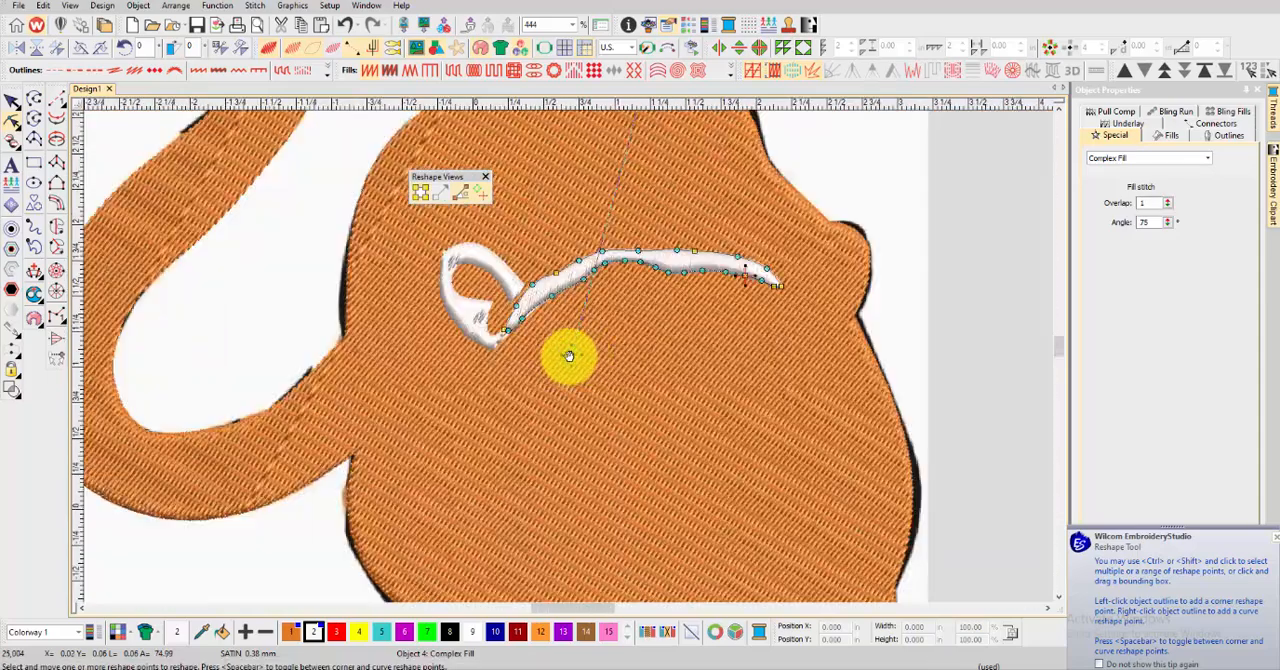
scroll(568, 356, down, 2)
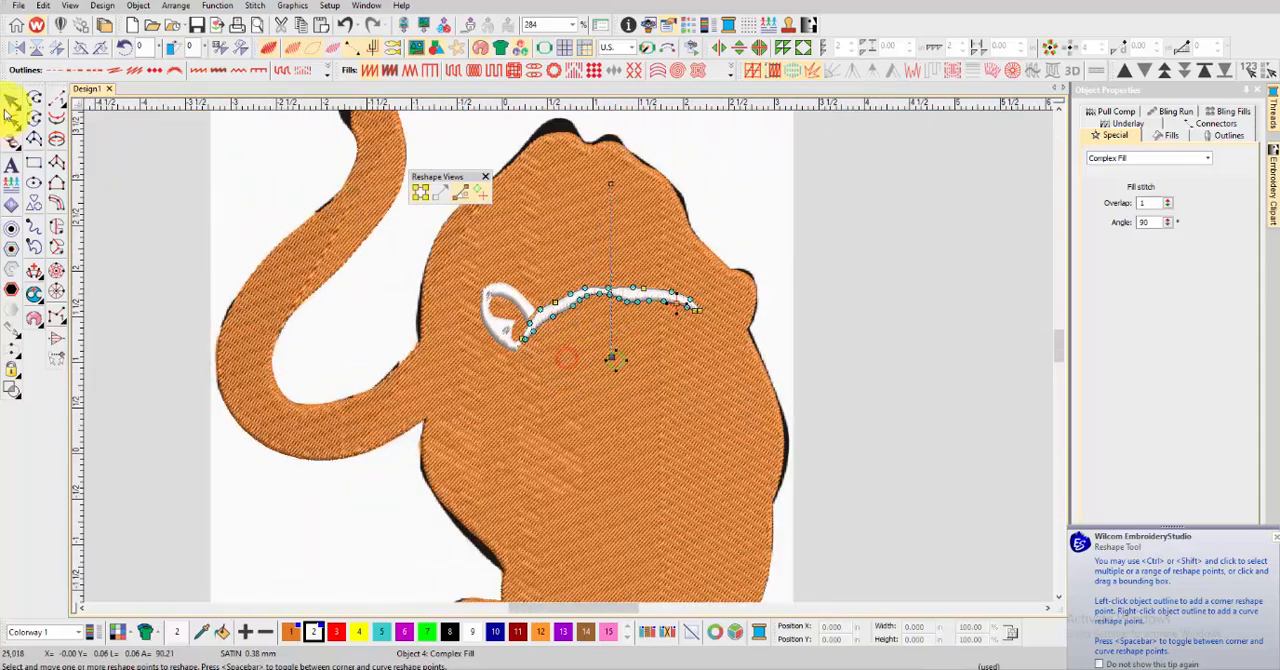
Start a white satin Complex Fill for the right ear, tracing the upper edge of its white area
scroll(566, 356, up, 2)
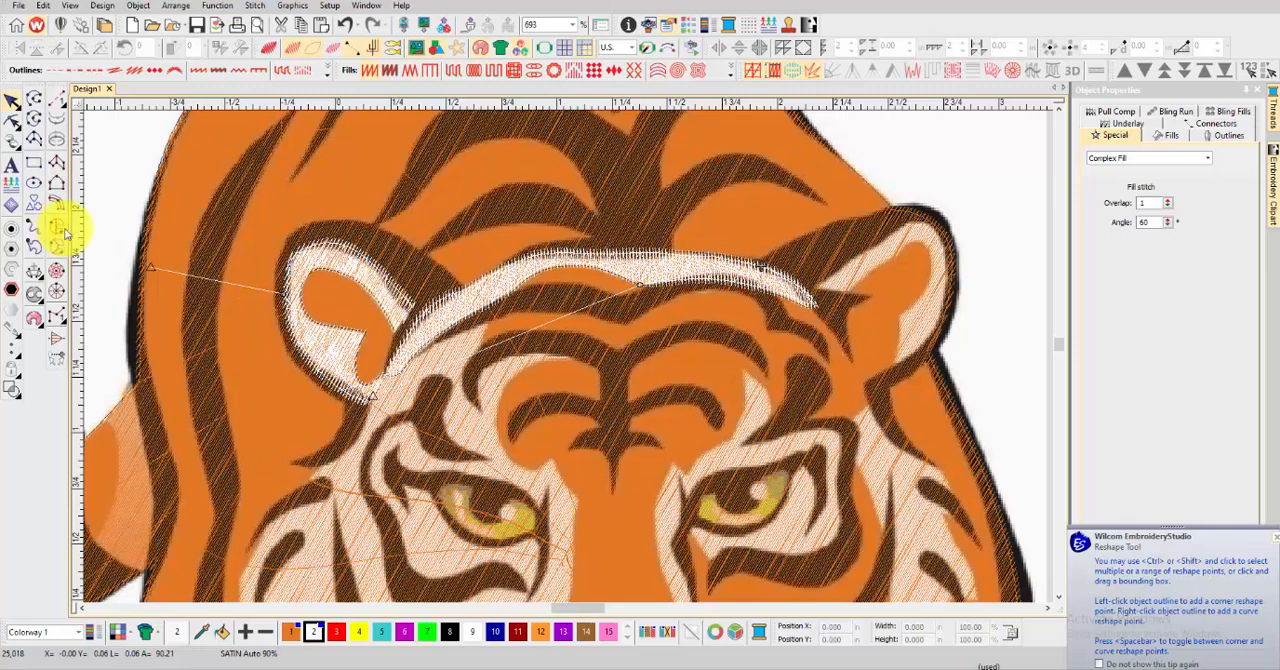
scroll(863, 293, up, 3)
right_click(600, 261)
right_click(672, 231)
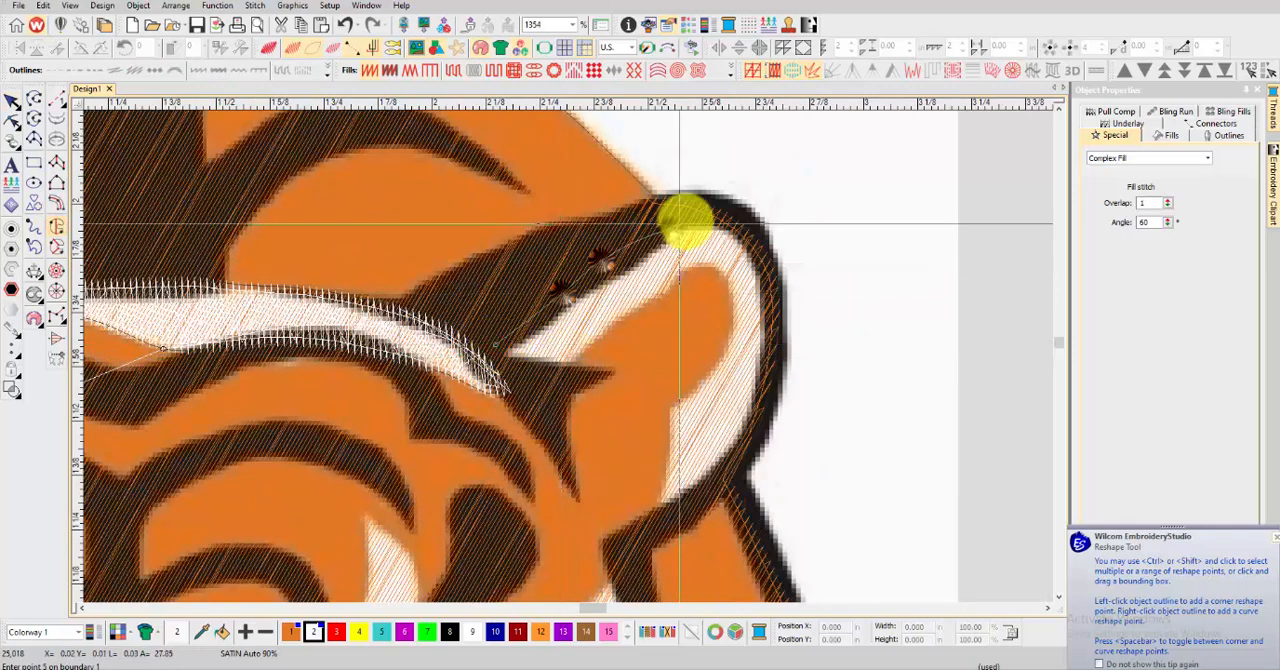
Continue the boundary around the right ear's tip and down its outer side to the ear's base
right_click(698, 215)
right_click(742, 226)
right_click(768, 271)
right_click(769, 345)
right_click(756, 428)
right_click(716, 484)
click(657, 518)
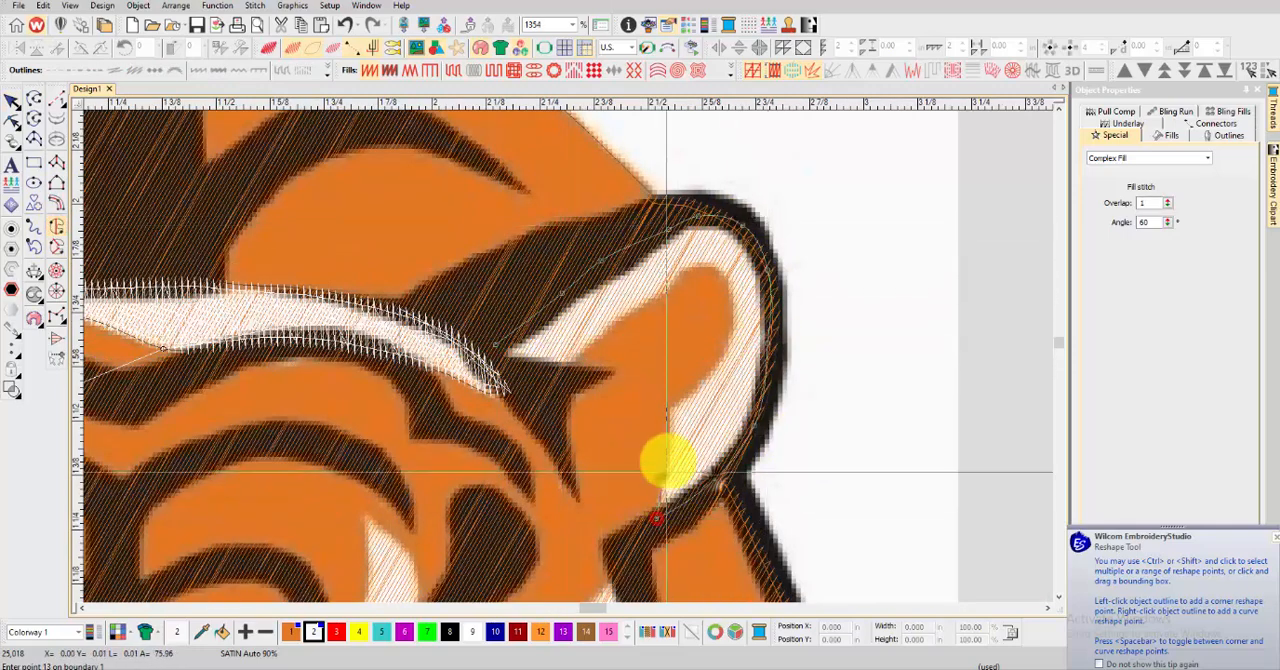
Trace the inner edge of the right ear's white area up from the base and around the orange centre
right_click(666, 474)
right_click(669, 442)
click(670, 410)
right_click(704, 382)
right_click(728, 332)
right_click(727, 290)
right_click(717, 269)
right_click(690, 273)
right_click(664, 291)
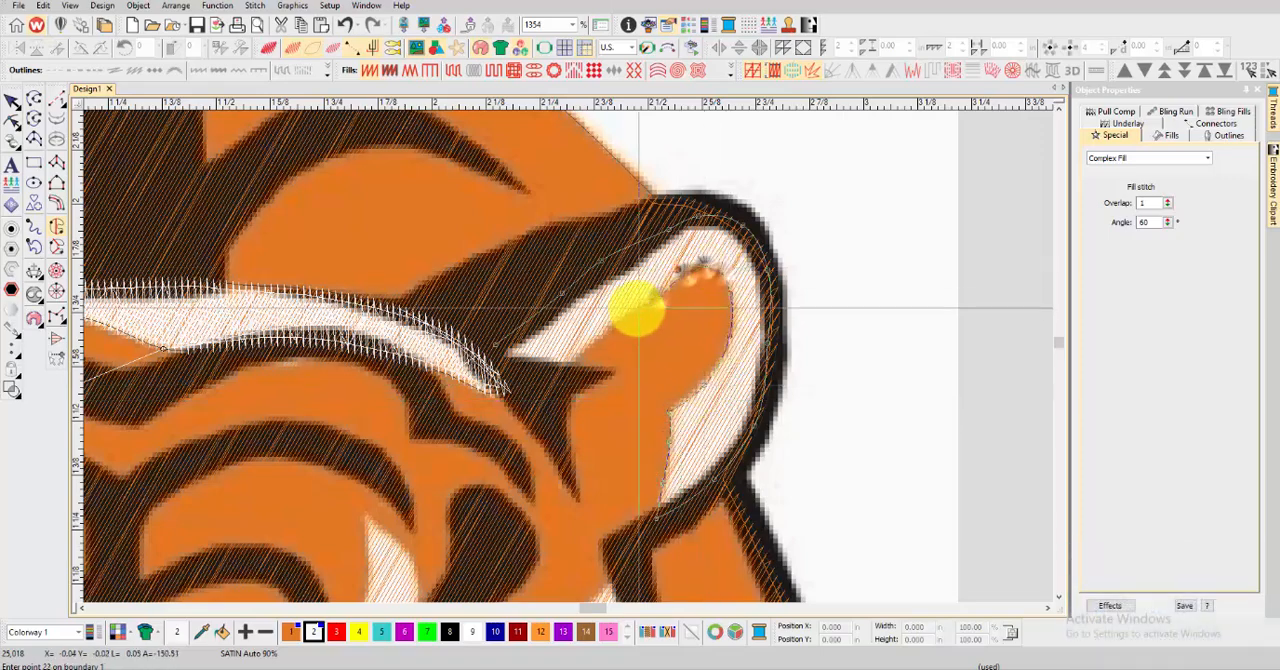
right_click(634, 309)
right_click(600, 336)
Close the right ear's boundary at its inner corner, generate the white satin fill and preview it in TrueView
click(570, 364)
click(509, 363)
key(Return)
key(Return)
key(Return)
key(t)
scroll(546, 349, down, 4)
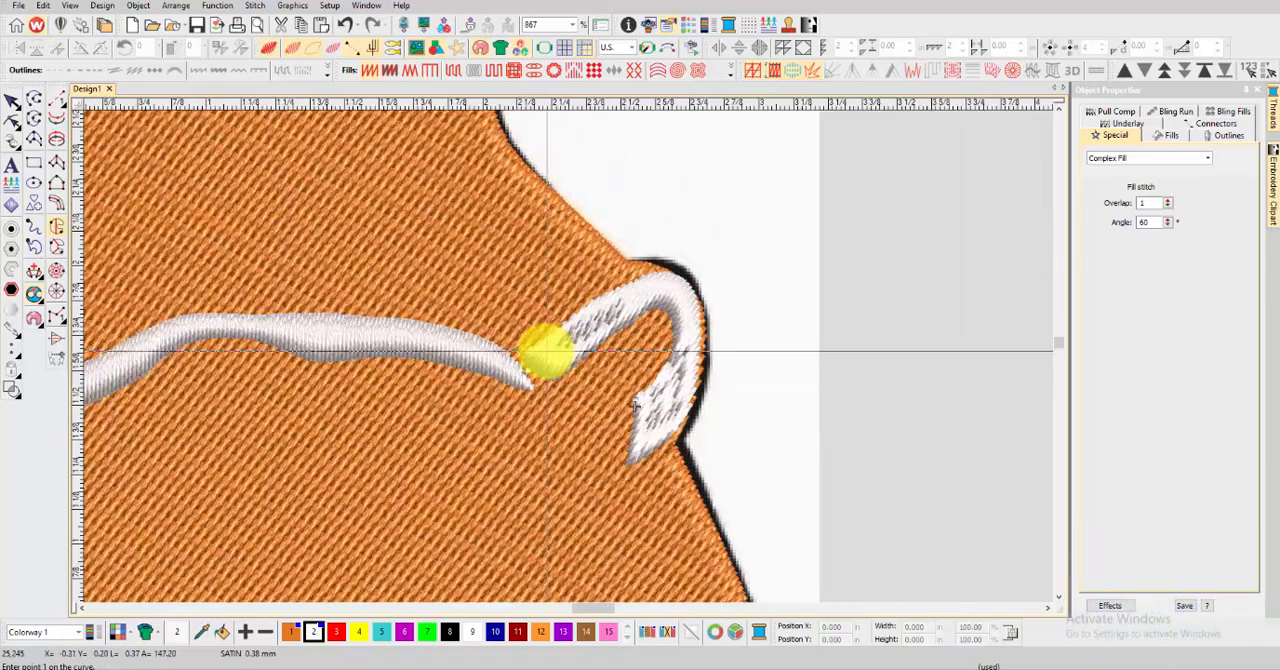
Add stitch angle lines across the right ear's fill so its stitches turn along the curve, and deselect the ear
click(28, 268)
click(634, 288)
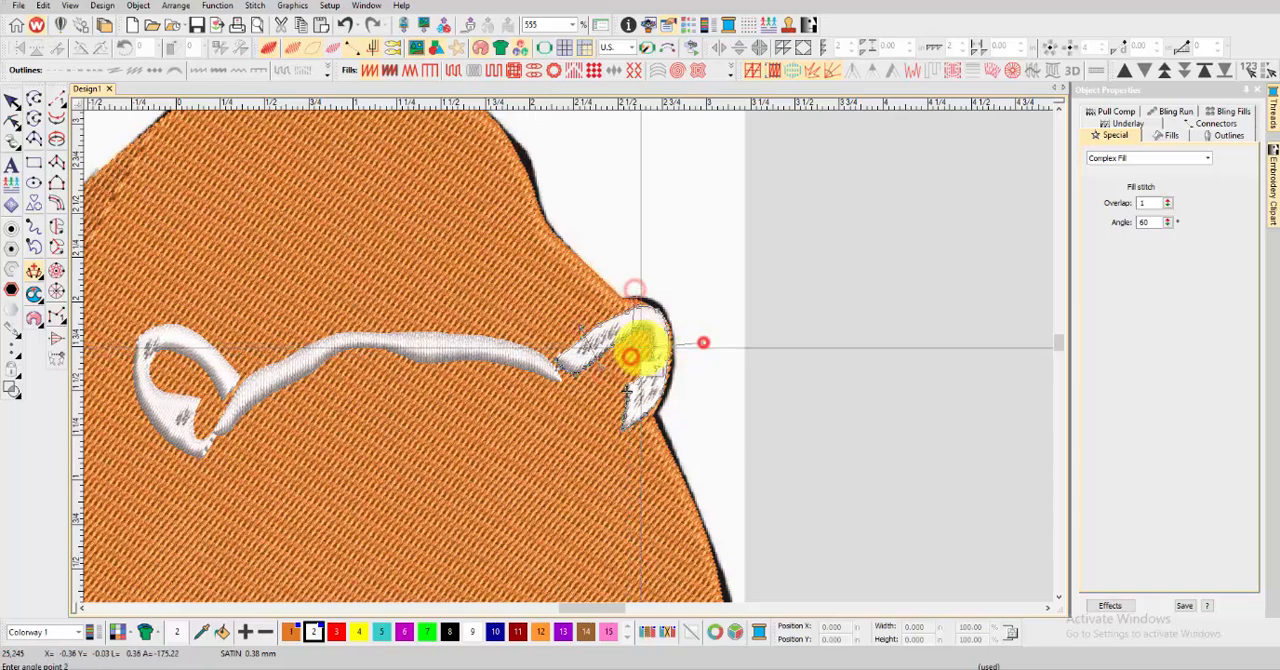
click(634, 372)
key(Return)
key(h)
key(Escape)
click(668, 217)
Start a white satin Complex Fill for the right cheek, tracing its upper outer edge and into the first dark stripe
click(58, 228)
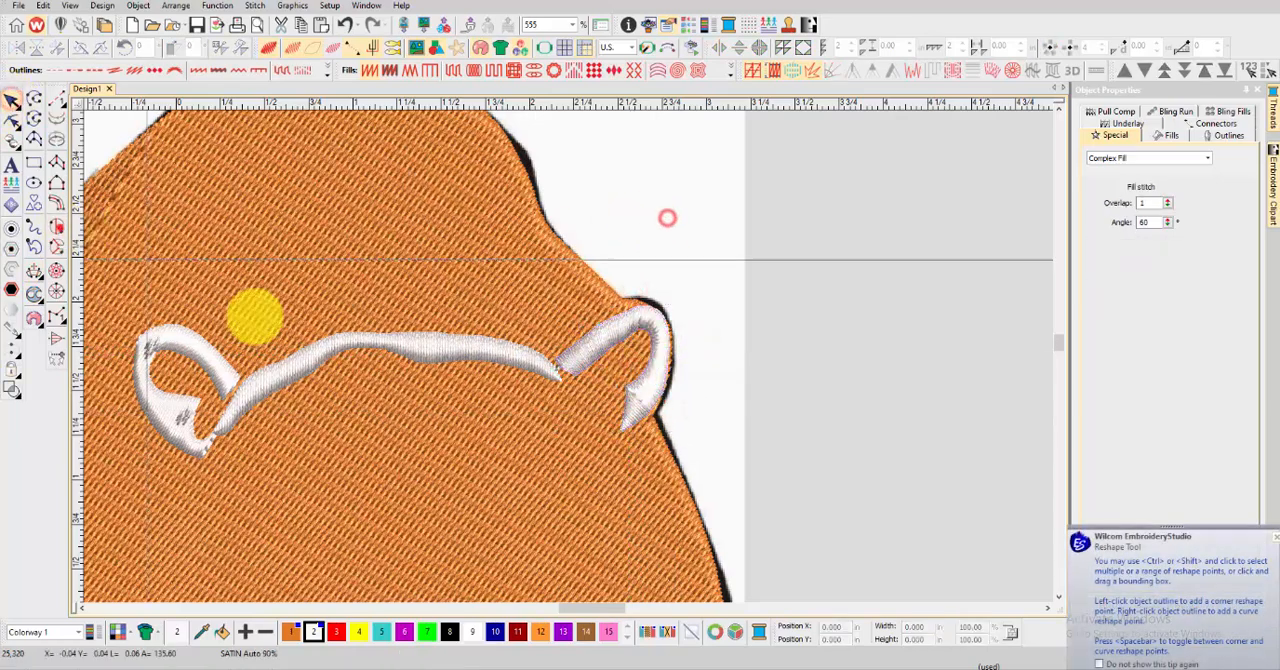
key(t)
scroll(592, 484, up, 5)
click(500, 240)
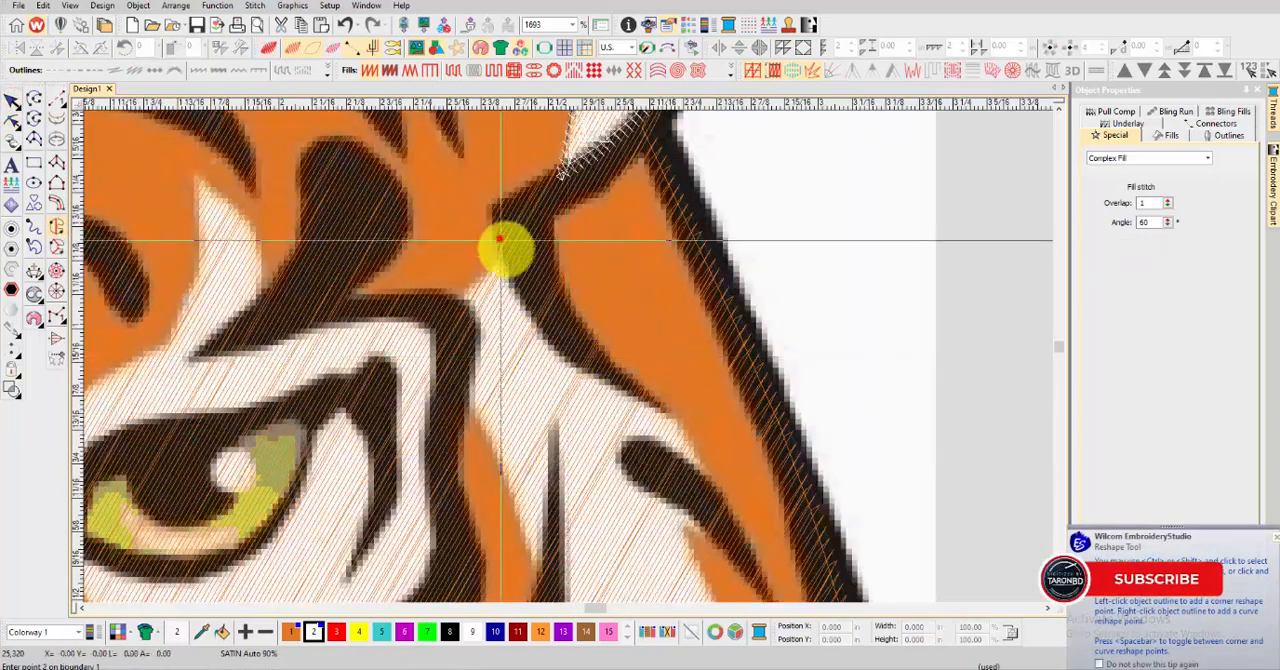
right_click(543, 299)
right_click(585, 355)
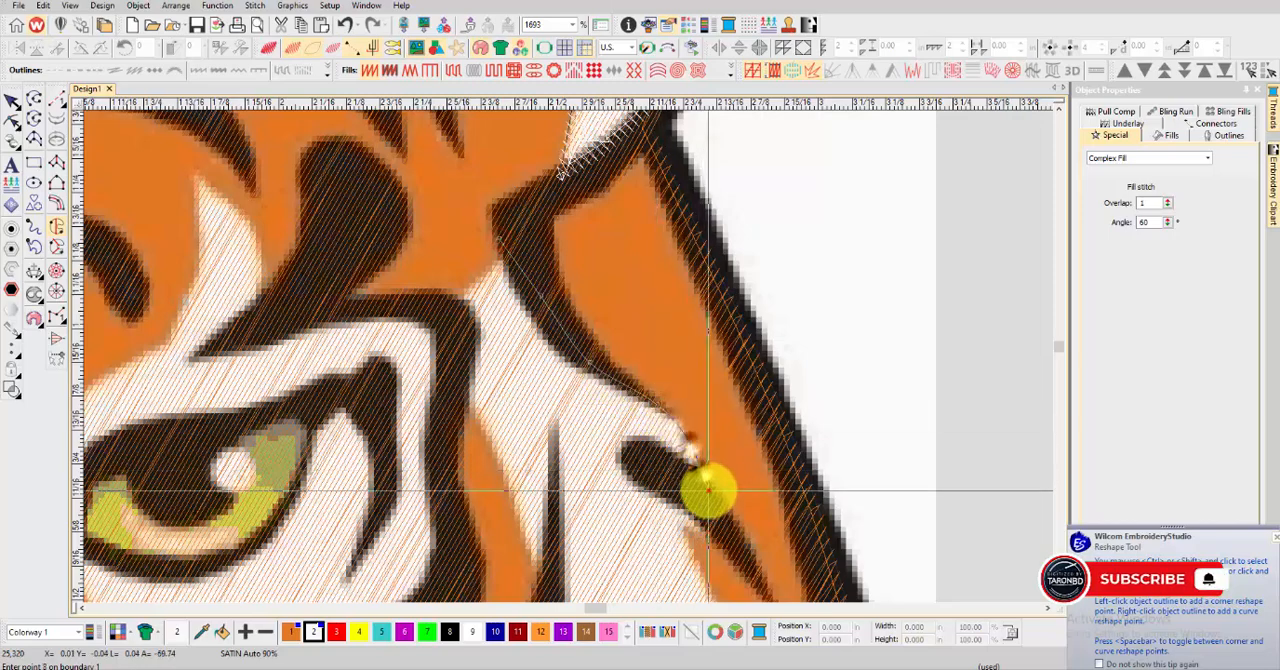
click(709, 491)
right_click(675, 474)
right_click(641, 459)
Continue the cheek boundary back out of the first dark stripe and down the outer edge to the second stripe
scroll(634, 457, down, 1)
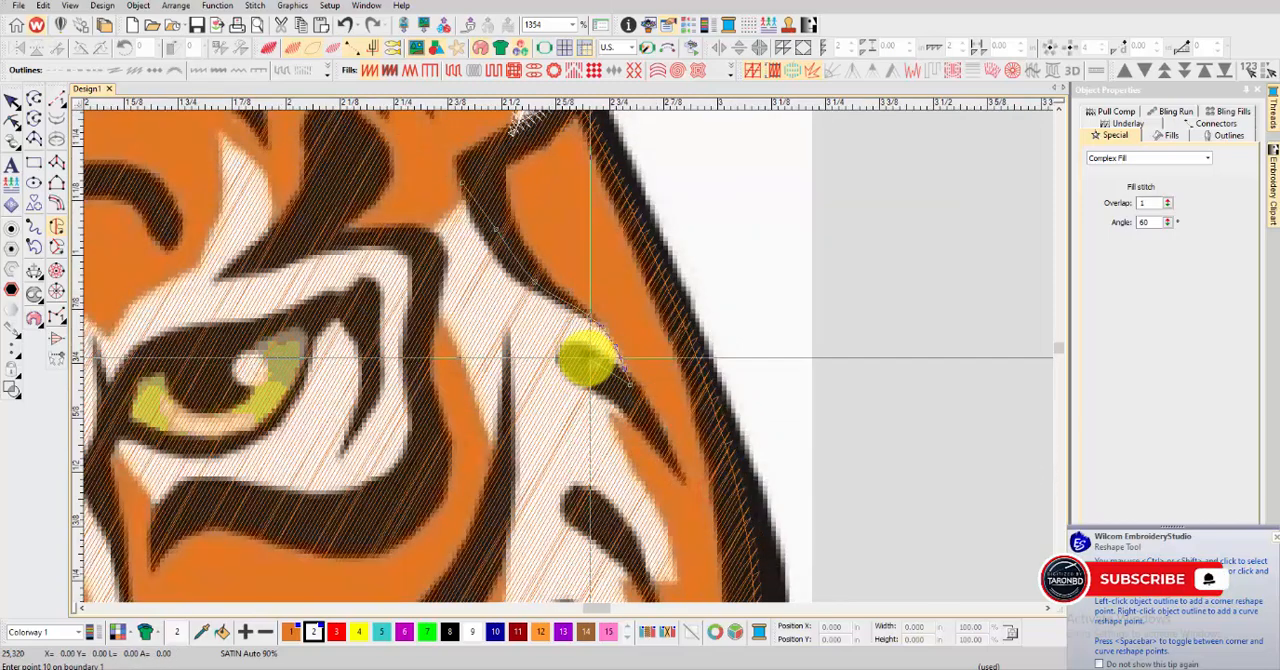
right_click(597, 381)
right_click(618, 397)
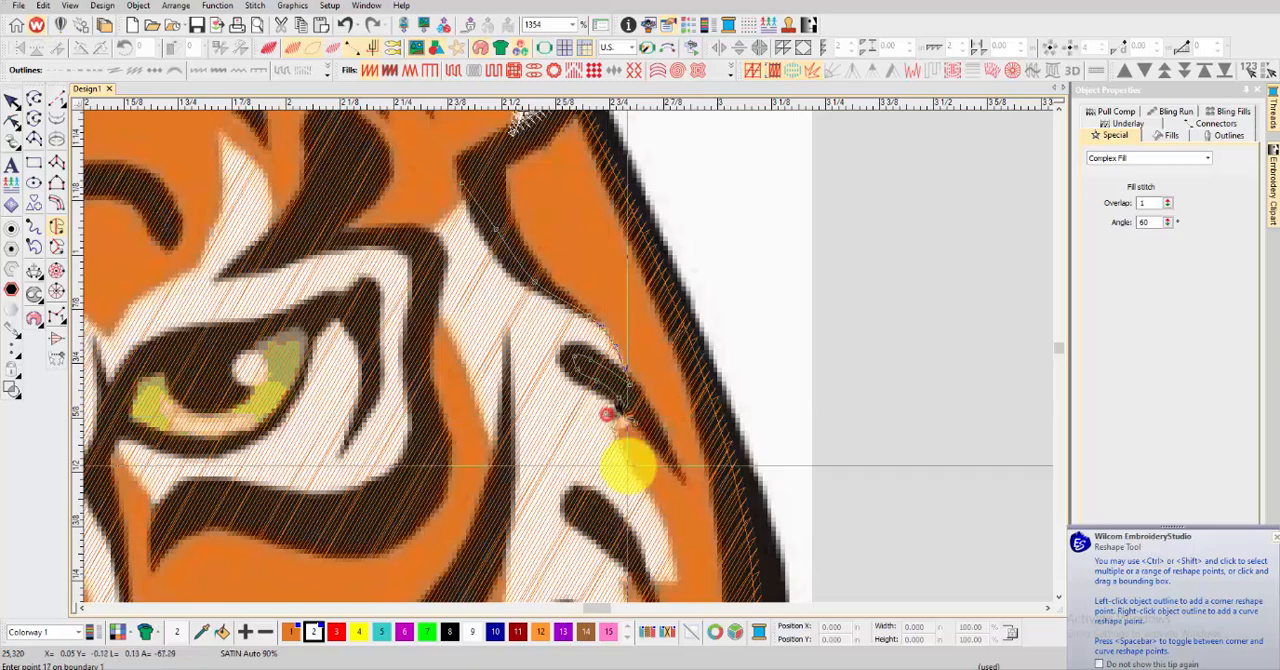
right_click(628, 465)
right_click(658, 510)
scroll(665, 532, up, 1)
right_click(575, 371)
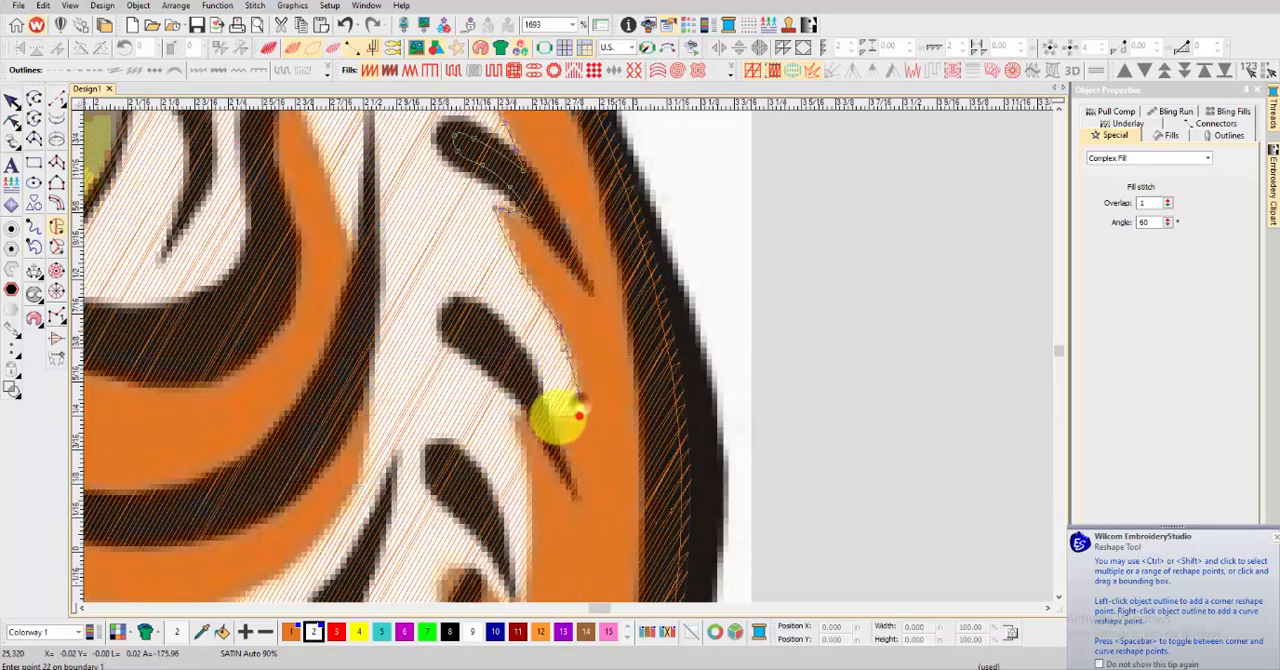
Trace the cheek boundary in along the second dark stripe, around its rounded end and back out
click(552, 416)
right_click(539, 391)
right_click(522, 366)
right_click(503, 347)
right_click(468, 322)
right_click(450, 320)
right_click(456, 338)
right_click(486, 358)
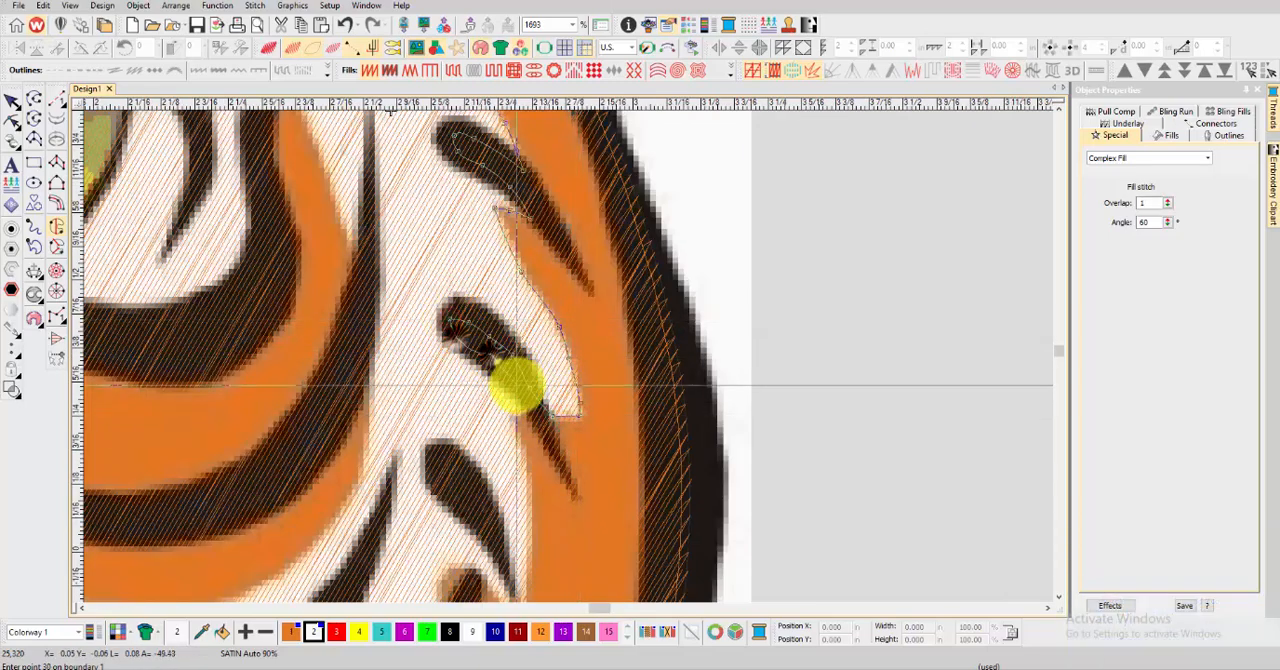
right_click(516, 387)
right_click(517, 412)
right_click(525, 434)
Extend the cheek boundary to the third stripe's tip and back along that stripe to the cheek's inner edge
scroll(526, 431, down, 1)
right_click(570, 455)
click(567, 495)
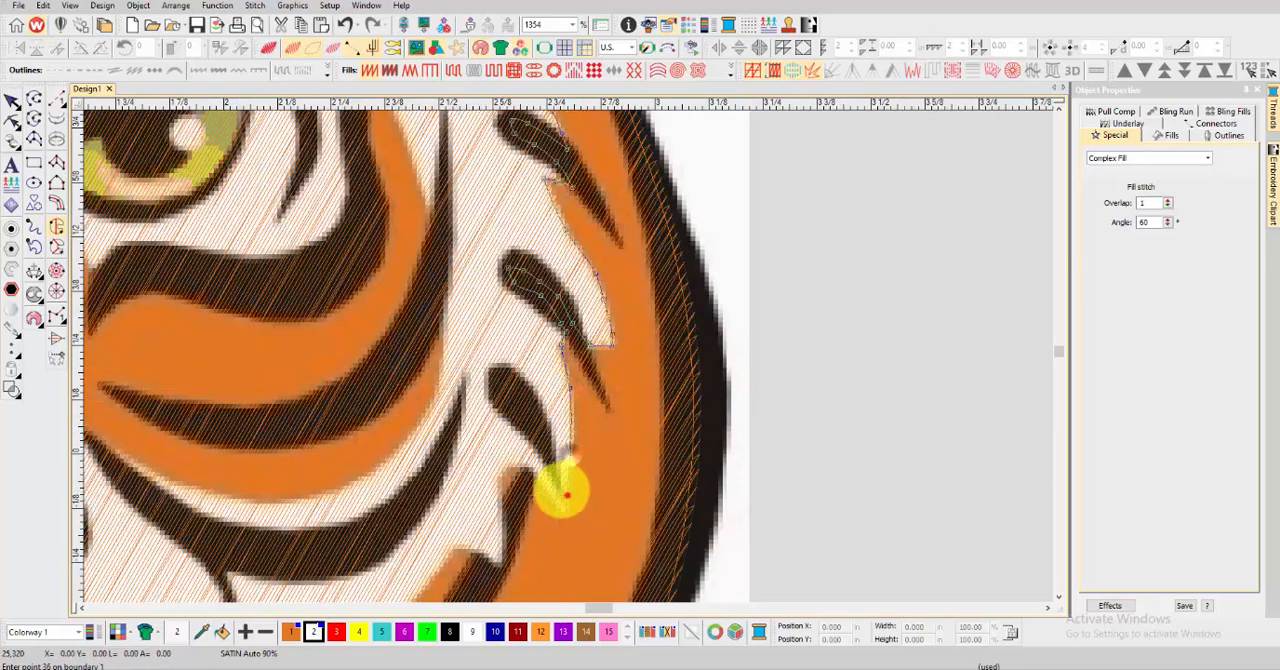
right_click(550, 464)
right_click(526, 406)
right_click(447, 347)
right_click(438, 267)
scroll(445, 189, down, 1)
scroll(568, 356, up, 1)
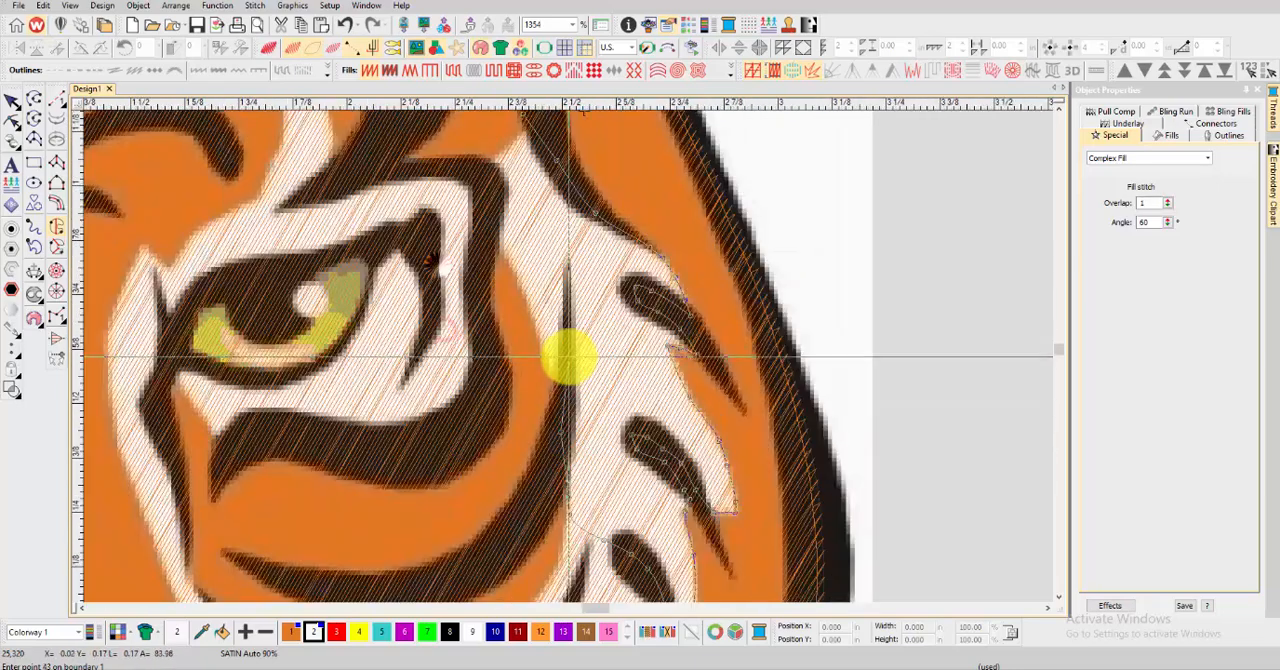
Trace the cheek's inner edge up past the thin dark stripe beside the eye, close the boundary and generate the fill
right_click(568, 360)
right_click(567, 318)
right_click(563, 353)
click(549, 383)
right_click(542, 342)
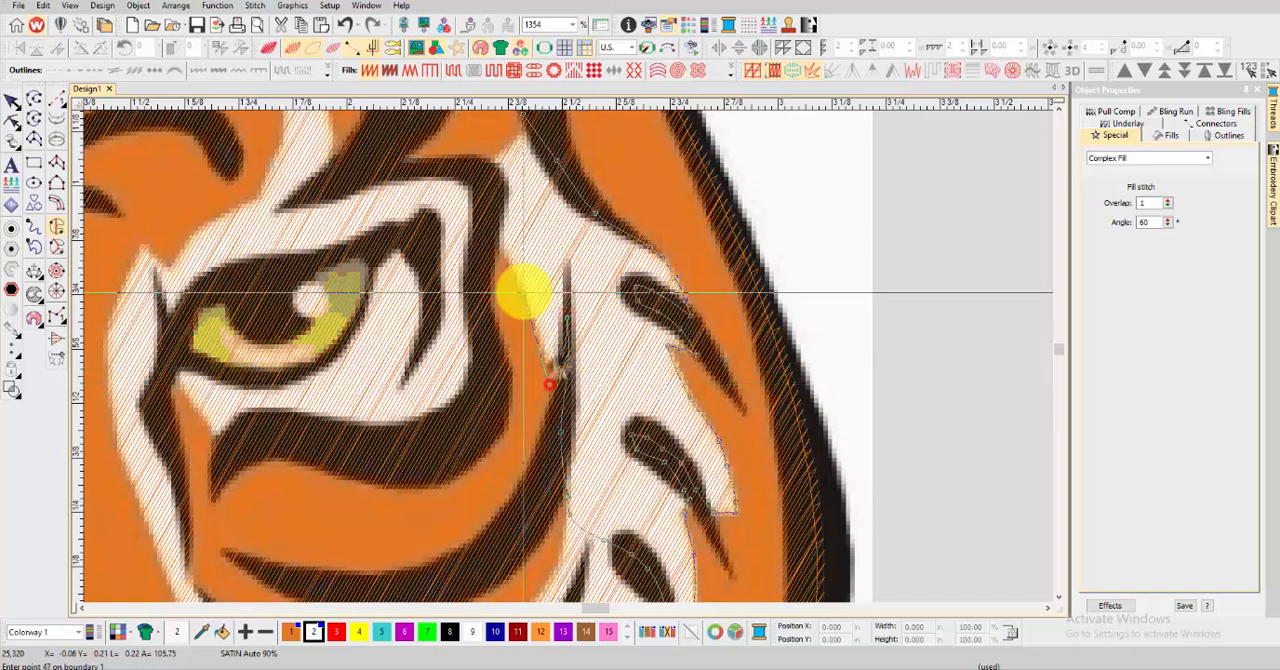
right_click(523, 291)
right_click(507, 262)
right_click(489, 228)
right_click(484, 162)
right_click(502, 149)
key(Return)
key(Return)
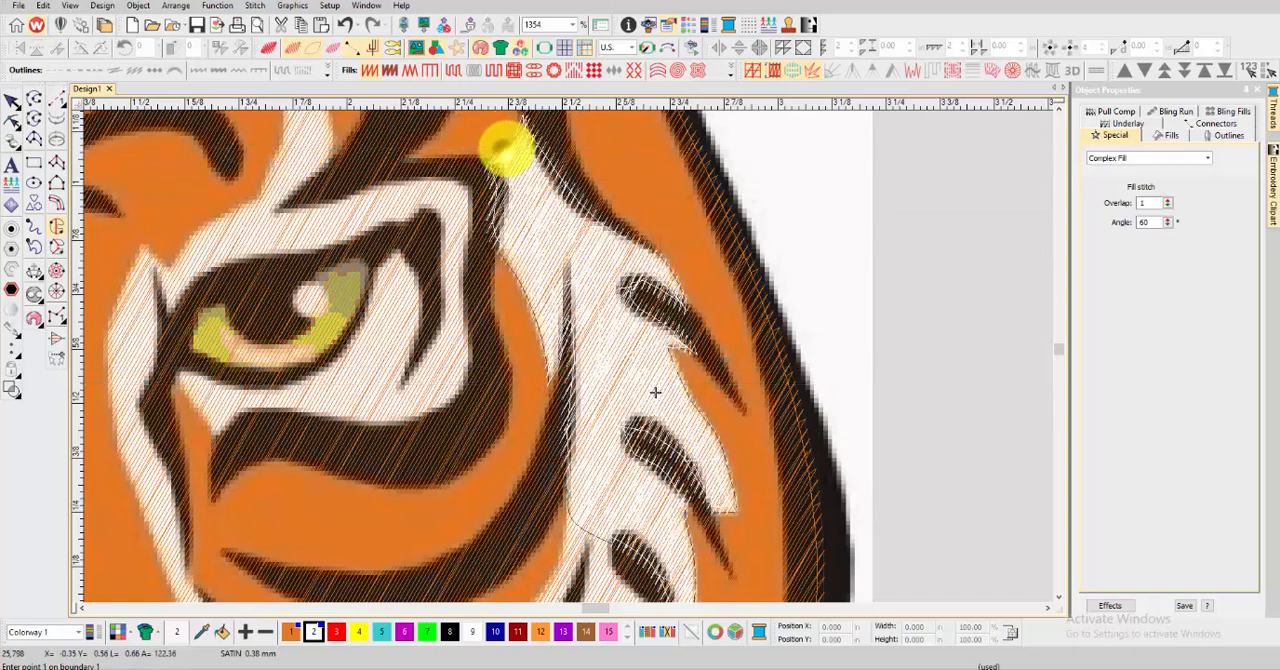
Preview the right cheek fill in TrueView, add three stitch angle lines across it and deselect it
key(t)
scroll(580, 410, down, 5)
click(537, 381)
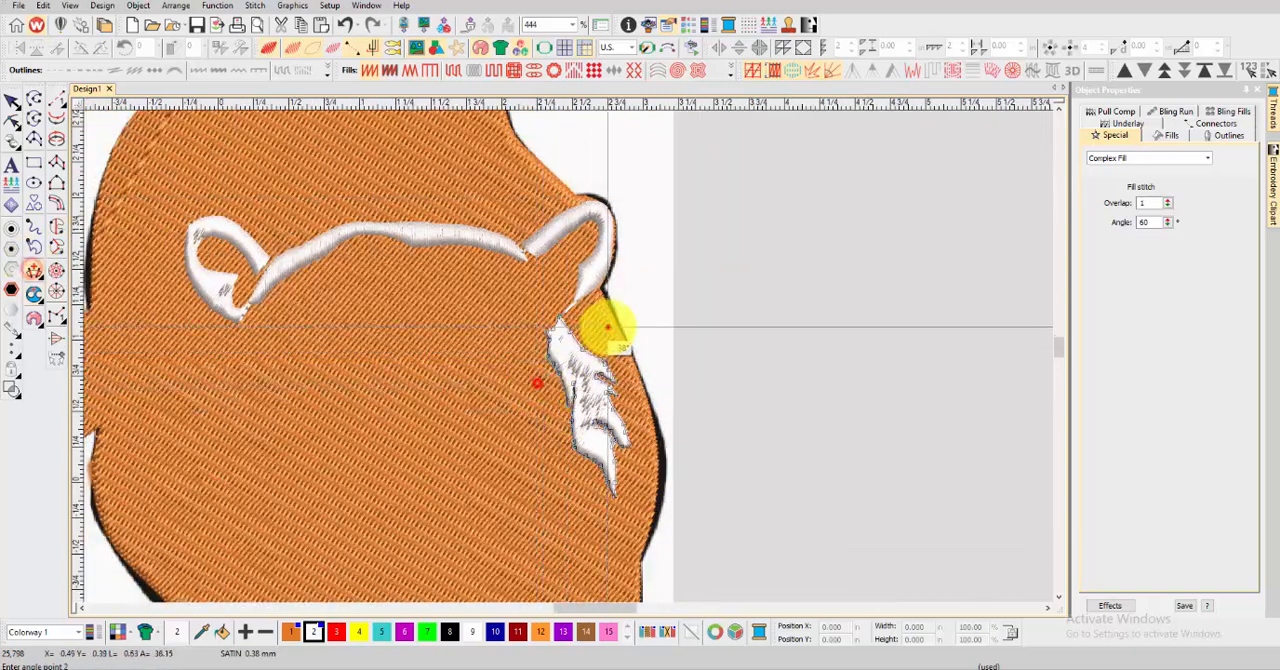
click(606, 325)
click(554, 415)
click(640, 387)
click(580, 467)
click(652, 415)
key(Return)
click(9, 103)
click(708, 294)
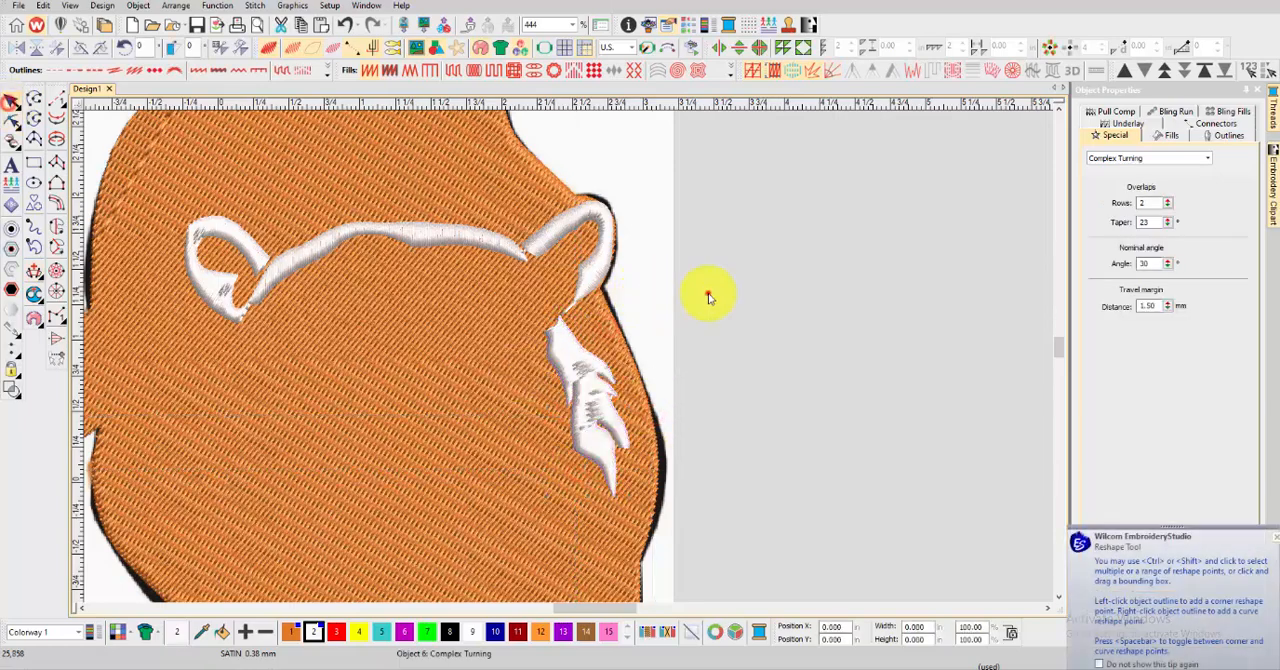
Start a white satin Complex Fill for the lower right cheek, tracing below the third stripe to the dark notch
scroll(645, 325, down, 2)
key(t)
scroll(577, 333, up, 5)
scroll(577, 345, up, 1)
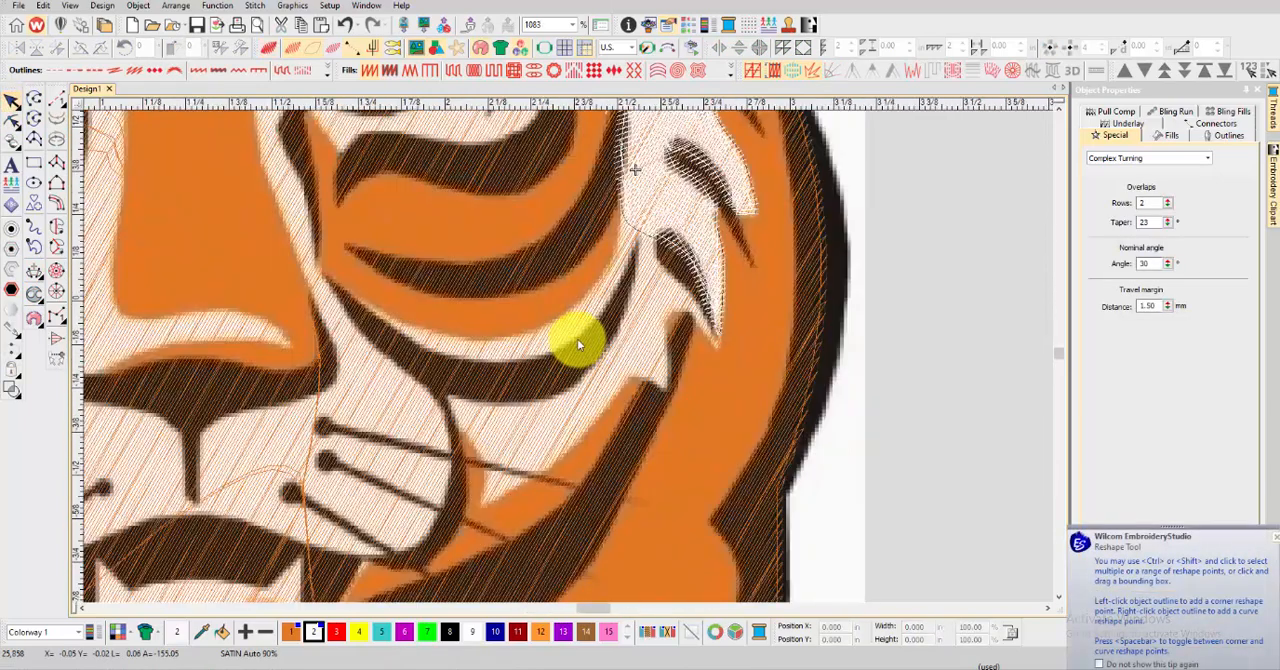
click(652, 234)
click(676, 279)
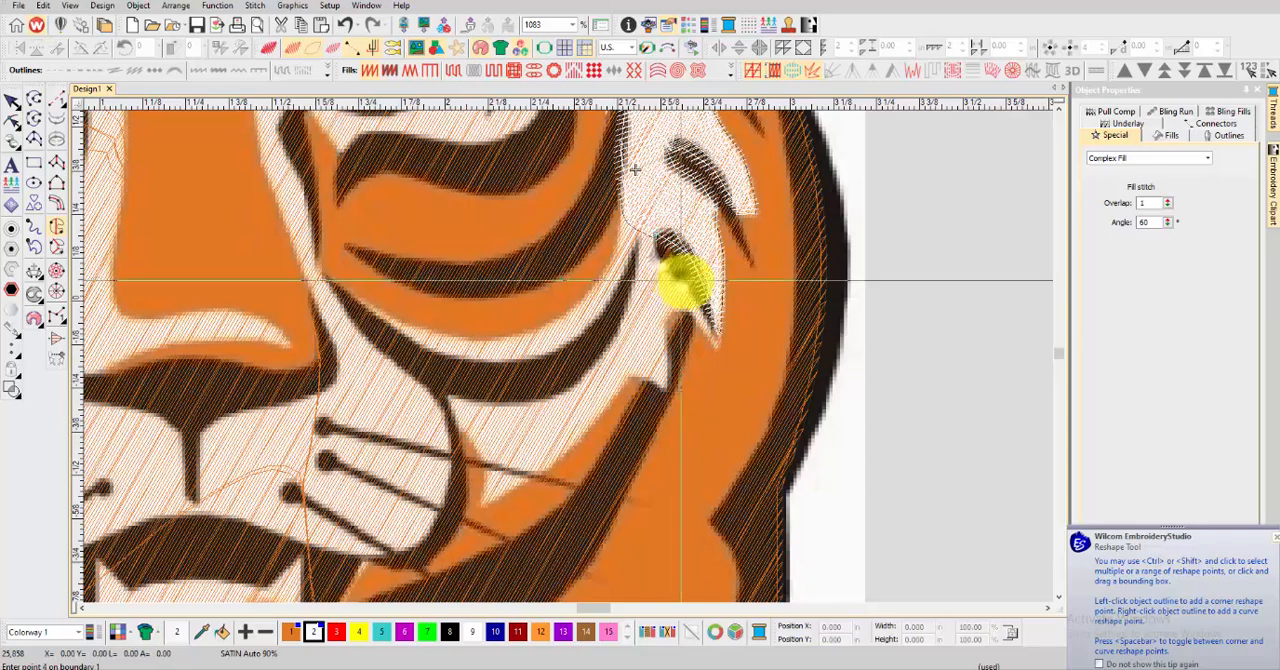
click(681, 321)
click(676, 345)
click(671, 368)
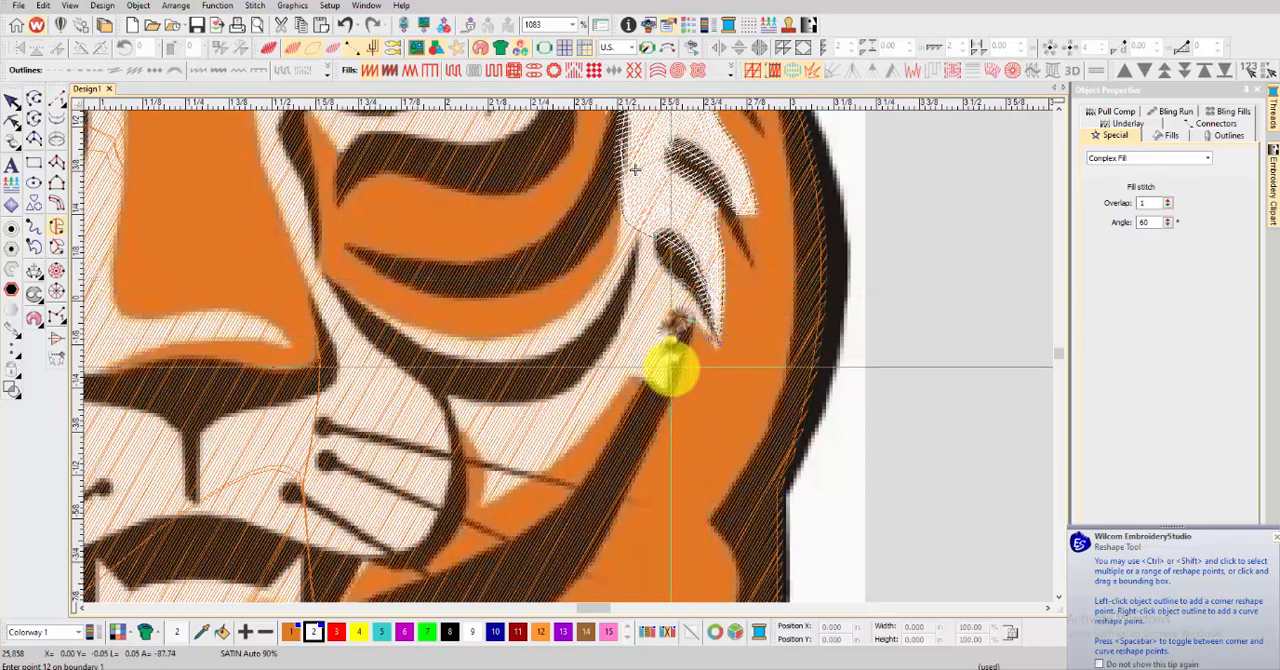
Continue the lower cheek boundary along its lower edge to the point and up to the inner corner by the whiskers
click(594, 421)
click(555, 456)
click(515, 490)
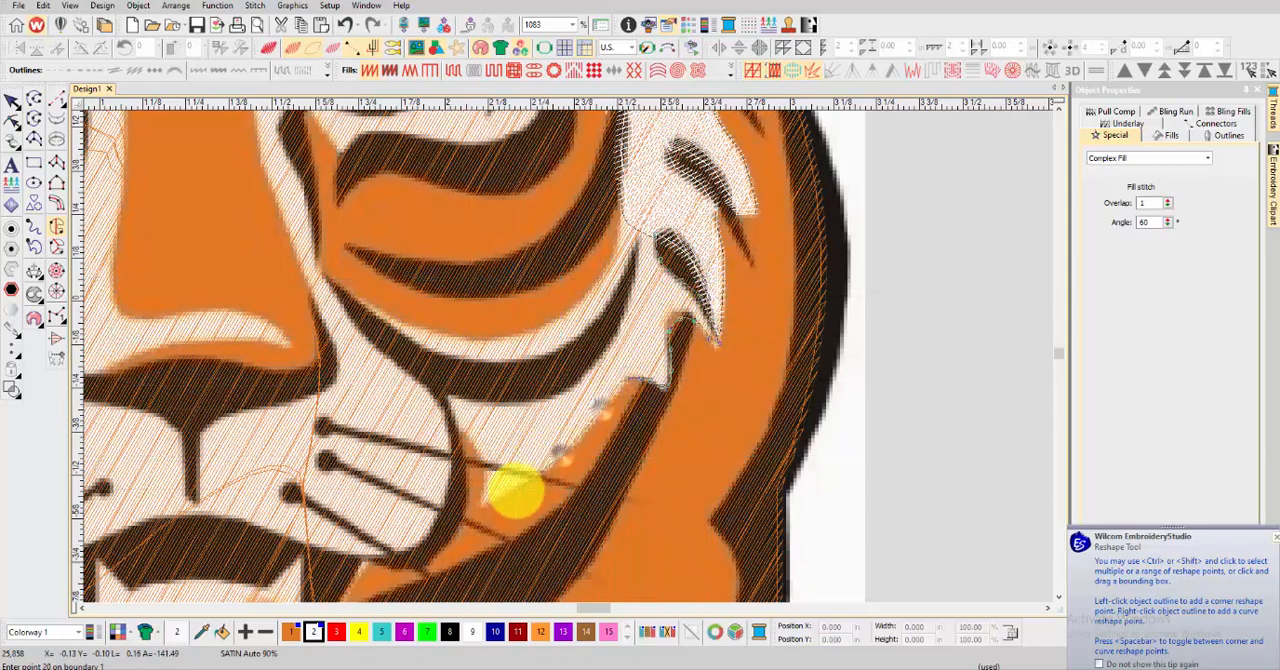
click(483, 499)
click(480, 458)
click(463, 433)
click(448, 404)
click(440, 386)
Trace the lower cheek's upper edge along the curved black stripe, generate the fill and preview it in TrueView
right_click(537, 388)
right_click(575, 363)
right_click(602, 322)
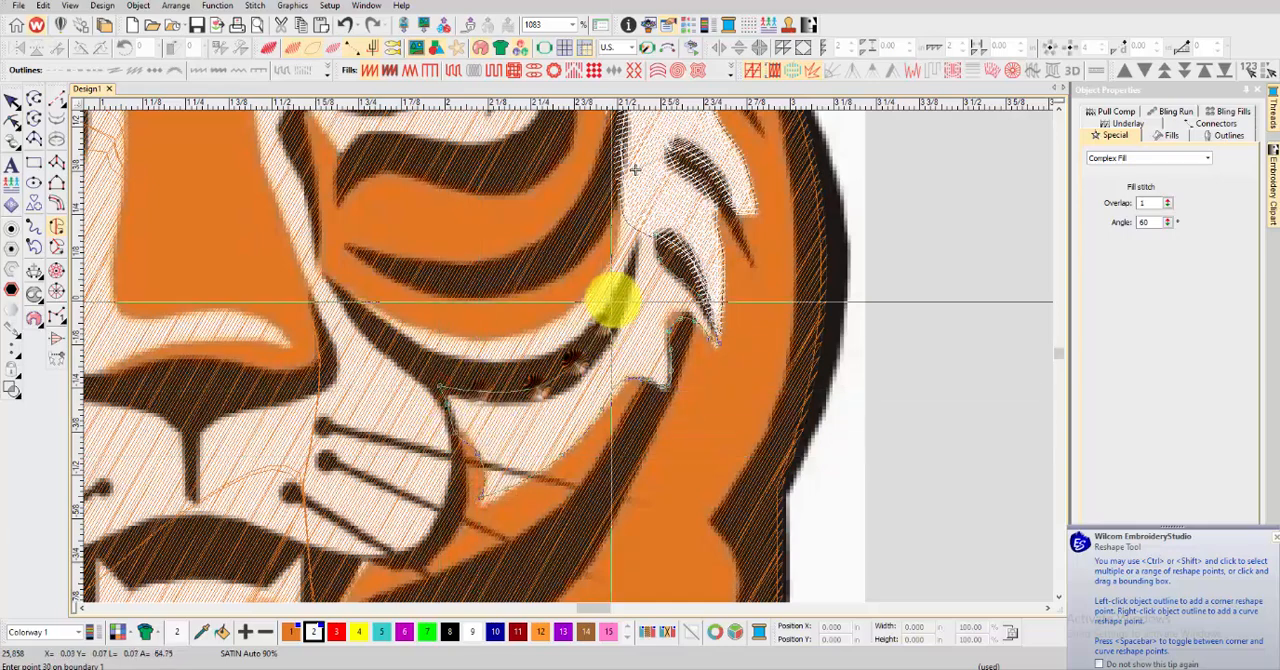
right_click(634, 252)
key(t)
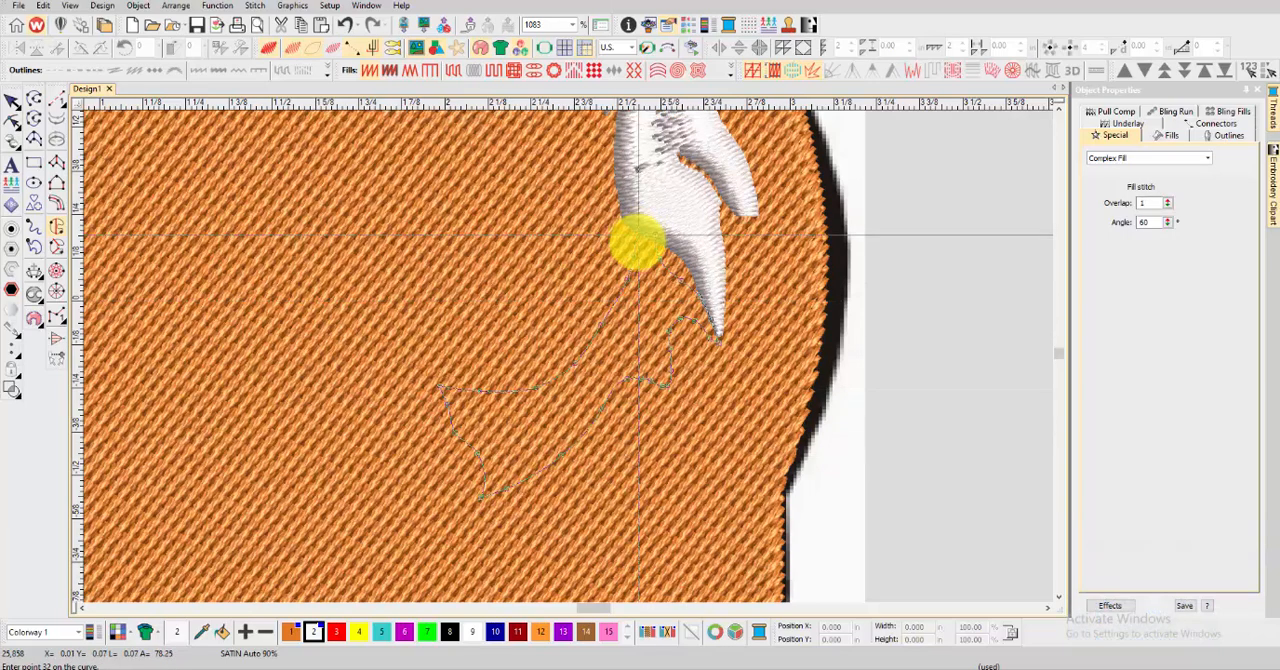
key(Return)
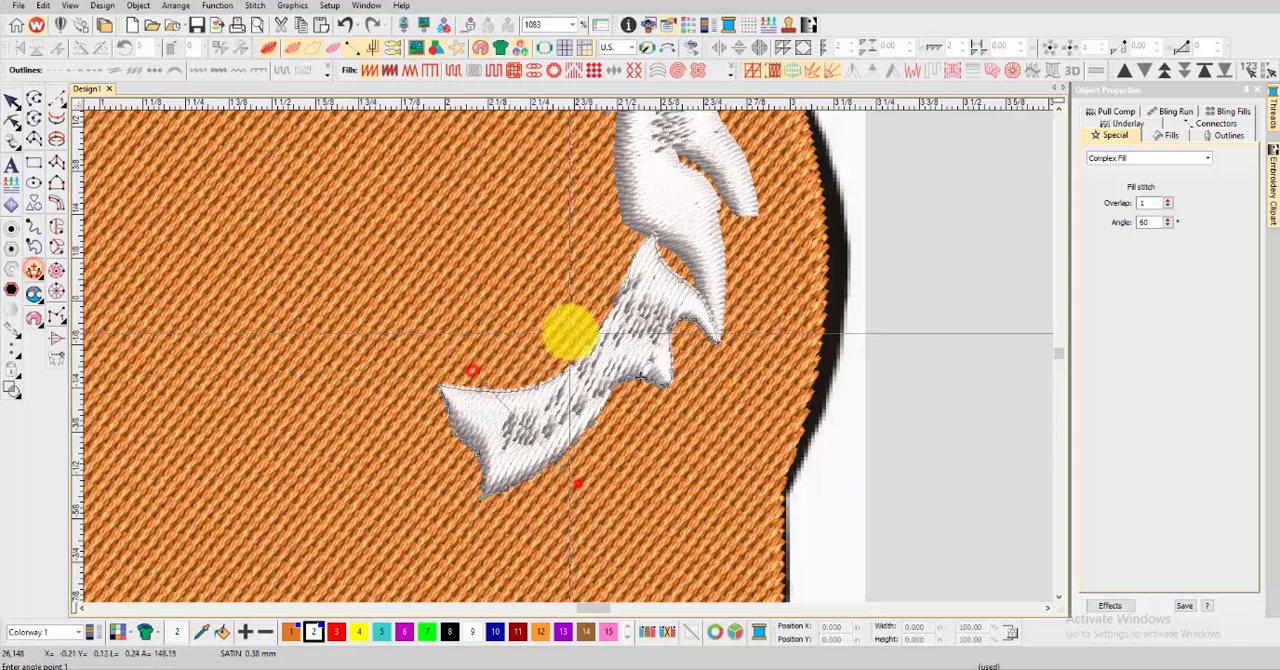
Add stitch angle lines across the lower right cheek's fill to turn its stitches, and deselect it
click(570, 332)
click(671, 437)
click(748, 303)
click(620, 298)
key(Return)
click(12, 101)
click(855, 270)
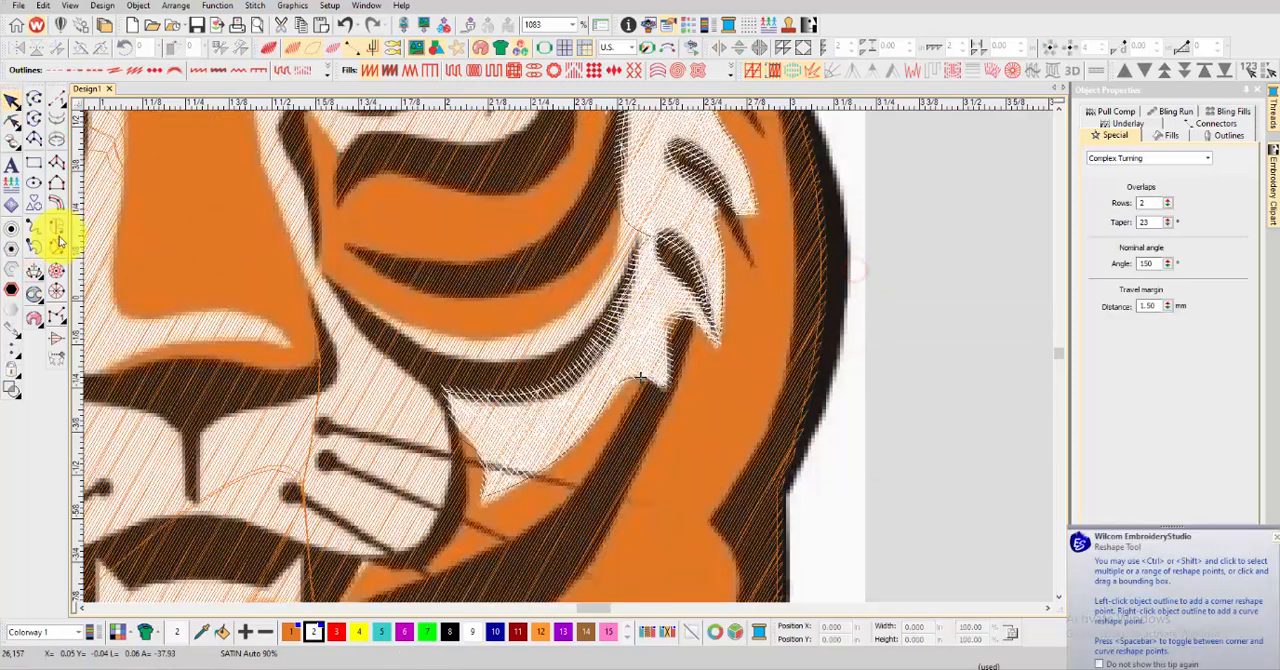
Trace the thin white crescent above the curved black cheek stripe as a Complex Fill and generate its white satin stitches
click(54, 228)
scroll(337, 306, up, 2)
click(553, 343)
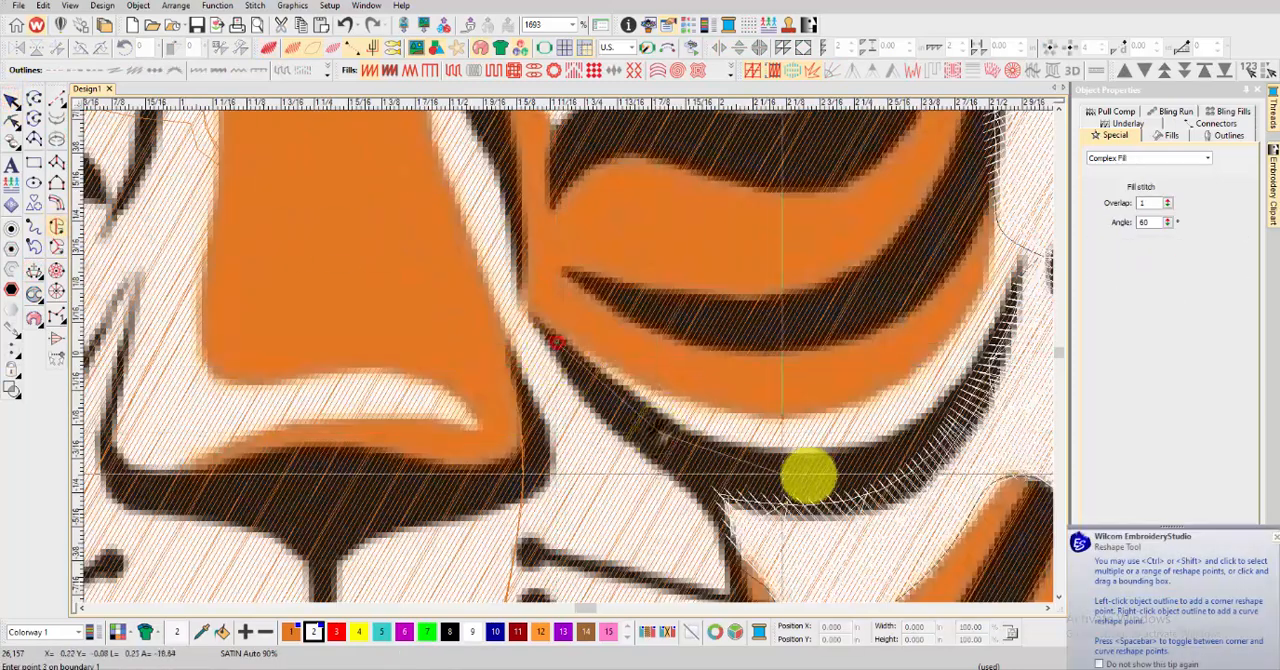
right_click(820, 469)
scroll(884, 445, down, 1)
right_click(621, 332)
right_click(661, 271)
click(683, 195)
click(675, 178)
click(661, 167)
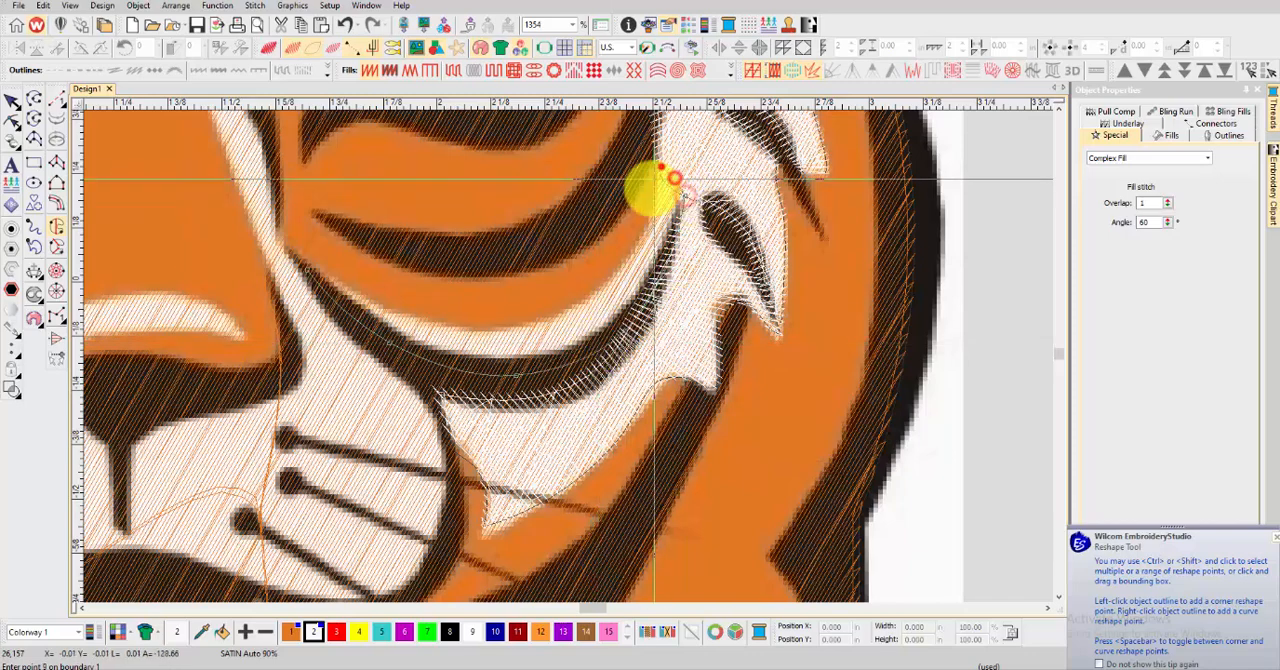
key(Return)
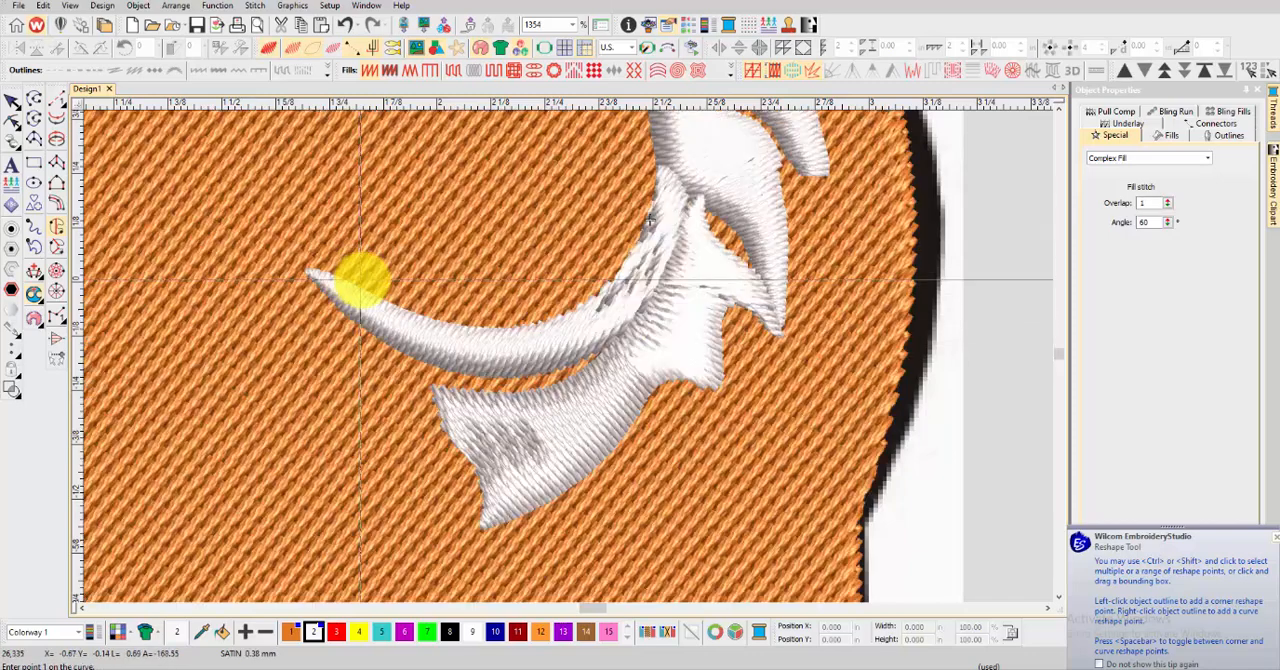
Add stitch angle lines along the cheek crescent so its satin stitches follow the curve, and leave reshaping
click(34, 268)
click(729, 314)
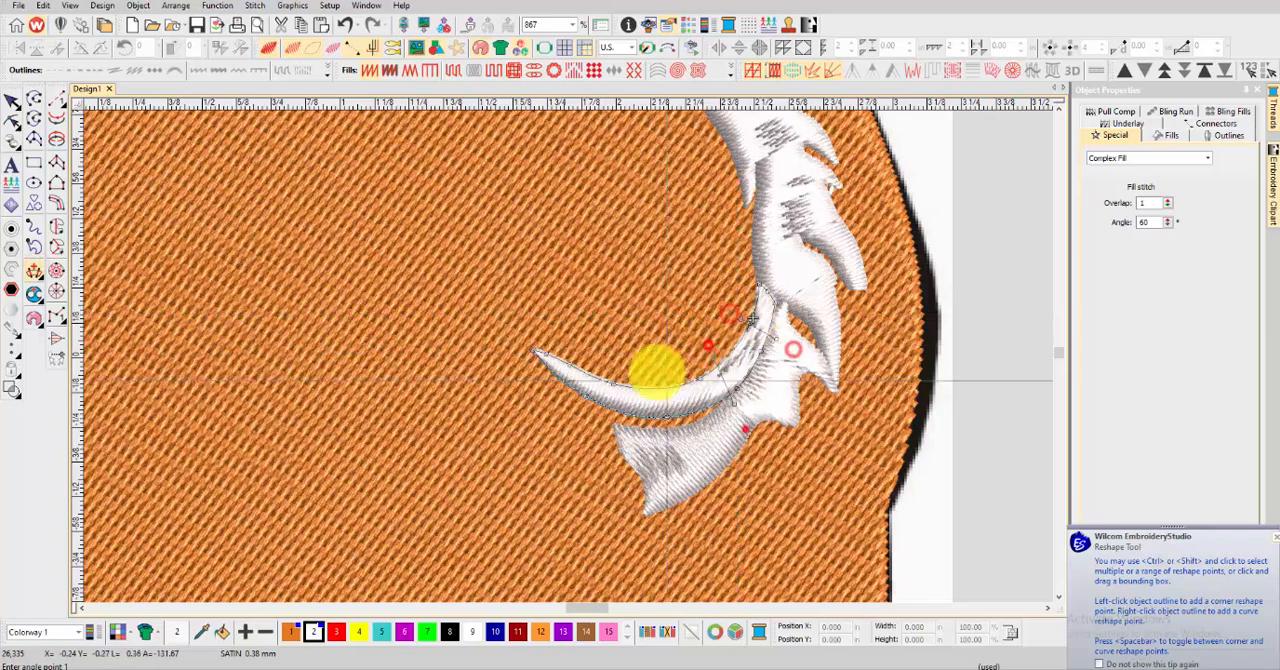
click(651, 359)
click(640, 454)
click(602, 354)
click(569, 425)
key(Return)
scroll(567, 360, down, 2)
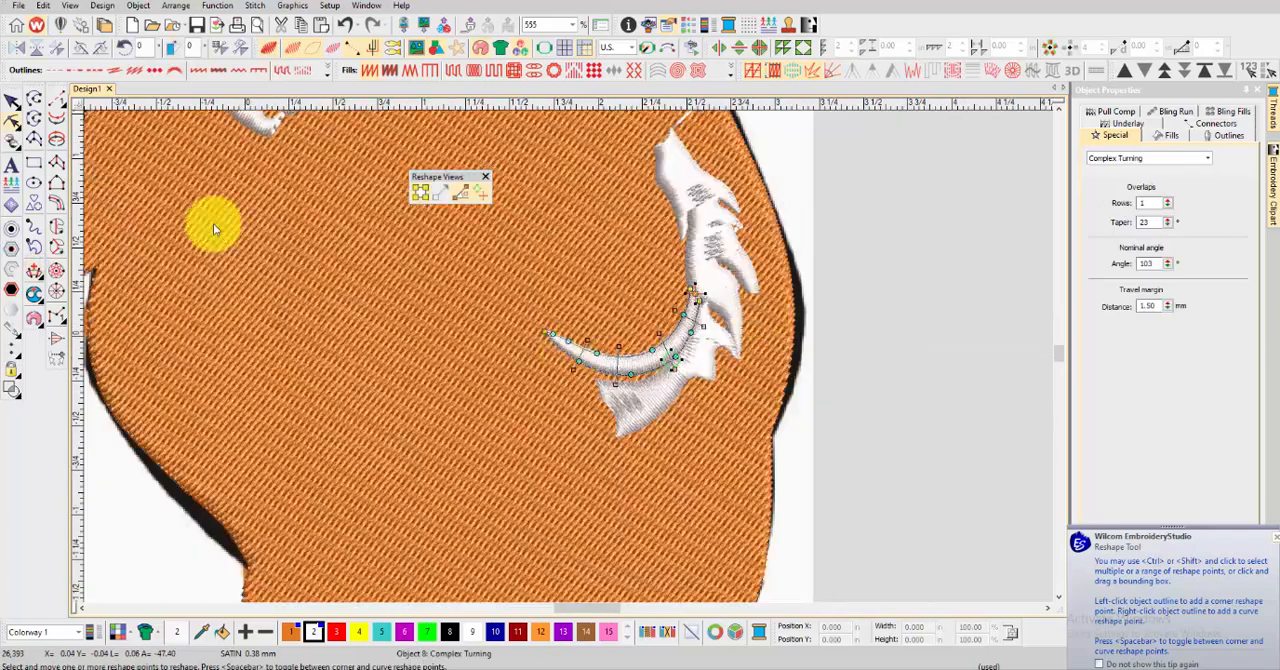
key(Escape)
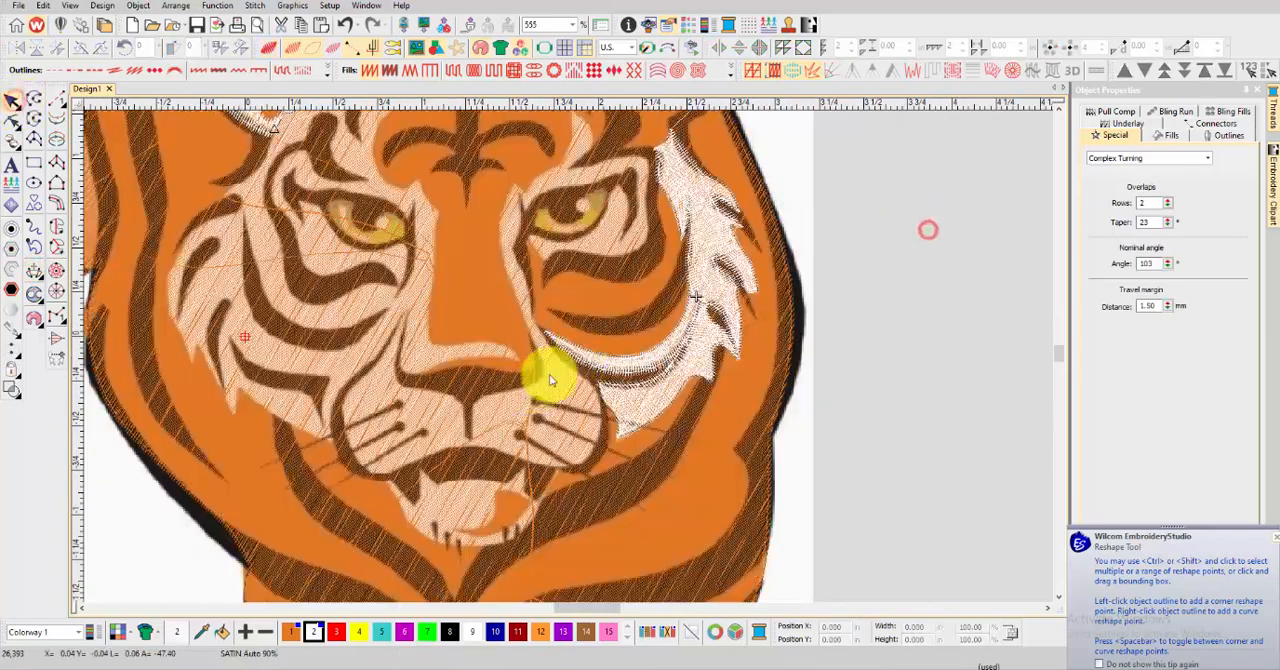
Start a white satin Complex Fill for the white patch above the right eye, tracing its outer edge and base
scroll(555, 350, up, 5)
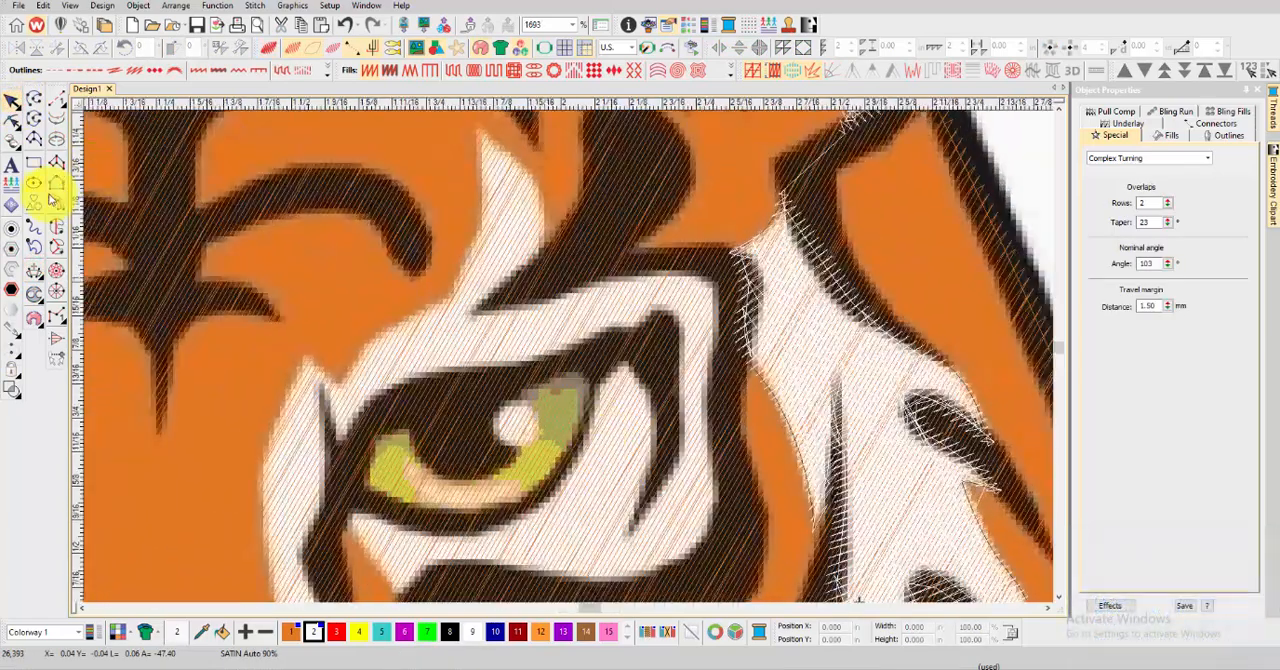
click(57, 224)
click(481, 131)
click(537, 180)
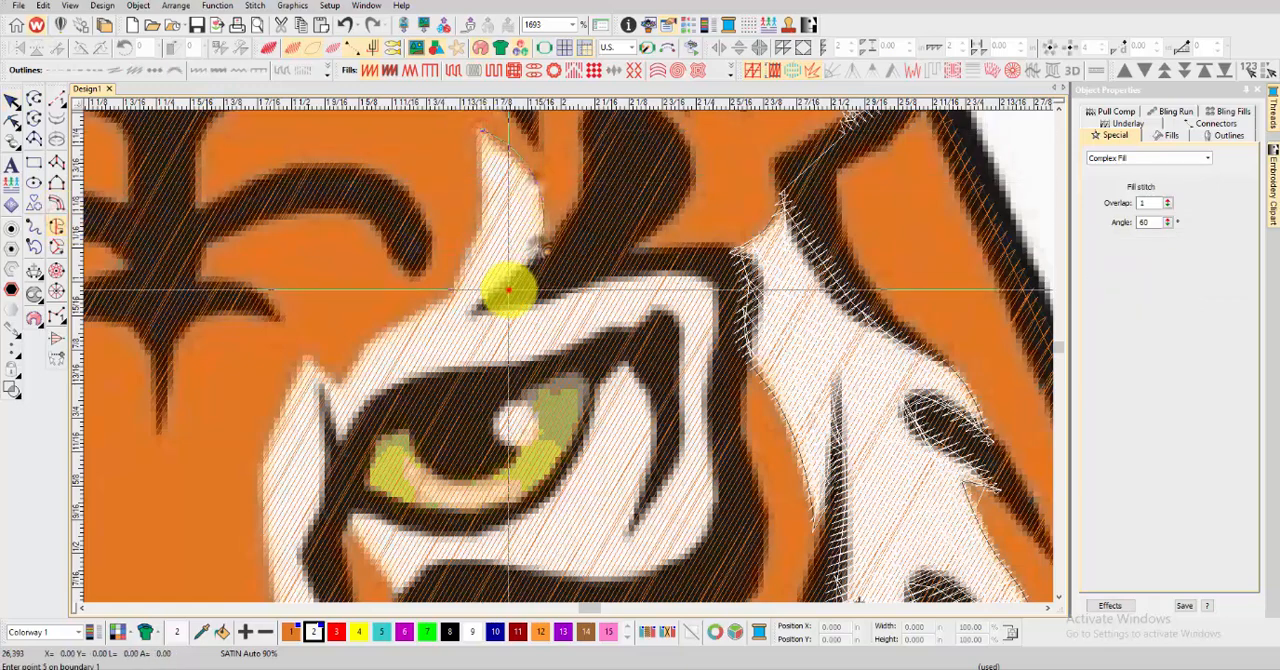
click(460, 318)
click(442, 319)
click(438, 303)
Trace the patch's inner edge back up to its tip and generate the white satin fill
right_click(463, 272)
right_click(479, 204)
right_click(481, 166)
right_click(477, 136)
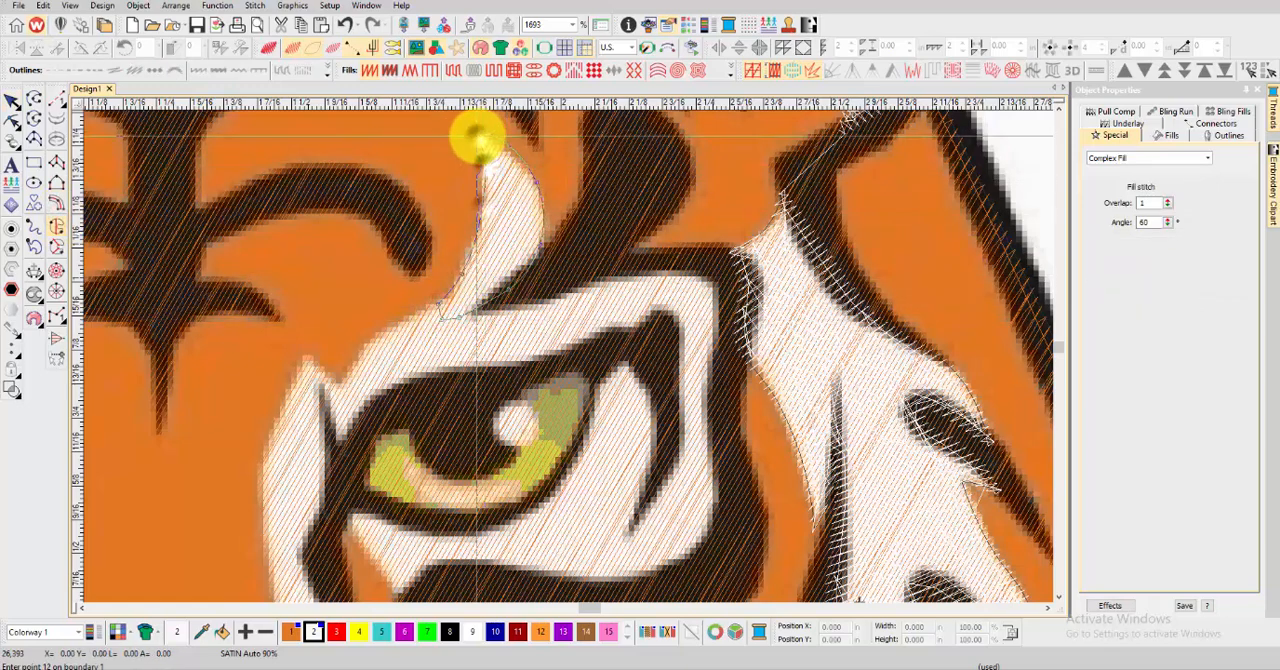
key(Return)
Add stitch angle lines across the patch above the right eye in TrueView, return to the stitch view and deselect it
key(t)
click(34, 270)
click(411, 245)
click(554, 283)
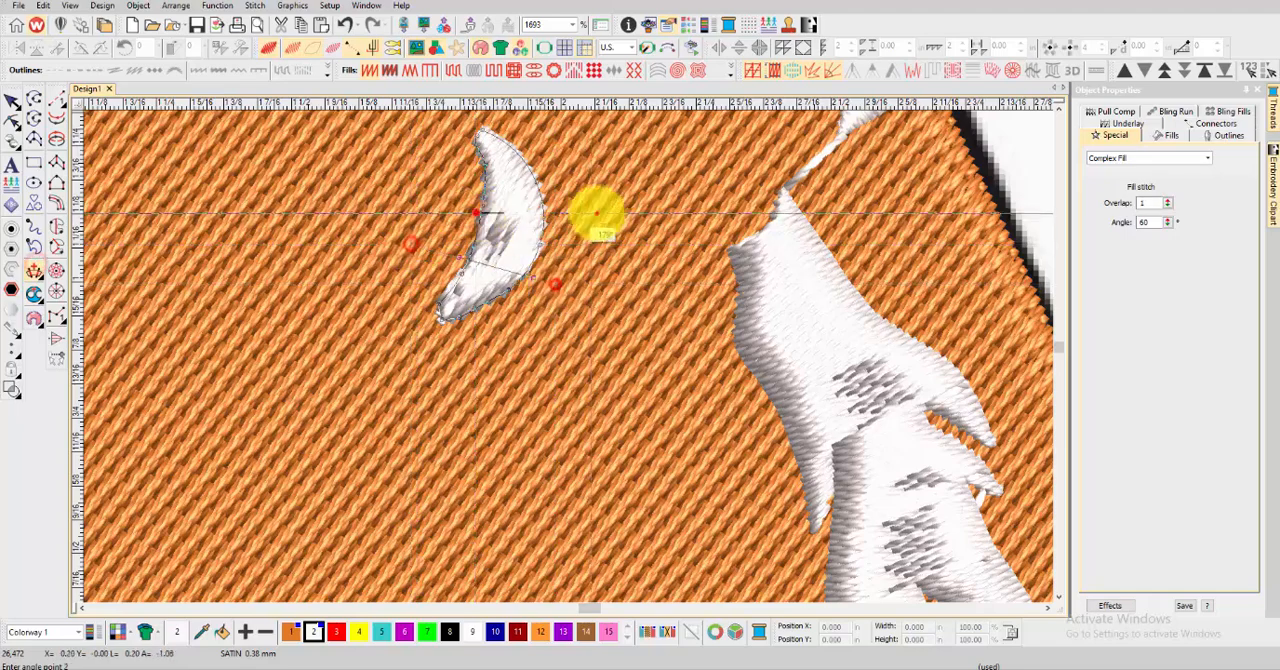
click(597, 212)
click(478, 212)
click(476, 181)
key(Return)
key(t)
scroll(543, 220, down, 1)
click(16, 98)
click(973, 187)
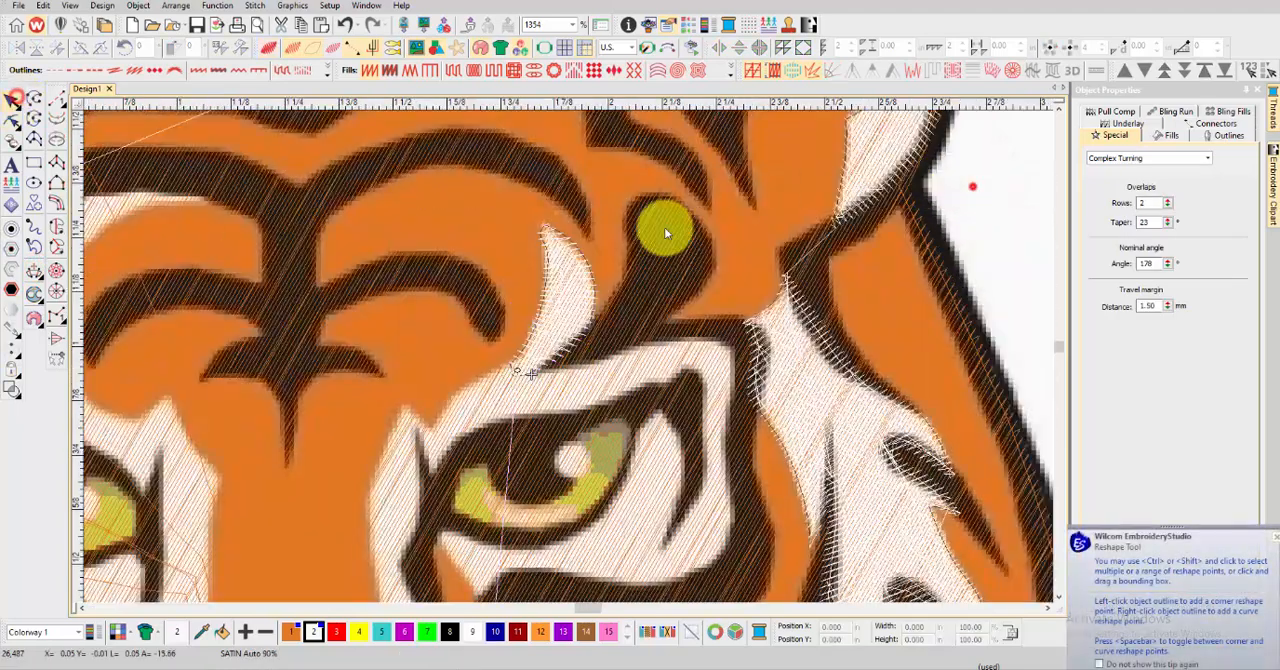
Start a white satin Complex Fill for the white band around the right eye, tracing its upper edge to the outer corner
click(56, 227)
scroll(491, 374, up, 2)
click(470, 440)
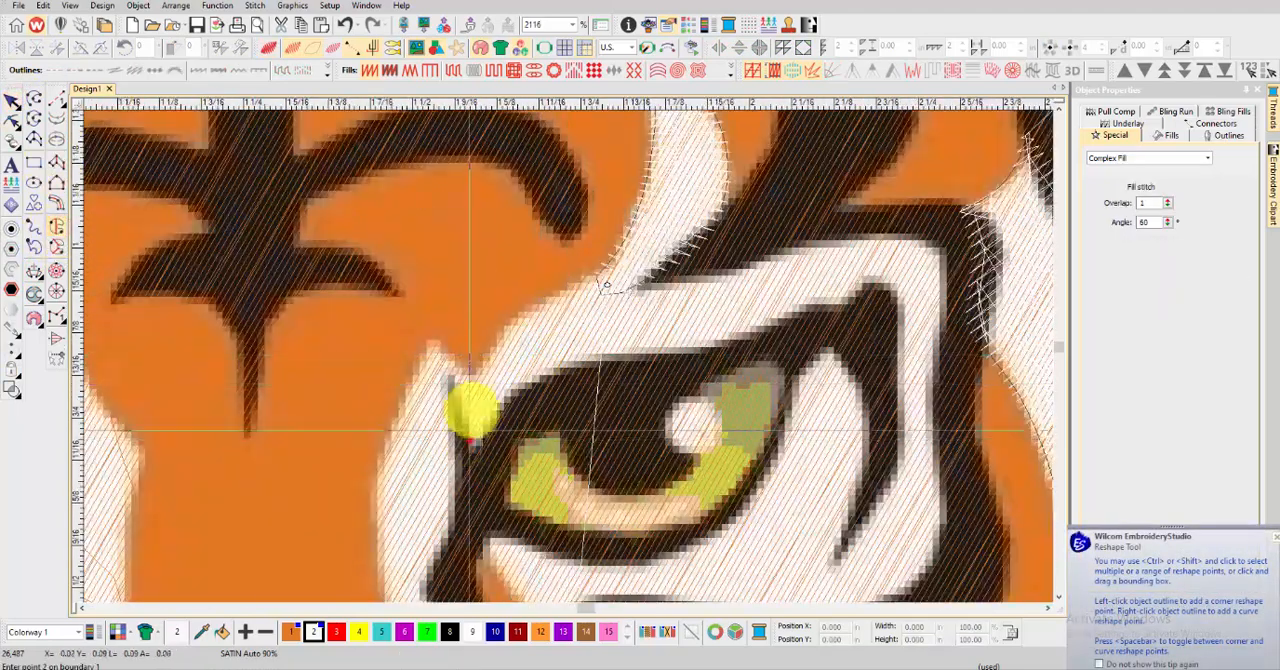
click(477, 364)
right_click(517, 315)
right_click(576, 281)
right_click(660, 277)
right_click(735, 256)
right_click(795, 239)
right_click(856, 229)
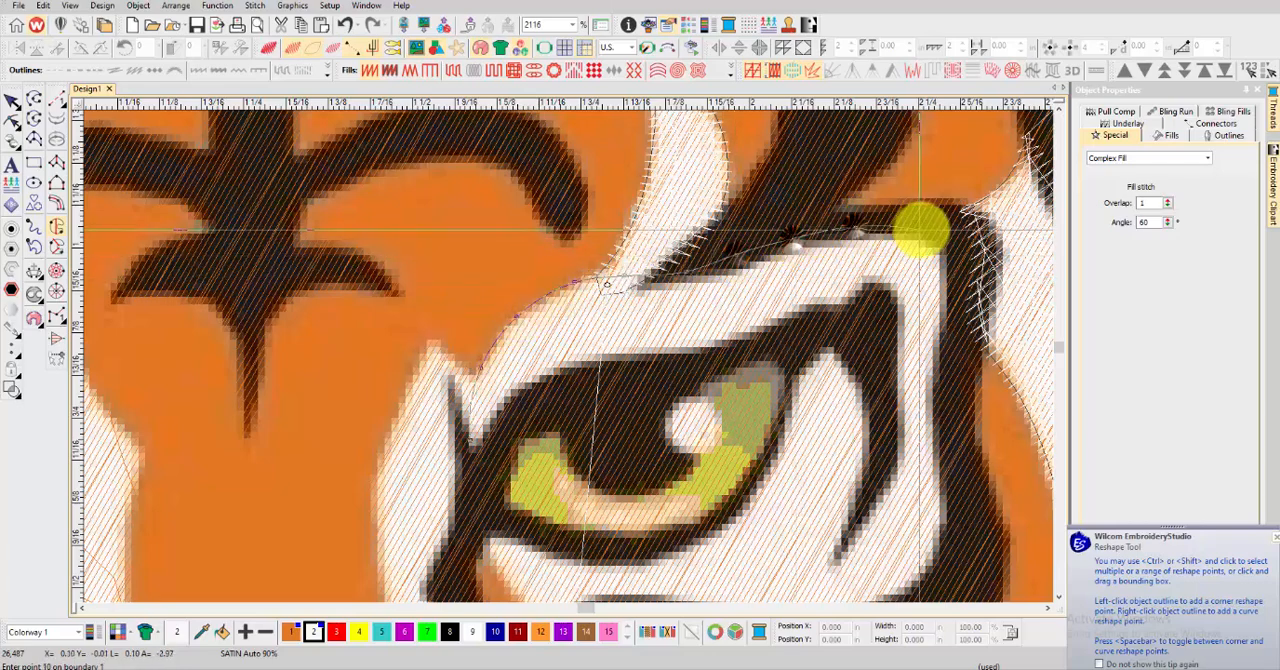
right_click(917, 228)
Trace the eye band's outer edge down from the corner and around its lower bend
scroll(950, 245, down, 1)
right_click(568, 360)
right_click(568, 421)
scroll(566, 459, down, 1)
right_click(562, 399)
right_click(569, 453)
right_click(557, 493)
right_click(518, 520)
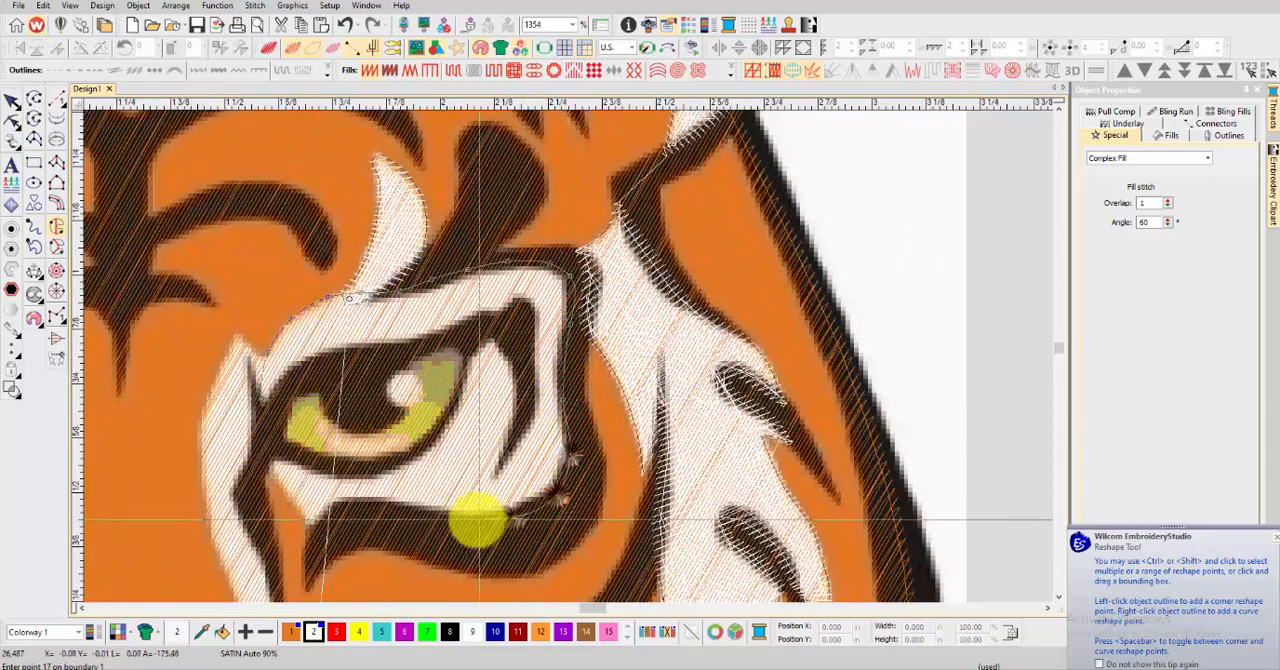
Trace the band's inner edge back over the eye to its inner corner and generate the white satin fill
right_click(473, 523)
right_click(524, 411)
right_click(532, 356)
right_click(533, 322)
right_click(518, 305)
right_click(479, 321)
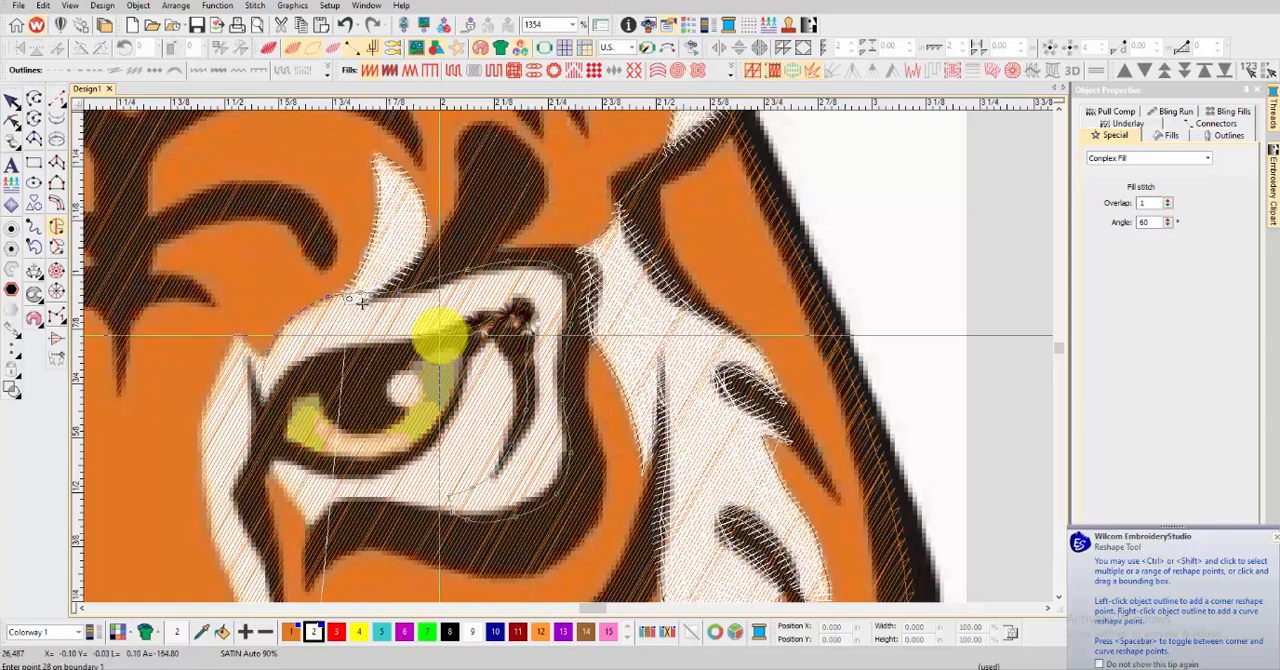
click(271, 401)
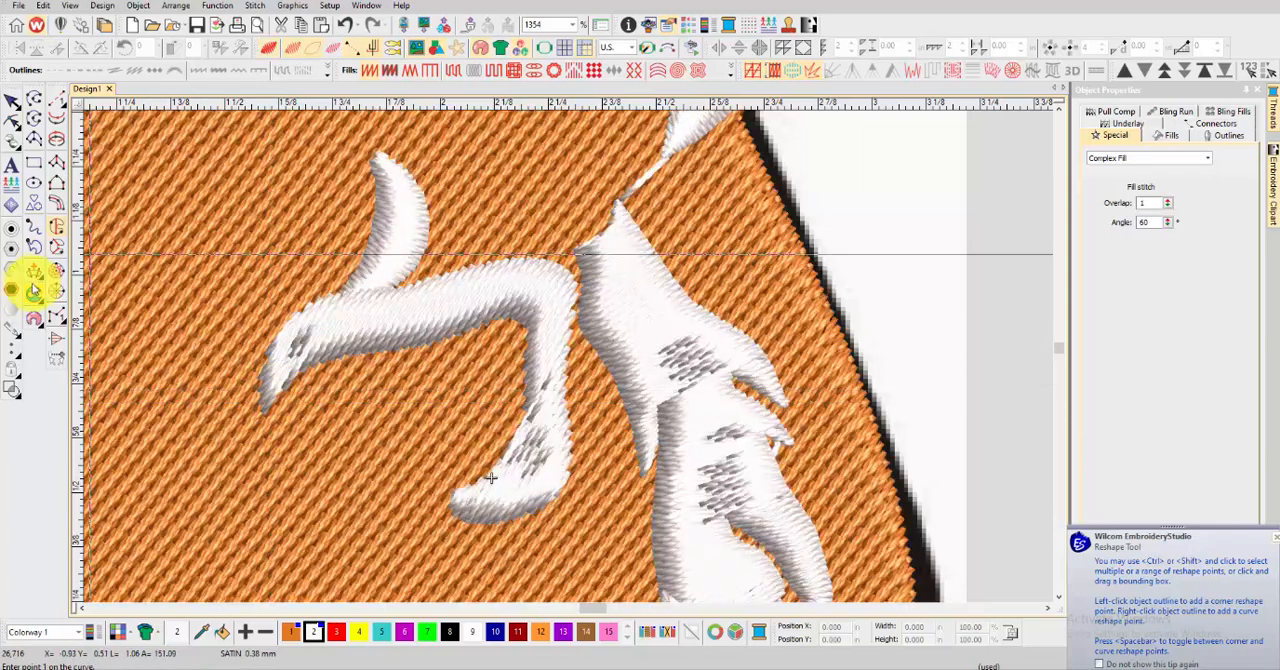
Add stitch angle lines along the band around the right eye so the satin follows its bend, and deselect it
click(34, 273)
click(324, 283)
click(332, 383)
click(457, 257)
click(437, 366)
click(494, 338)
click(602, 267)
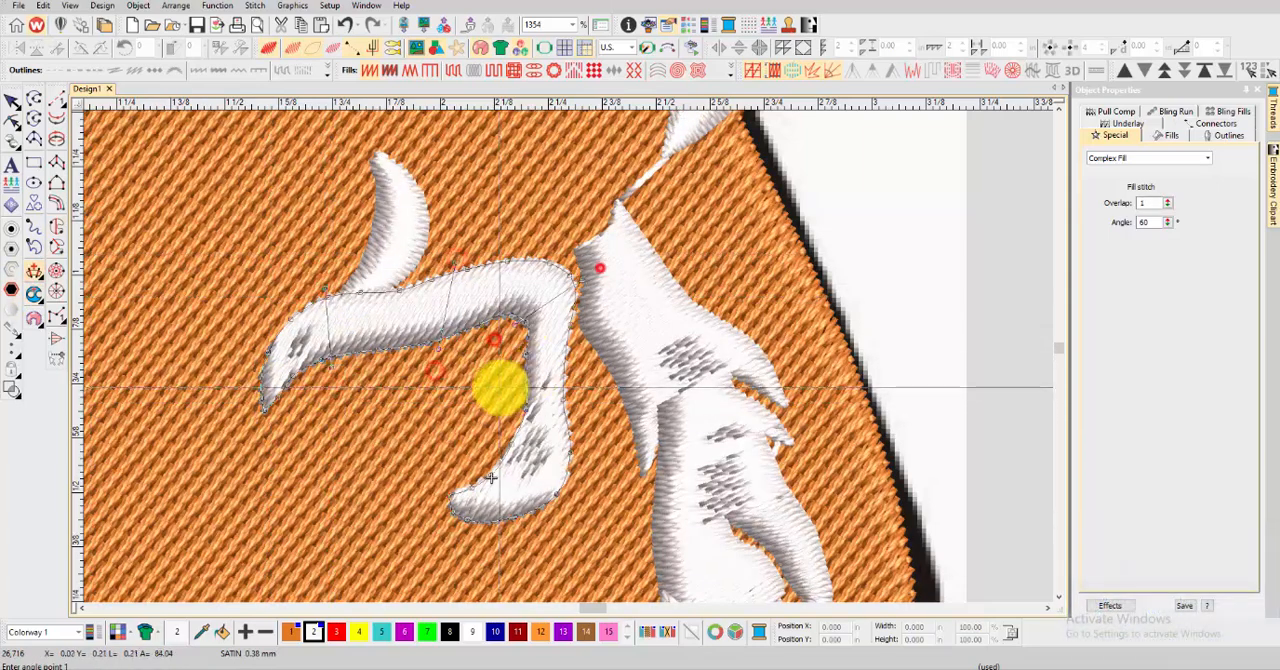
click(499, 386)
click(573, 513)
key(Return)
click(12, 101)
click(890, 163)
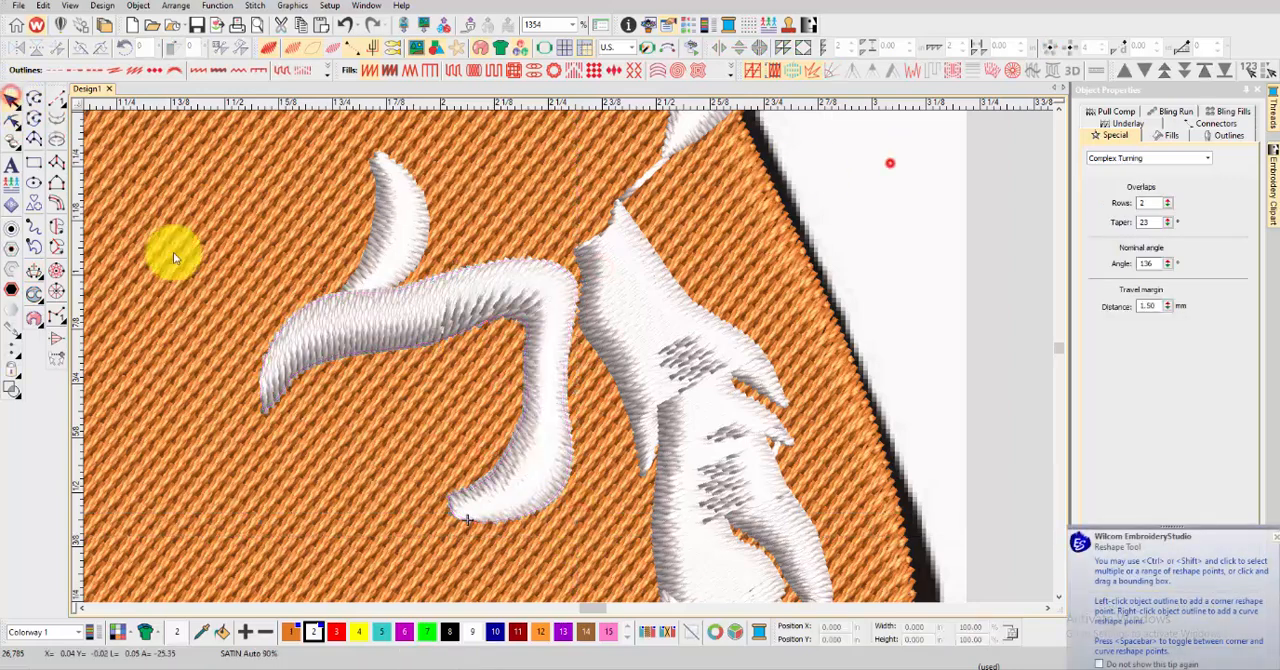
Start a Complex Fill for the white area below the right eye, tracing its outer side and lower edge
click(56, 227)
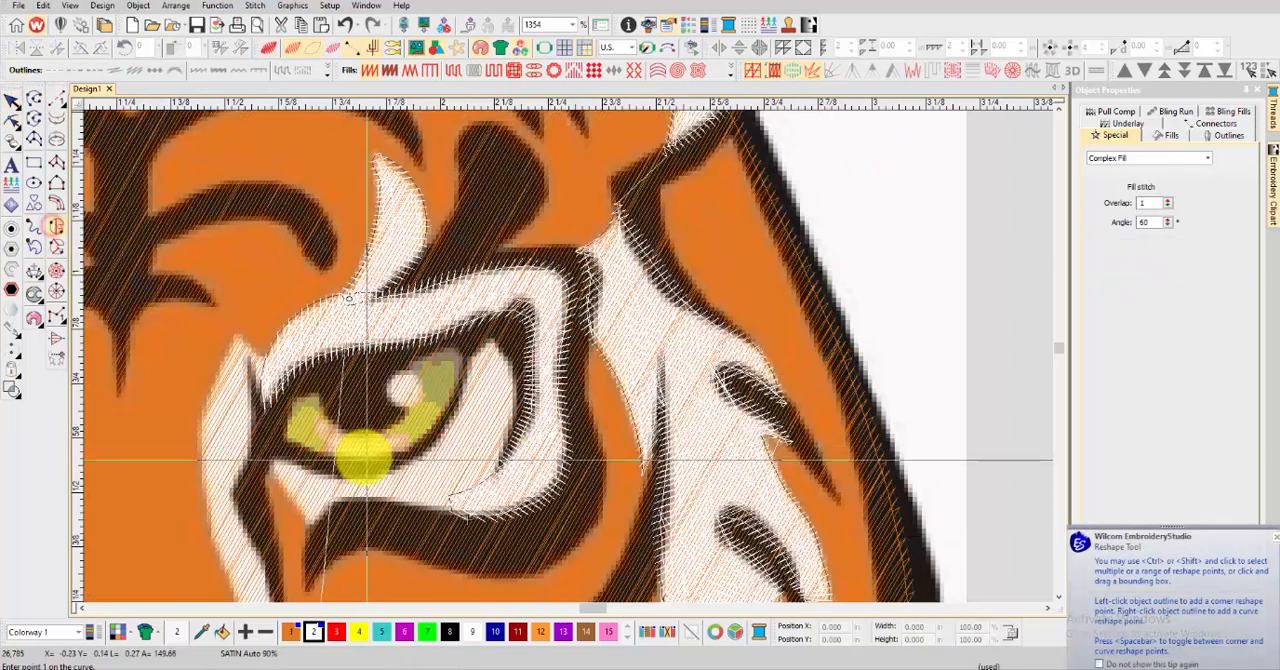
click(491, 346)
click(509, 355)
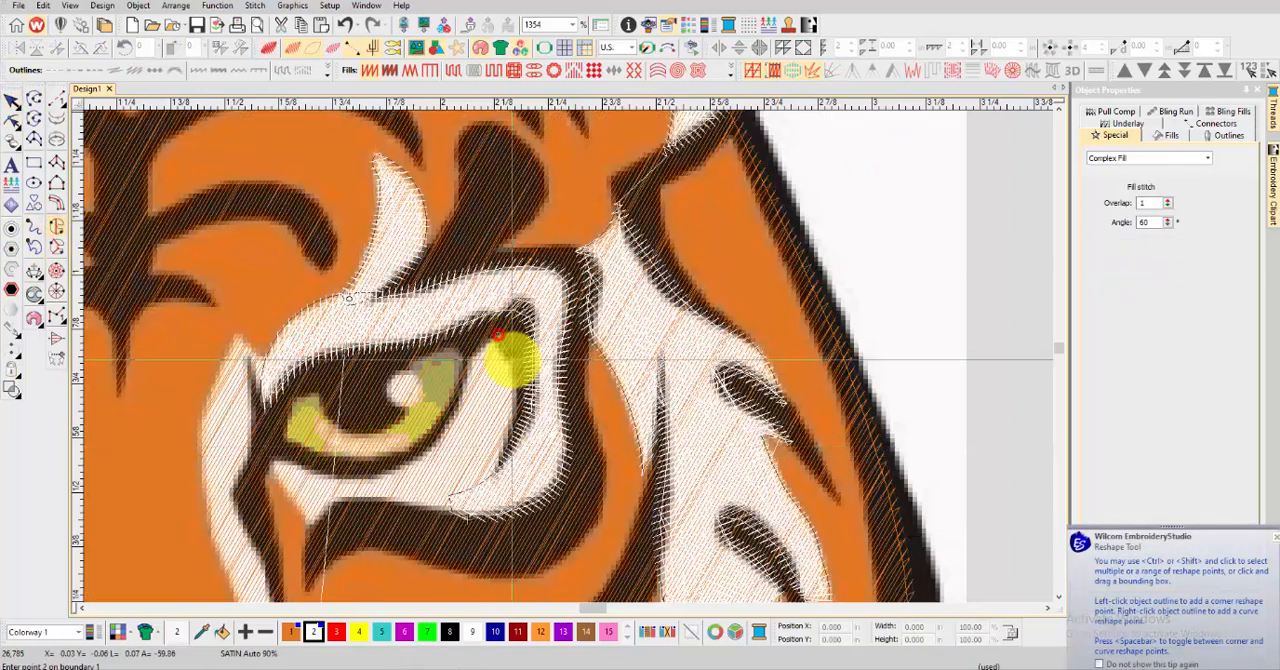
click(510, 452)
click(449, 508)
click(407, 509)
click(367, 508)
click(307, 521)
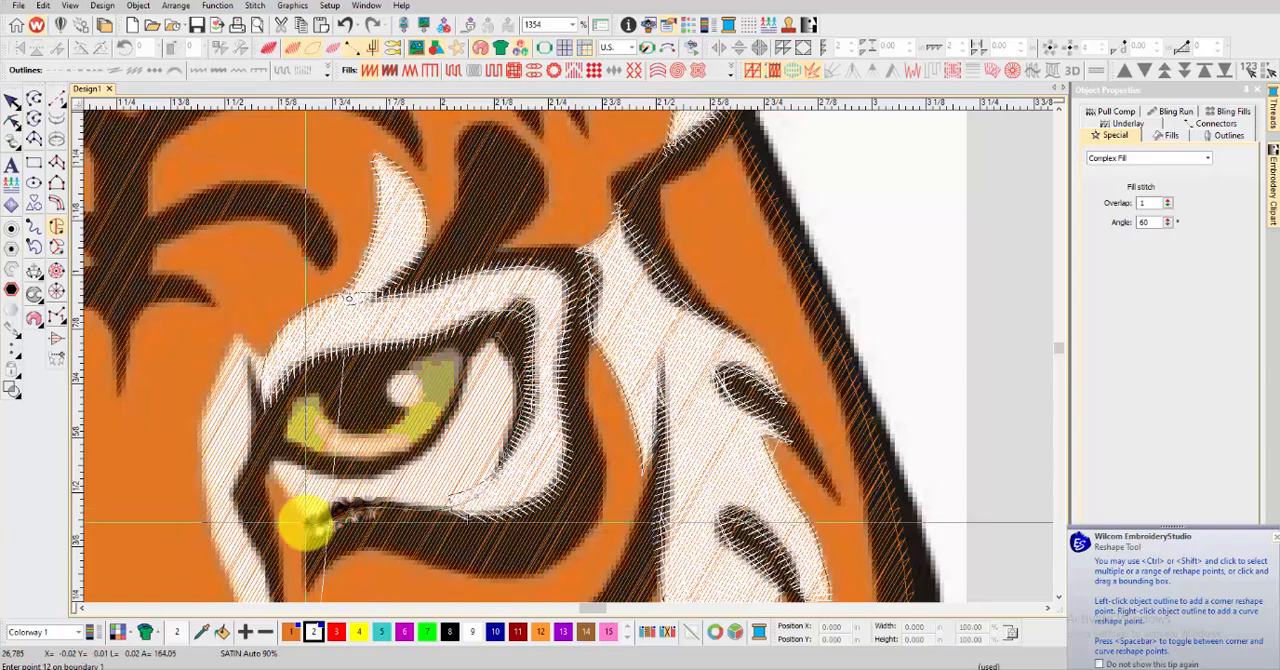
Trace the lower patch's inner end and upper edge along the eye, generate the white satin fill and show it in TrueView
click(287, 490)
click(271, 466)
right_click(318, 471)
right_click(357, 475)
right_click(399, 465)
right_click(438, 439)
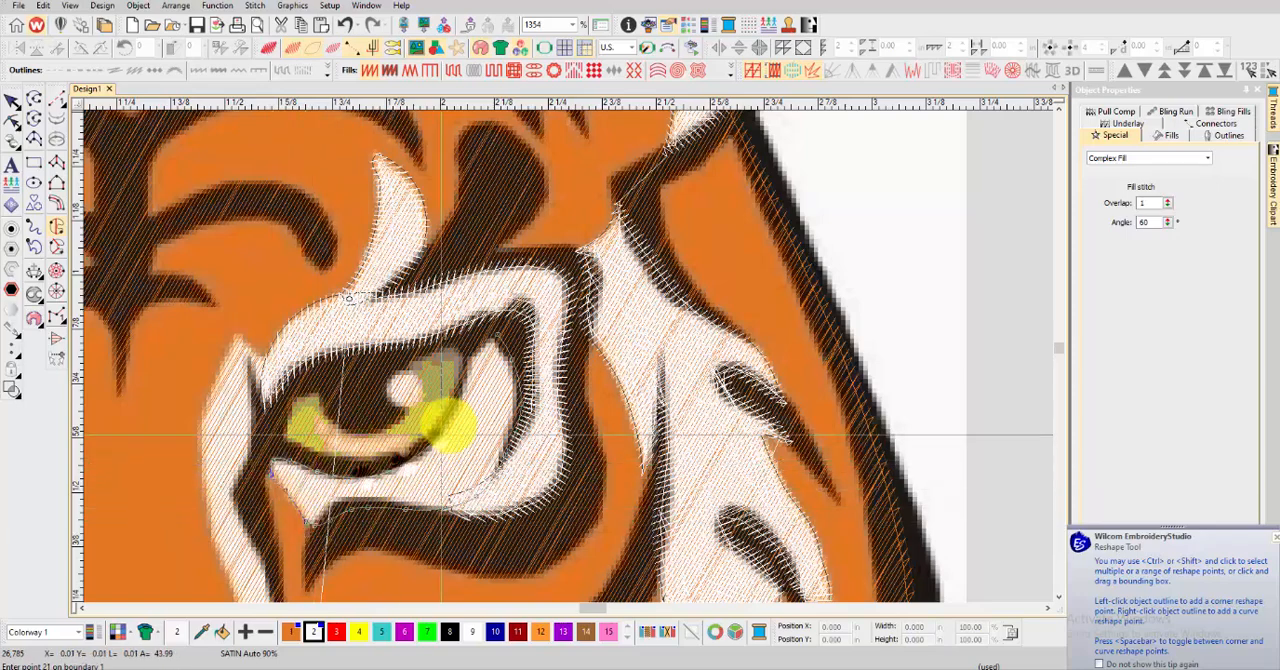
key(Return)
key(t)
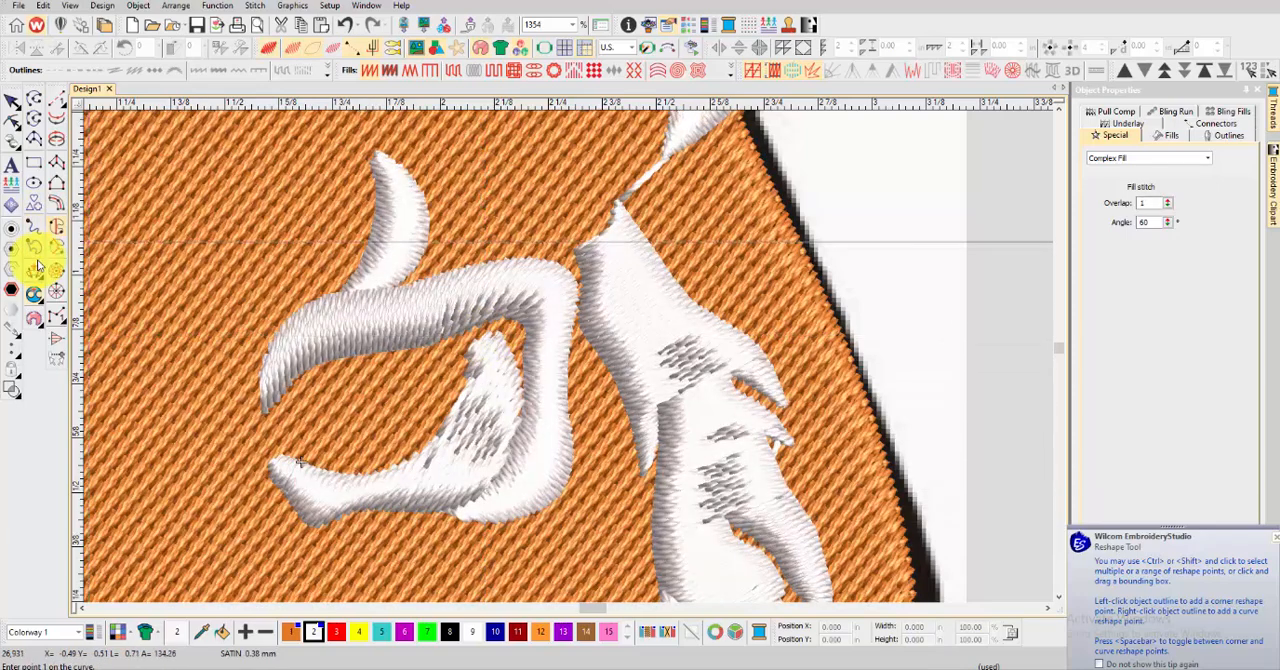
Add stitch angle lines across the white patch below the right eye and leave reshaping
click(34, 270)
click(440, 355)
click(561, 373)
click(446, 391)
click(539, 462)
click(404, 451)
click(420, 543)
key(Return)
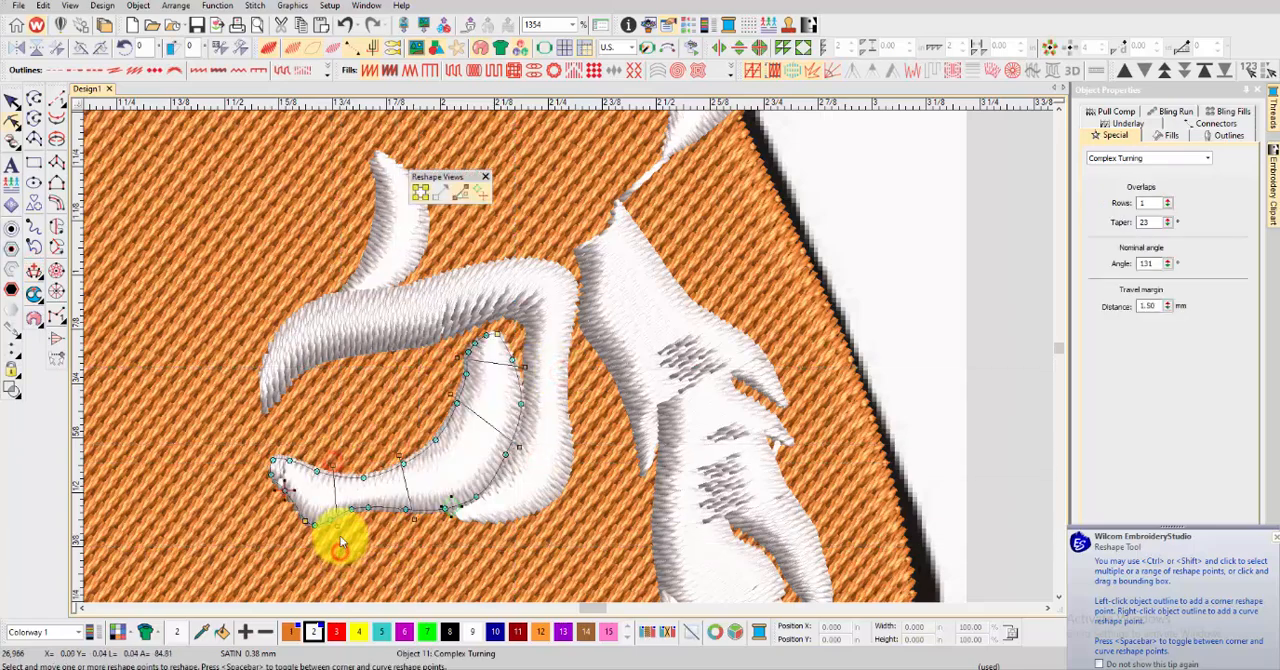
scroll(338, 535, down, 9)
click(13, 100)
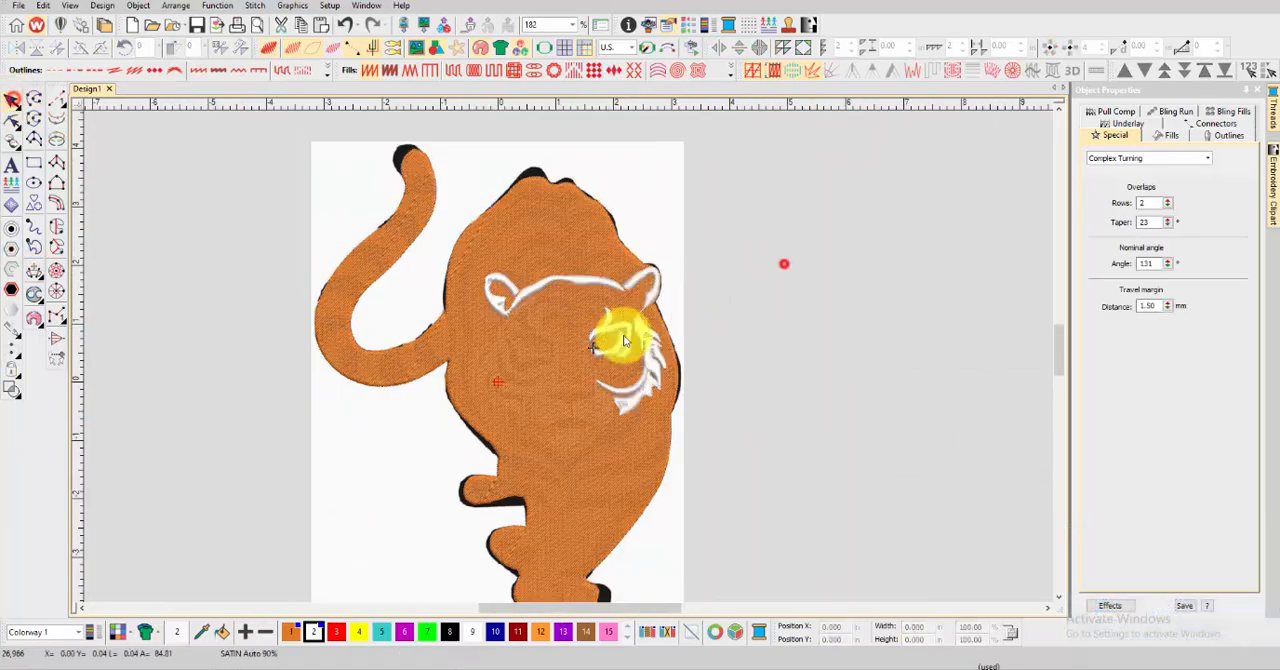
Start a Complex Fill for the right eye's iris, tracing its upper edge around the pupil to the outer corner
scroll(563, 351, up, 4)
scroll(610, 325, up, 6)
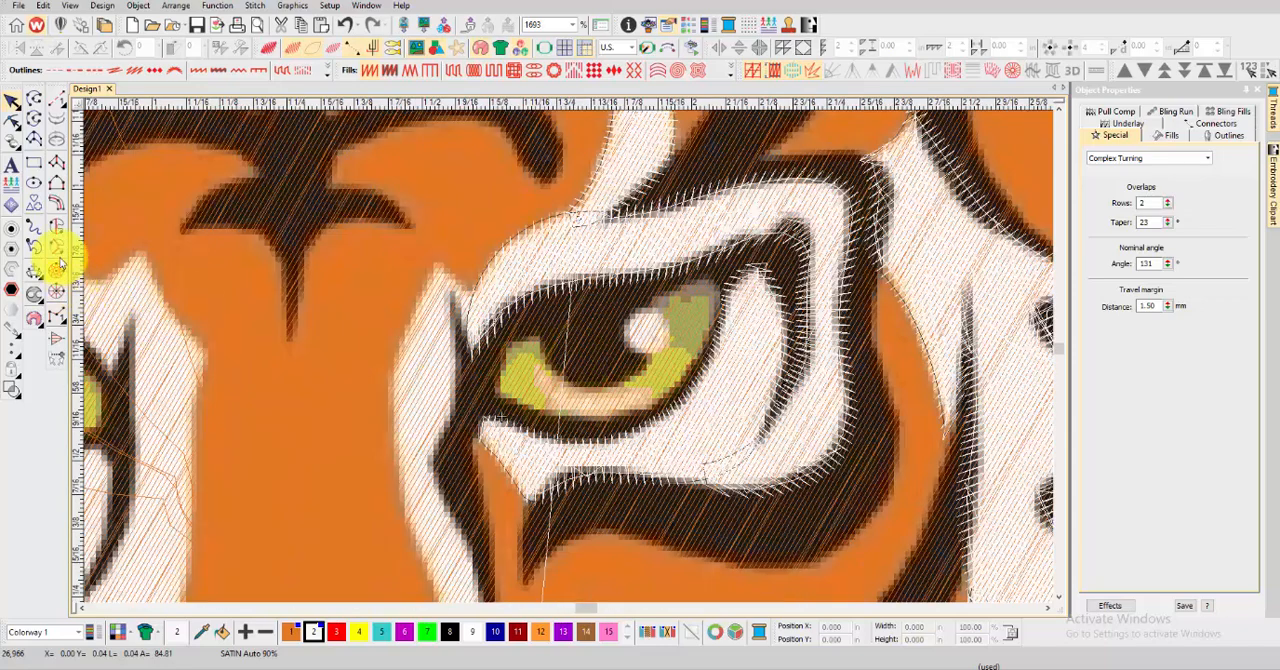
click(57, 229)
click(537, 340)
click(567, 363)
click(606, 373)
click(639, 362)
click(629, 330)
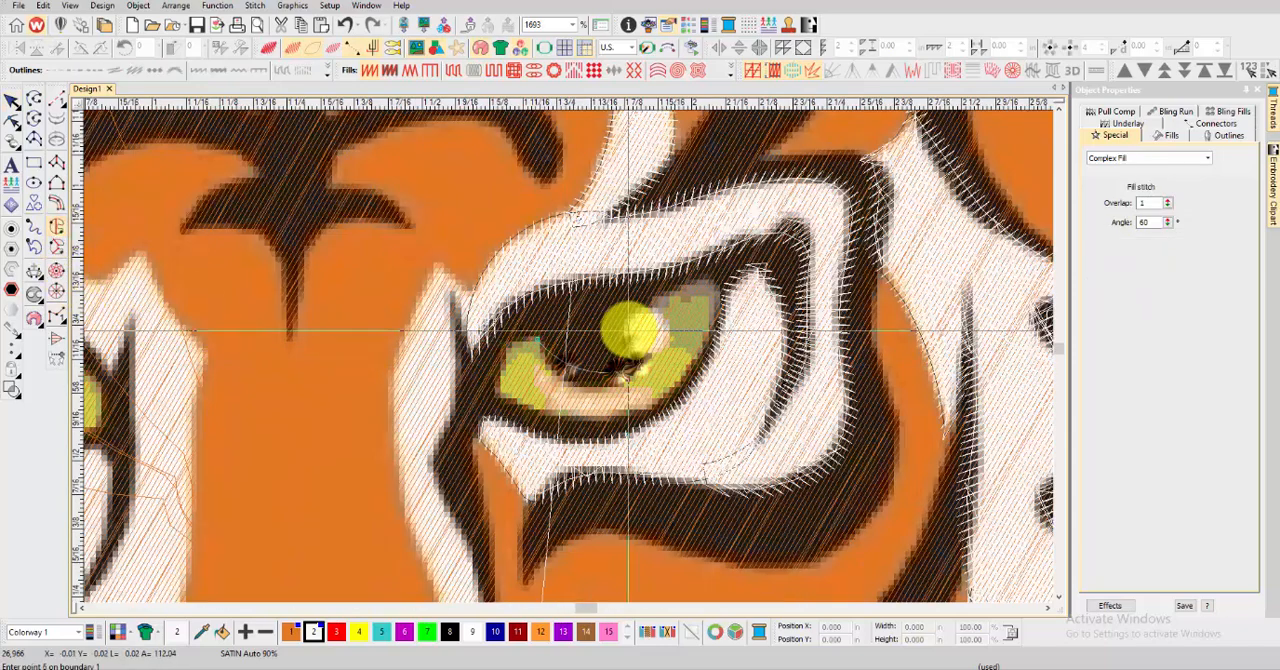
click(652, 295)
click(692, 283)
click(719, 287)
Trace the iris's lower edge back to its start, generate the white satin fill and show it in TrueView
right_click(713, 334)
right_click(685, 378)
right_click(632, 414)
right_click(557, 412)
right_click(506, 391)
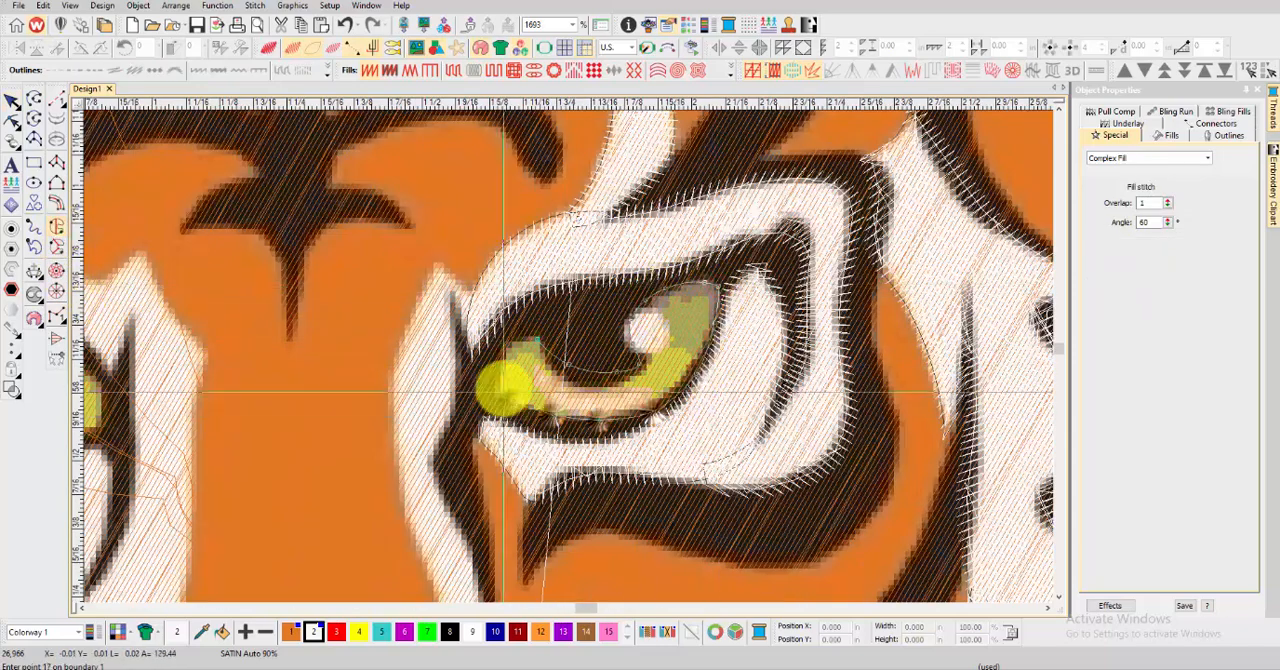
right_click(508, 354)
click(533, 341)
key(Return)
key(Return)
key(Return)
key(t)
Add stitch angle lines across the right eye's iris fill
click(35, 270)
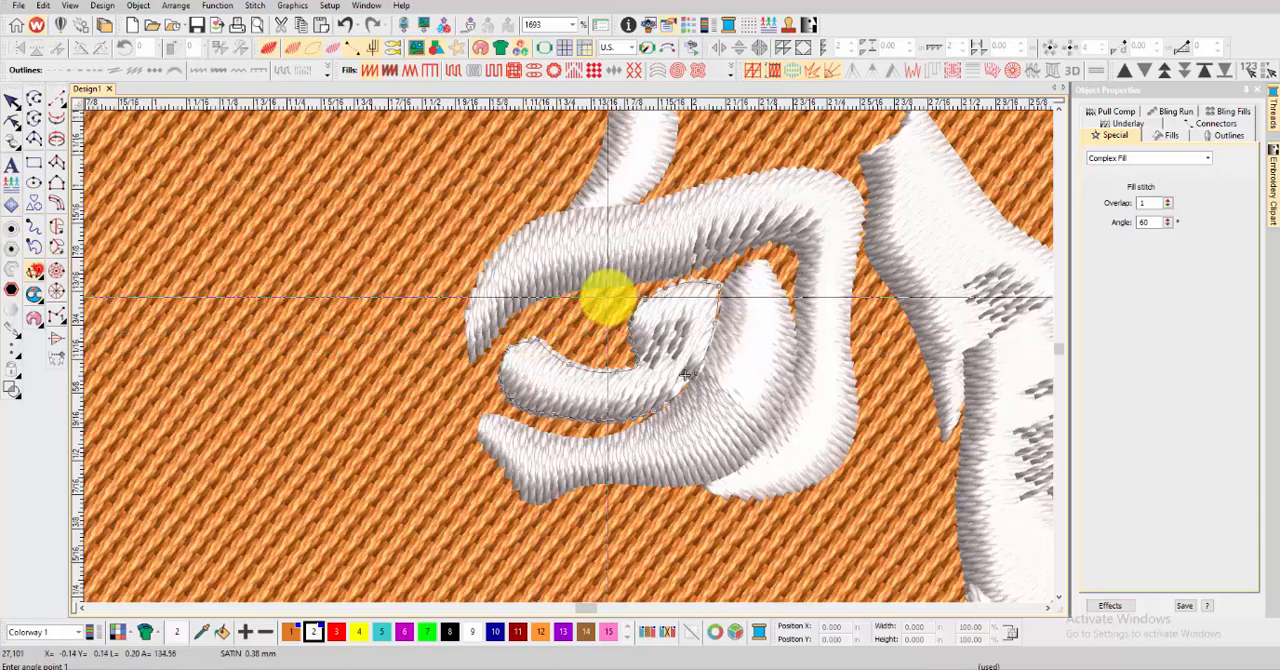
click(609, 297)
click(743, 332)
click(620, 343)
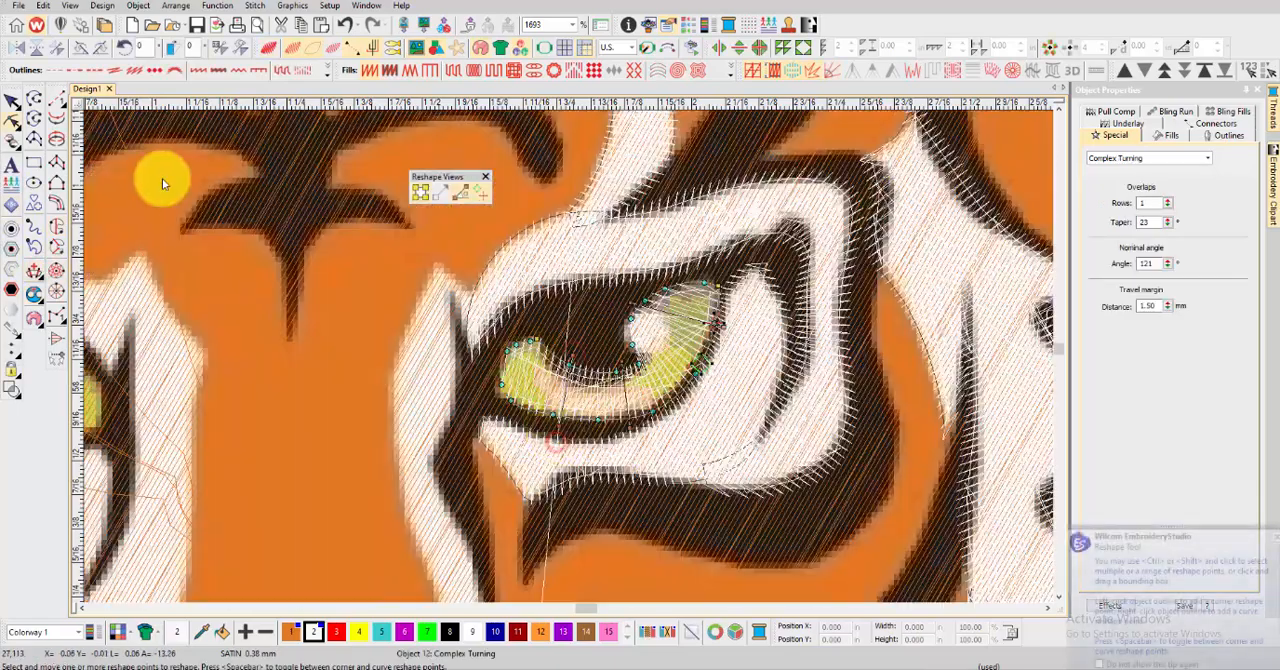
click(566, 354)
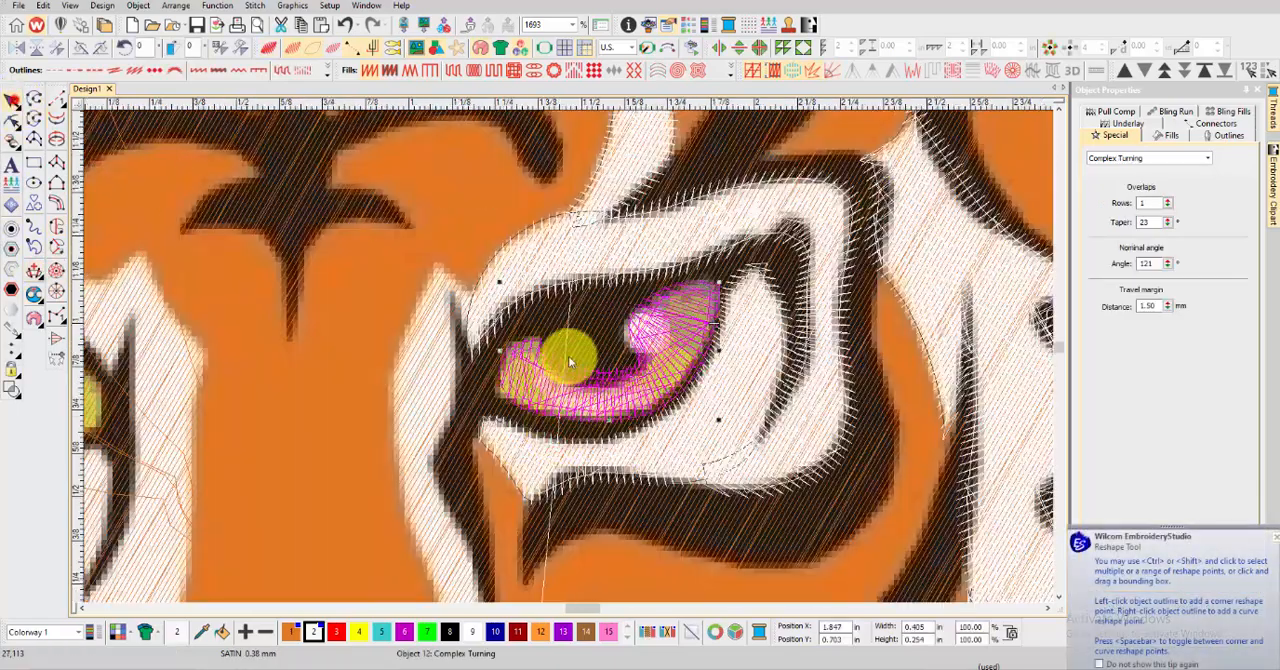
Create a small white satin Complex Fill on the pointed tip beside the right eye's inner corner
scroll(234, 332, down, 5)
scroll(541, 367, up, 2)
scroll(541, 360, up, 5)
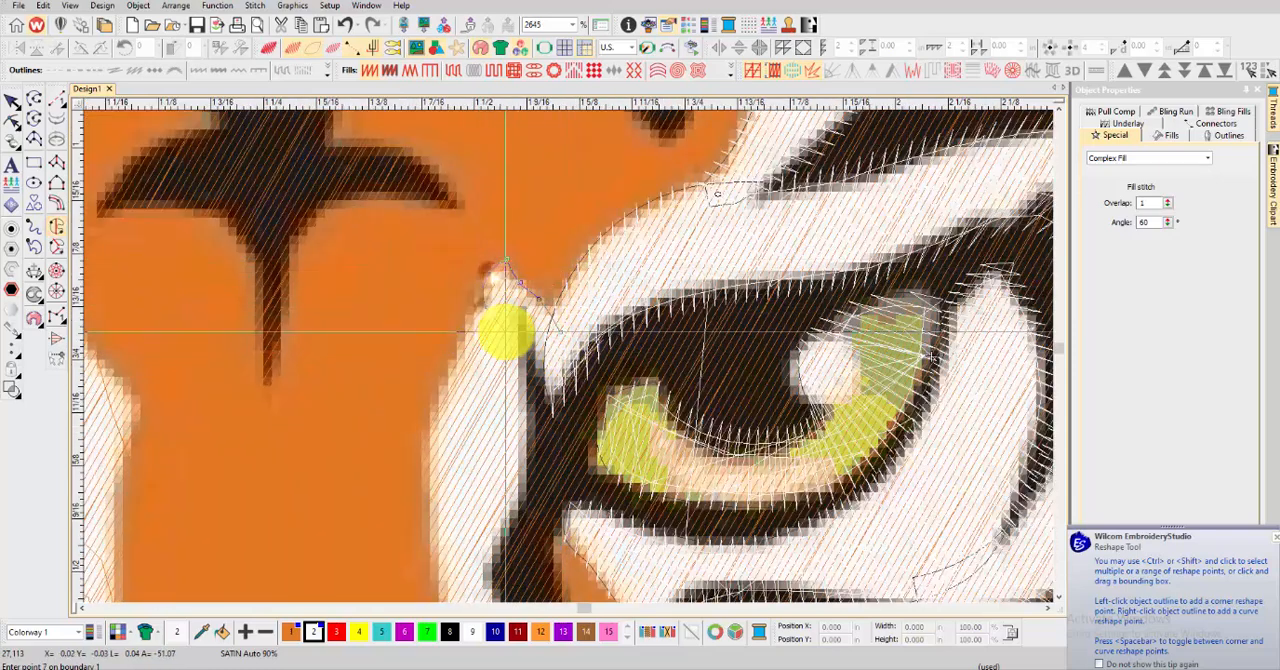
right_click(506, 331)
right_click(543, 368)
right_click(566, 349)
key(Return)
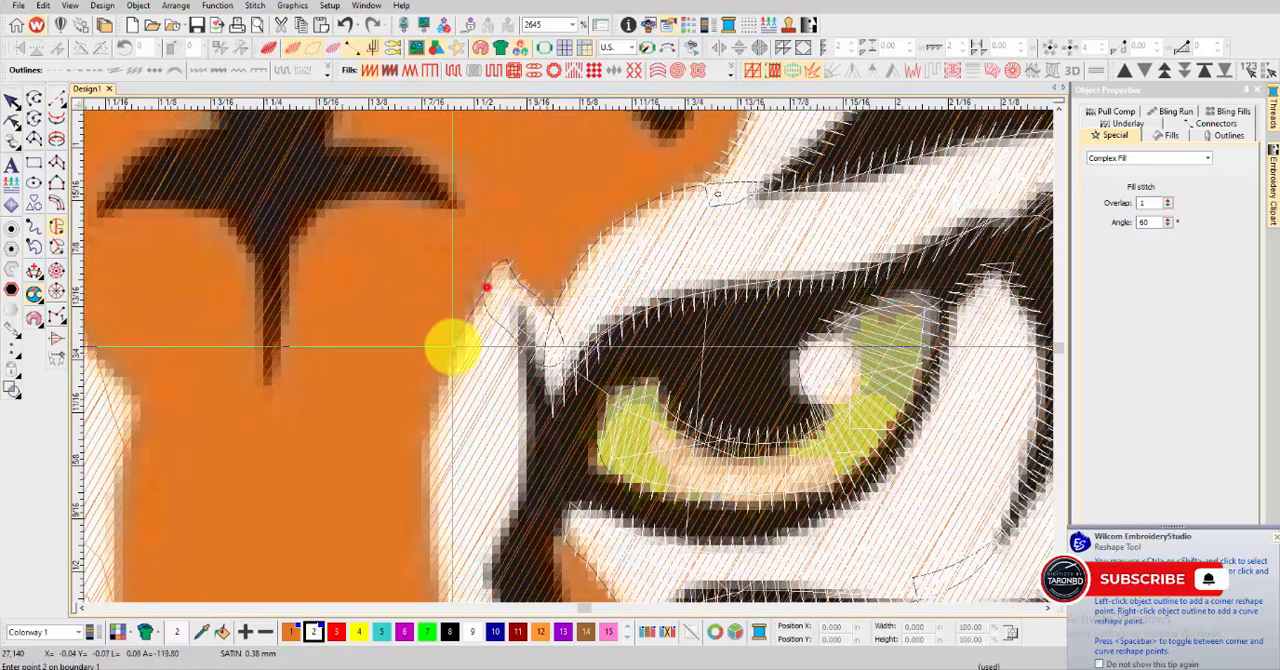
Trace the nose-side edge of the white strip from the inner eye corner down to the nose for another fill
right_click(453, 346)
right_click(429, 474)
scroll(433, 530, down, 2)
right_click(579, 416)
scroll(608, 476, down, 1)
right_click(580, 404)
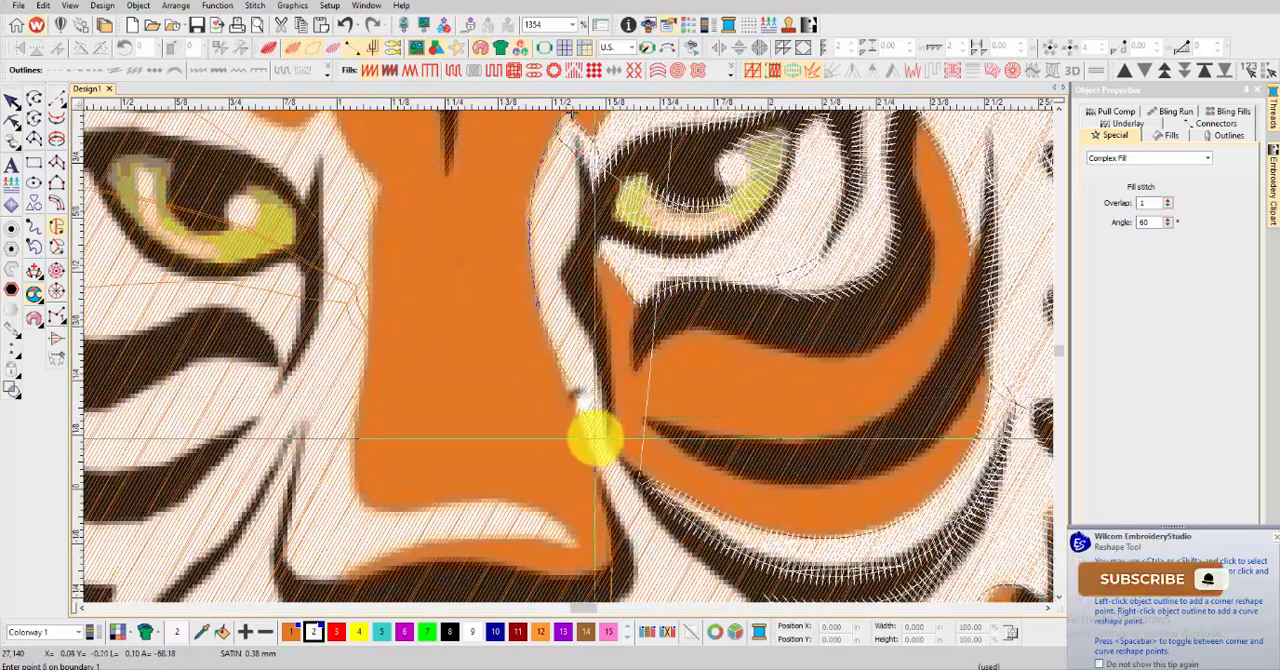
right_click(608, 473)
scroll(610, 482, down, 1)
scroll(568, 397, up, 1)
right_click(575, 362)
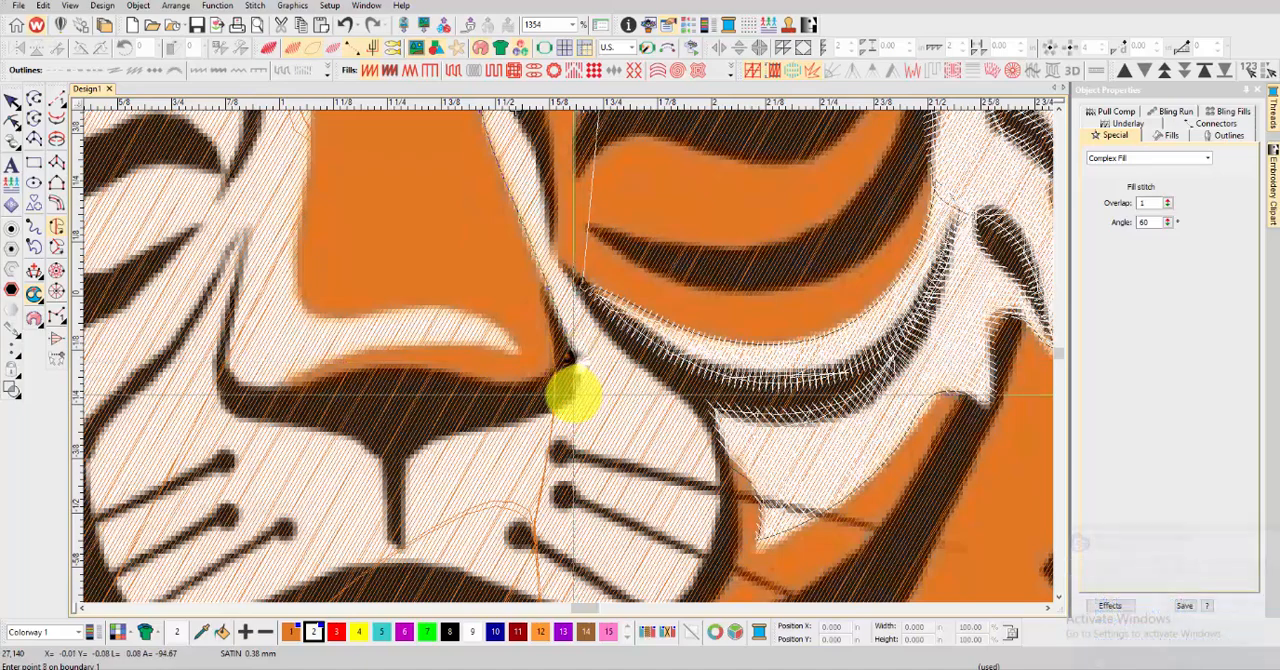
Continue the strip's boundary under the nose and down the centre line to the right muzzle's lower corner
right_click(568, 391)
right_click(531, 409)
right_click(489, 420)
right_click(449, 428)
right_click(416, 450)
scroll(407, 502, down, 1)
click(564, 391)
right_click(586, 400)
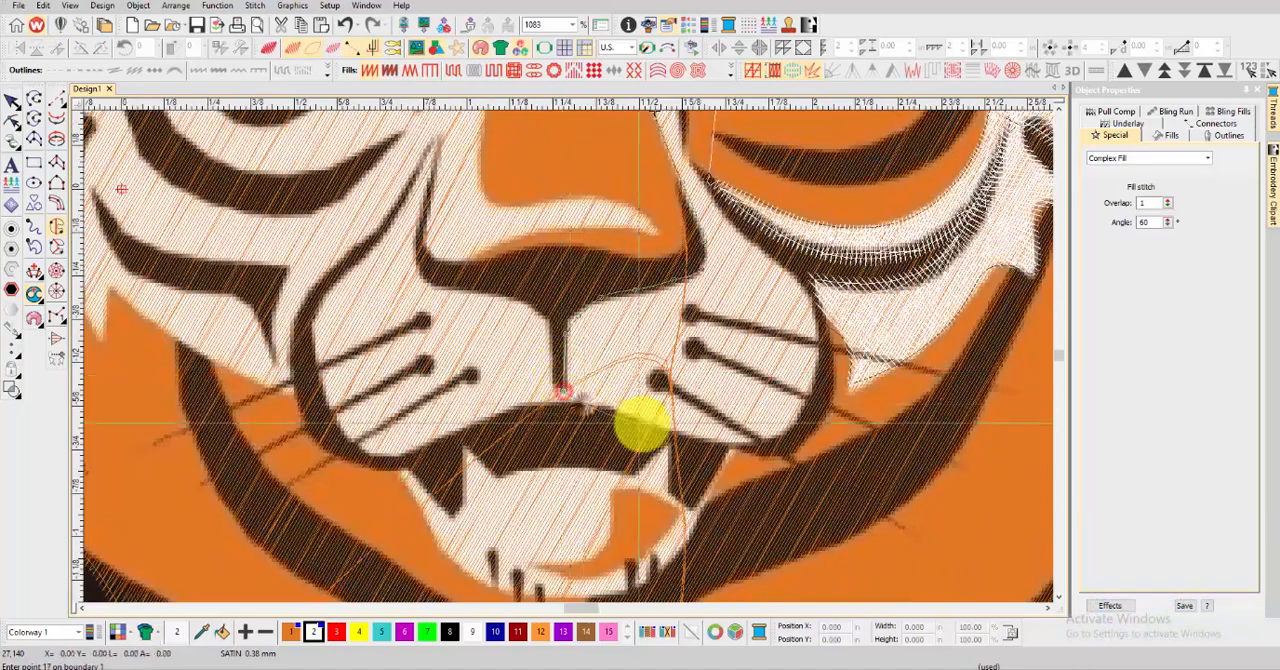
Trace the lower and outer edges of the right muzzle up towards the cheek
right_click(642, 424)
right_click(730, 442)
right_click(783, 434)
right_click(817, 406)
right_click(820, 341)
right_click(805, 282)
right_click(757, 245)
Trace the strip's eye-side edge back up to the inner corner, generate the white satin fill and show it in TrueView
scroll(697, 136, up, 1)
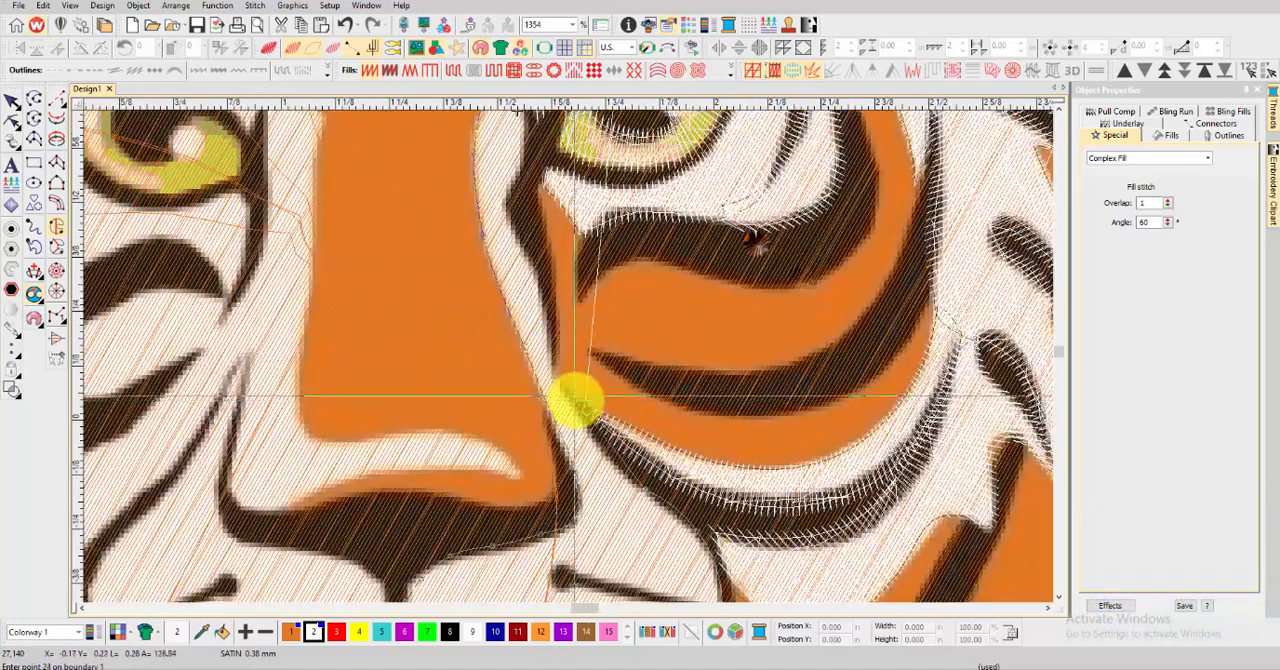
right_click(575, 397)
right_click(552, 349)
right_click(535, 268)
right_click(513, 205)
scroll(541, 164, down, 1)
scroll(569, 357, up, 1)
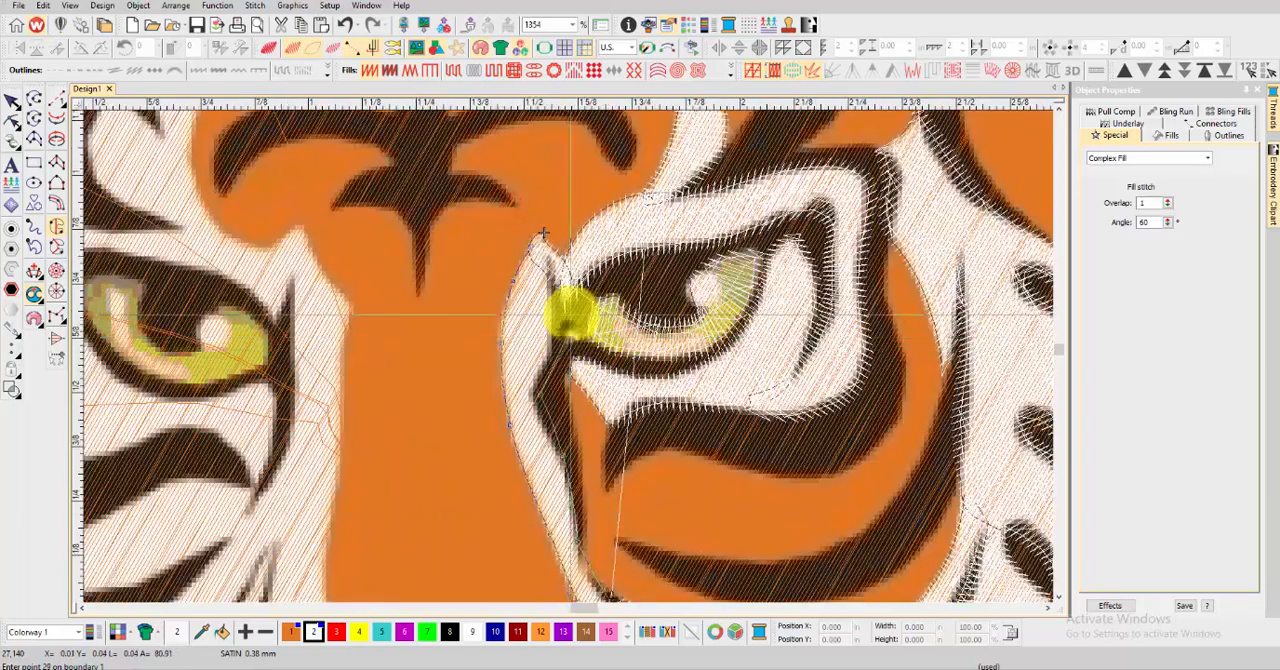
key(Return)
key(t)
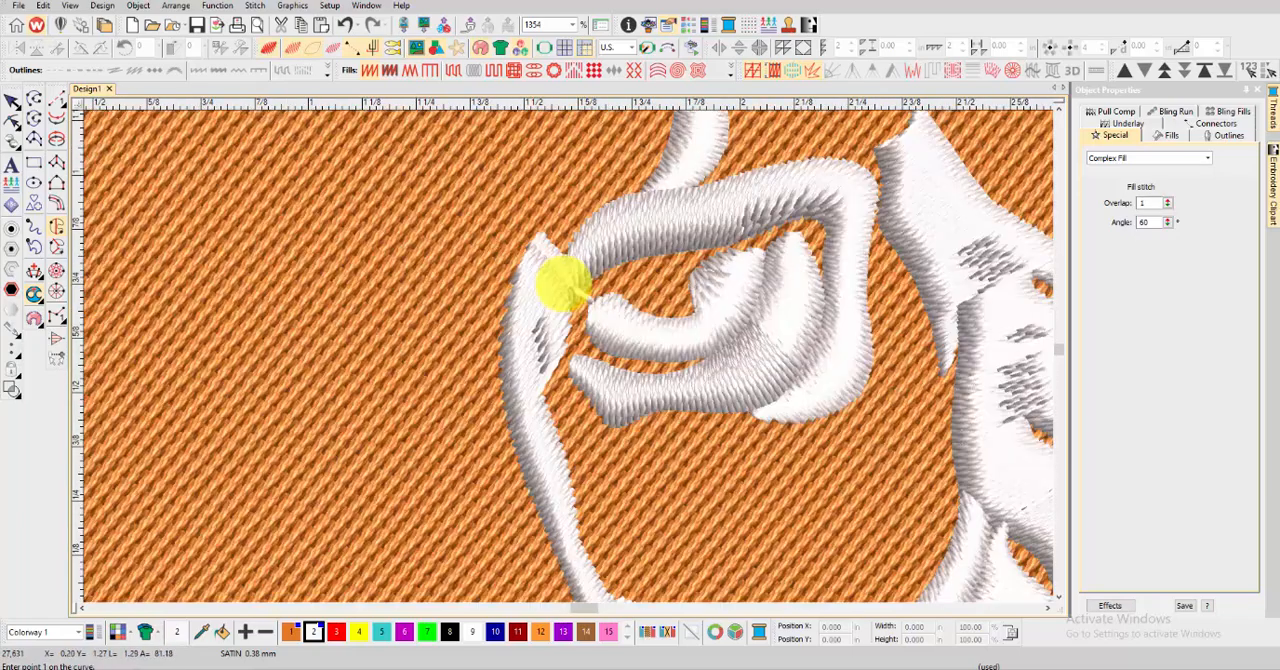
Add stitch angle lines across the narrow strip beside the nose
scroll(563, 284, down, 2)
click(35, 271)
click(504, 394)
click(607, 392)
scroll(607, 392, down, 3)
click(500, 414)
click(611, 397)
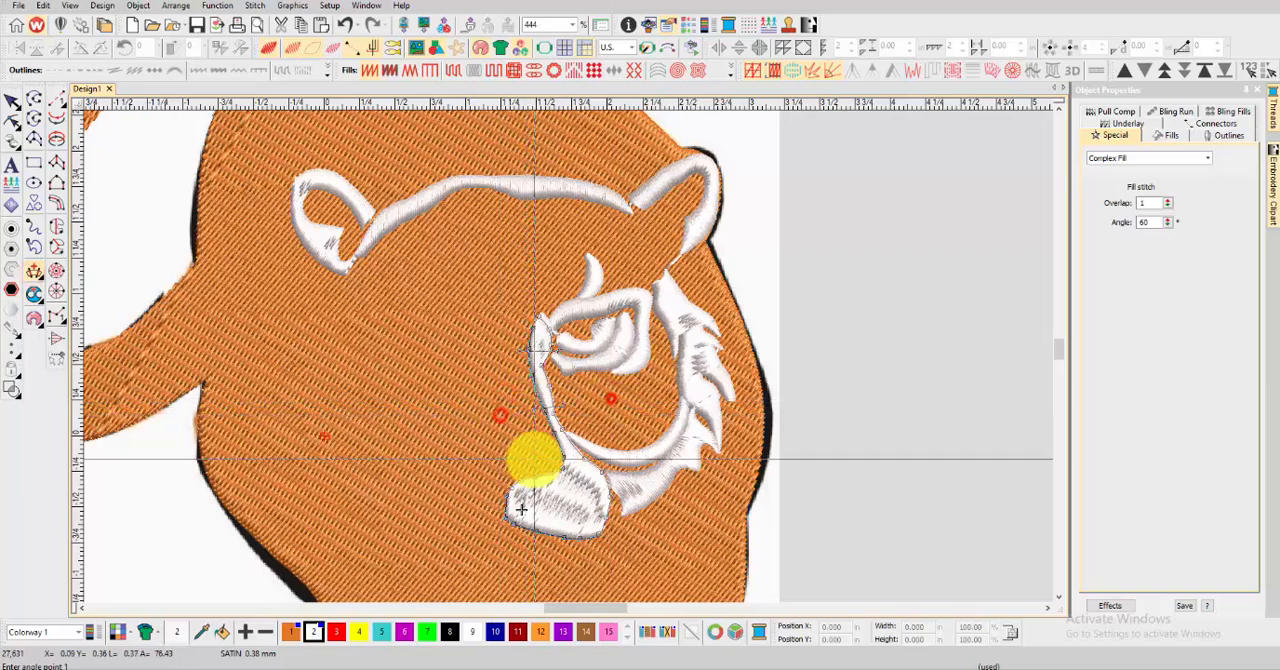
Add stitch angle lines across the right muzzle, apply them, deselect the fill and return to the stitch view
click(534, 459)
click(646, 457)
click(599, 544)
click(520, 467)
click(529, 538)
key(Return)
click(13, 98)
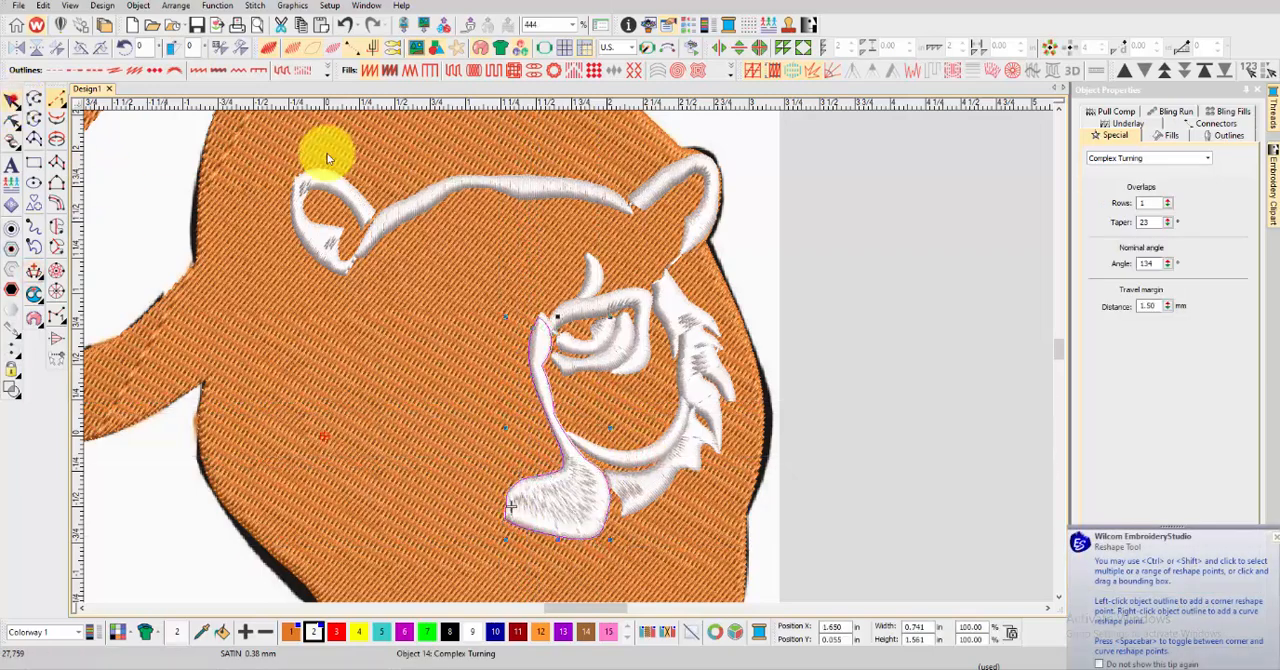
click(791, 231)
key(t)
Start a Complex Fill for the lower right fang, tracing from its tip down and along its base
scroll(507, 560, up, 4)
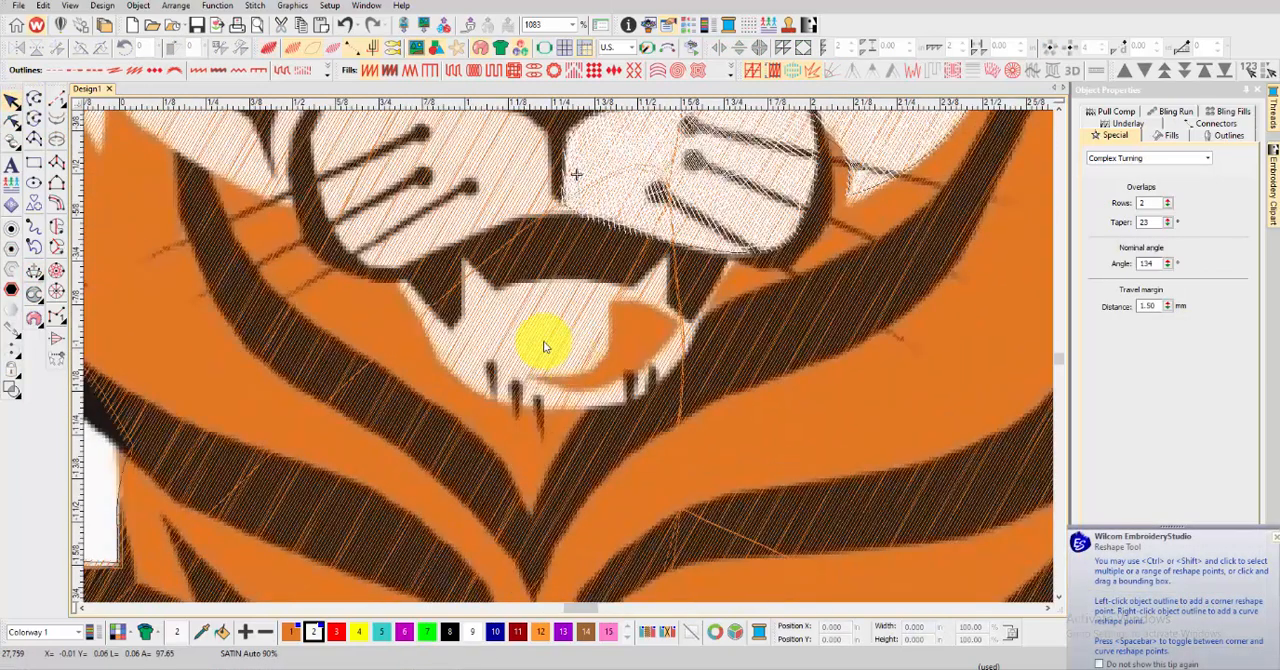
click(57, 227)
click(665, 259)
click(637, 281)
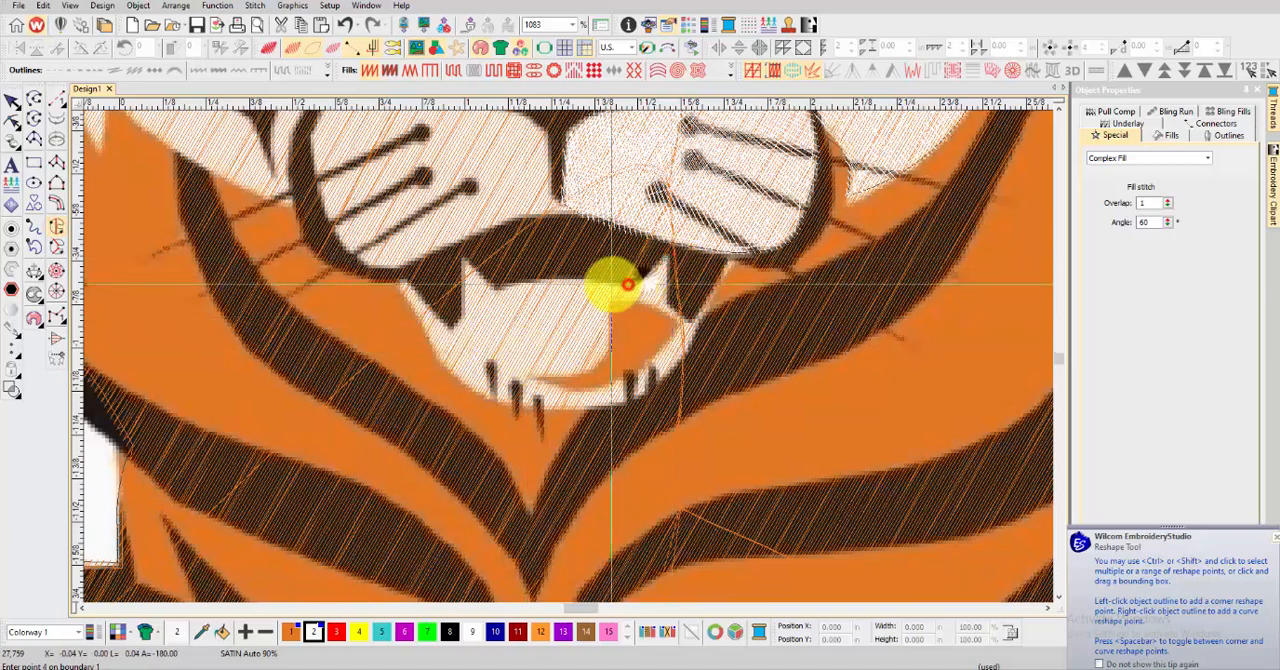
click(655, 307)
click(674, 318)
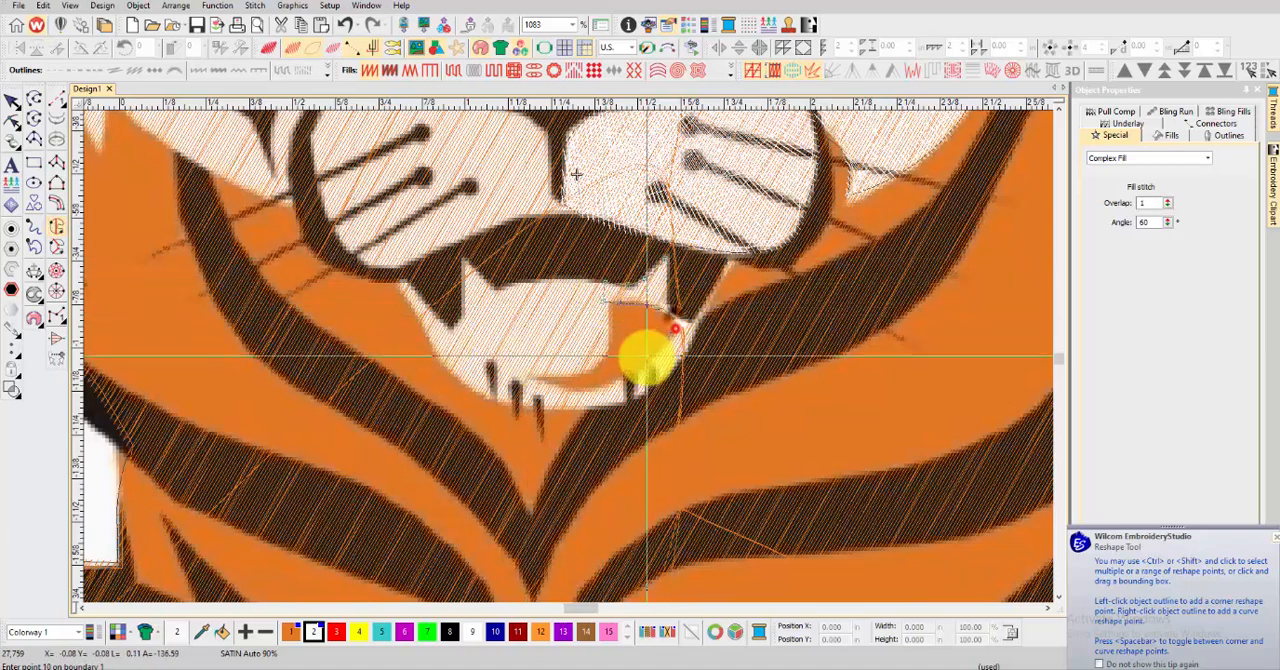
Remove the last boundary point, trace the fang's outer side to its tip, generate the white satin fill and show TrueView
scroll(670, 340, up, 3)
key(BackSpace)
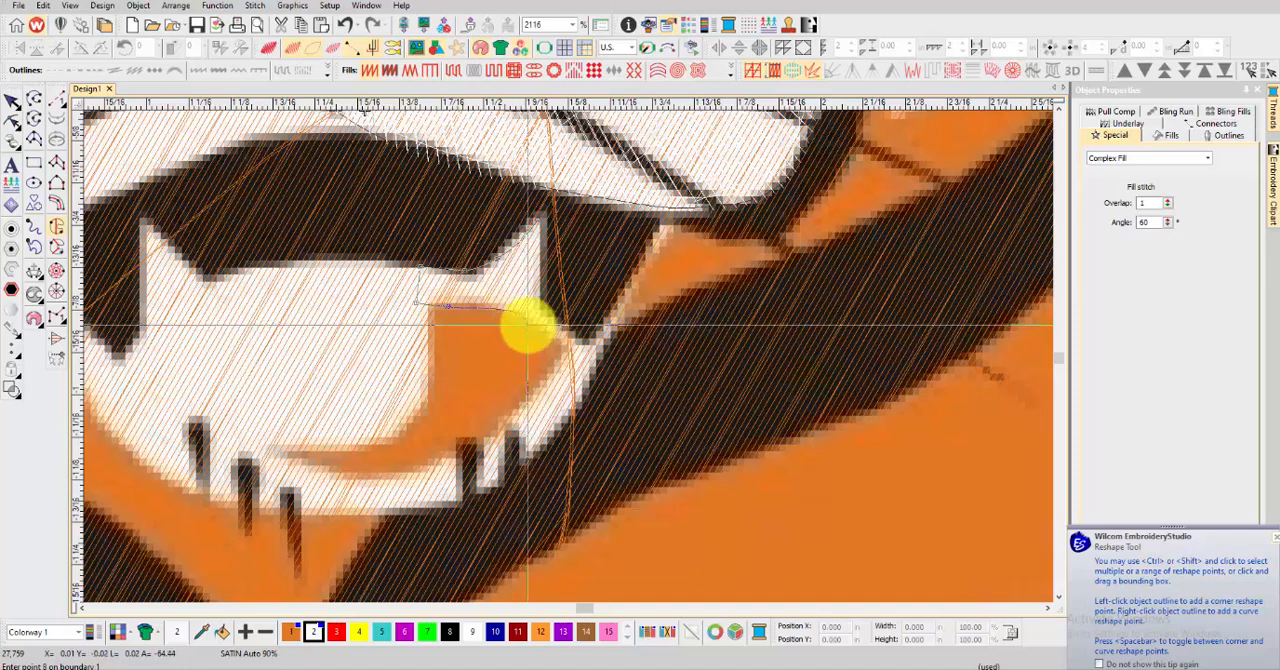
click(528, 325)
click(543, 222)
key(Return)
key(t)
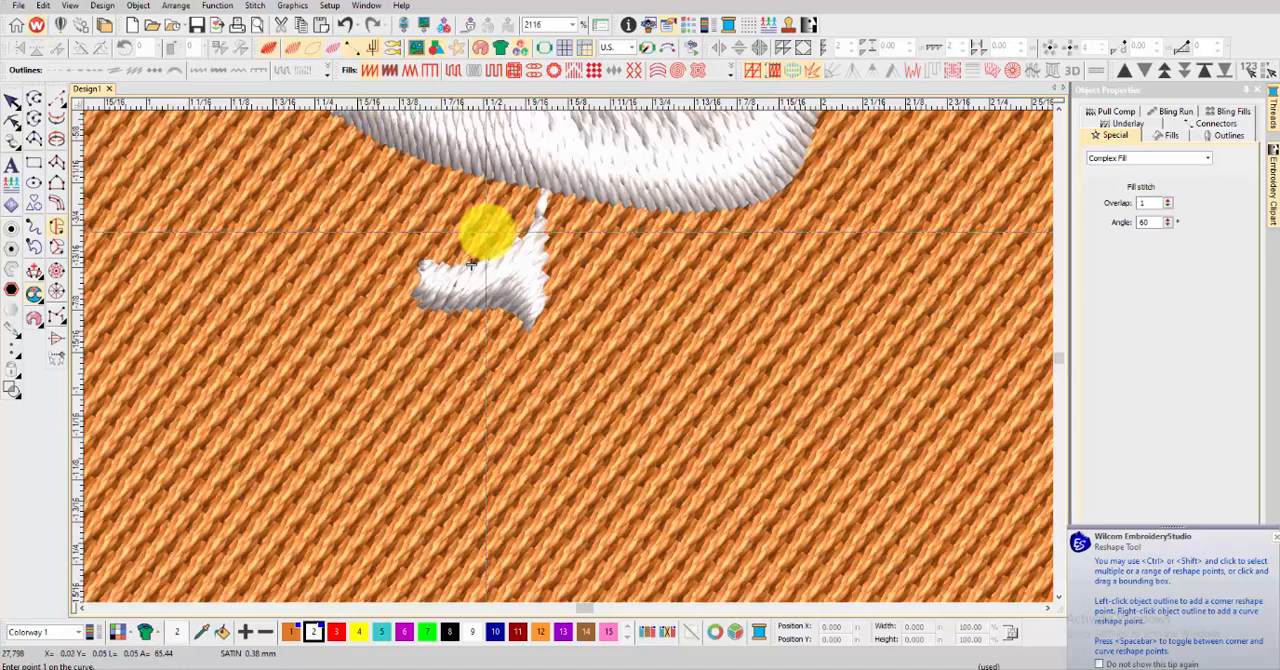
Start a Complex Fill for the white chin band, tracing its inner edge from the right fang's base around beneath the mouth
key(t)
click(527, 325)
right_click(559, 340)
right_click(550, 369)
right_click(526, 395)
right_click(487, 422)
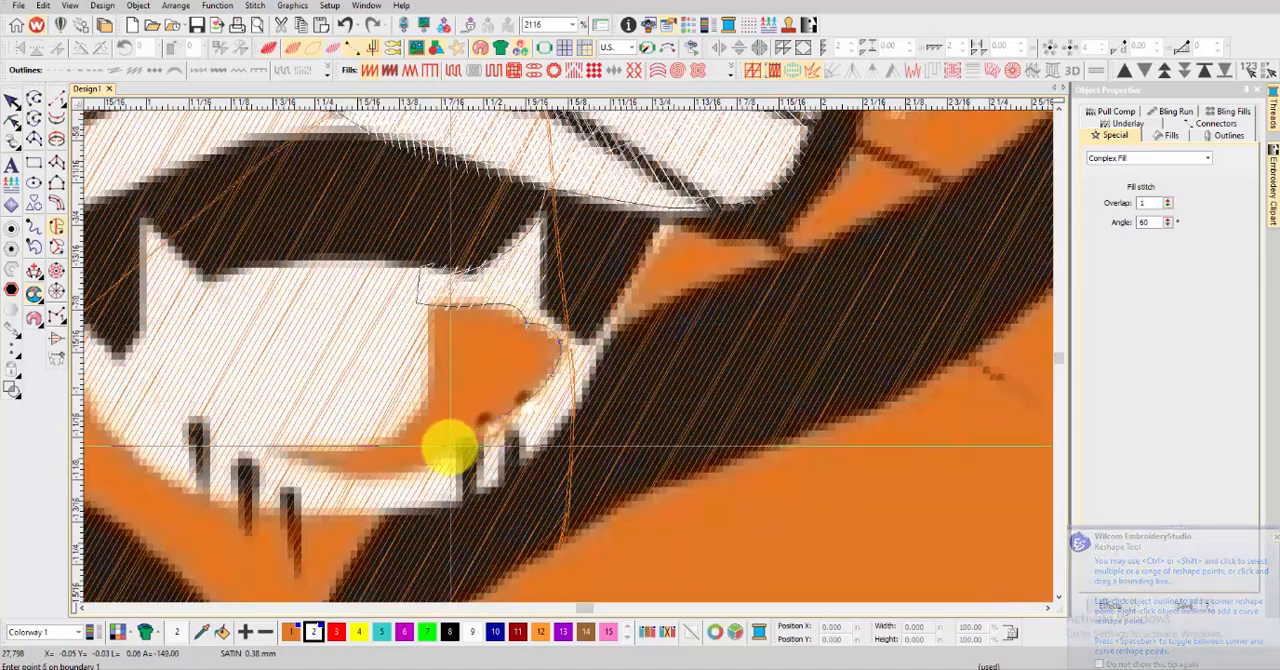
right_click(448, 451)
right_click(390, 473)
right_click(329, 465)
click(294, 453)
click(264, 450)
Trace the chin band's left end and outer edge back up to the right fang, generate the satin fill and show TrueView
click(189, 470)
click(171, 484)
right_click(267, 508)
right_click(316, 511)
right_click(483, 491)
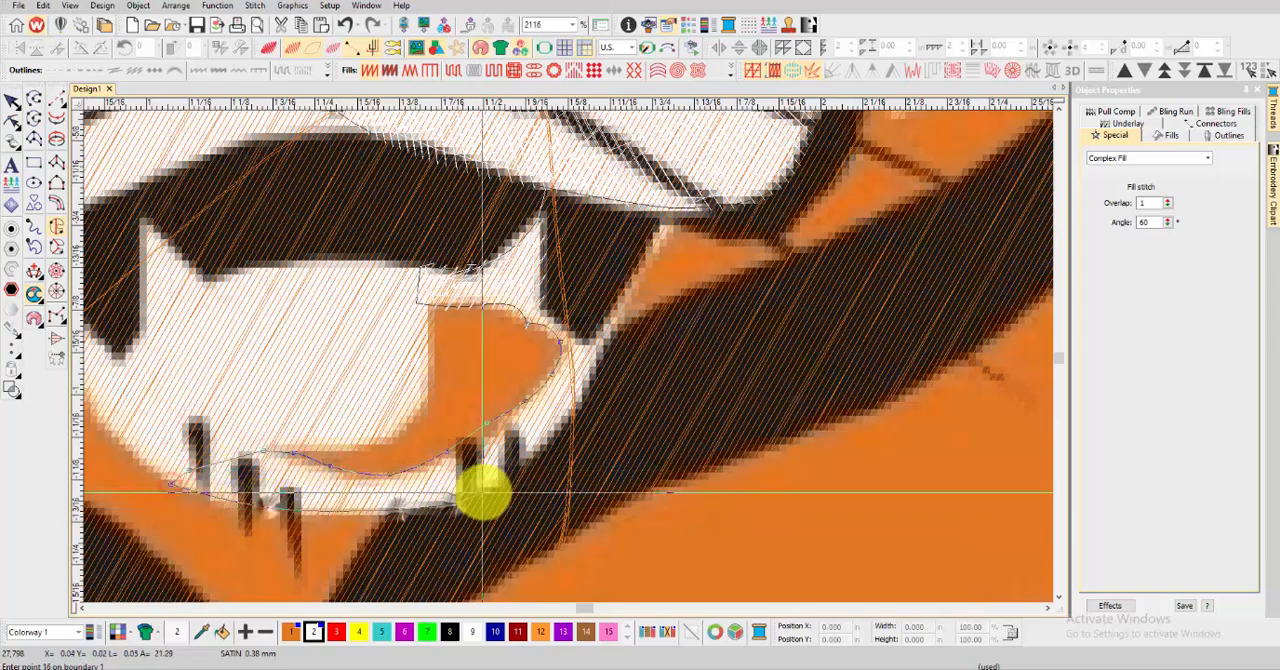
right_click(537, 441)
right_click(577, 392)
click(591, 343)
click(566, 326)
click(529, 308)
key(Return)
key(t)
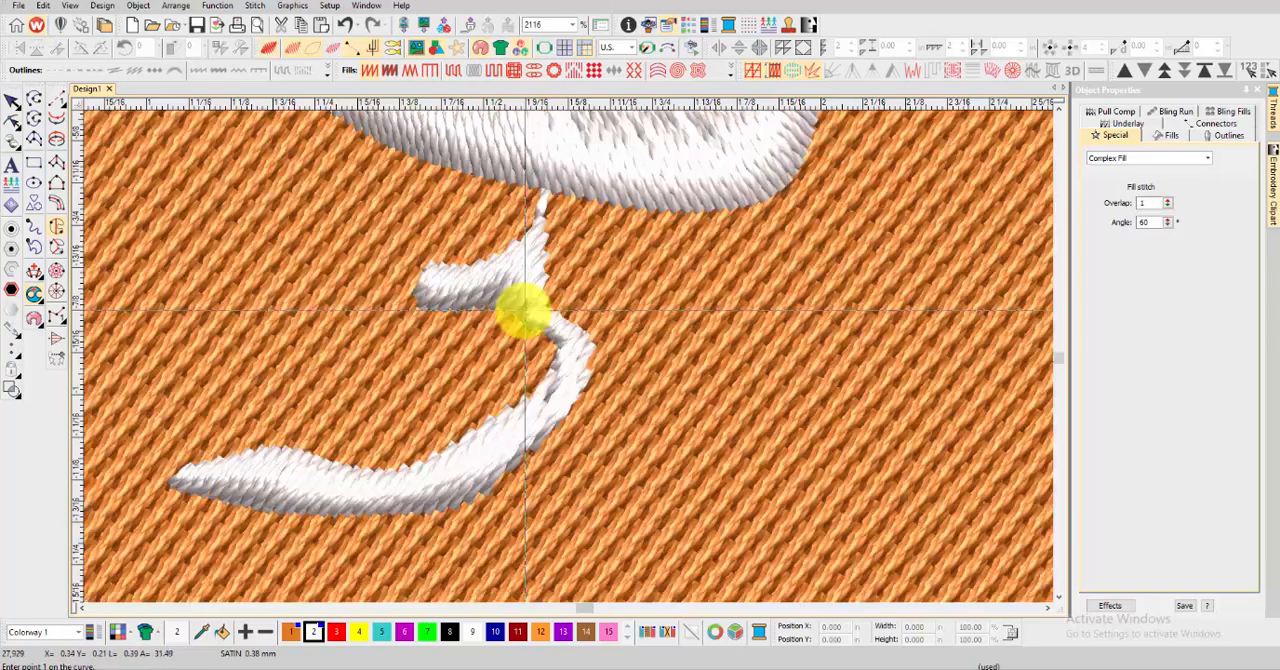
Add stitch angle lines across the chin band, apply them and deselect the fill
scroll(525, 308, down, 2)
click(393, 425)
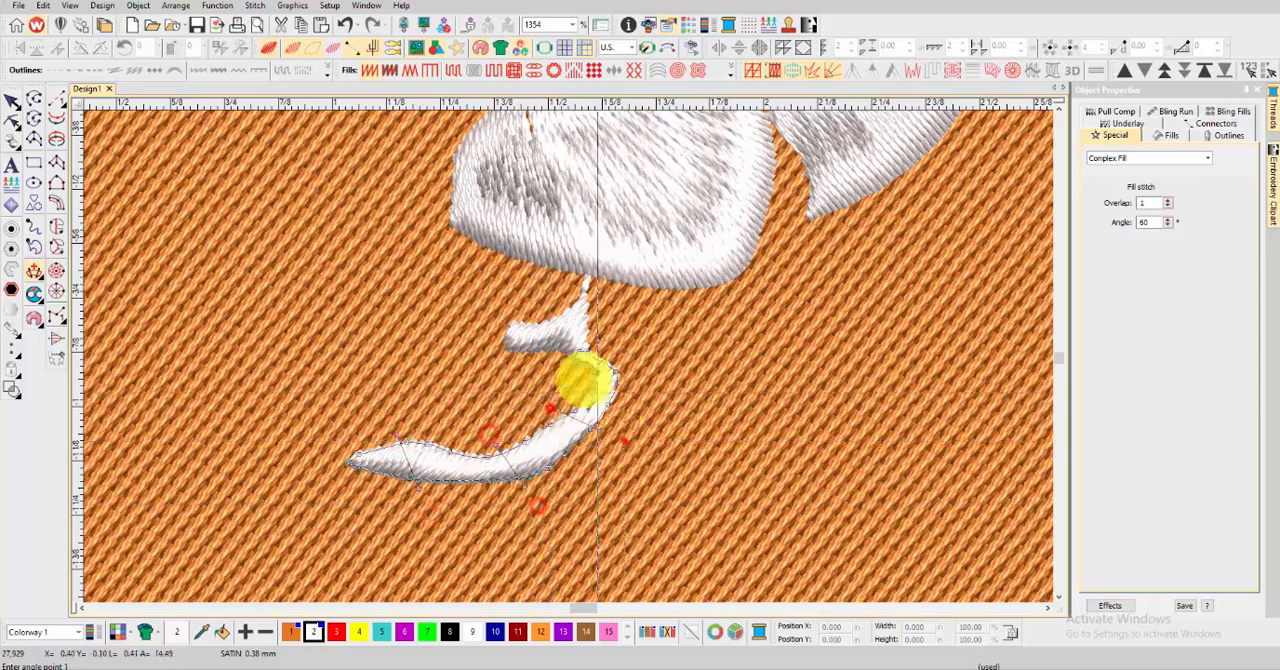
click(585, 379)
click(647, 357)
key(Return)
click(11, 121)
click(11, 101)
scroll(571, 358, down, 7)
click(895, 319)
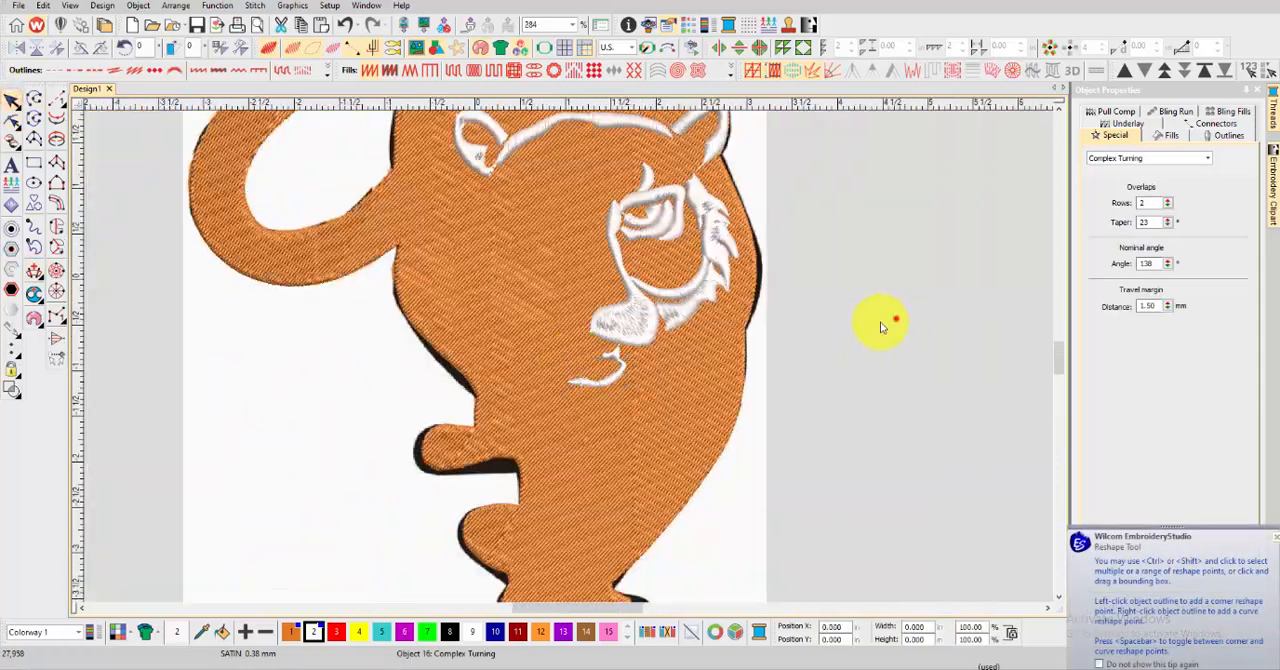
Digitize the left fang and the white strip at the chin's left side as satin columns with mitre and cap corners enabled
scroll(575, 364, up, 7)
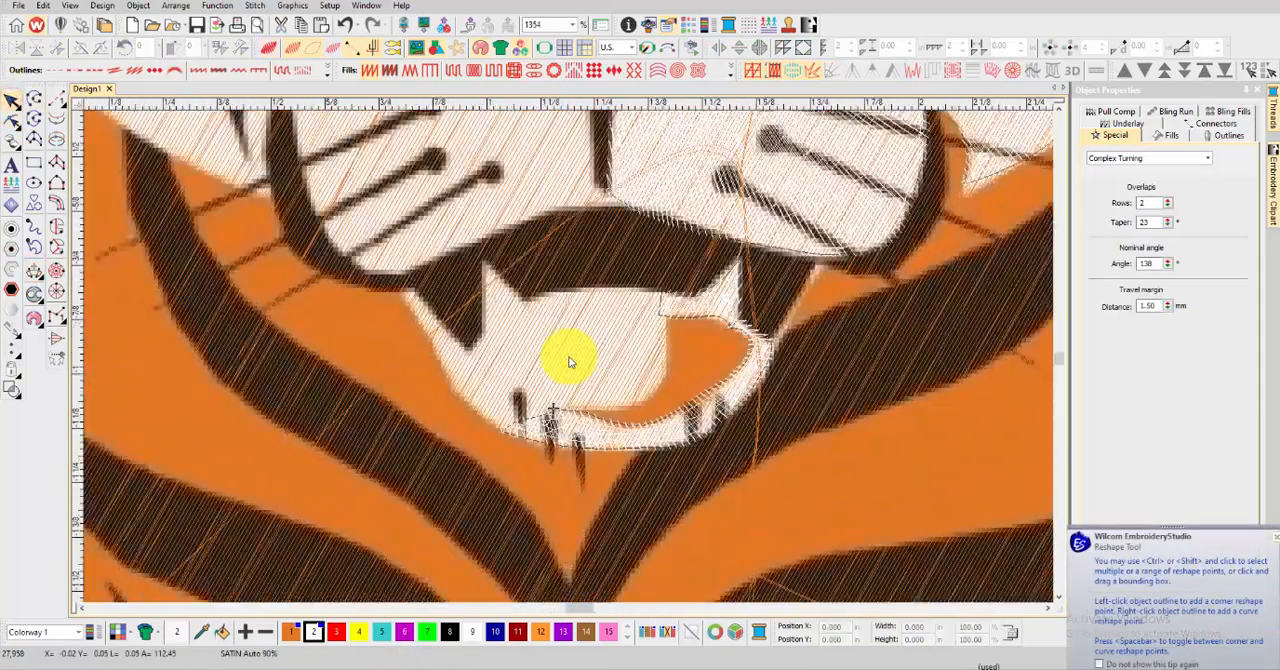
click(62, 162)
click(813, 70)
click(836, 70)
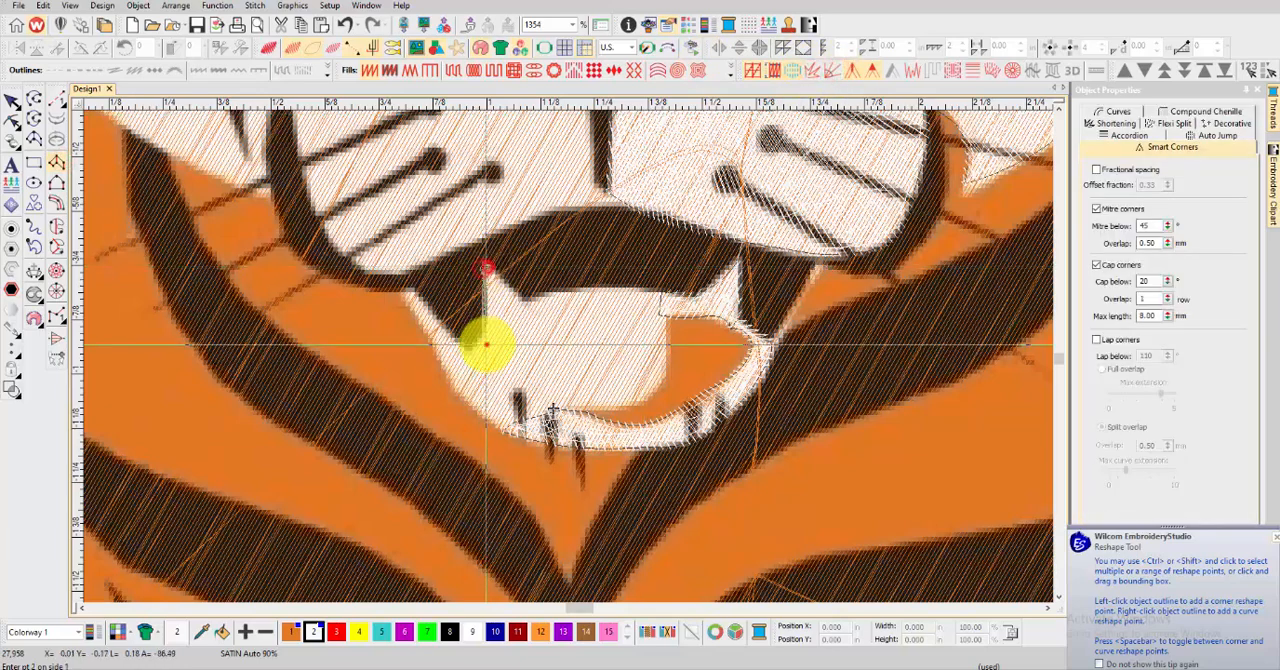
click(486, 344)
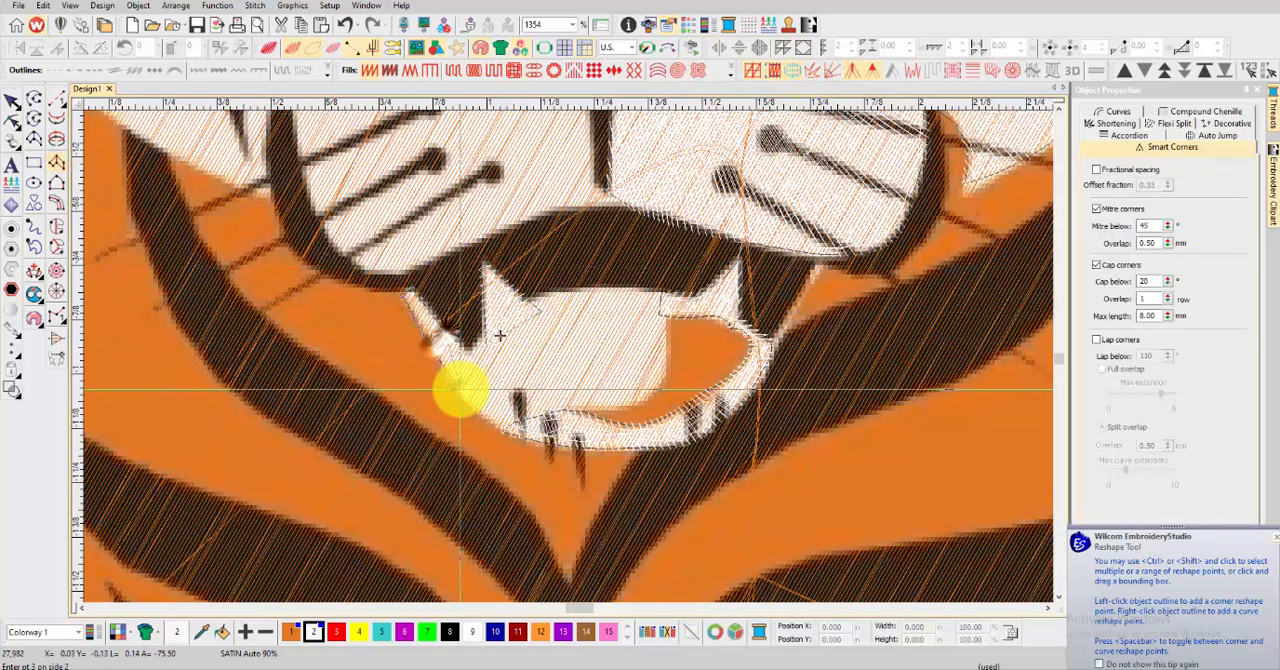
Create a white Complex Fill for the mouth area between the fangs, tracing its upper edge, right side and lower curve
click(57, 225)
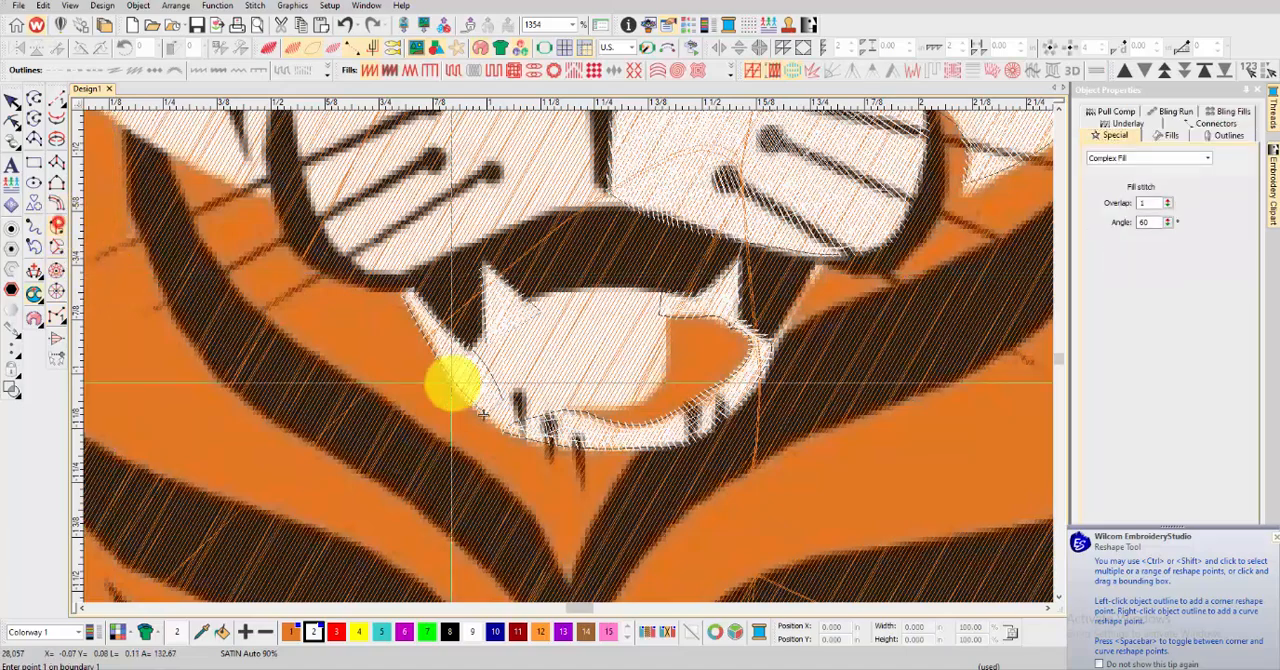
click(529, 306)
right_click(597, 291)
click(660, 292)
click(667, 318)
right_click(660, 374)
right_click(630, 401)
right_click(598, 406)
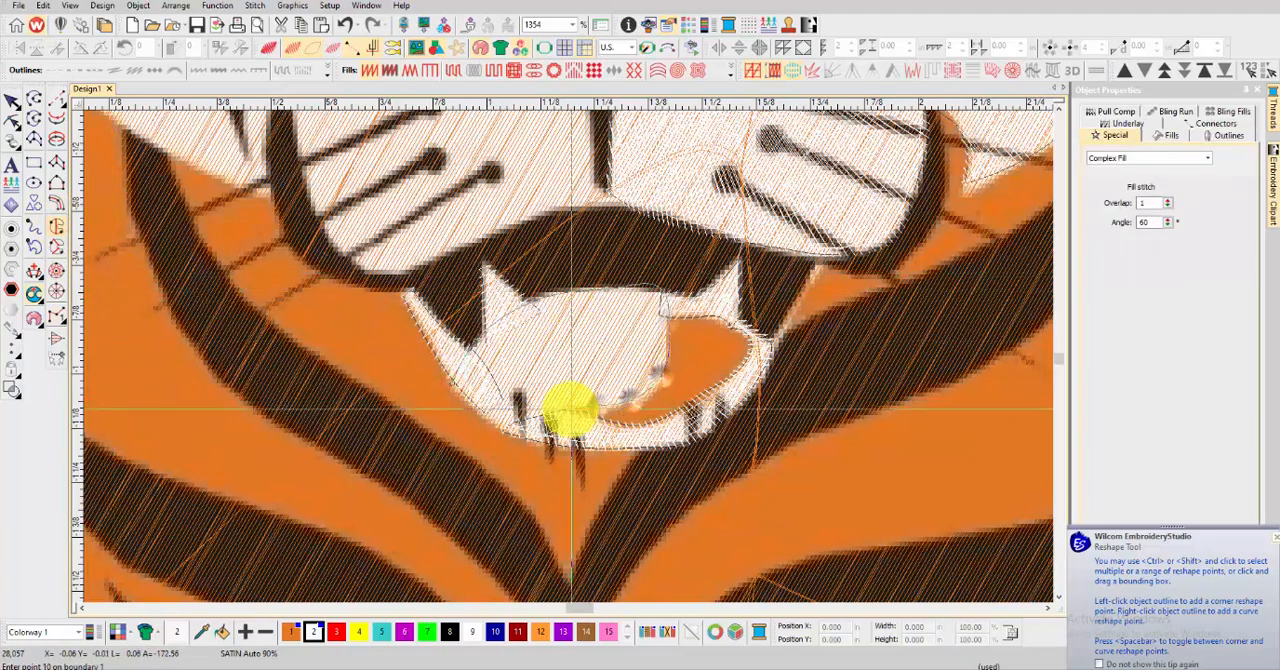
key(Return)
scroll(486, 412, down, 6)
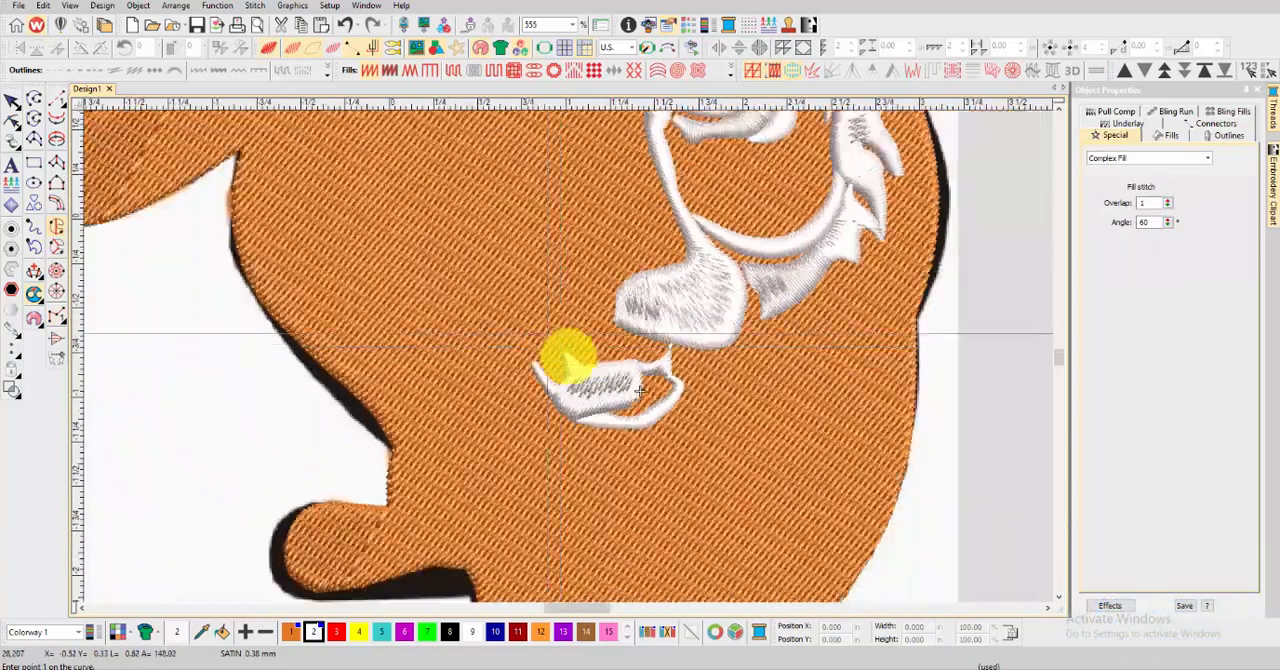
Create a white Complex Fill for the left muzzle, tracing from below the nose along its underside, up to the thin tip and around
scroll(568, 357, up, 5)
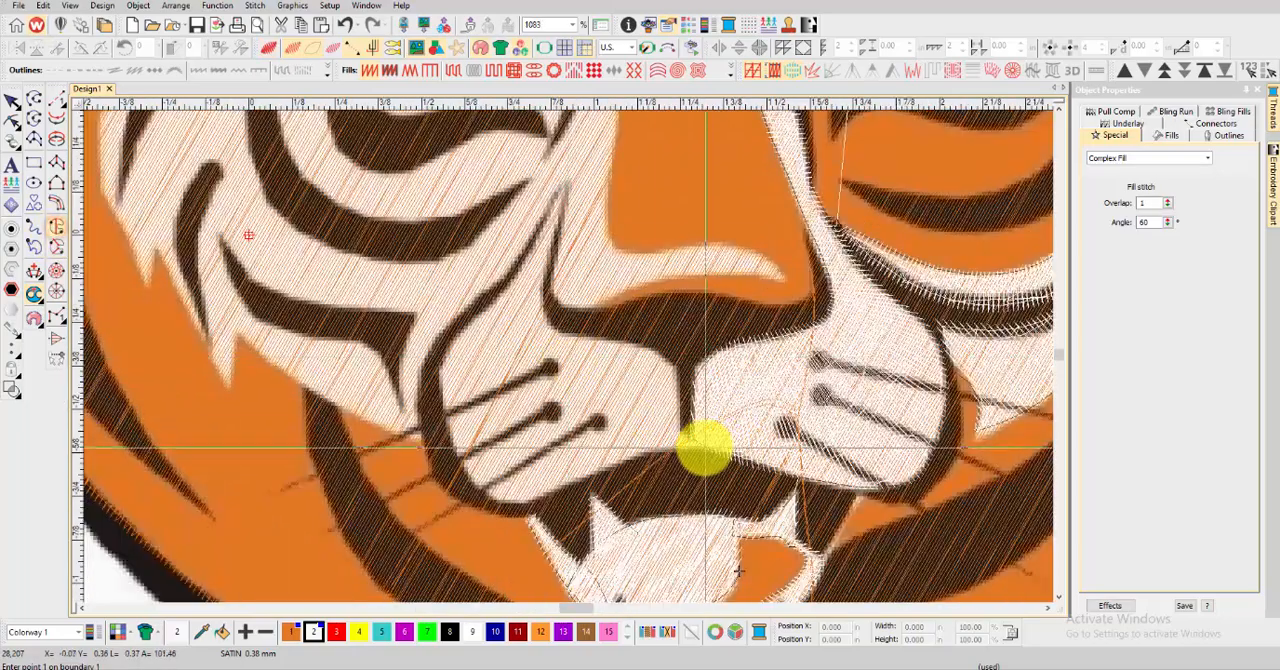
click(706, 448)
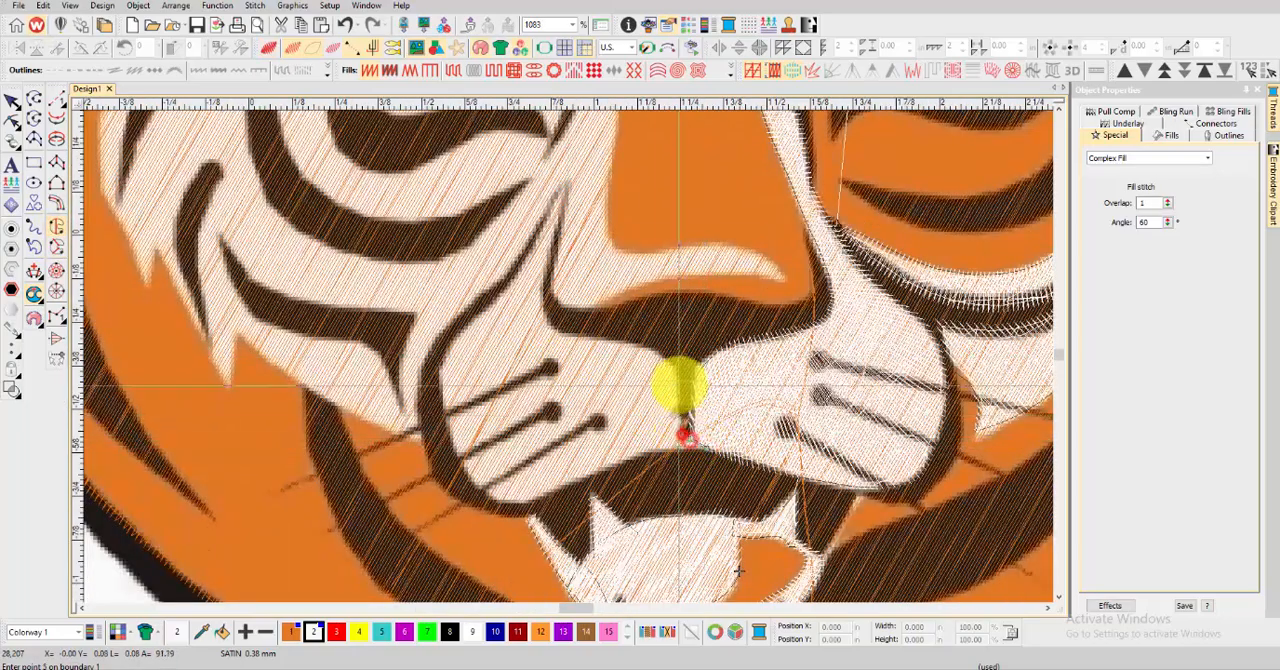
right_click(680, 383)
right_click(666, 355)
right_click(638, 343)
right_click(605, 338)
right_click(558, 326)
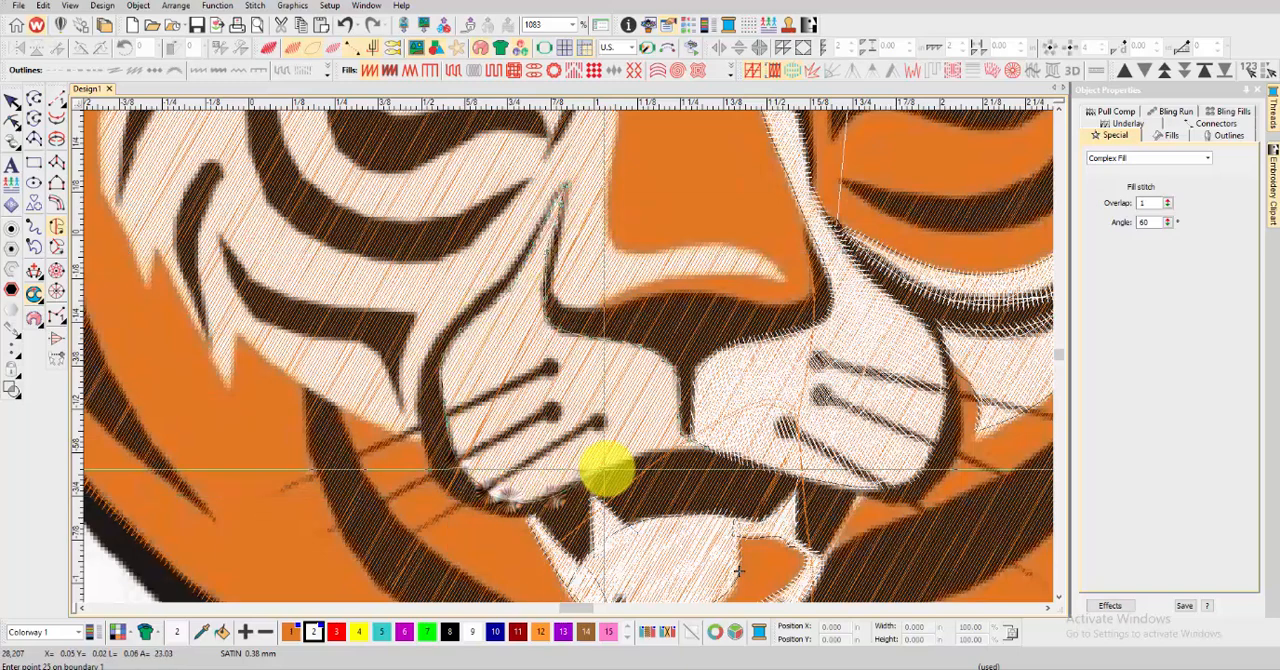
key(Return)
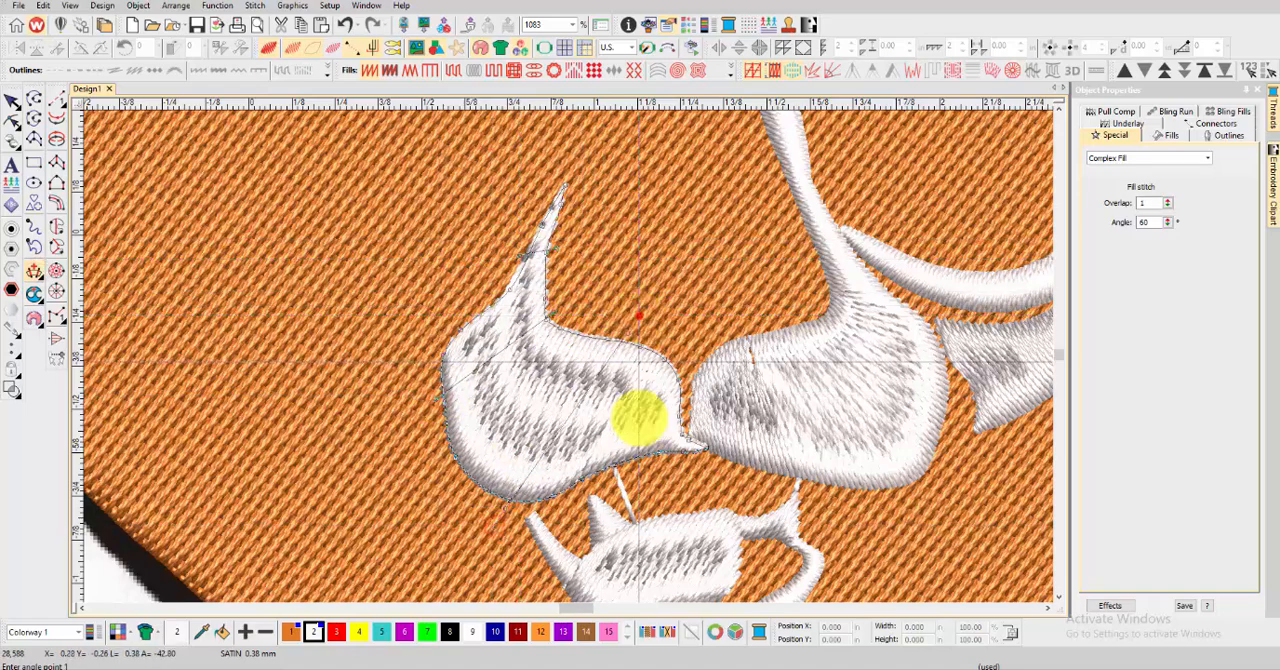
Apply the stitch angle lines across the left muzzle and deselect the fill
key(Return)
click(13, 122)
click(12, 100)
Start a white satin column for the nose highlight, tracing from its right tip along the nose and up the bridge's left side
click(58, 228)
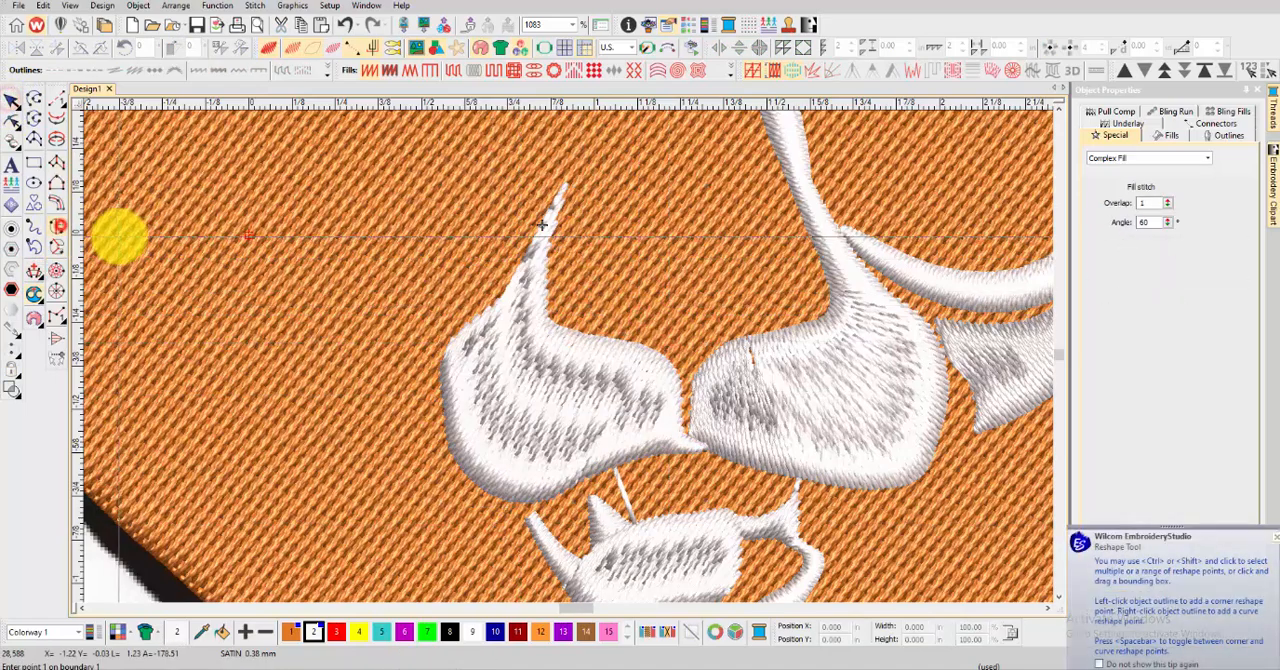
key(t)
scroll(455, 255, down, 3)
scroll(569, 355, up, 4)
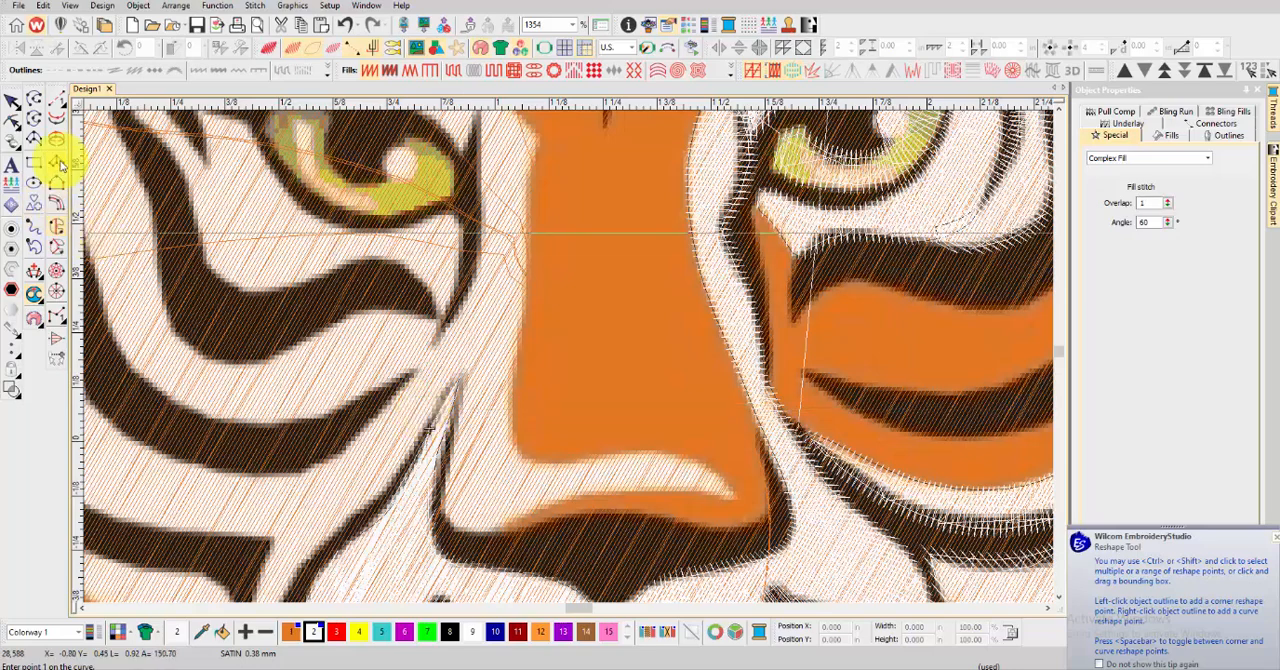
click(57, 162)
click(705, 494)
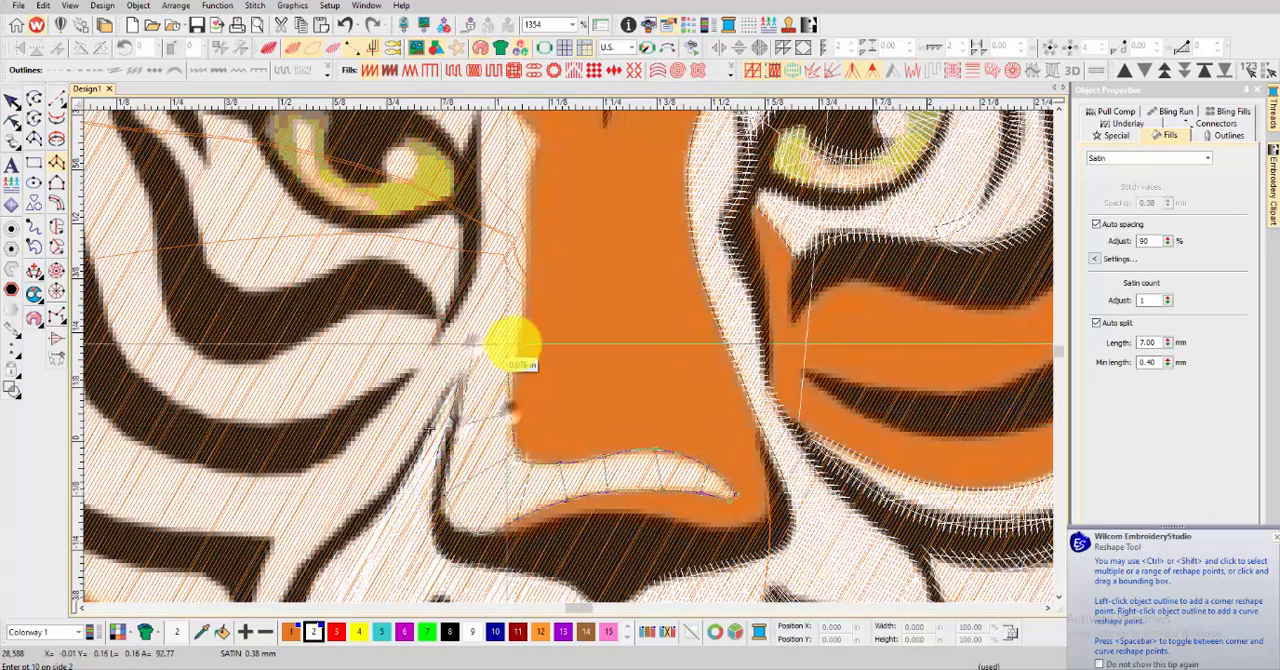
Extend the nose column up beside the left eye to the pointed tip of the white area and generate its stitches
scroll(528, 265, up, 2)
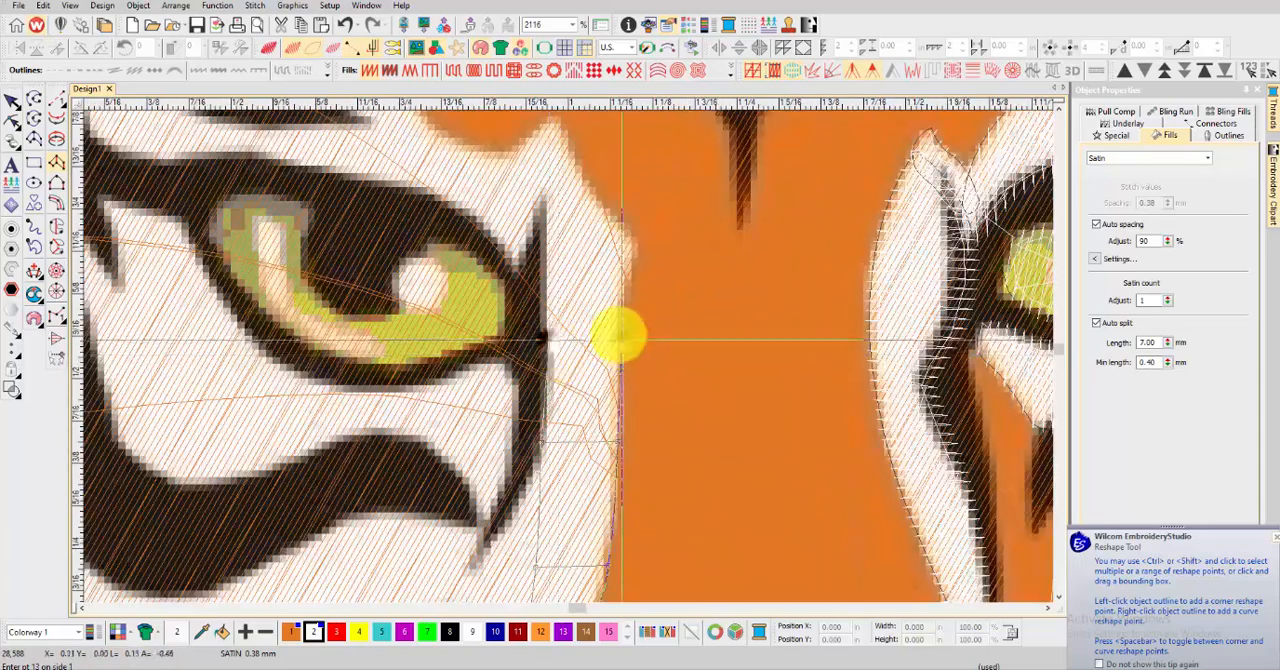
click(547, 224)
click(596, 199)
scroll(575, 182, down, 2)
scroll(566, 362, up, 3)
click(591, 346)
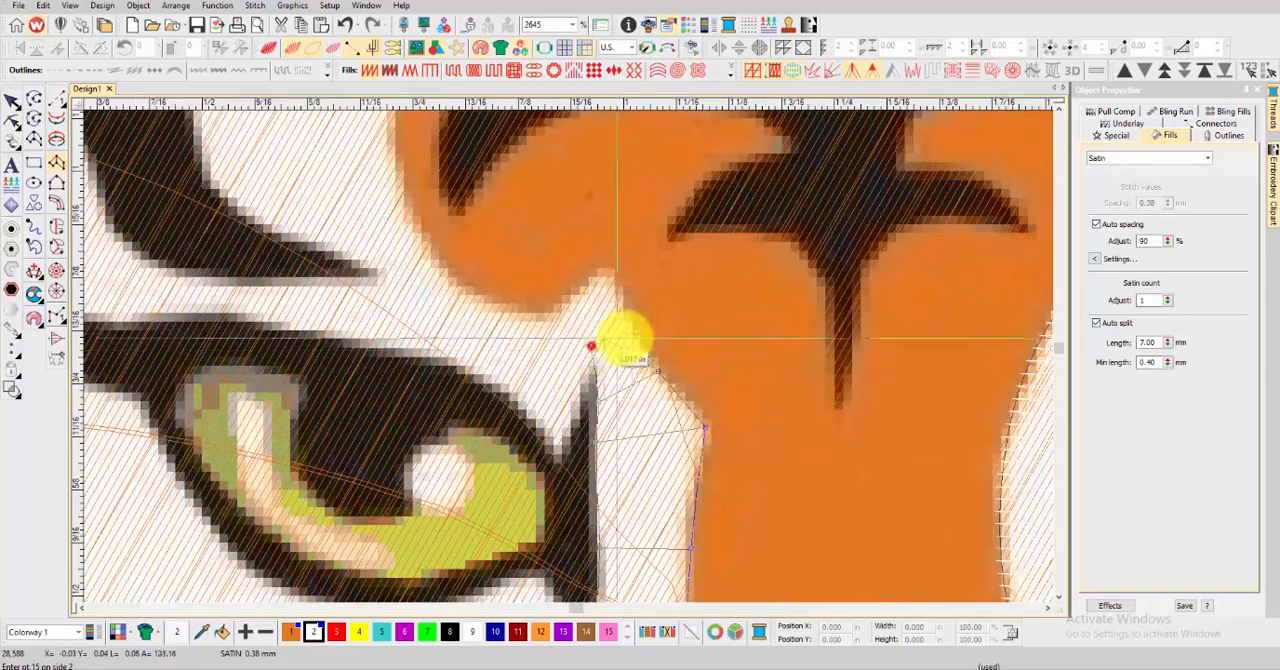
scroll(551, 357, down, 8)
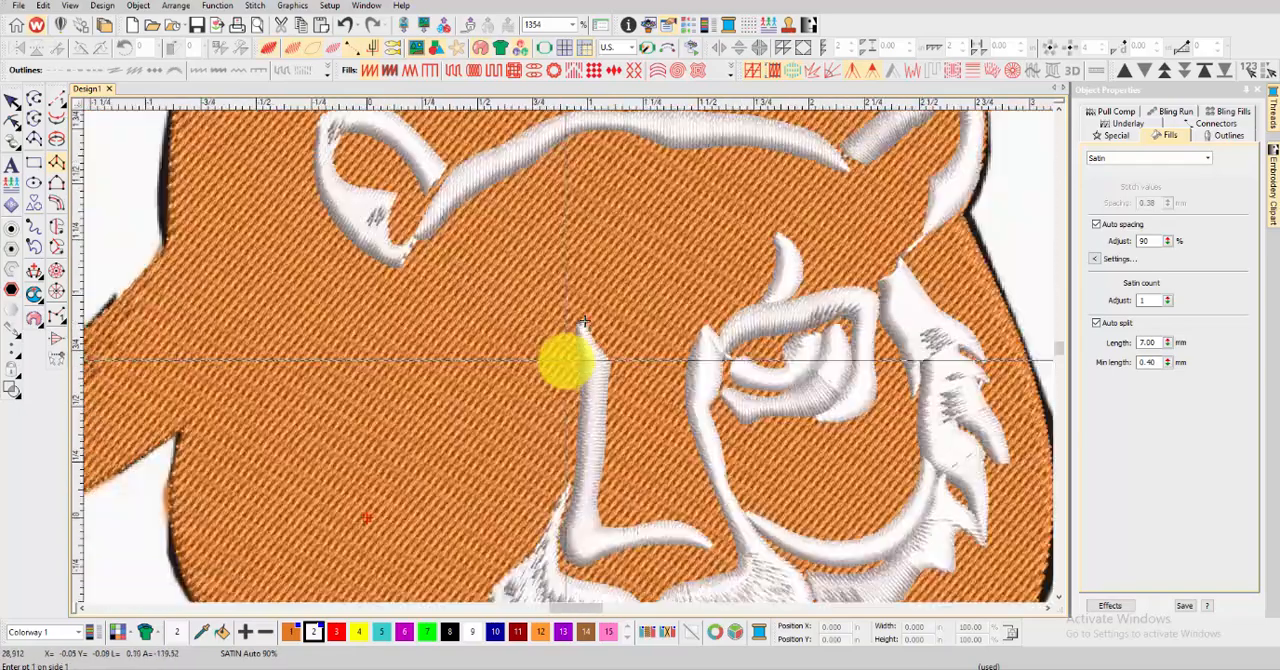
Trace a satin column from the nose bridge's tip over the left eye and around the brow's outer curve
scroll(560, 360, up, 5)
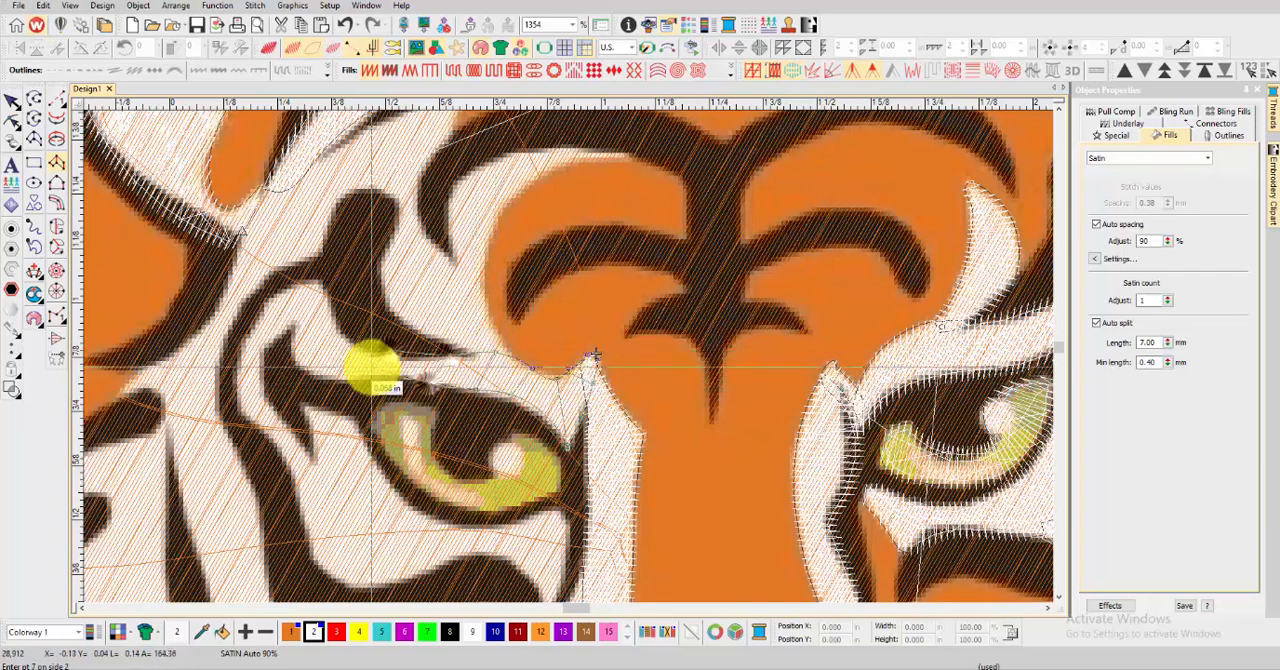
click(347, 343)
scroll(566, 355, up, 5)
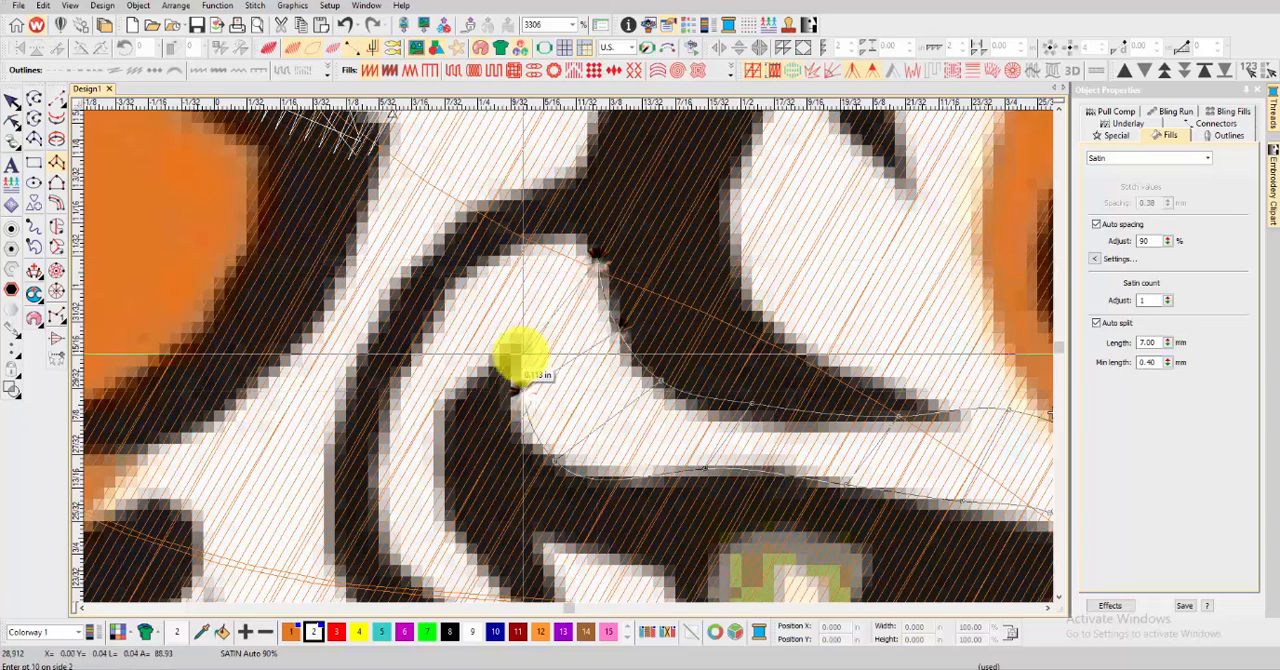
click(376, 425)
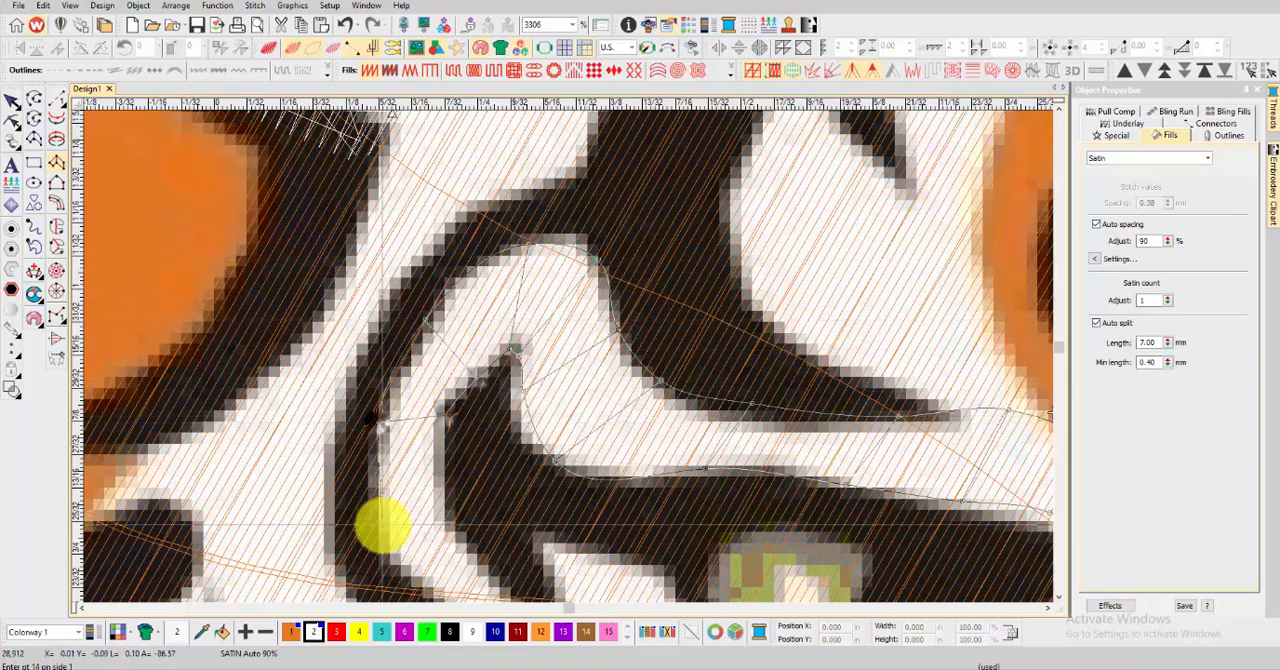
click(380, 528)
Continue the brow column down beside the left eye's outer corner and generate its stitches
scroll(585, 422, down, 2)
click(615, 483)
scroll(557, 408, down, 2)
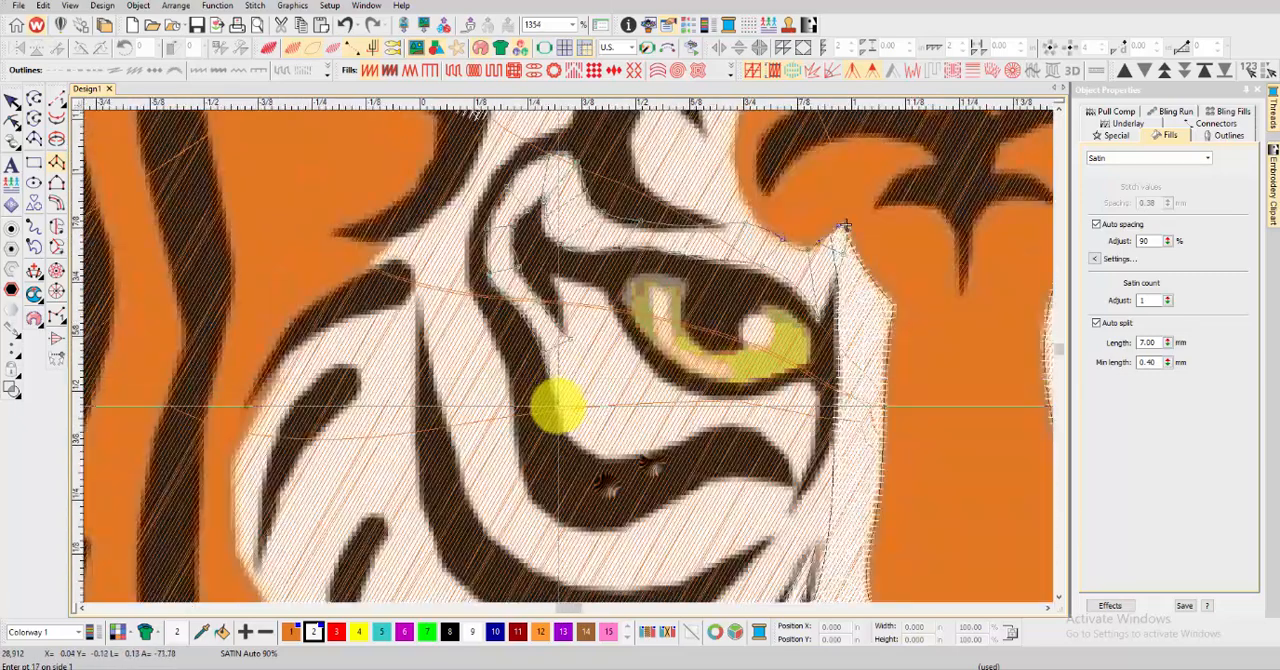
key(Return)
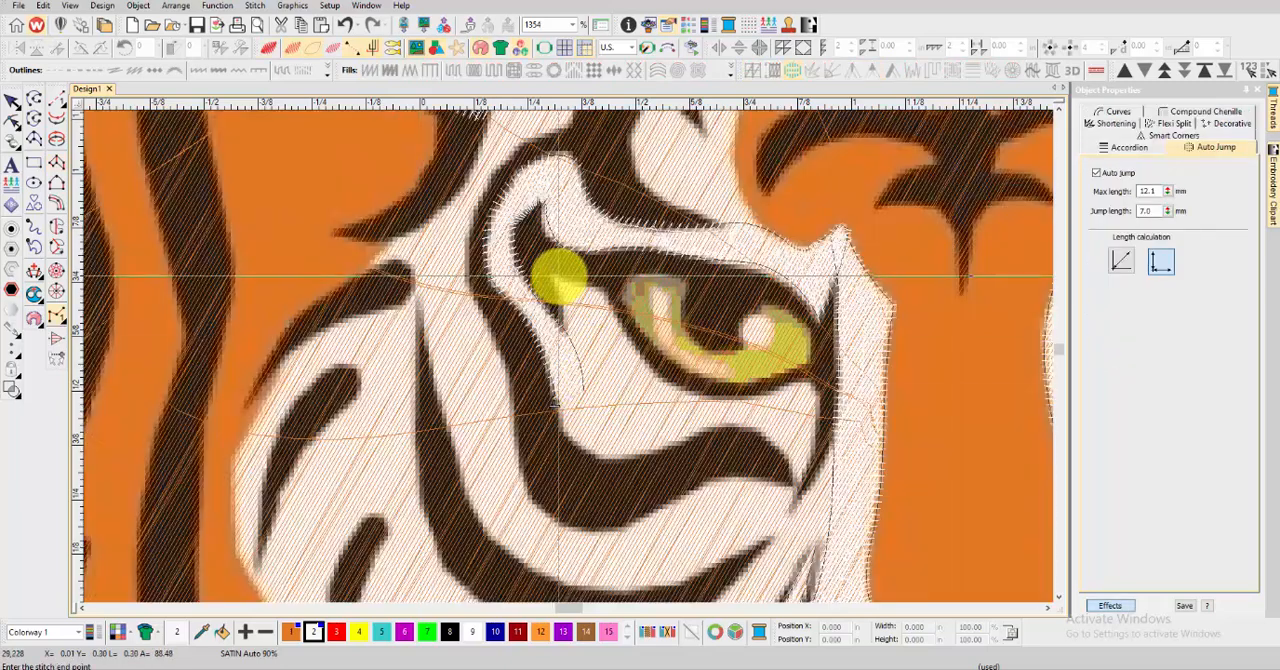
Digitize a satin column beneath the left eye from its outer corner to the inner corner's lower point, then check it in TrueView
click(56, 163)
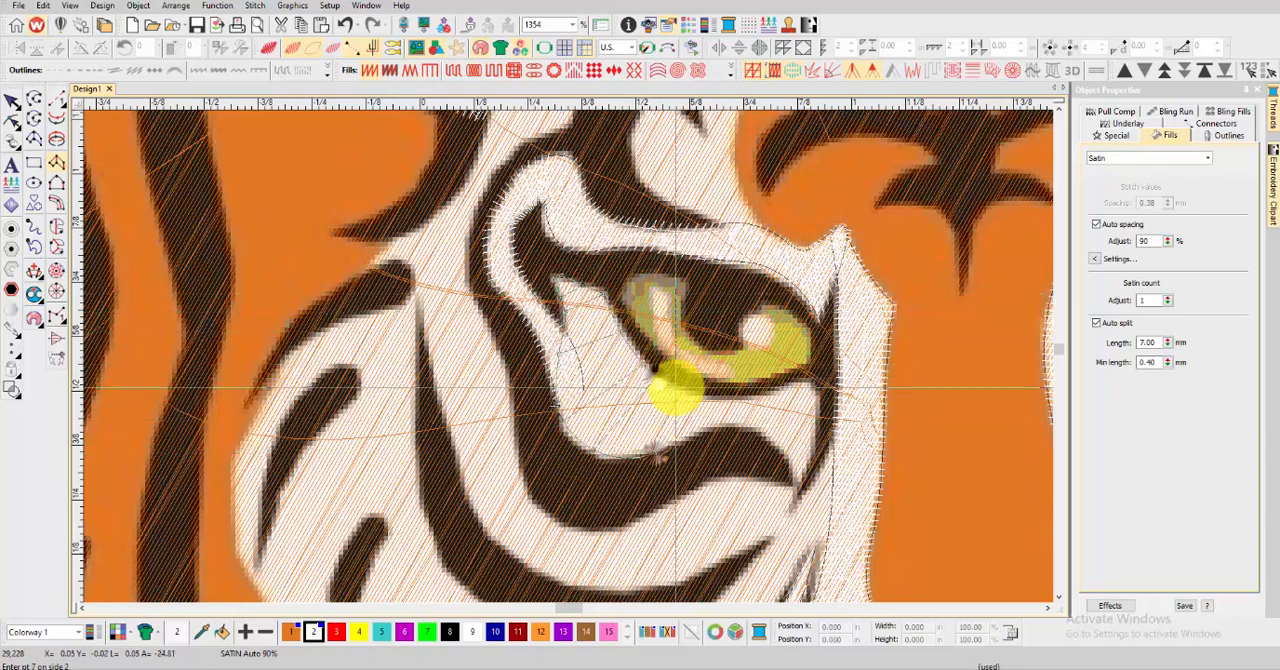
right_click(785, 386)
right_click(814, 392)
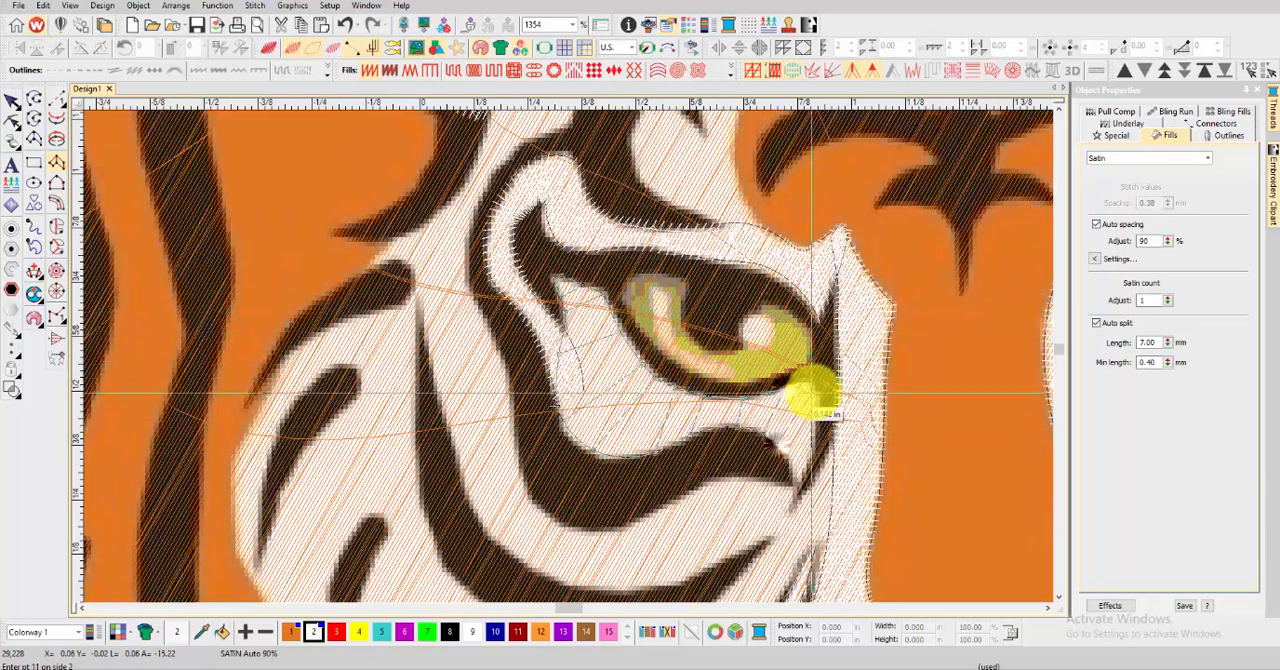
right_click(821, 437)
right_click(798, 488)
right_click(795, 484)
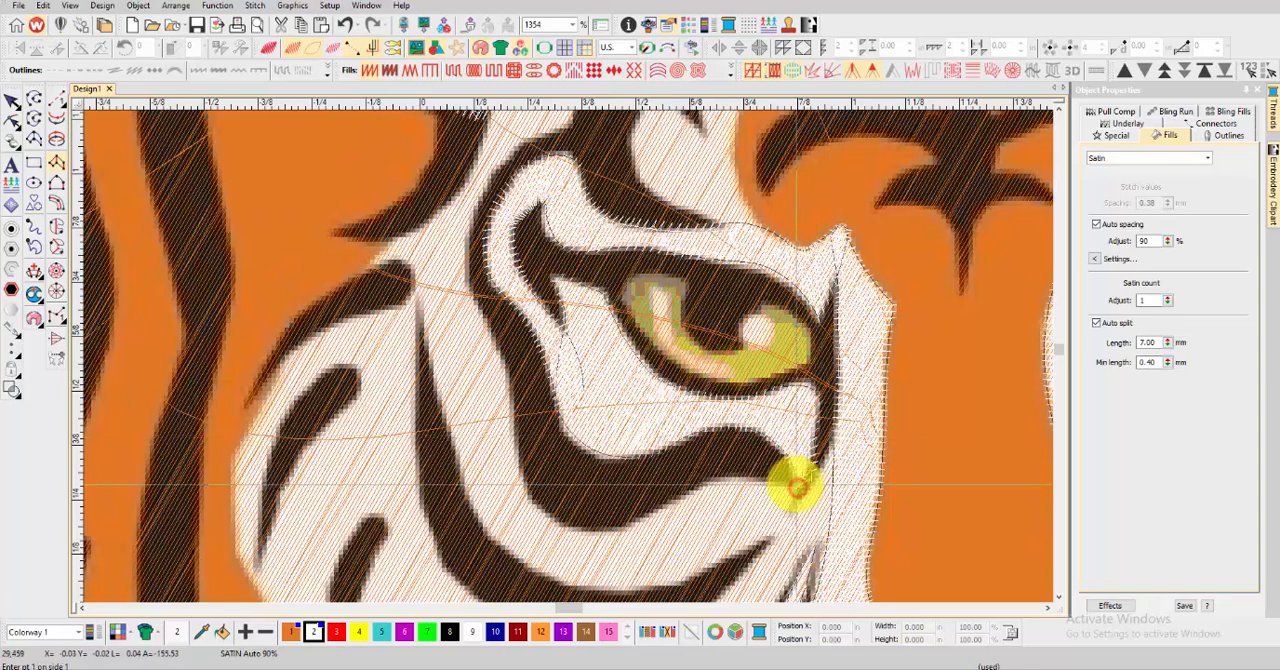
key(Return)
key(t)
scroll(609, 446, down, 5)
Digitize a satin column from the left eye's inner corner down along the left muzzle's outer stripe and check it in TrueView
key(t)
scroll(569, 377, up, 3)
scroll(668, 328, up, 3)
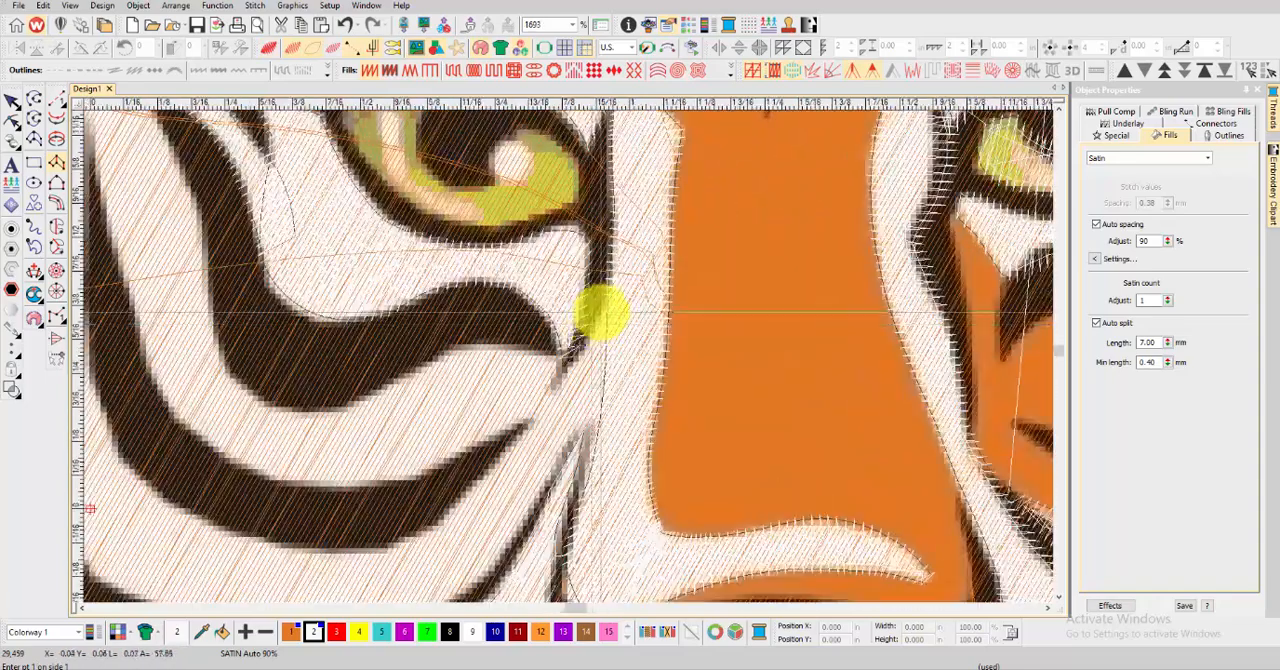
right_click(551, 455)
scroll(546, 348, down, 1)
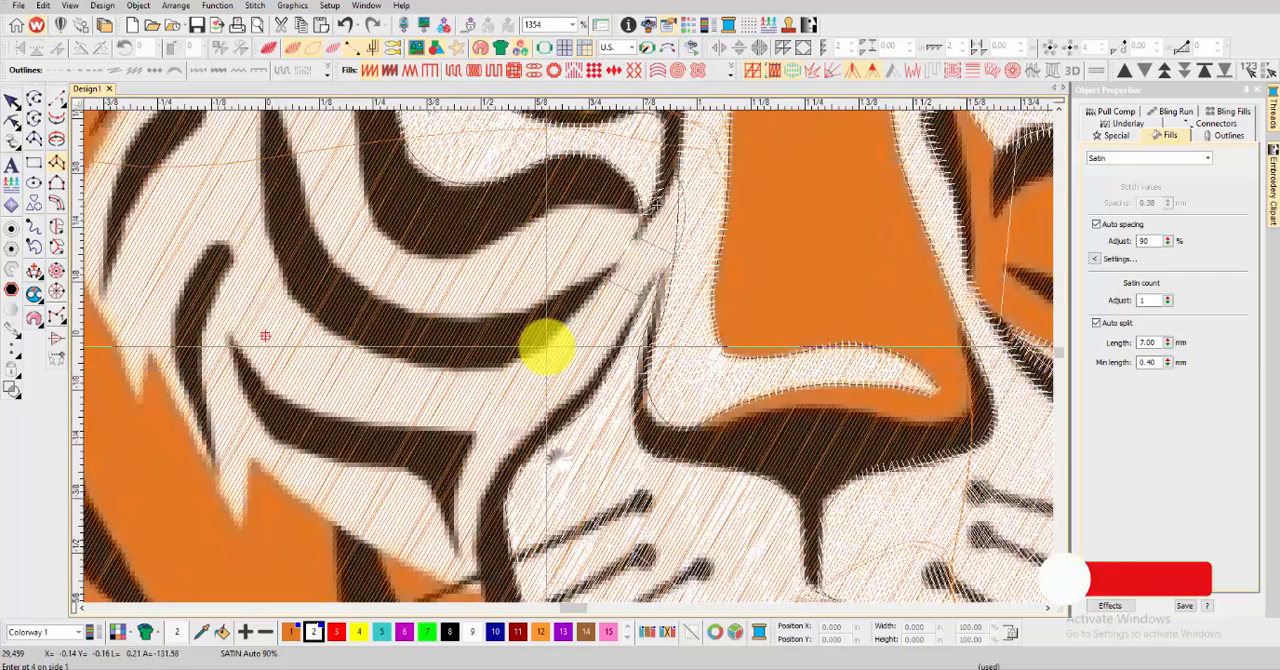
right_click(508, 447)
right_click(456, 498)
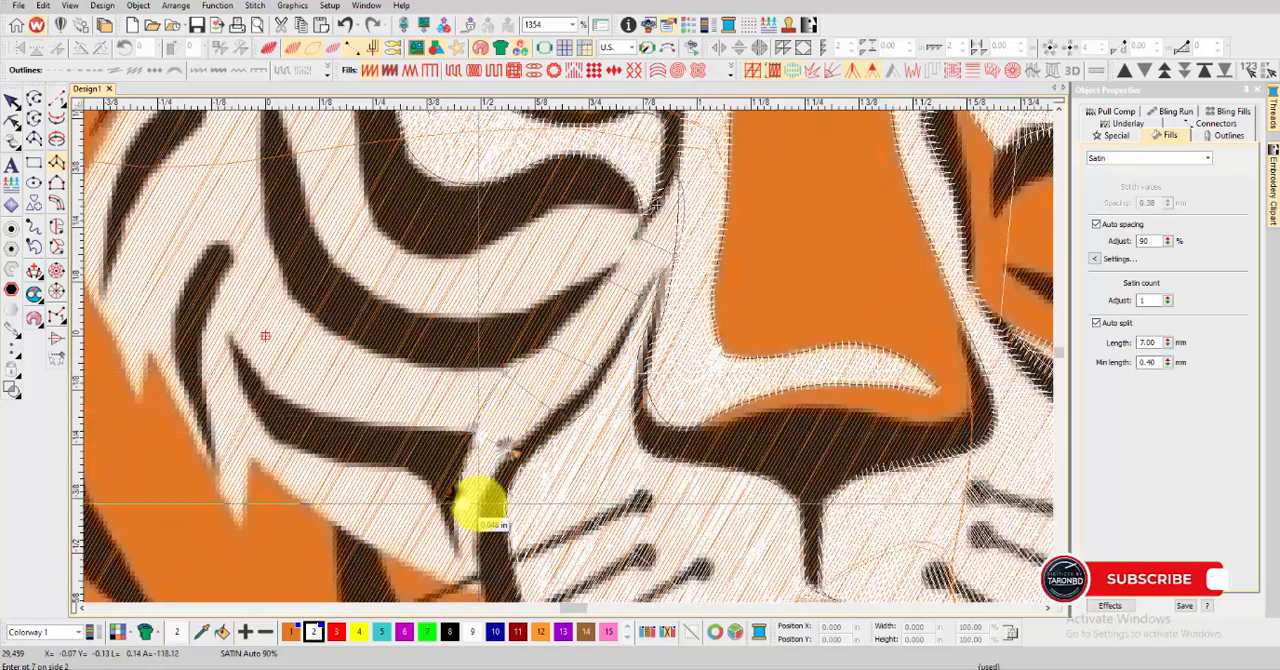
right_click(479, 502)
scroll(460, 562, down, 1)
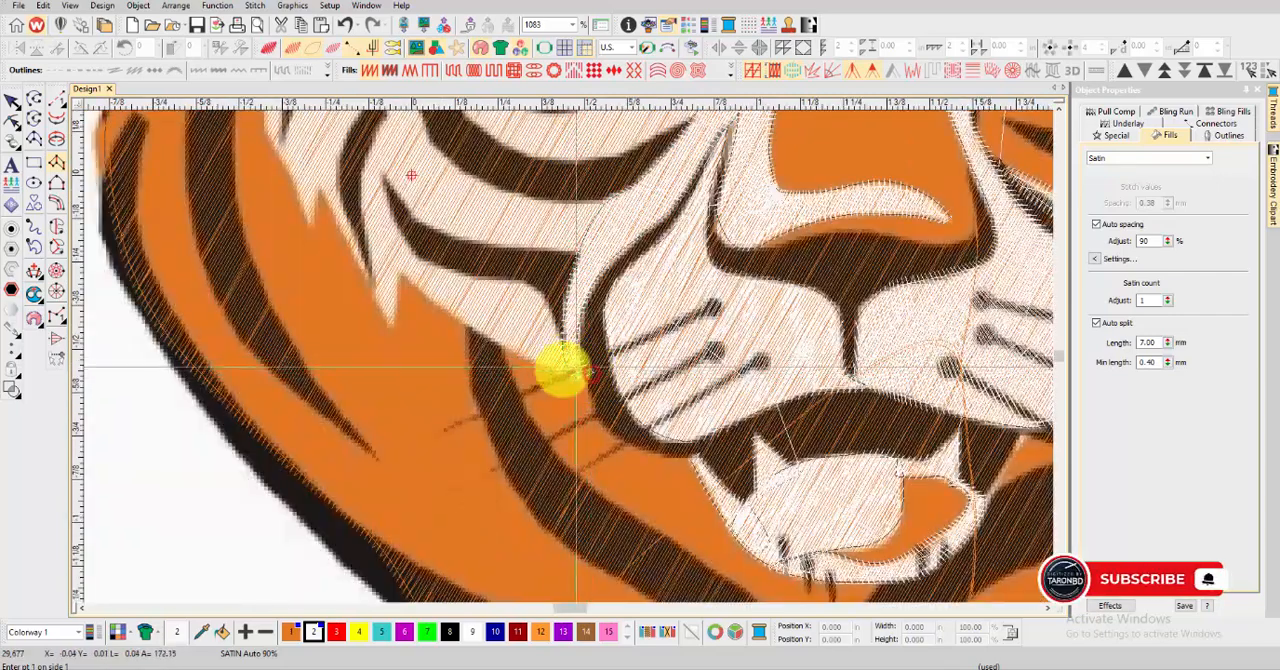
key(t)
key(t)
Digitize a satin column beneath the lowest dark stripe of the left cheek, from the muzzle stripe outward, and check it in TrueView
scroll(566, 371, up, 2)
click(574, 369)
click(570, 372)
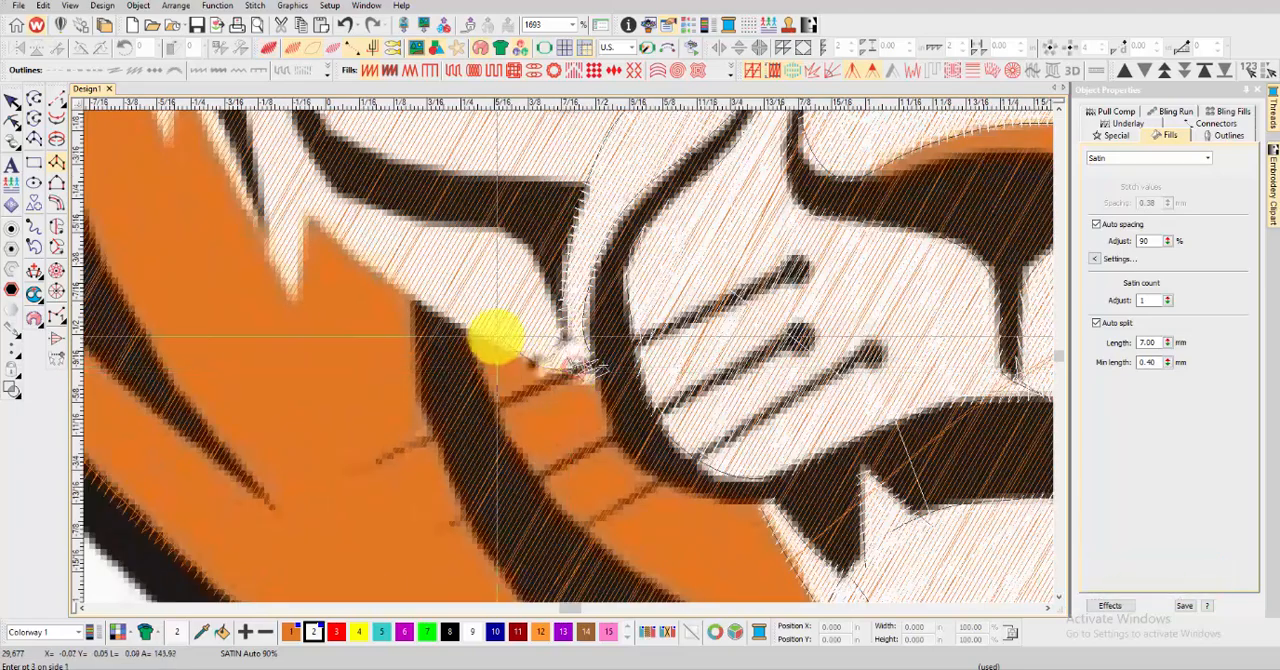
right_click(506, 230)
right_click(387, 280)
right_click(428, 220)
right_click(326, 229)
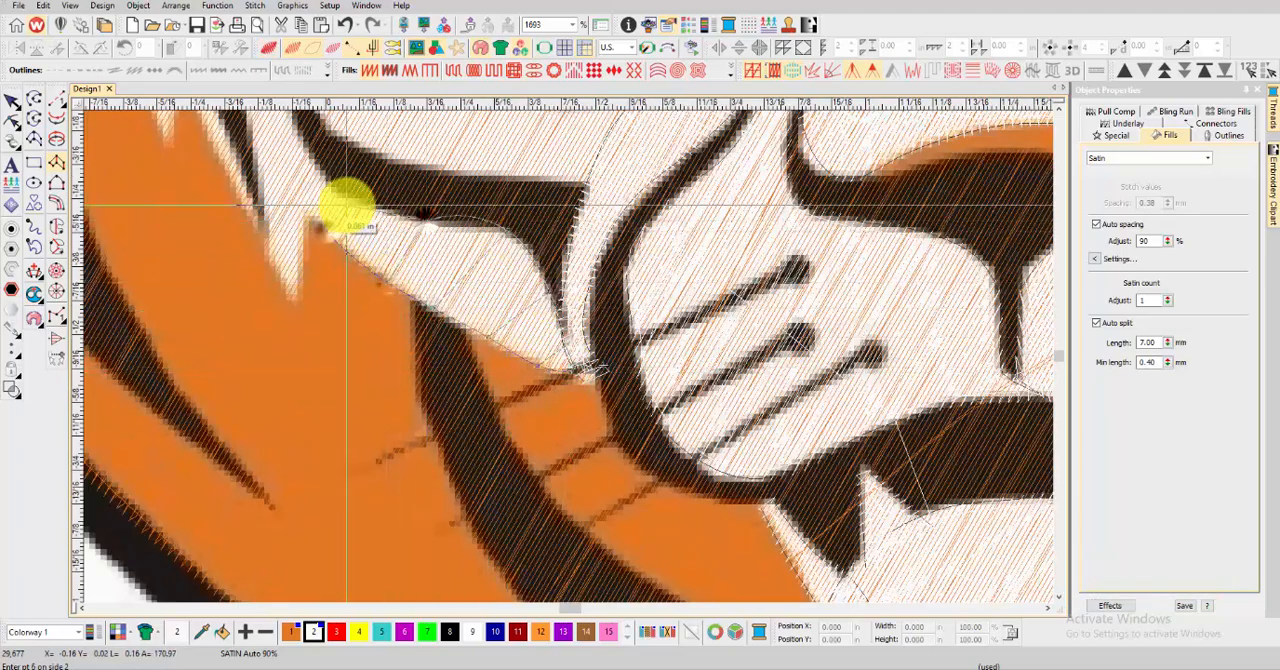
right_click(346, 202)
scroll(316, 190, down, 1)
scroll(560, 354, up, 1)
key(Return)
key(t)
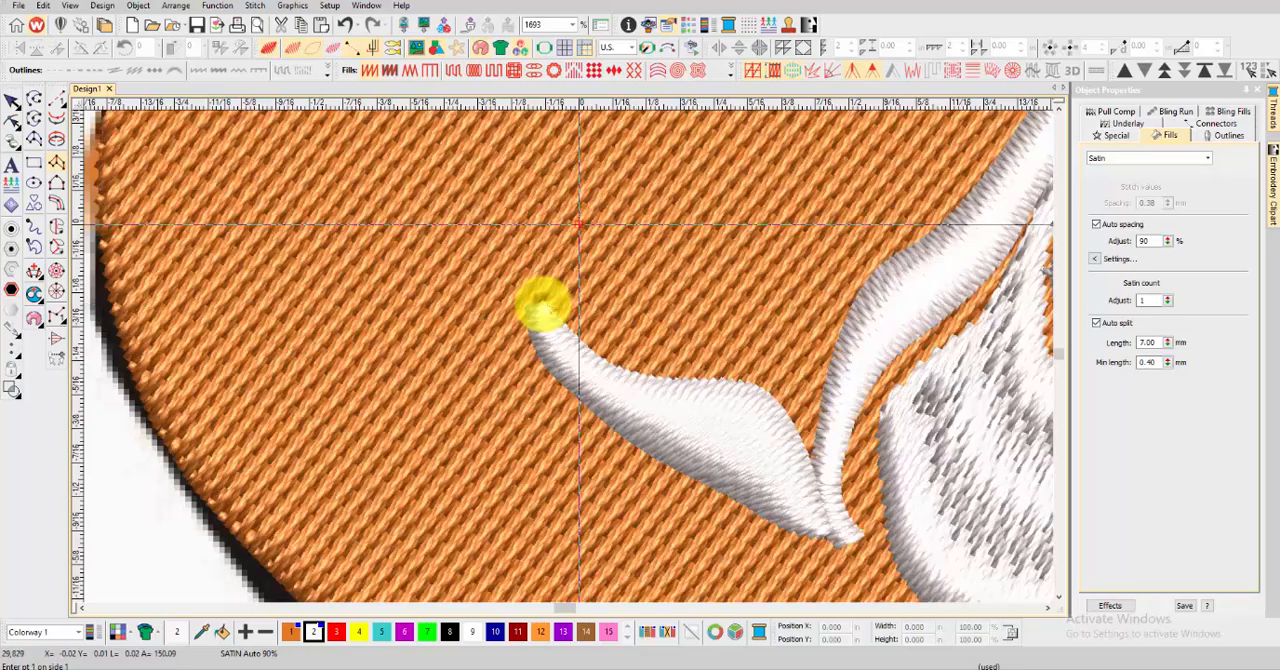
scroll(543, 302, down, 7)
scroll(690, 305, up, 1)
key(t)
Digitize a satin column from the left cheek's pointed fur tip up beside the short dark stripe and check it in TrueView
scroll(456, 428, up, 6)
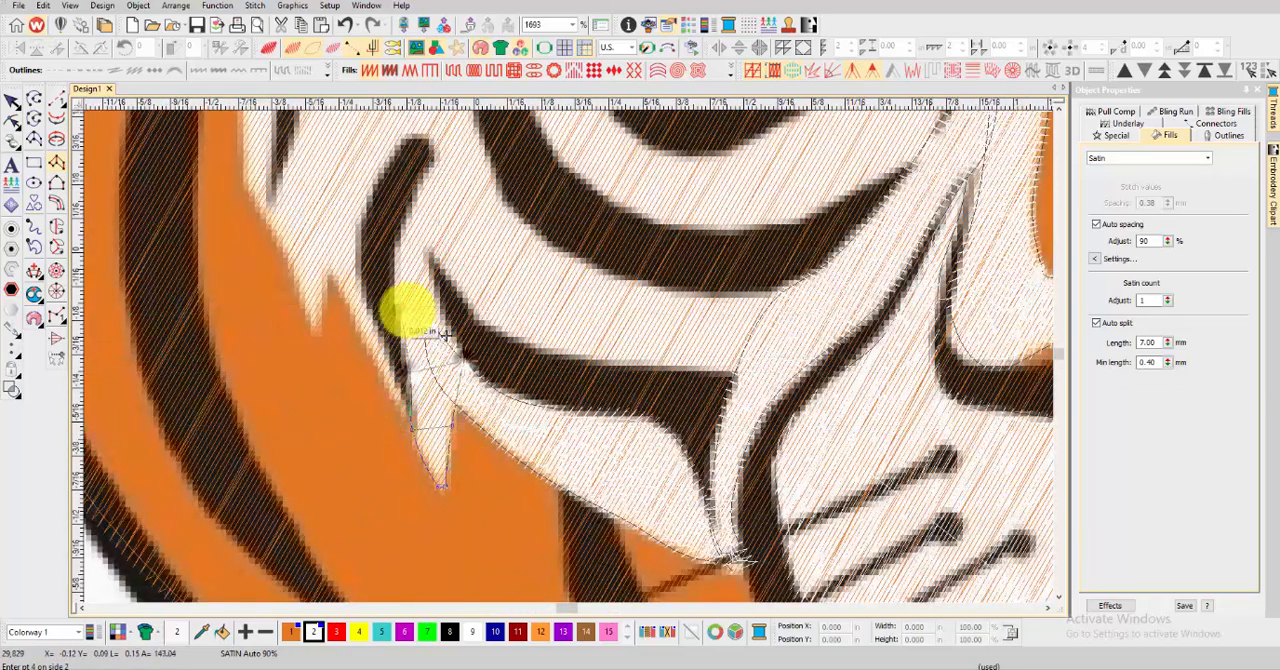
right_click(417, 210)
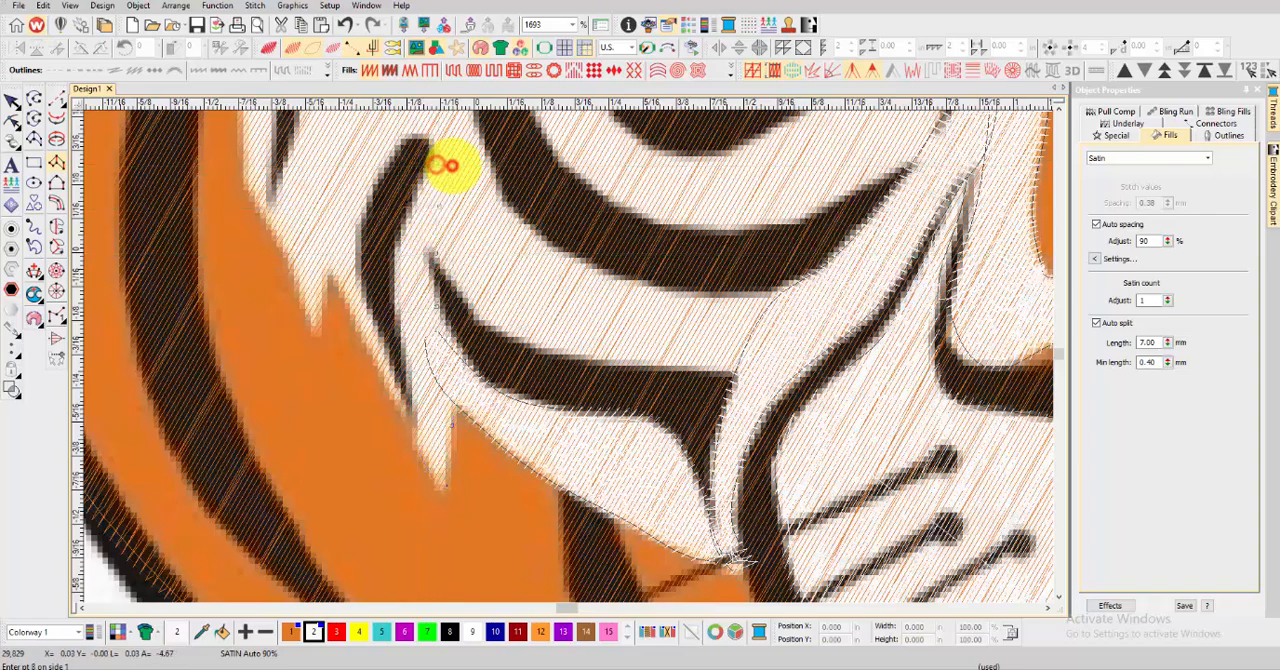
key(Return)
key(space)
key(t)
scroll(526, 208, down, 1)
key(t)
scroll(618, 383, up, 1)
click(696, 474)
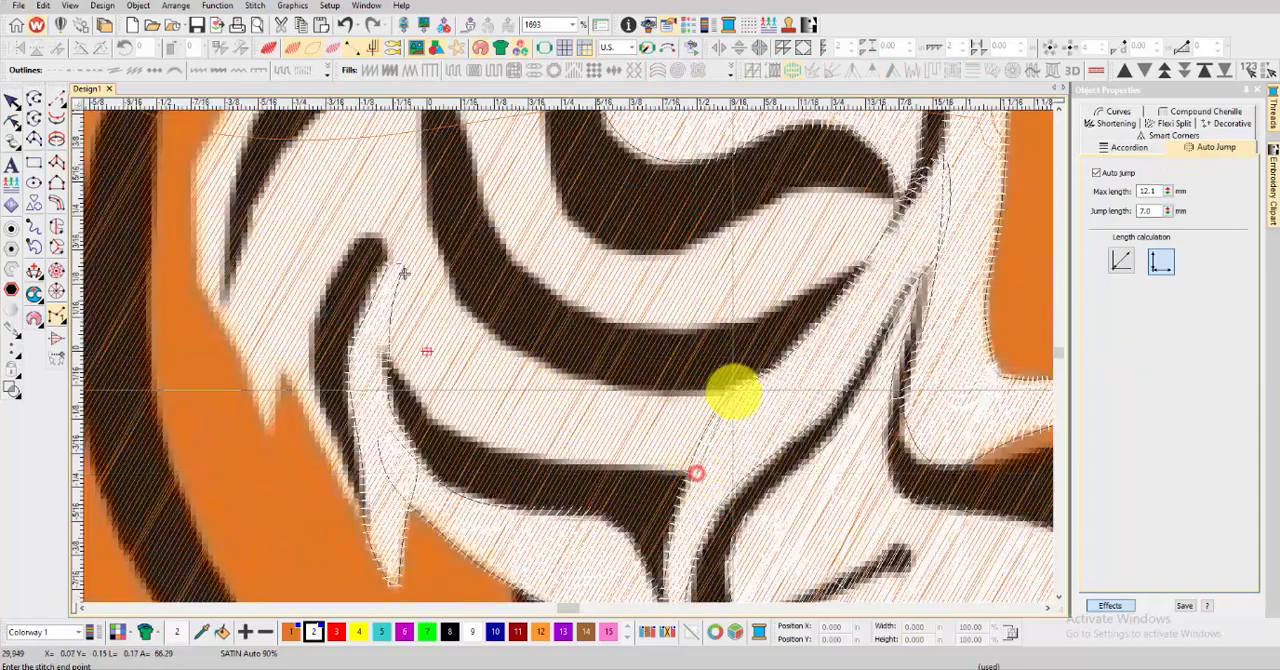
click(56, 228)
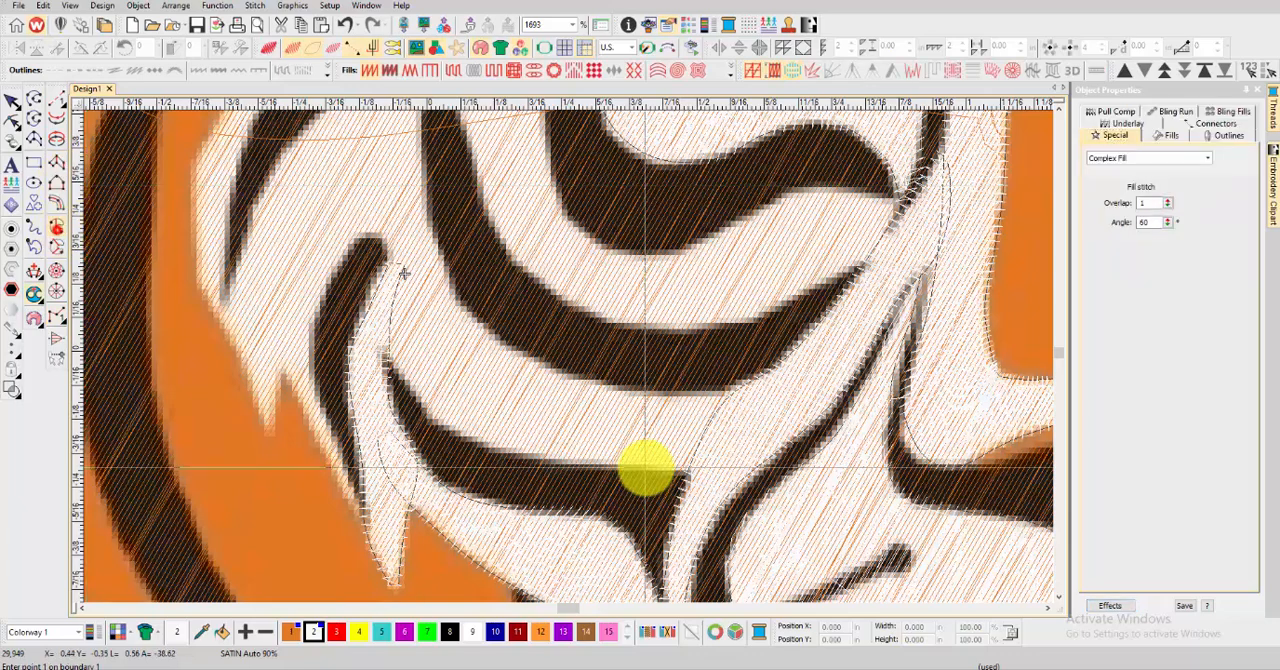
click(694, 467)
click(737, 392)
Digitize a satin column between the left cheek's two lower dark stripes, ending above the short outer stripe, and check it in TrueView
click(56, 162)
click(690, 472)
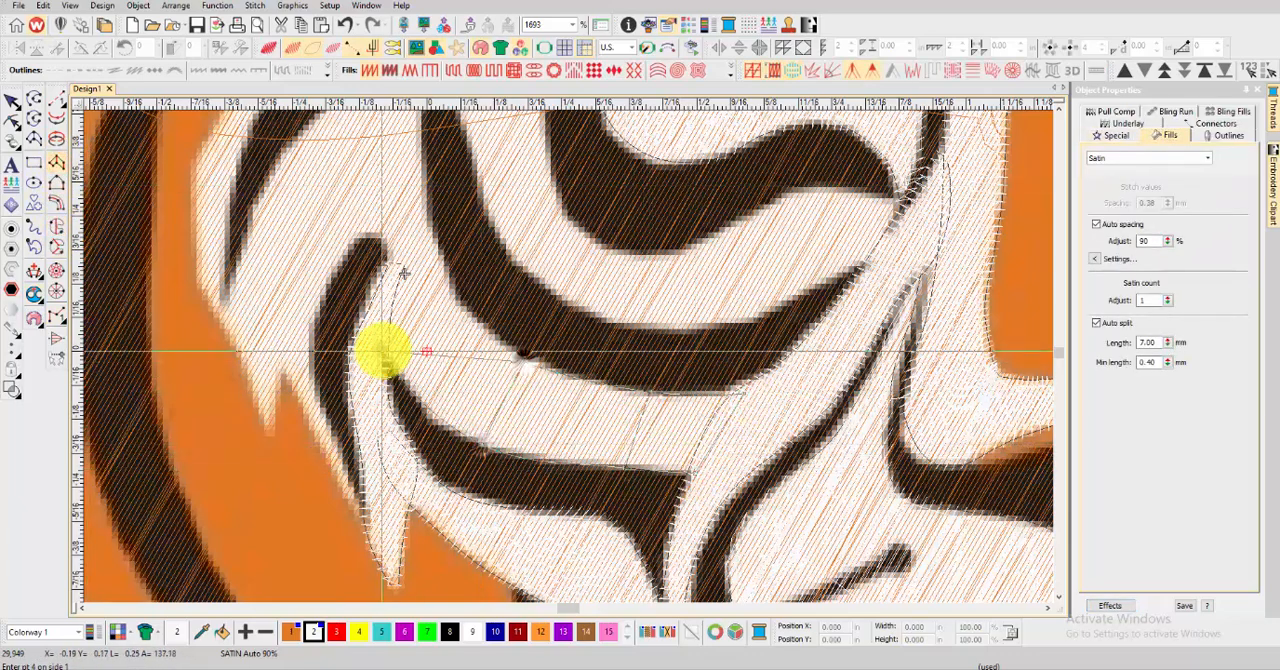
click(422, 227)
scroll(423, 226, down, 1)
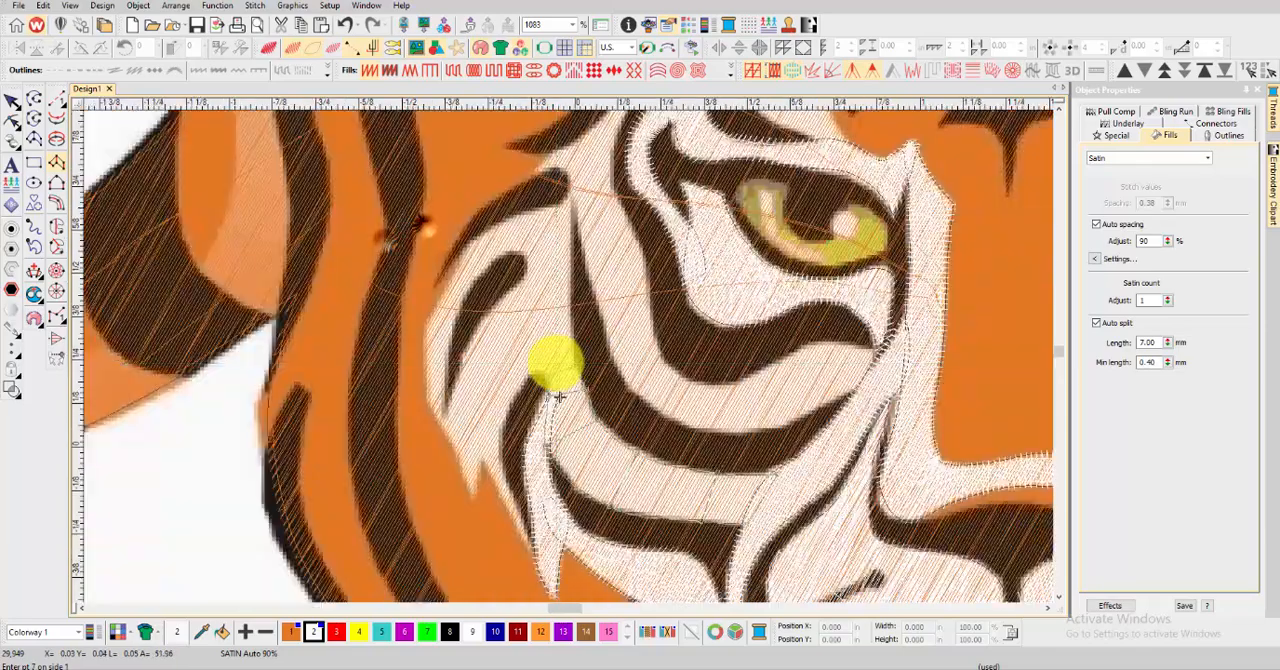
scroll(554, 357, up, 1)
click(535, 340)
key(Return)
scroll(571, 286, up, 2)
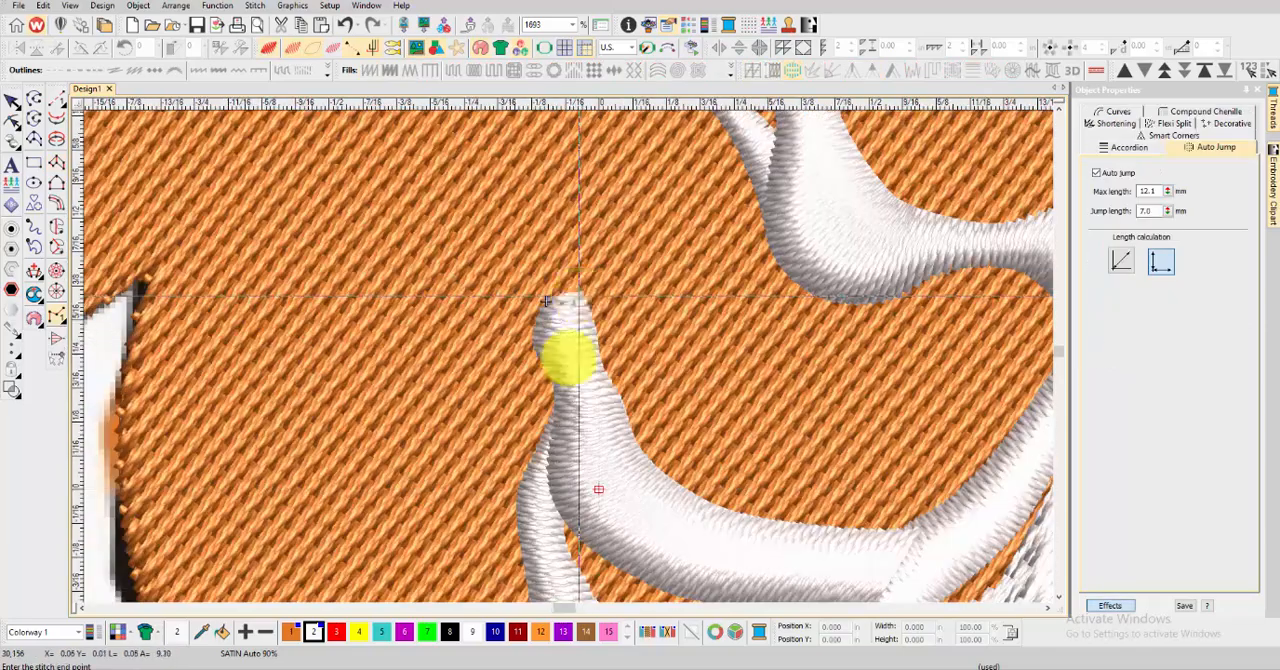
scroll(563, 357, down, 3)
Digitize a thin satin column along the outer side of the left cheek's short dark stripe and check it in TrueView
scroll(560, 363, up, 2)
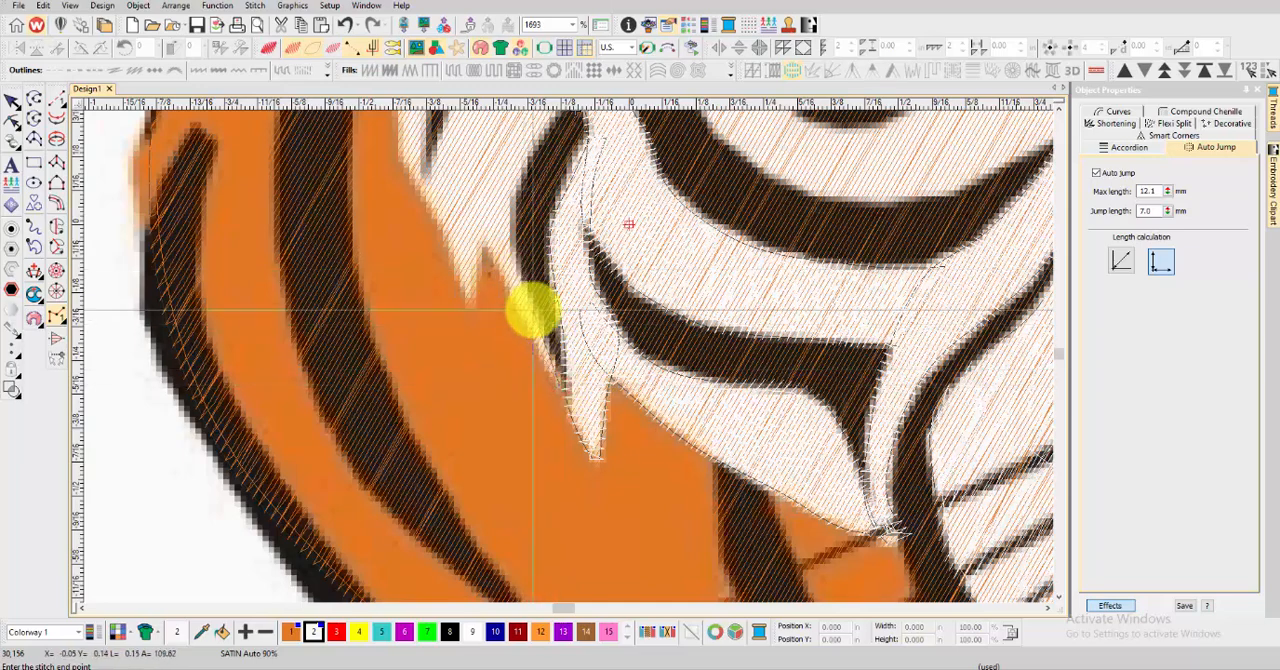
key(Return)
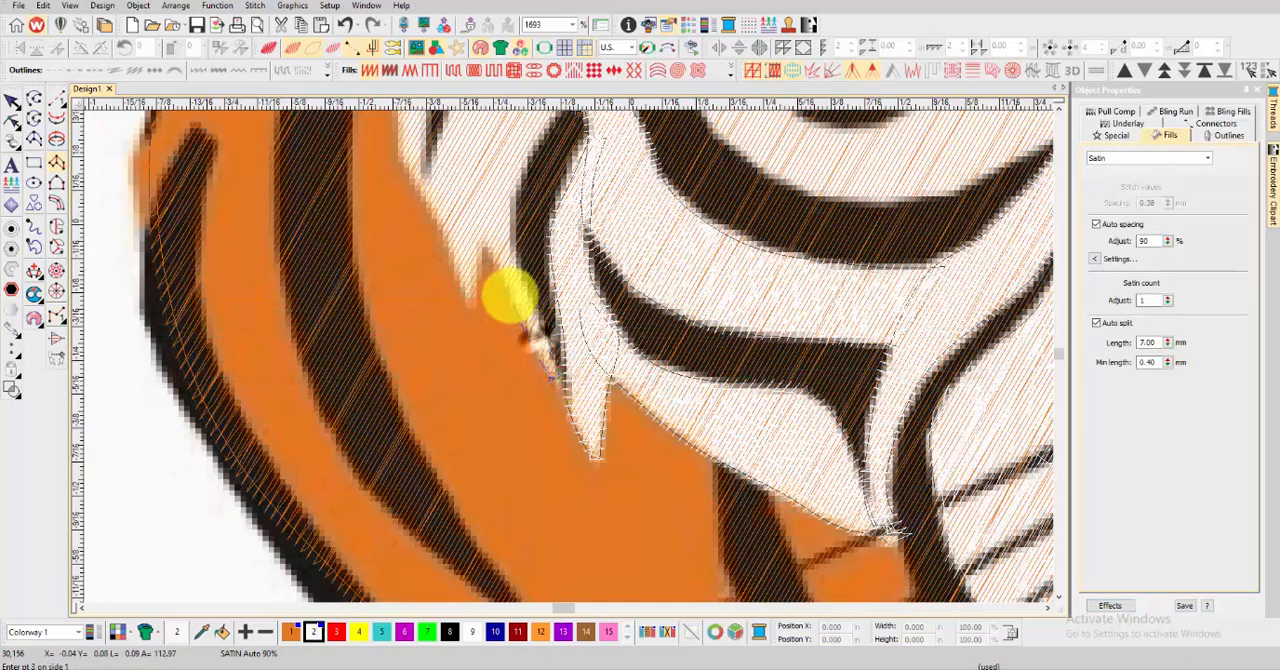
click(499, 192)
key(Return)
scroll(500, 194, down, 2)
key(t)
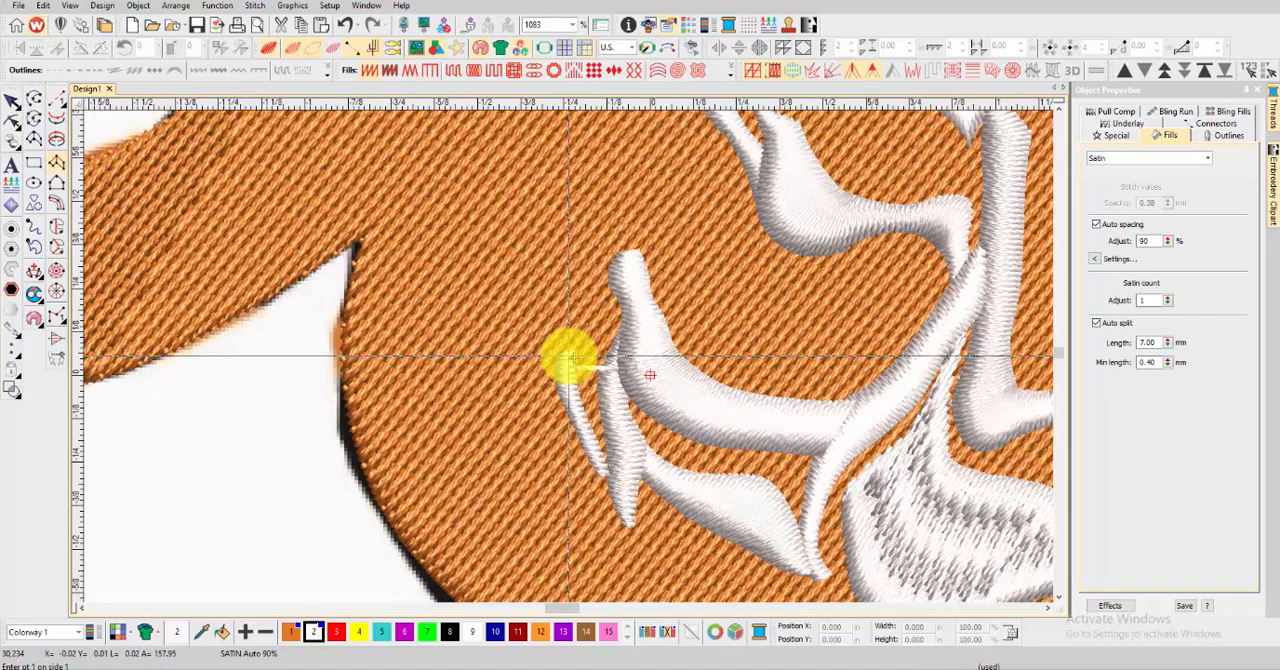
key(t)
Digitize the left cheek's outer fur as a satin column curving around the hook-shaped dark stripe and review the stitches
scroll(568, 356, up, 2)
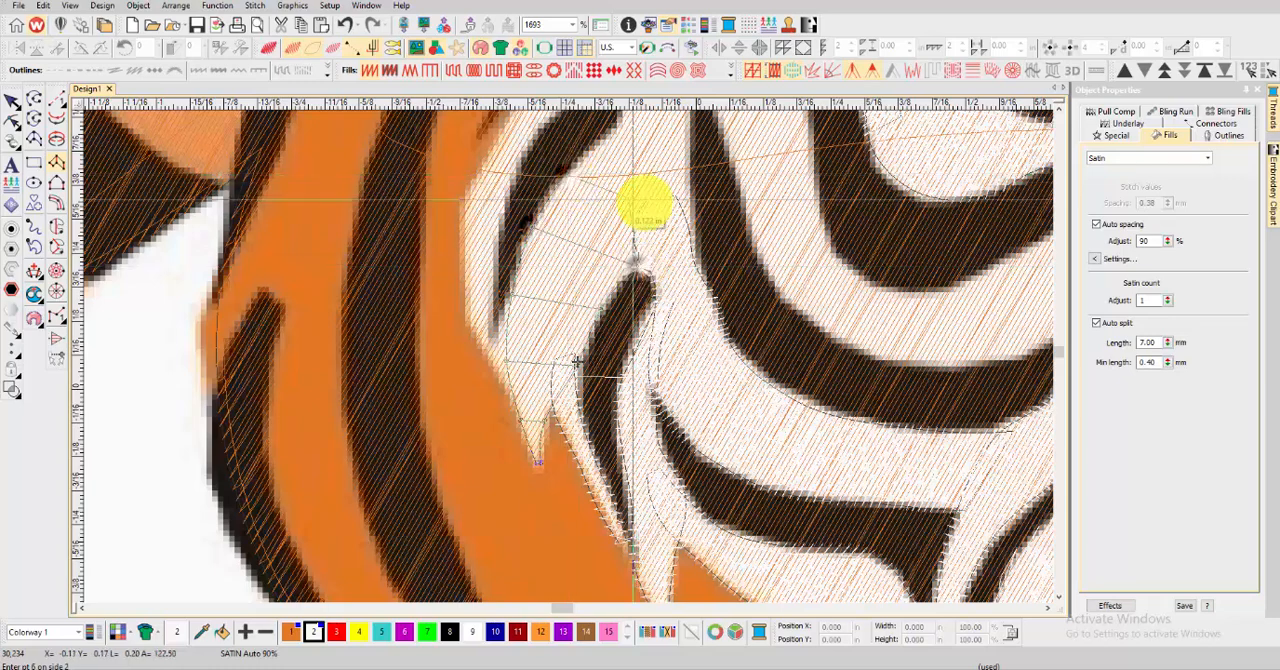
click(645, 205)
scroll(645, 205, down, 2)
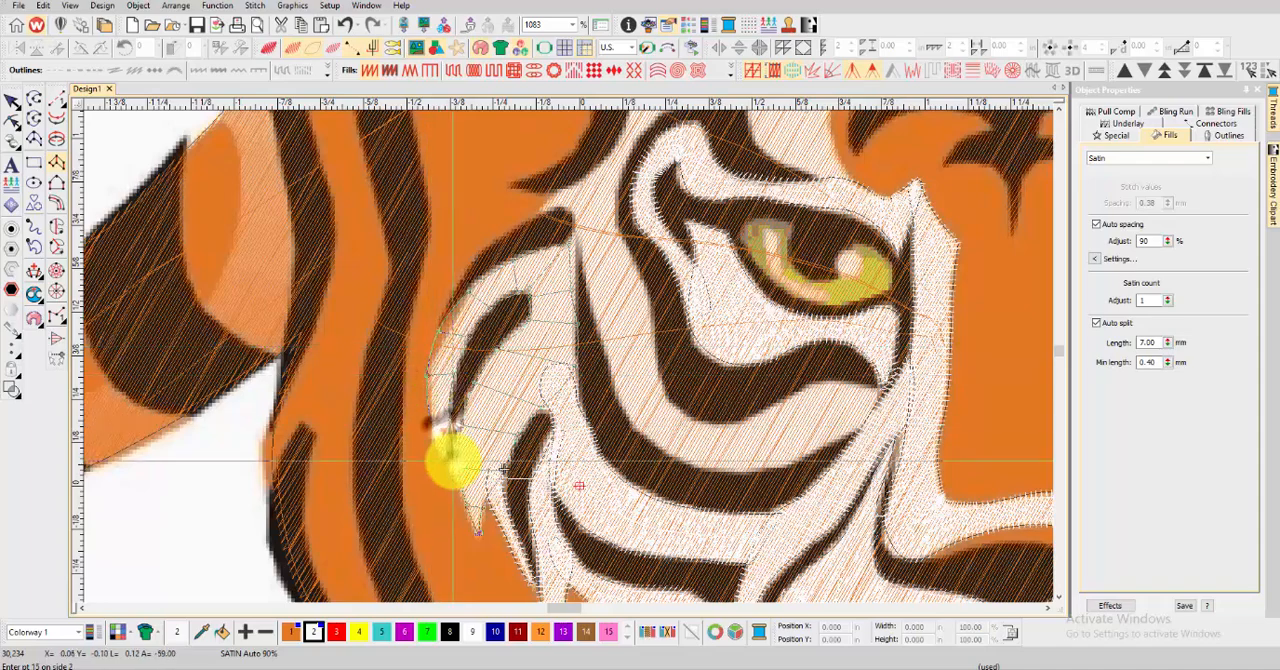
click(453, 464)
key(t)
scroll(500, 410, down, 2)
key(t)
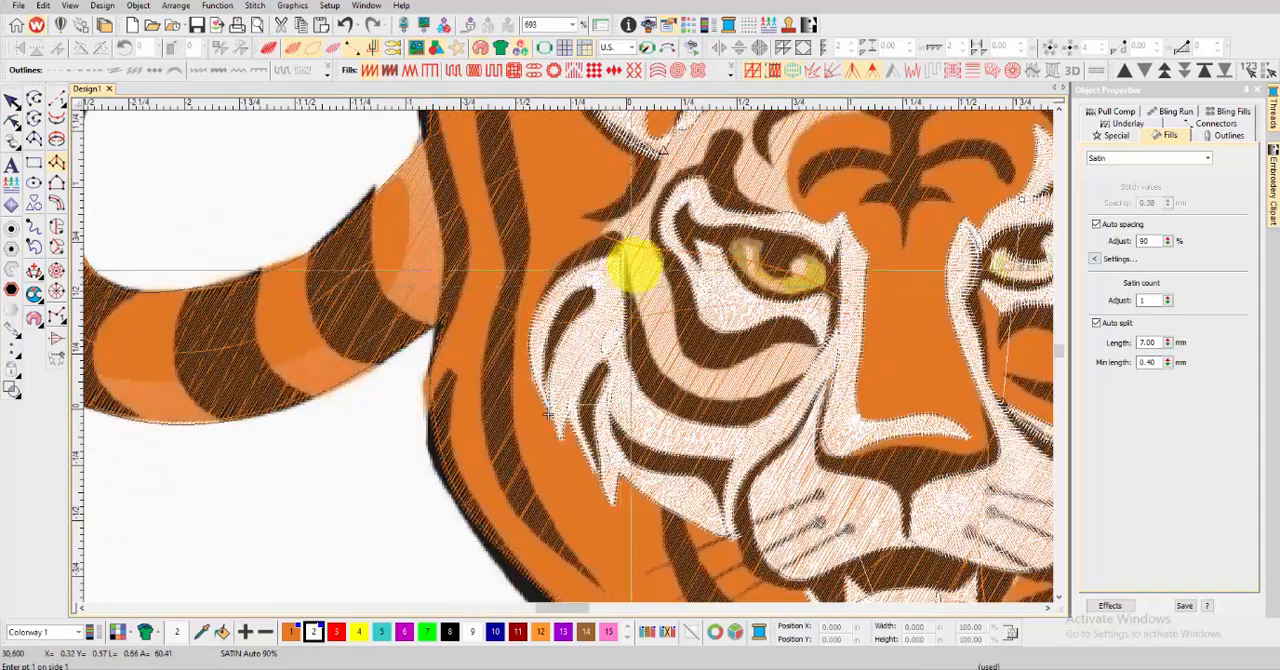
scroll(632, 262, up, 2)
key(t)
scroll(648, 423, down, 2)
key(t)
Trace a satin column between the two dark stripes below the left eye, from its inner end up past the brow's outer side
scroll(586, 394, up, 3)
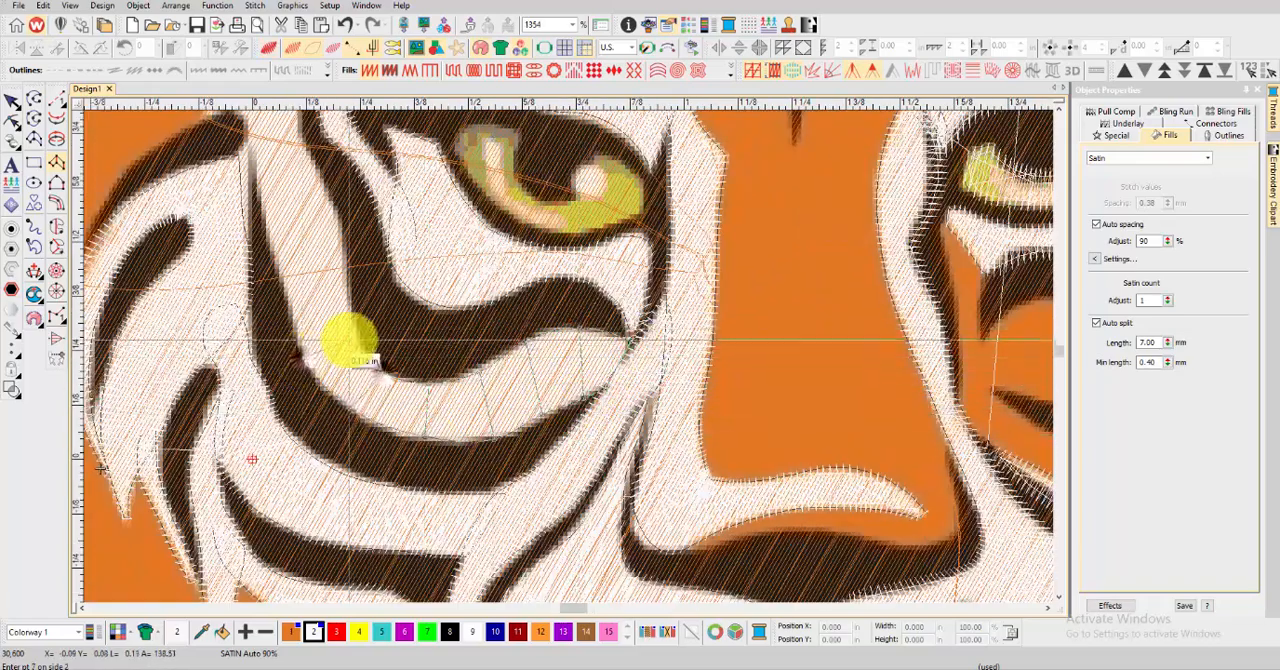
click(345, 271)
scroll(312, 210, up, 1)
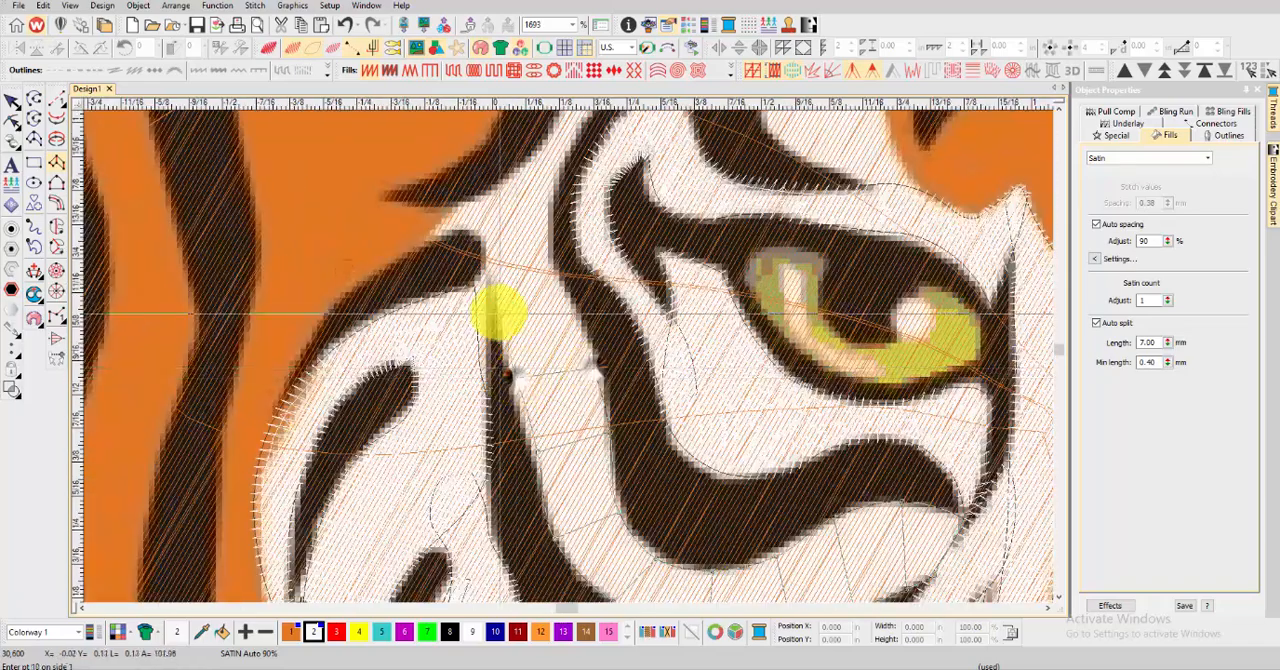
click(546, 252)
scroll(540, 245, down, 1)
scroll(568, 345, up, 1)
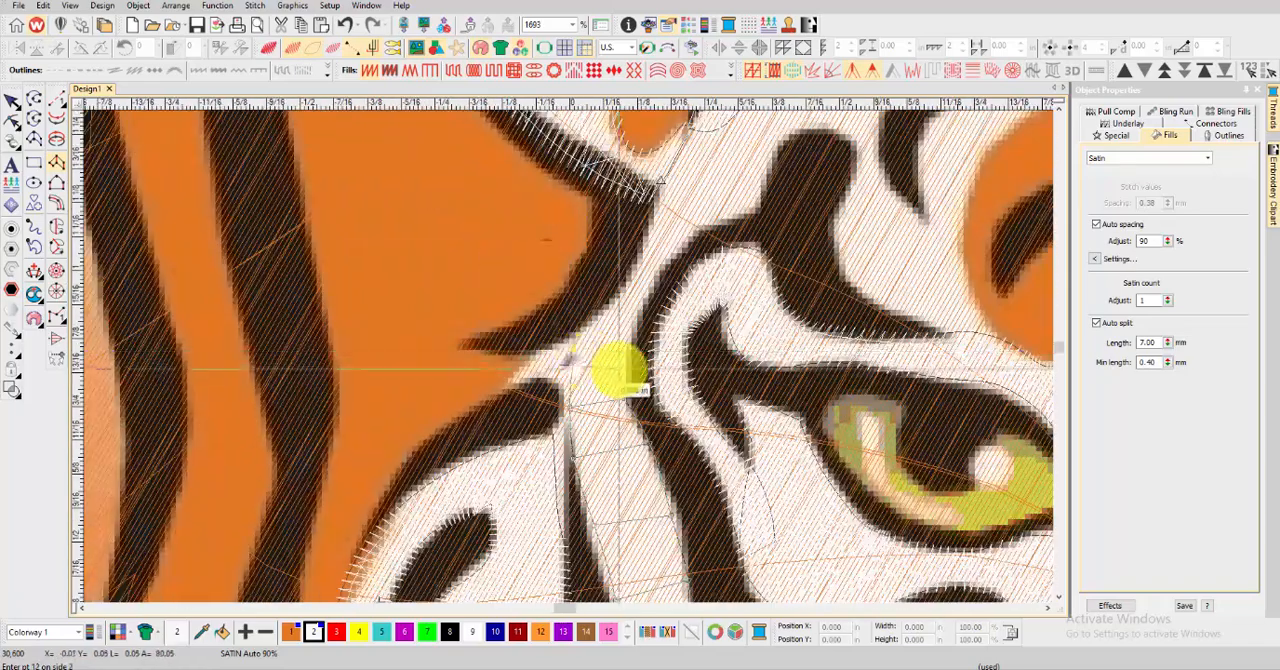
click(636, 254)
click(658, 258)
Continue the satin column past the left ear's base to the forehead's white tip, generate its stitches and check it in TrueView
scroll(656, 255, down, 3)
scroll(582, 349, up, 4)
click(522, 349)
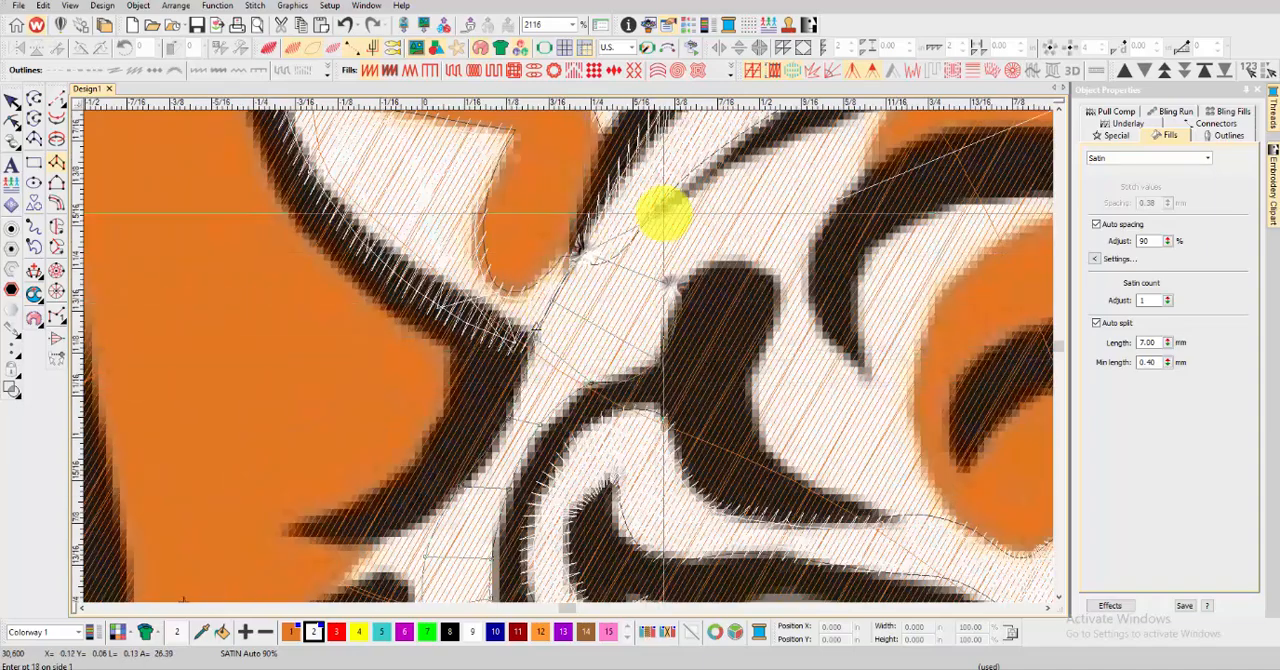
click(663, 213)
scroll(663, 213, down, 2)
scroll(549, 268, up, 3)
click(640, 214)
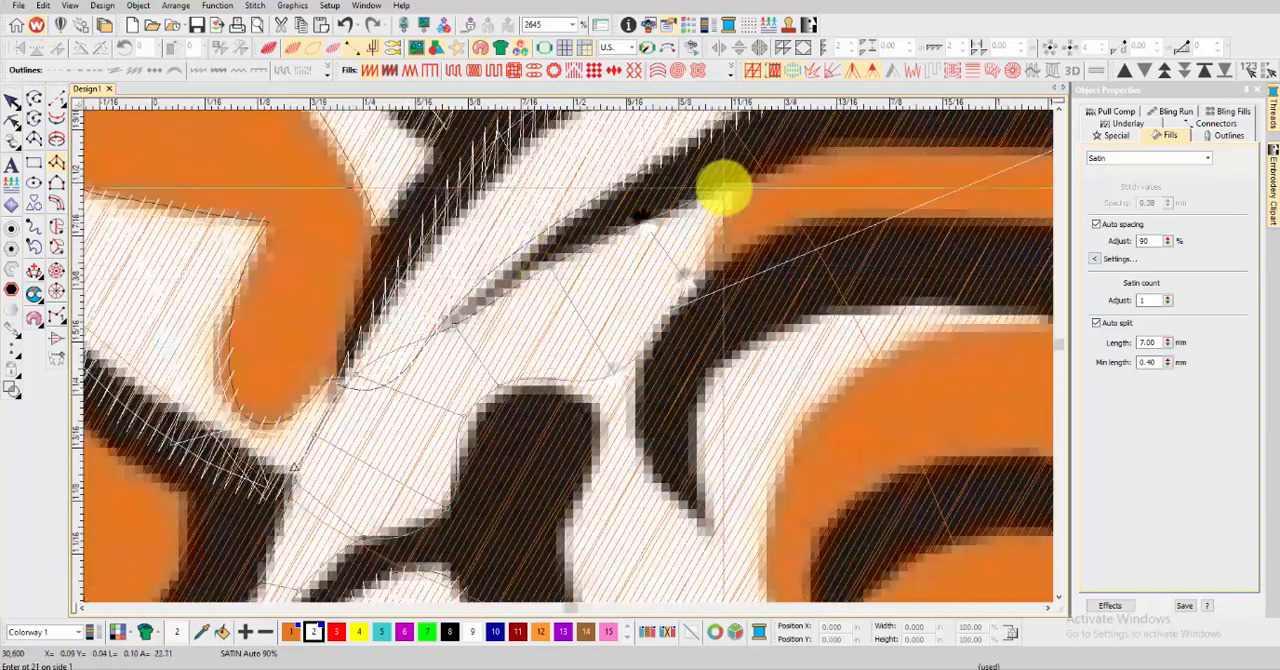
key(Return)
scroll(570, 355, down, 9)
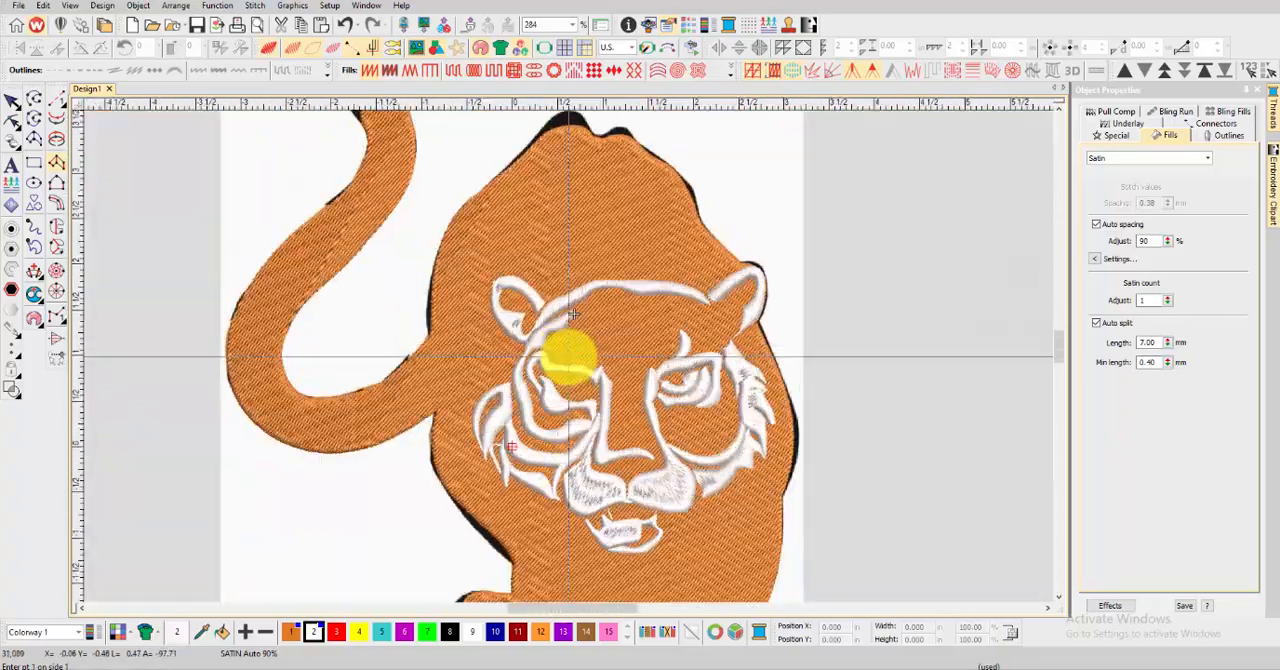
Digitize a satin column along the inner side of the dark brow mark above the left eye
scroll(572, 355, up, 8)
click(566, 295)
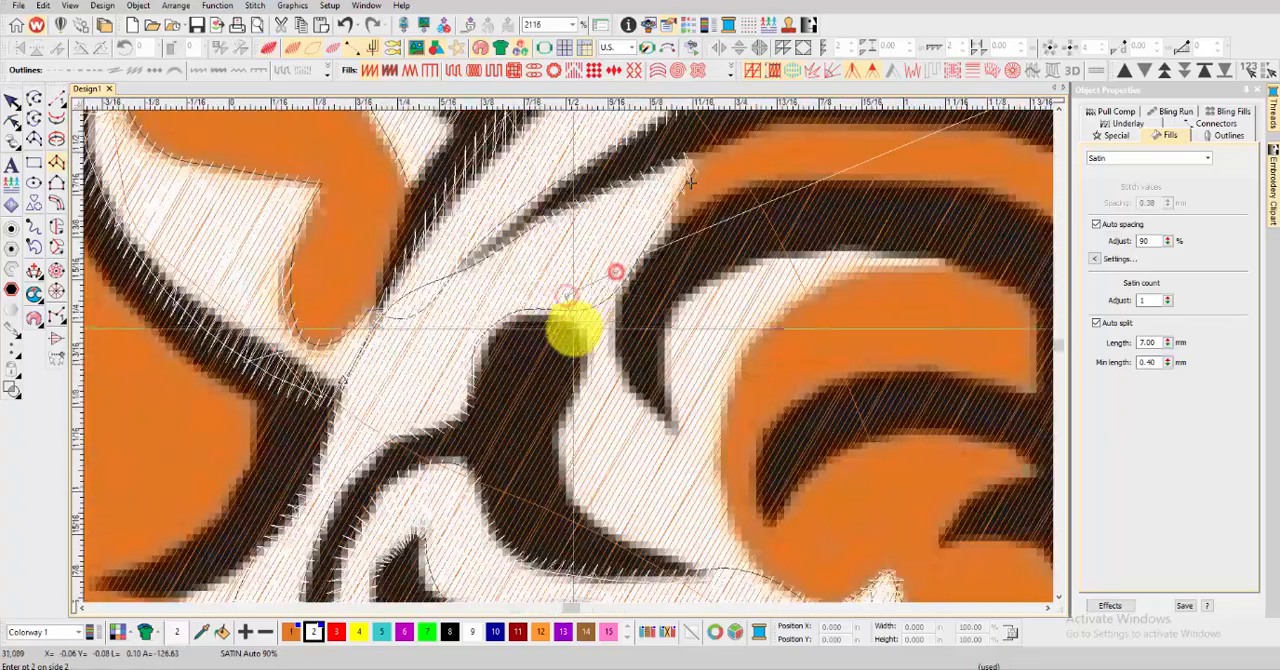
click(569, 491)
click(669, 433)
Digitize a satin column along the curved white edge of the orange forehead patch above the left eye and check it in TrueView
scroll(670, 434, down, 1)
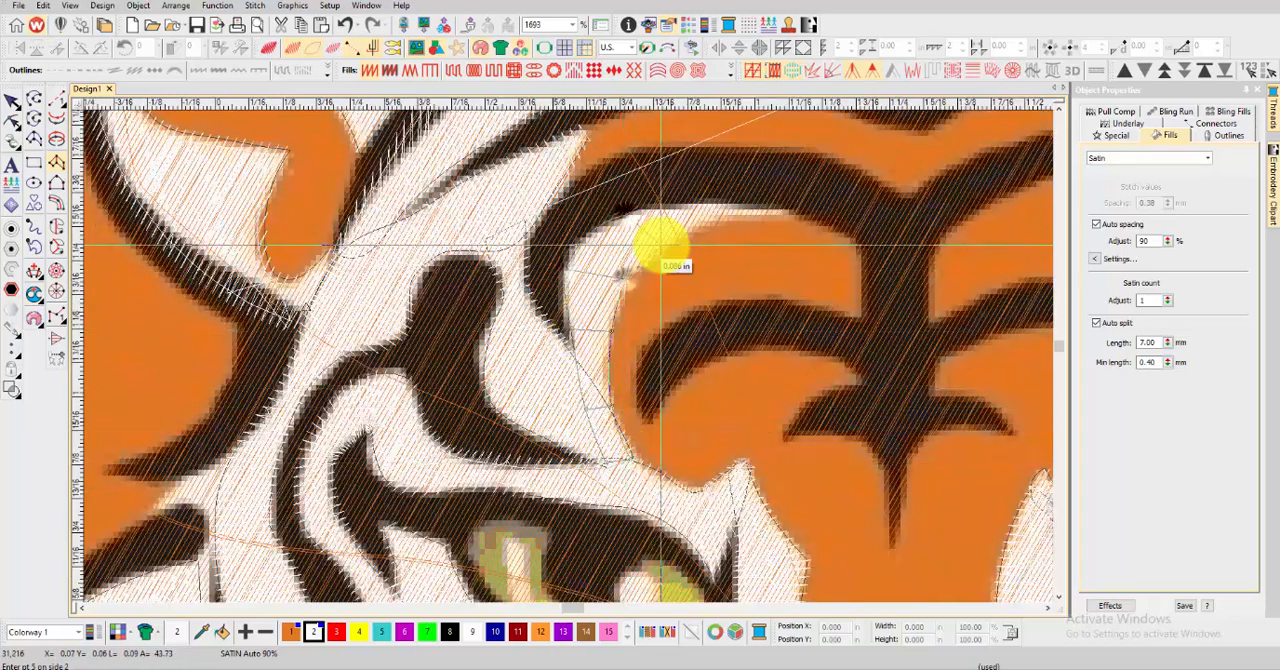
scroll(560, 410, down, 10)
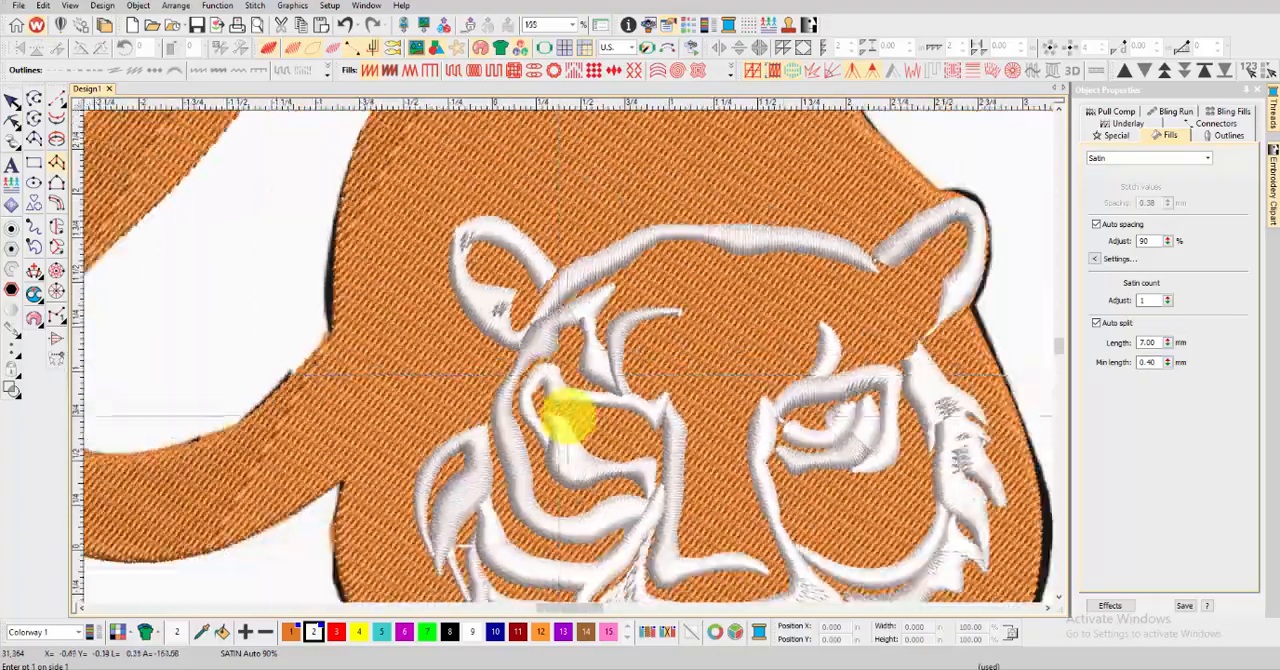
scroll(566, 350, up, 6)
scroll(508, 388, down, 2)
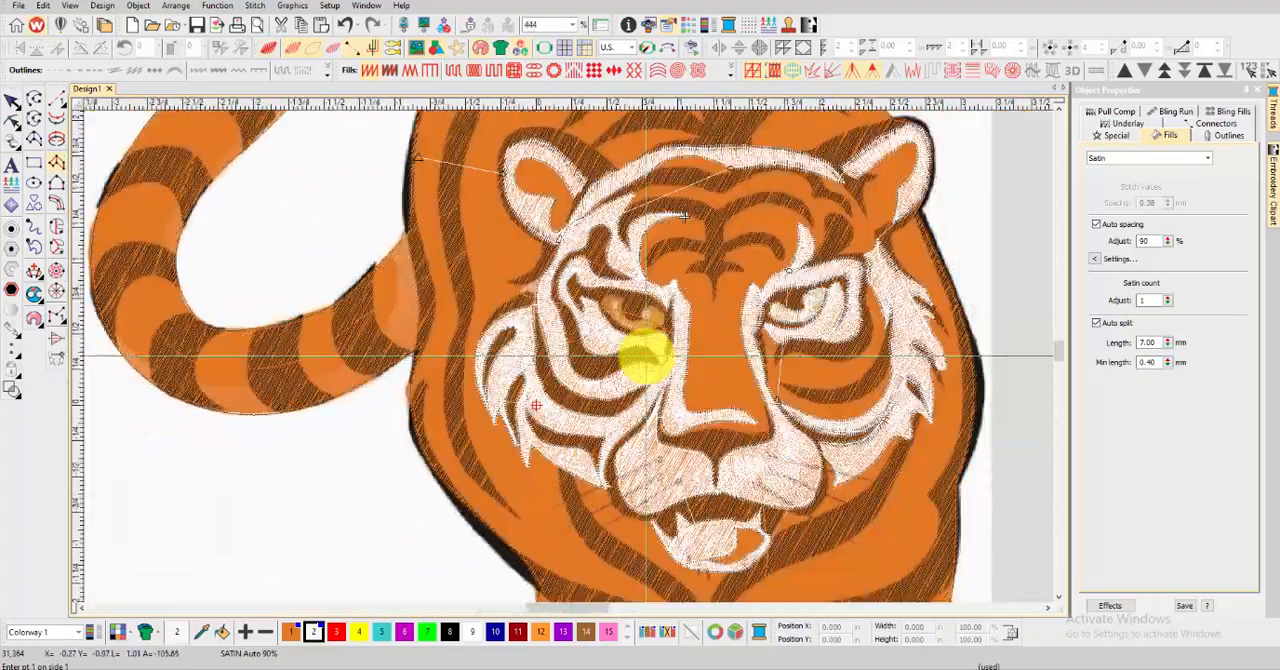
Trace a satin column around the left eye's iris from its upper outer corner down along the lower lid
scroll(640, 313, up, 7)
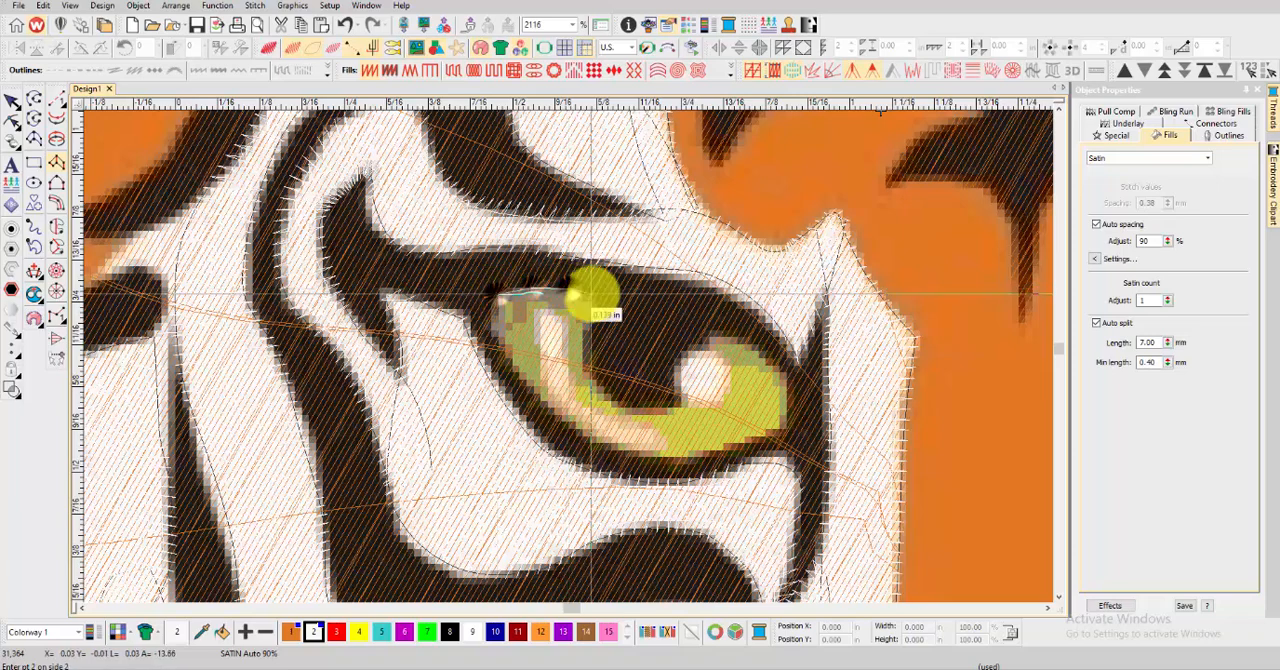
right_click(592, 325)
right_click(552, 405)
right_click(592, 385)
right_click(616, 450)
right_click(627, 411)
right_click(683, 457)
right_click(660, 406)
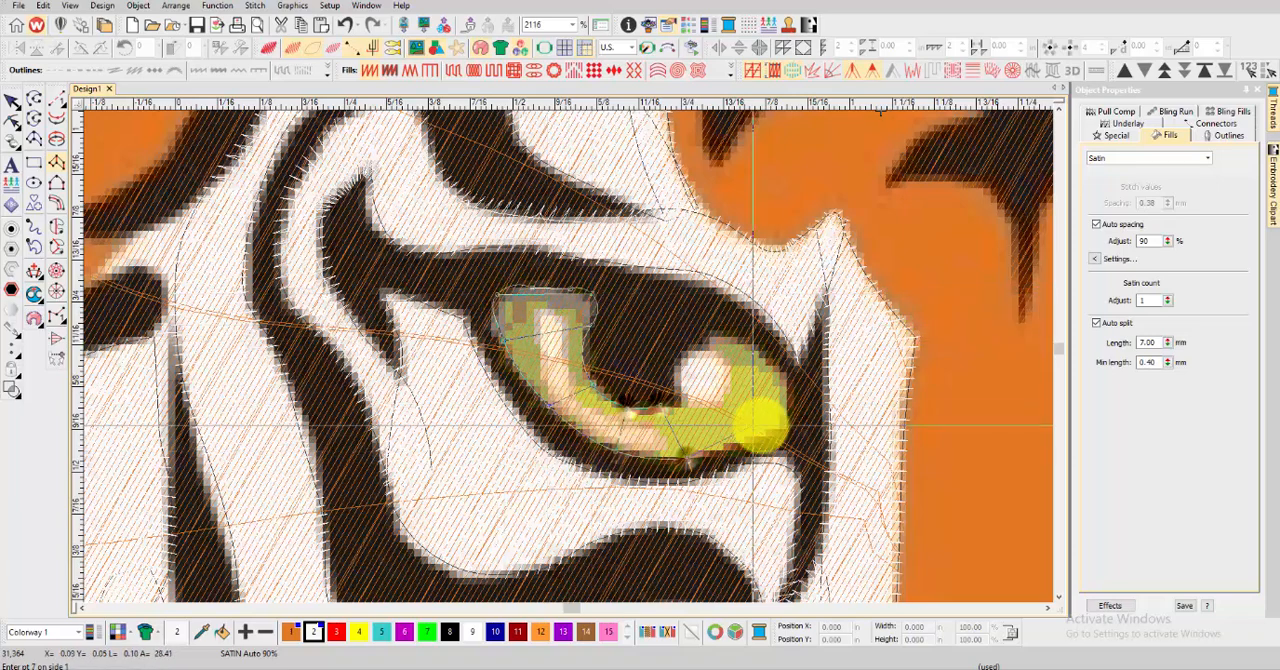
Continue the left eye's iris column around the inner corner to the highlight, generate its stitches and check the whole face
right_click(781, 430)
right_click(684, 397)
right_click(787, 386)
right_click(691, 383)
right_click(740, 341)
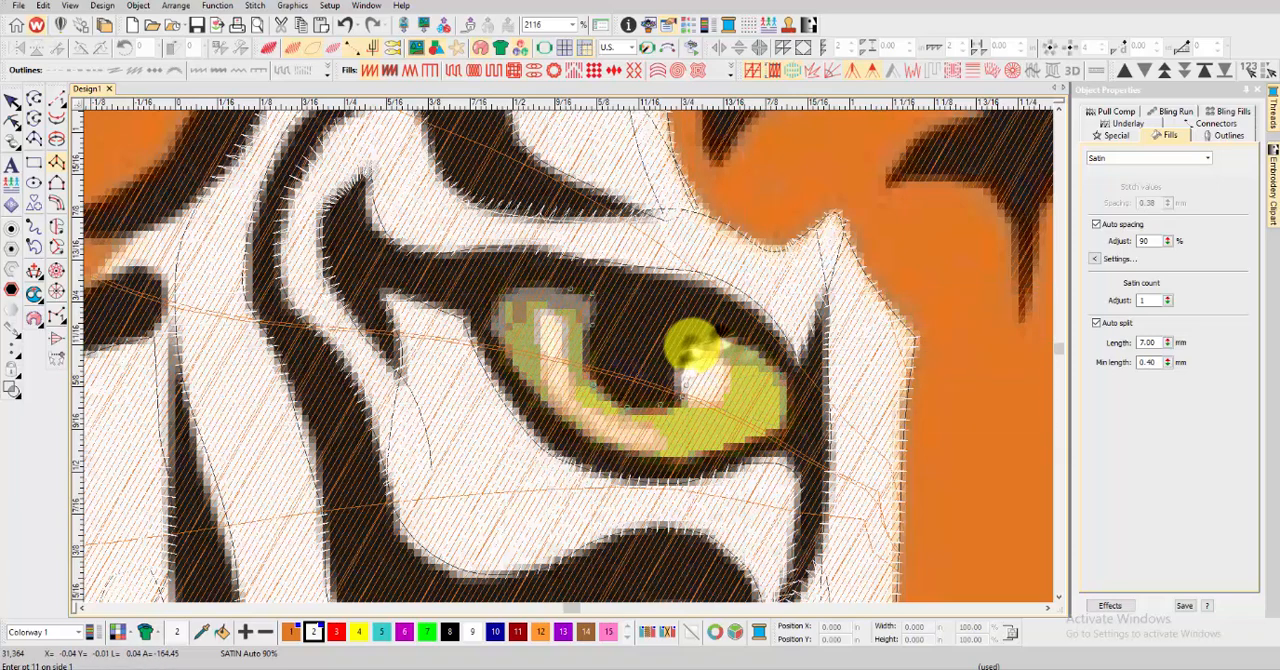
right_click(691, 346)
key(Return)
key(t)
scroll(577, 346, down, 1)
scroll(567, 357, down, 9)
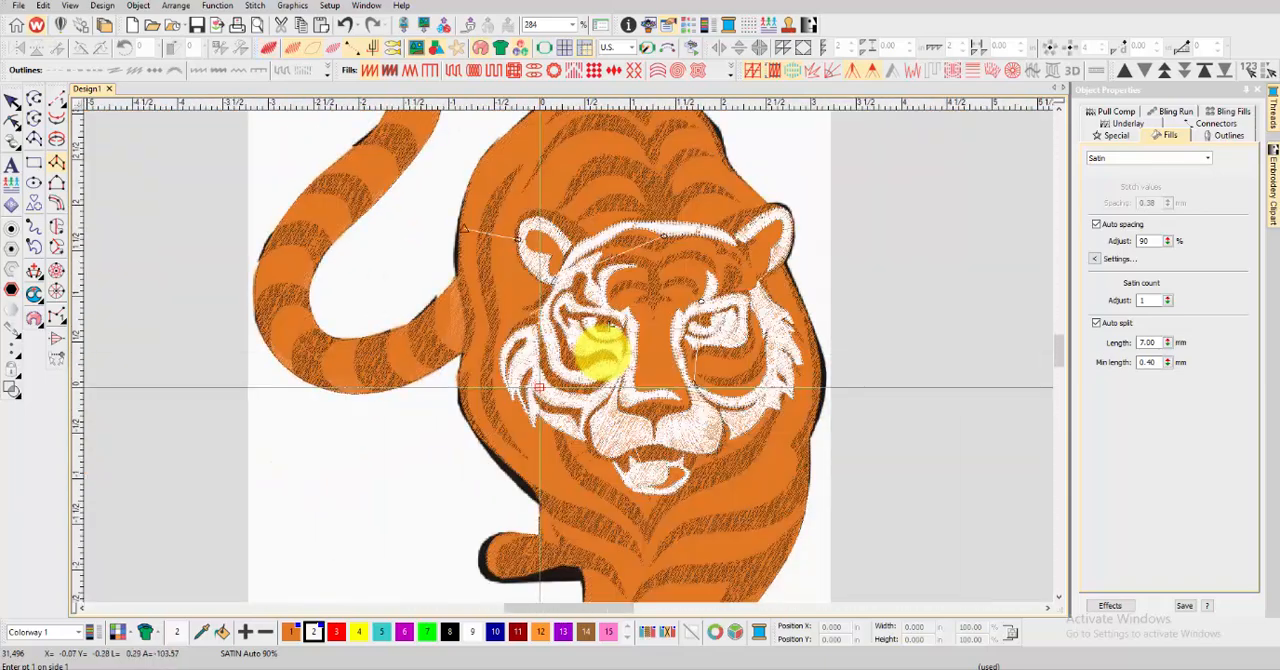
Sample the tiger's black stripe colour with Photoshop's foreground colour picker and switch back to the embroidery design
scroll(598, 345, down, 3)
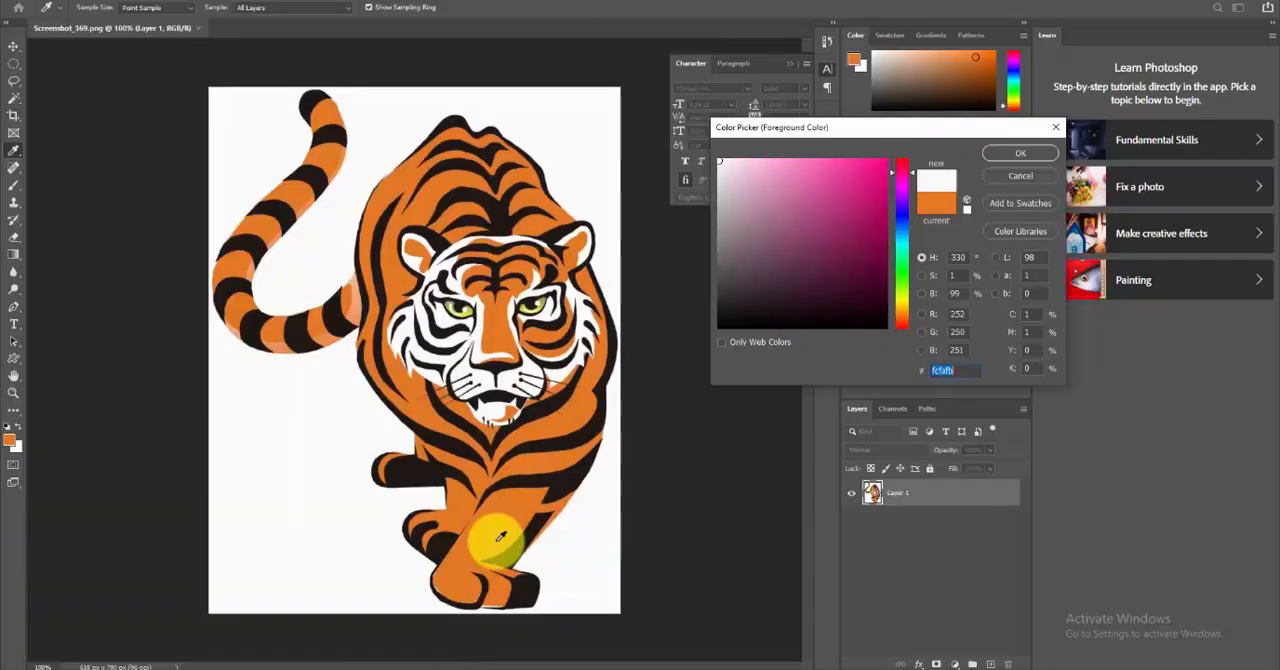
click(540, 408)
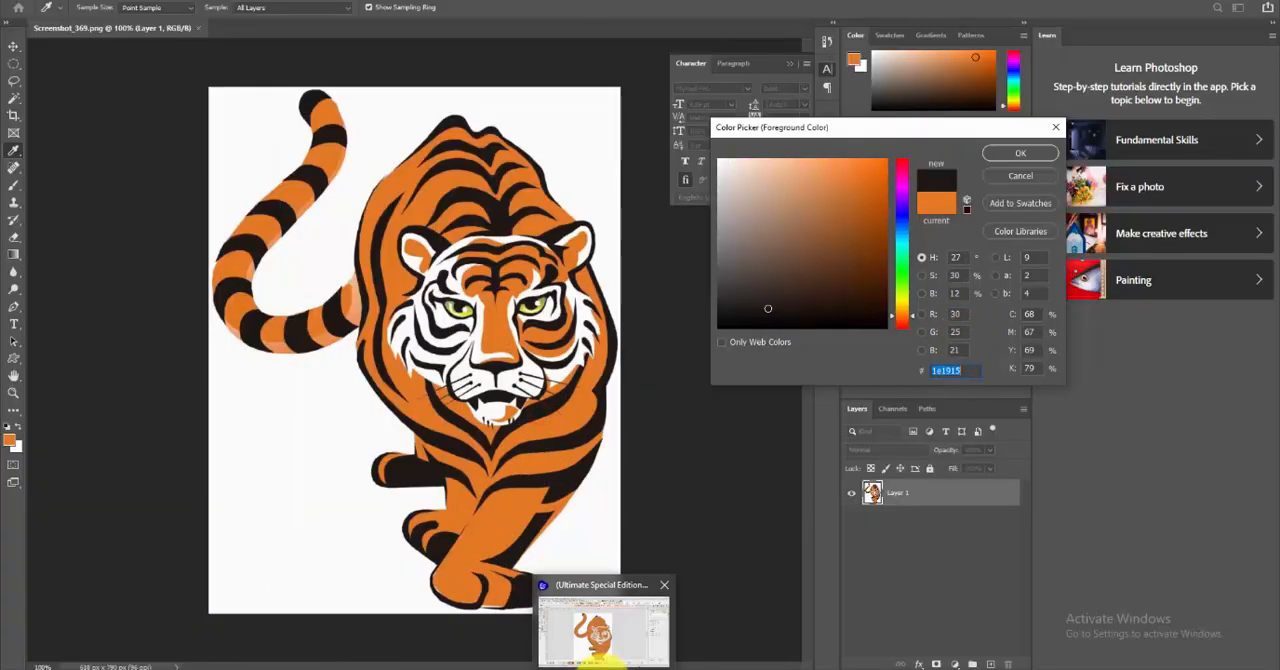
click(557, 570)
Redefine thread colour 3 as Red 30, Green 25, Blue 21 and make it the current colour
double_click(337, 632)
click(607, 411)
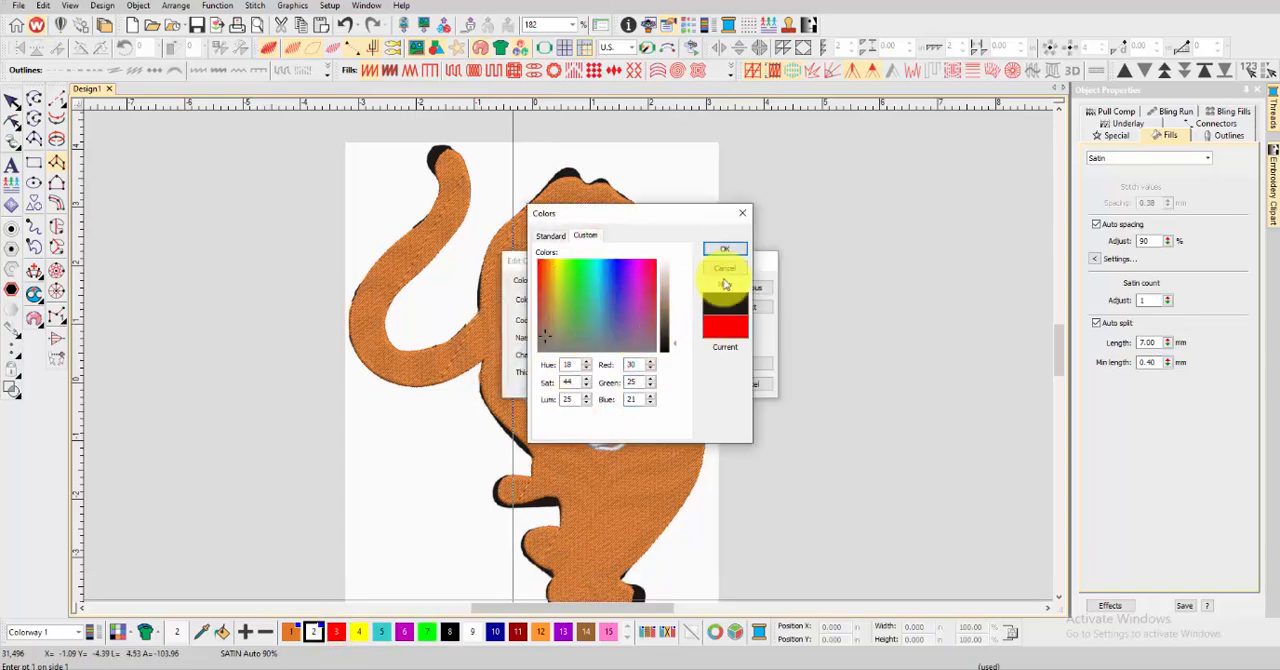
click(727, 248)
click(748, 363)
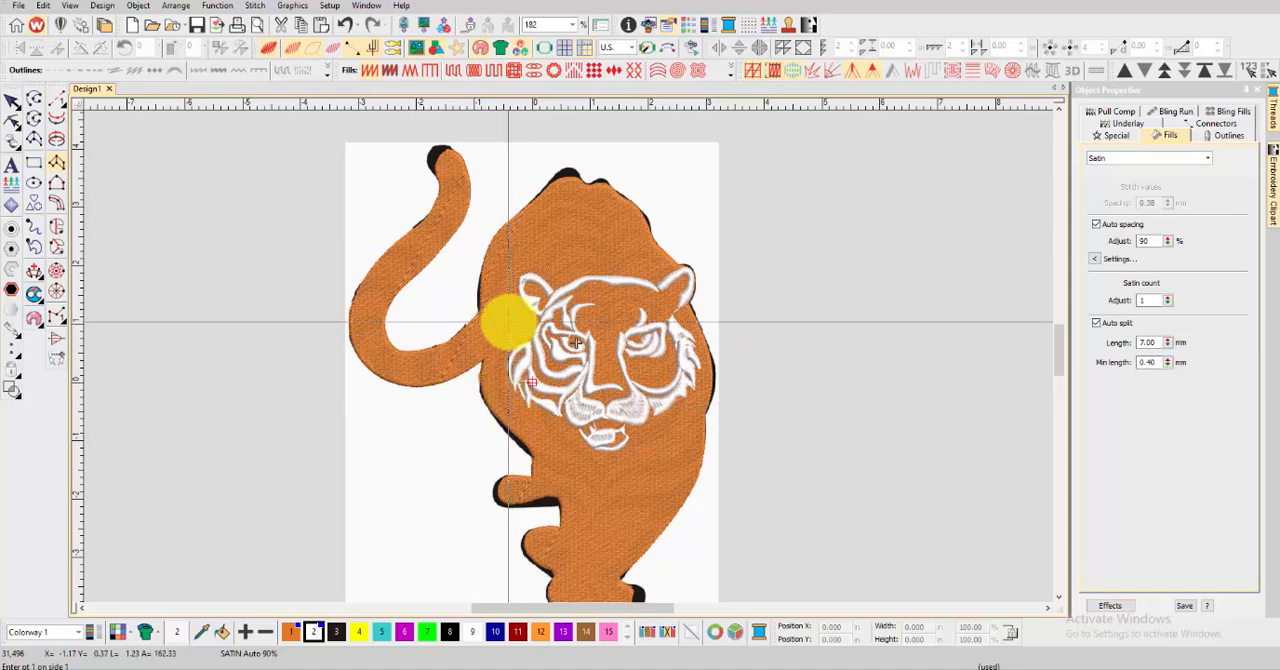
scroll(470, 183, up, 5)
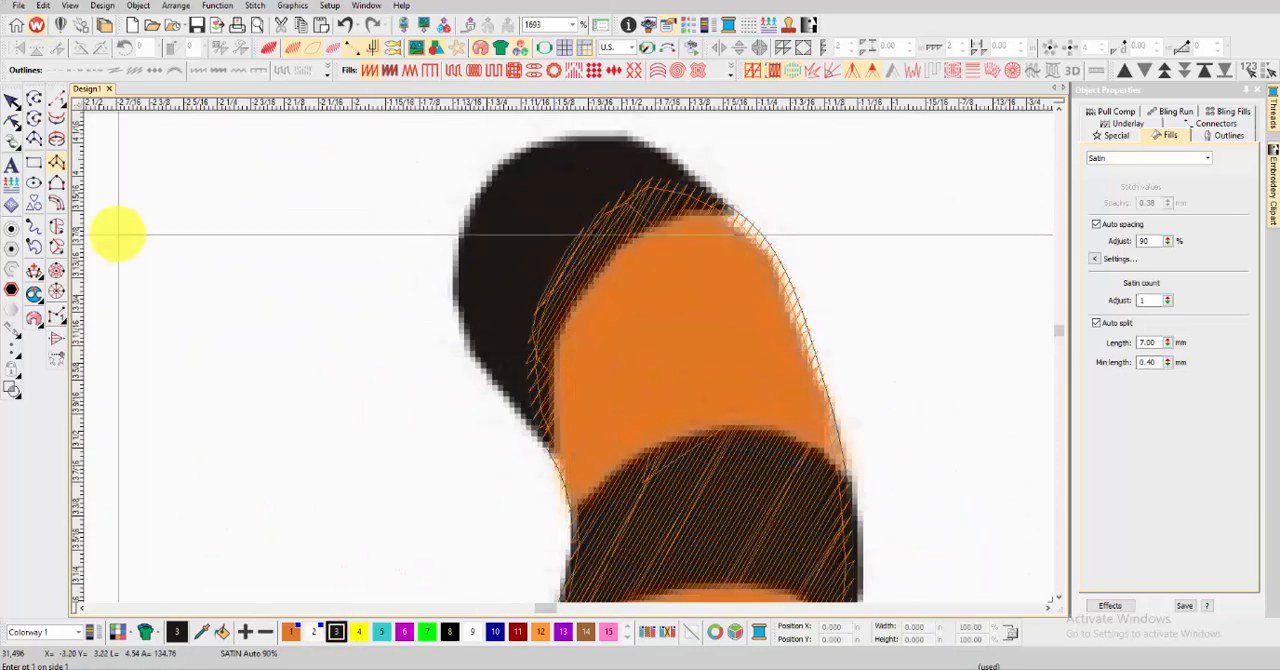
Trace a black satin column over the tail's tip from its upper right corner across the top, pairing points along both edges
click(726, 213)
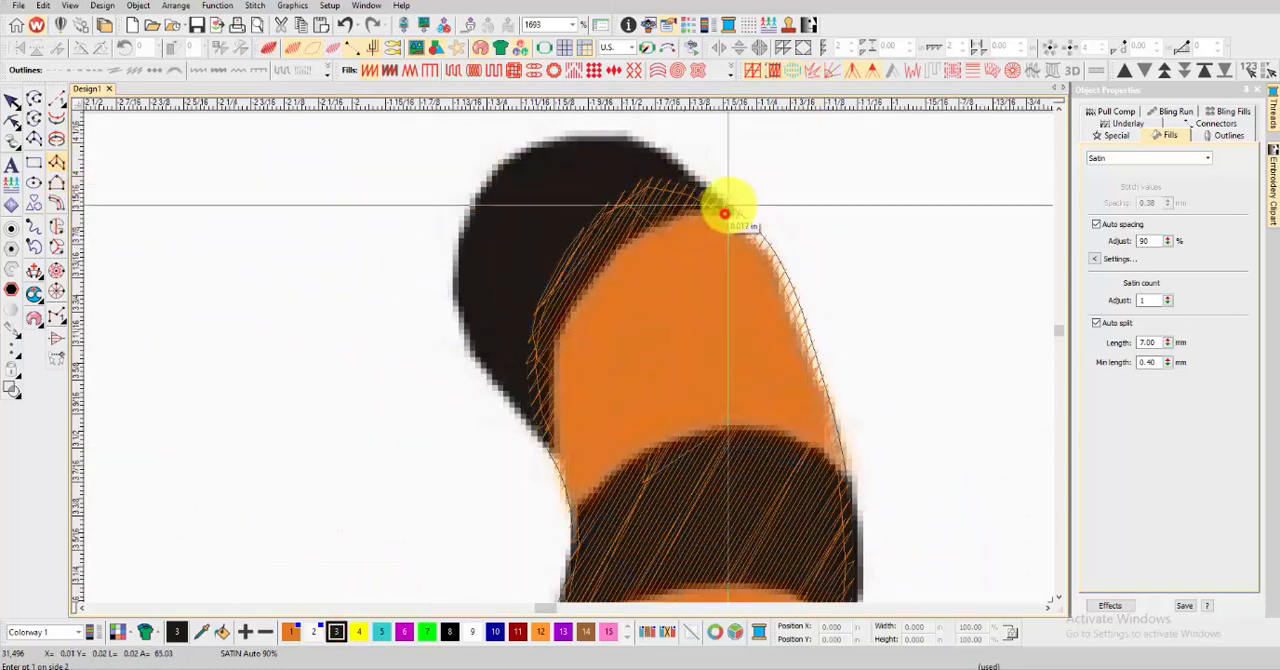
click(728, 205)
right_click(695, 213)
right_click(696, 168)
right_click(651, 230)
right_click(637, 138)
right_click(625, 240)
right_click(543, 142)
right_click(596, 270)
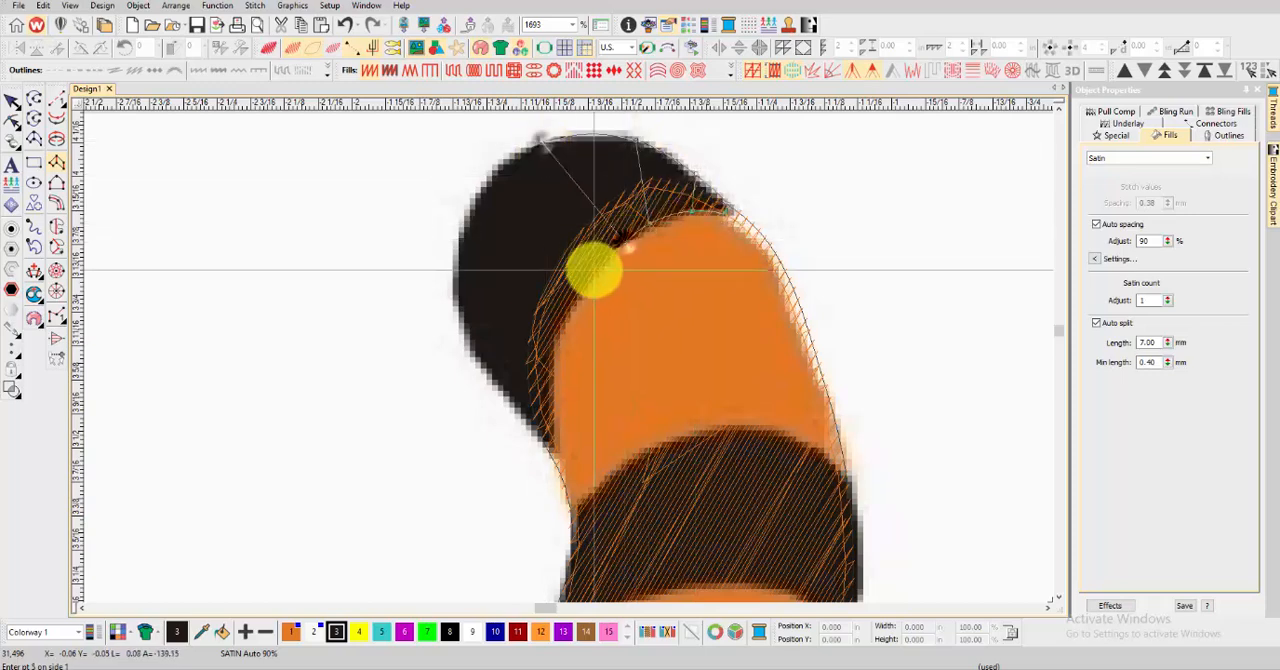
Continue the tail tip's satin column down its outer side to the lower point and generate the stitches
right_click(463, 213)
right_click(564, 312)
right_click(460, 305)
right_click(555, 357)
right_click(493, 376)
right_click(551, 419)
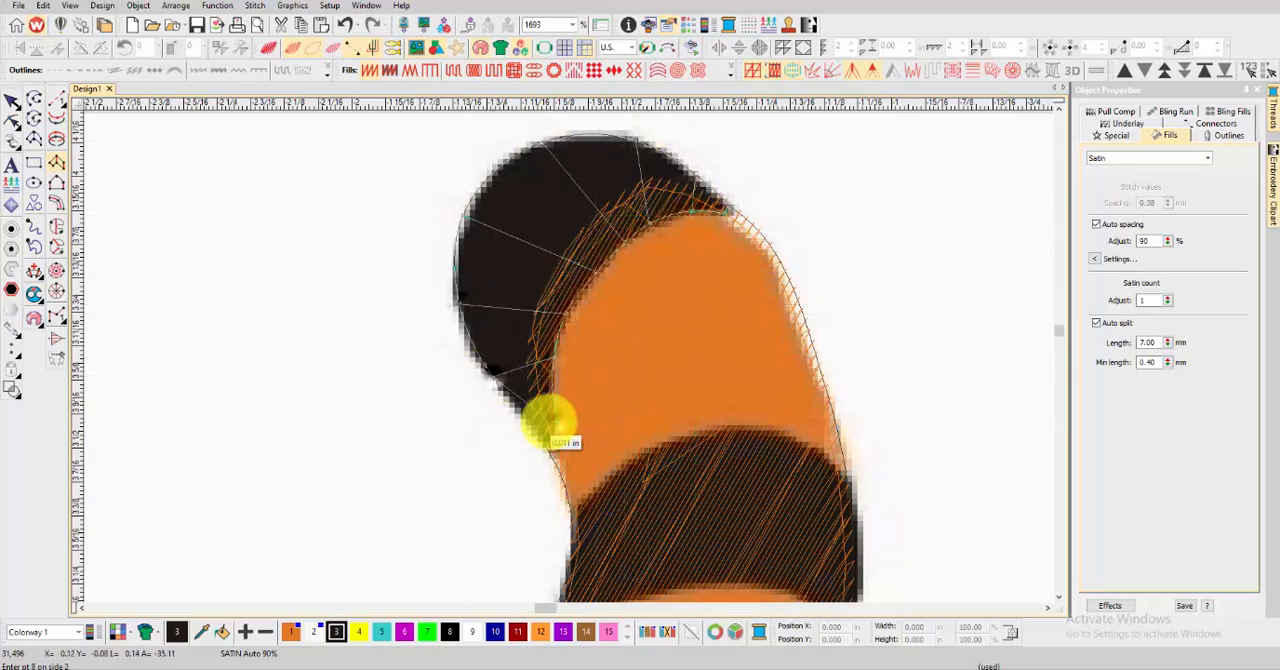
click(558, 456)
key(Return)
Trace a satin column over the first stripe below the tail tip, pairing points from the right end across the middle
scroll(574, 420, down, 5)
scroll(570, 356, up, 5)
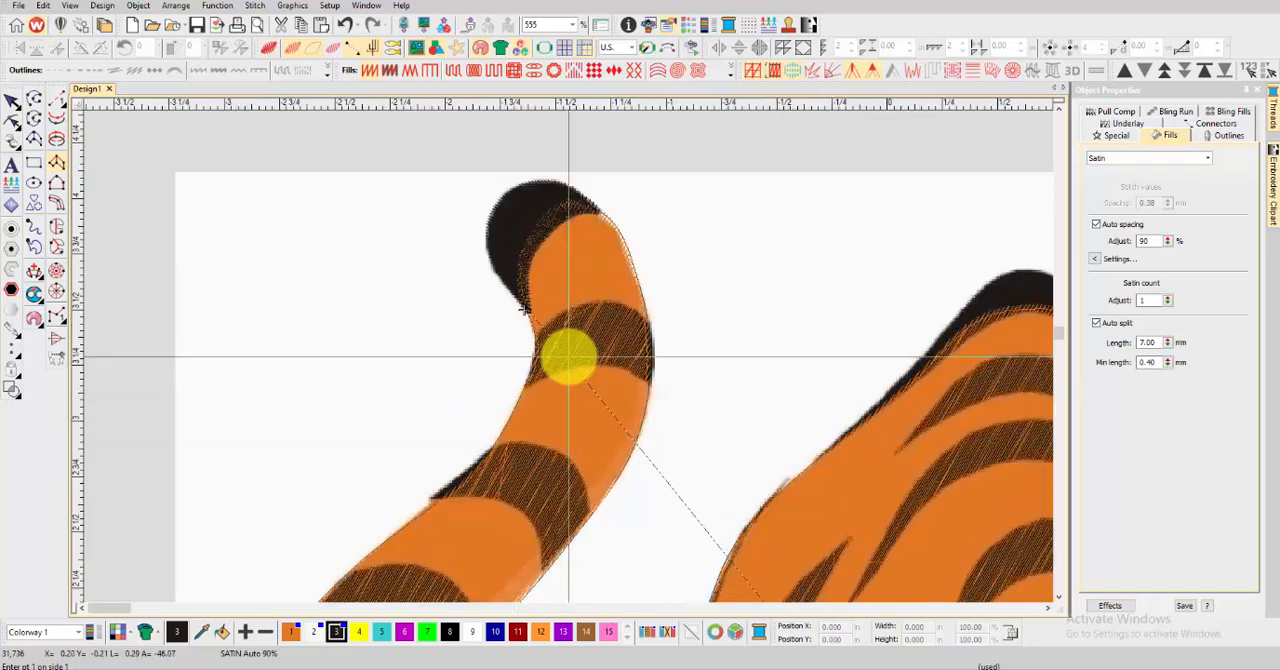
click(778, 309)
click(776, 385)
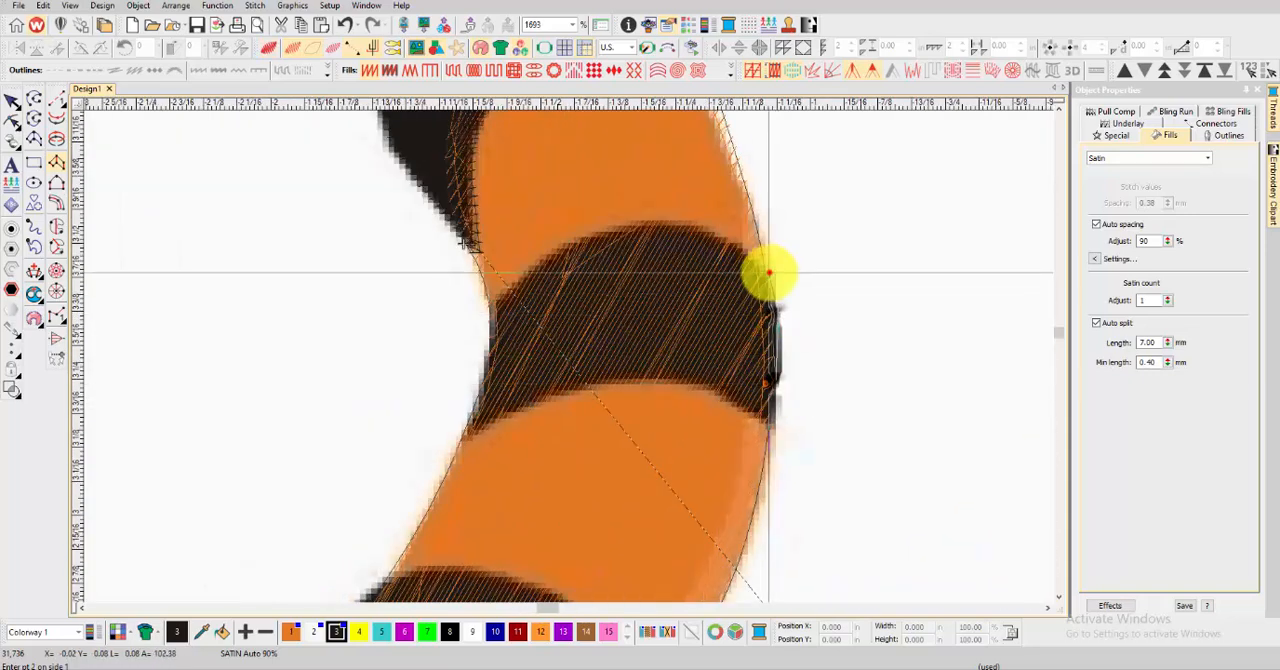
click(769, 272)
click(770, 424)
right_click(722, 239)
right_click(710, 387)
right_click(639, 226)
right_click(645, 380)
right_click(571, 244)
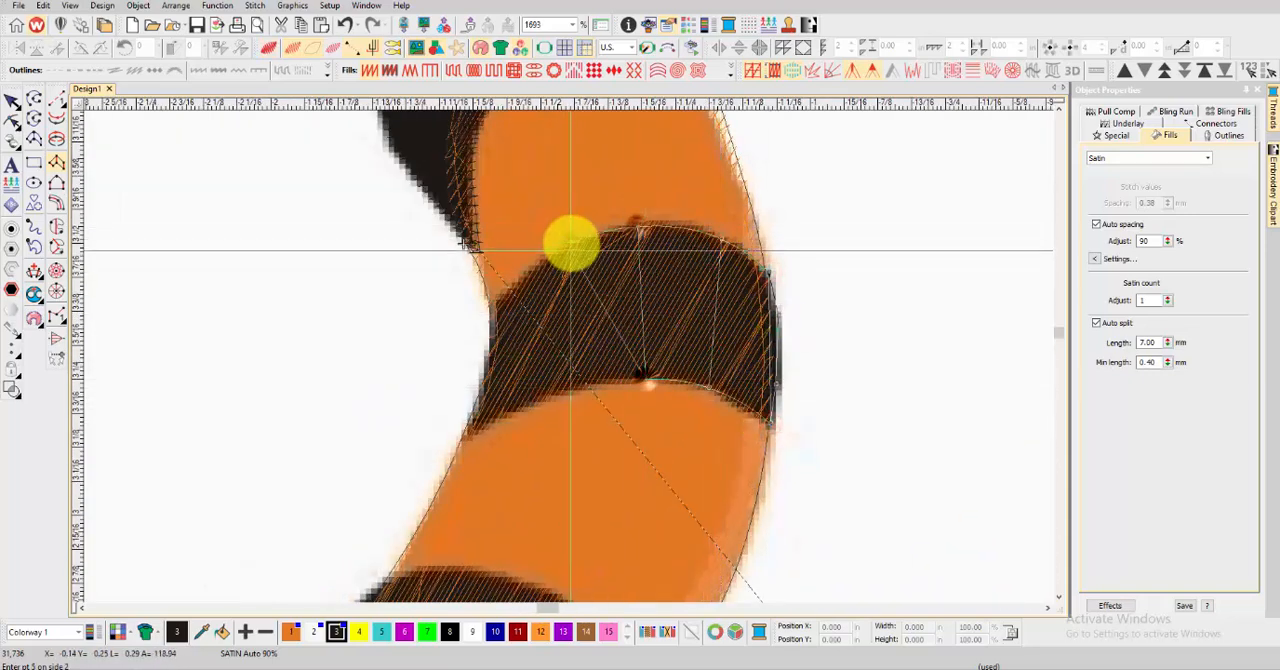
Finish the first tail stripe's satin column at its left end, generate the stitches and preview the tail realistically
click(491, 410)
click(487, 363)
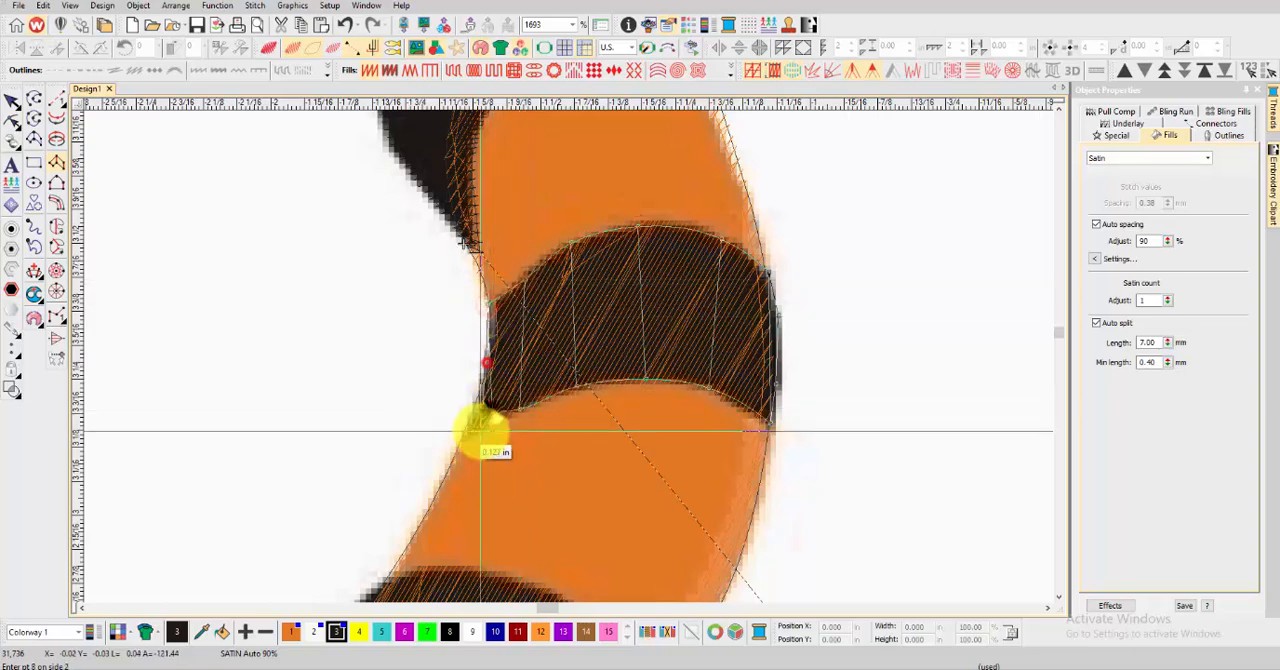
click(466, 424)
key(Return)
key(t)
scroll(567, 358, down, 6)
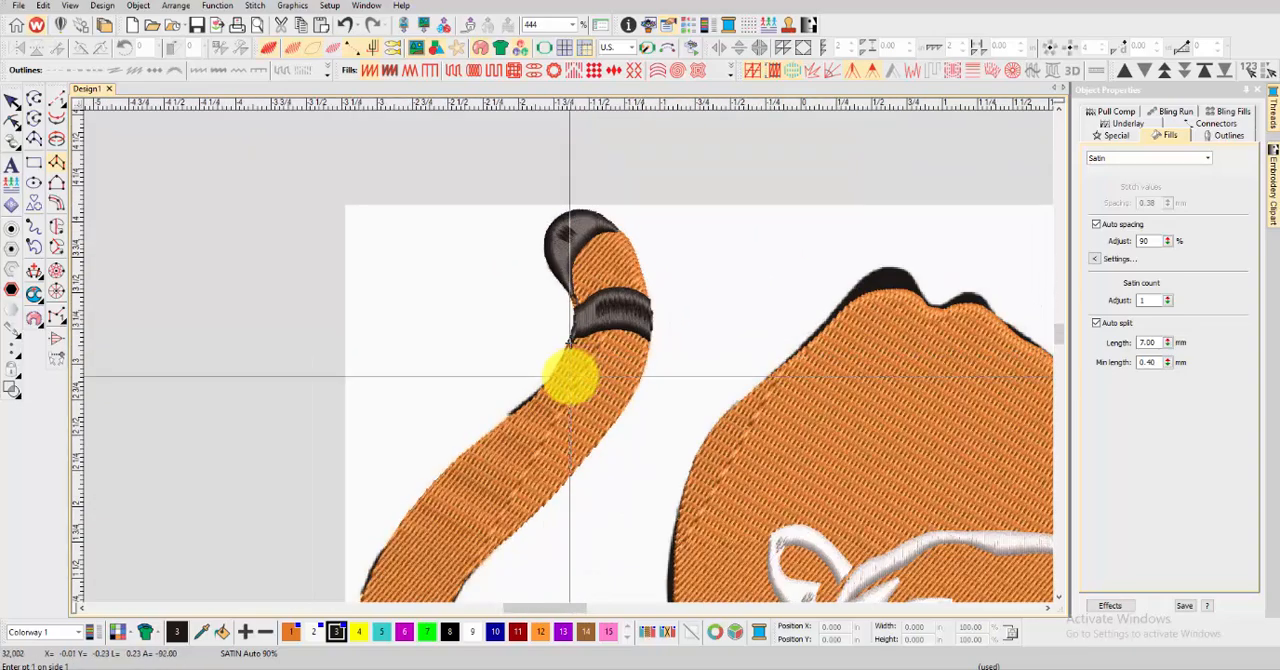
Outline the second stripe below the tail tip as a black Complex Fill satin shape and generate its stitches
scroll(569, 376, up, 4)
key(t)
scroll(569, 403, up, 1)
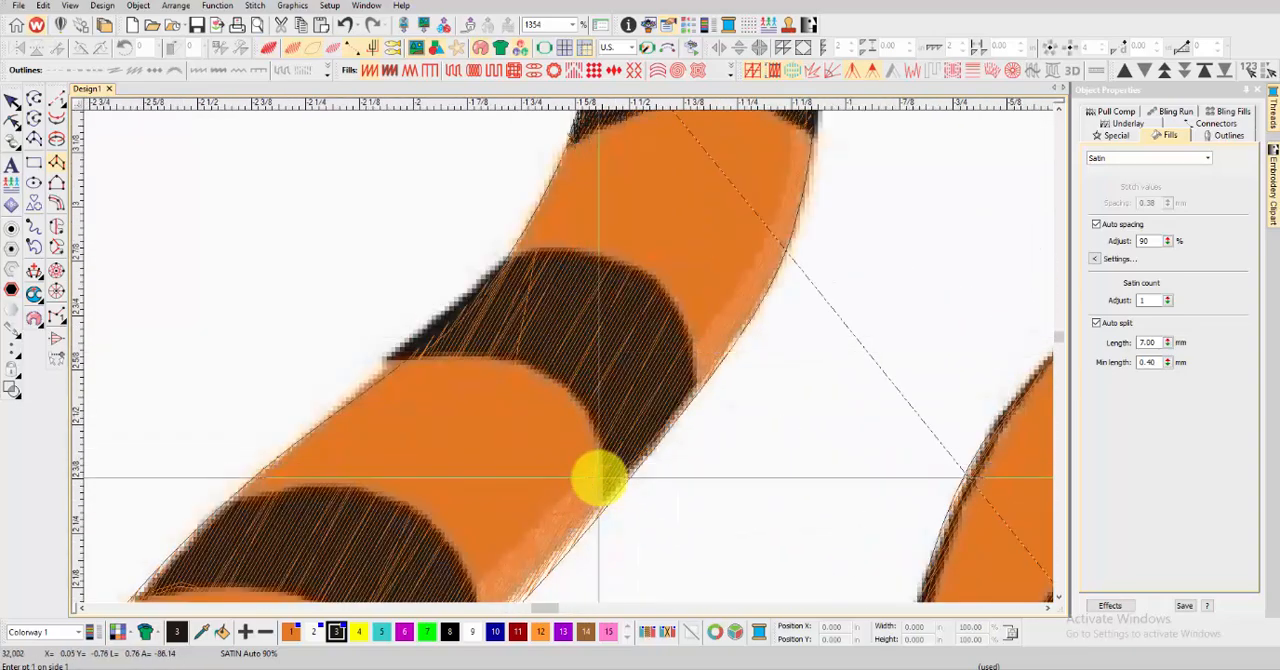
click(56, 227)
click(604, 498)
click(697, 390)
click(650, 268)
click(508, 256)
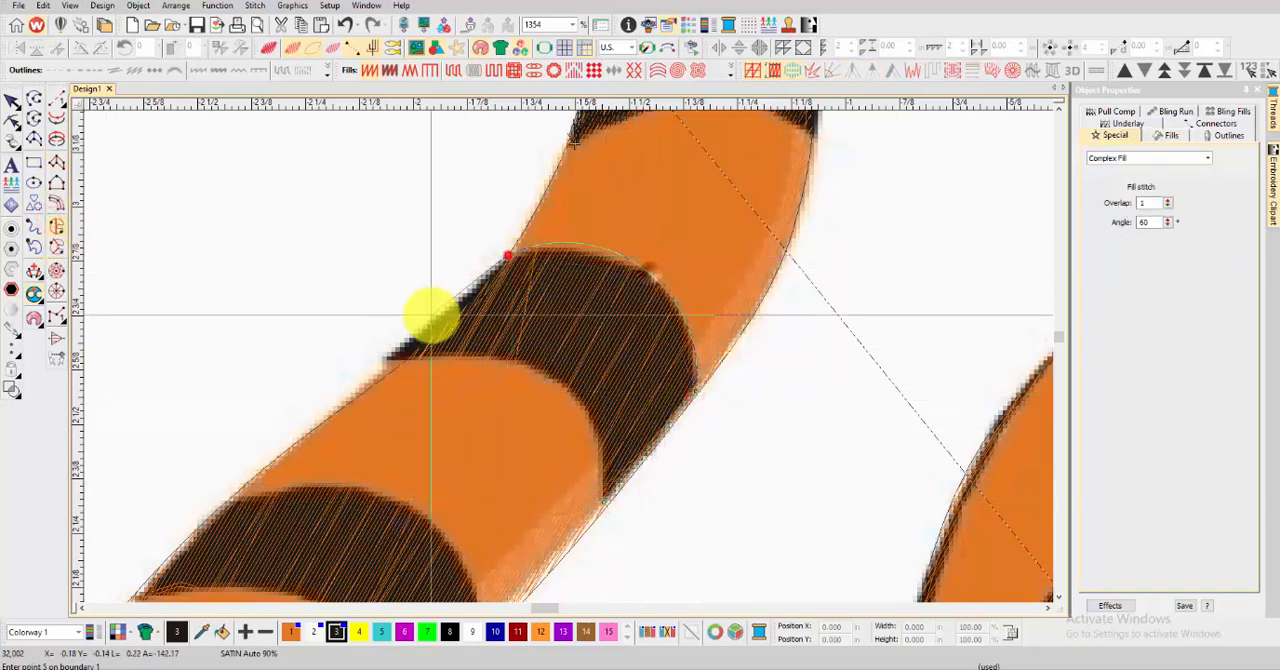
click(387, 358)
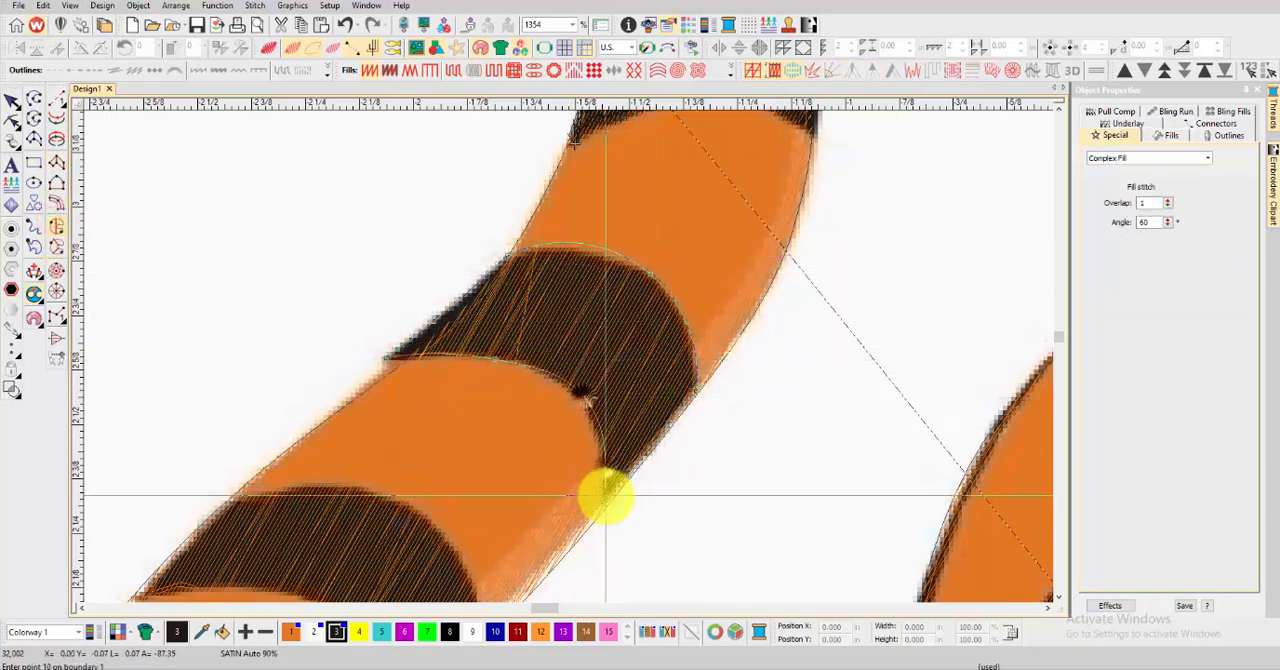
key(t)
key(Return)
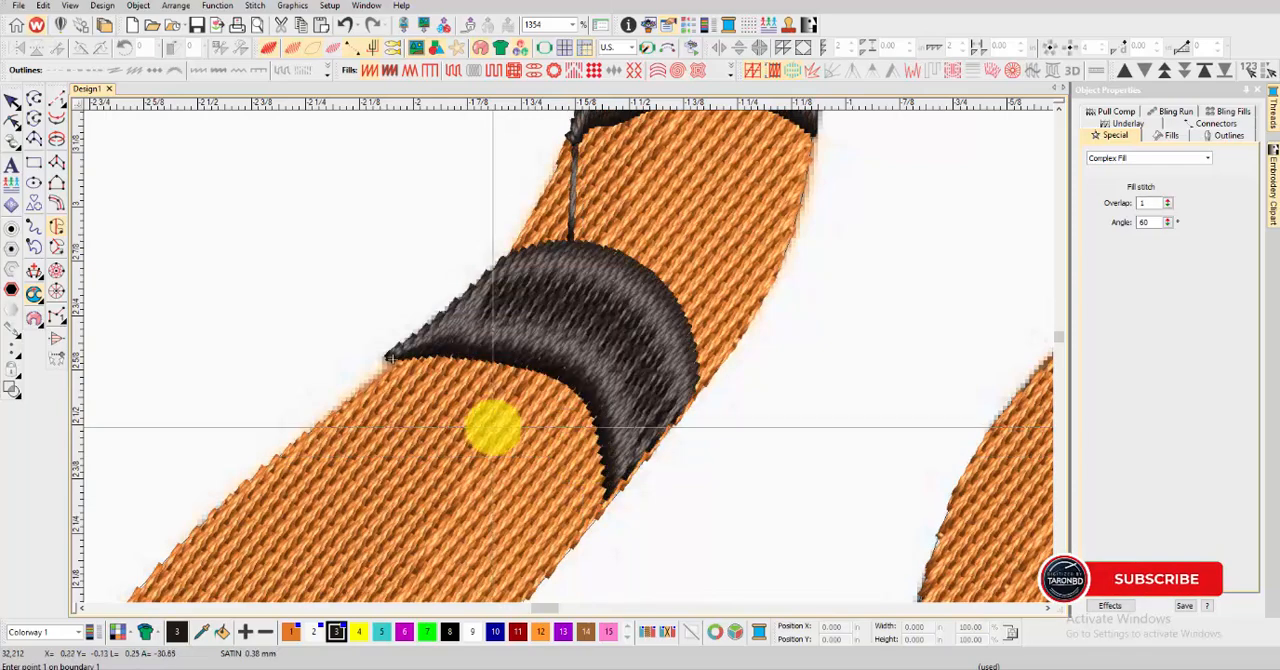
Outline the third stripe below the tail tip with Complex Fill along both curved edges and generate its stitches
scroll(491, 426, down, 3)
key(t)
scroll(528, 443, up, 3)
click(567, 482)
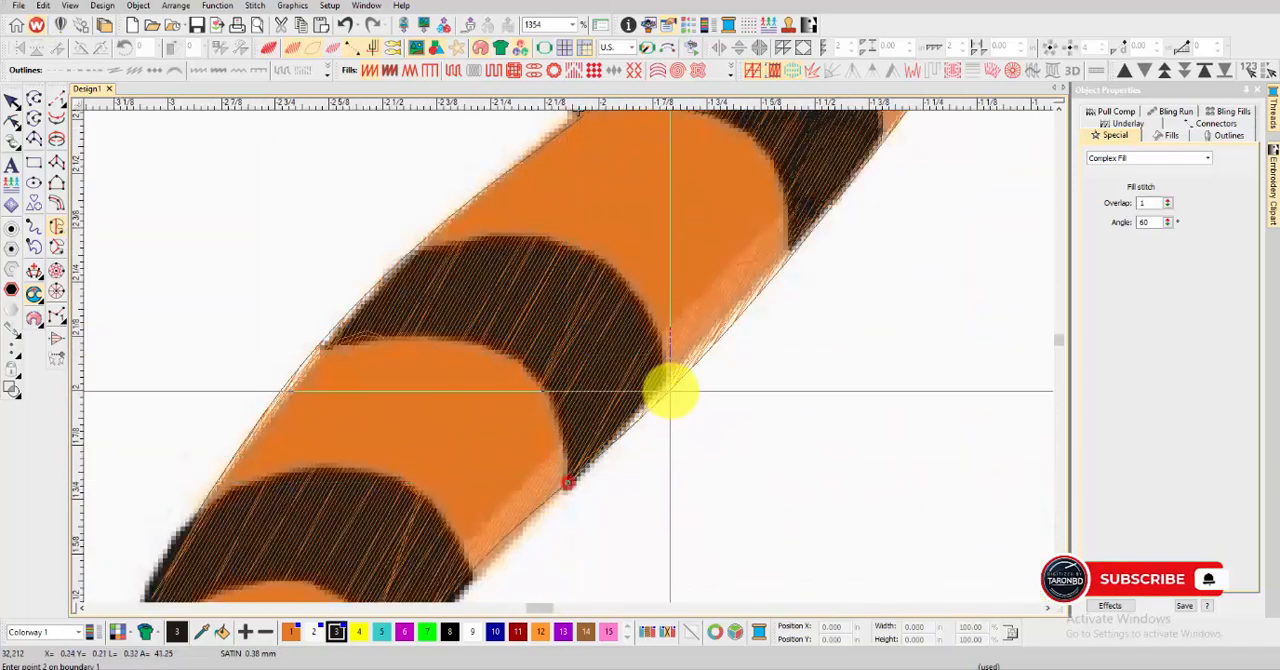
right_click(483, 237)
click(413, 248)
right_click(367, 288)
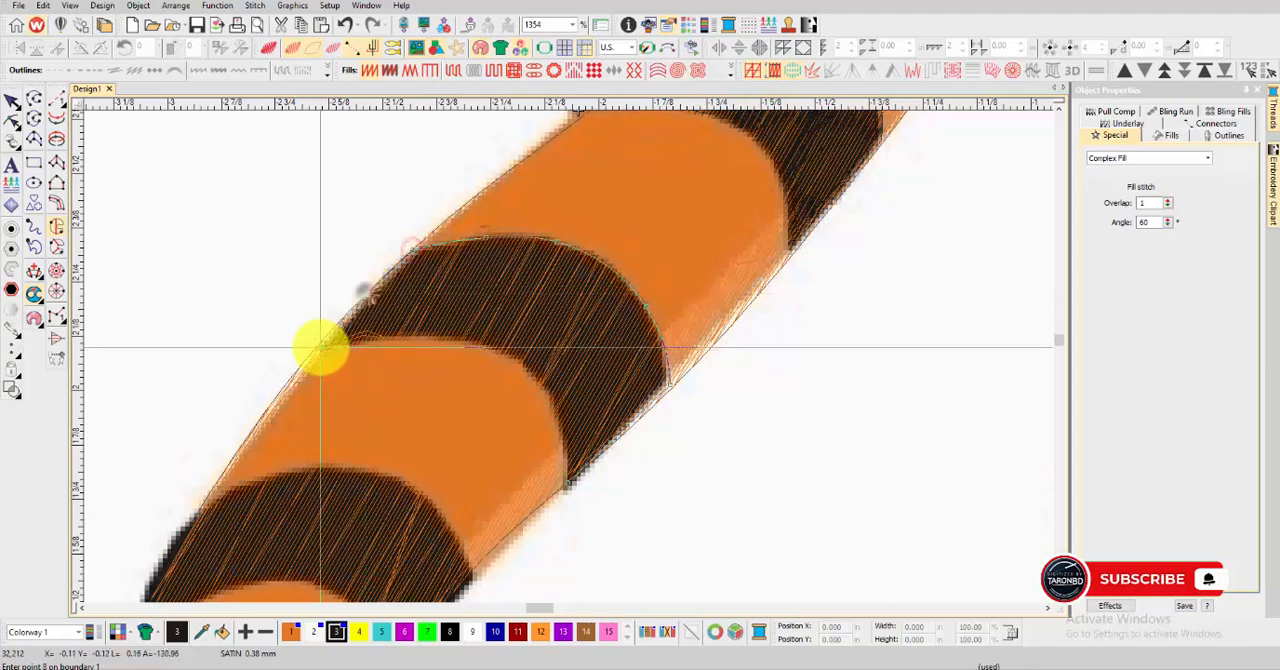
right_click(551, 389)
right_click(565, 441)
key(Return)
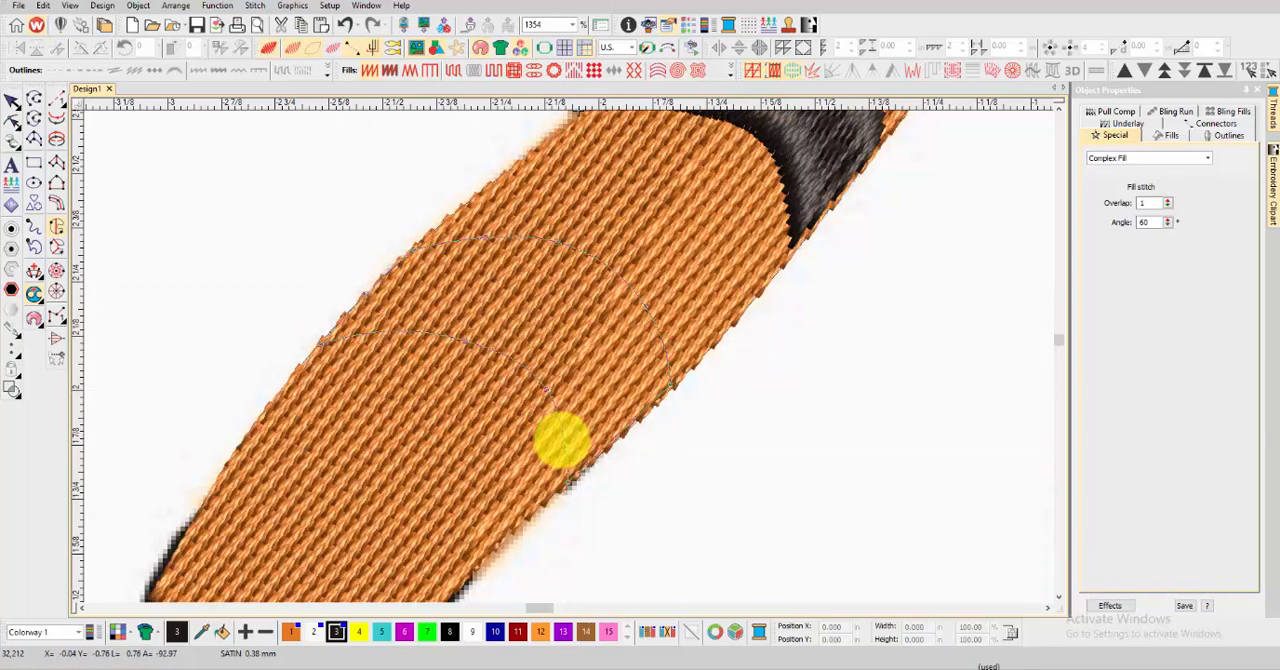
Outline the fourth stripe down the tail, just above the bend, with Complex Fill and generate its stitches
scroll(550, 428, down, 3)
scroll(545, 422, up, 2)
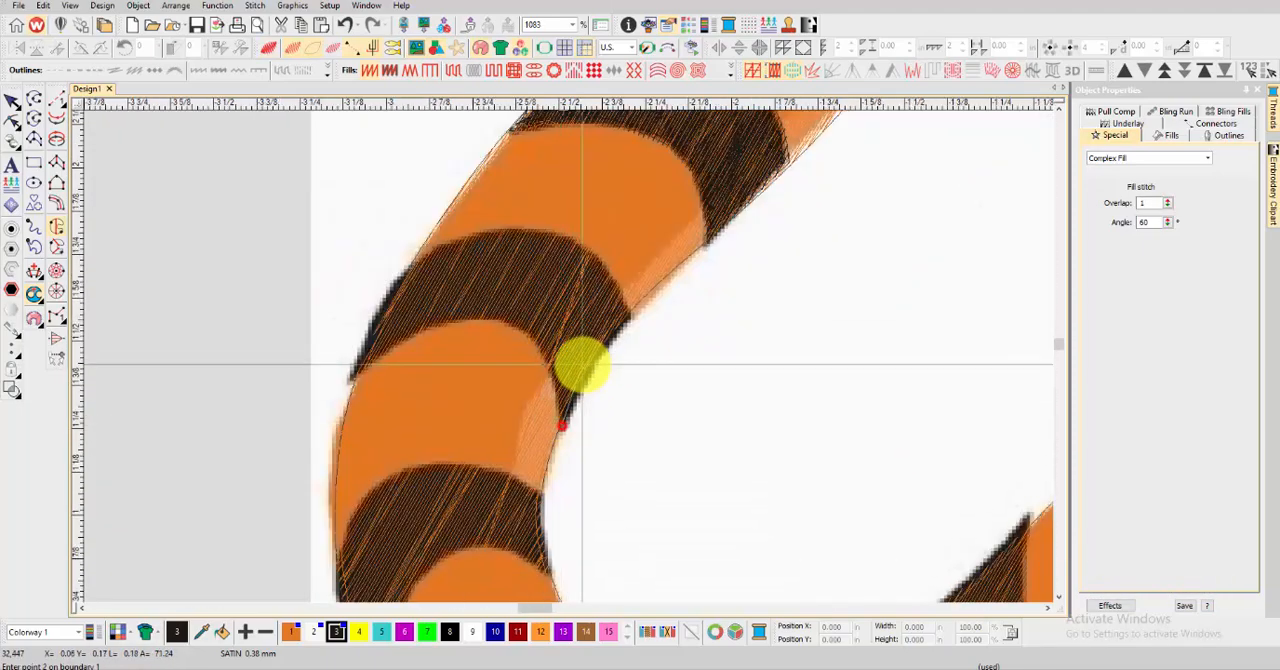
right_click(540, 232)
right_click(452, 241)
click(408, 268)
right_click(383, 316)
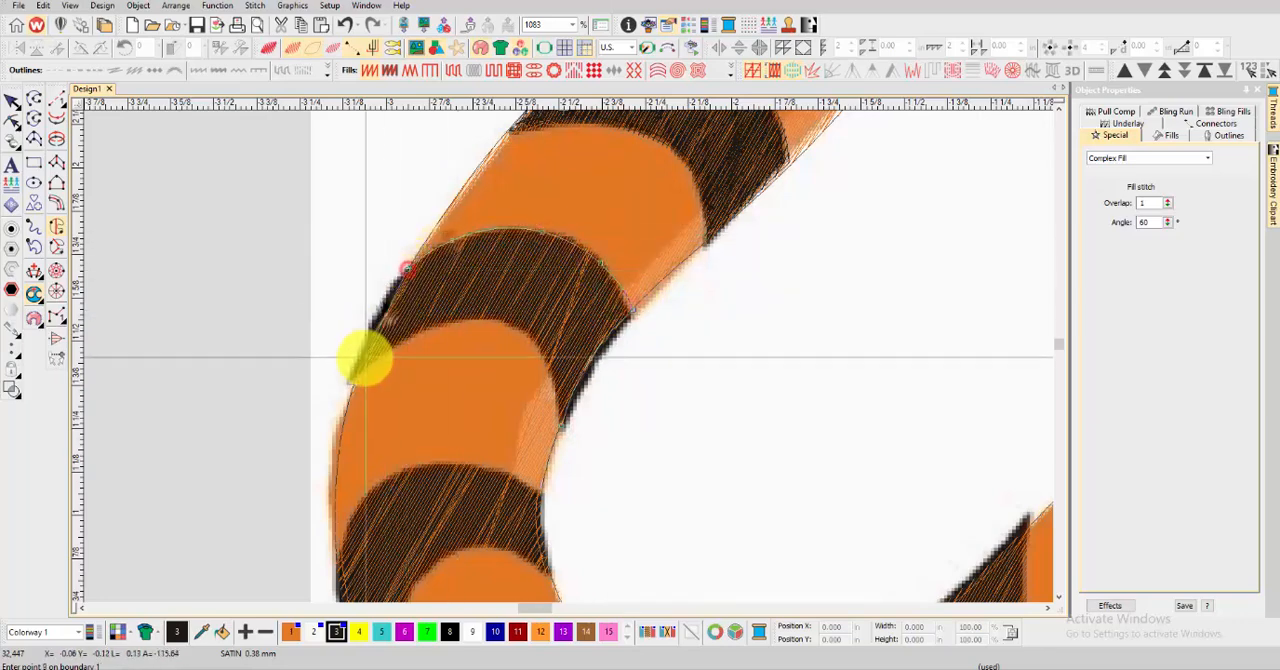
click(353, 378)
right_click(390, 340)
right_click(453, 319)
right_click(557, 388)
key(Return)
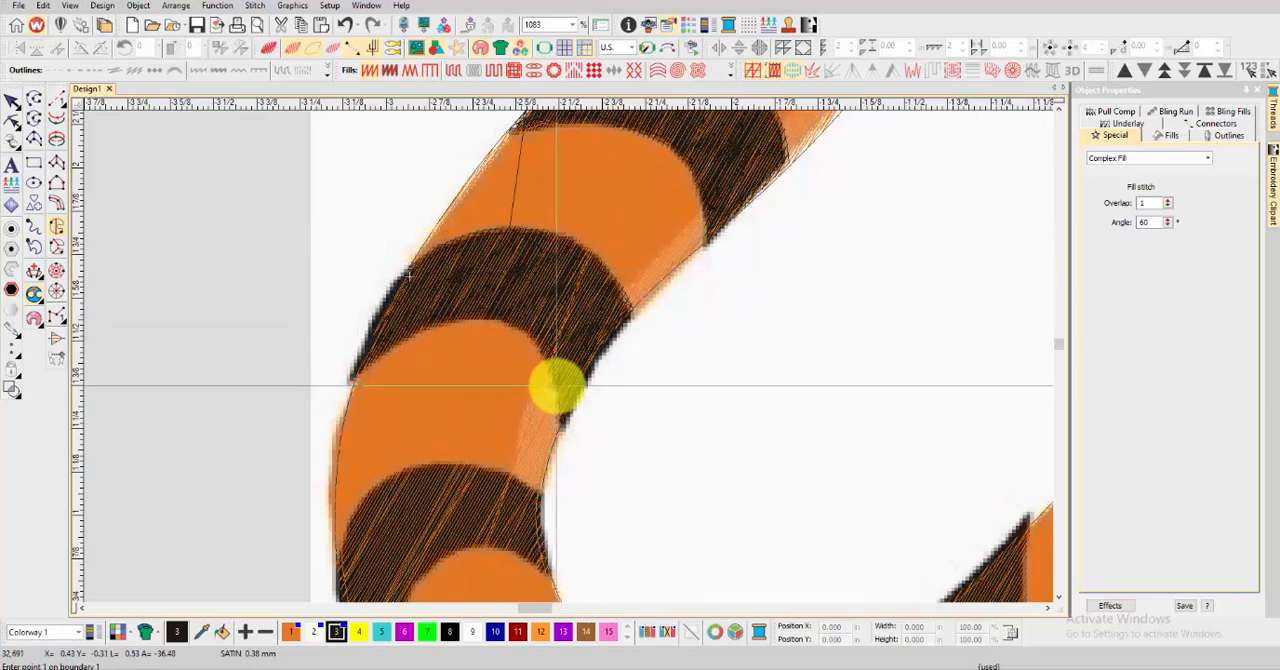
Outline the long fifth tail stripe at the outer bend with Complex Fill and generate its stitches
scroll(557, 388, down, 3)
scroll(603, 443, up, 3)
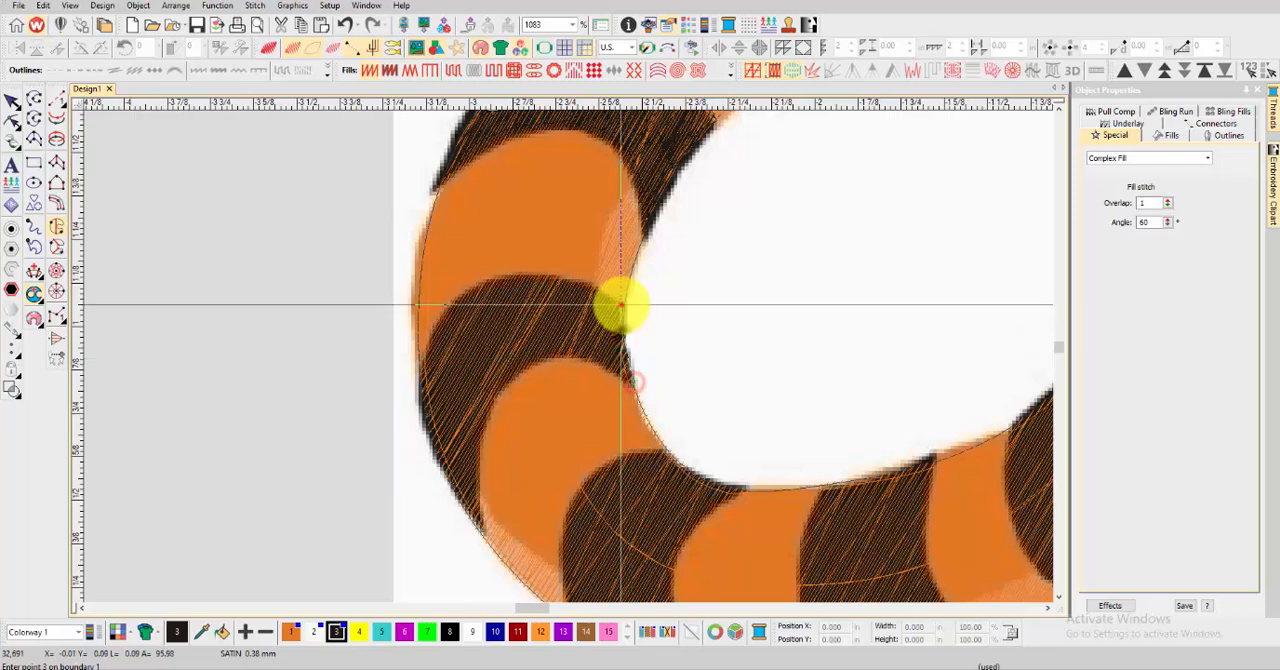
right_click(440, 458)
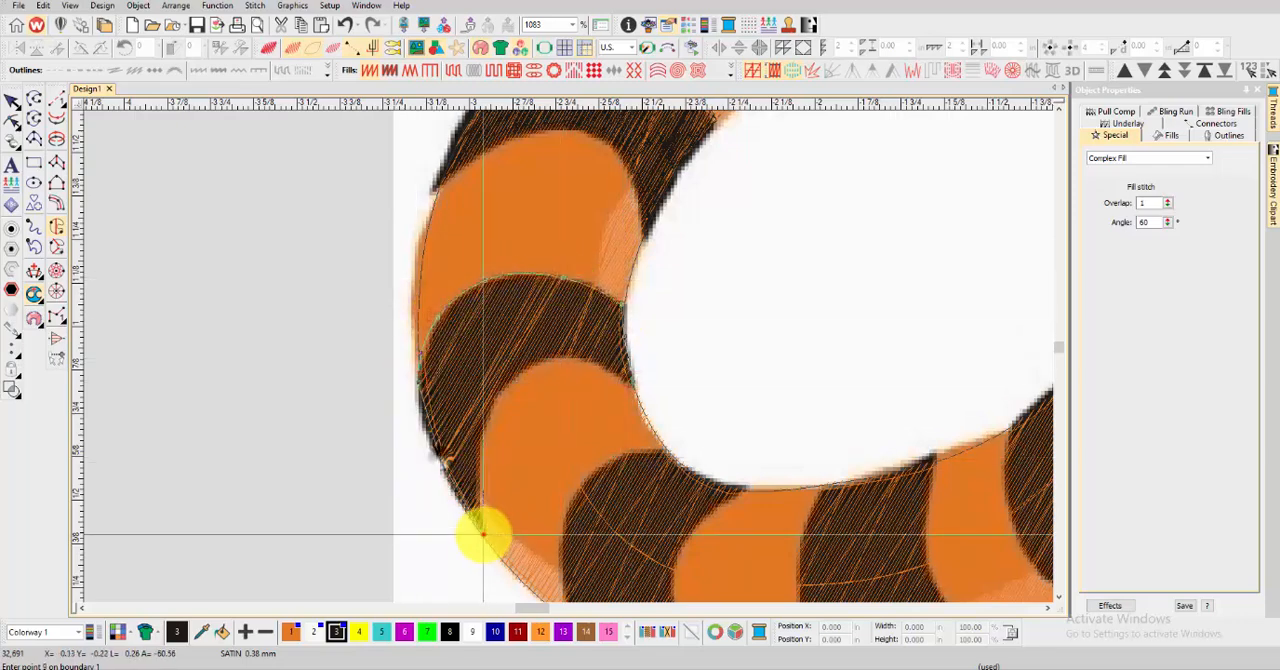
click(483, 534)
right_click(618, 372)
key(Return)
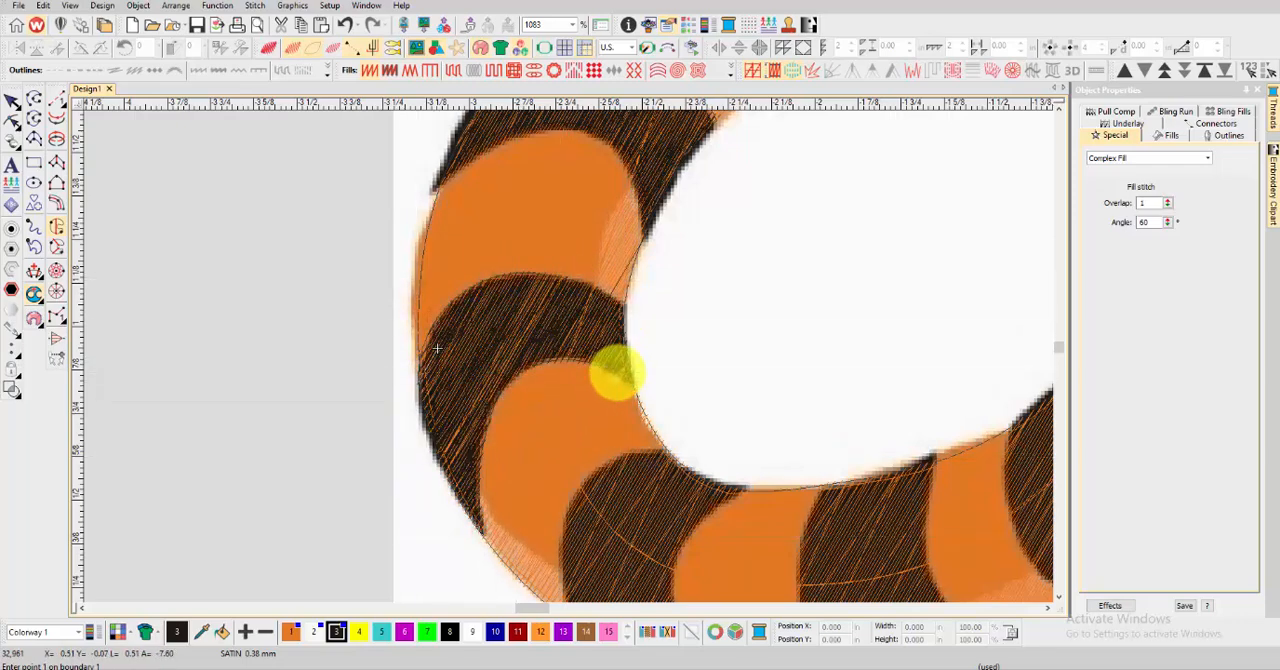
Add stitch angle lines across the fifth tail stripe so its satin turns along the bend, and deselect it
key(t)
scroll(540, 356, down, 3)
click(36, 269)
click(541, 306)
click(557, 363)
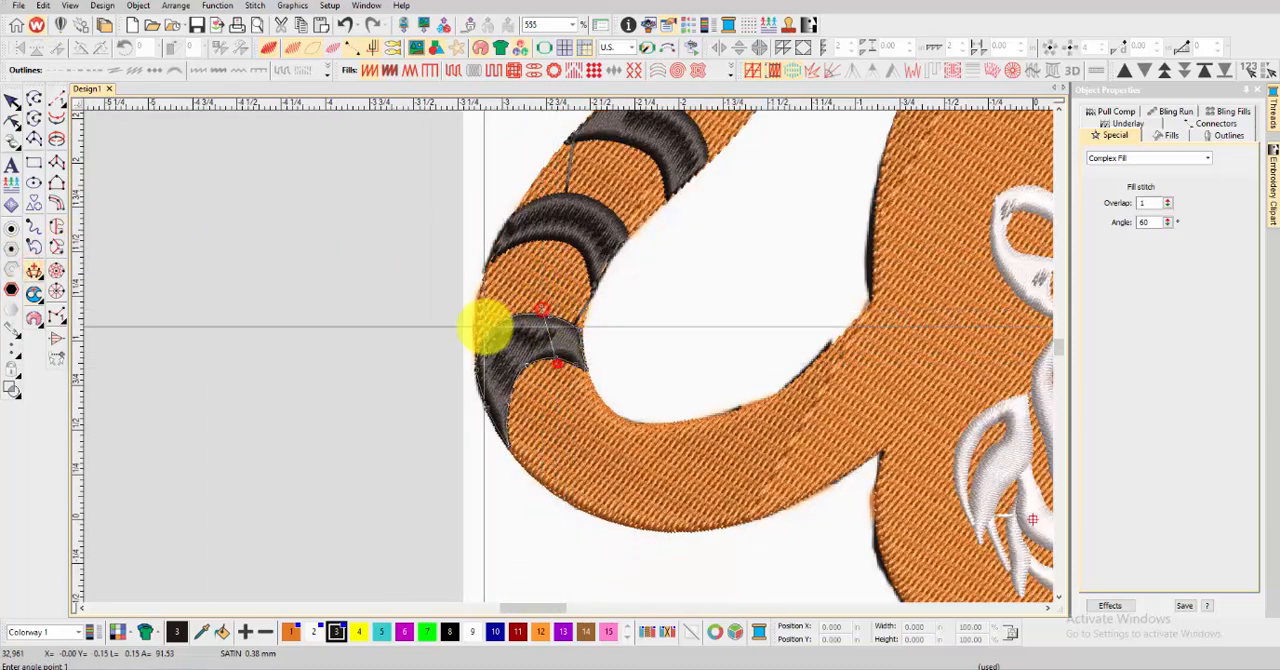
click(485, 326)
click(531, 377)
click(461, 392)
click(472, 425)
click(526, 418)
key(Return)
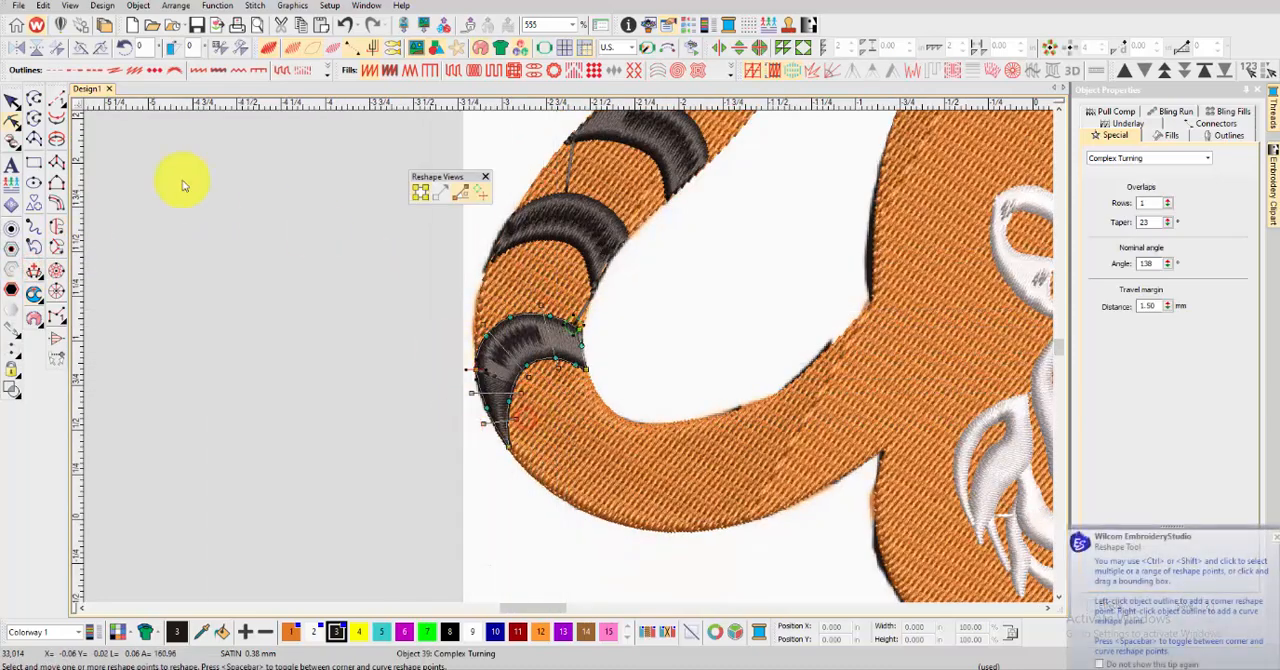
click(12, 103)
click(240, 237)
Start a Complex Fill outline on the sixth tail stripe, tracing its upper edge and inner curve to the lower right tip
click(58, 227)
key(t)
scroll(631, 438, up, 3)
click(543, 291)
right_click(576, 314)
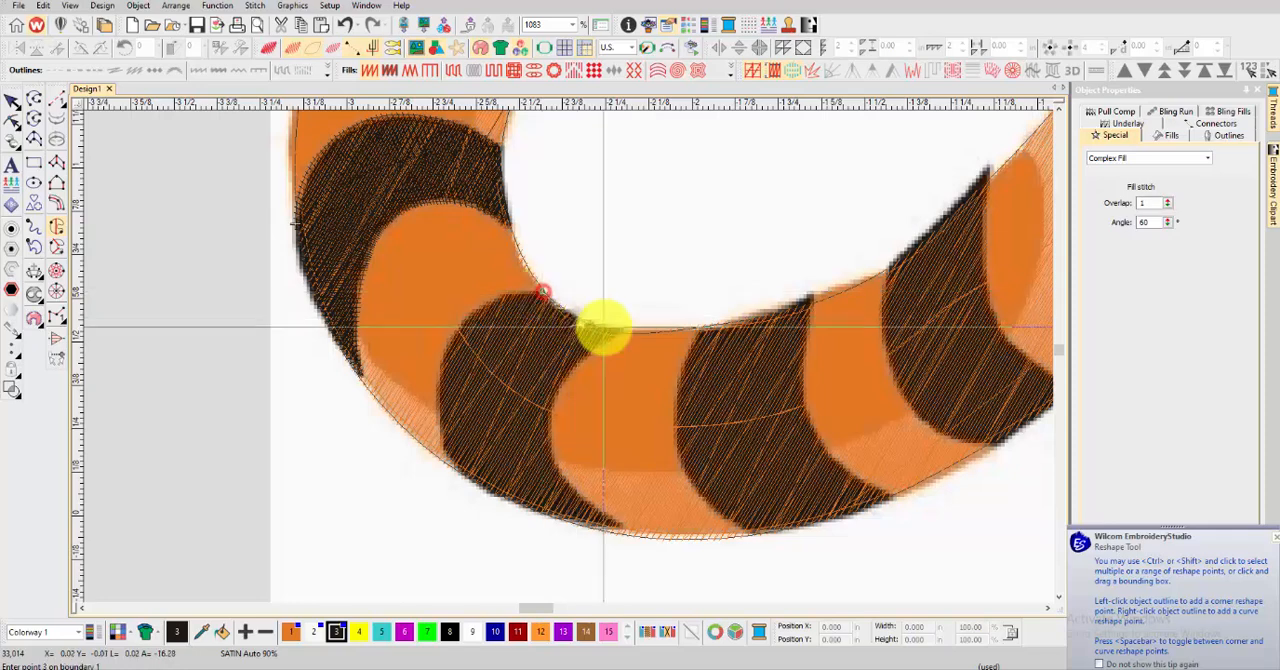
click(626, 331)
right_click(565, 376)
right_click(545, 451)
right_click(576, 498)
click(639, 537)
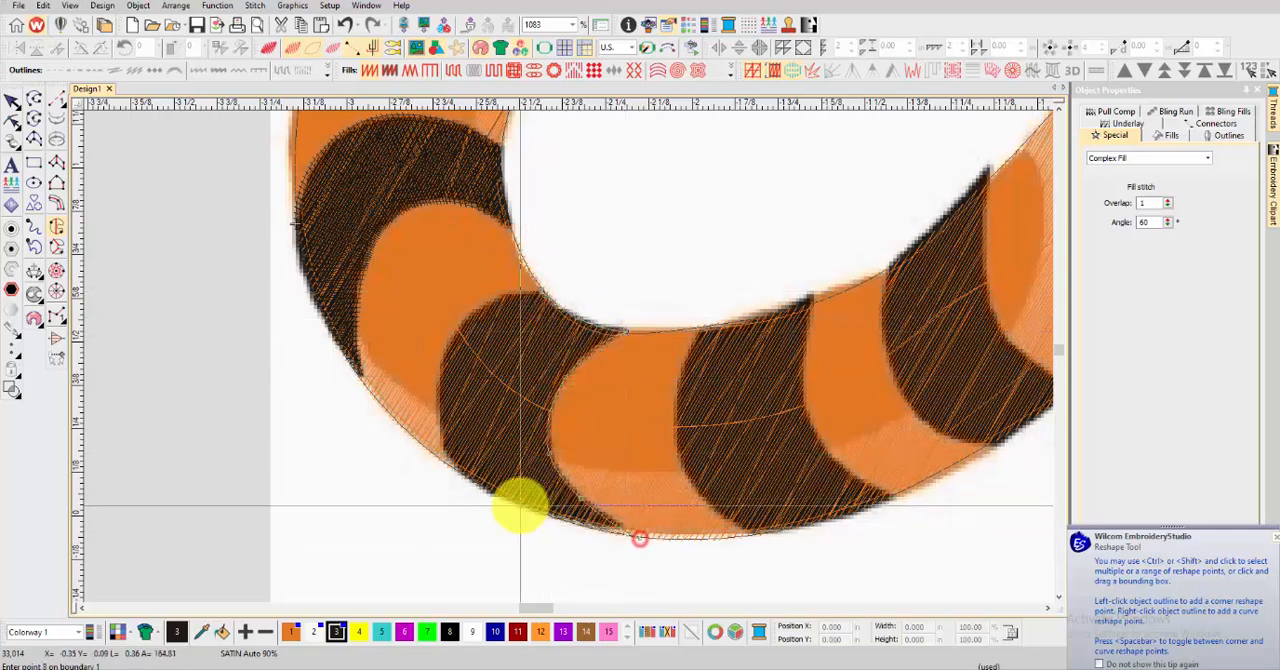
Close the sixth tail stripe's outline along the tail's lower edge and the stripe's left curve, and generate its stitches
right_click(520, 506)
click(462, 470)
right_click(436, 419)
right_click(446, 353)
right_click(480, 310)
right_click(520, 293)
key(Return)
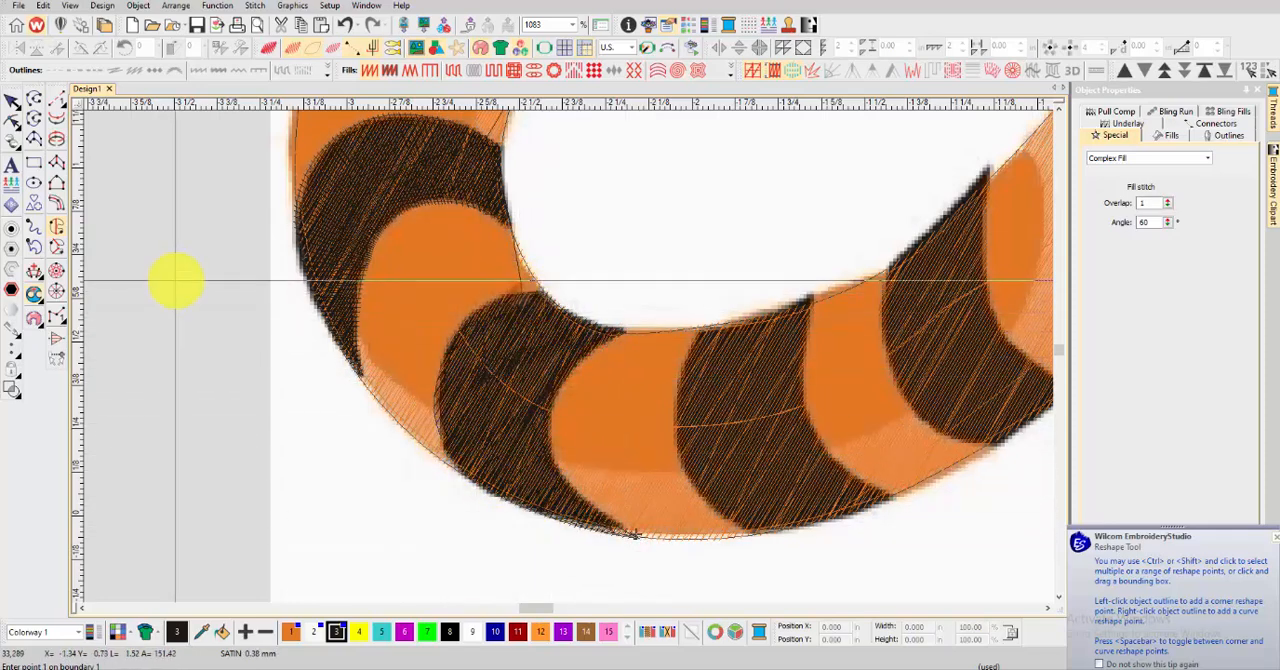
Add stitch angle lines across the sixth tail stripe from top to lower tip, apply the turning satin and deselect it
key(t)
click(35, 271)
click(476, 311)
click(699, 404)
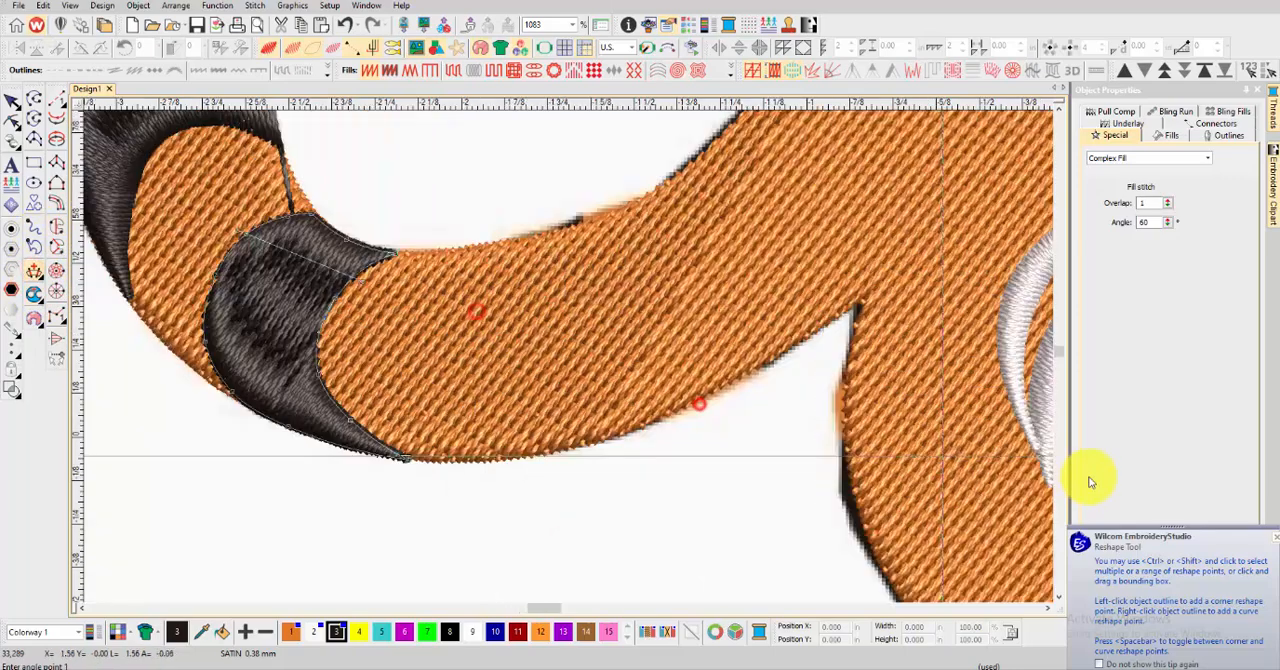
click(196, 291)
click(349, 320)
click(246, 405)
click(343, 357)
click(306, 457)
click(374, 403)
key(Return)
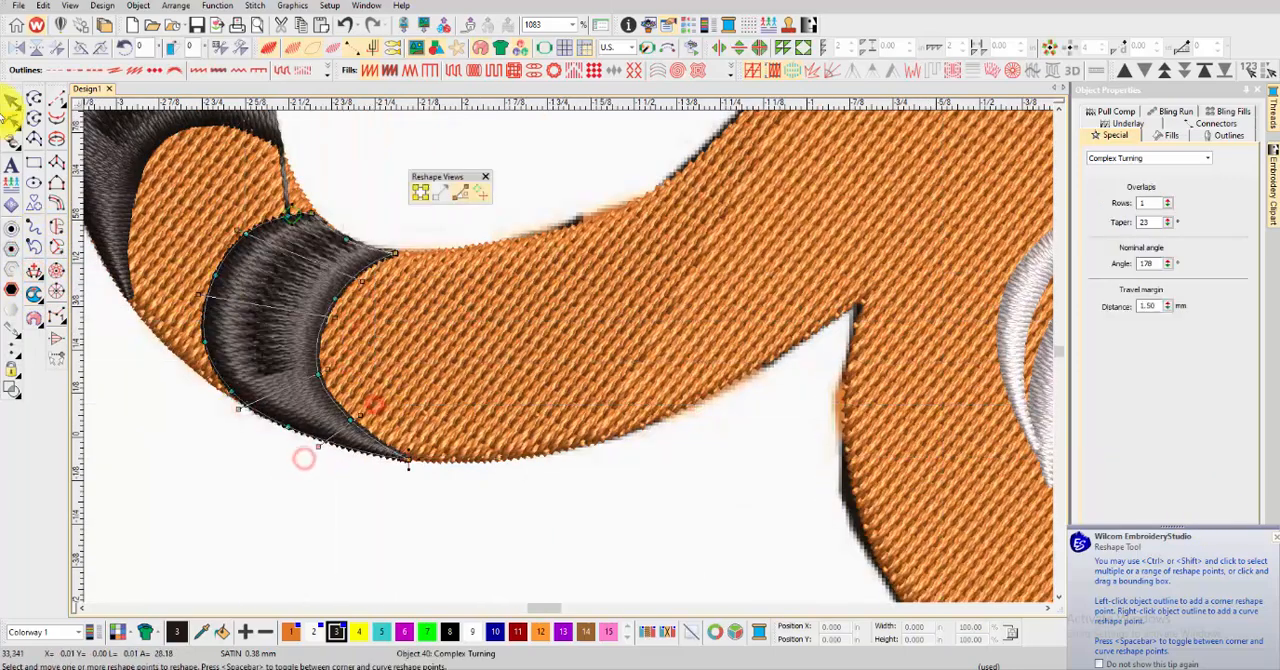
click(12, 101)
click(1275, 540)
click(485, 184)
Start a Complex Fill outline on the seventh tail stripe, tracing its top edge and right curve to the lower right corner
key(t)
scroll(541, 277, up, 2)
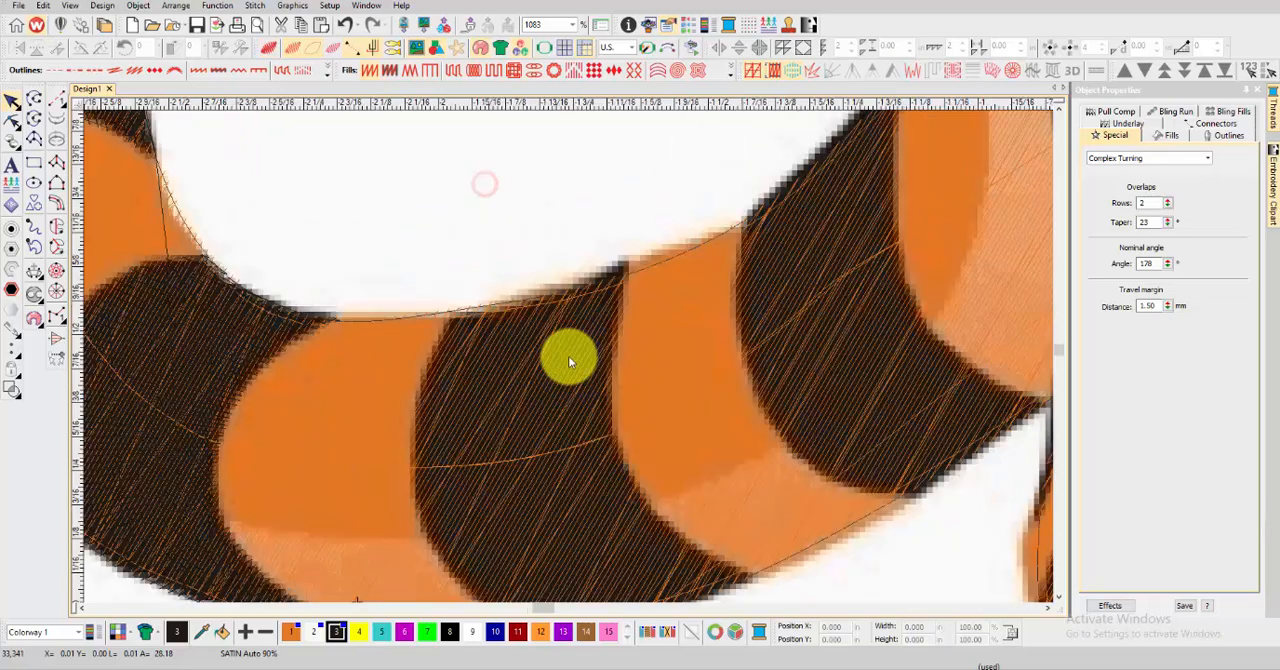
click(449, 311)
right_click(550, 298)
click(624, 263)
right_click(611, 390)
scroll(608, 392, down, 1)
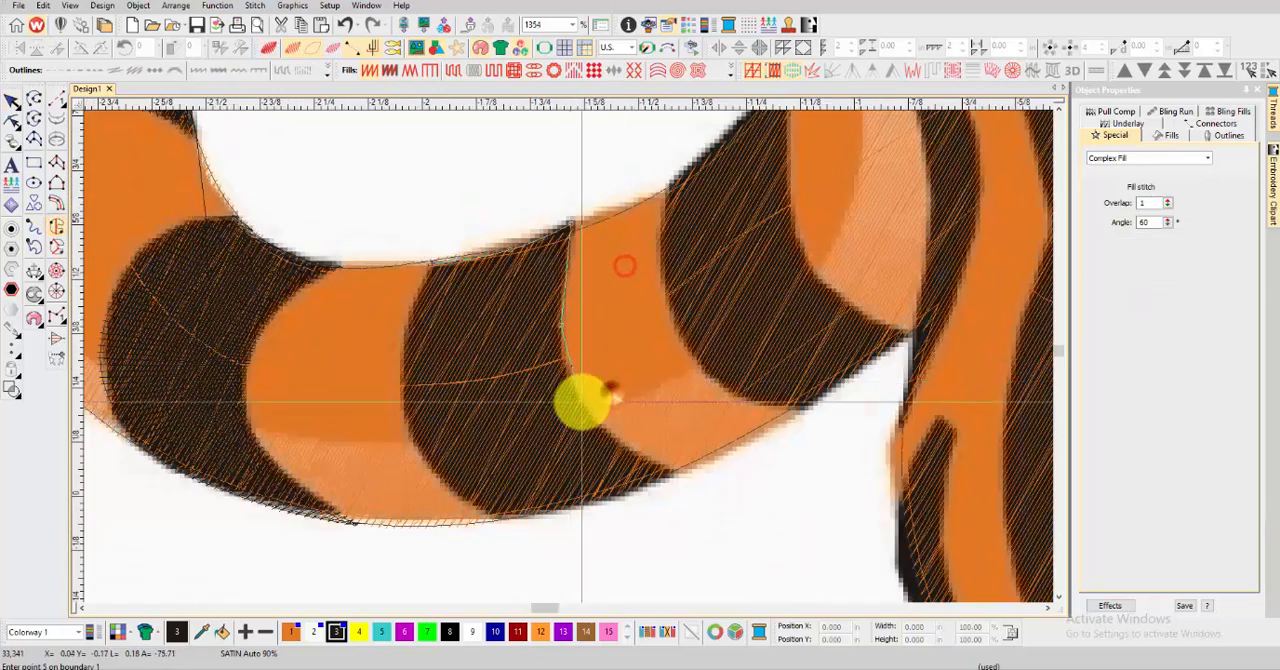
right_click(583, 404)
click(676, 472)
Complete the seventh tail stripe's outline along its lower edge and up its left side, and generate the stitches
right_click(592, 504)
click(498, 517)
right_click(430, 466)
right_click(405, 395)
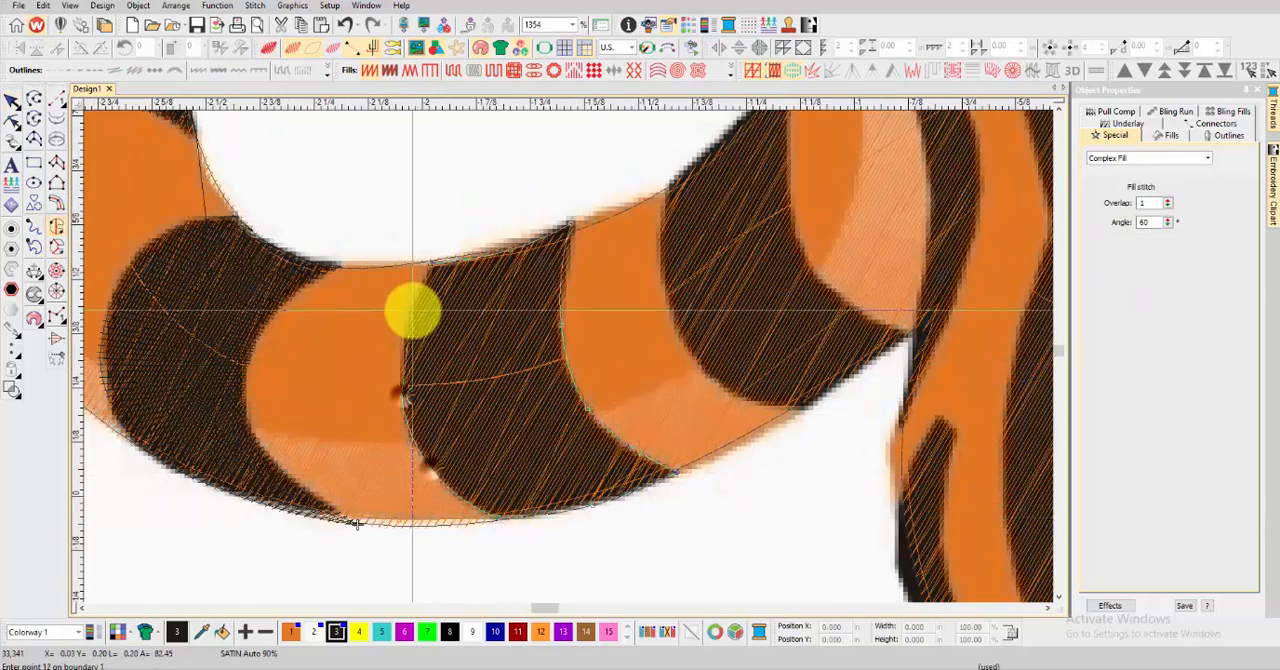
key(Return)
Add three stitch angle lines across the seventh tail stripe to turn its satin along the curve, and deselect it
key(t)
click(34, 270)
click(395, 308)
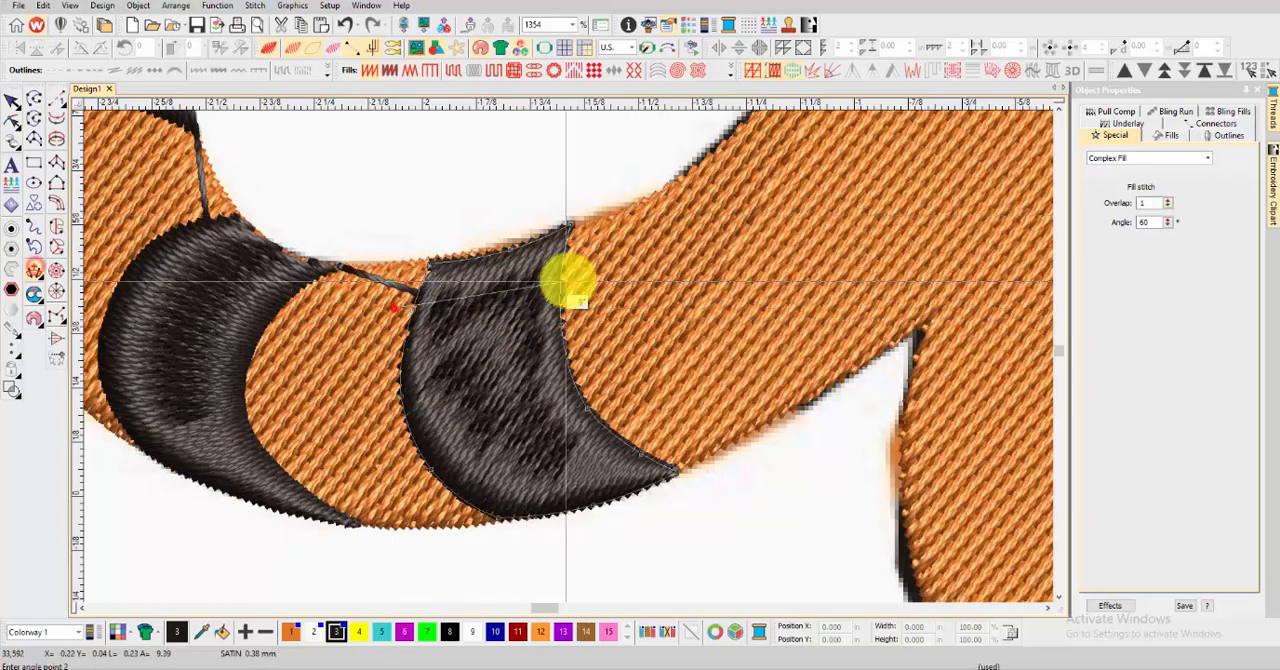
click(581, 277)
click(385, 424)
click(594, 349)
click(466, 520)
click(637, 406)
key(Return)
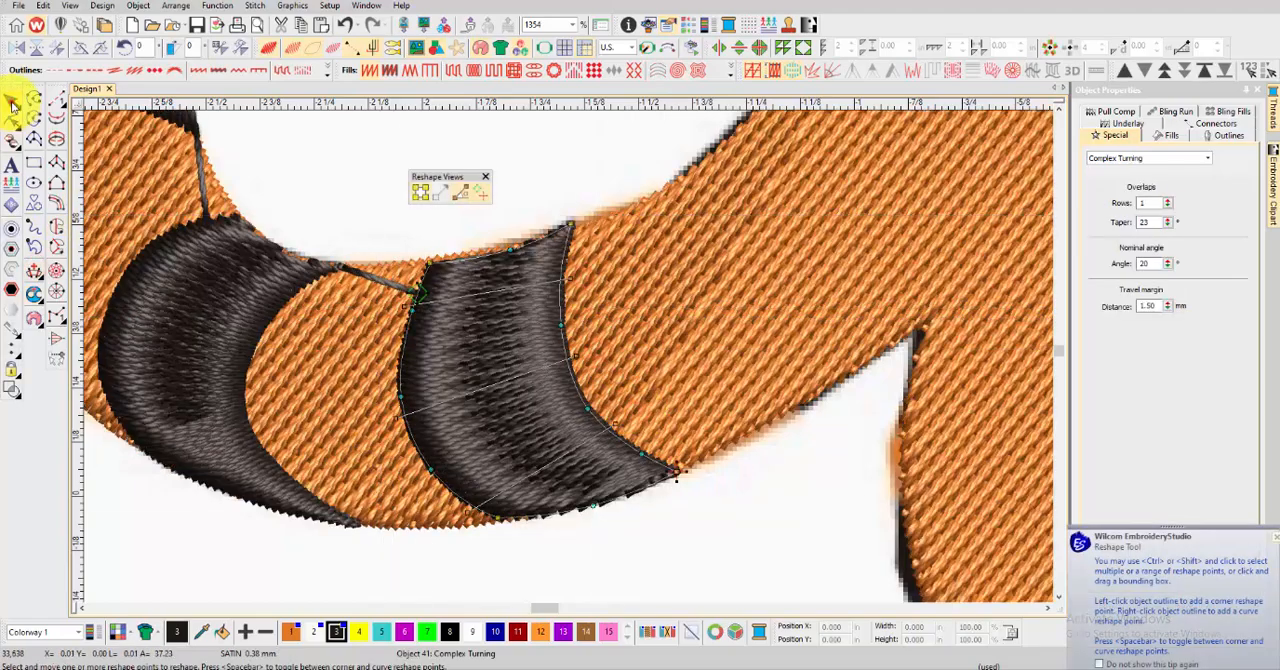
click(12, 101)
click(557, 170)
Start a Complex Fill outline on the eighth tail stripe beside the body, tracing its top edge and right curve to the lower right tip
scroll(580, 260, down, 2)
scroll(574, 362, down, 4)
key(t)
scroll(607, 396, up, 4)
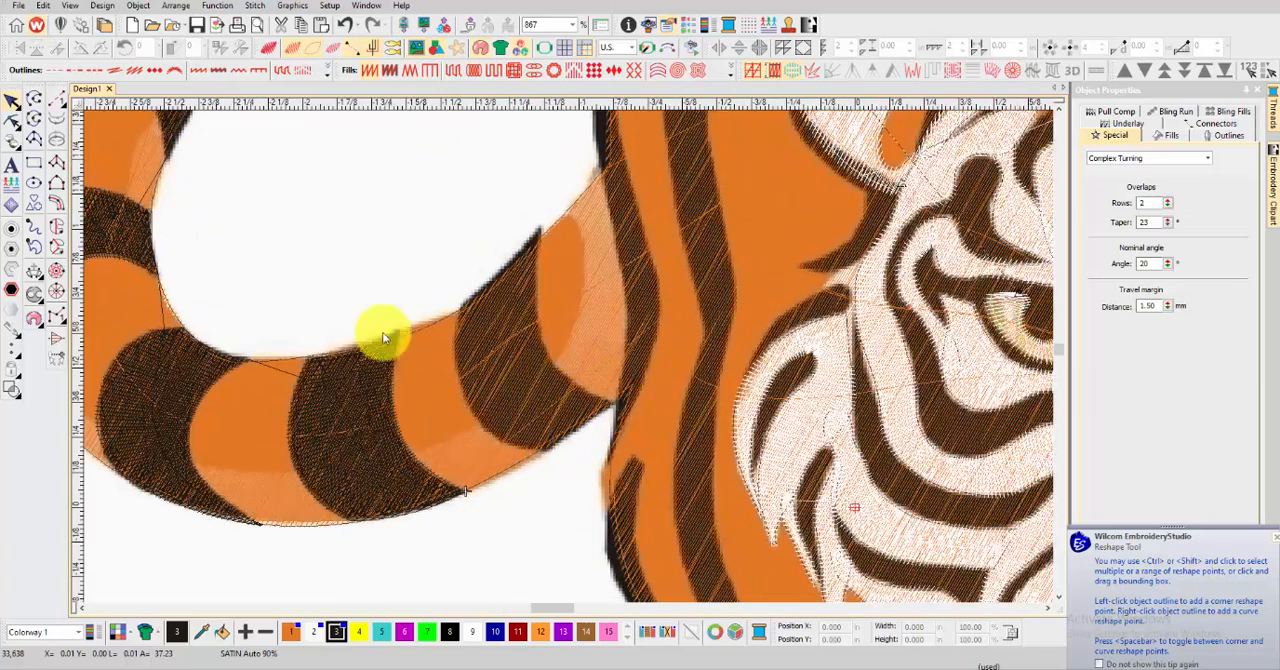
click(57, 227)
click(461, 305)
right_click(514, 266)
click(541, 230)
right_click(538, 335)
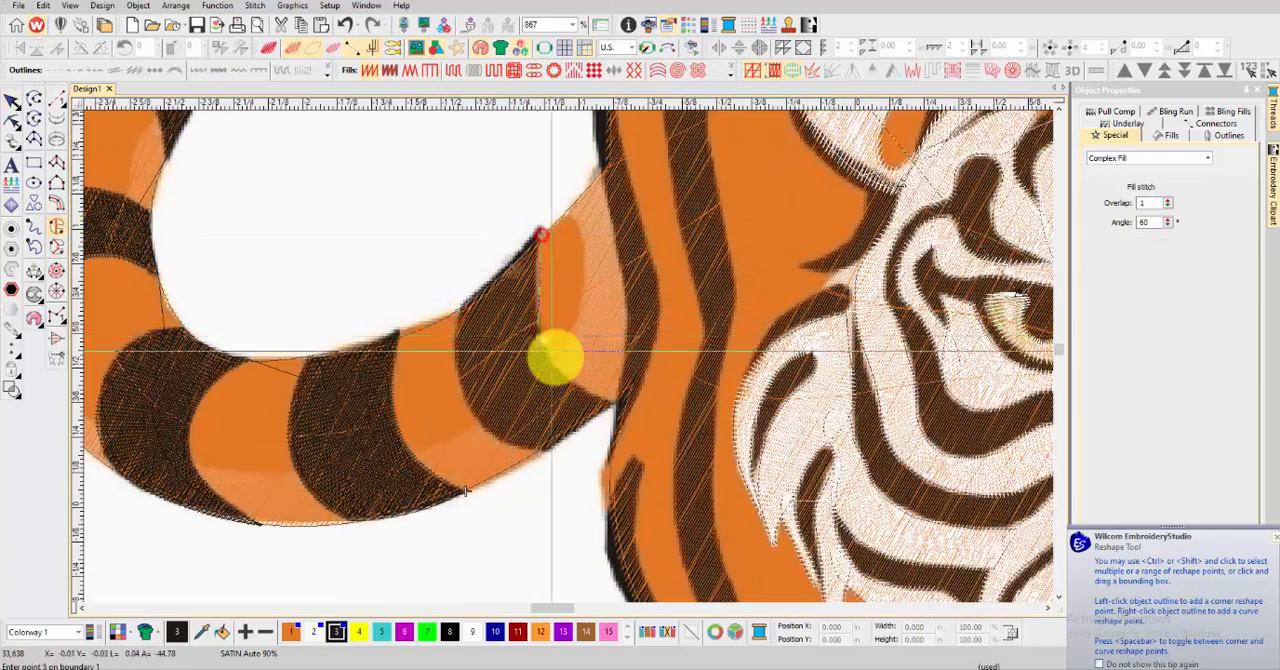
right_click(574, 380)
click(620, 403)
Complete the eighth tail stripe's outline along its lower edge and up its left curve, and generate the stitches
click(545, 451)
right_click(488, 426)
right_click(464, 366)
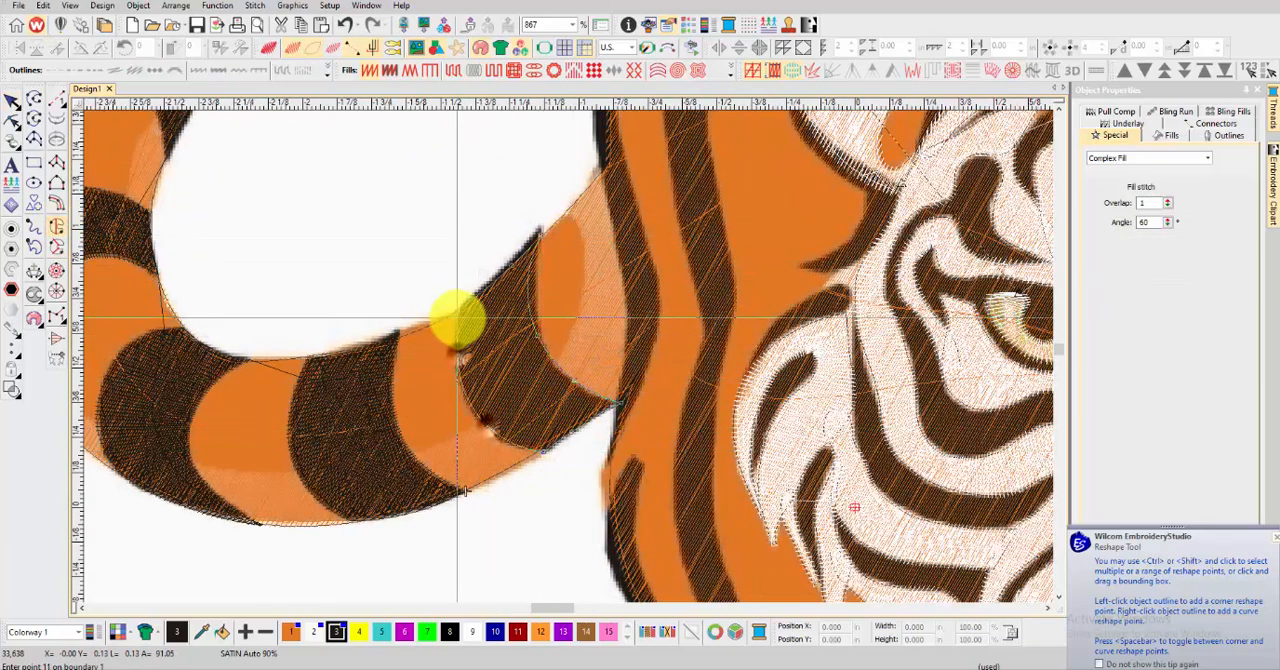
key(Return)
key(Return)
key(Return)
Add three stitch angle lines across the eighth tail stripe and apply them so its satin turns along the curve
key(t)
click(35, 270)
click(449, 337)
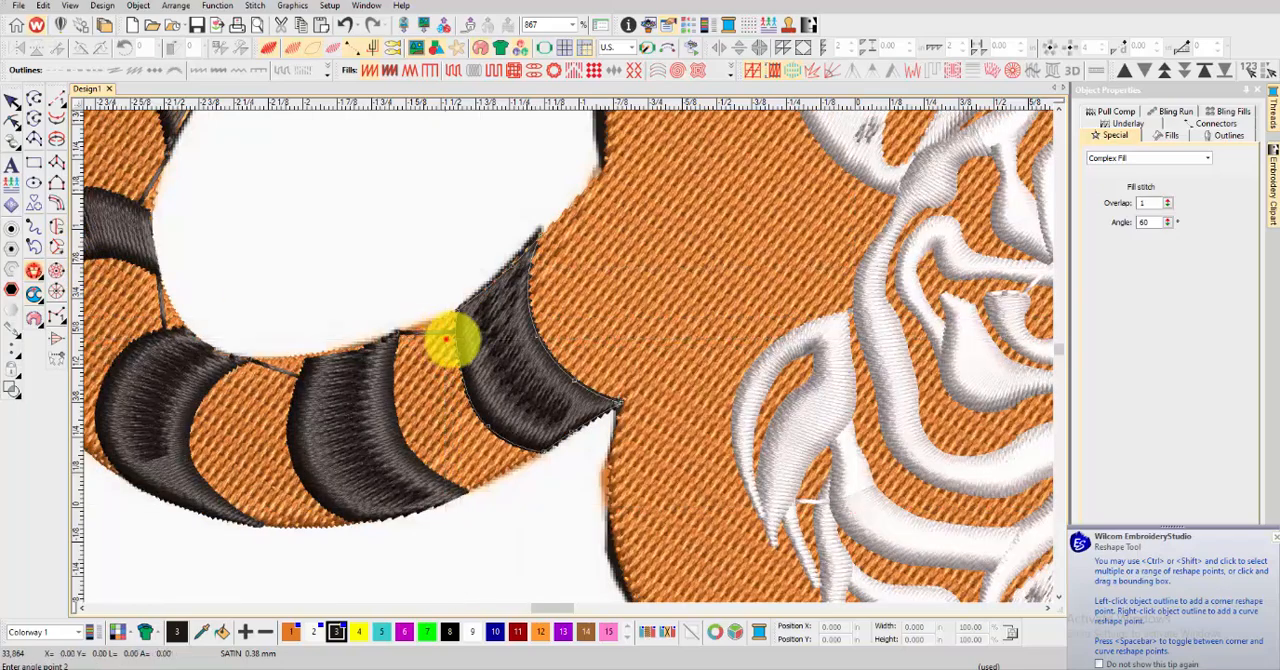
click(551, 284)
click(467, 401)
click(588, 340)
click(510, 444)
click(595, 375)
key(Return)
Start a two-sided satin column on the black outline of the tiger's left body edge, placing point pairs from the shoulder downward
scroll(163, 137, down, 5)
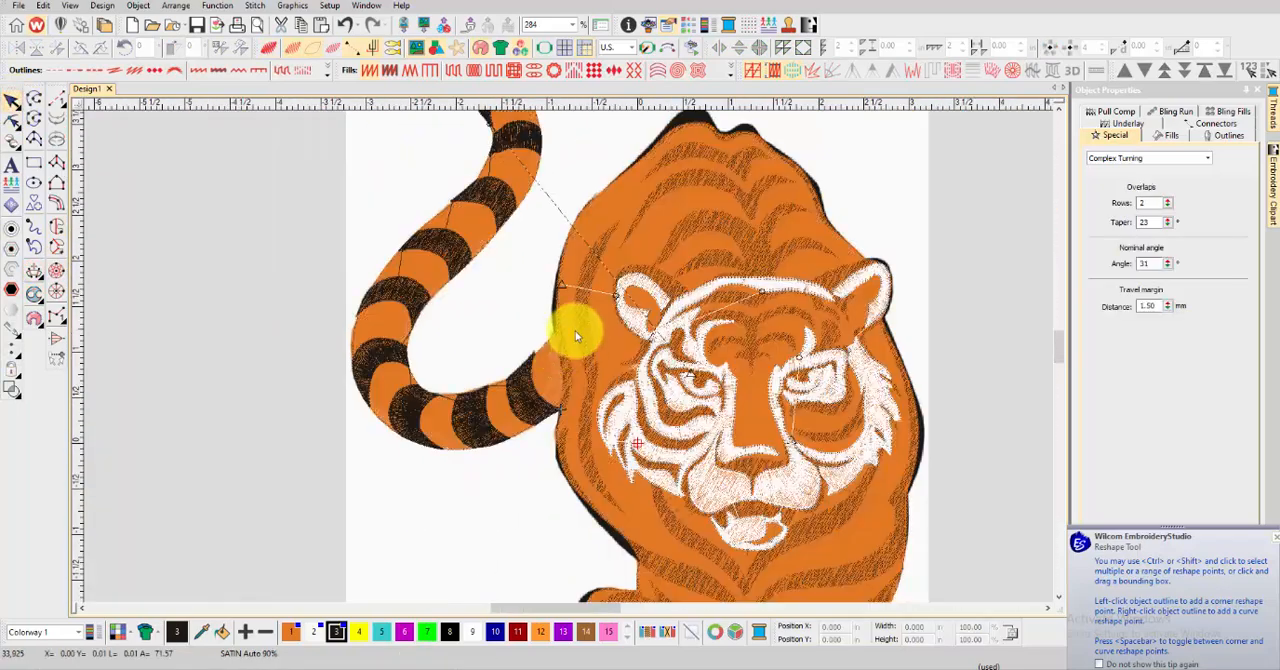
scroll(570, 229, up, 4)
scroll(570, 229, up, 2)
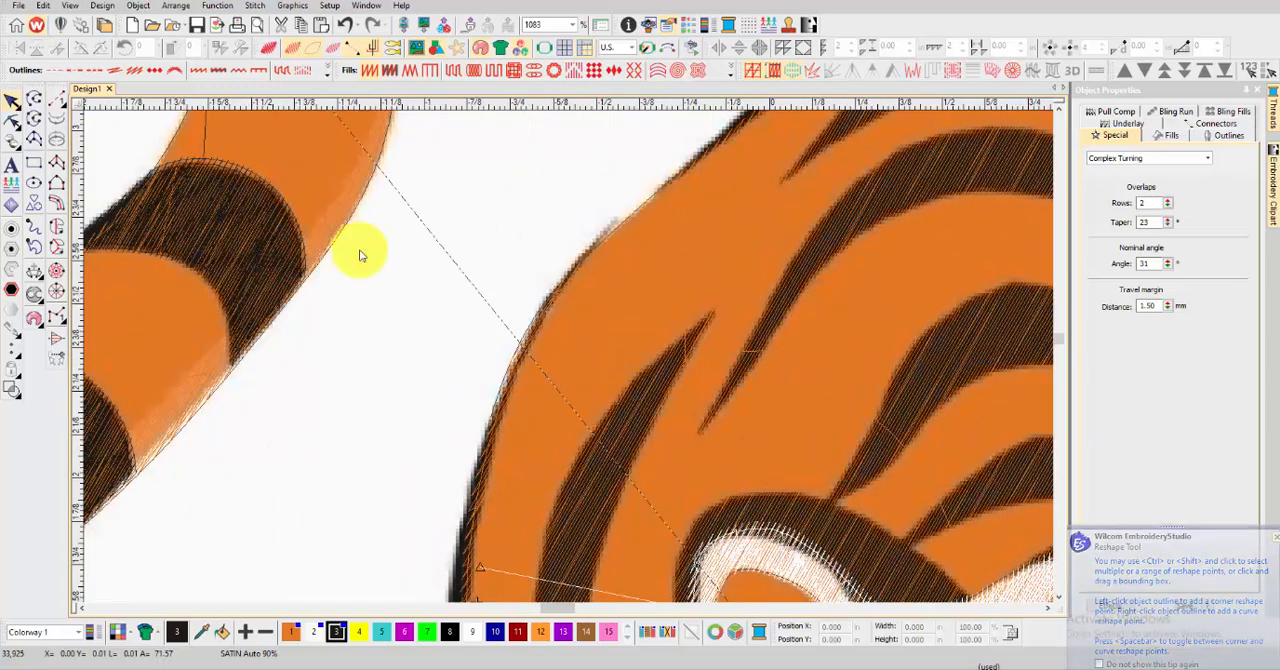
click(56, 163)
click(595, 254)
right_click(547, 304)
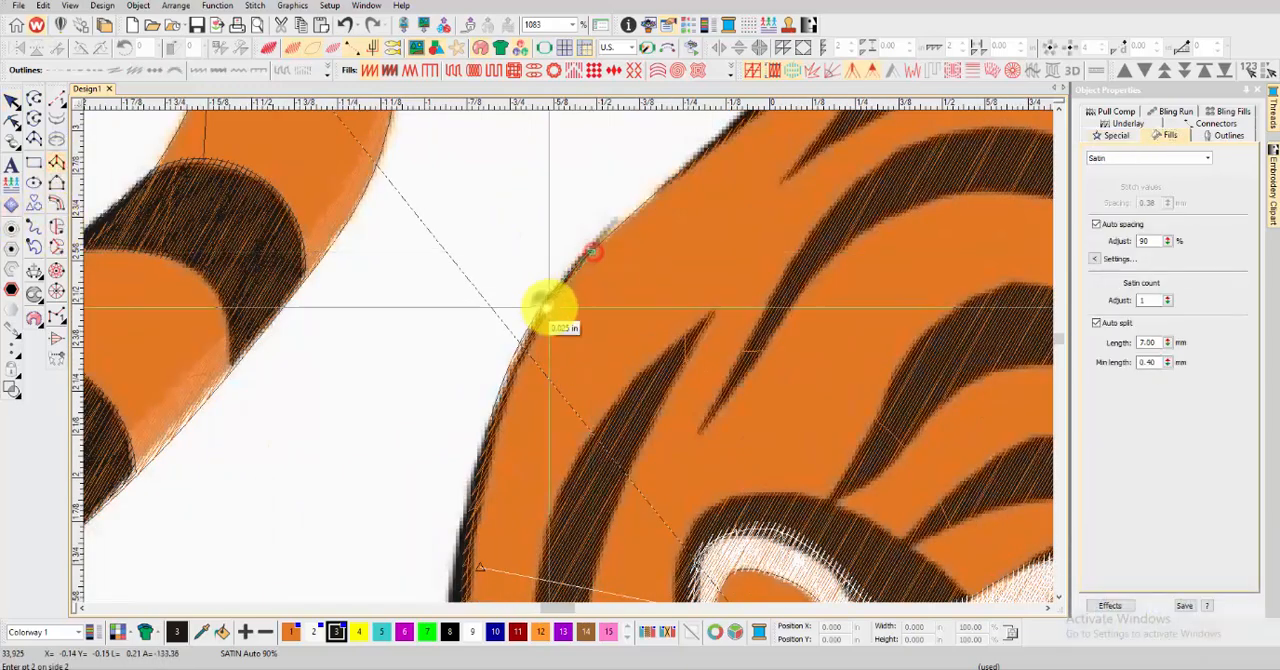
right_click(552, 307)
right_click(486, 429)
right_click(499, 433)
Continue the body-edge satin column with curved point pairs down the outline and into the stripe beside the tail base
scroll(499, 434, down, 1)
right_click(604, 381)
right_click(620, 384)
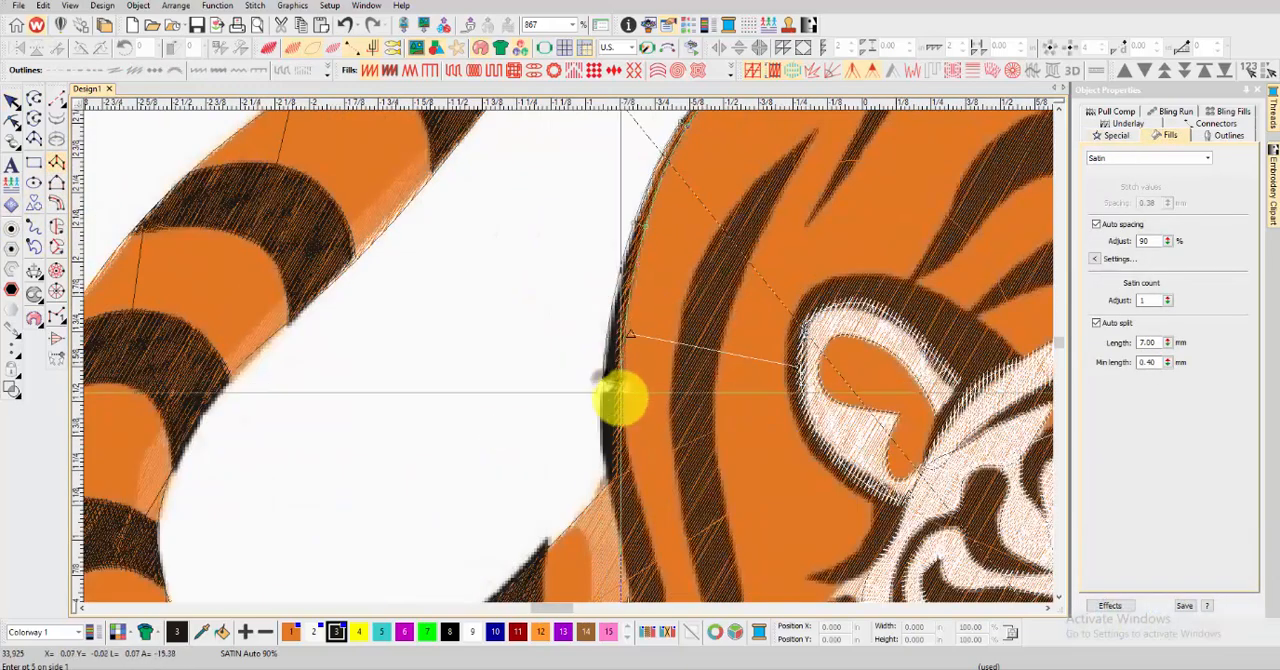
right_click(607, 476)
right_click(632, 472)
middle_click(630, 563)
right_click(559, 356)
right_click(594, 350)
Taper the body-edge satin column to a tip just below the tail joint and generate its stitches
right_click(569, 414)
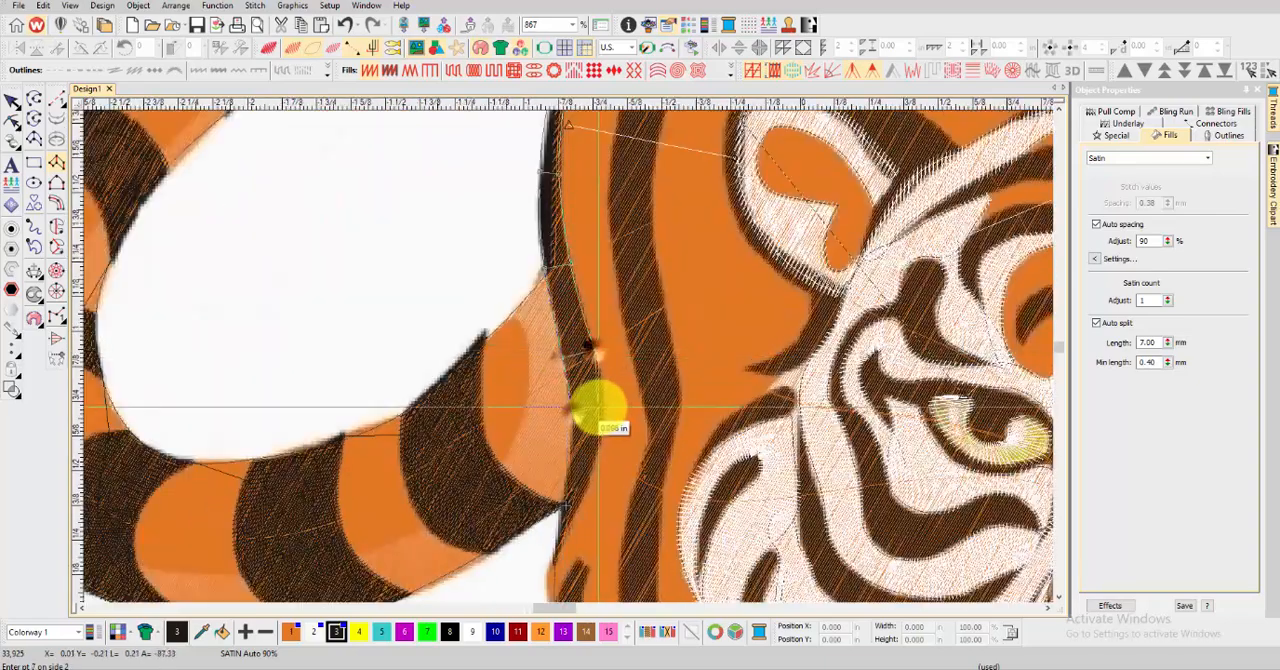
right_click(598, 408)
right_click(565, 473)
right_click(590, 472)
scroll(562, 507, up, 2)
right_click(572, 380)
key(Return)
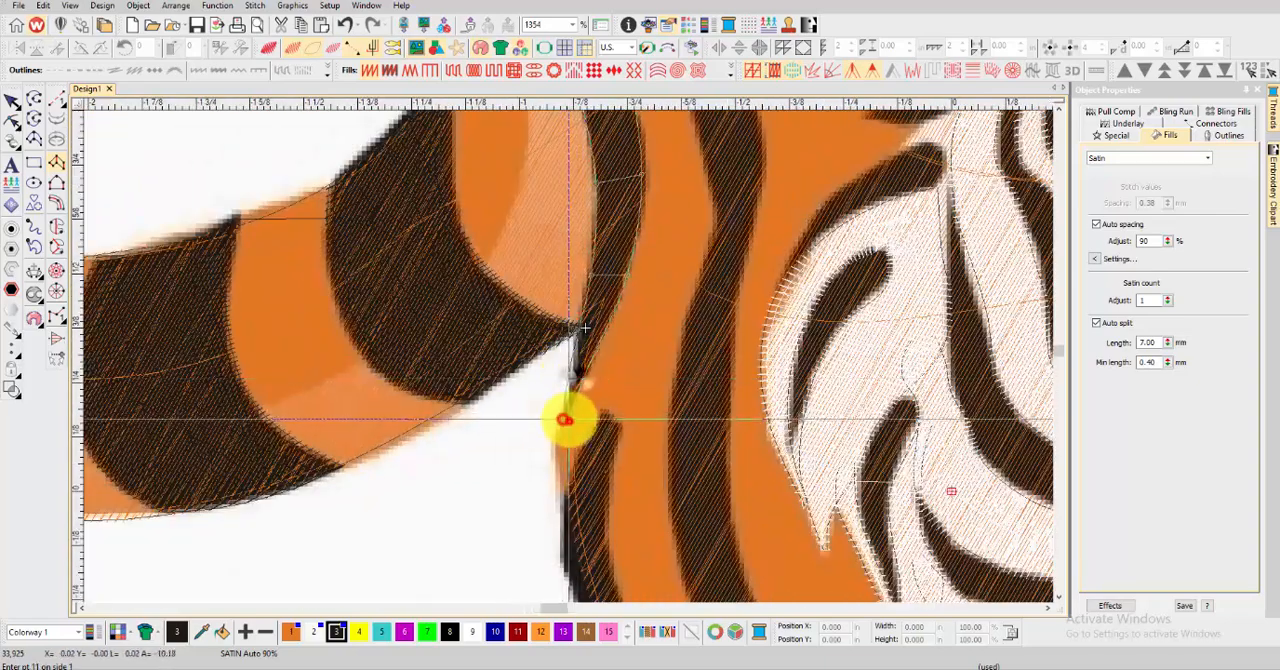
Start another satin column on the body-edge stripe below the tail joint, placing curved point pairs down its upper part
scroll(580, 380, down, 8)
scroll(570, 358, up, 6)
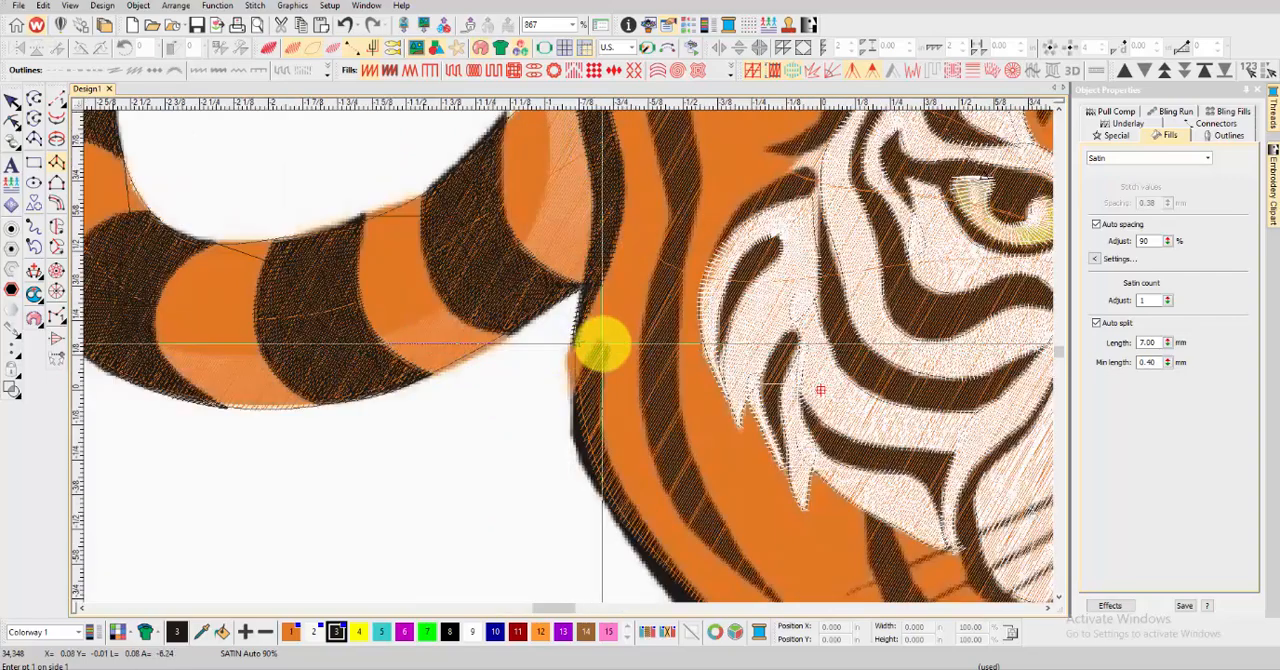
click(609, 346)
right_click(577, 377)
right_click(608, 378)
right_click(571, 435)
right_click(603, 437)
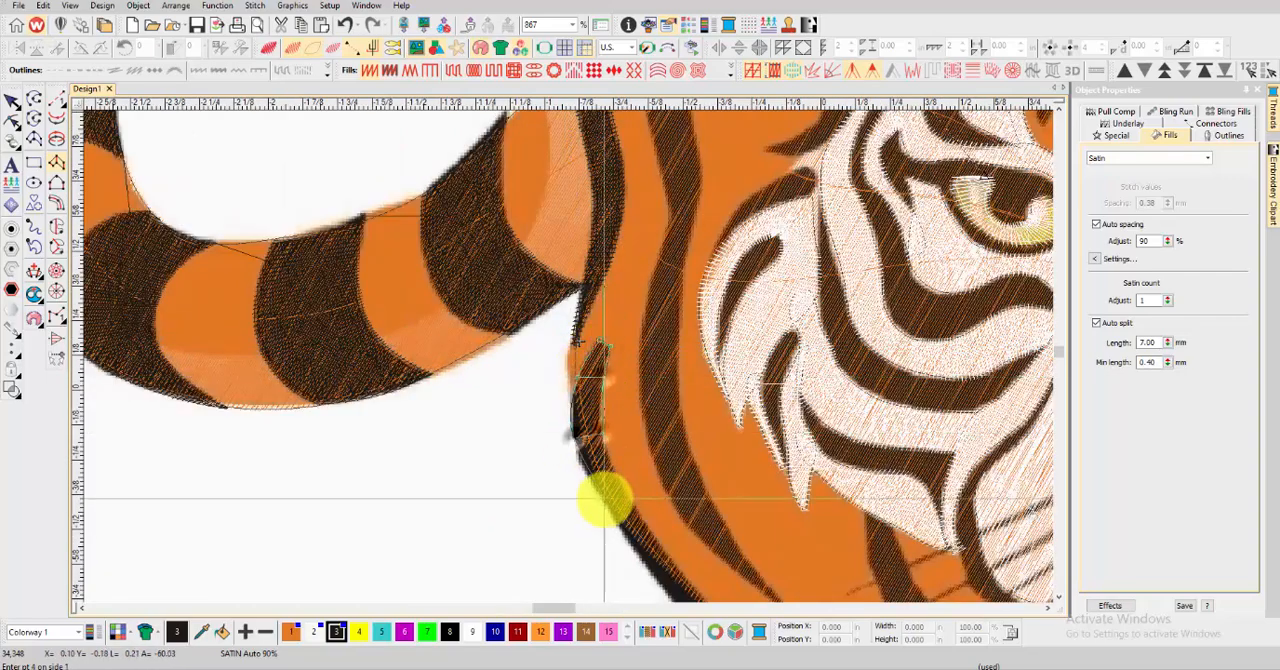
Extend the lower body-edge satin column with point pairs diagonally down the black outline toward the paw
scroll(680, 586, up, 2)
right_click(553, 369)
right_click(582, 341)
right_click(632, 458)
right_click(665, 430)
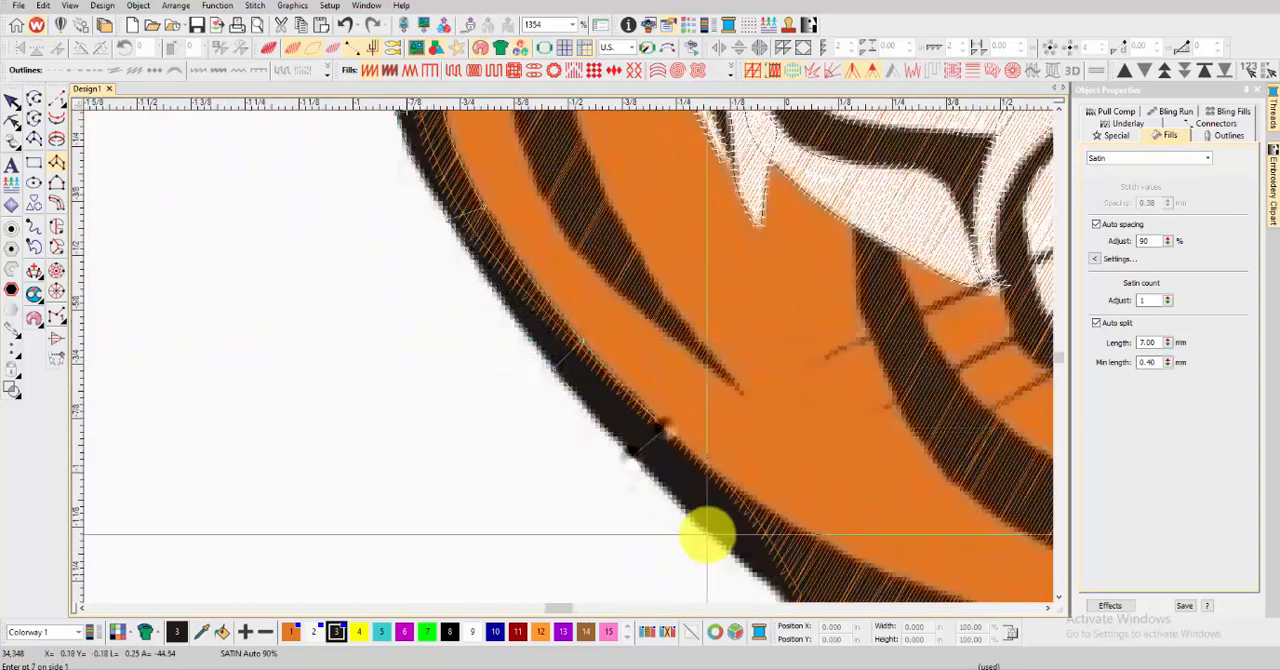
right_click(706, 527)
right_click(745, 503)
Carry the satin column through the wide stripe above the paw to its pointed end below the mouth, and generate the stitches
scroll(799, 598, down, 1)
scroll(569, 357, up, 1)
right_click(569, 356)
right_click(606, 299)
right_click(631, 419)
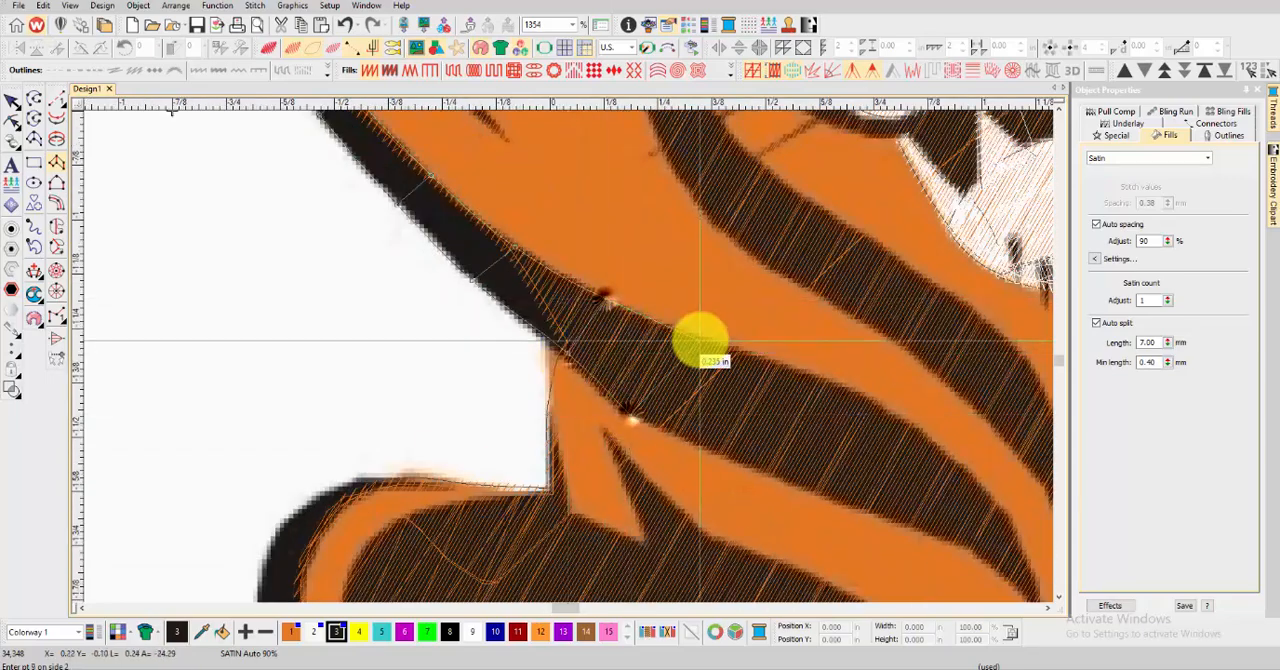
right_click(700, 339)
right_click(789, 479)
right_click(844, 386)
scroll(869, 446, down, 1)
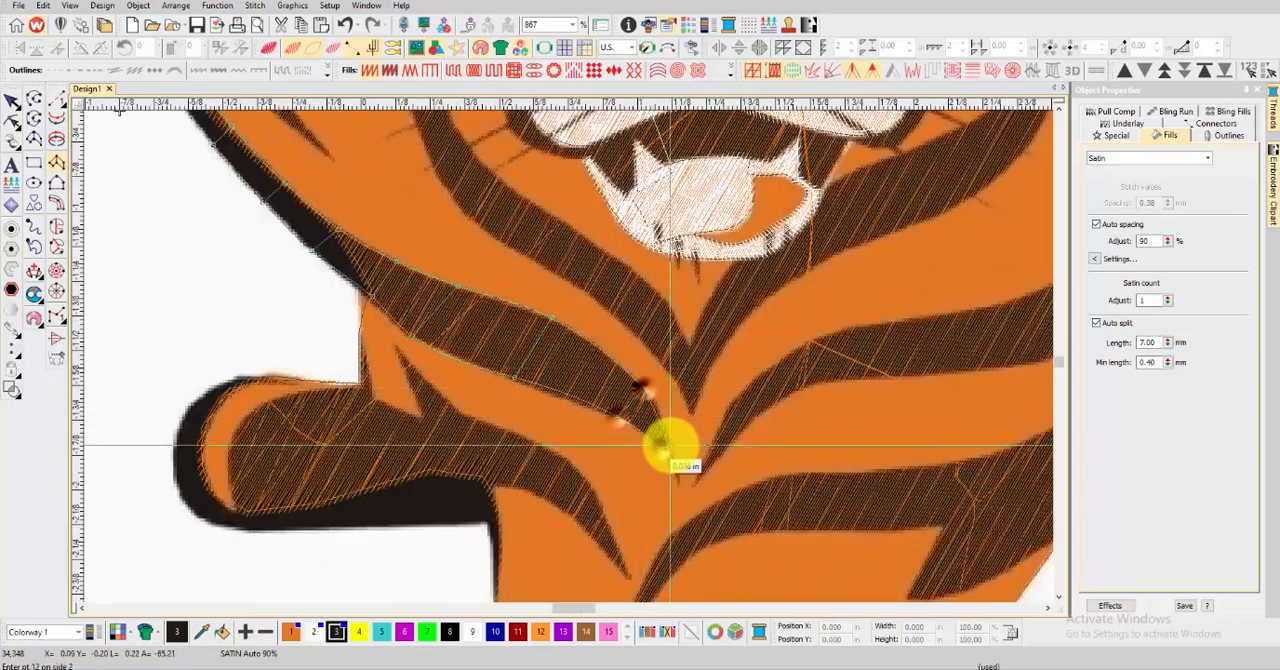
key(Return)
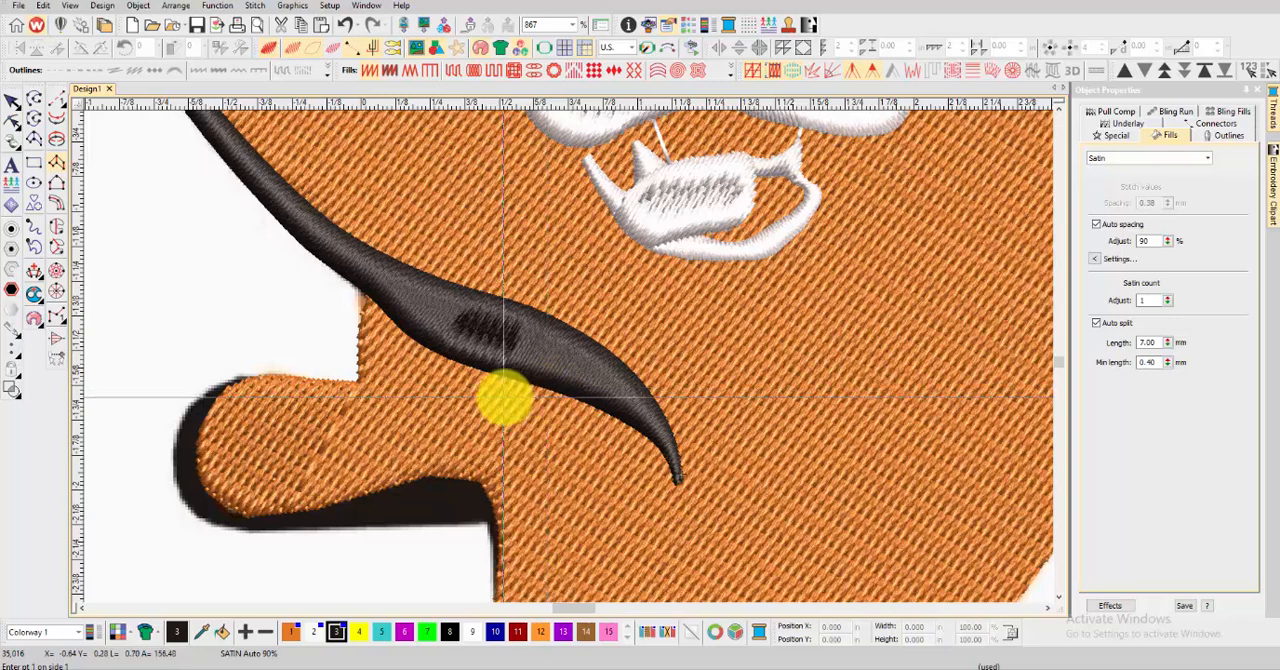
scroll(551, 357, up, 1)
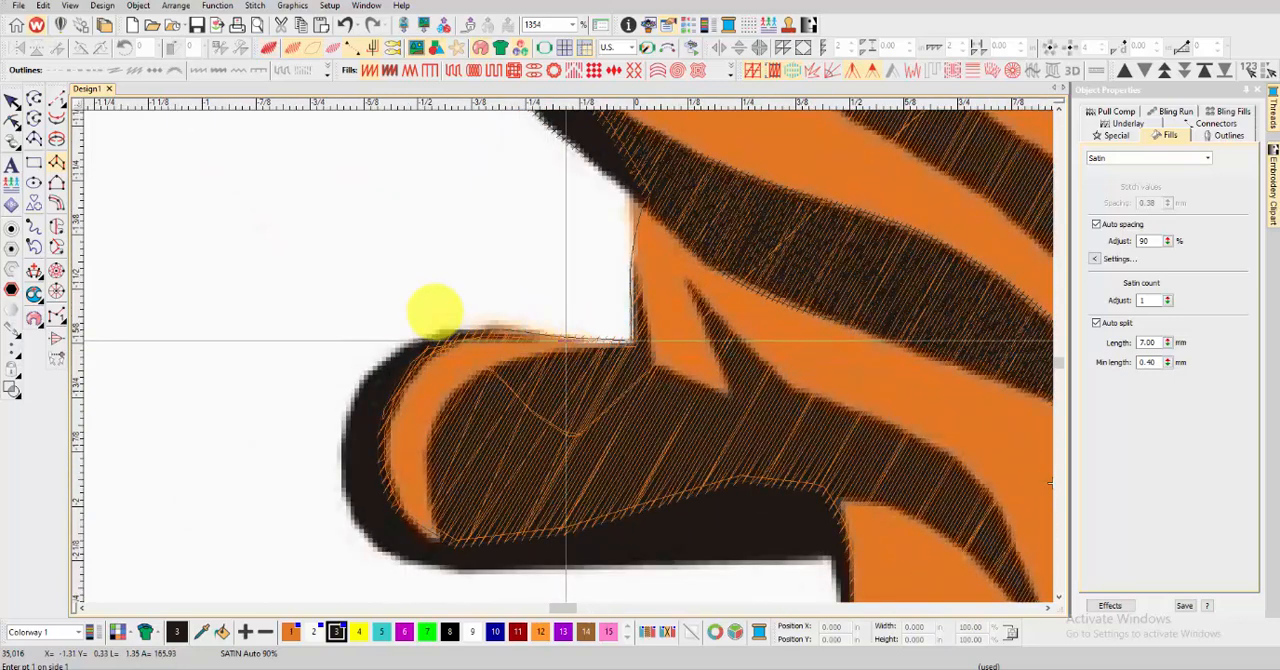
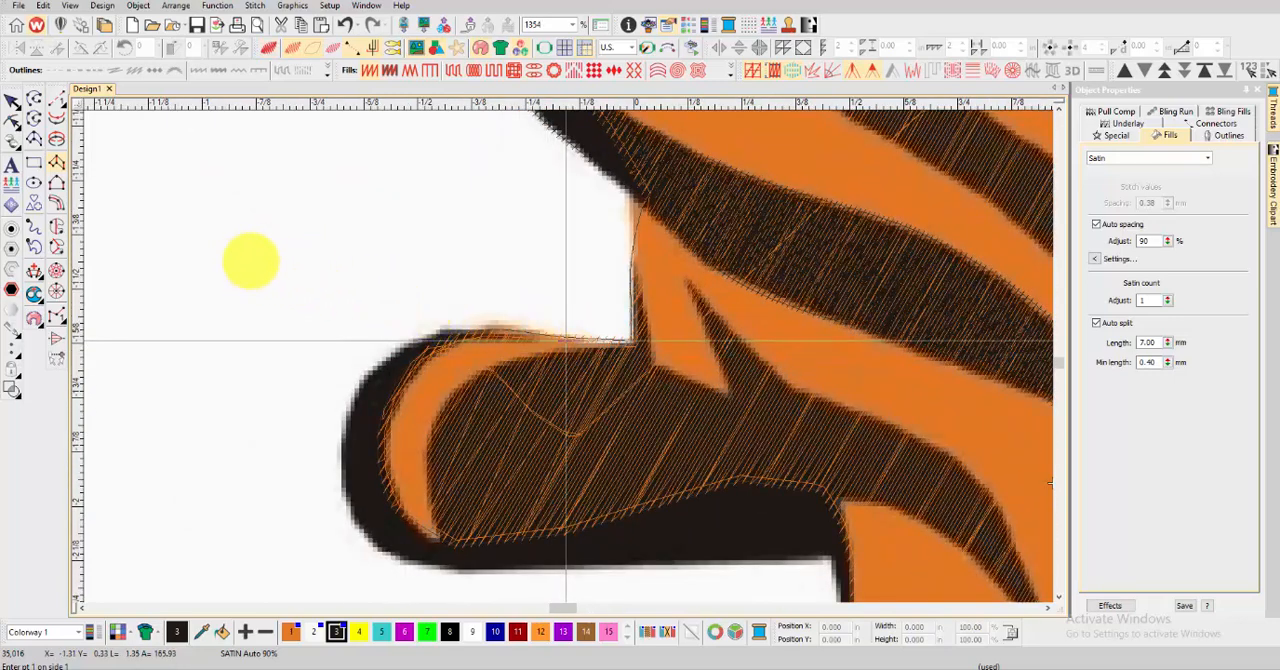
Start a satin column at the upper edge of the rounded upper paw, placing curved point pairs around its outer black outline
click(534, 331)
click(536, 338)
right_click(449, 328)
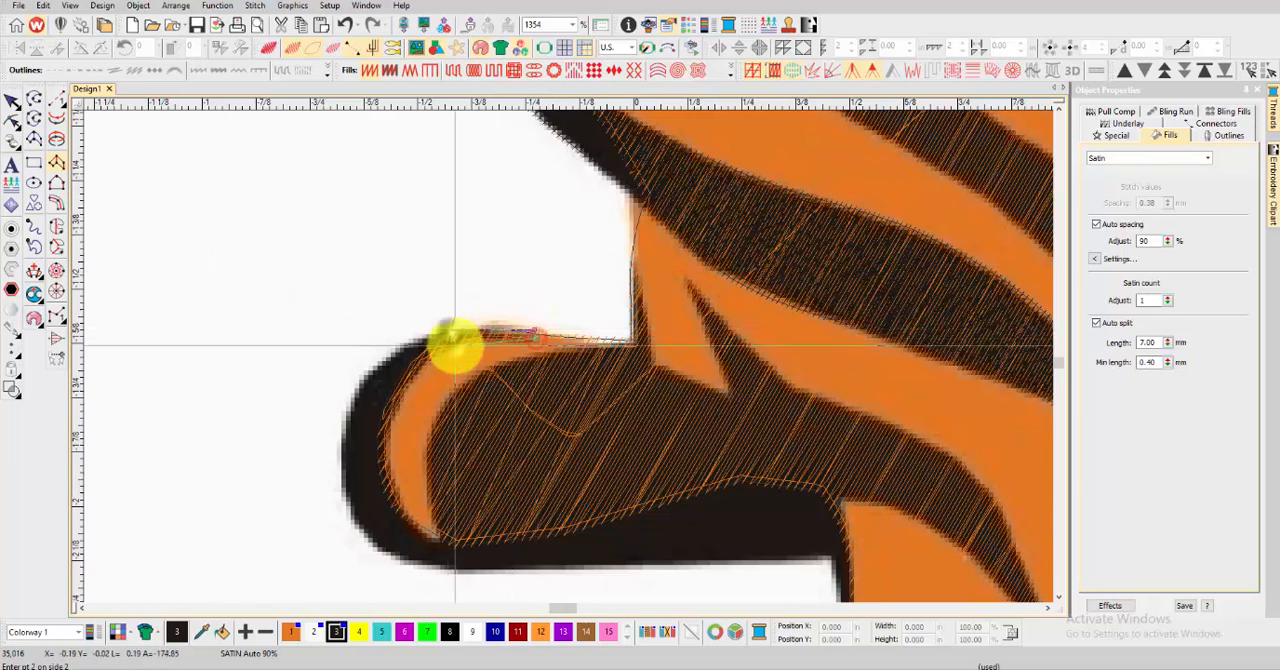
right_click(459, 350)
right_click(369, 381)
right_click(407, 386)
right_click(344, 457)
right_click(388, 452)
Carry the upper paw's satin outline around its lower curve onto the flat underside, and generate the stitches
right_click(376, 543)
right_click(408, 520)
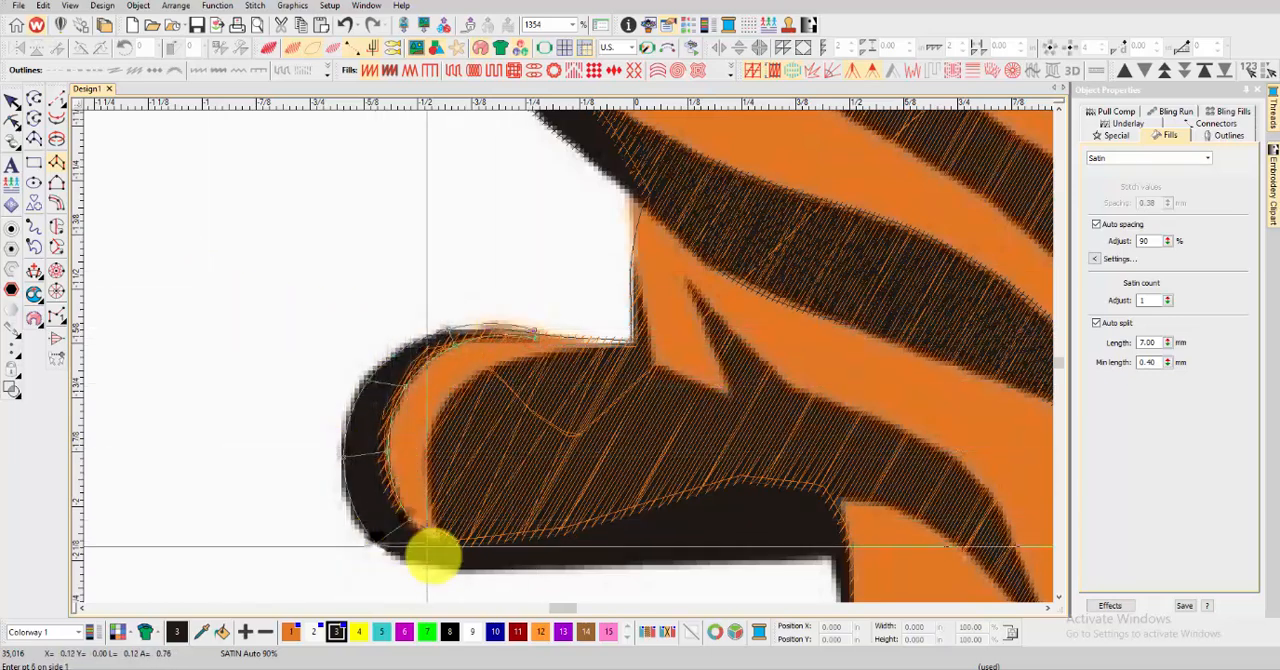
right_click(450, 568)
right_click(461, 544)
click(506, 569)
click(510, 539)
key(Return)
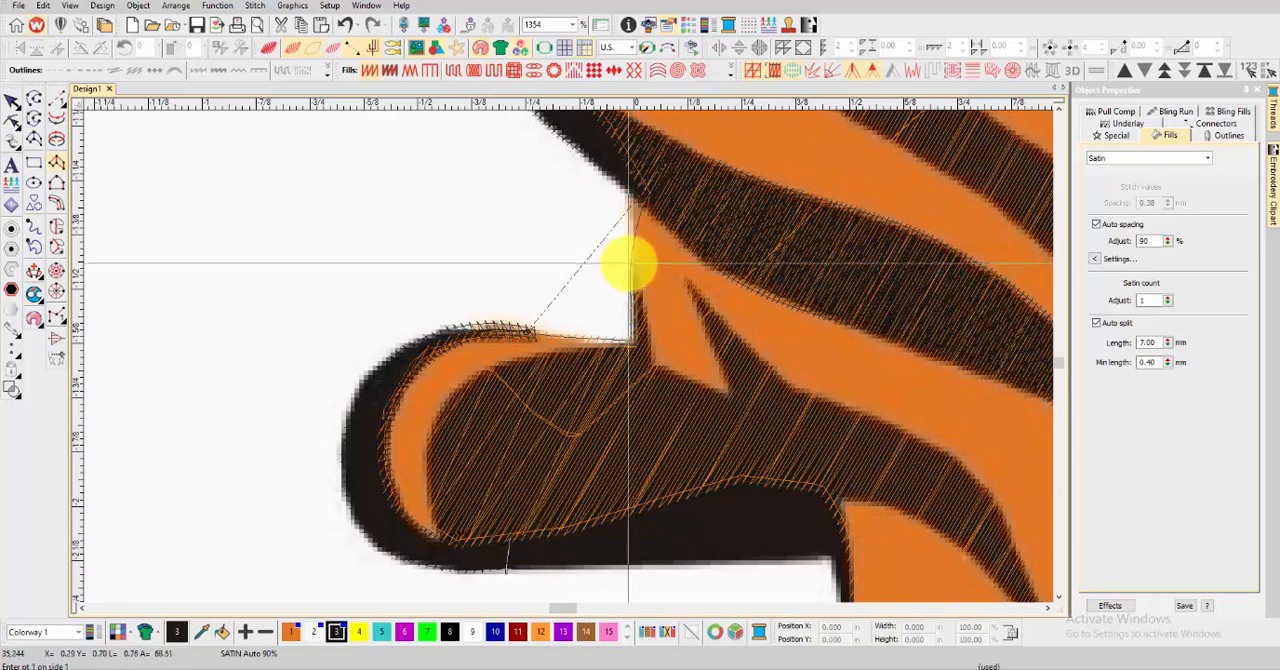
Digitize a short tapered satin column down the narrow black spike at the inner corner above the upper paw
click(631, 265)
click(634, 265)
right_click(630, 314)
right_click(646, 312)
click(617, 376)
click(655, 374)
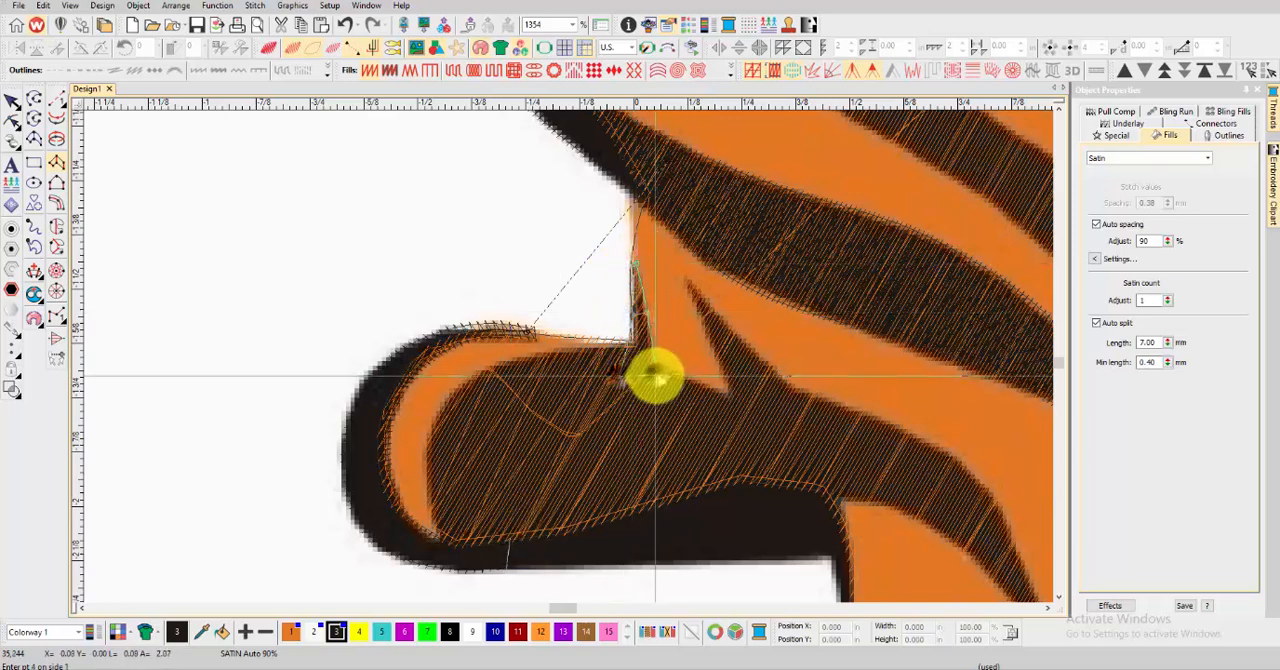
key(Return)
Digitize a widening satin column from the tip of the triangular black spike down into the upper paw's dark area
click(685, 287)
click(689, 281)
right_click(716, 351)
right_click(746, 345)
click(729, 417)
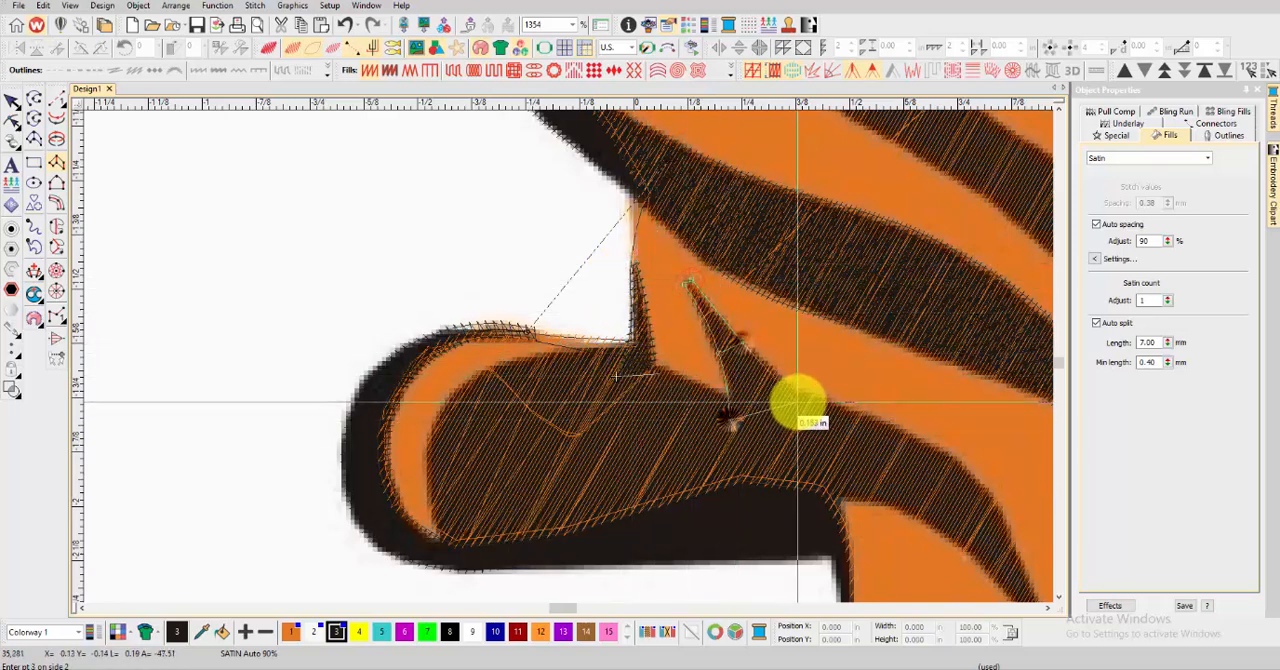
click(798, 402)
key(Return)
Start a satin column at the pointed end of the curved stripe behind the upper paw, placing curved point pairs up its wider part
drag(838, 552, 529, 367)
click(743, 453)
click(745, 451)
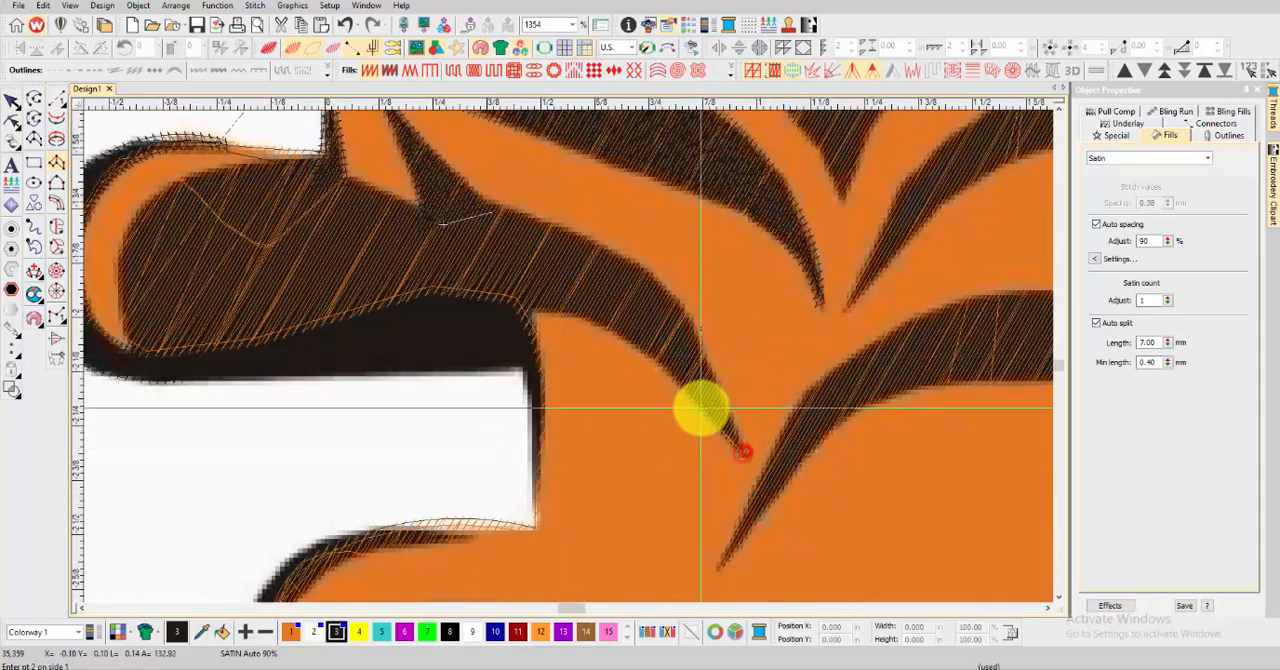
right_click(700, 407)
right_click(716, 389)
right_click(652, 359)
right_click(690, 317)
right_click(595, 326)
right_click(621, 257)
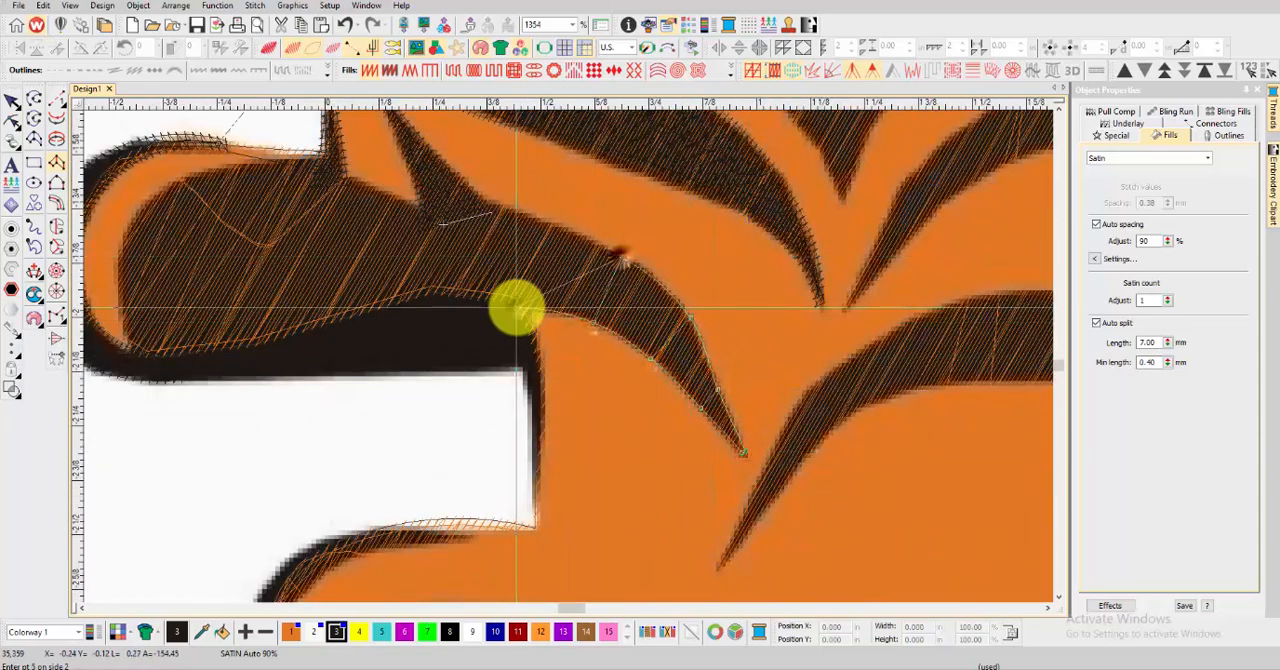
Extend the curved stripe's satin column into the upper paw up to the triangular spike, and generate the stitches
right_click(517, 310)
right_click(547, 222)
right_click(441, 295)
right_click(474, 204)
right_click(394, 290)
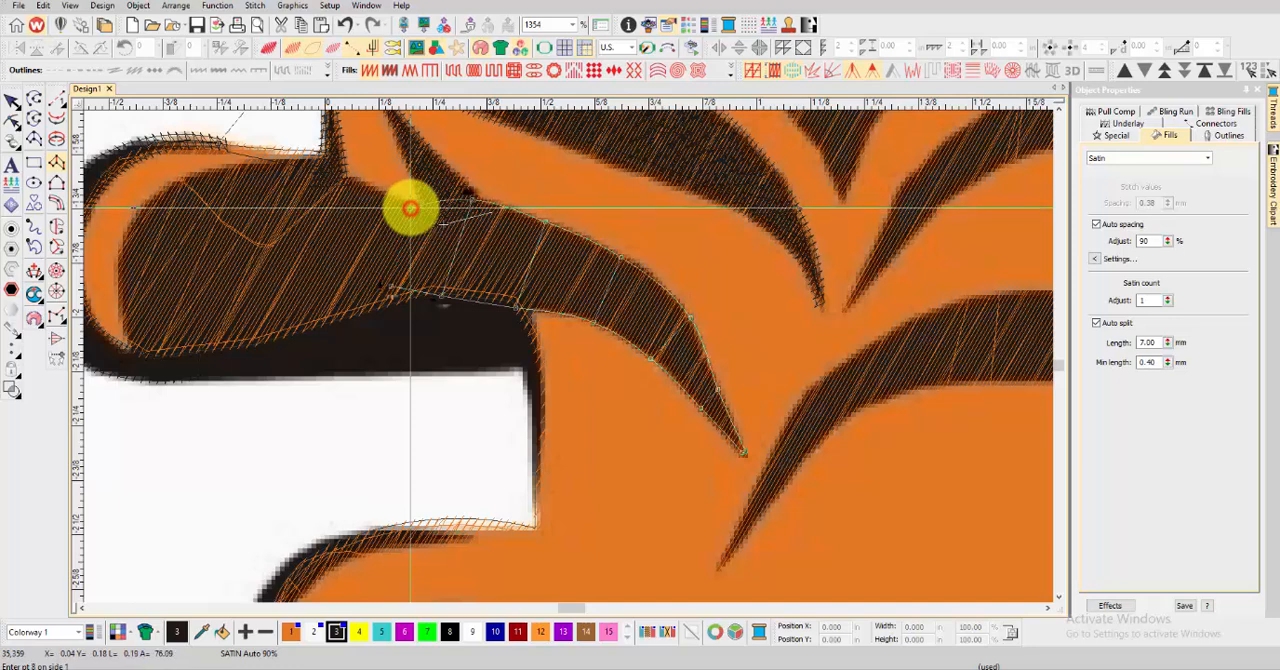
key(Return)
Start a satin column up the thin vertical edge beside the white gap, turning the corner into the upper paw's broad dark area
right_click(534, 487)
right_click(538, 424)
right_click(520, 291)
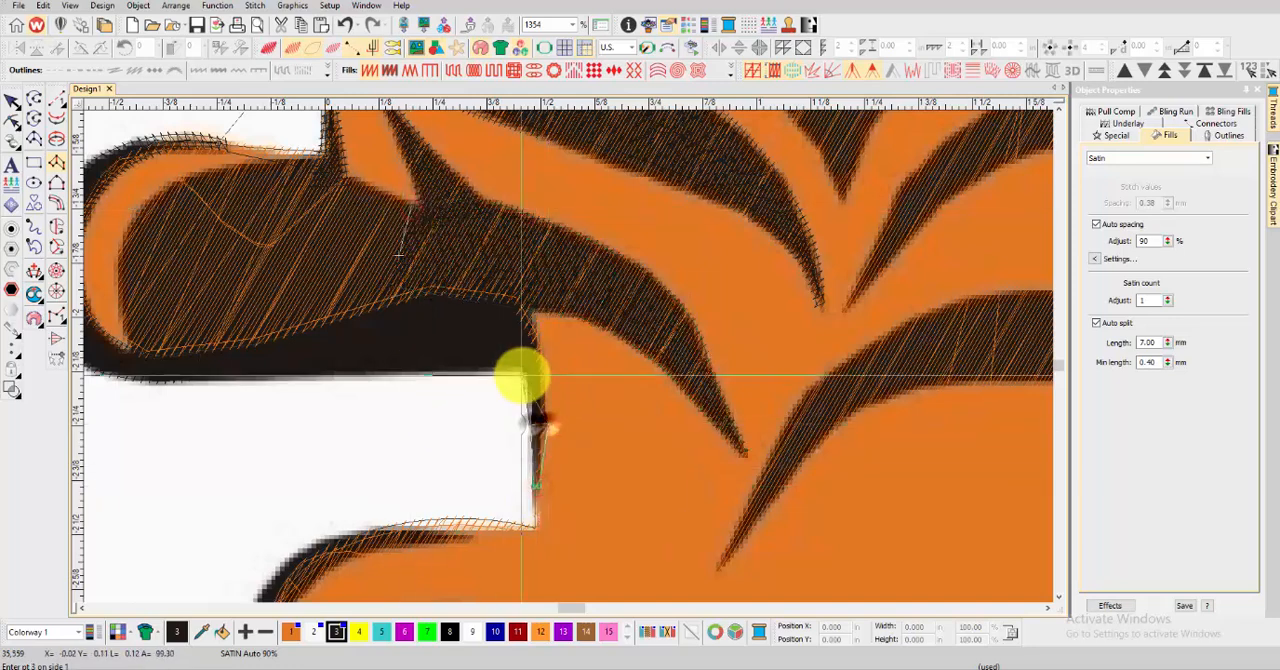
right_click(504, 363)
right_click(419, 373)
right_click(453, 238)
right_click(314, 376)
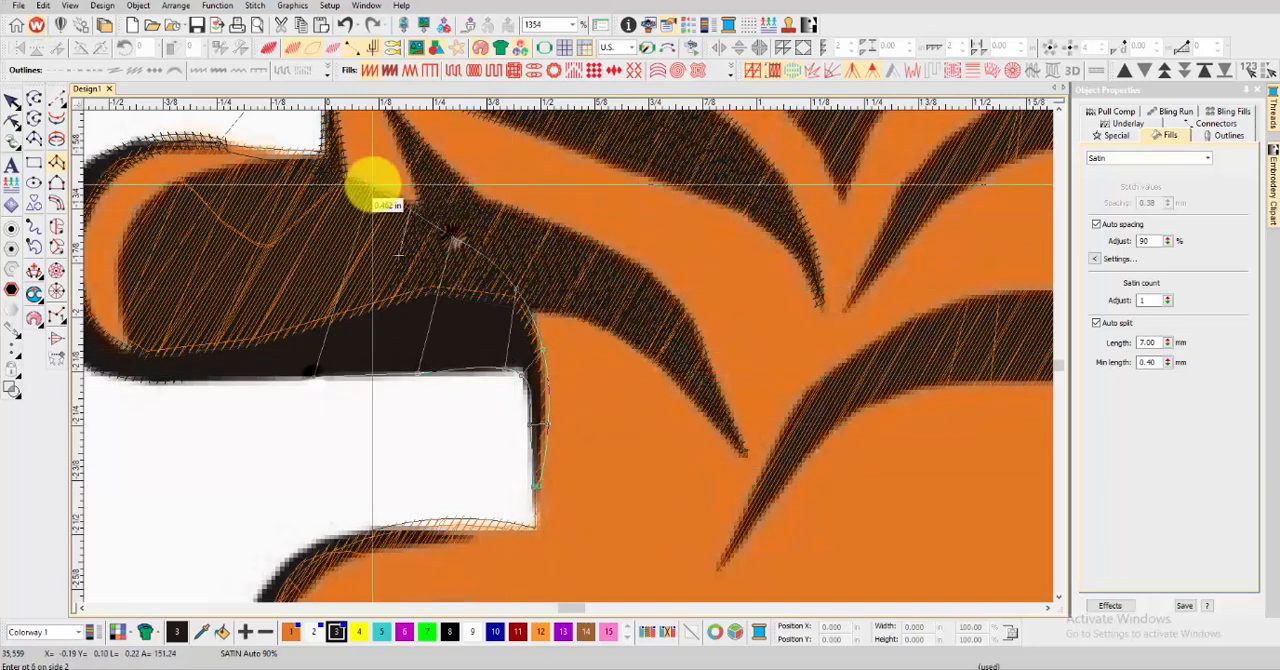
Extend the wide satin column across the upper paw's dark area to its rounded end, and generate the stitches
right_click(365, 181)
right_click(209, 374)
right_click(299, 158)
right_click(151, 376)
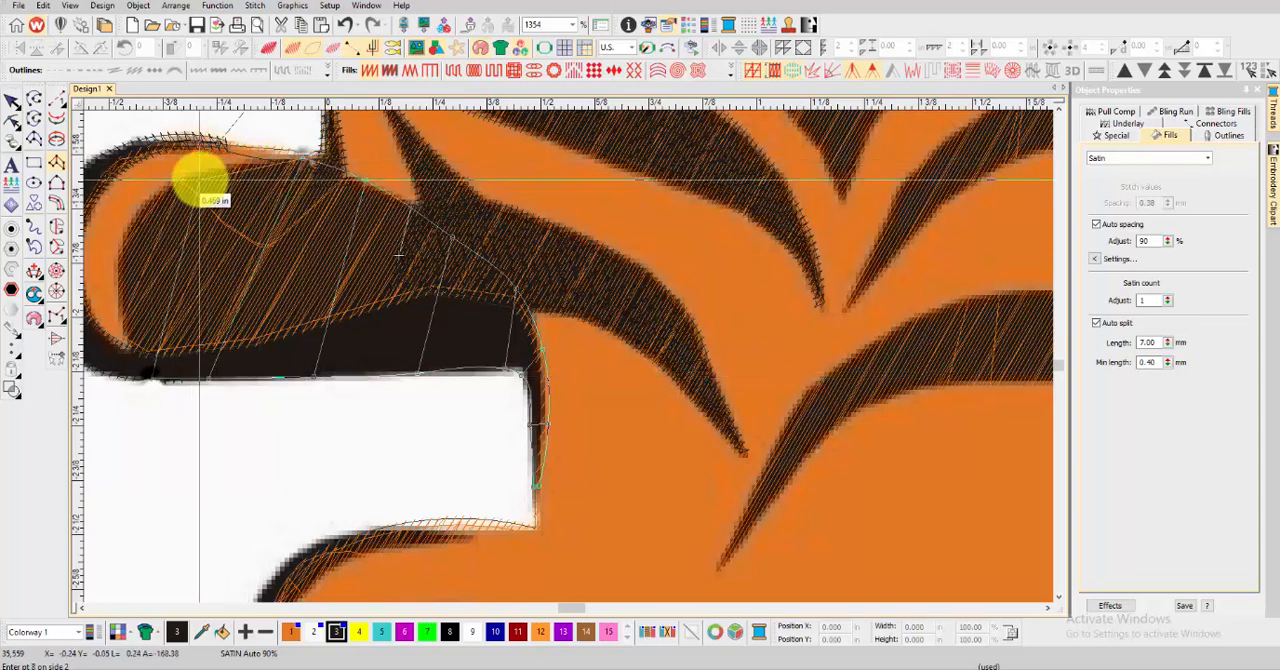
right_click(199, 174)
right_click(349, 380)
right_click(343, 250)
key(Return)
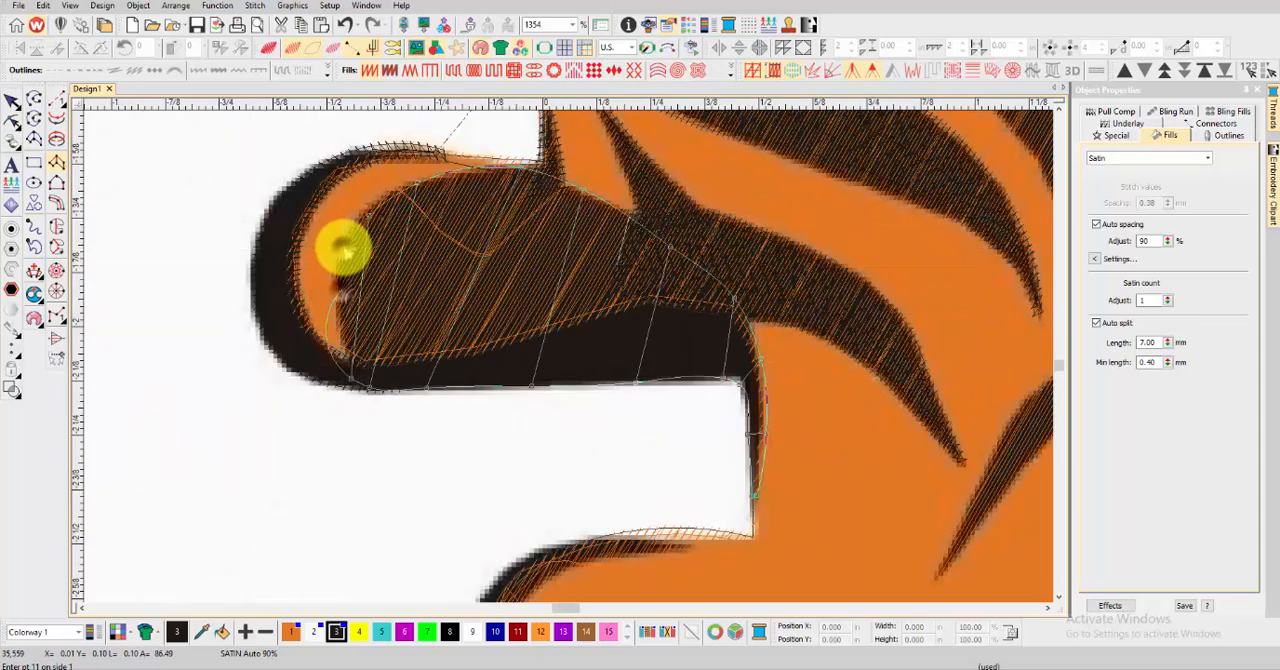
Digitize a curved satin column around the outer black outline of the rounded lobe below the white gap
key(t)
scroll(548, 374, down, 5)
scroll(570, 355, up, 2)
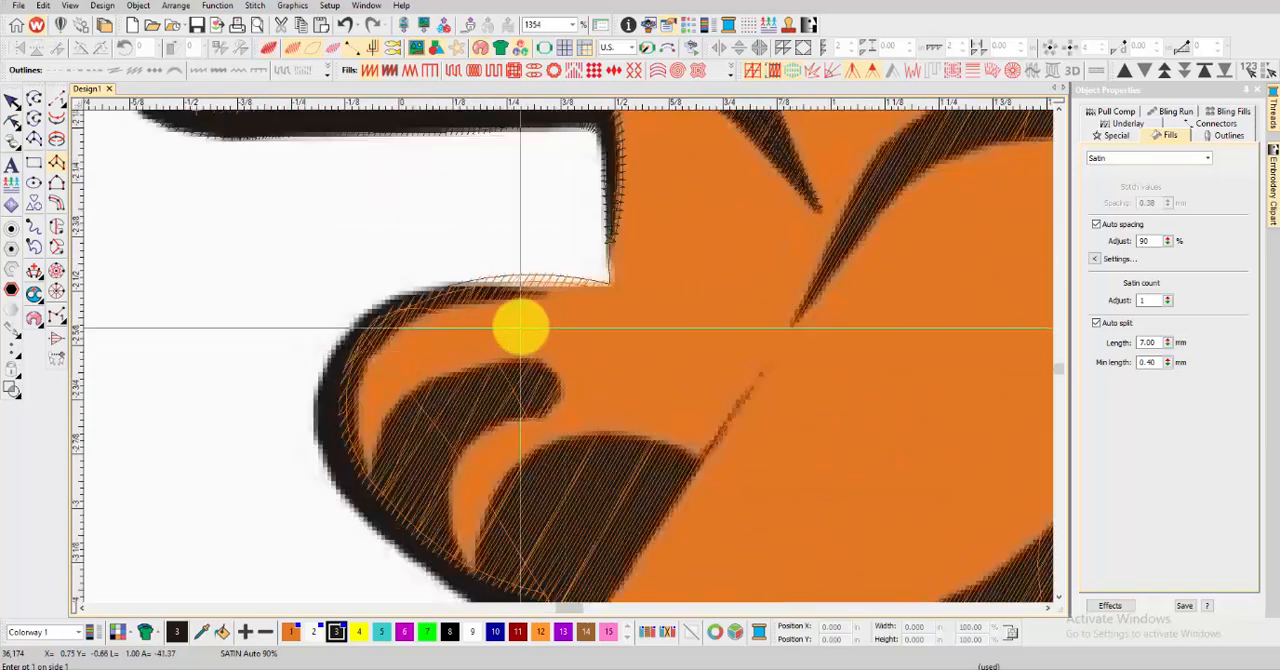
click(549, 294)
click(476, 292)
click(389, 301)
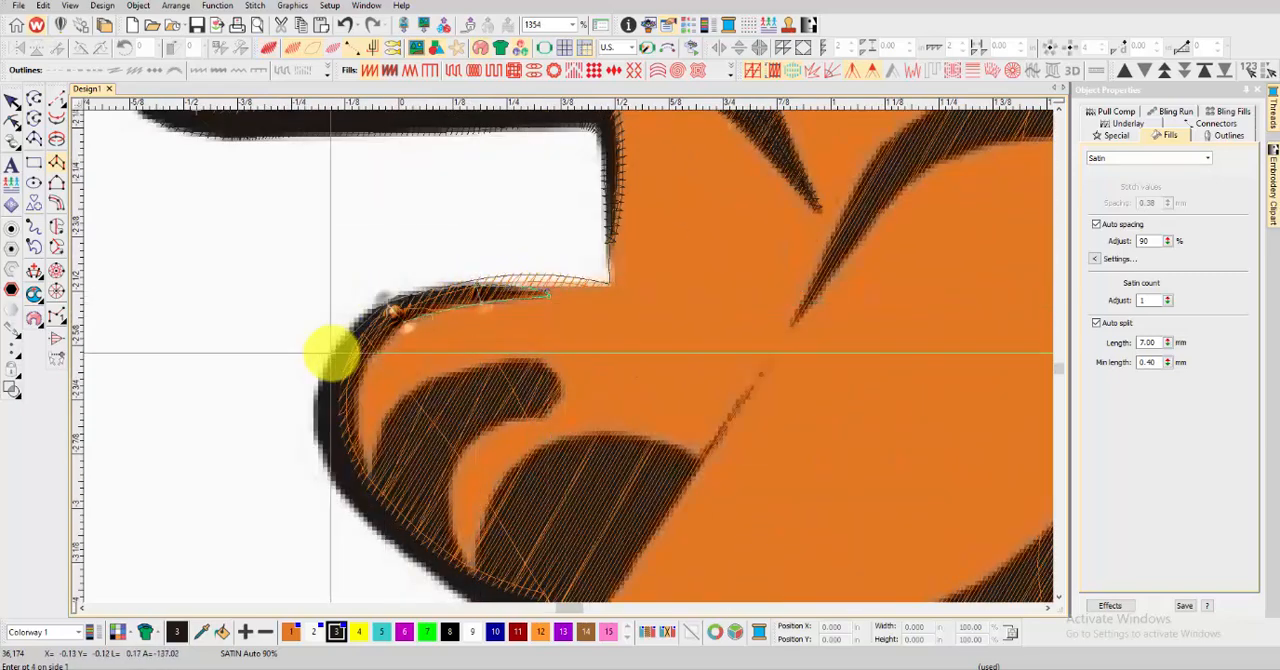
click(367, 357)
click(360, 418)
click(378, 478)
scroll(378, 478, down, 1)
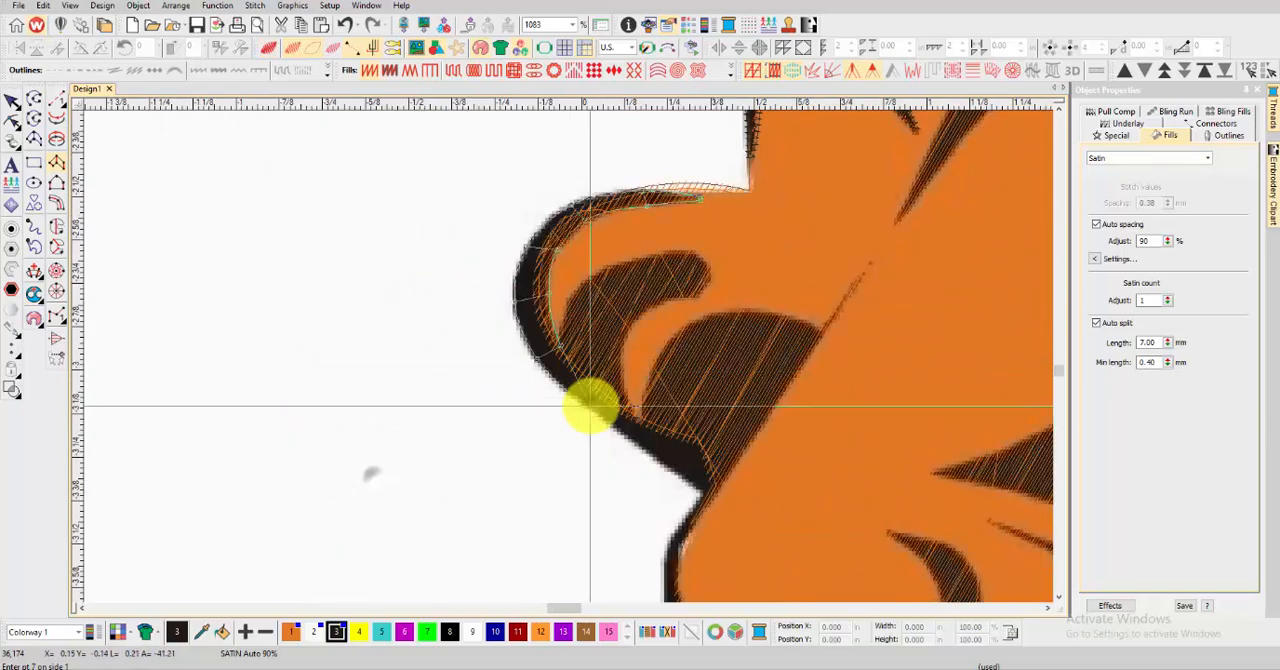
Start a satin column at the rounded end of the curved stripe inside the lobe, placing point pairs around its bend
click(686, 250)
click(702, 297)
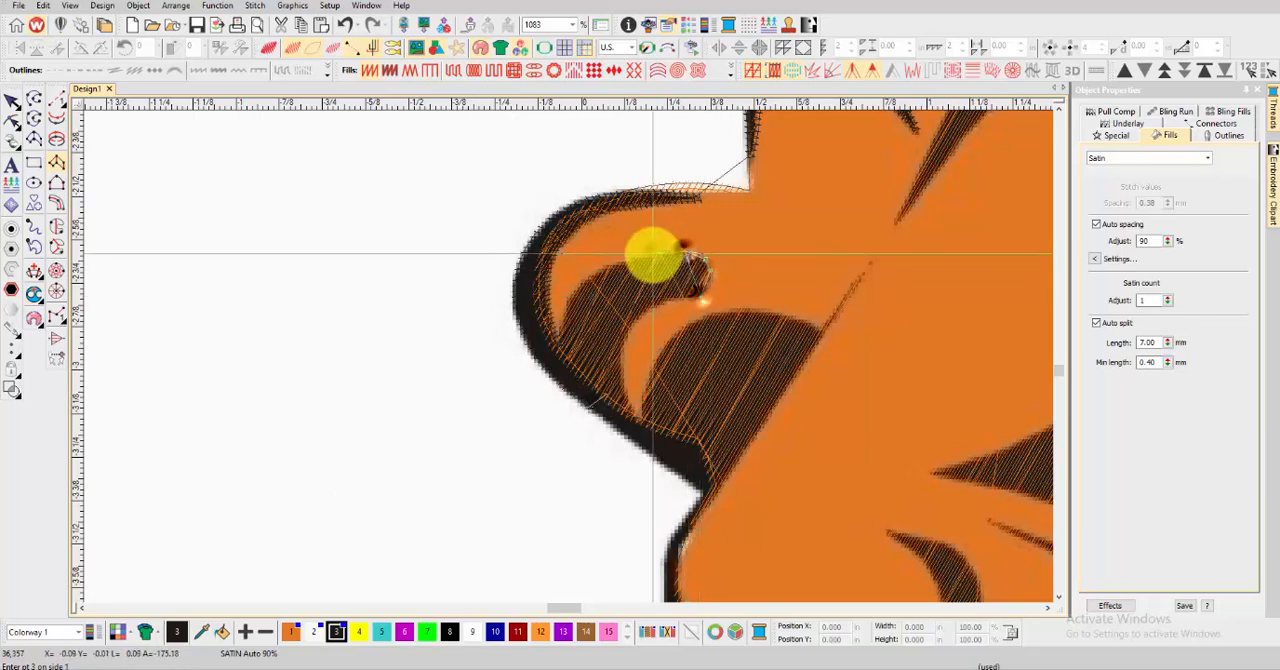
click(653, 254)
click(662, 301)
click(592, 278)
click(632, 321)
click(568, 334)
click(625, 341)
Continue the inner stripe's satin column down along the lobe's lower diagonal edge to the corner, and generate the stitches
click(559, 385)
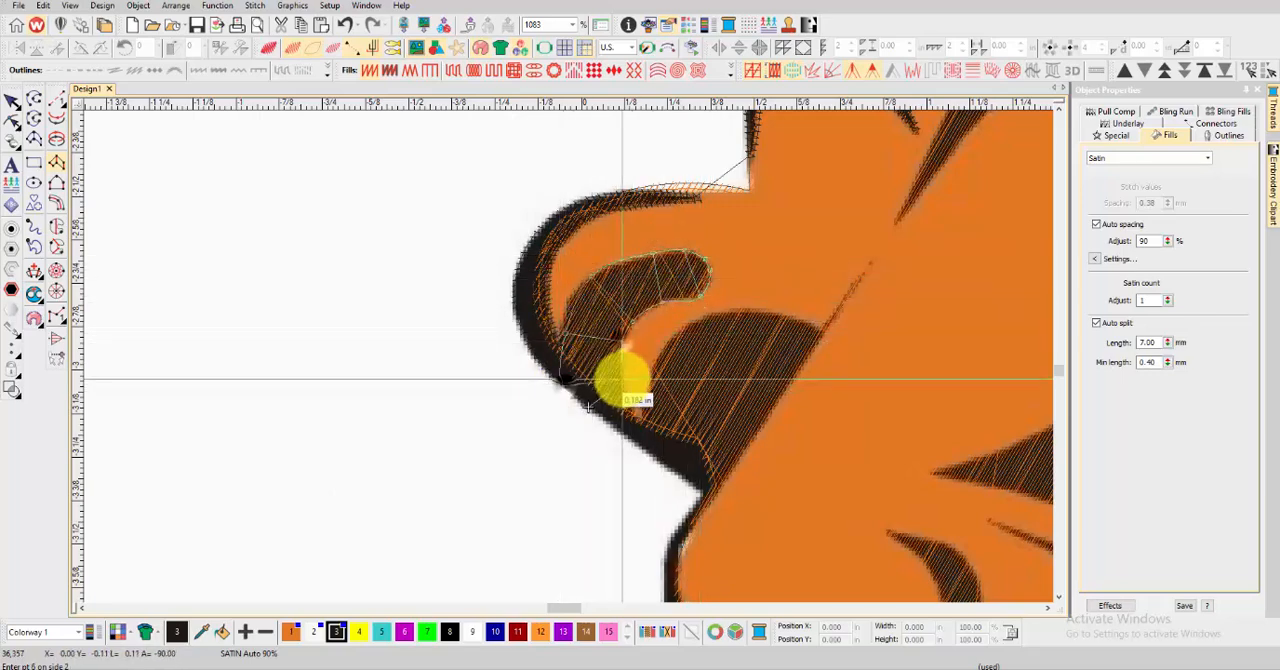
click(623, 379)
click(606, 423)
click(633, 413)
click(647, 447)
click(663, 432)
key(Return)
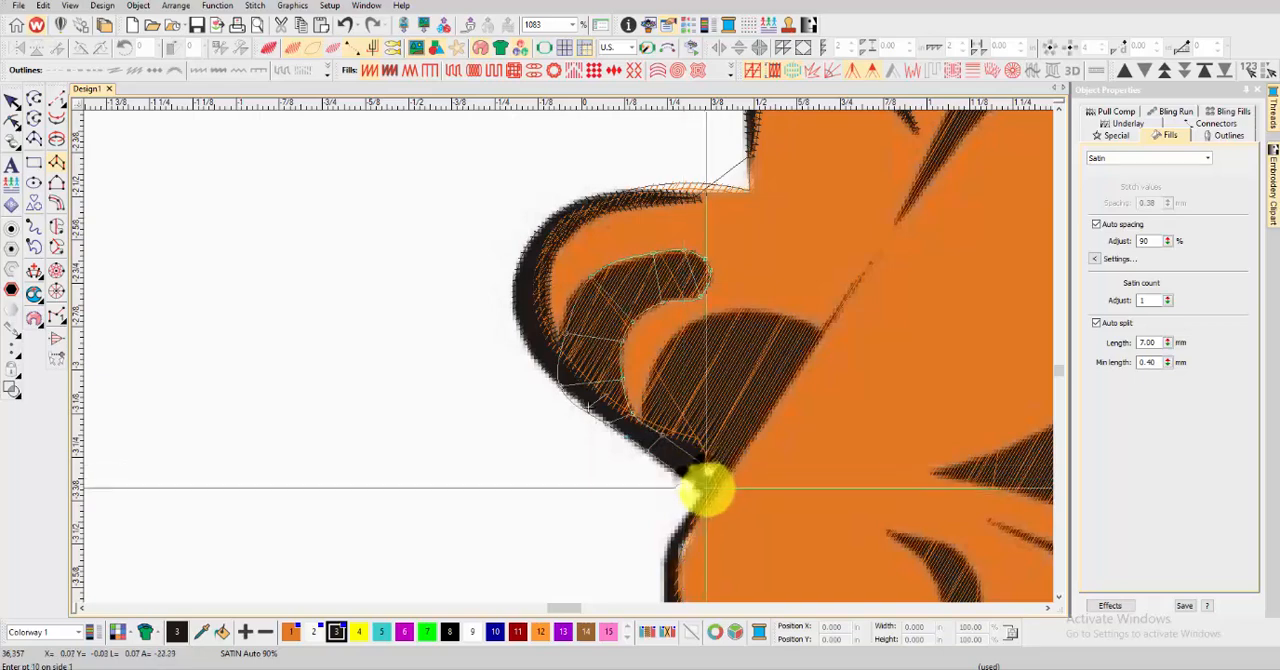
Digitize a satin column filling the dome-shaped black area beside the inner stripe, ending at its diagonal edge
click(672, 336)
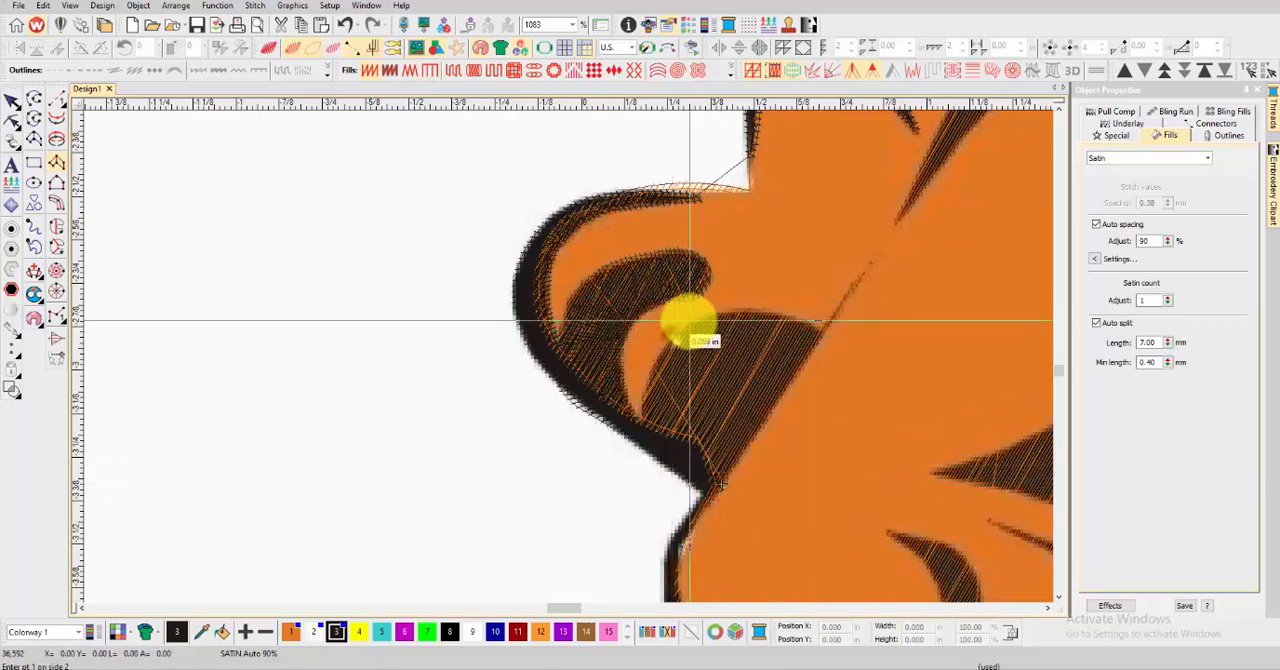
click(700, 317)
click(652, 376)
click(742, 310)
click(643, 432)
click(674, 449)
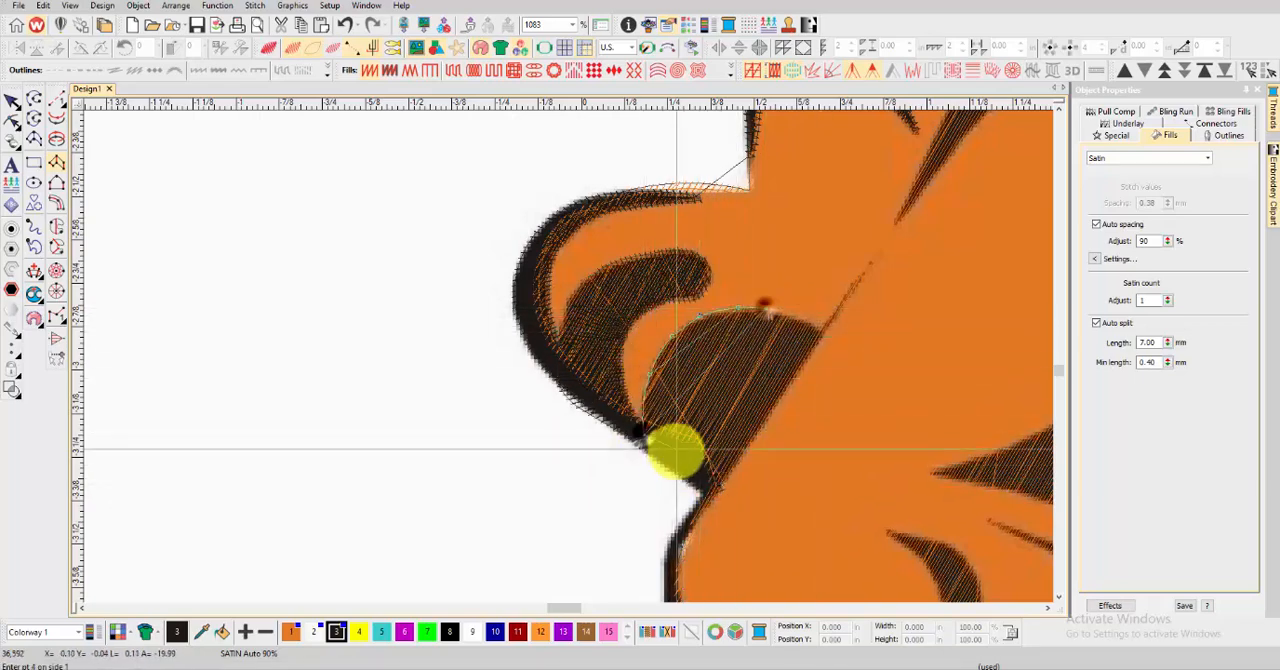
click(803, 343)
click(703, 491)
click(822, 329)
click(822, 329)
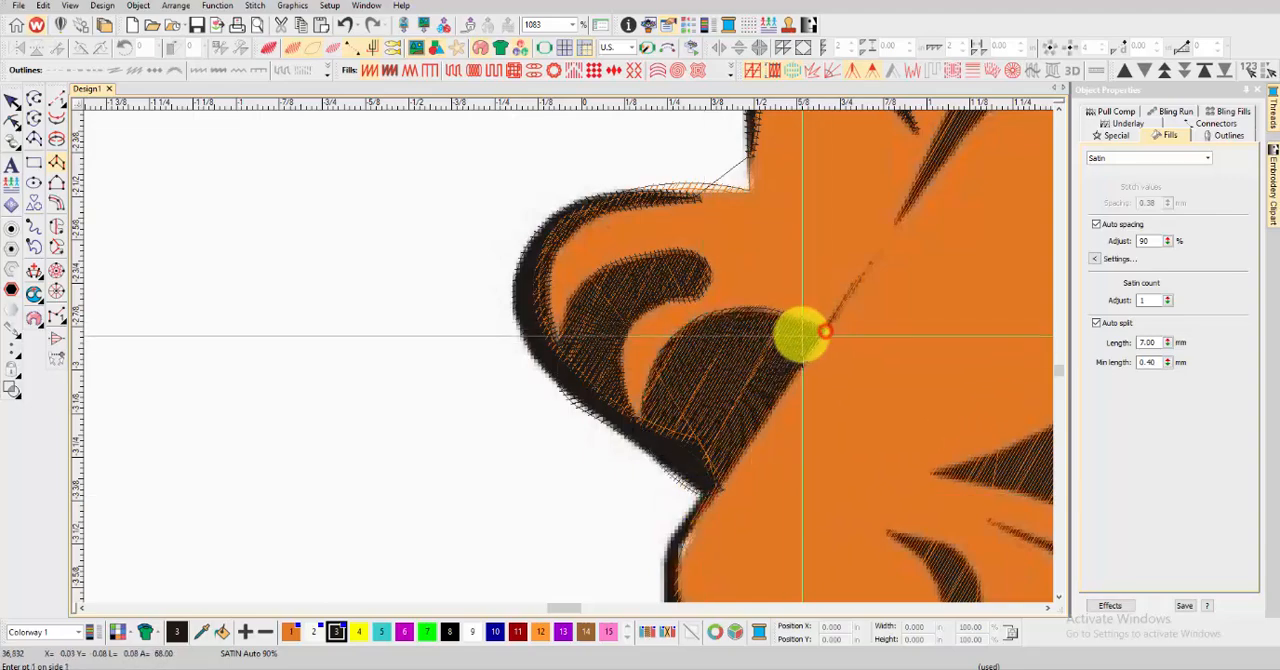
key(Return)
Start a satin column at the corner below the dome-shaped area, placing point pairs down the lower paw's narrow outer outline
scroll(800, 336, down, 3)
key(t)
key(t)
scroll(551, 449, up, 6)
click(497, 300)
click(527, 301)
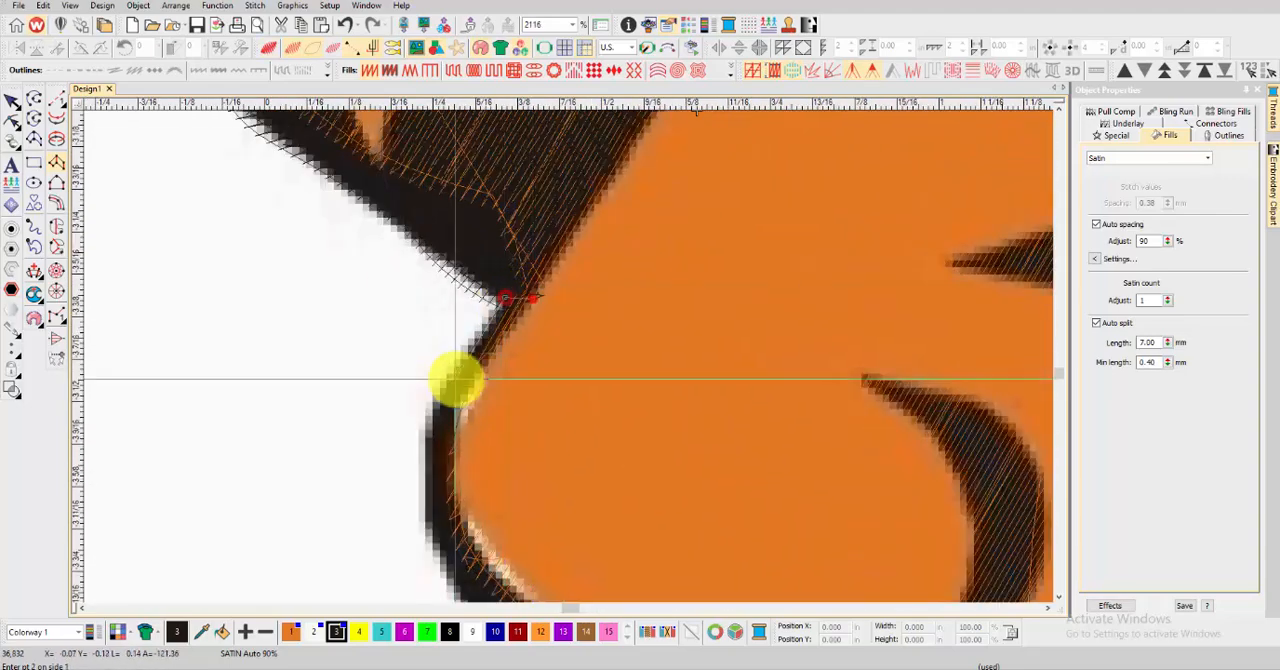
click(438, 387)
click(469, 386)
click(424, 503)
click(460, 495)
Extend the lower paw's satin outline with curved point pairs along its rounded underside to the base of the toe stripe
scroll(510, 450, down, 2)
right_click(605, 438)
right_click(620, 409)
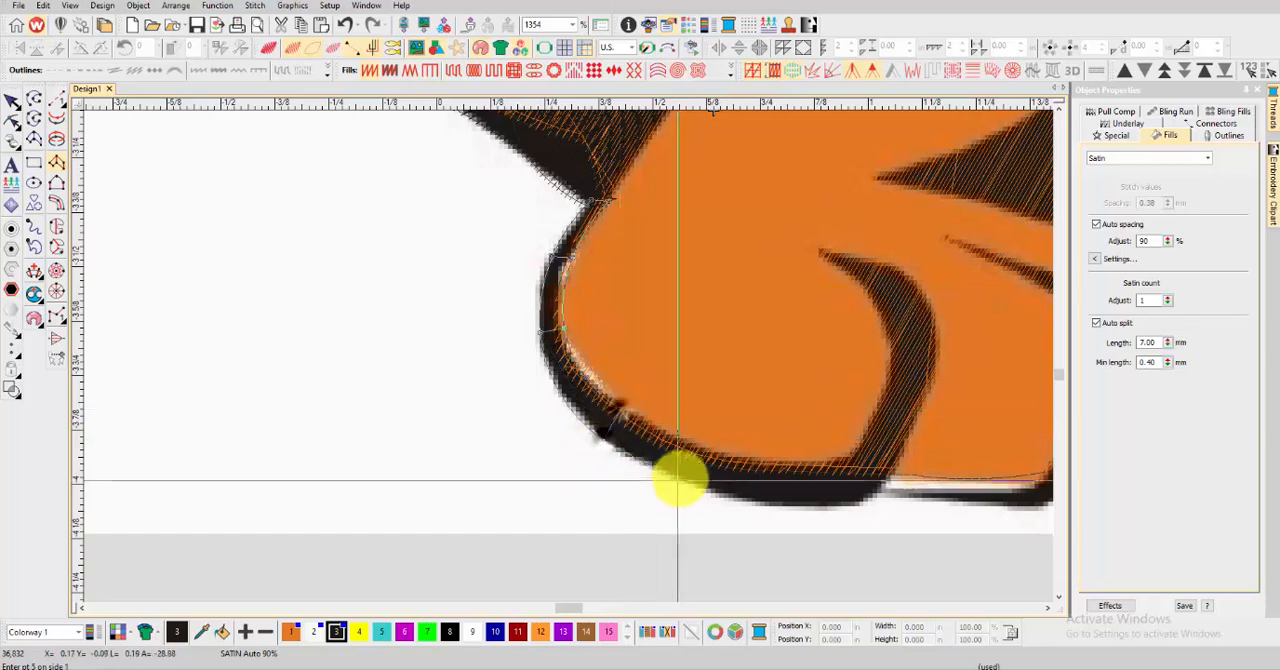
right_click(683, 475)
right_click(691, 443)
right_click(758, 501)
right_click(765, 467)
right_click(829, 505)
right_click(822, 468)
right_click(888, 471)
right_click(851, 452)
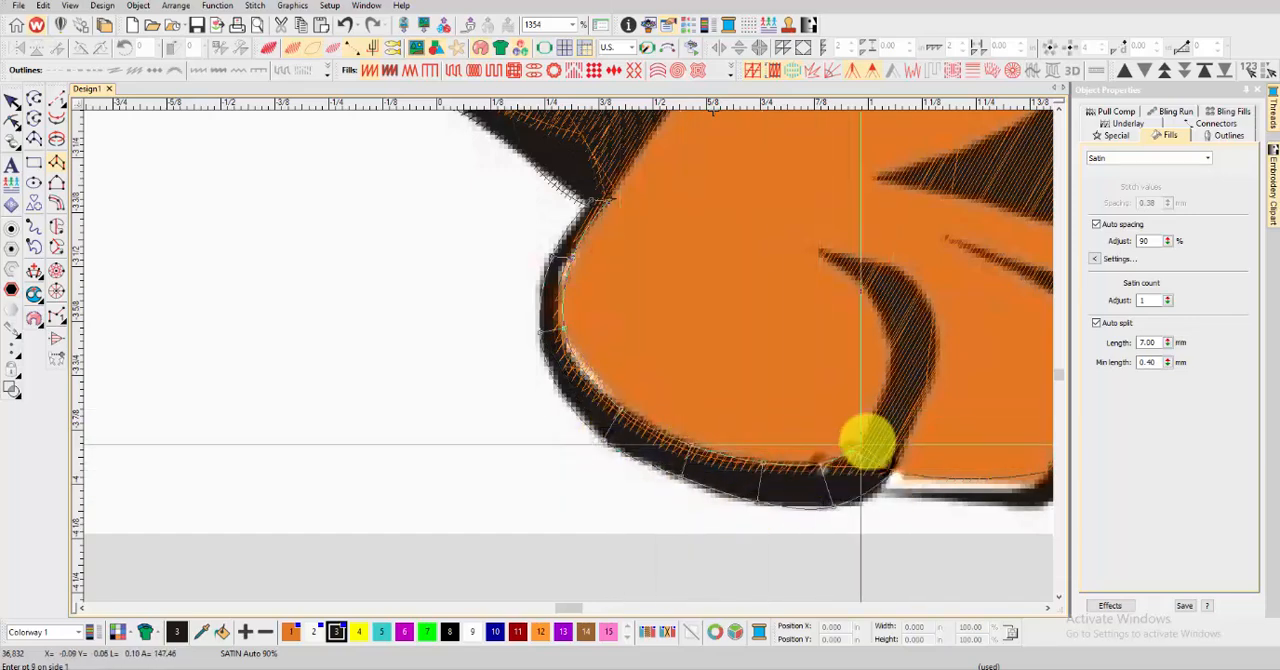
Carry the lower paw's satin column up the curved toe stripe to its pointed tip, and generate the stitches
right_click(932, 388)
right_click(888, 383)
right_click(937, 321)
right_click(888, 336)
right_click(898, 270)
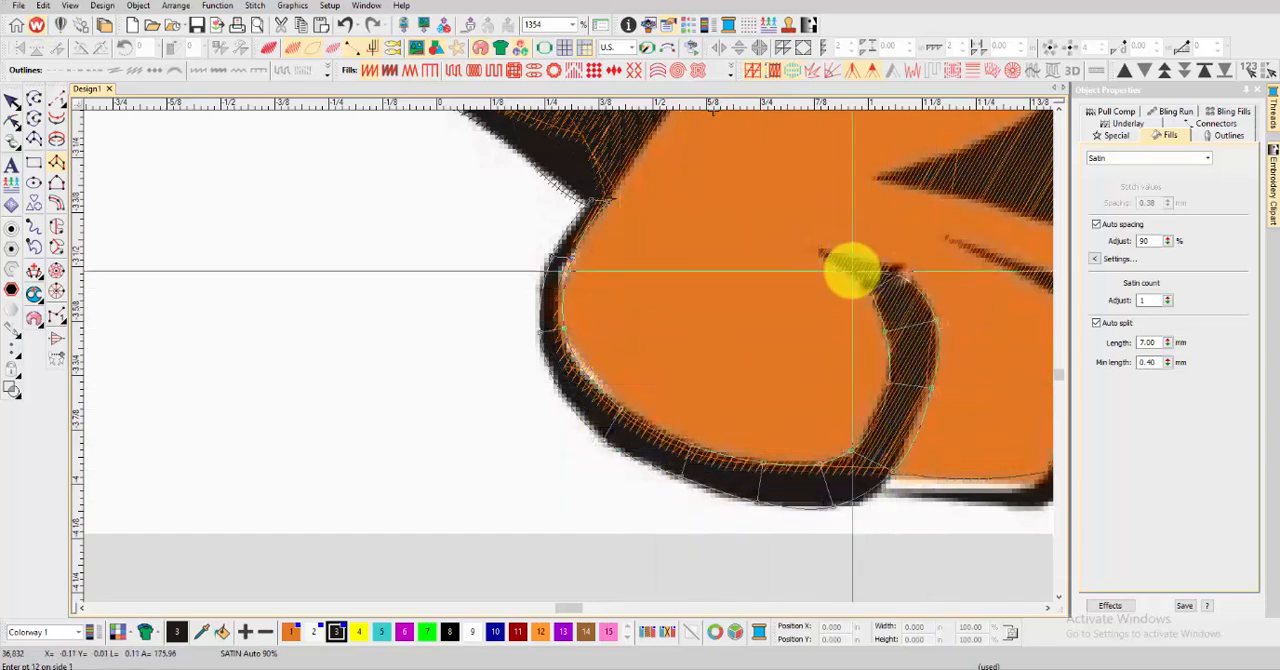
right_click(820, 251)
key(Return)
Start a satin column along the lower paw's thin bottom edge, widening into the black area at the end of the paw
scroll(765, 256, down, 3)
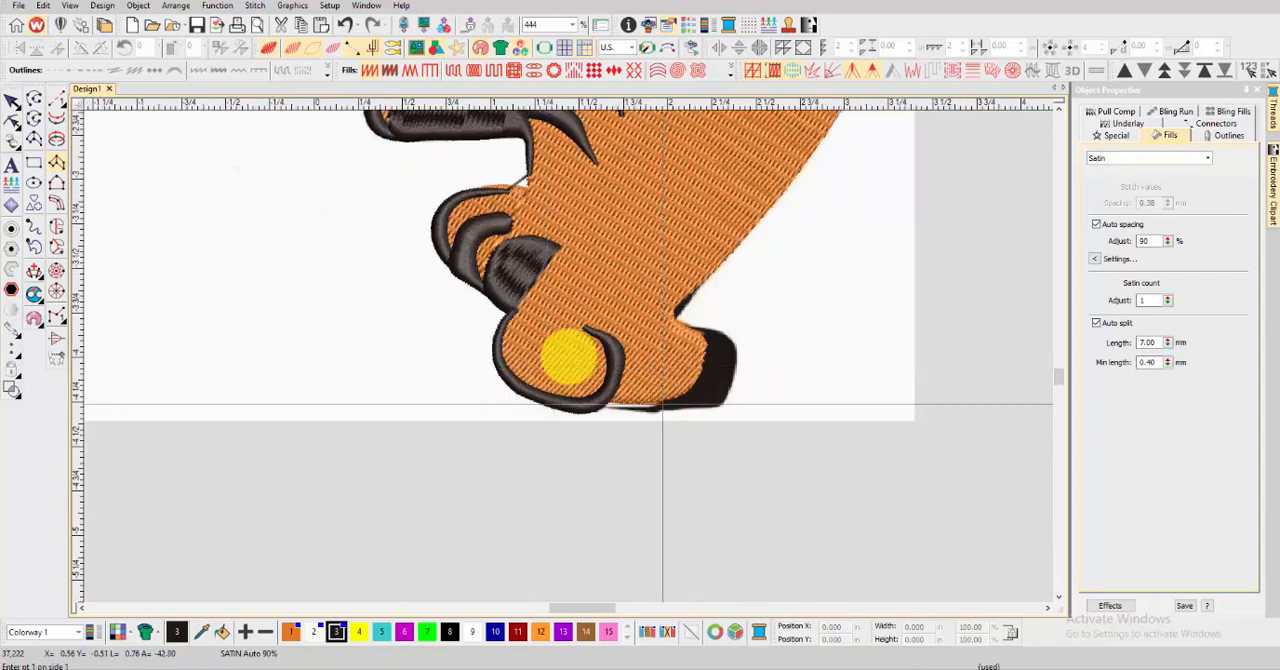
scroll(645, 415, up, 3)
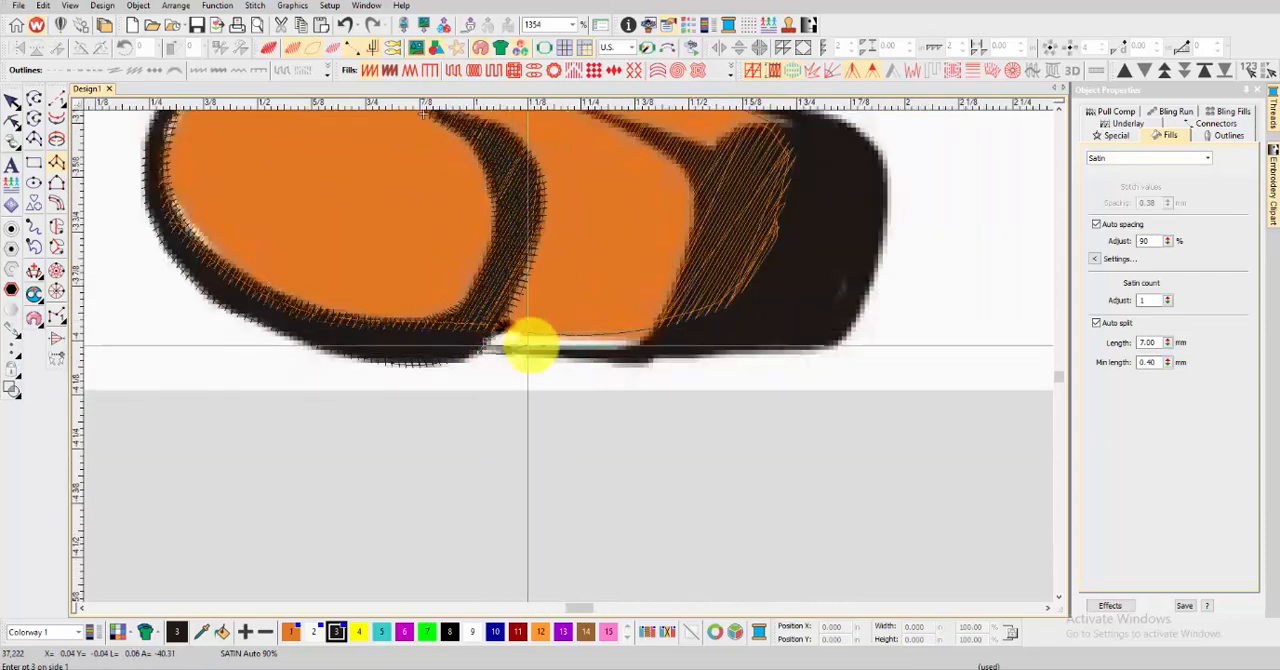
right_click(527, 350)
right_click(579, 329)
right_click(673, 354)
right_click(676, 284)
right_click(730, 352)
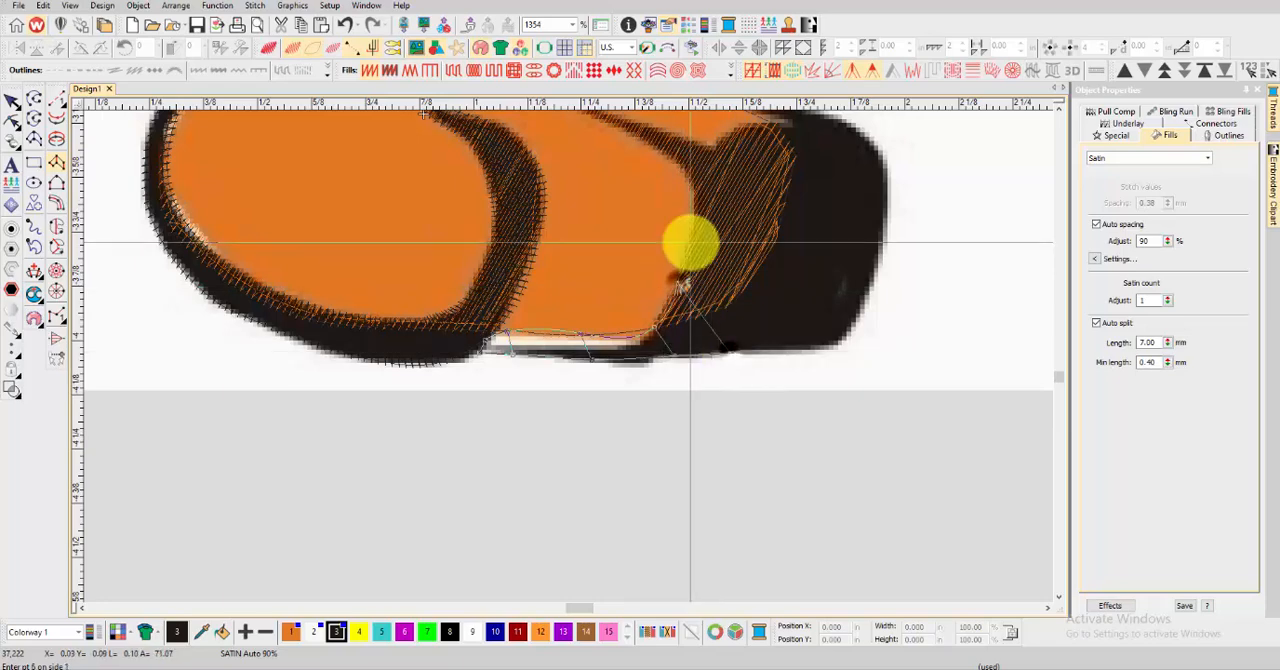
Extend the satin column up through the black area at the paw's end to its upper edge, and generate the stitches
right_click(689, 242)
right_click(836, 341)
scroll(766, 214, down, 1)
scroll(569, 356, up, 1)
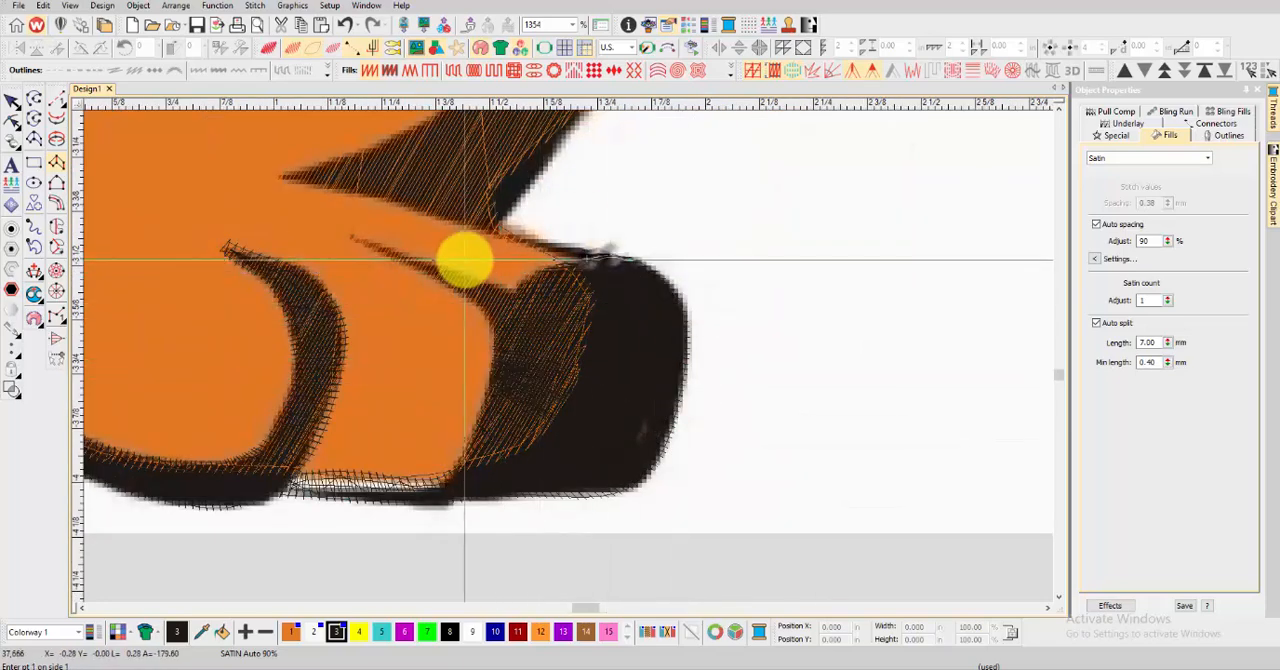
key(Return)
Digitize a tapered satin column along the thin toe stripe leading into the paw's black end, and preview the stitching
click(355, 240)
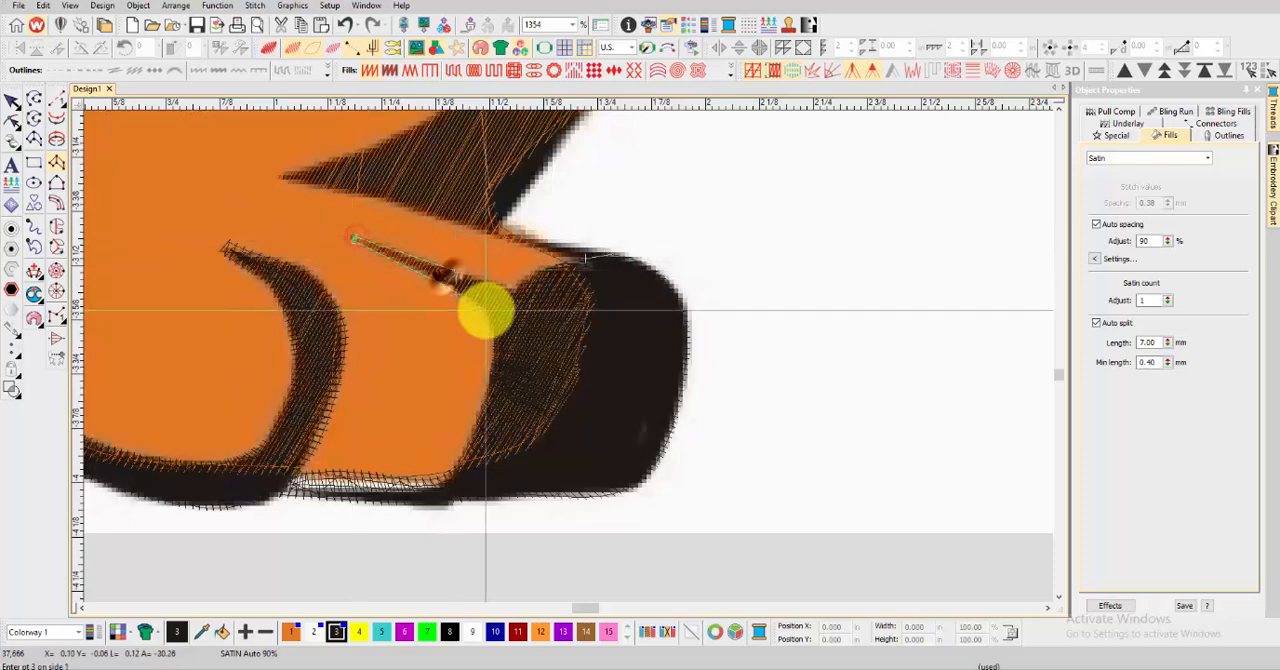
key(Return)
key(t)
key(t)
Digitize a narrow satin column along the paw's upper edge up to the base of the leg stripe, and preview the stitching
scroll(569, 255, up, 2)
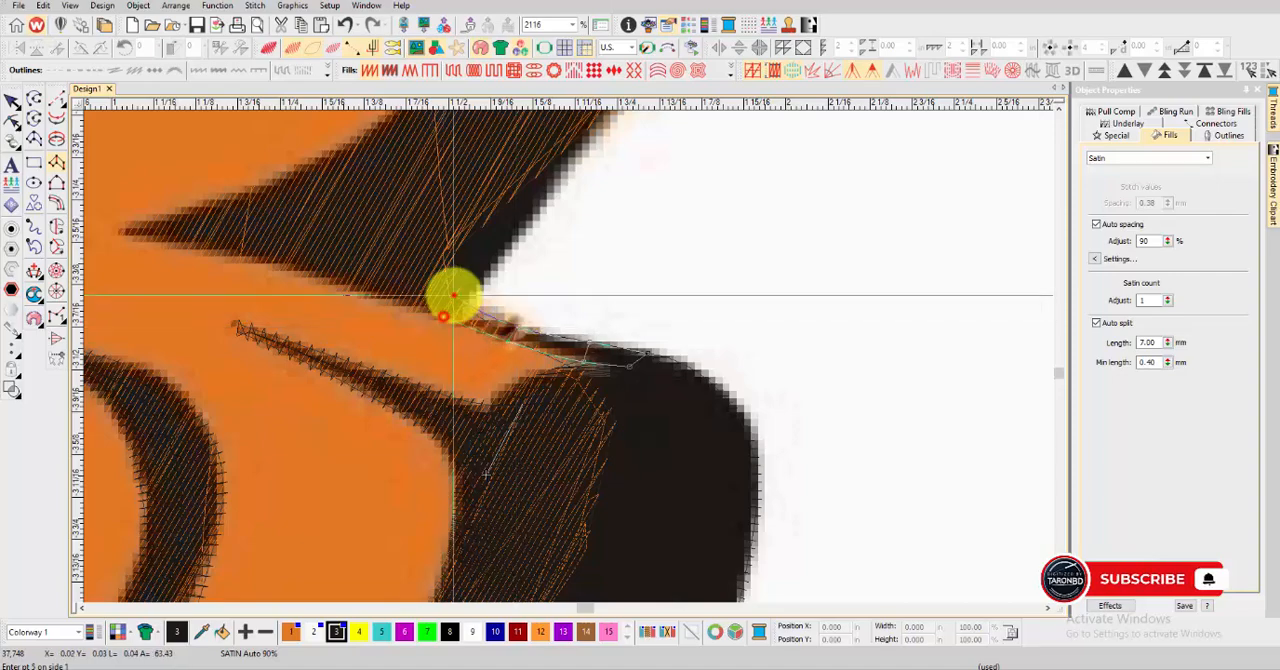
key(Return)
key(t)
Digitize a wide satin column up the diagonal back-edge stripe of the leg from its pointed base to its upper tip
scroll(337, 283, down, 2)
key(t)
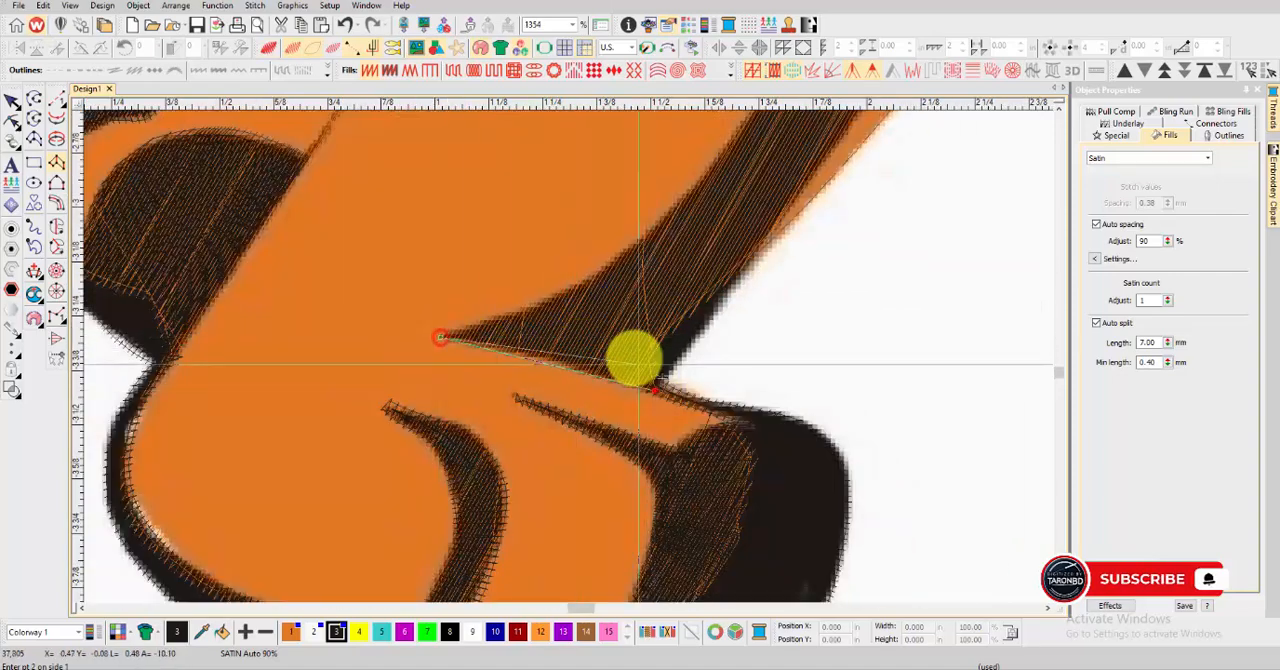
click(690, 348)
click(695, 190)
click(766, 235)
scroll(766, 232, down, 2)
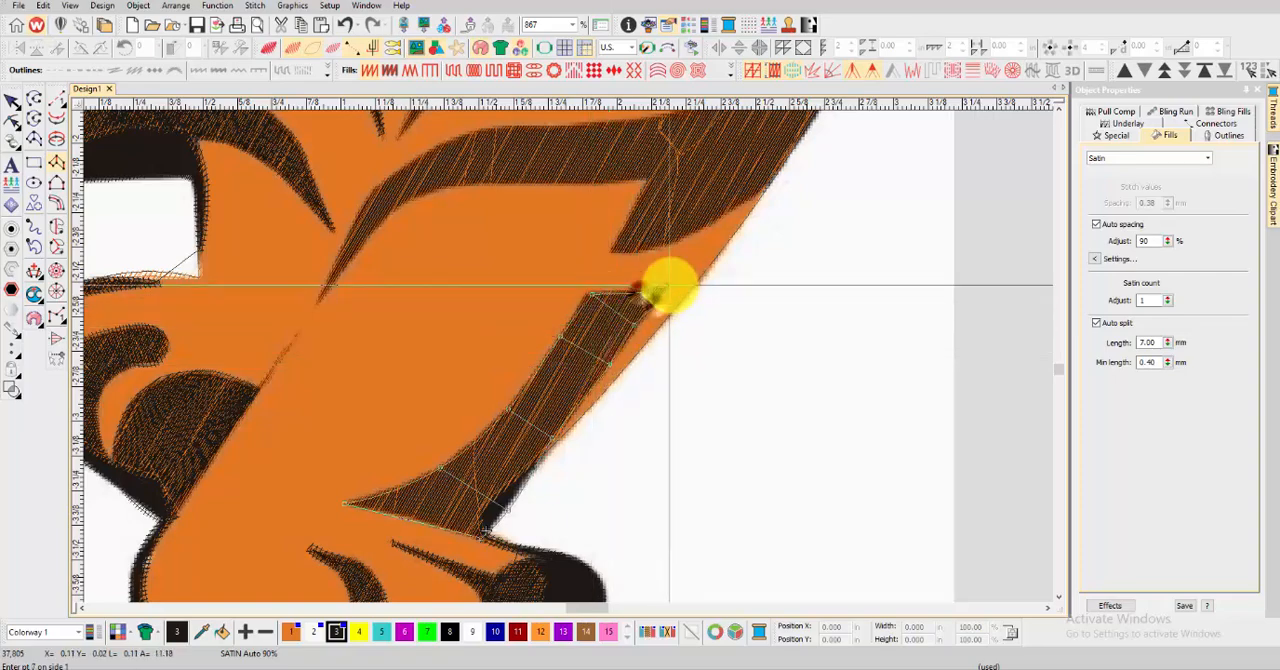
key(Return)
Preview the finished leg stripe, and digitize a satin column along the long curved stripe above it from its pointed tip towards the body's edge
key(t)
scroll(568, 357, down, 3)
key(t)
scroll(580, 349, up, 3)
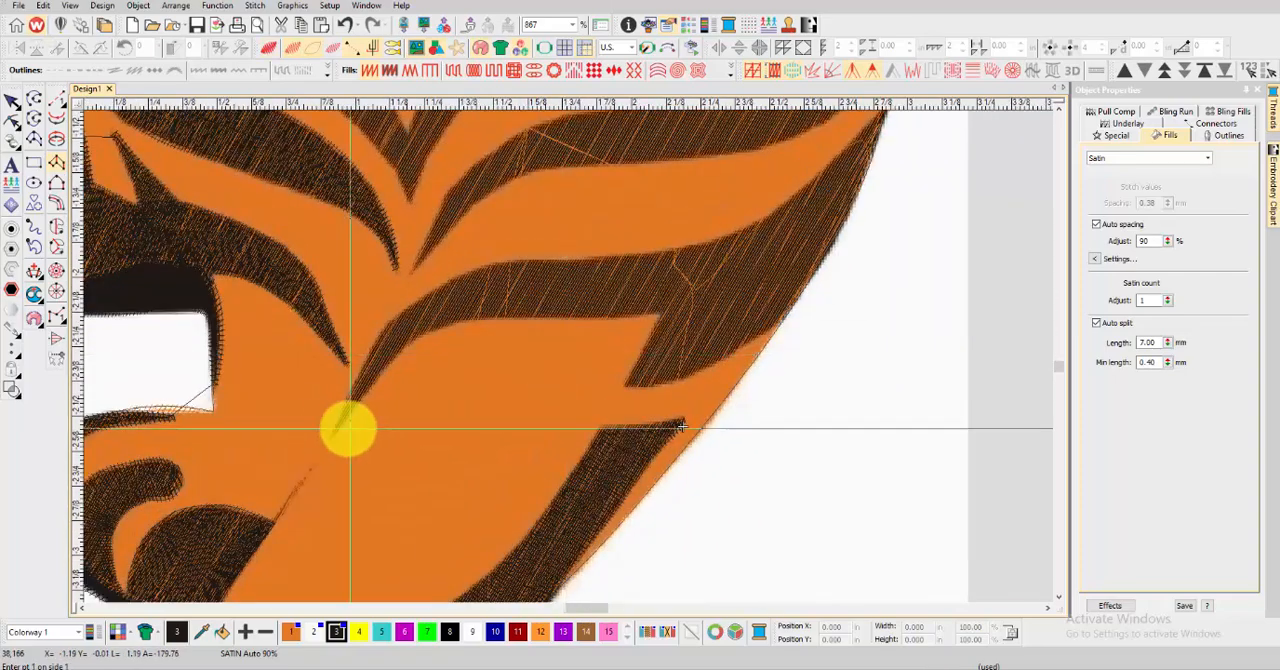
click(331, 430)
click(378, 374)
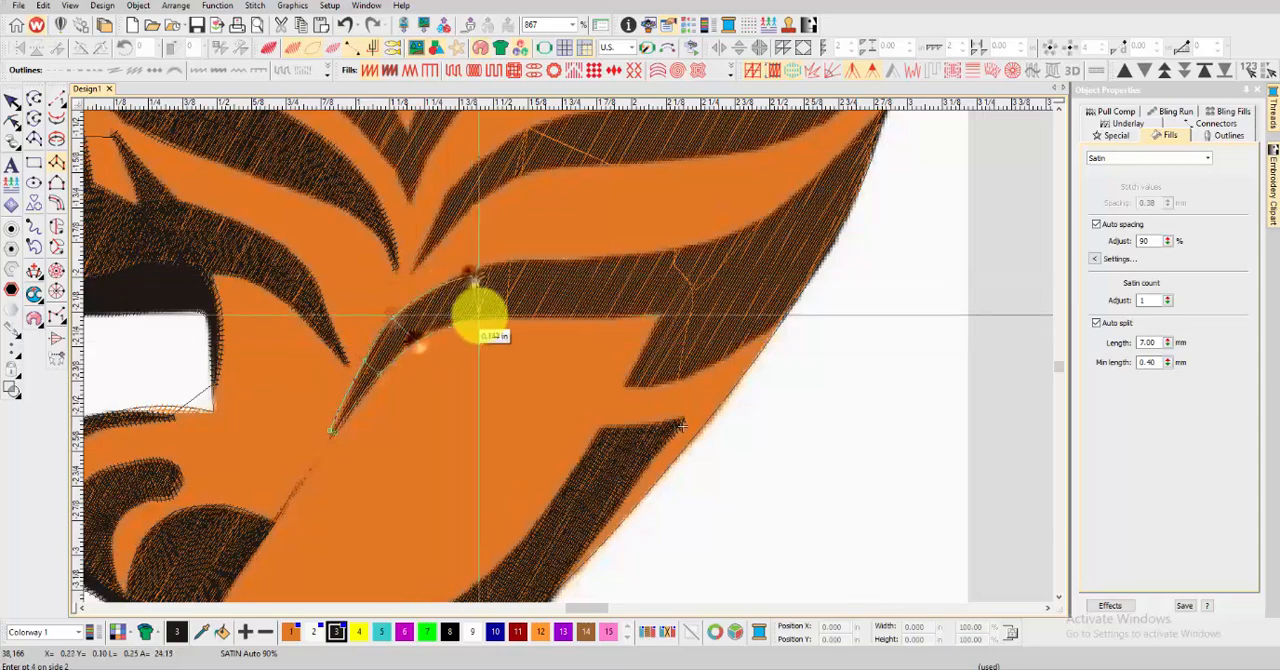
click(735, 240)
click(746, 281)
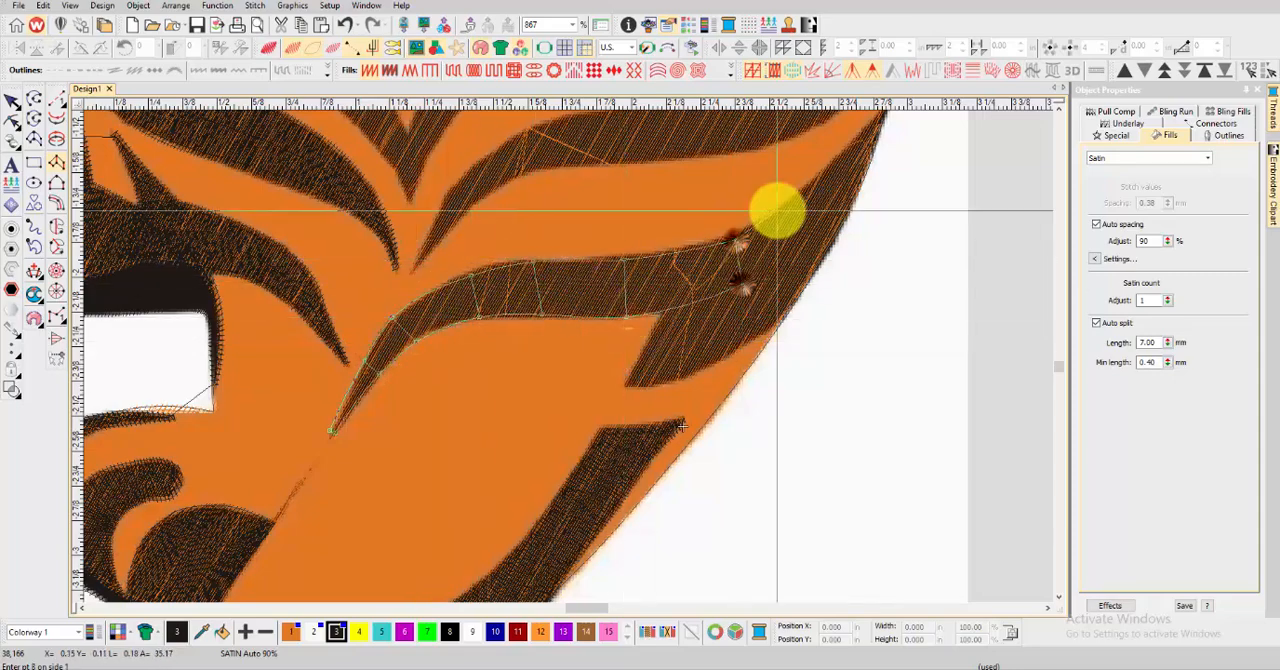
Digitize a wide satin column through the wedge-shaped stripe at the body's edge up to its pointed upper tip, and preview the stitching
click(714, 344)
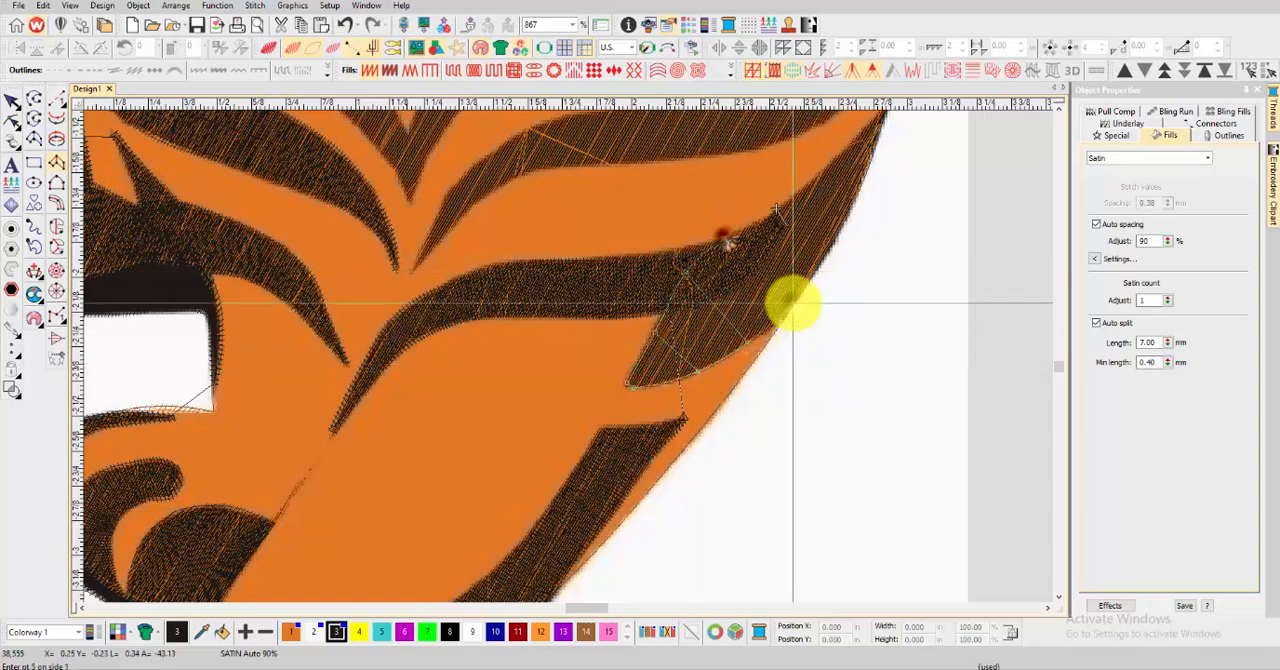
click(795, 198)
click(829, 243)
scroll(829, 242, down, 1)
scroll(552, 339, up, 2)
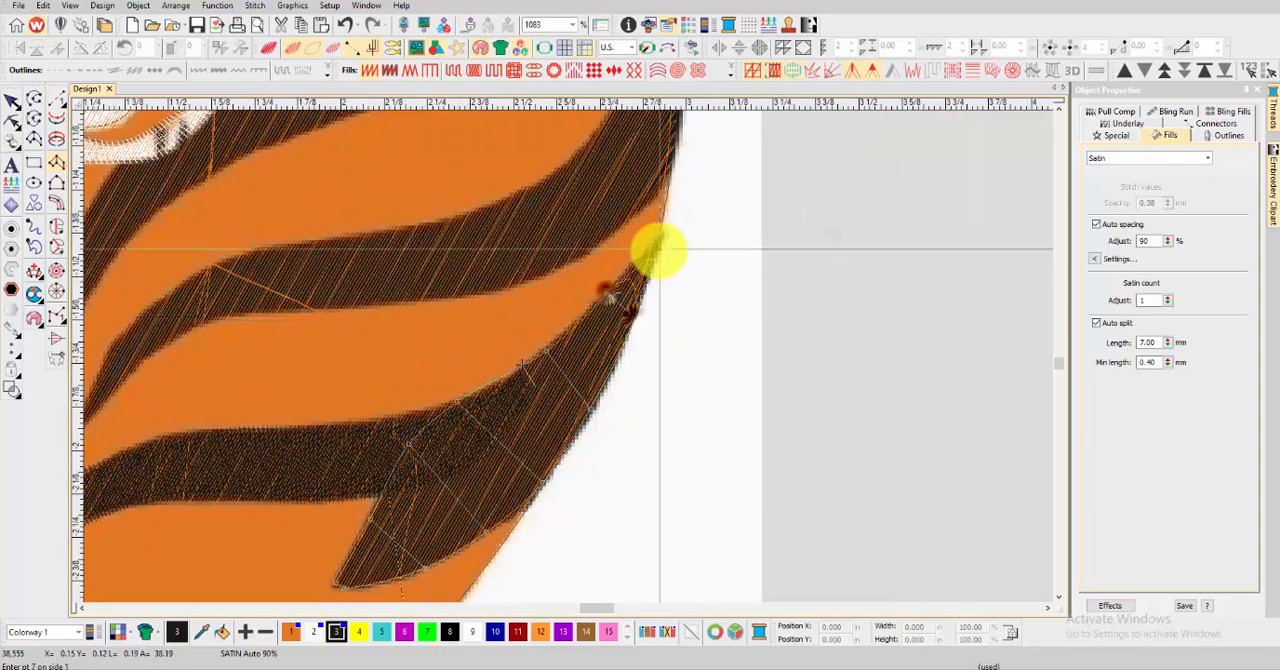
scroll(554, 354, down, 3)
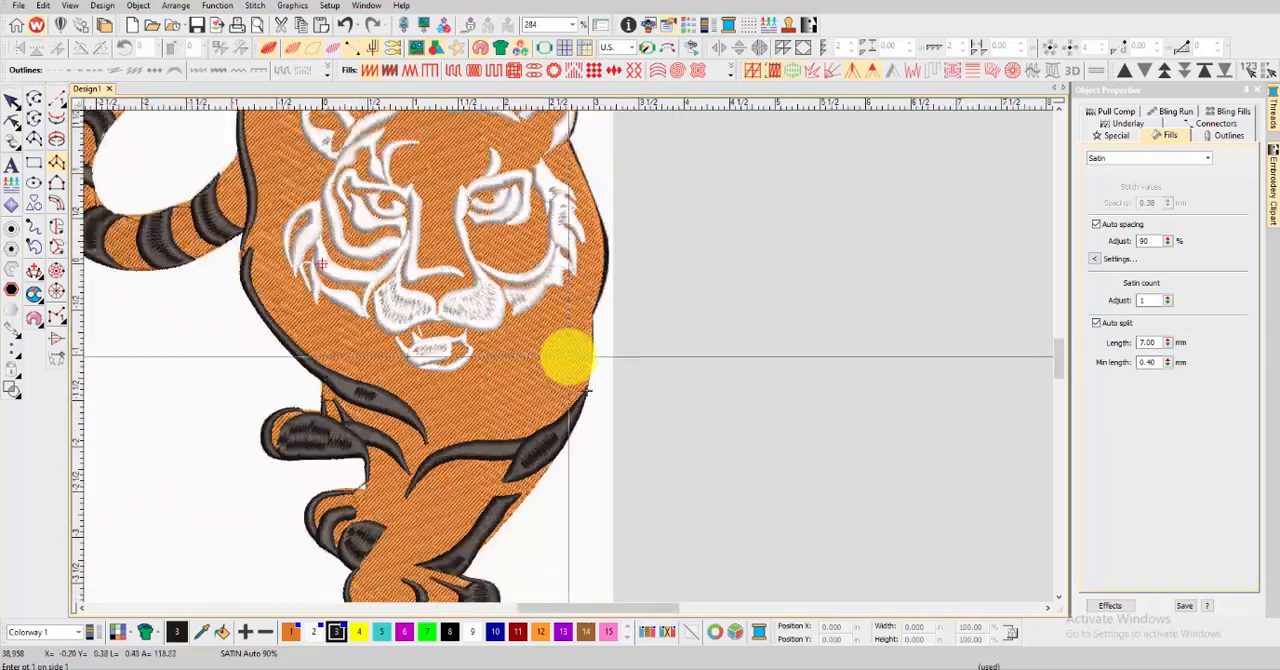
Digitize a satin column along the next chest stripe from its lower tip and up the body's edge to the notch
scroll(566, 354, up, 2)
scroll(569, 357, up, 3)
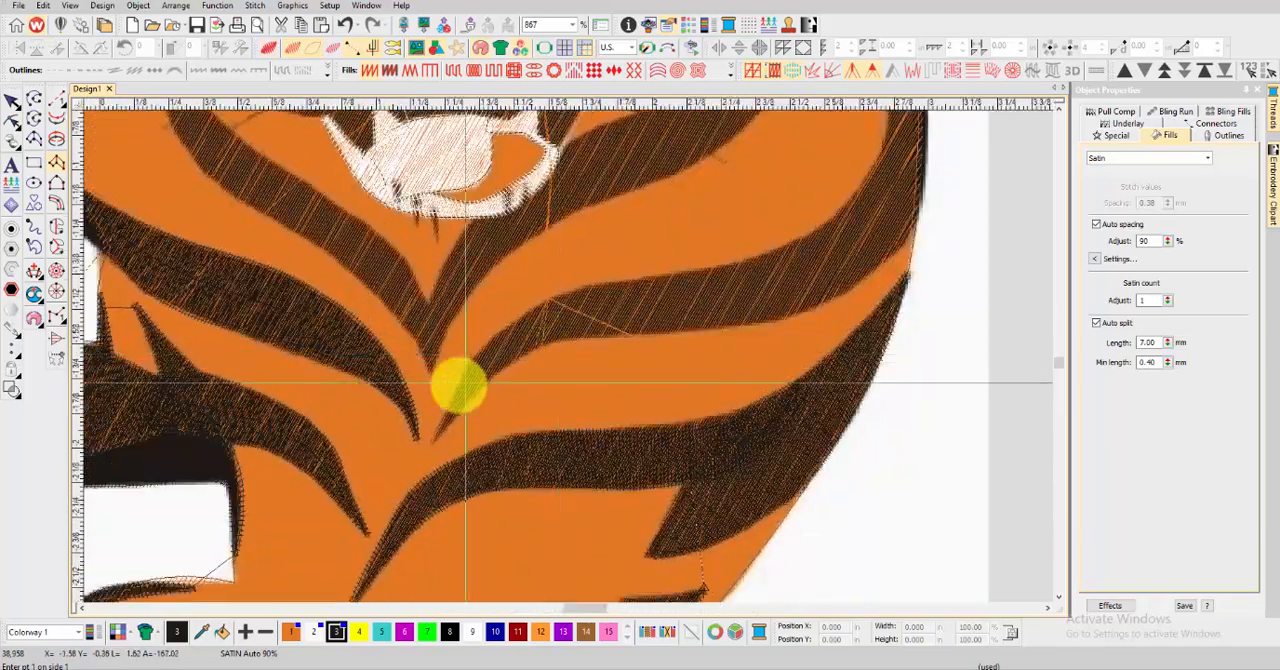
click(433, 436)
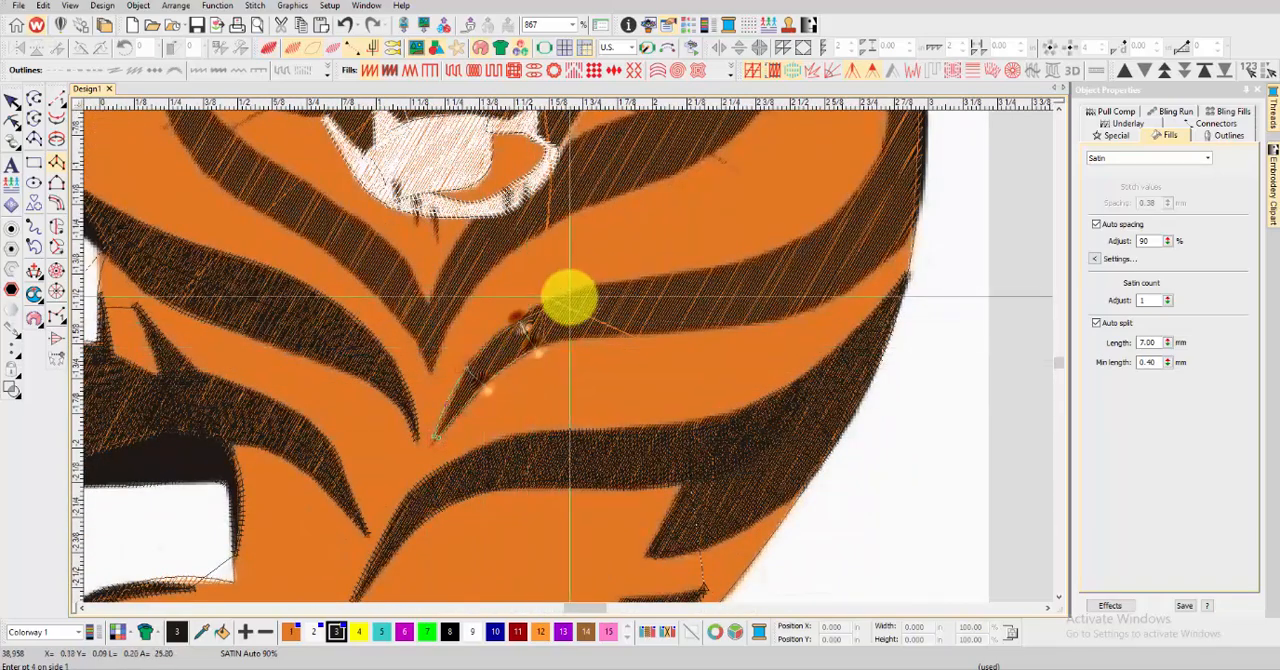
click(780, 311)
scroll(840, 249, down, 1)
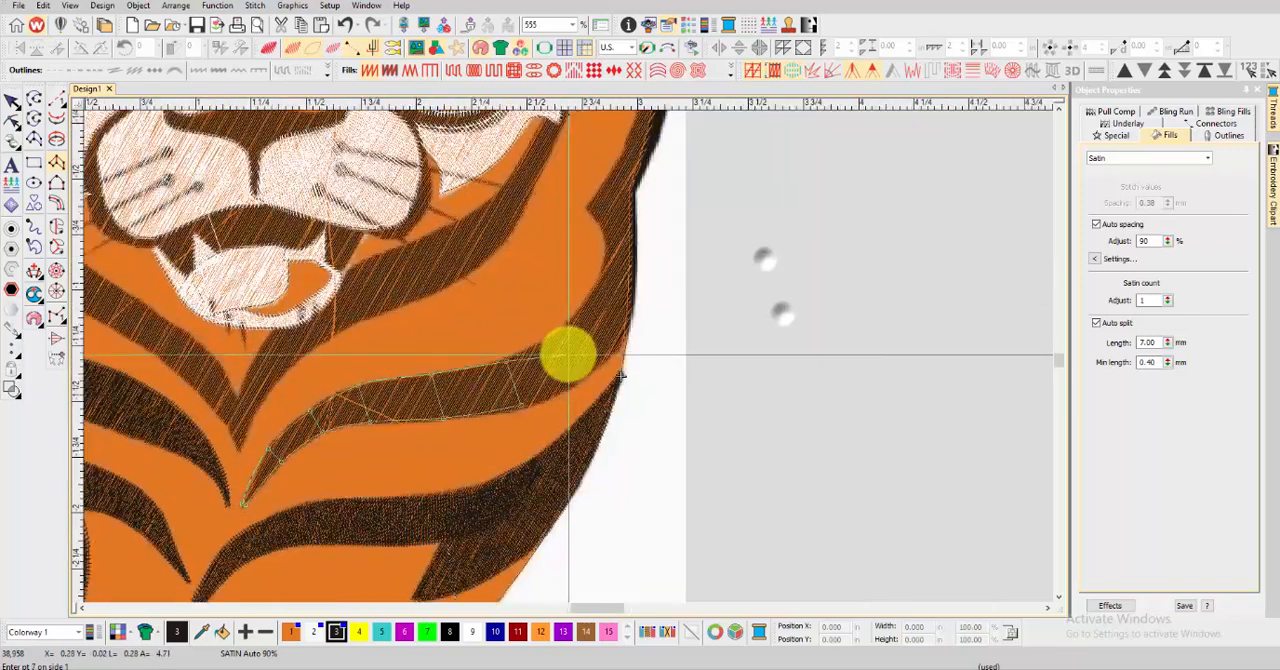
scroll(568, 355, up, 1)
click(558, 330)
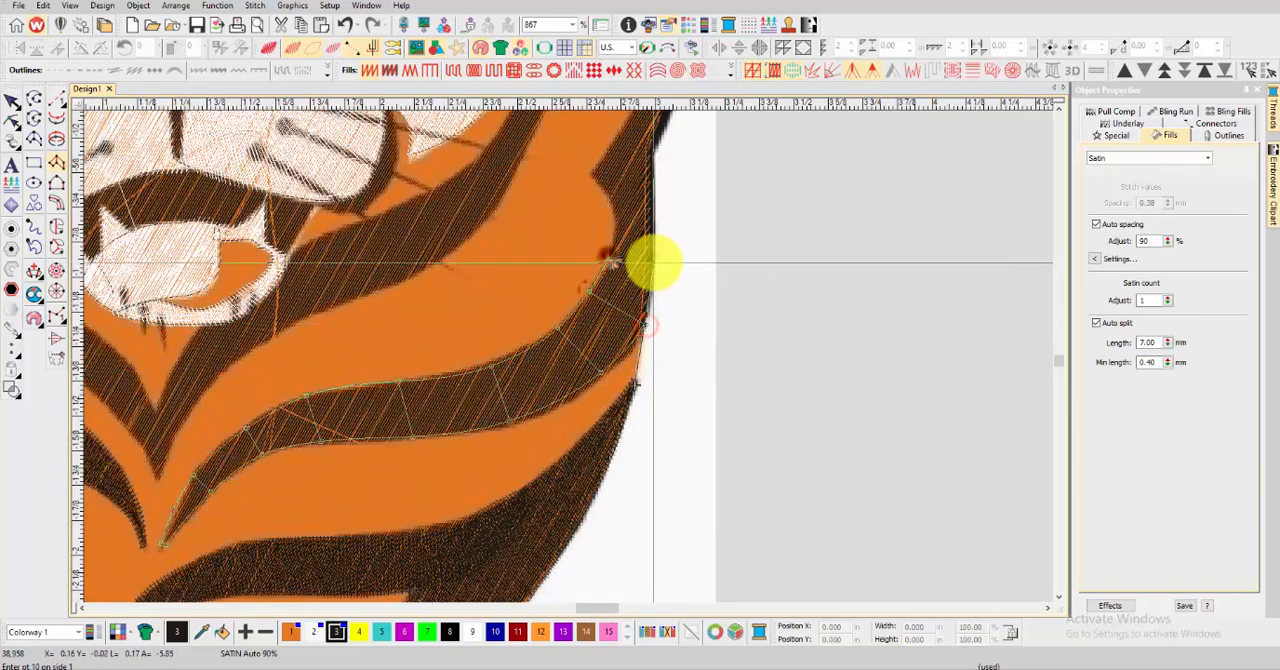
scroll(655, 262, up, 3)
click(660, 250)
scroll(644, 210, down, 1)
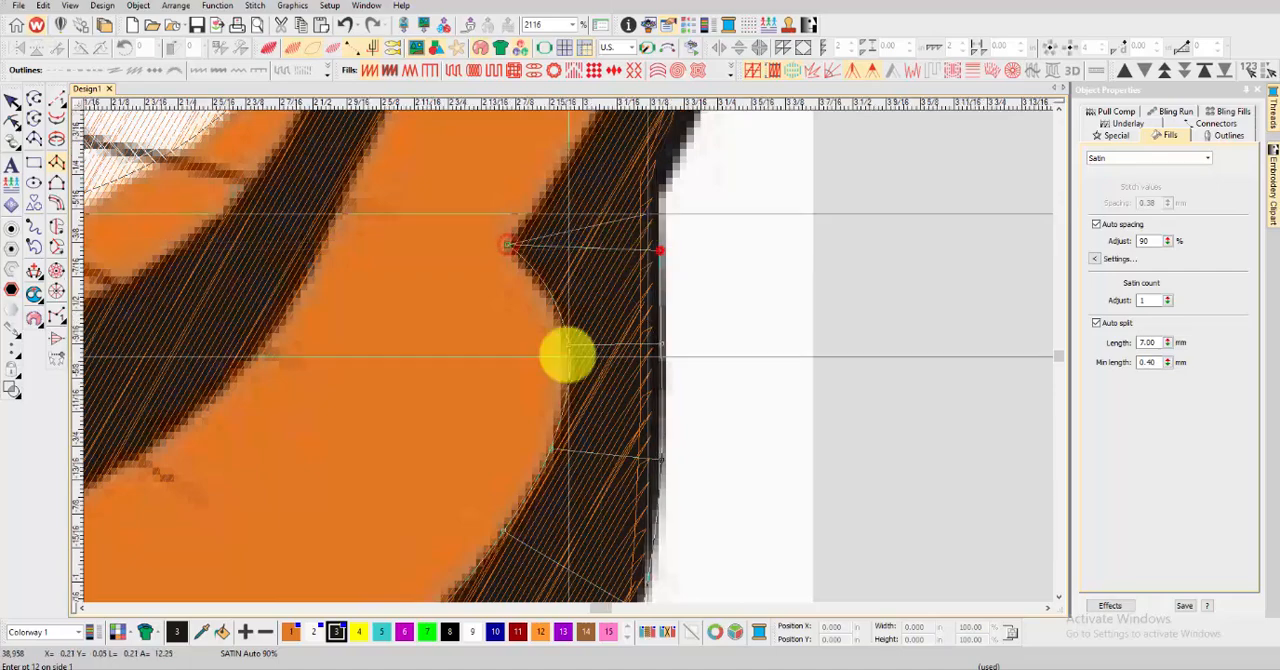
Continue the satin column up the body's black outline beside the face to the base of the ear
click(522, 324)
scroll(615, 265, up, 1)
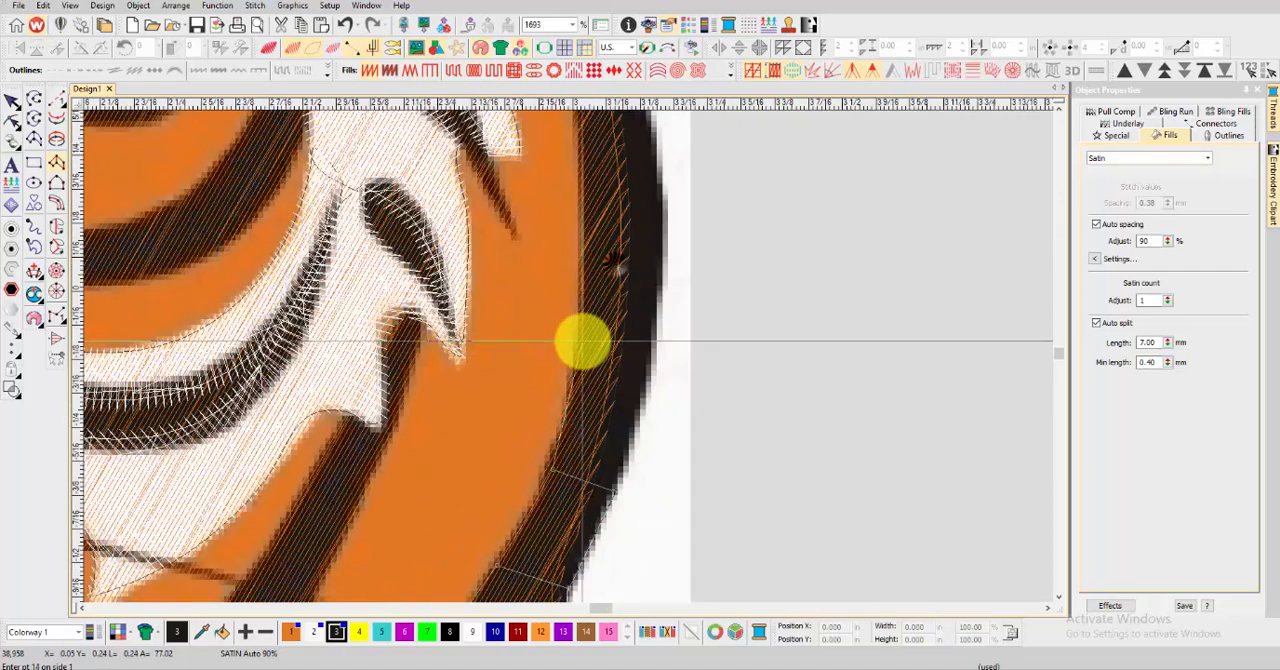
scroll(560, 345, up, 3)
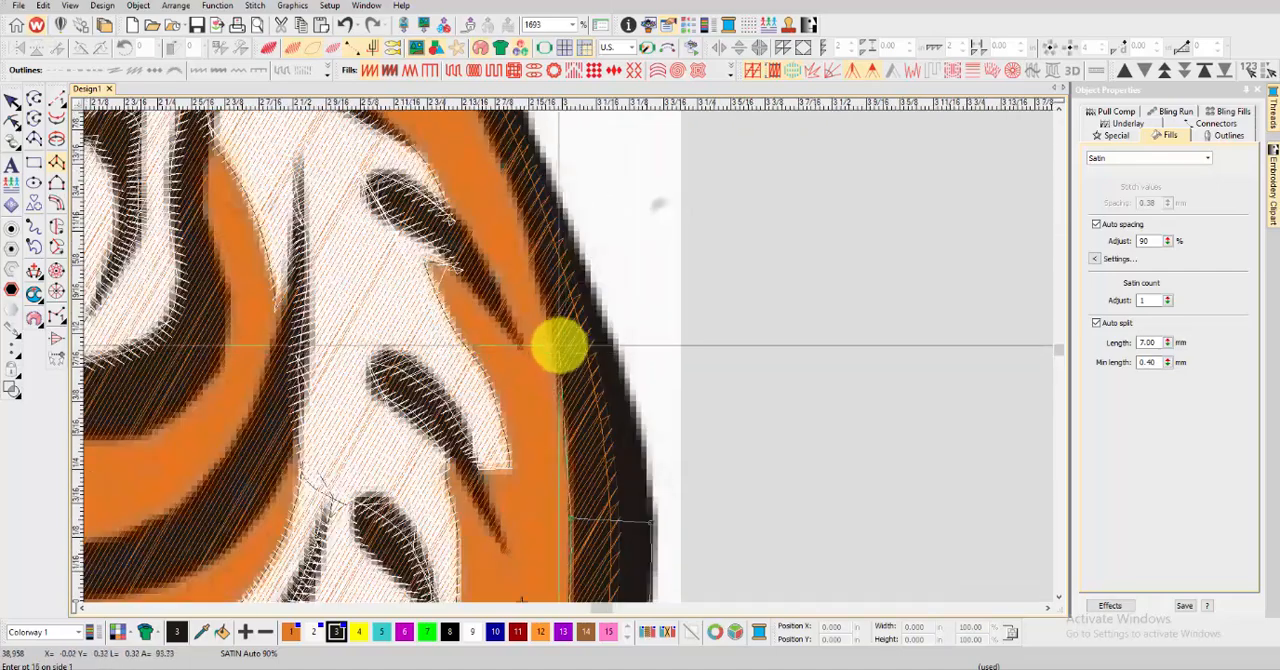
click(565, 217)
scroll(558, 214, down, 2)
scroll(566, 350, up, 2)
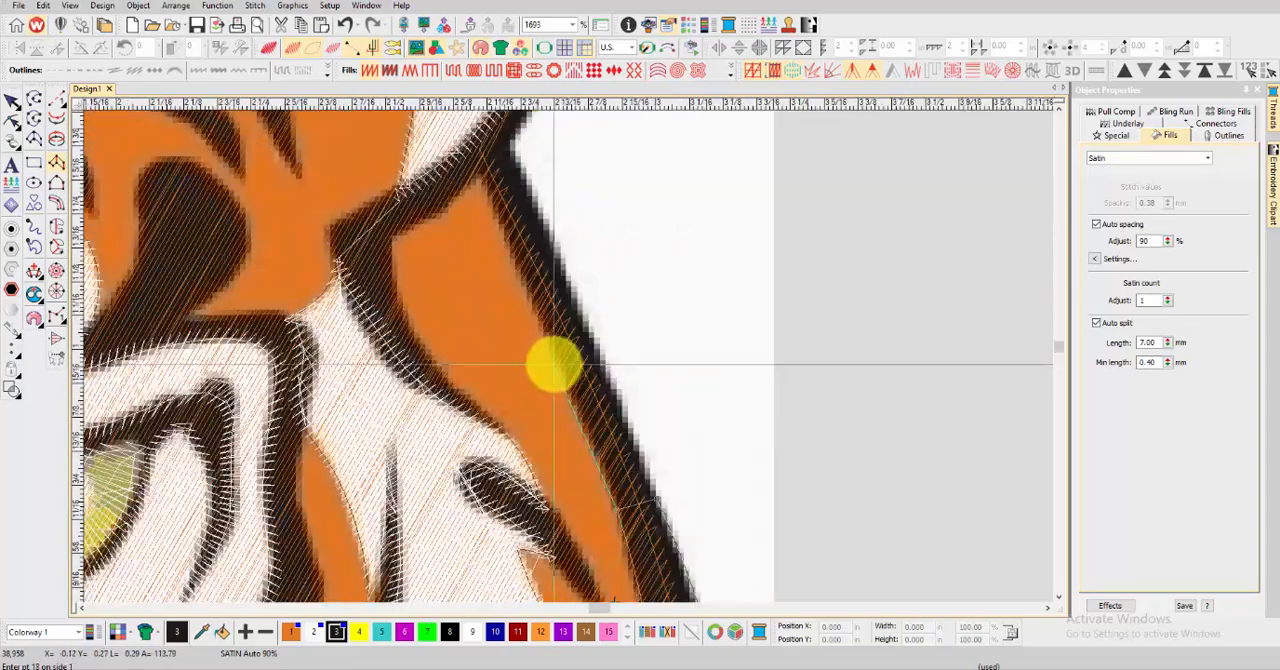
click(500, 135)
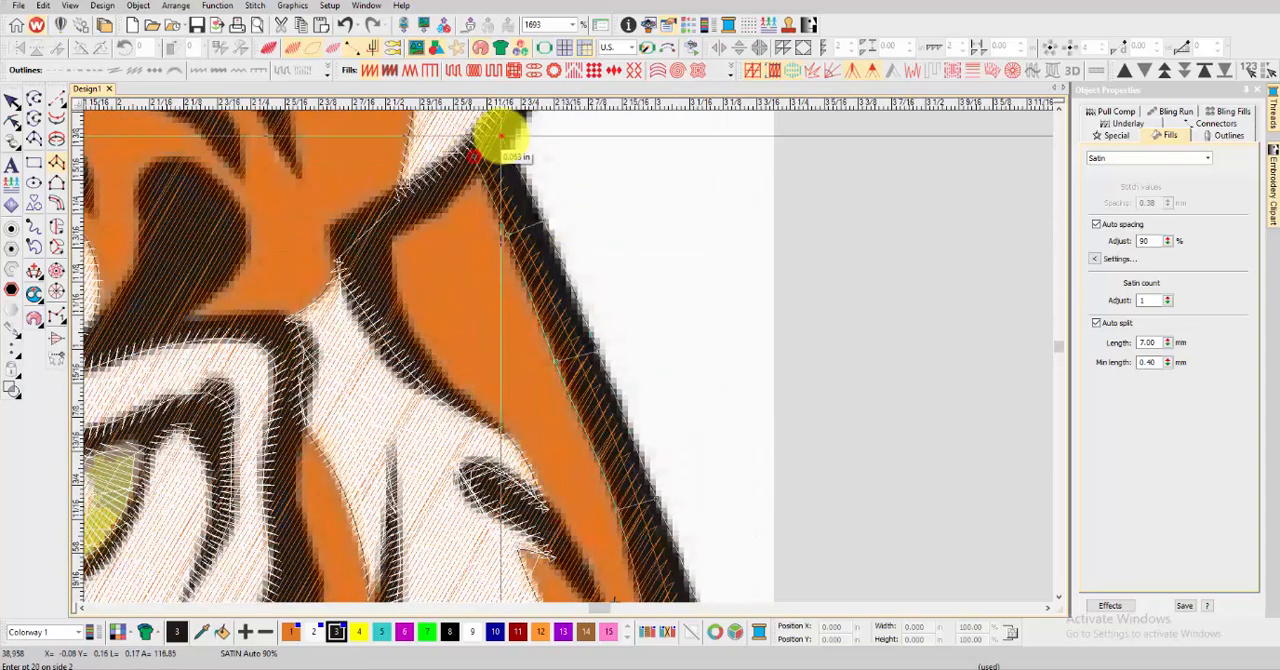
Start a satin column at the lower tip of the black cheek line and carry it up to the corner below the ear
scroll(586, 363, down, 2)
scroll(563, 357, up, 2)
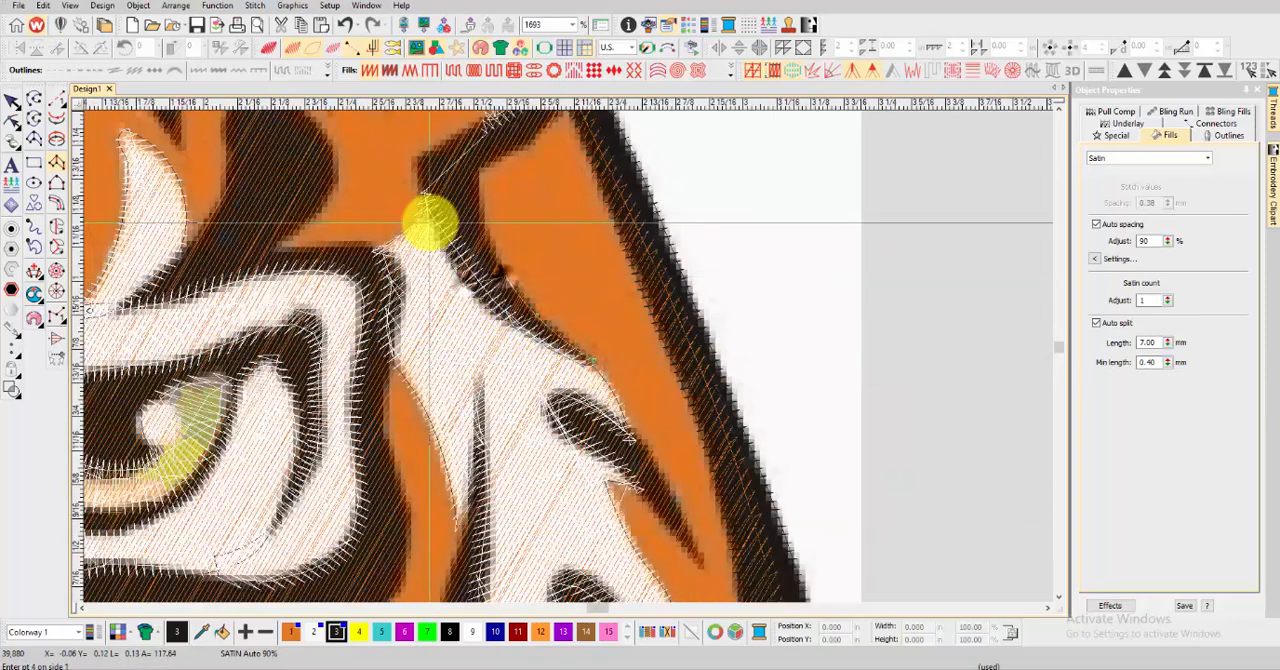
click(430, 222)
click(484, 222)
click(415, 157)
click(484, 170)
scroll(496, 130, down, 1)
scroll(555, 345, up, 1)
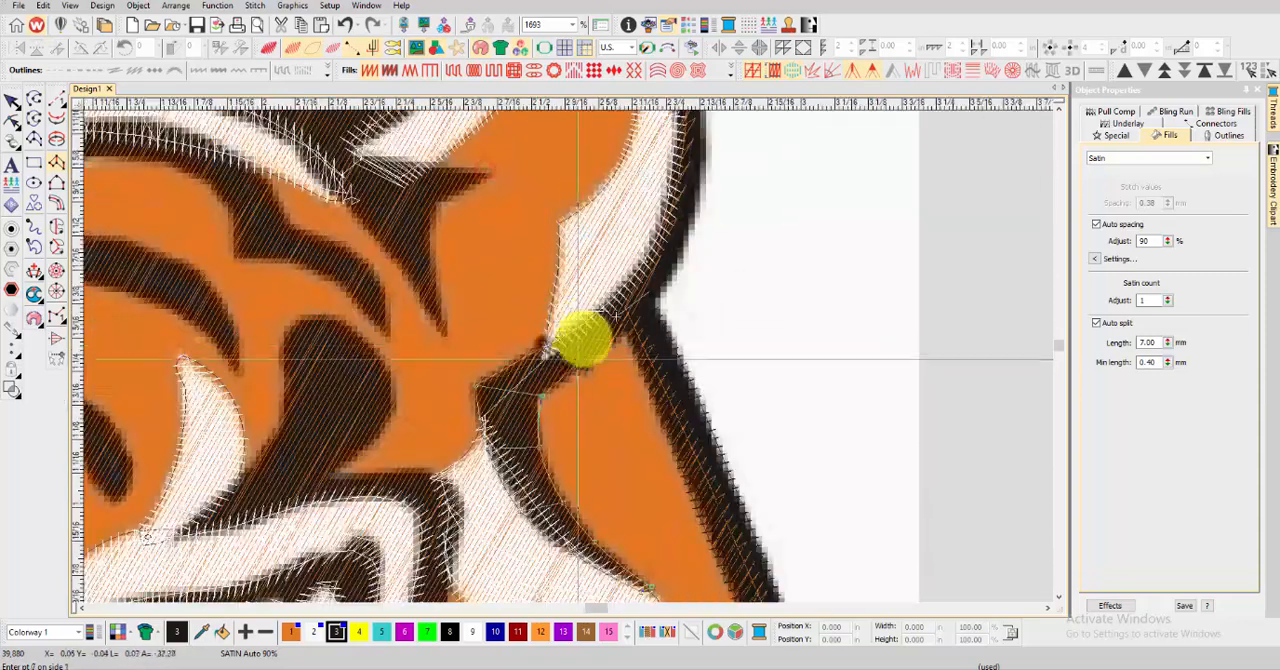
Continue the satin column along the ear's lower edge and around its outer black outline to the top of the ear
click(666, 292)
scroll(562, 330, down, 1)
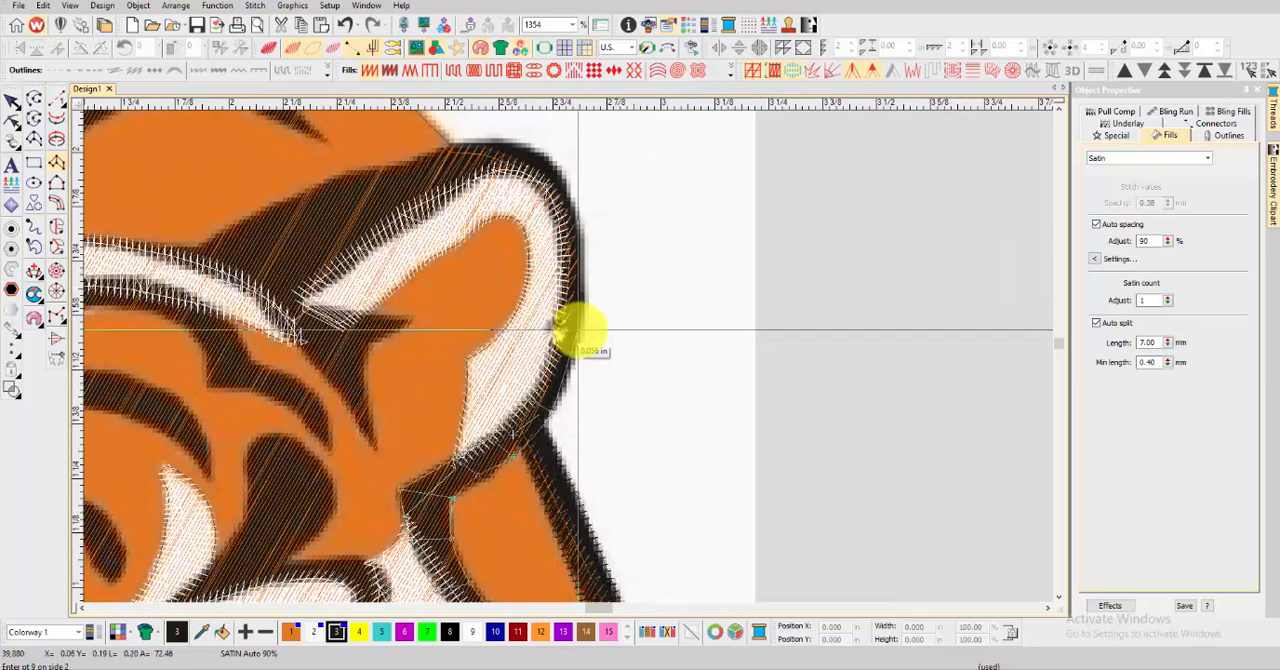
click(580, 242)
scroll(568, 355, up, 3)
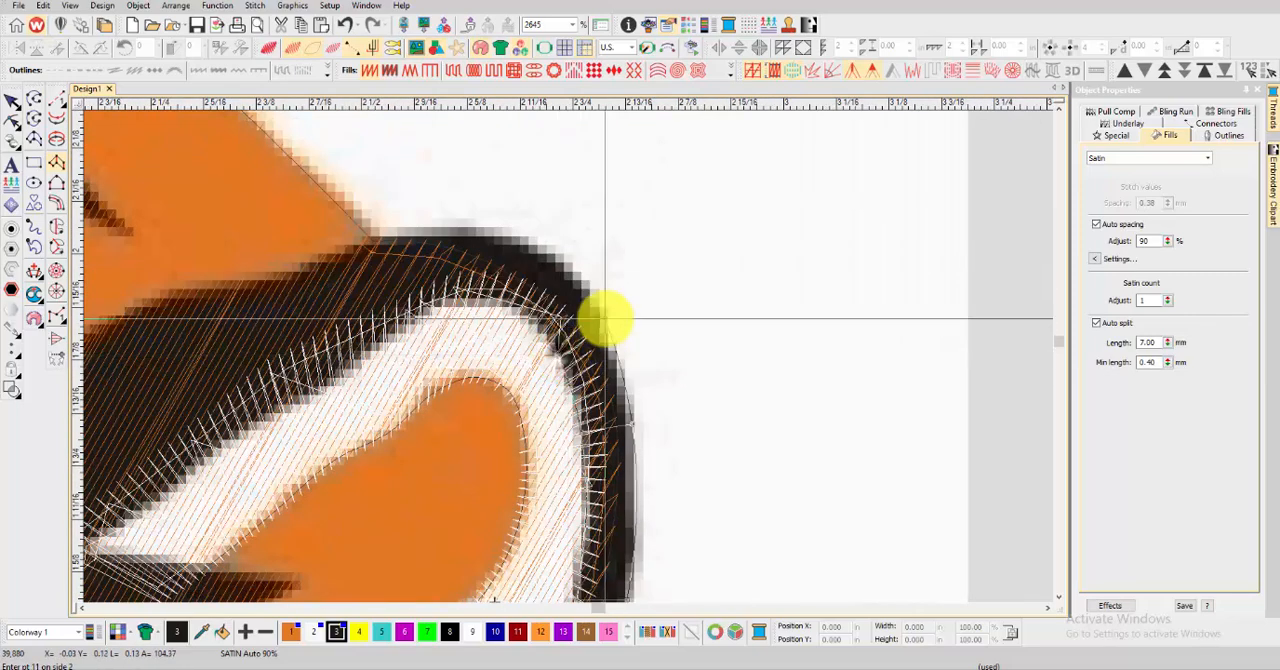
right_click(440, 232)
right_click(455, 282)
right_click(346, 252)
right_click(391, 332)
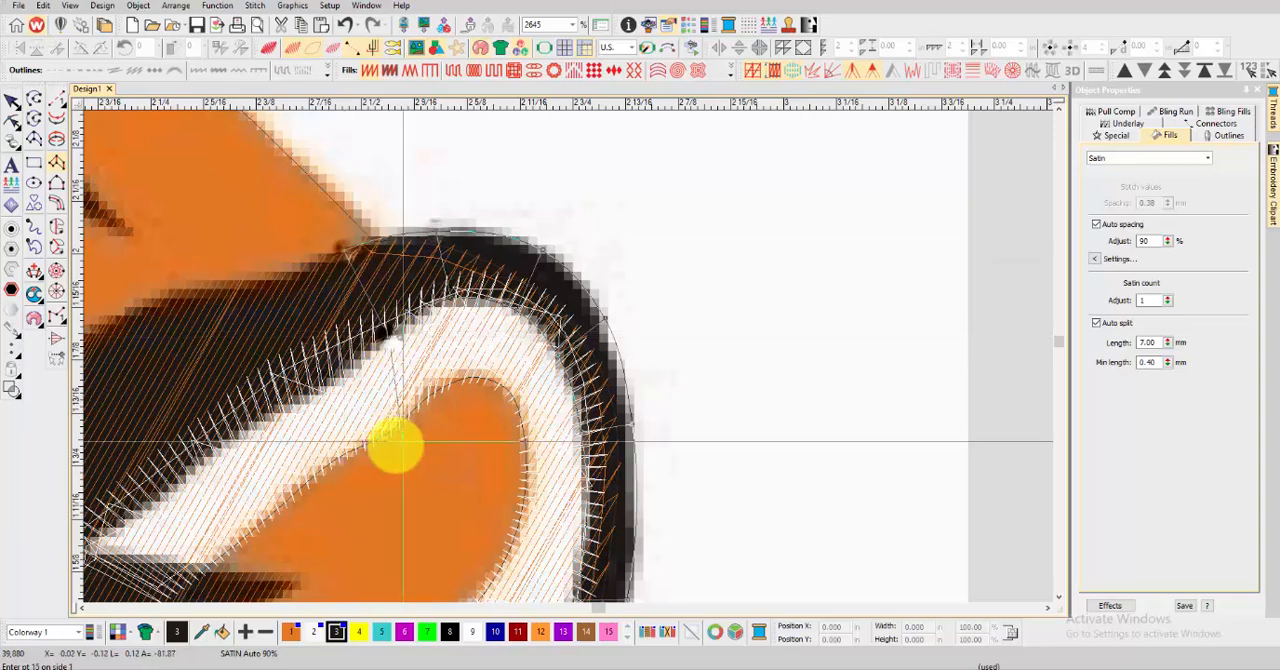
Extend the ear's satin column through the black area above the white rim to its inner end, and generate the stitches
scroll(378, 385, down, 2)
right_click(427, 313)
right_click(412, 447)
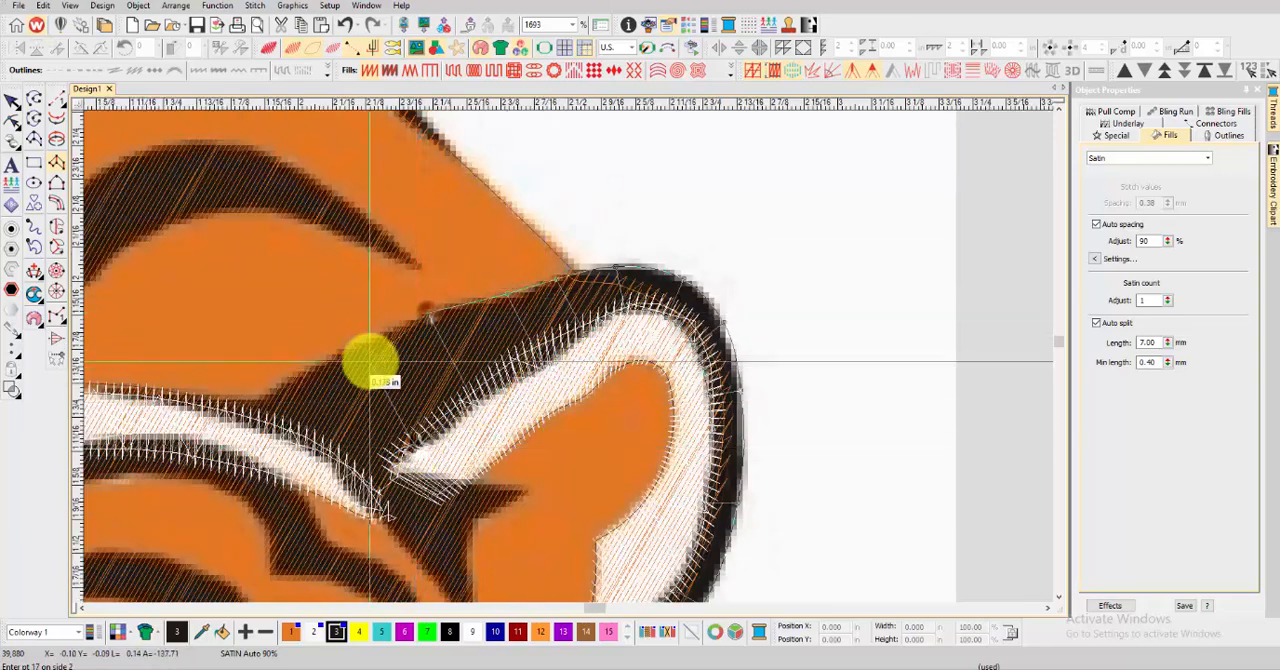
right_click(363, 353)
scroll(368, 446, down, 2)
scroll(577, 357, up, 2)
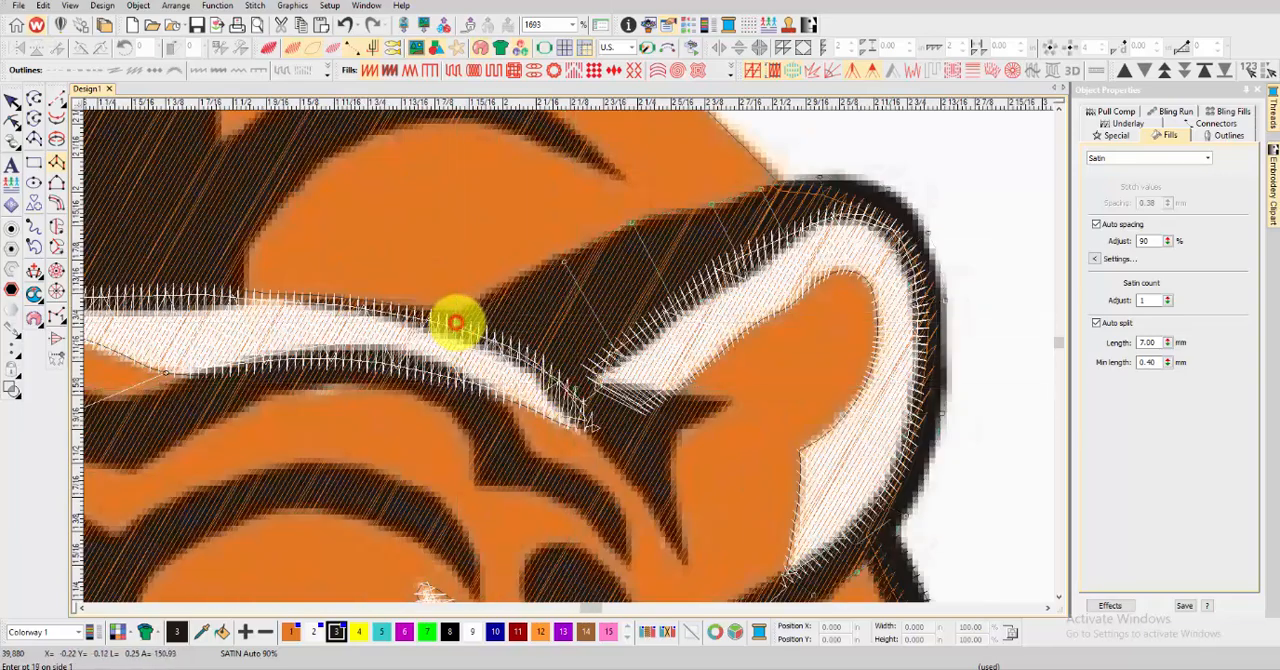
key(Return)
Digitize a short satin column along the small pointed spike at the ear's inner corner
scroll(615, 333, up, 1)
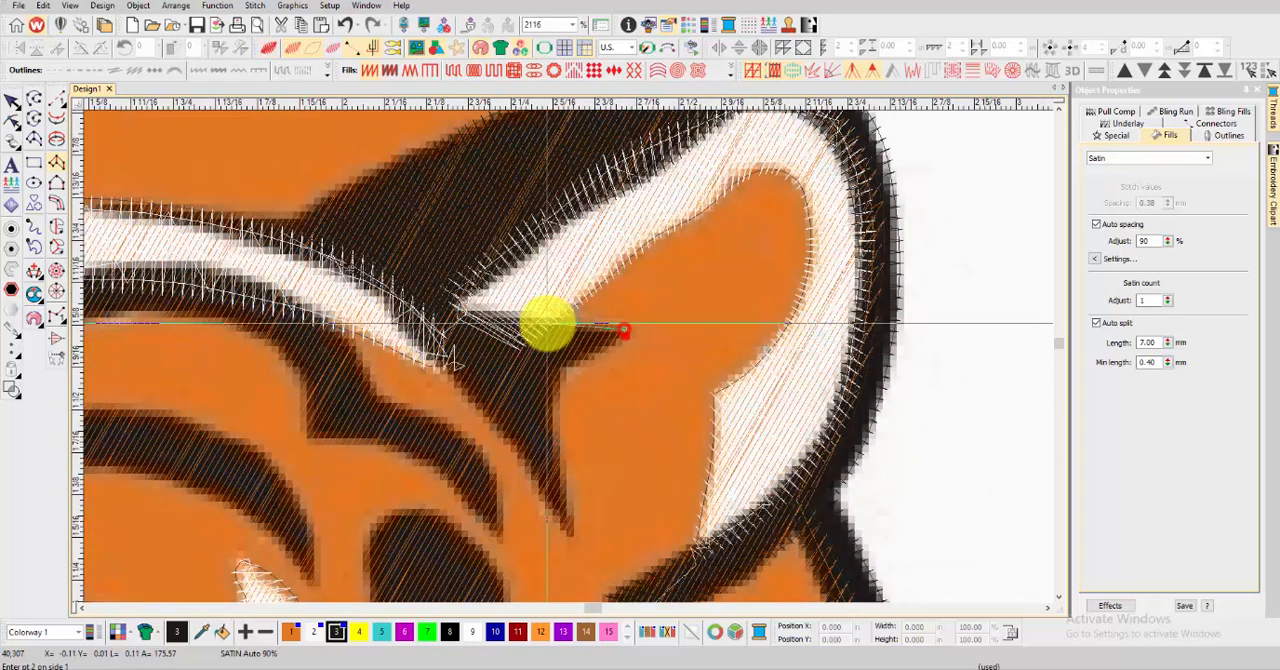
right_click(498, 384)
key(Return)
Digitize a tapered satin column from the downward spike below the ear along the upper edge of the white brow, and preview the stitching
click(570, 528)
click(570, 528)
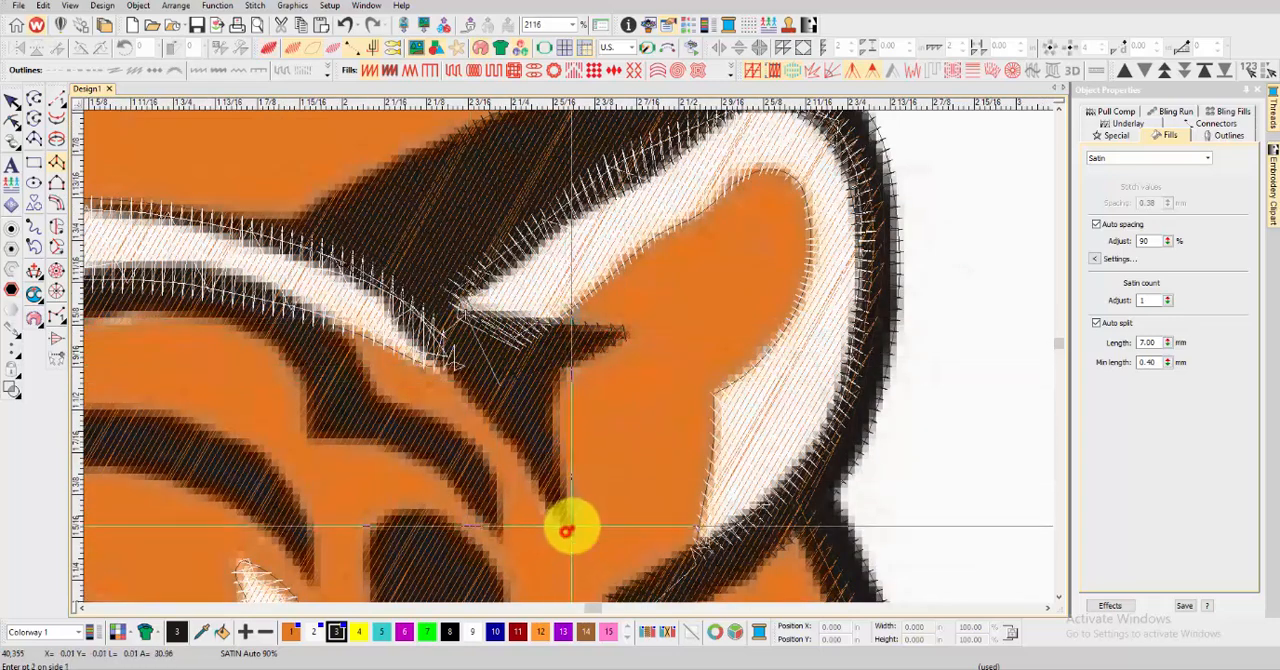
right_click(517, 449)
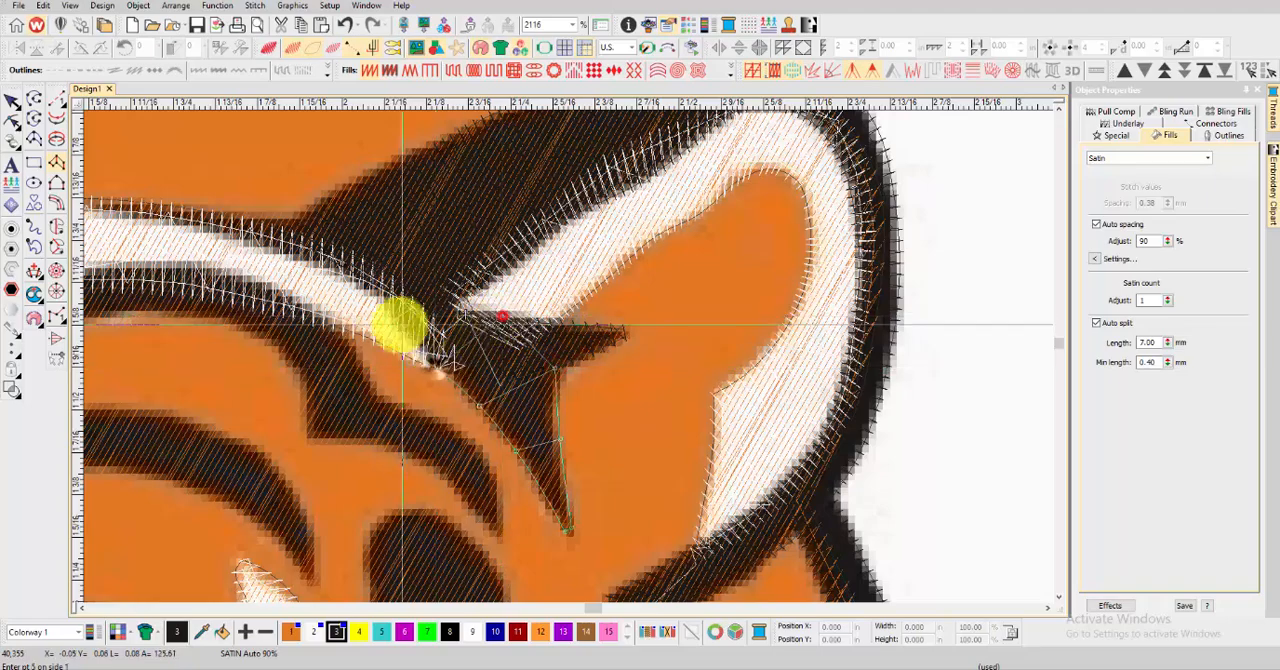
right_click(442, 294)
click(348, 257)
click(348, 257)
click(266, 217)
click(266, 217)
scroll(171, 199, down, 1)
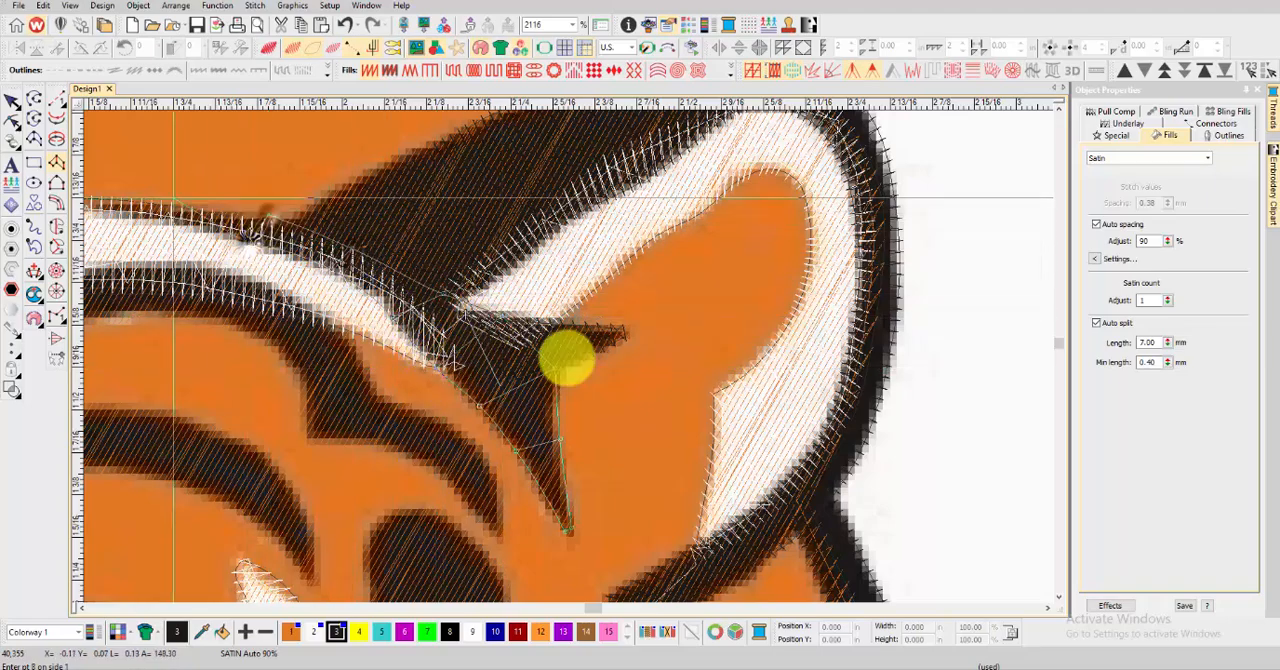
click(557, 370)
key(Return)
scroll(540, 358, down, 2)
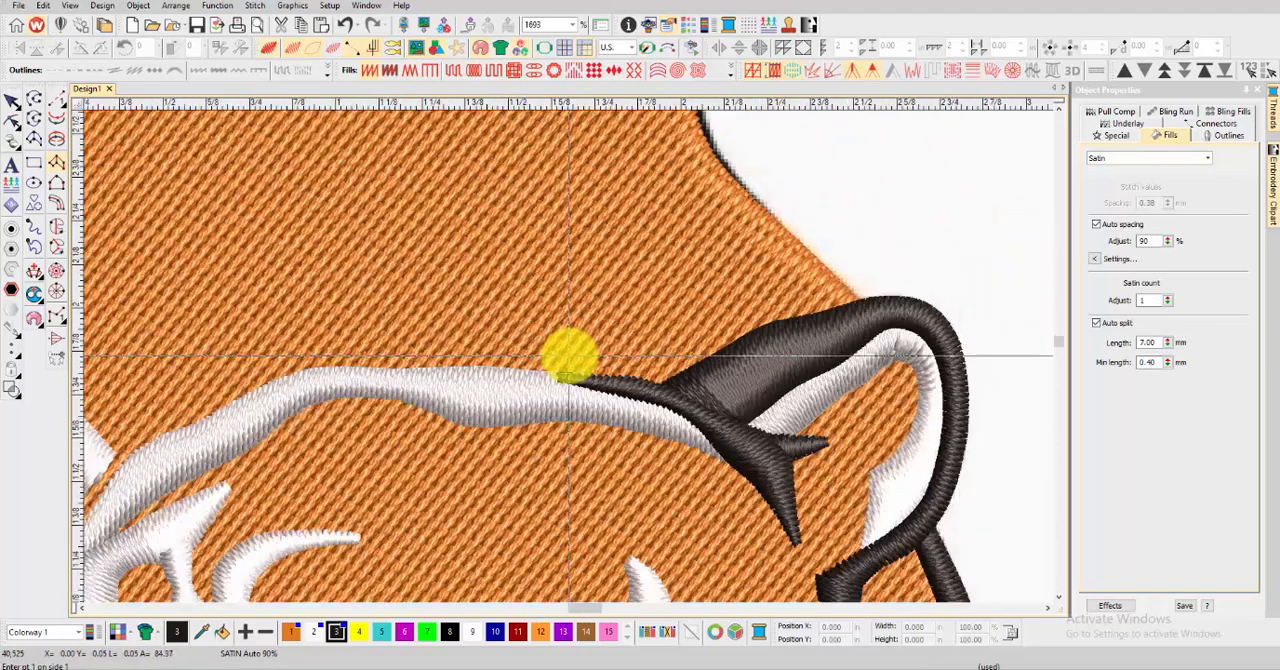
Digitize a satin column along the curved stripe just above the ear, from its pointed tip to the central black area
scroll(737, 361, up, 1)
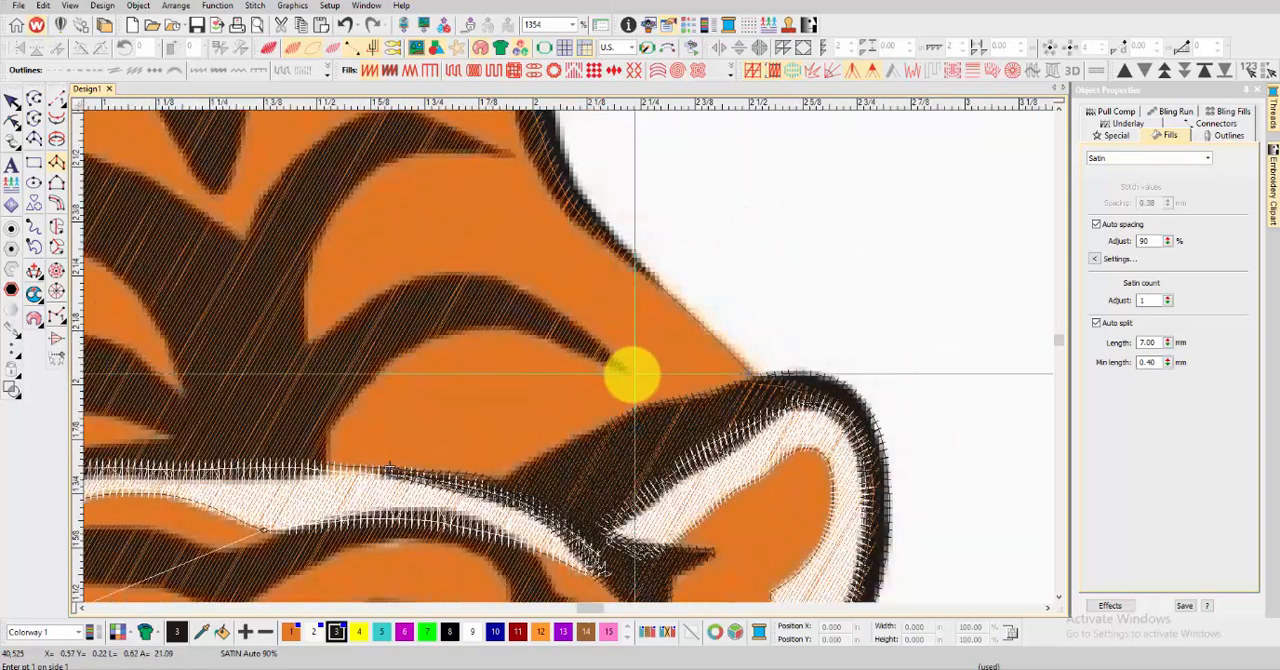
right_click(450, 331)
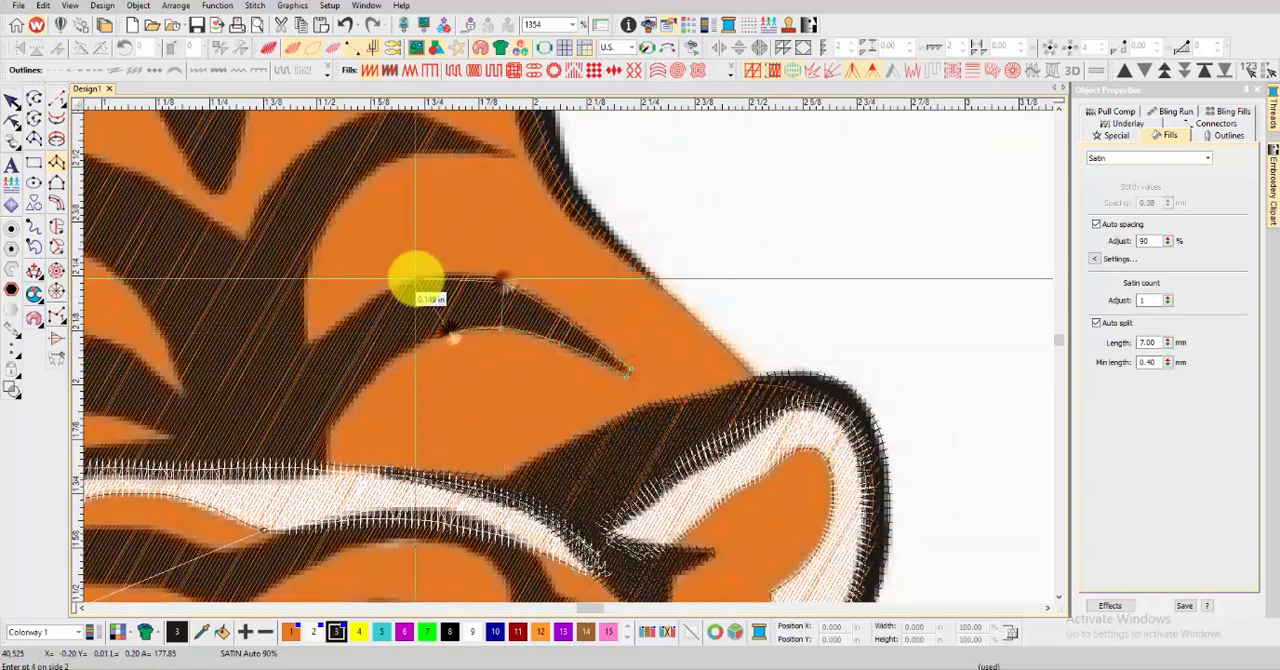
key(Return)
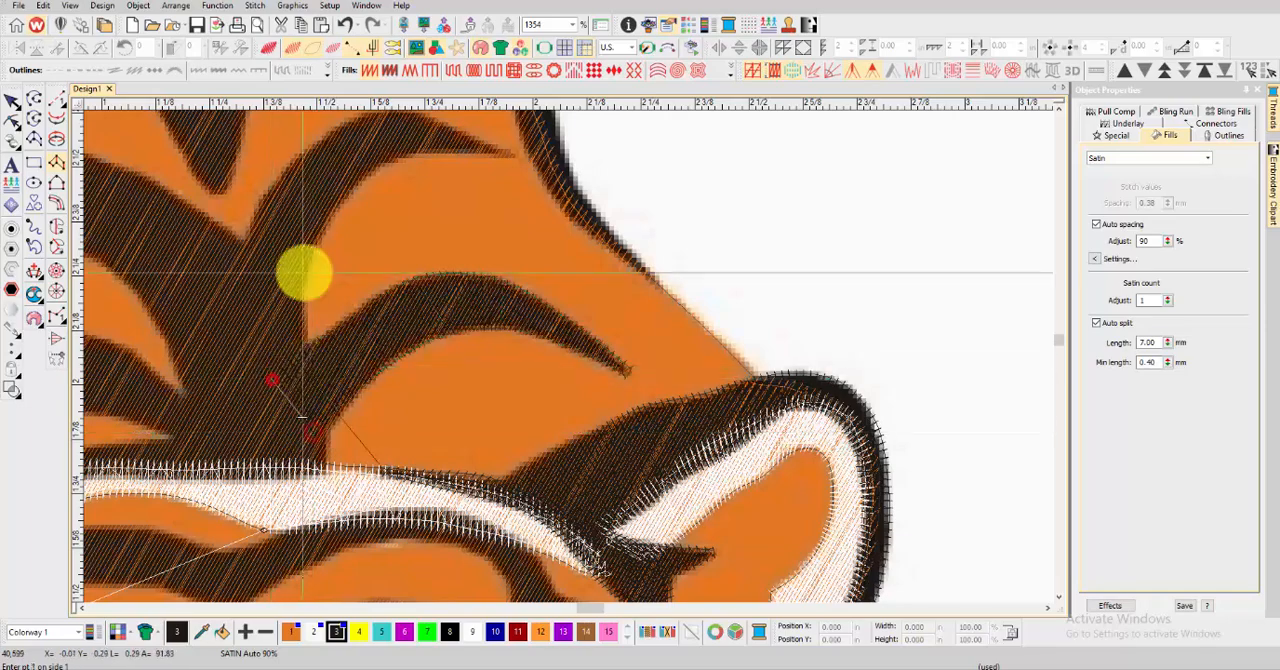
Digitize a satin column along the next higher curved stripe from its pointed tip down into the central black area, and generate the stitches
scroll(689, 317, down, 1)
right_click(680, 319)
right_click(611, 286)
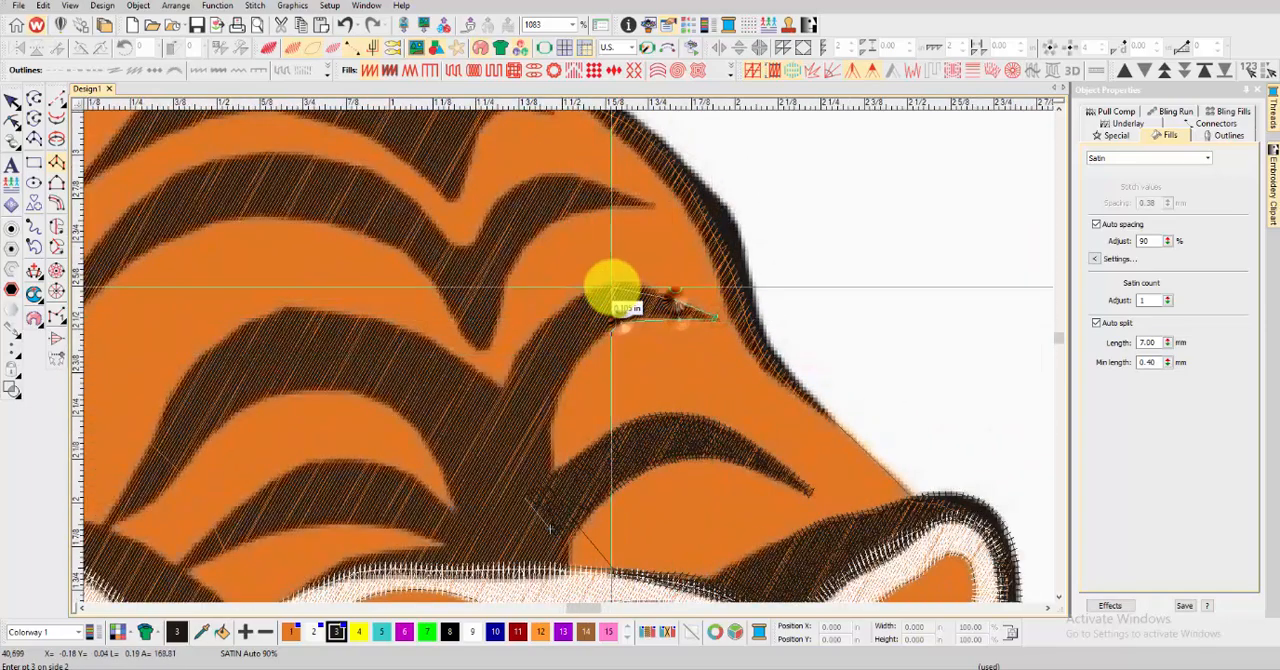
right_click(624, 323)
right_click(577, 353)
right_click(517, 382)
right_click(527, 449)
right_click(501, 420)
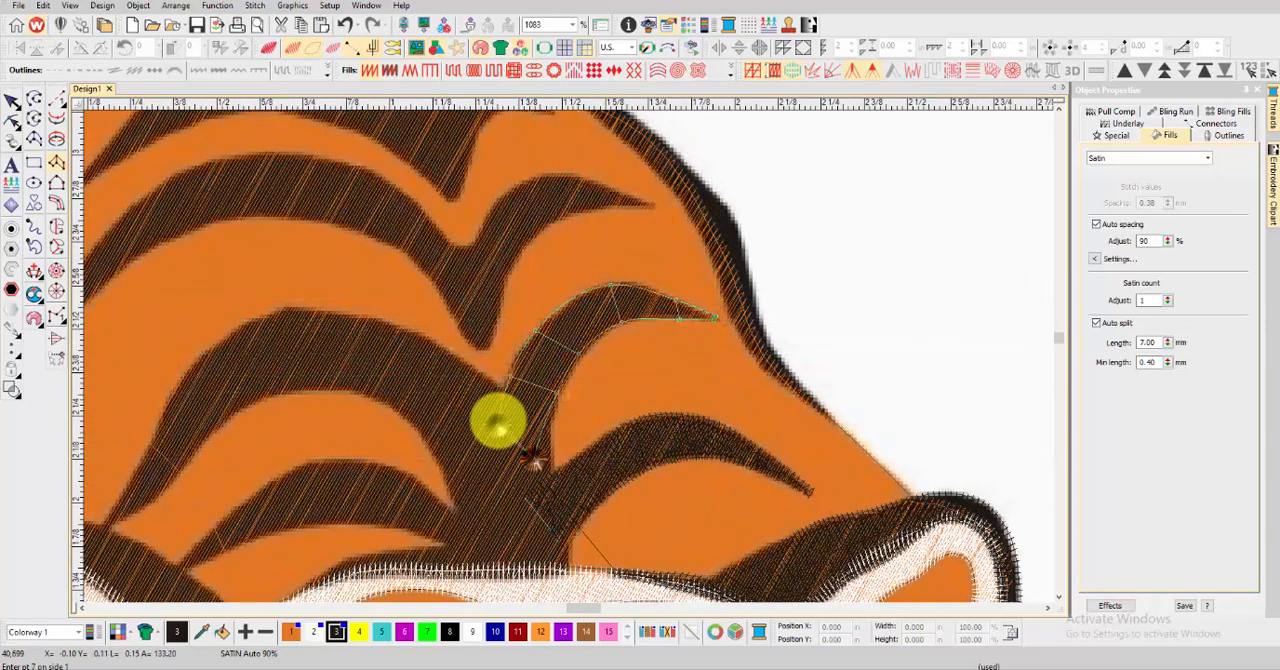
key(Return)
Digitize a satin column along the short curved stripe just above the brow, between the tiger's left-hand ear and the central black area
middle_click(361, 522)
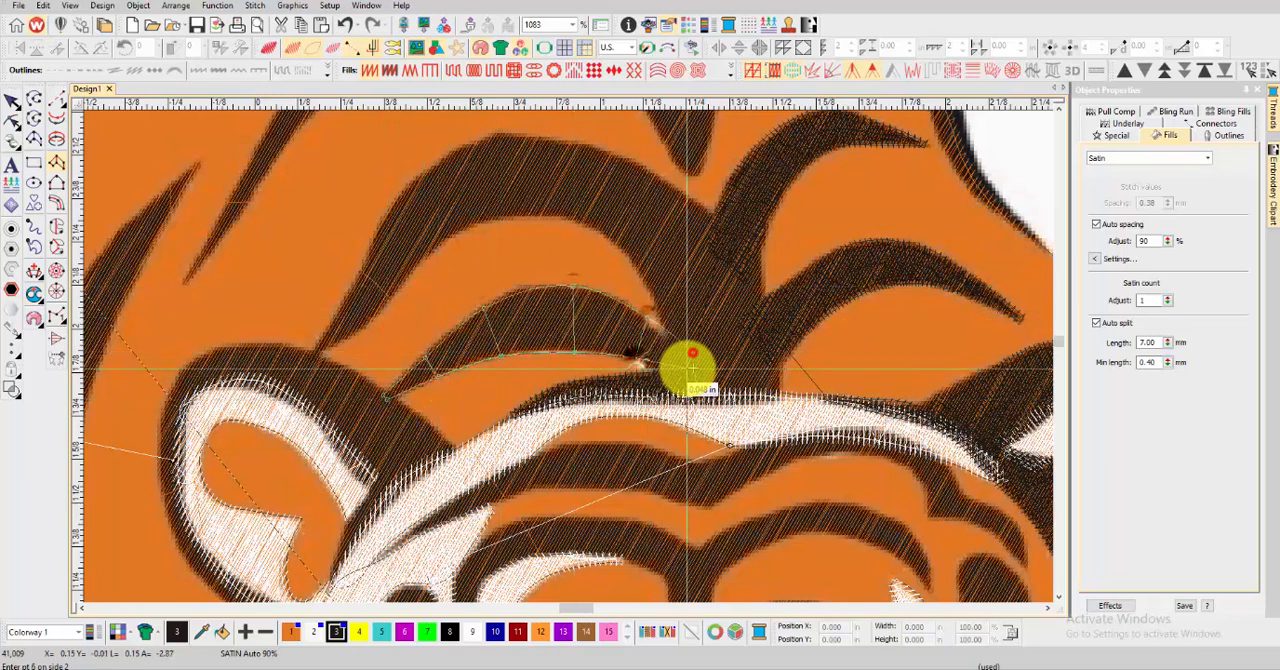
right_click(665, 351)
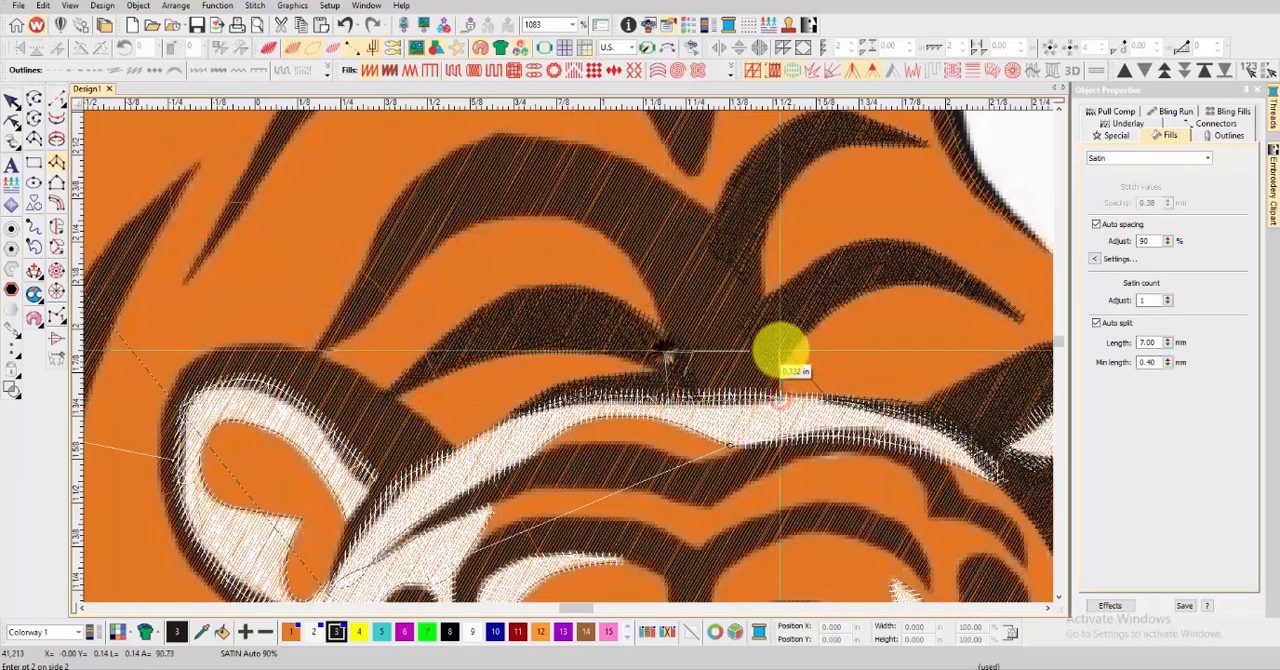
Digitize a satin column from the central black base above the brow over the large arched stripe to its pointed tip by the left-hand ear
right_click(780, 349)
right_click(661, 307)
click(765, 293)
right_click(641, 272)
right_click(714, 214)
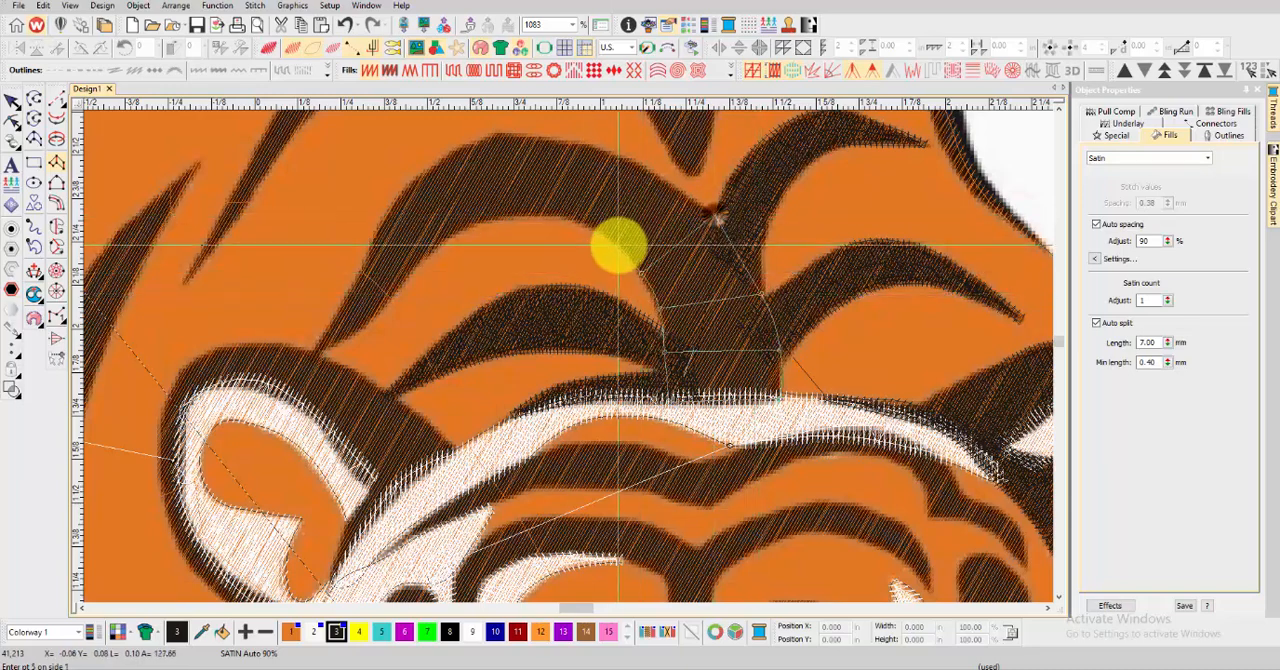
right_click(617, 246)
right_click(643, 164)
right_click(549, 215)
right_click(546, 139)
right_click(486, 218)
right_click(465, 149)
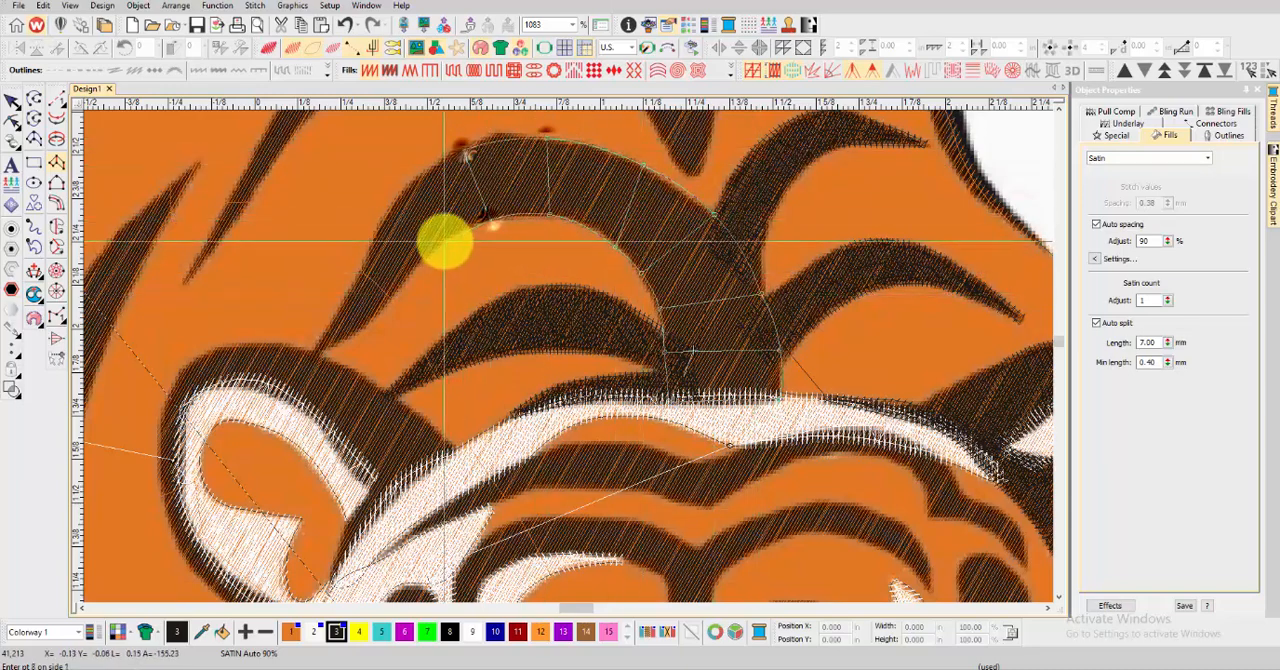
right_click(443, 240)
right_click(393, 204)
right_click(399, 285)
right_click(367, 263)
right_click(365, 319)
right_click(346, 304)
click(311, 356)
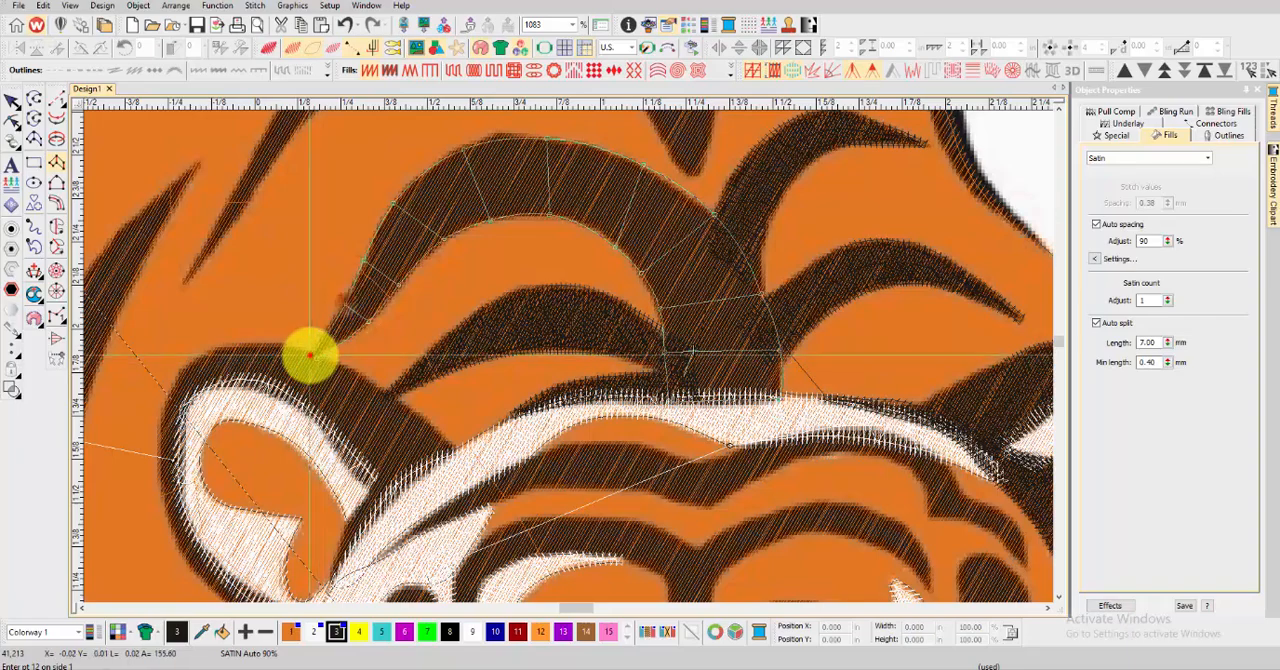
click(310, 356)
key(Return)
key(t)
Start a satin column along the back's black outline, from its thin end above the right-hand ear up to the small hump
scroll(311, 359, down, 3)
scroll(597, 365, down, 3)
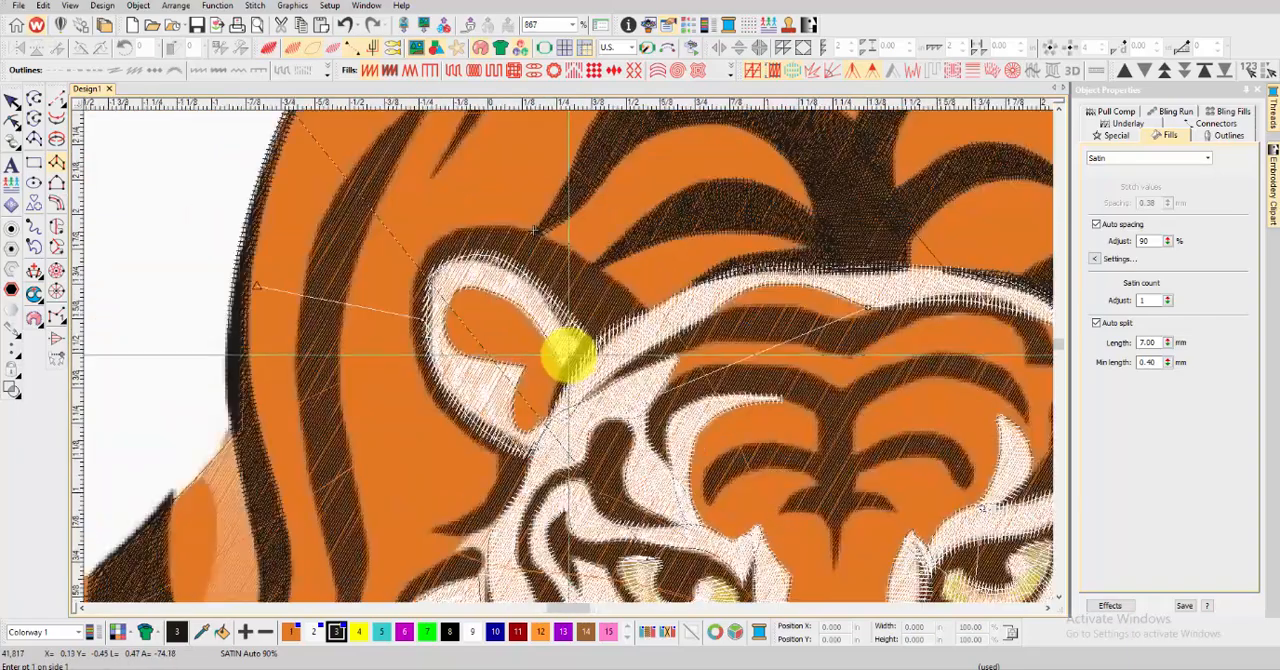
scroll(646, 371, up, 6)
click(651, 425)
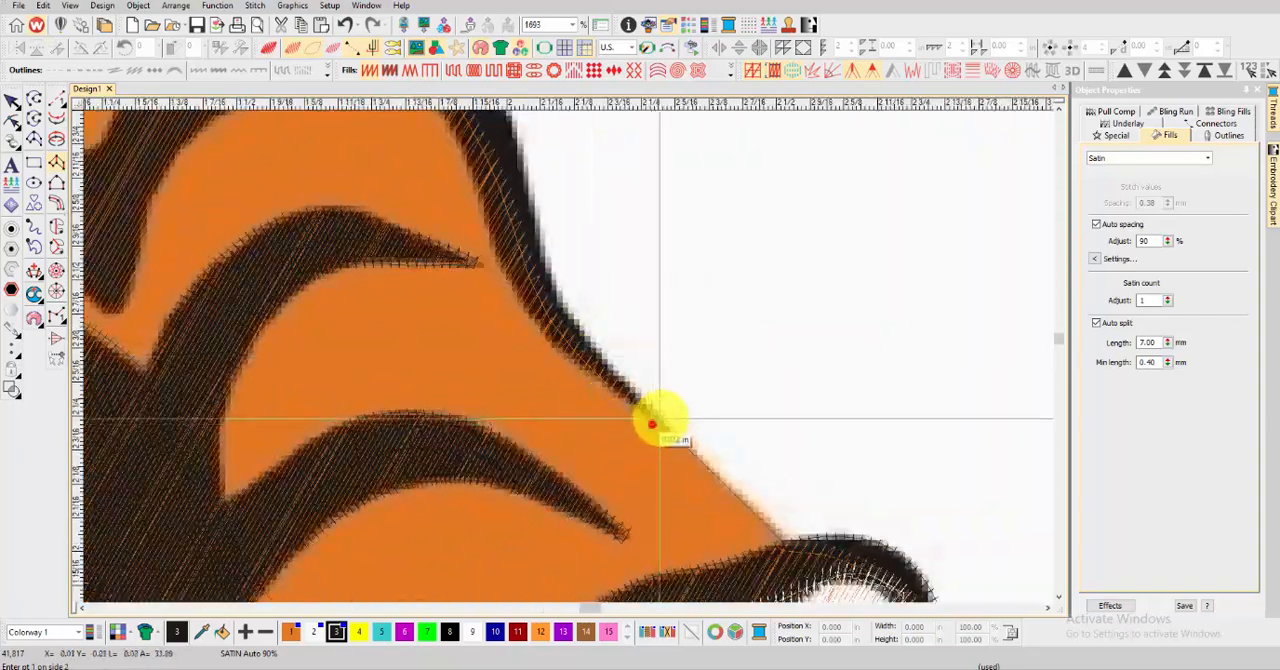
right_click(551, 279)
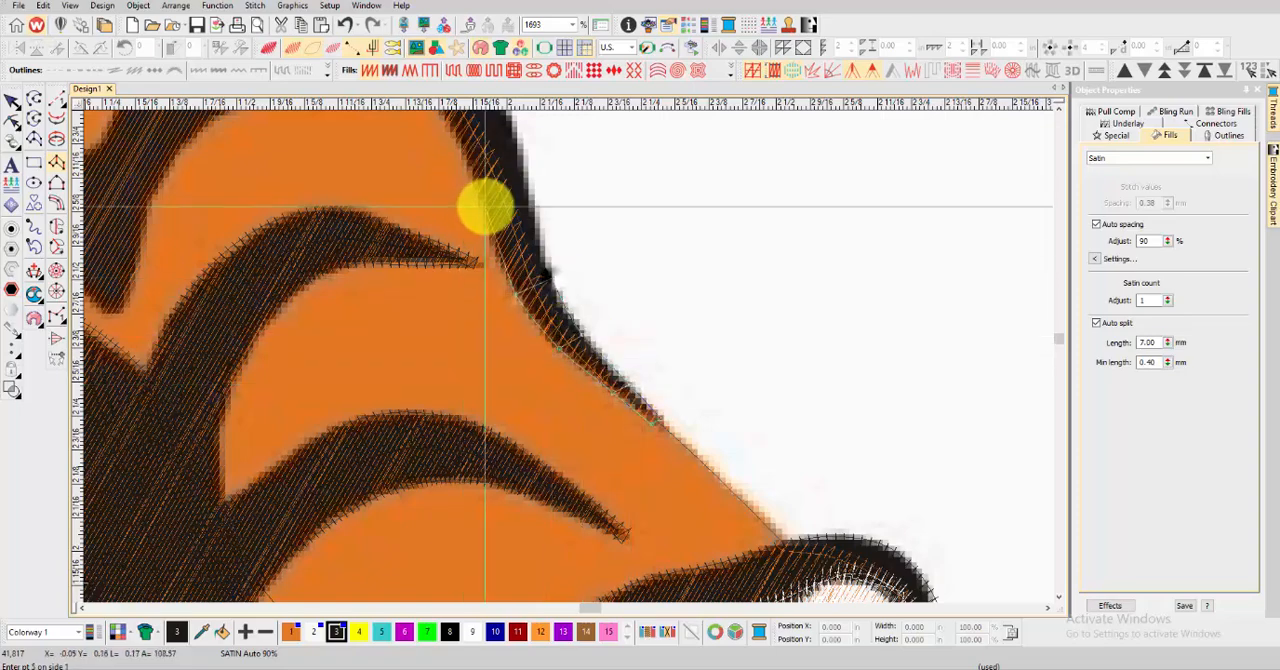
right_click(484, 207)
right_click(529, 192)
right_click(558, 371)
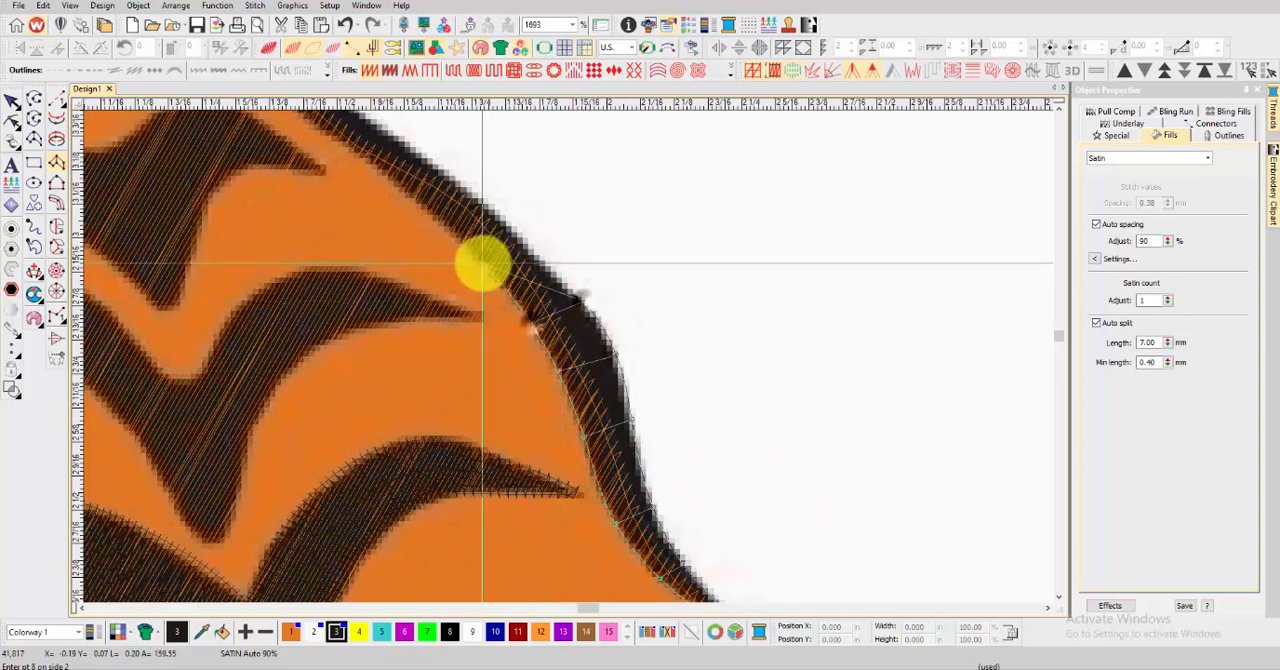
right_click(517, 237)
scroll(353, 182, down, 1)
scroll(568, 361, up, 2)
right_click(623, 355)
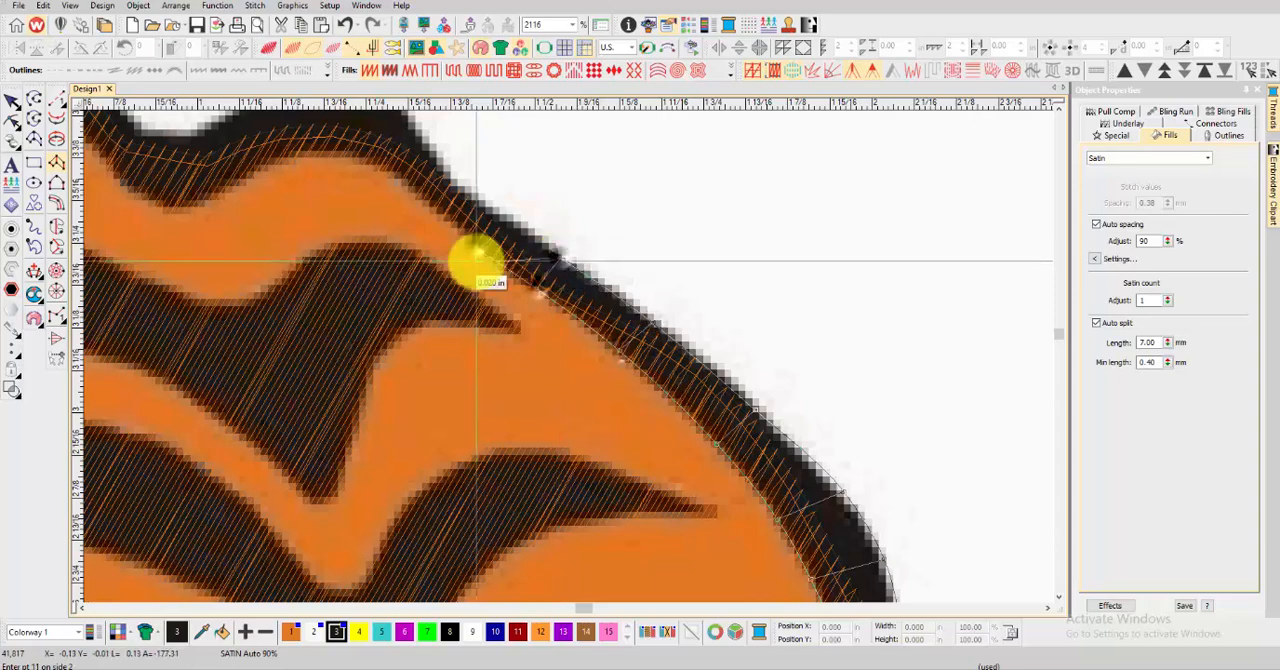
scroll(569, 354, up, 1)
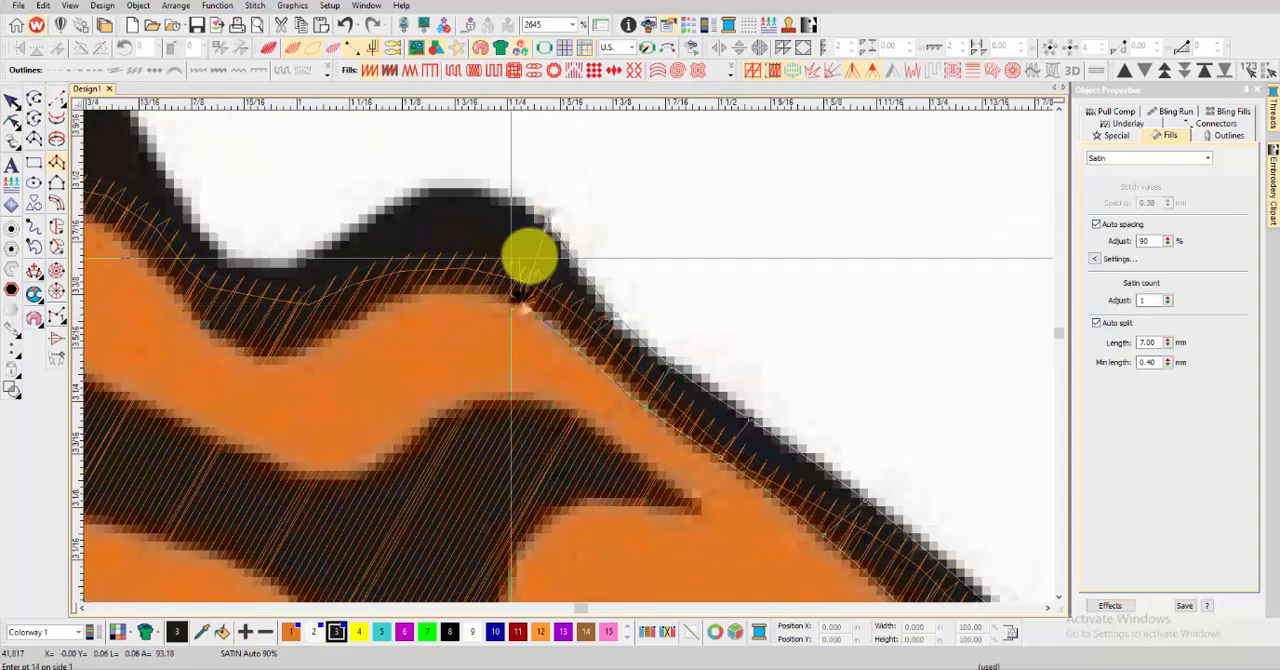
Extend the outline column over the small hump and through the dip beside it
right_click(409, 298)
right_click(386, 212)
right_click(334, 329)
right_click(312, 254)
right_click(272, 359)
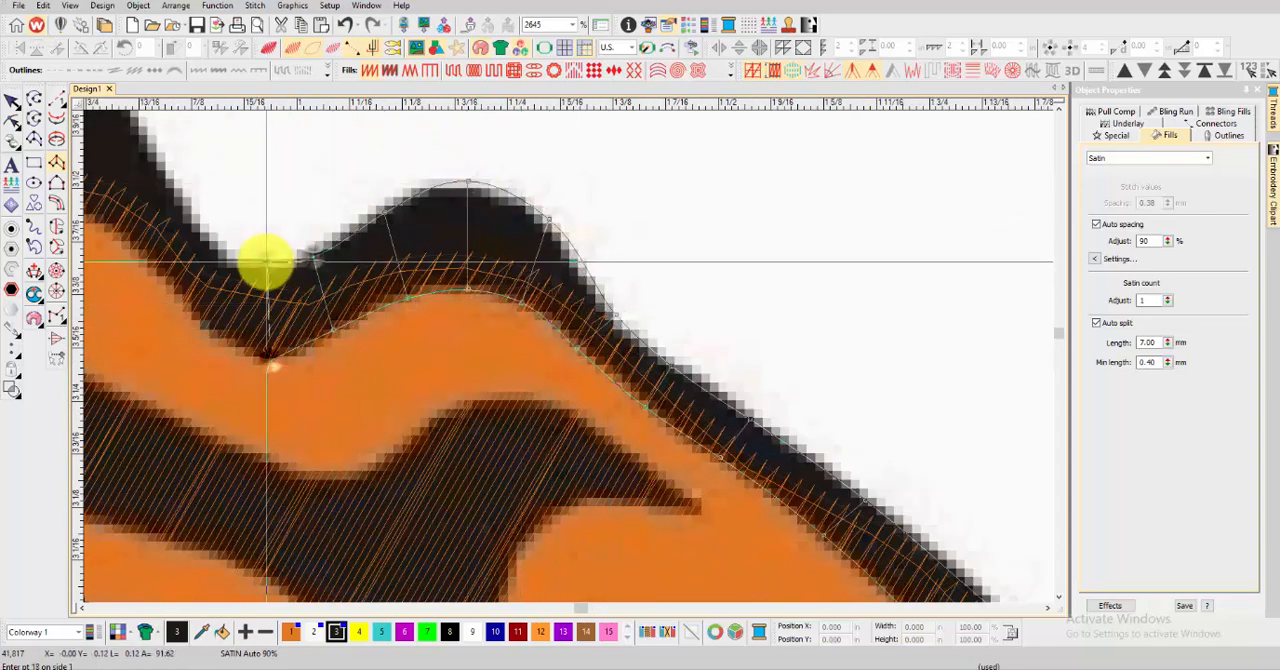
right_click(268, 262)
scroll(228, 276, down, 2)
scroll(567, 351, up, 1)
Extend the outline column out of the dip and over the crown of the taller hump
right_click(537, 380)
right_click(557, 334)
right_click(489, 325)
right_click(521, 290)
right_click(425, 293)
right_click(450, 182)
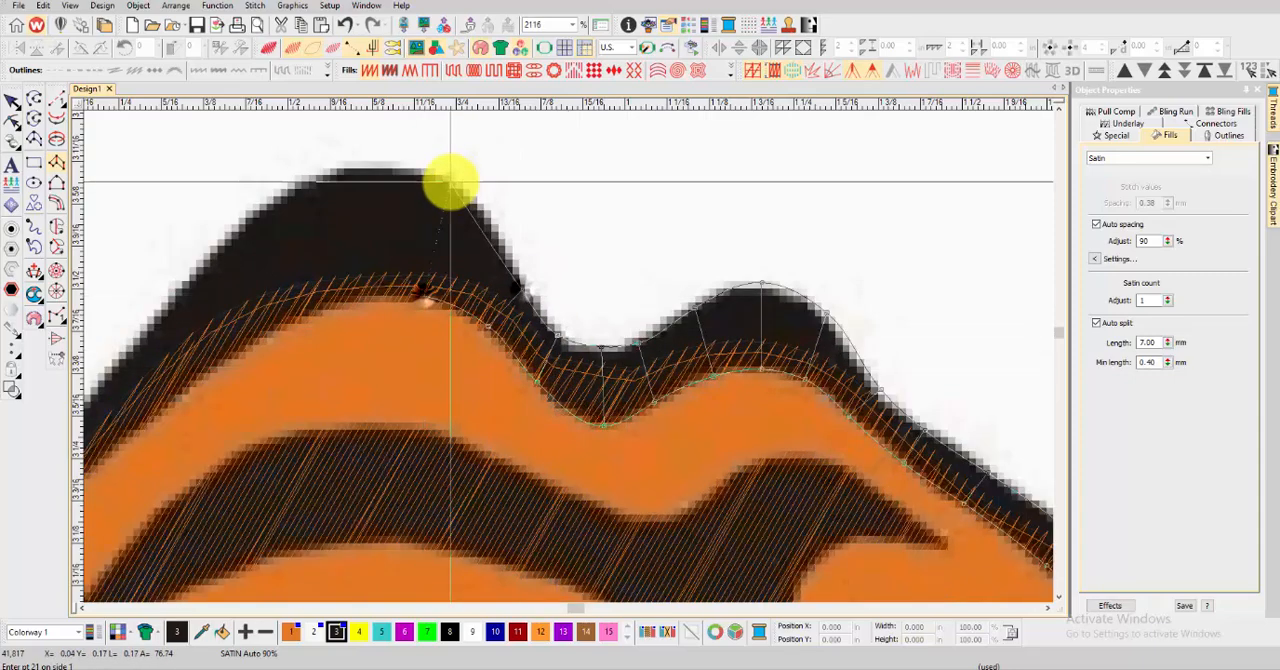
right_click(345, 294)
right_click(307, 180)
Continue the outline column down the tall hump's outer slope to its tapered end and generate the stitches
scroll(300, 284, down, 1)
right_click(503, 419)
right_click(463, 377)
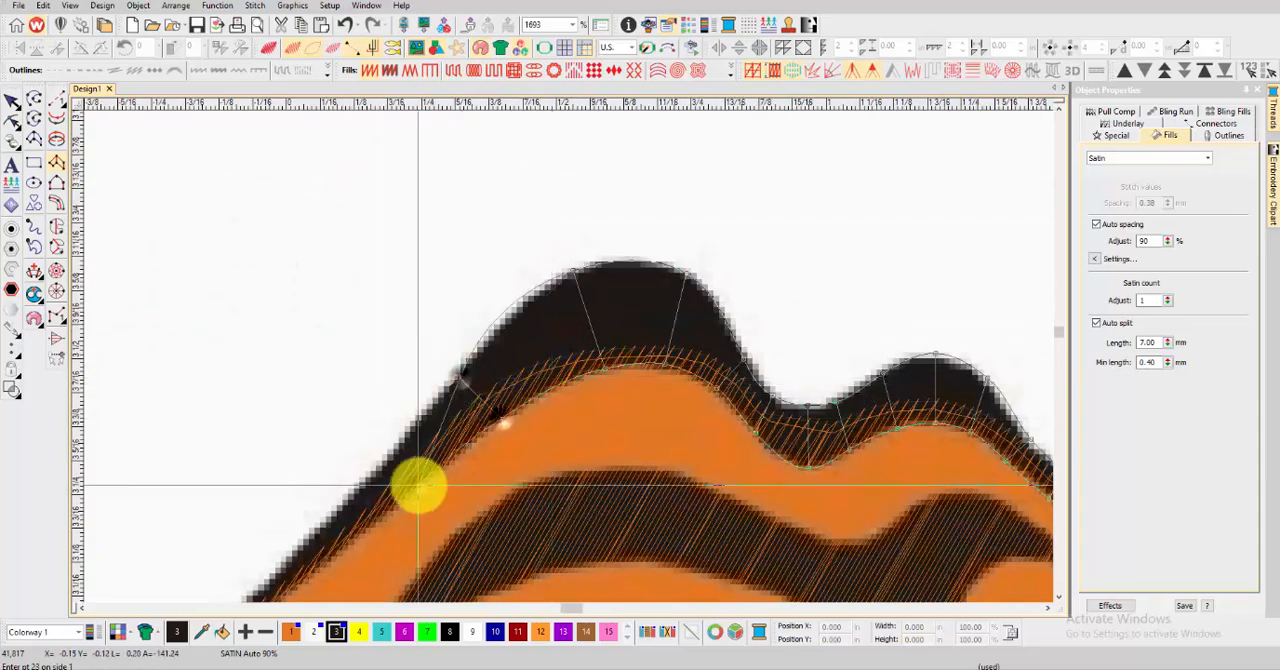
right_click(419, 484)
right_click(381, 460)
scroll(365, 483, down, 2)
scroll(553, 393, up, 2)
right_click(399, 490)
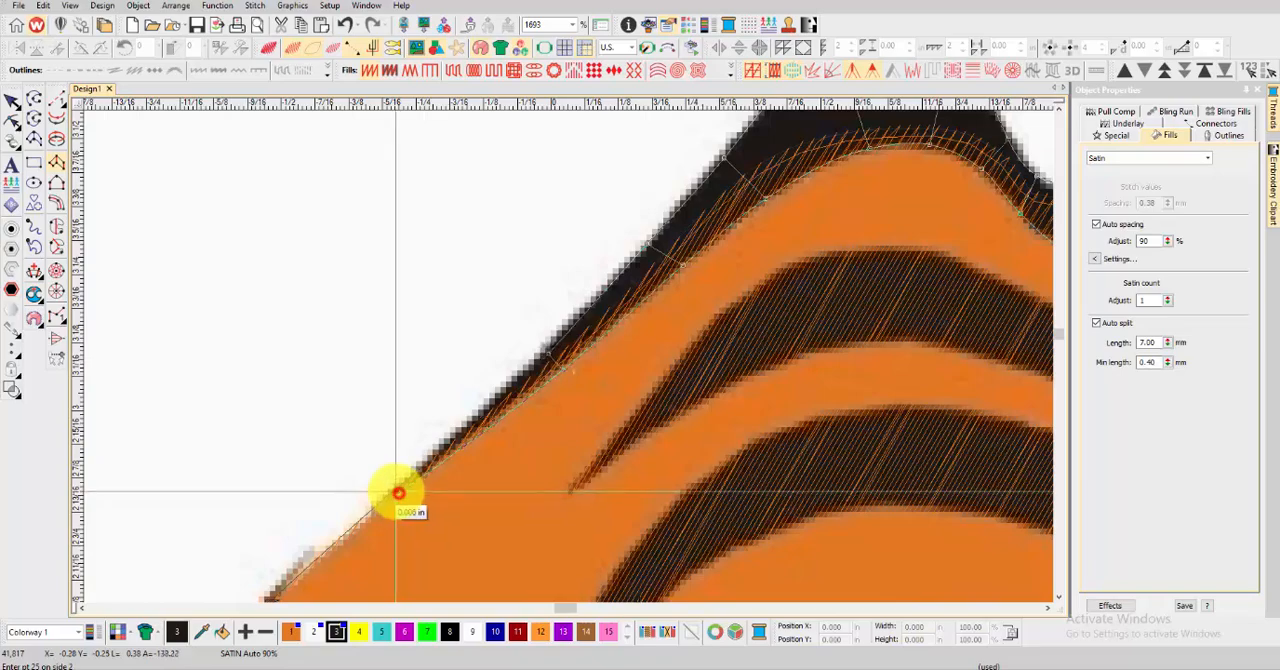
scroll(728, 403, down, 12)
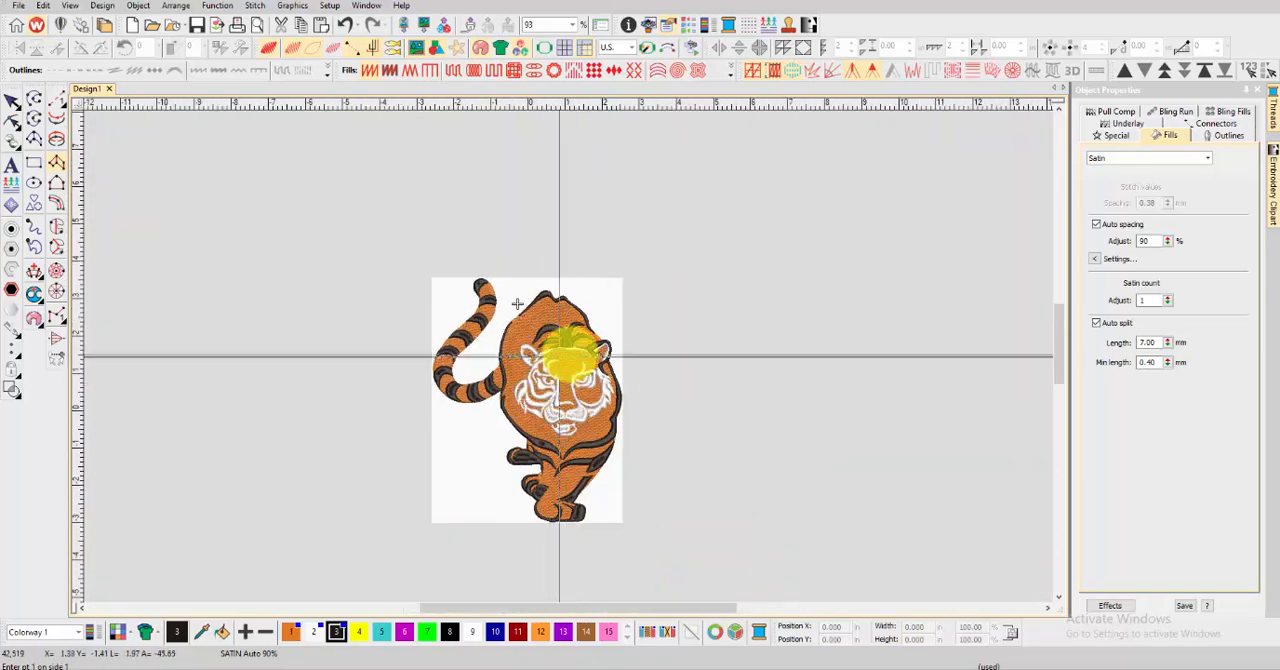
Digitize a satin column along the topmost back stripe from its long pointed end to the V-shaped notch, and generate the stitches
scroll(575, 352, up, 9)
scroll(568, 356, up, 3)
right_click(316, 297)
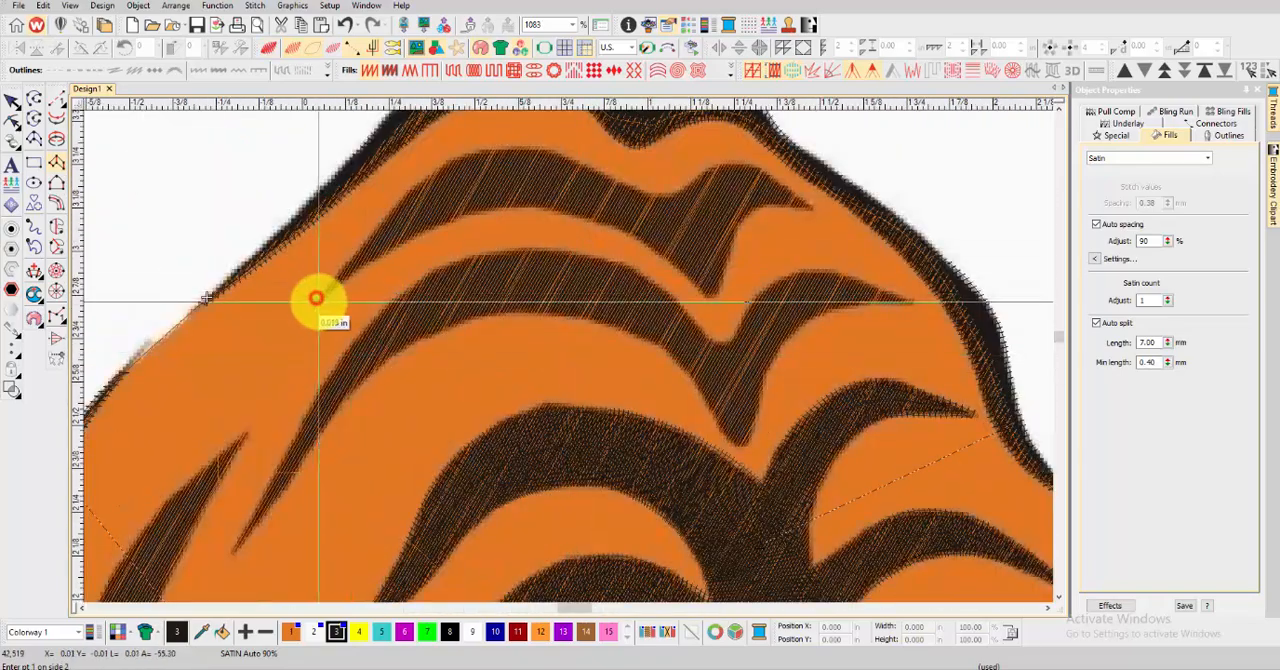
right_click(372, 261)
right_click(422, 184)
right_click(442, 220)
right_click(503, 148)
right_click(503, 207)
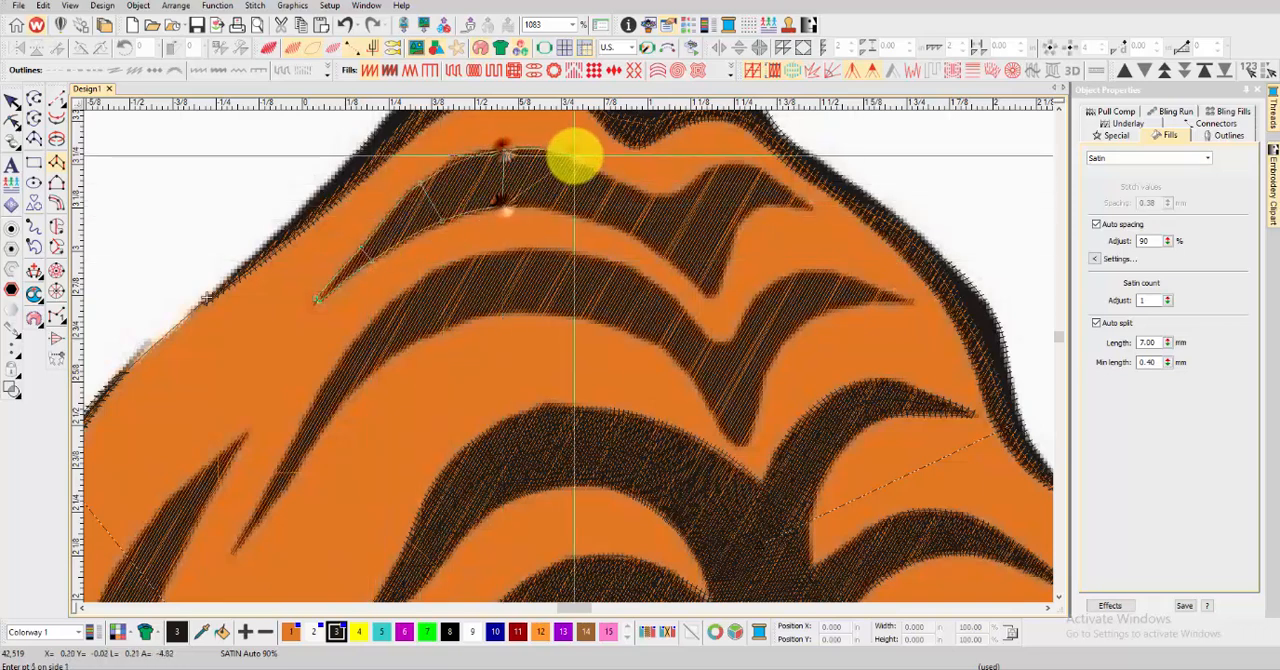
right_click(575, 154)
right_click(570, 212)
right_click(625, 184)
right_click(623, 222)
right_click(667, 195)
right_click(663, 253)
right_click(699, 189)
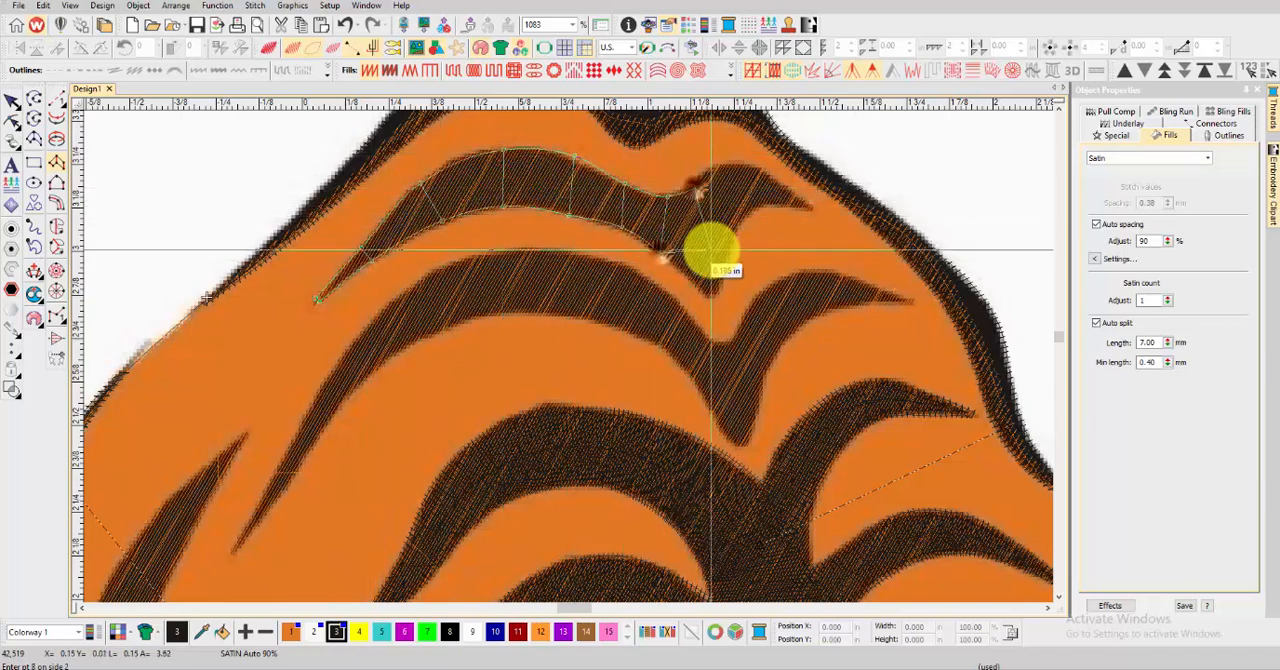
key(Return)
Digitize a satin column from the topmost stripe's short pointed branch down to the tip of its V, and preview the stitching
right_click(811, 206)
right_click(811, 206)
right_click(787, 183)
right_click(785, 206)
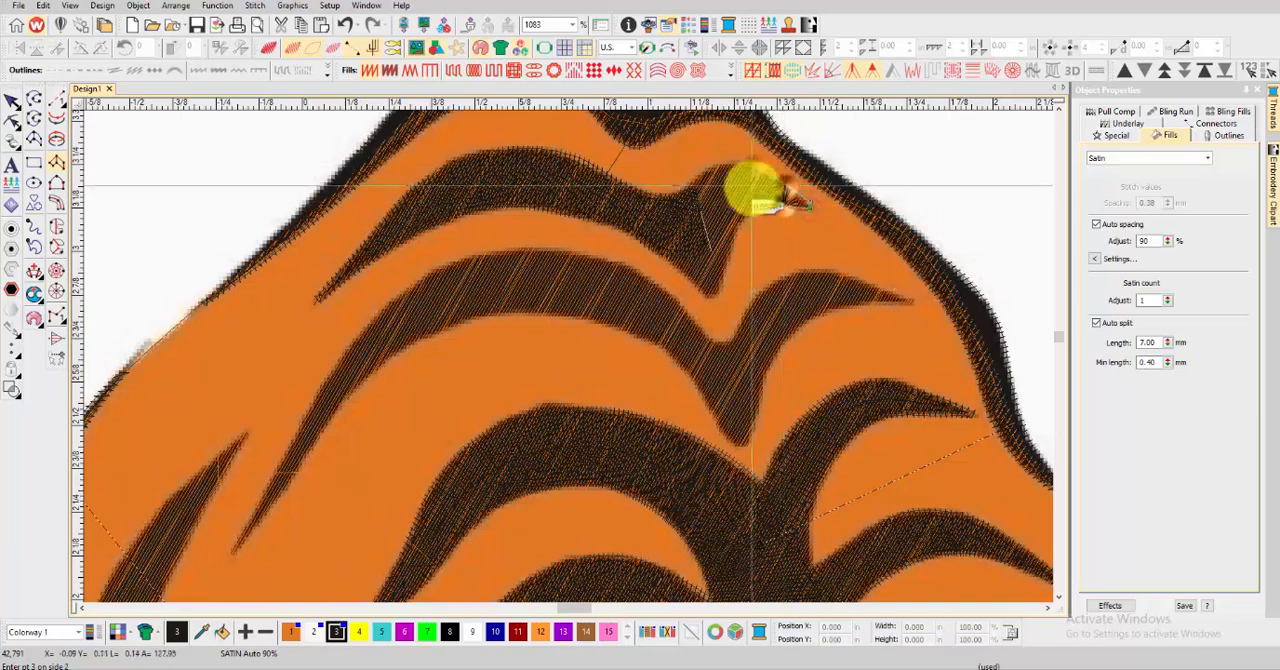
right_click(757, 172)
right_click(751, 207)
right_click(707, 180)
right_click(737, 221)
right_click(660, 207)
right_click(733, 241)
right_click(649, 252)
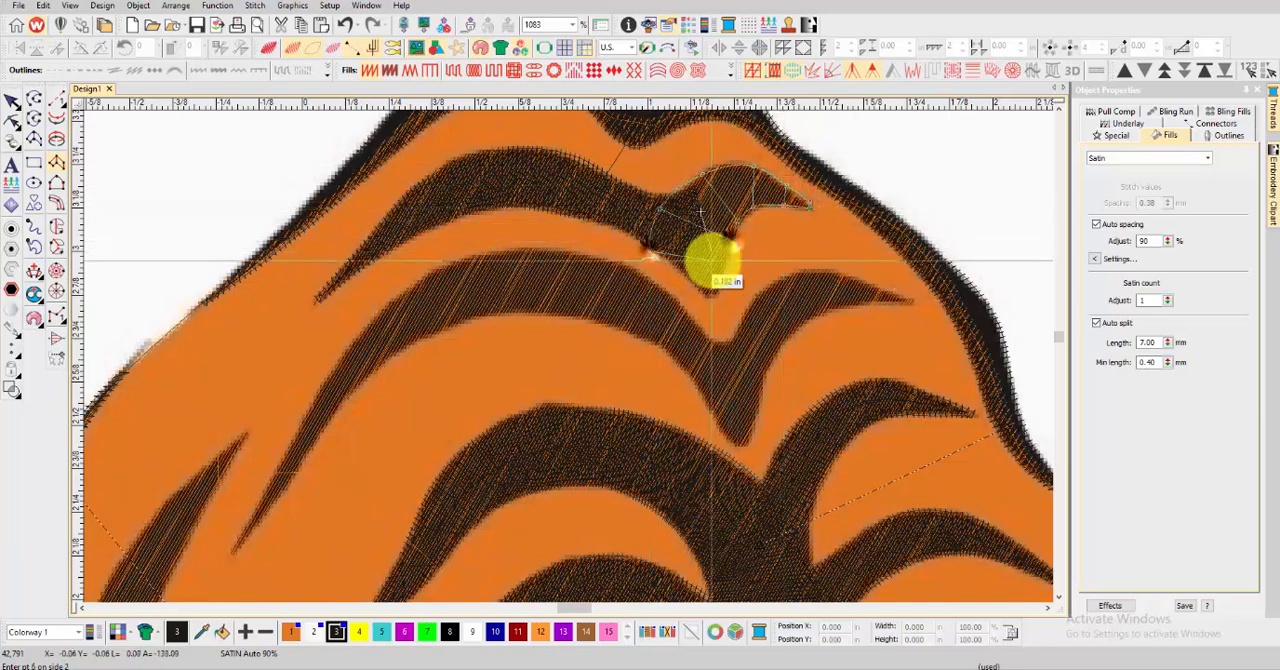
right_click(726, 269)
right_click(708, 293)
key(Return)
scroll(551, 357, down, 6)
key(t)
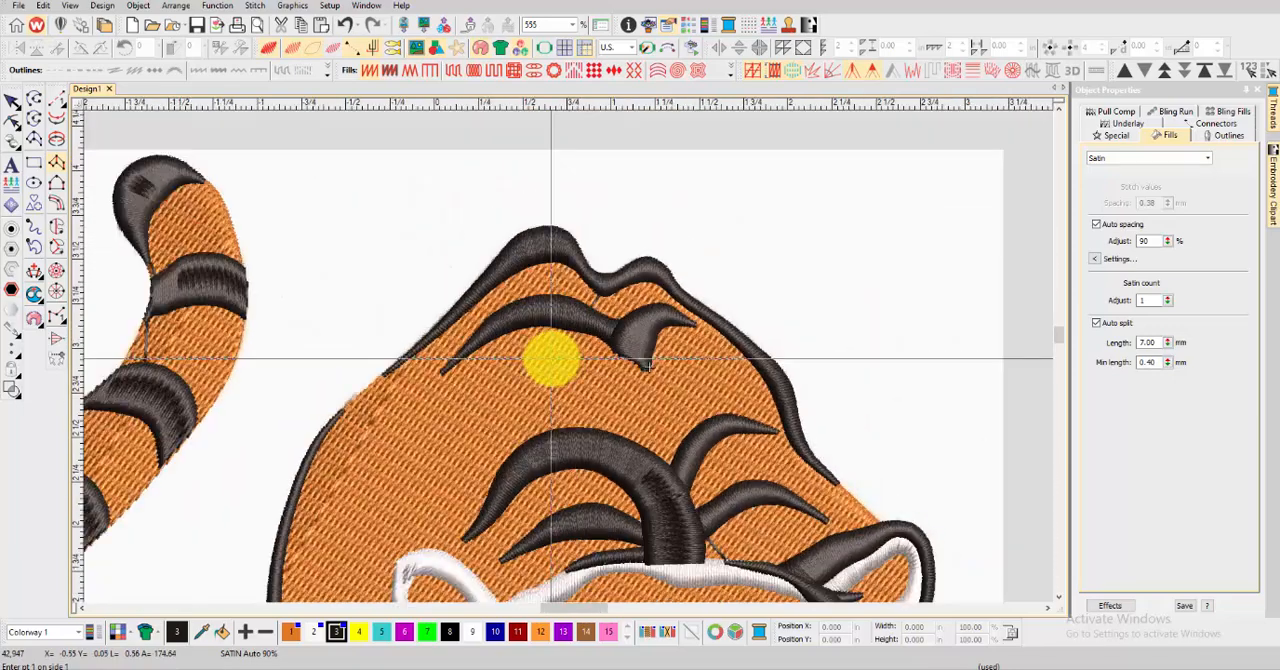
key(t)
Digitize a satin column along the second back stripe, from its long lower tip over the arch into the V, and generate the stitches
scroll(560, 363, up, 5)
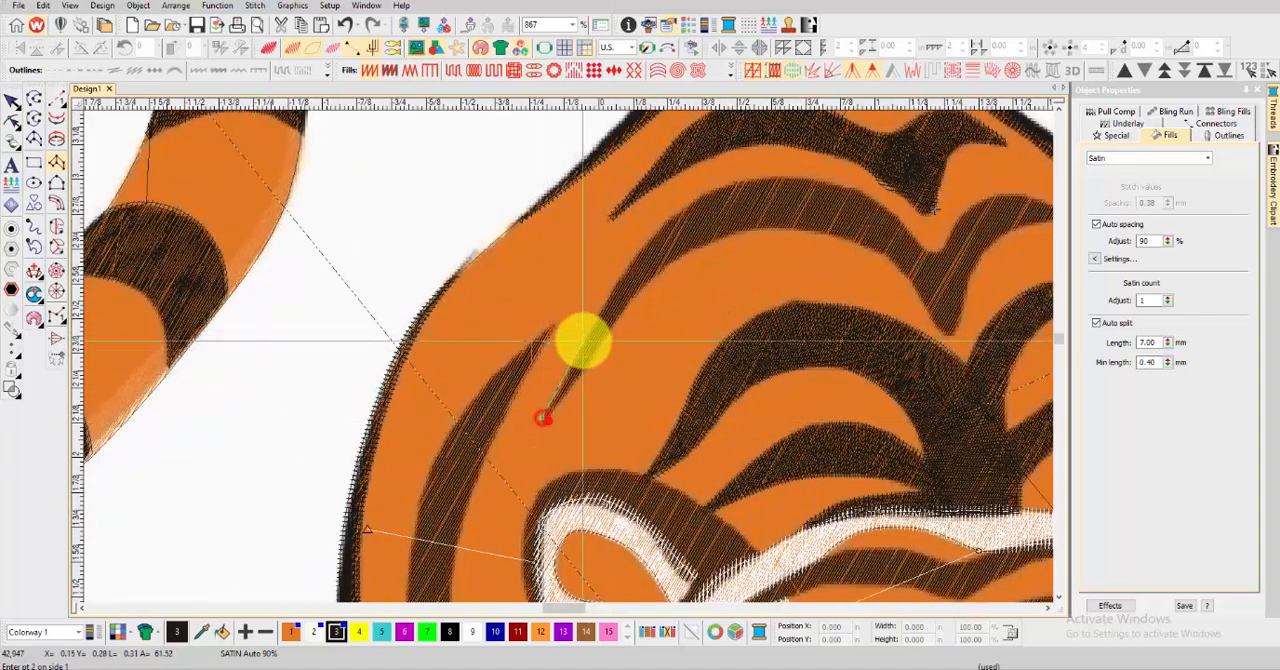
right_click(682, 210)
right_click(698, 243)
right_click(751, 183)
right_click(753, 231)
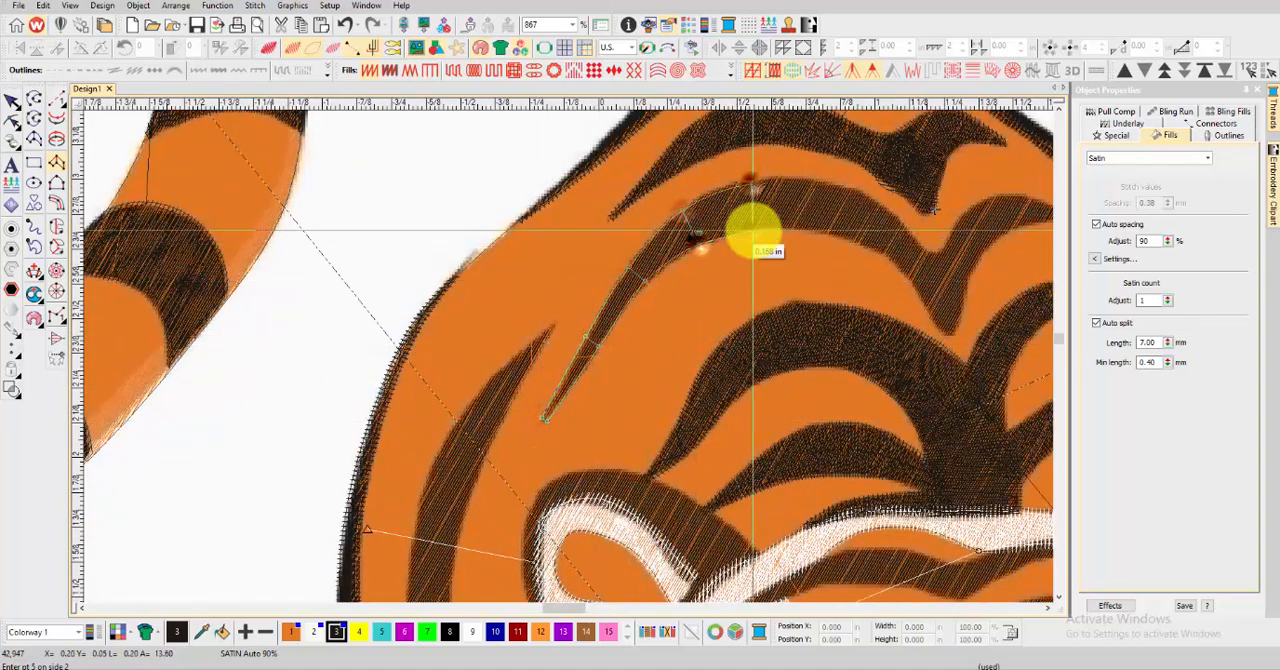
right_click(832, 181)
right_click(828, 231)
right_click(902, 213)
right_click(888, 257)
right_click(930, 250)
right_click(921, 281)
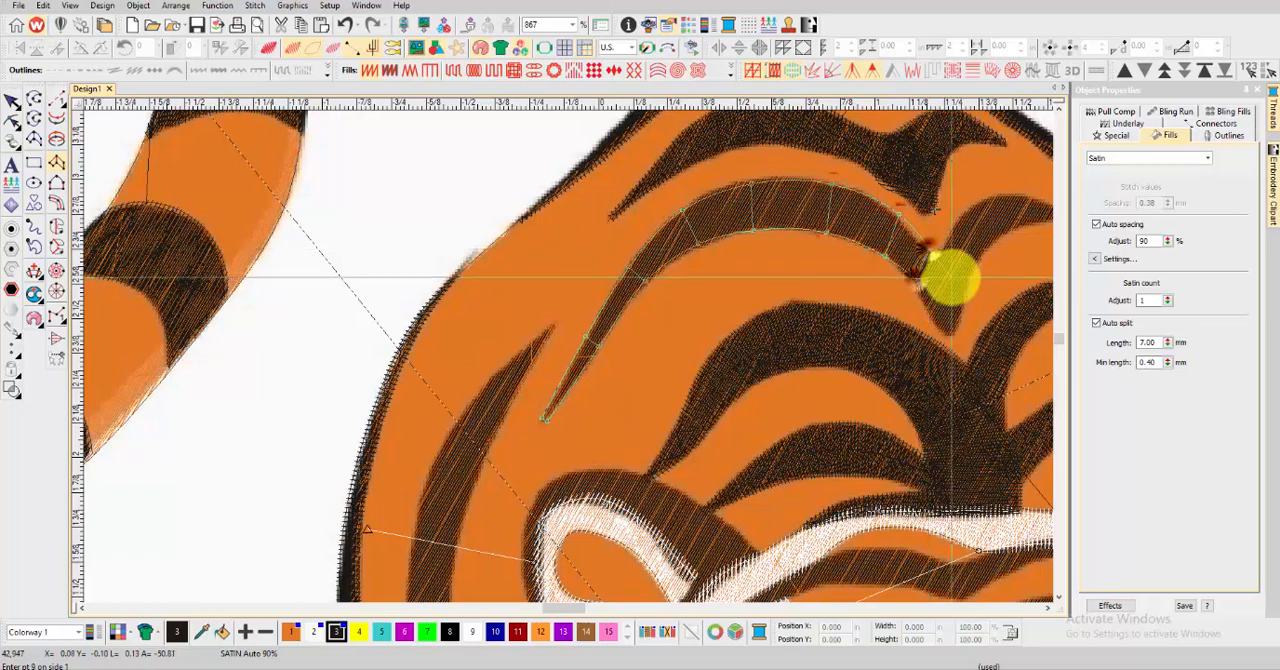
right_click(950, 277)
right_click(935, 303)
key(Return)
Digitize a satin column from the bottom of the second stripe's V up along its short pointed branch, and generate the stitches
scroll(935, 301, down, 2)
scroll(570, 355, up, 3)
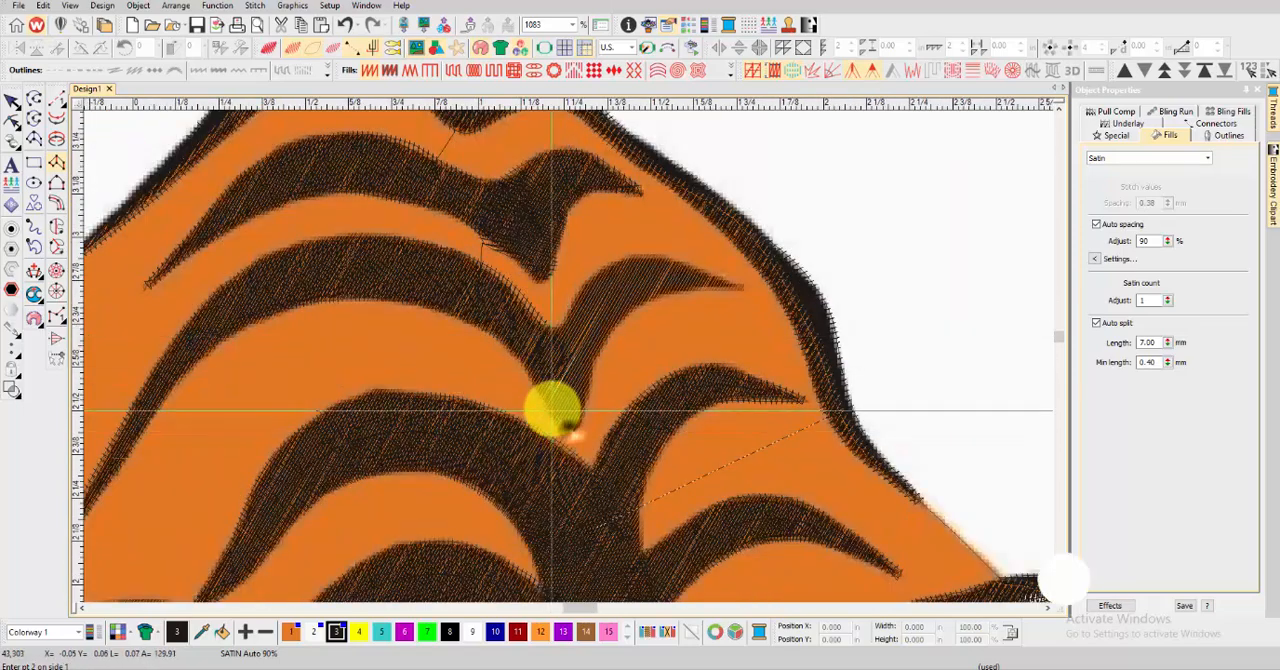
right_click(545, 404)
right_click(587, 403)
right_click(550, 358)
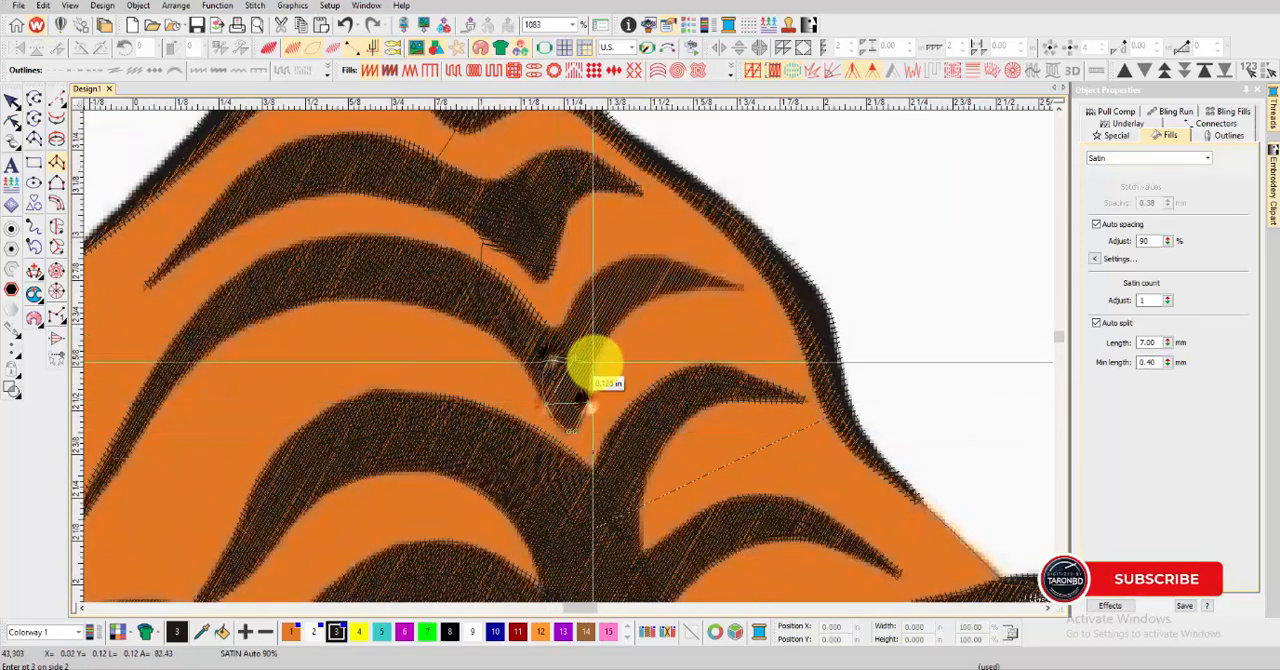
right_click(609, 267)
right_click(637, 304)
right_click(676, 262)
right_click(682, 290)
key(Return)
Start a satin column along the long body stripe beside the left-hand ear, from its upper tip down to eye level
scroll(457, 300, down, 4)
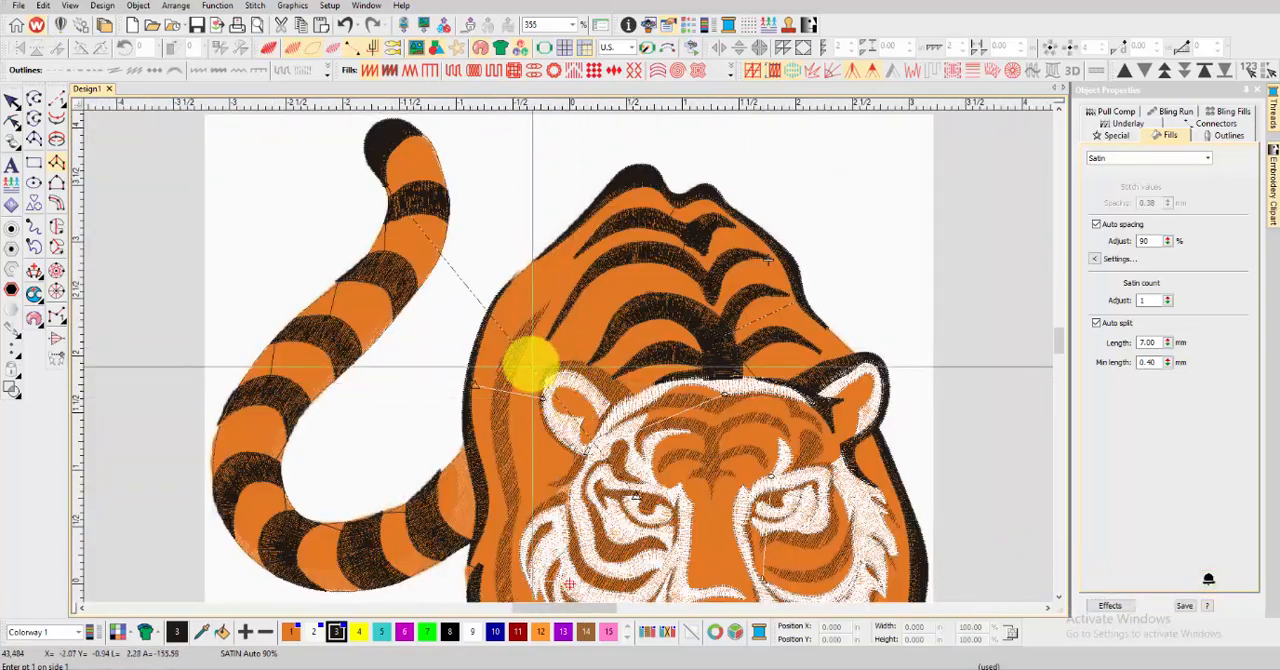
scroll(529, 364, up, 4)
right_click(557, 359)
right_click(458, 442)
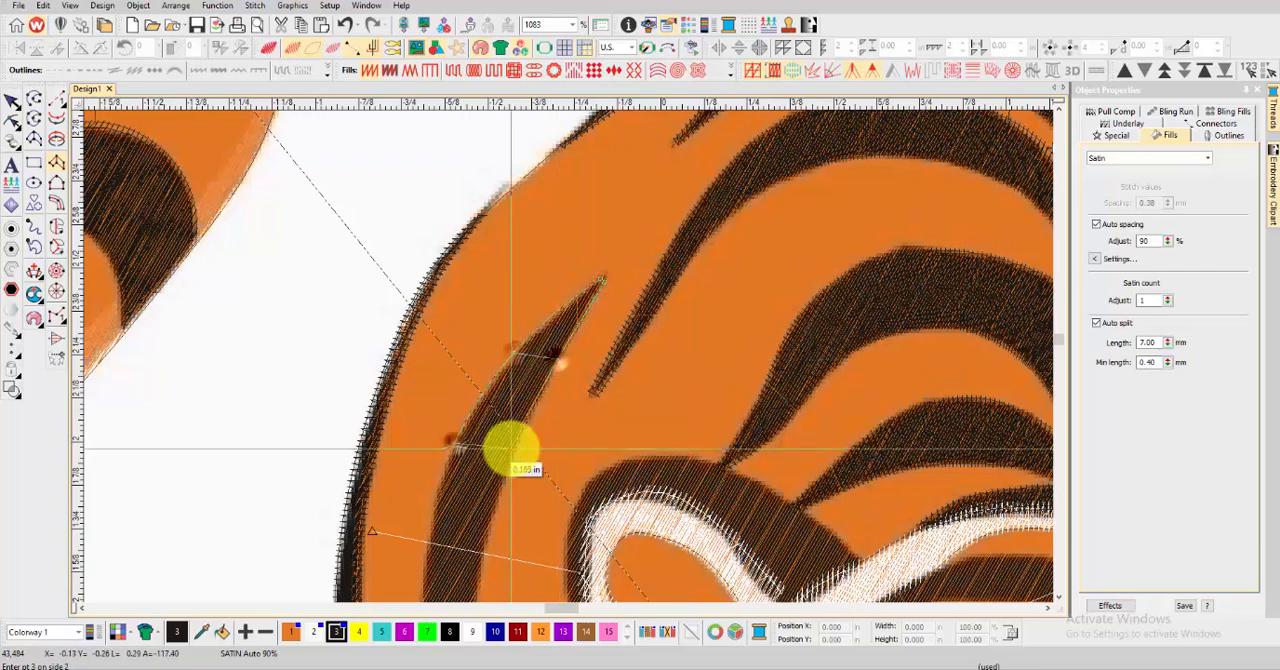
right_click(516, 446)
right_click(433, 528)
right_click(489, 529)
scroll(489, 529, down, 2)
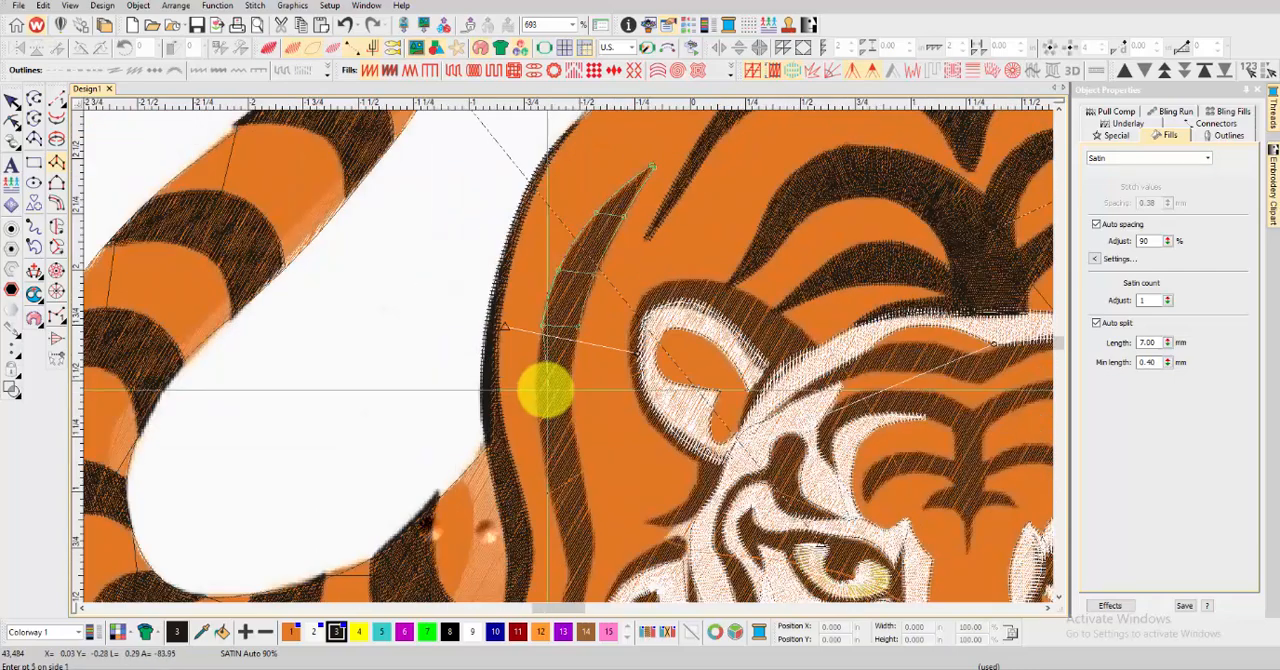
right_click(573, 470)
Continue the body stripe's column down past the cheek fur to its lower tip, generate the stitches and preview the stitching
scroll(568, 343, up, 2)
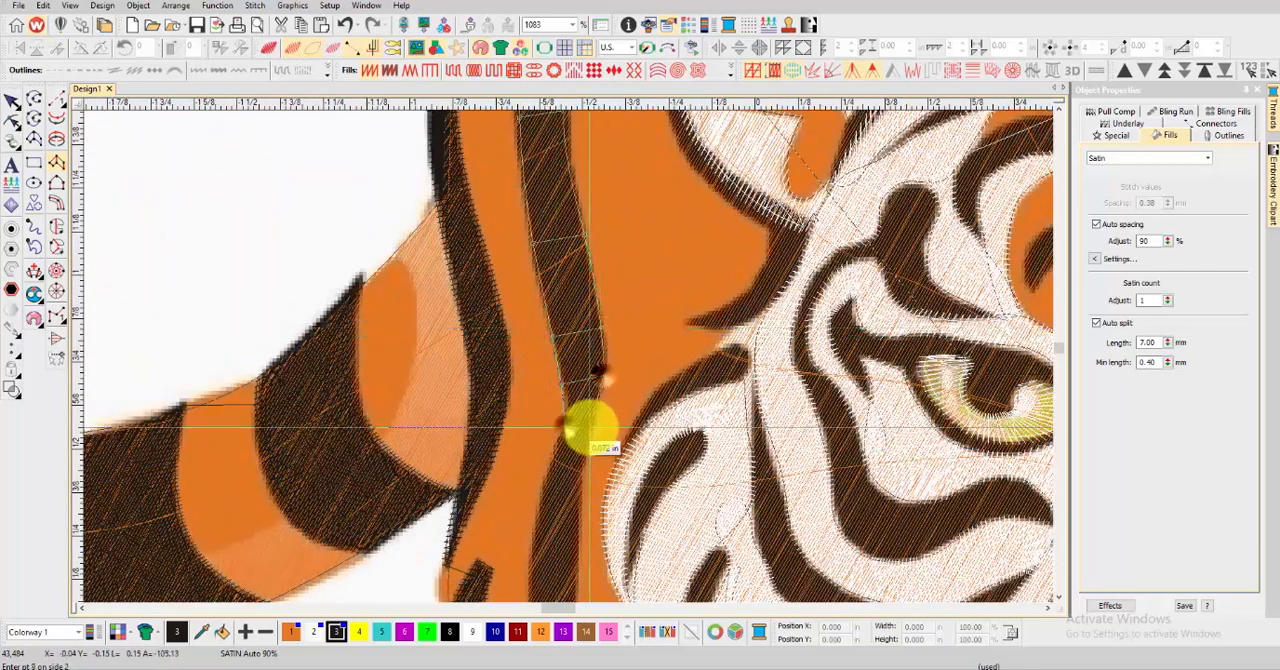
right_click(575, 490)
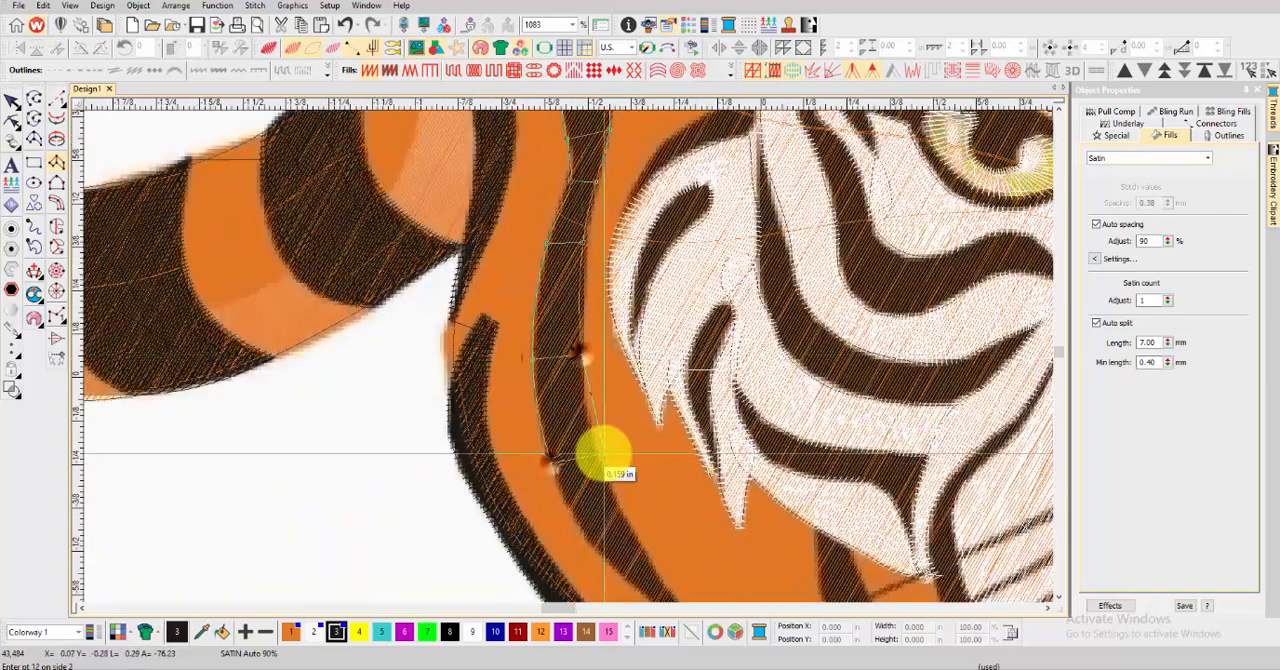
right_click(597, 456)
scroll(617, 488, down, 1)
scroll(587, 399, up, 2)
right_click(527, 377)
click(683, 499)
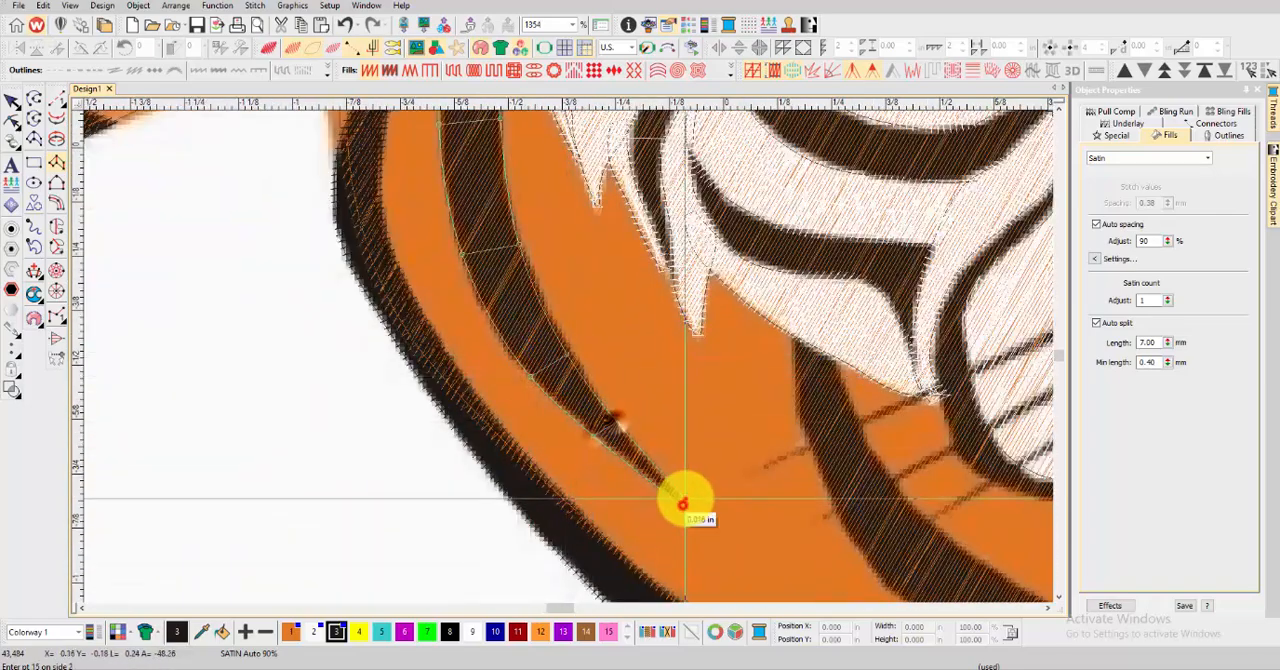
click(683, 499)
key(Return)
scroll(674, 480, down, 4)
key(t)
key(t)
Start a satin column along the left-hand cheek stripe, from the edge of the white cheek fur down below the whiskers
scroll(647, 405, up, 3)
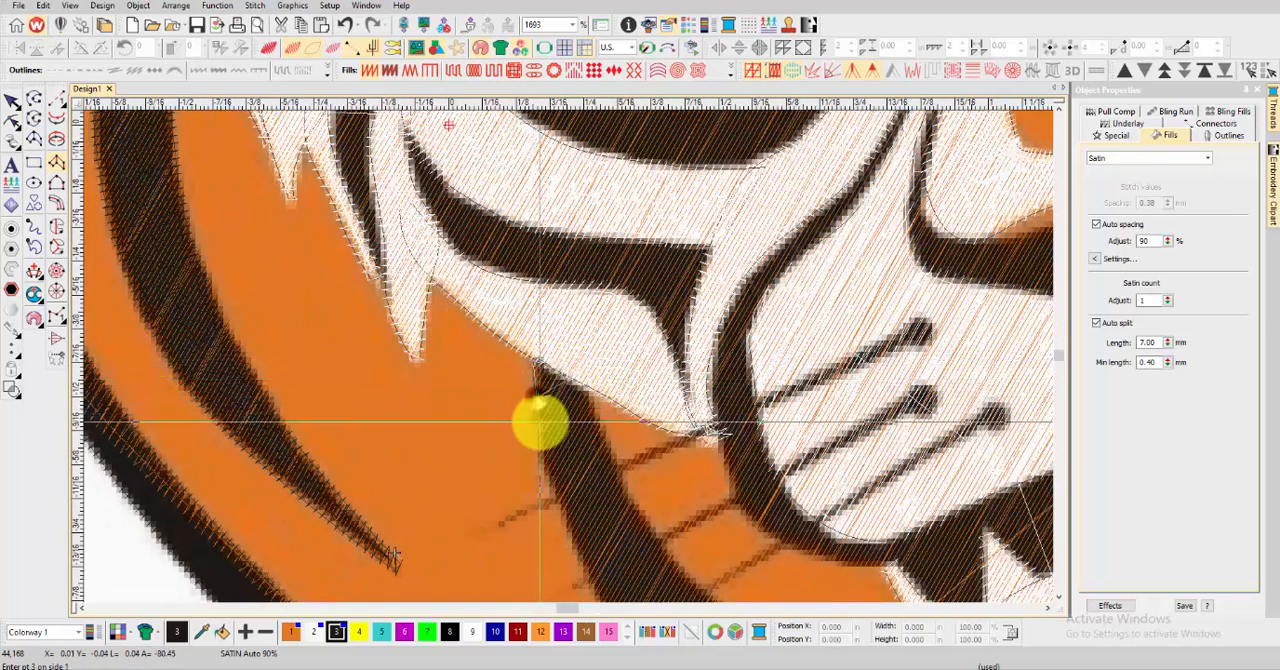
click(616, 484)
scroll(543, 435, down, 1)
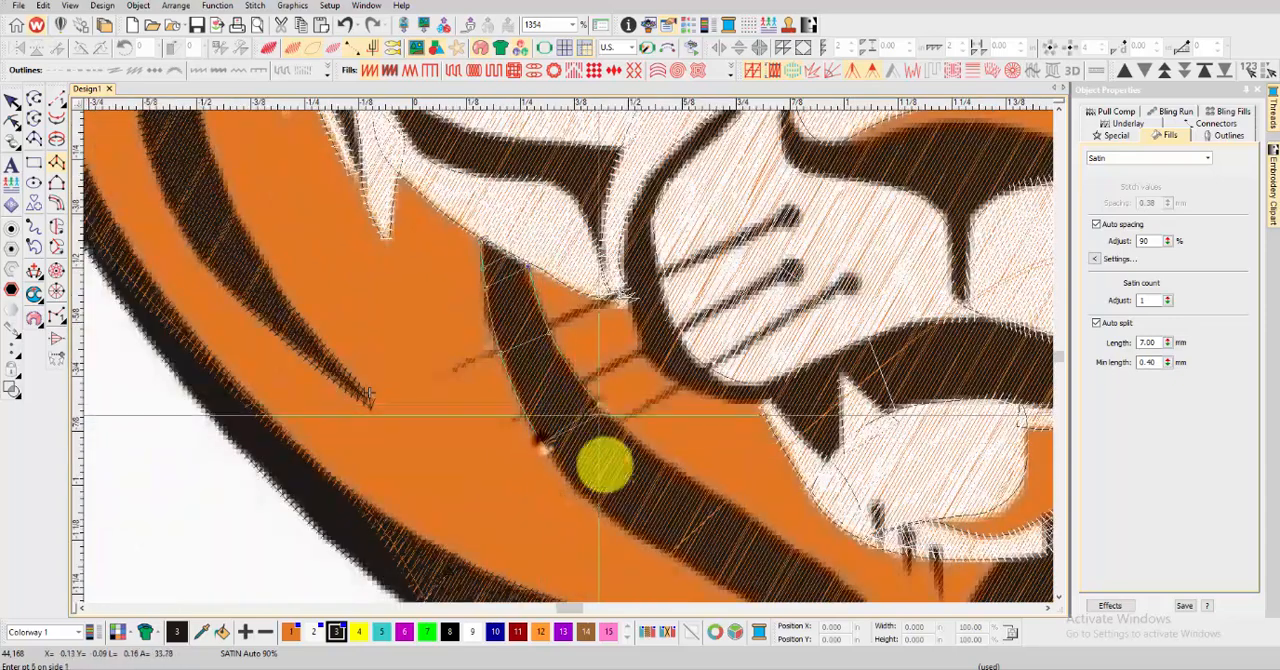
scroll(670, 462, down, 2)
click(687, 431)
click(661, 463)
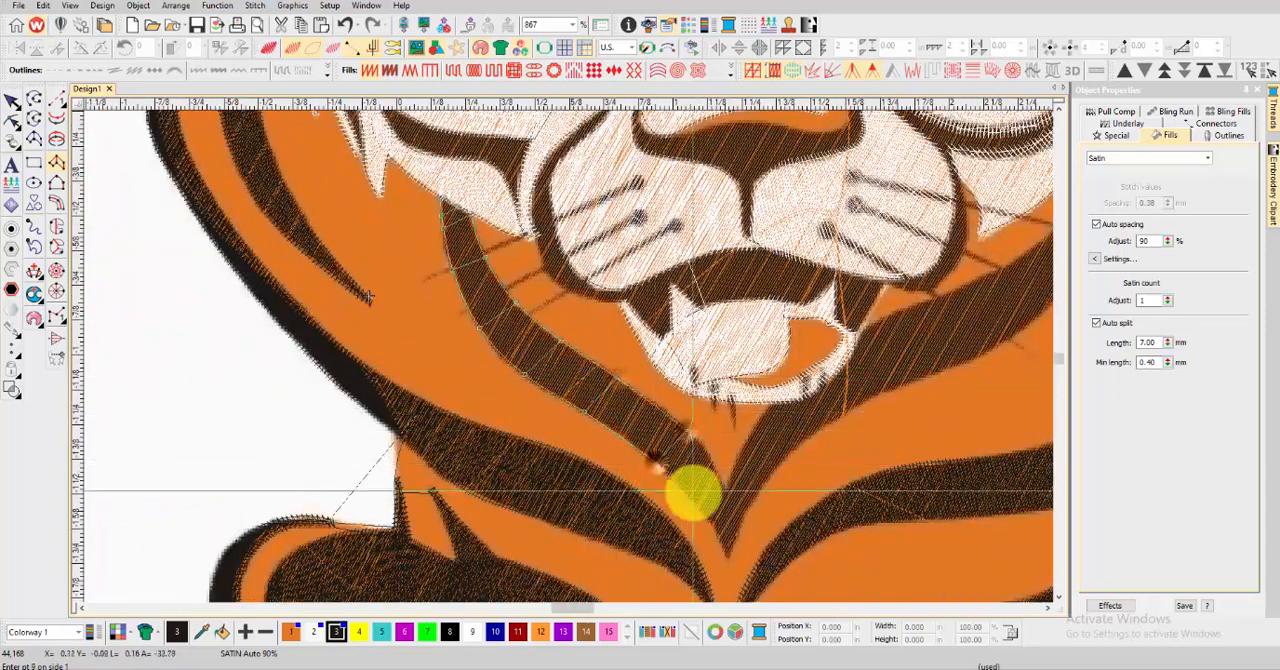
Continue the left-hand cheek stripe's column to its pointed tip under the chin, generate the stitches and preview the stitching
click(711, 462)
click(699, 506)
click(718, 476)
click(727, 547)
key(Return)
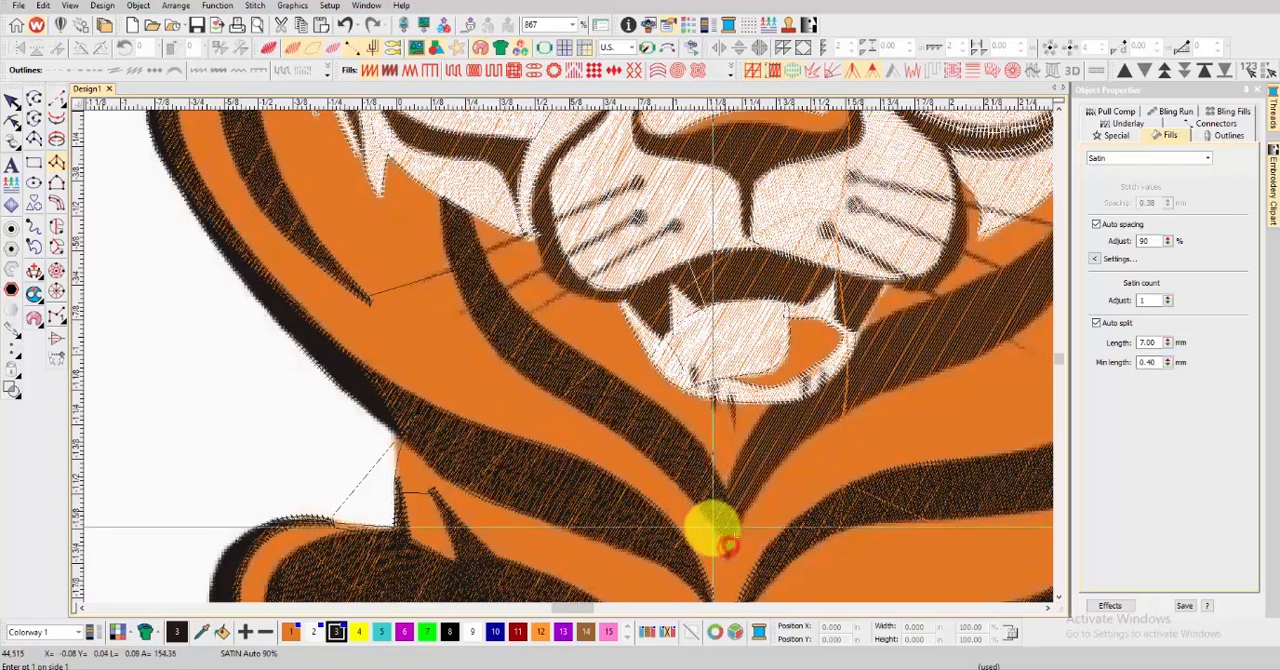
key(t)
scroll(712, 526, down, 1)
scroll(569, 343, up, 1)
key(t)
key(t)
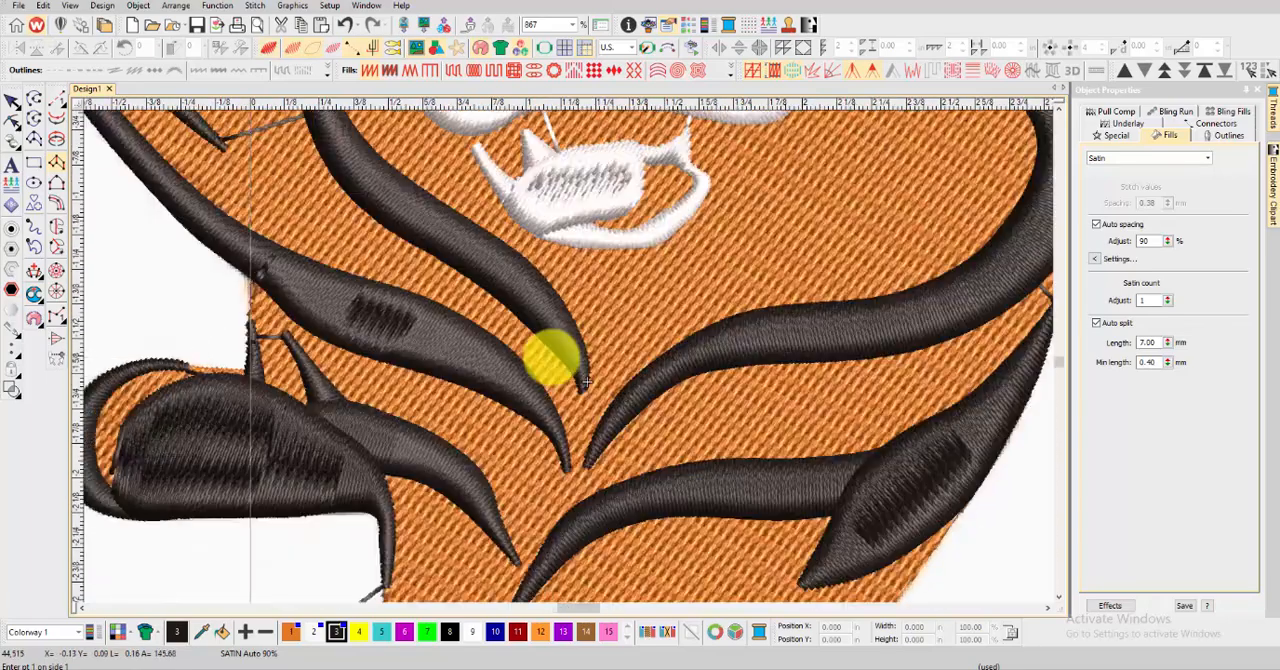
key(t)
Start a satin column along the right-hand jaw stripe, from the V under the chin up past the white lower lip
scroll(567, 385, up, 1)
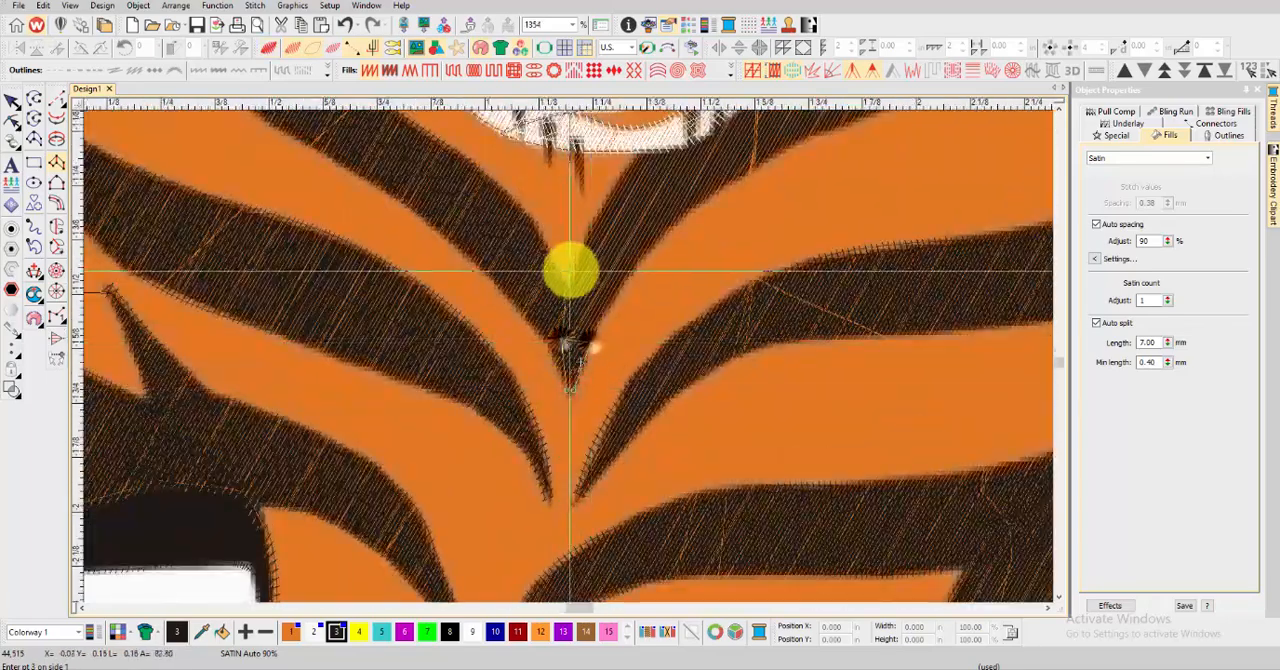
scroll(674, 220, up, 1)
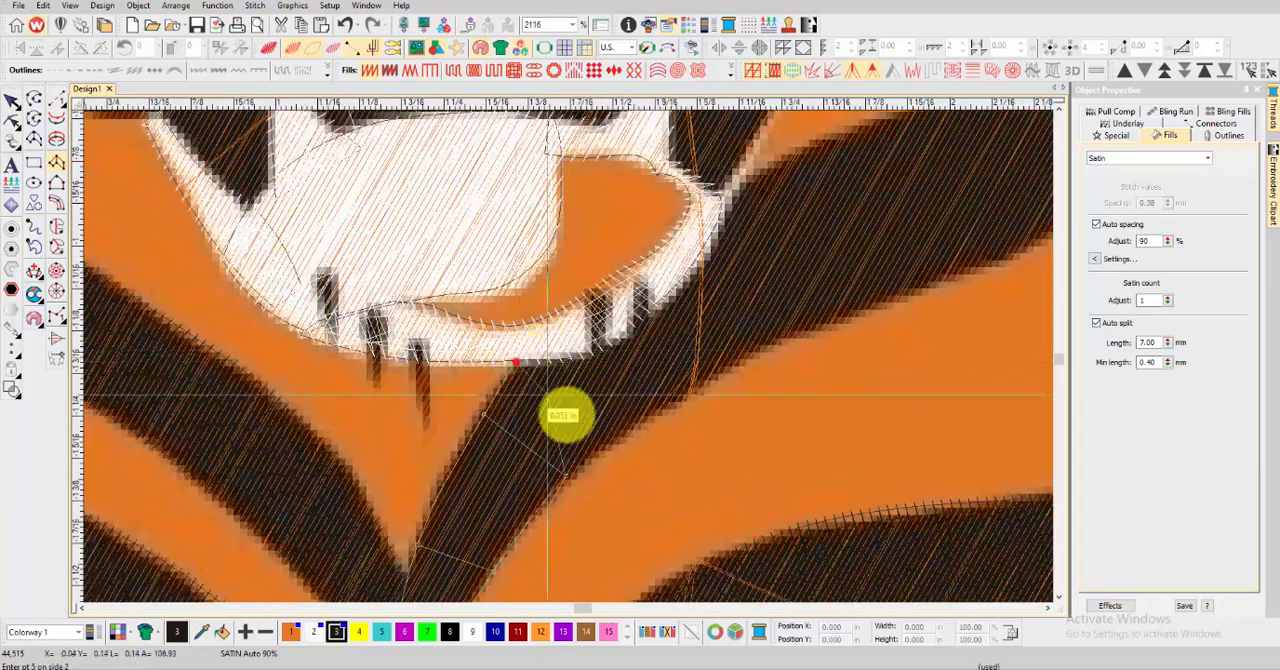
click(687, 395)
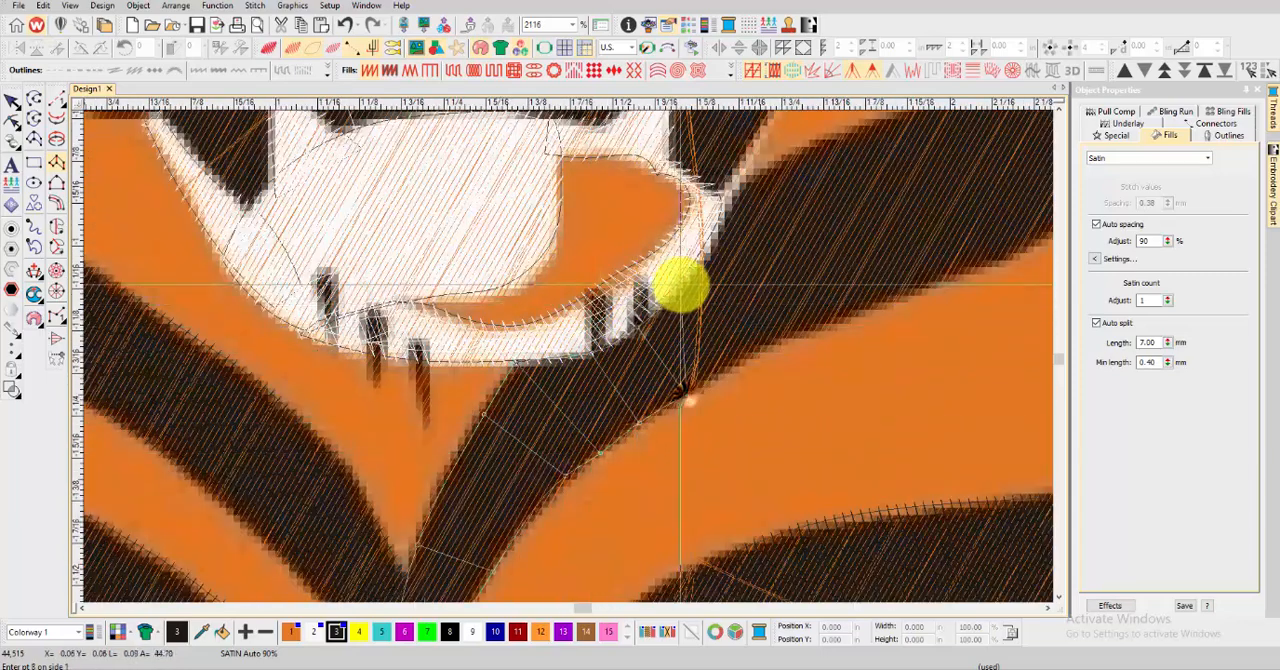
click(681, 283)
click(735, 360)
click(720, 220)
click(782, 336)
click(752, 177)
scroll(820, 300, down, 1)
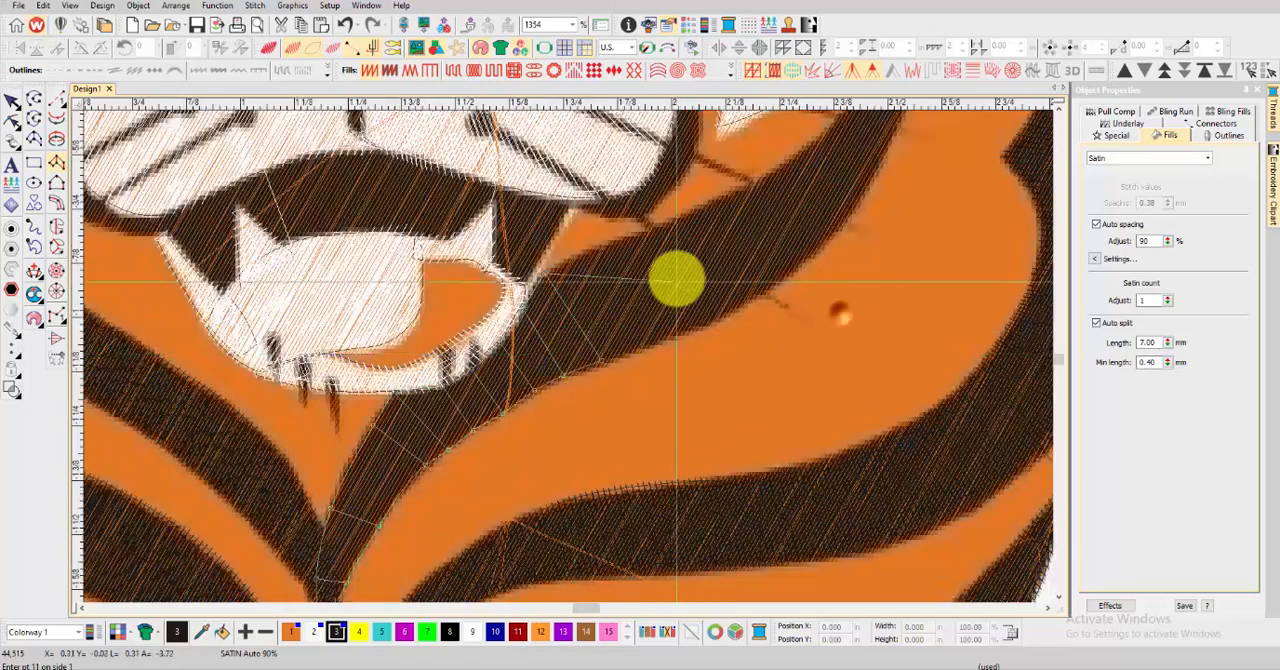
Continue the right-hand jaw stripe's column up along the cheek to the edge of the white fur
click(706, 323)
click(746, 192)
click(795, 264)
scroll(824, 121, up, 1)
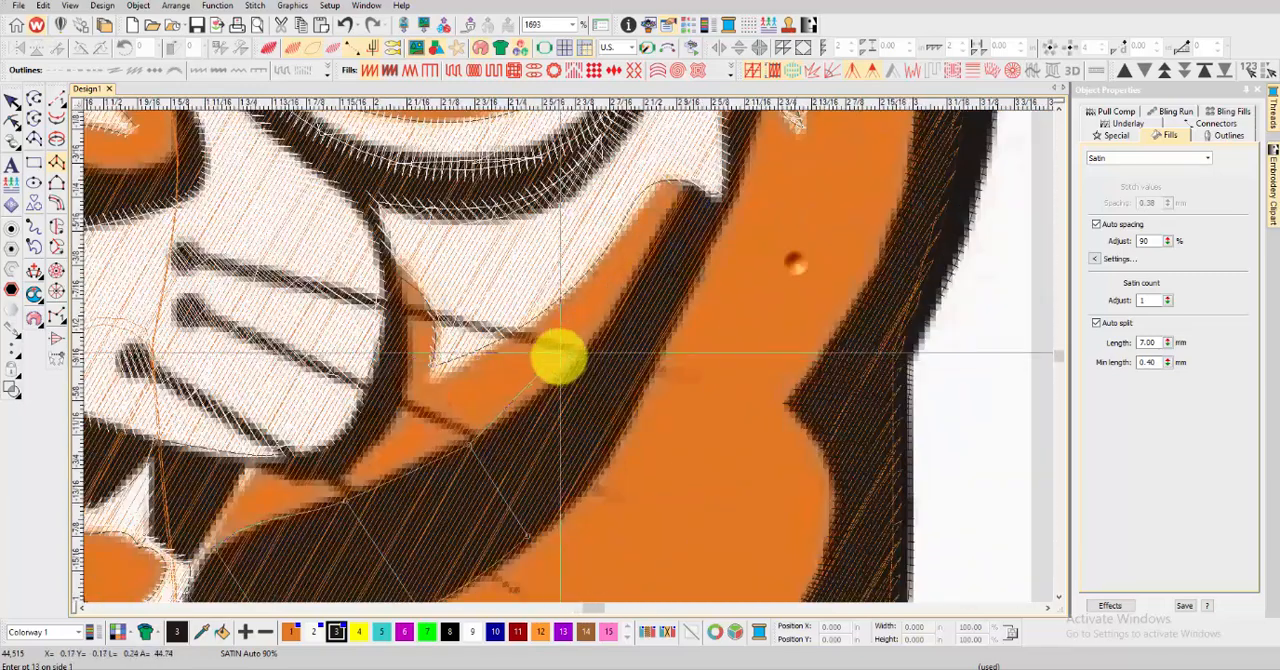
click(577, 361)
click(648, 257)
click(691, 279)
click(682, 184)
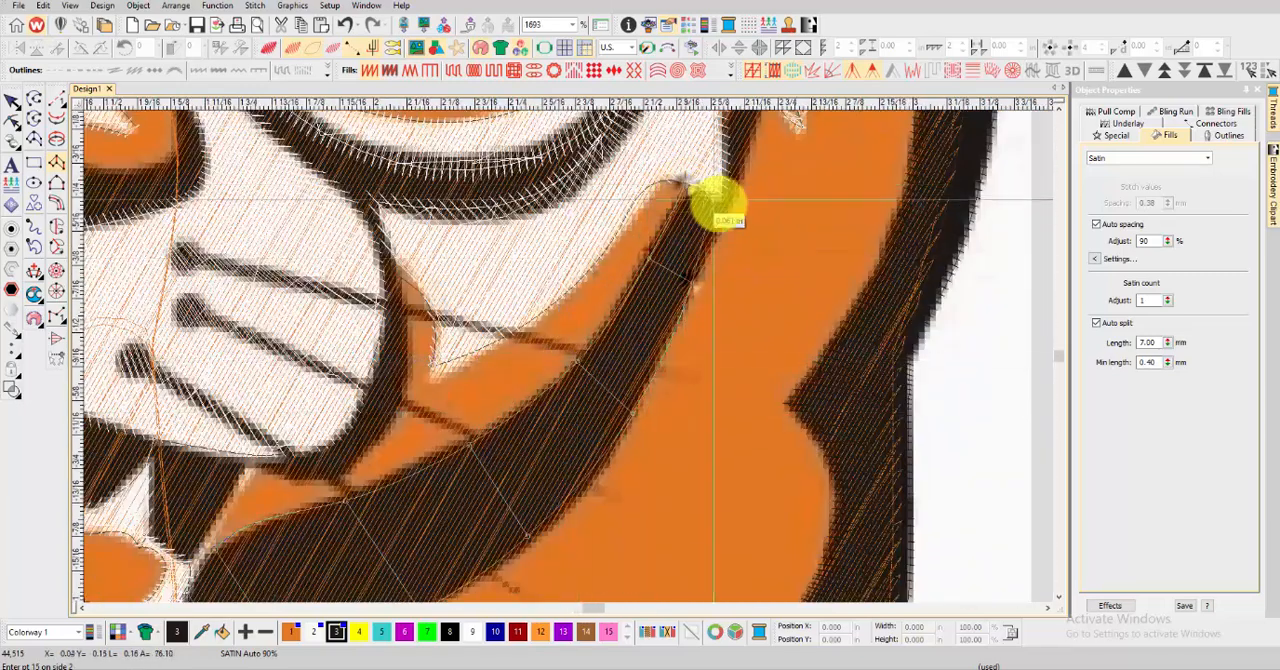
click(721, 210)
Finish the jaw stripe's column through its narrow upper branch into the fur notch, generate the stitches and preview the stitching
scroll(705, 193, up, 3)
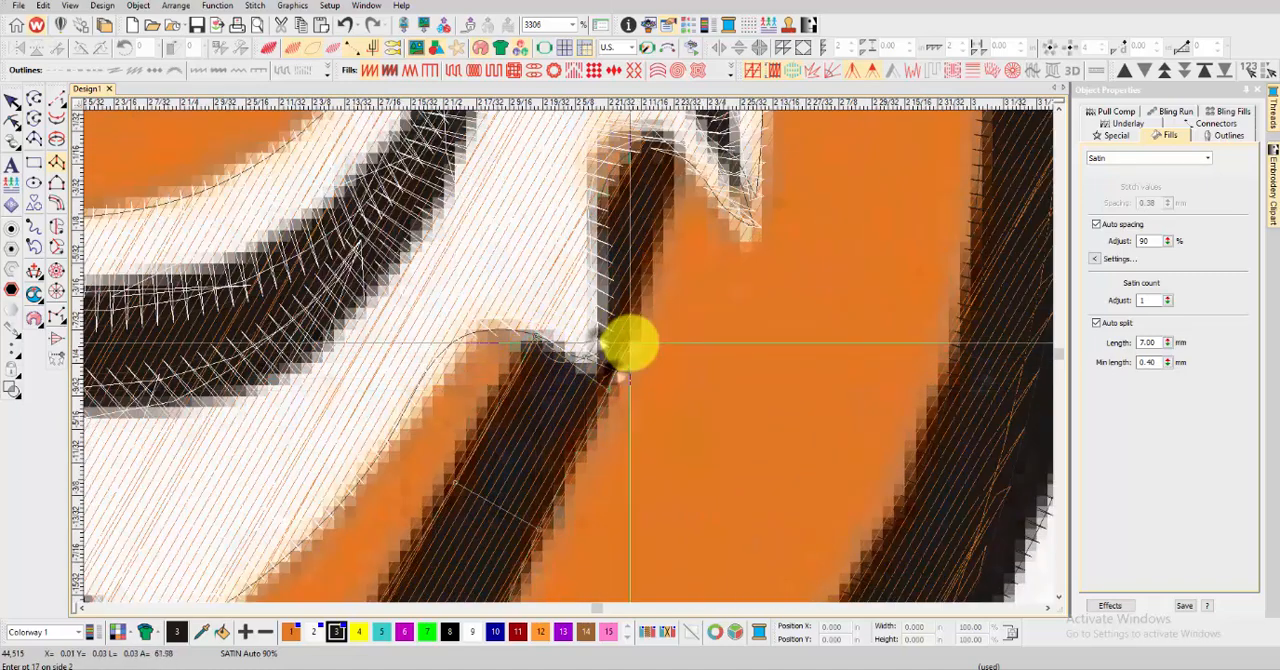
click(661, 234)
scroll(658, 168, down, 2)
scroll(569, 357, up, 3)
click(510, 343)
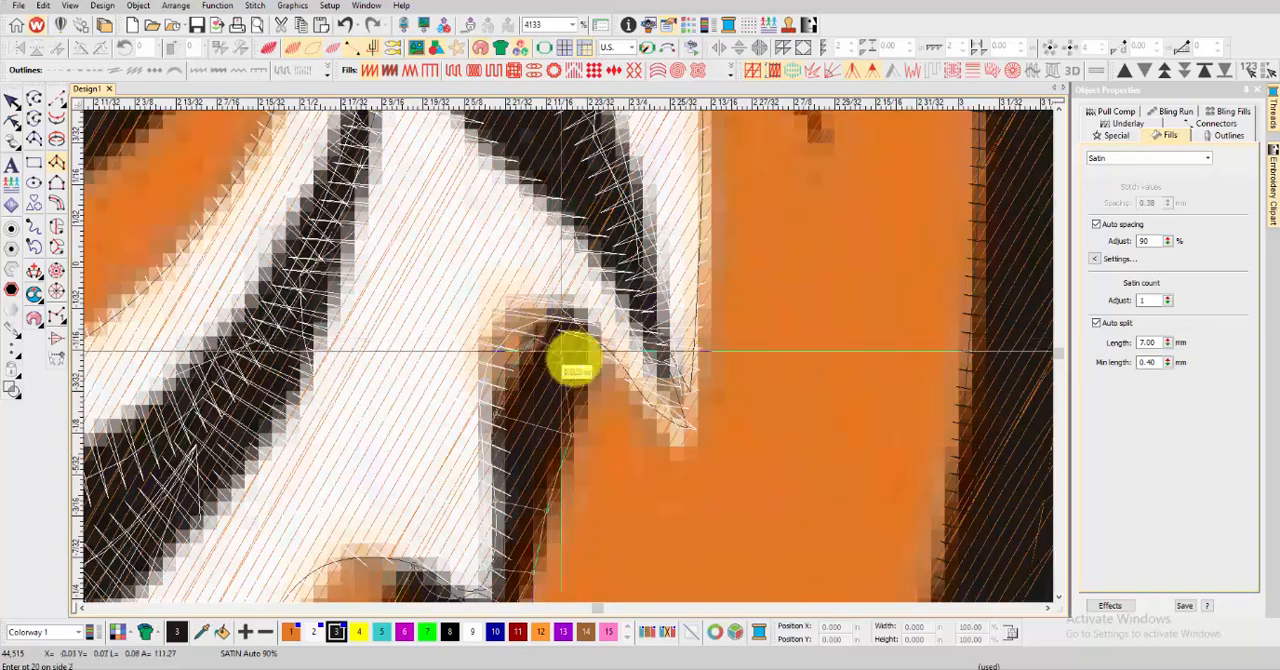
scroll(567, 308, down, 4)
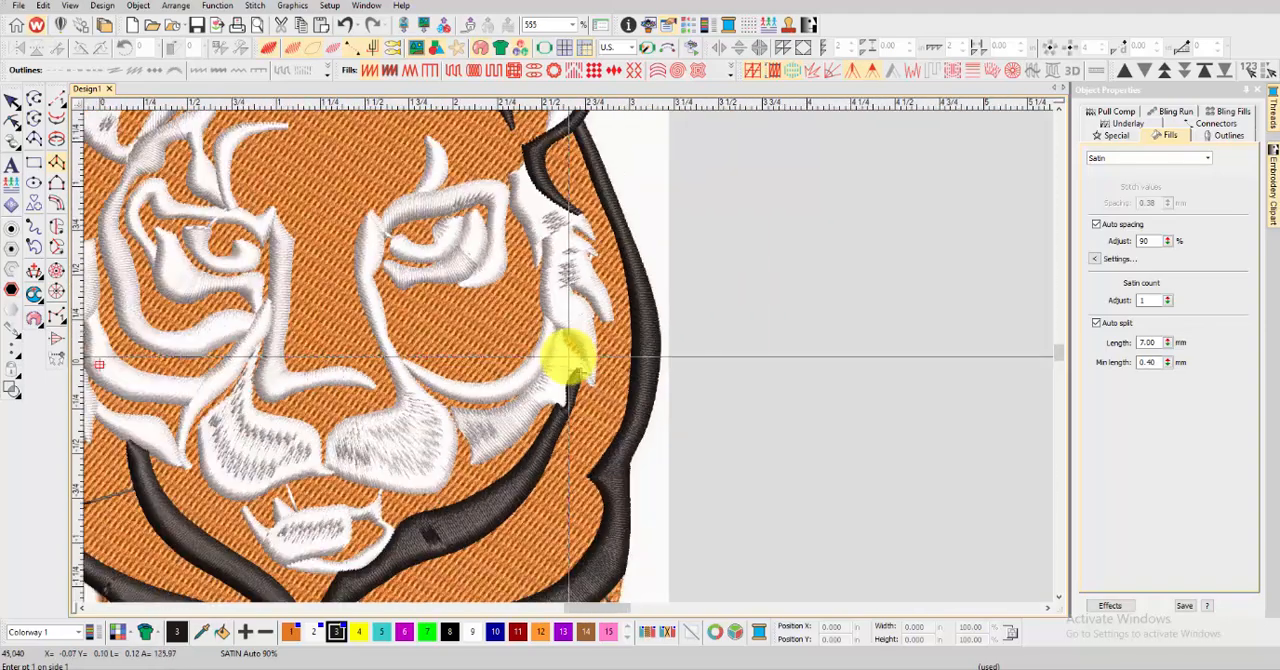
Digitize a satin column over the lowest teardrop-shaped stripe in the right-hand cheek fur, from its round top to its lower tip
scroll(563, 354, up, 3)
click(445, 150)
click(459, 146)
click(438, 183)
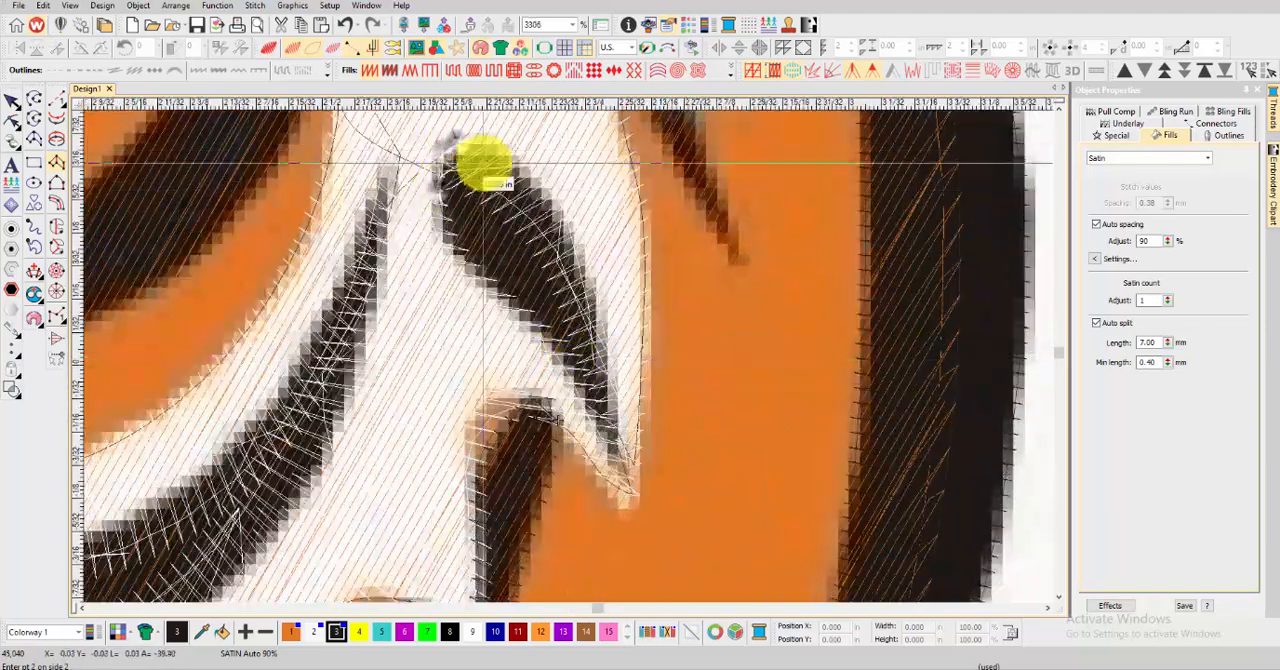
click(493, 148)
click(455, 250)
click(547, 188)
click(513, 305)
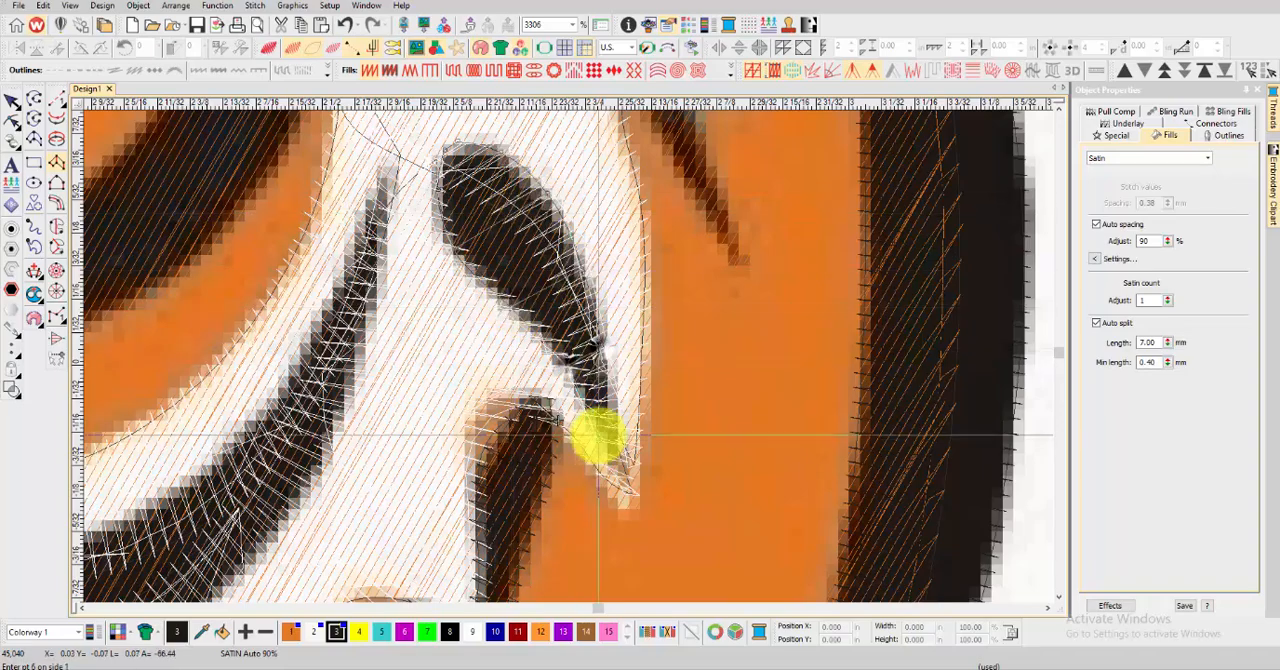
scroll(603, 449, down, 3)
Digitize a satin column along the middle stripe of the right-hand cheek fur down to its tip, generate the stitches and preview them
scroll(570, 355, up, 2)
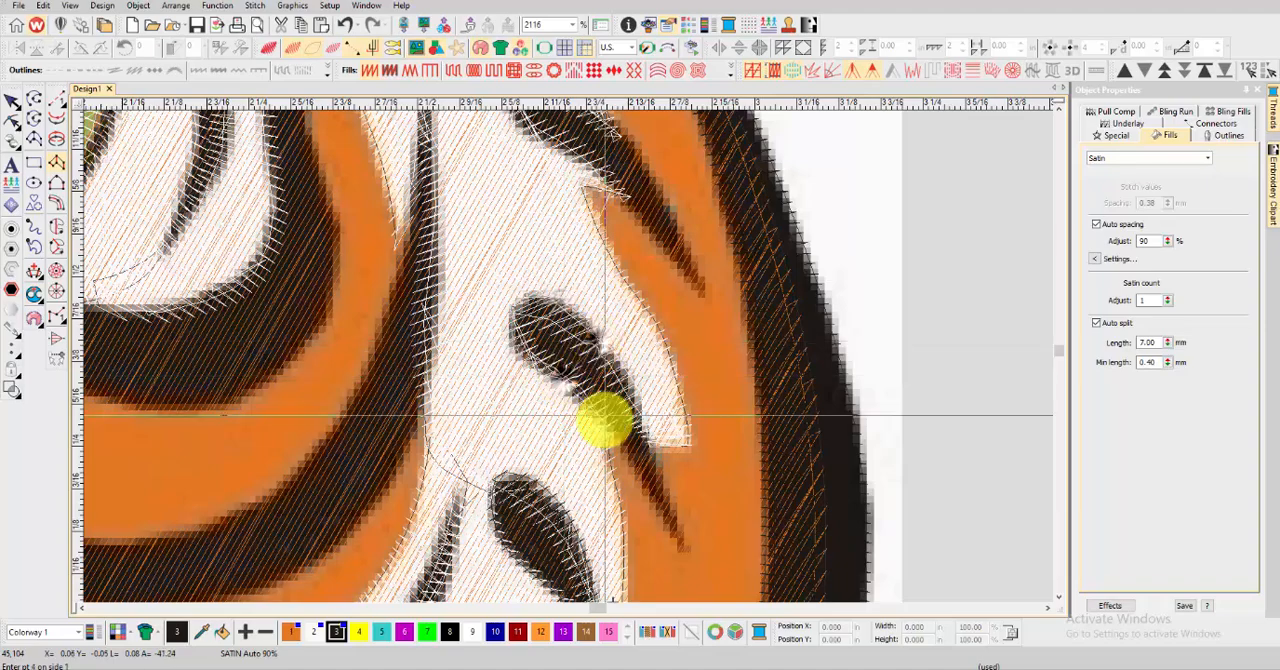
click(646, 443)
click(653, 488)
click(687, 542)
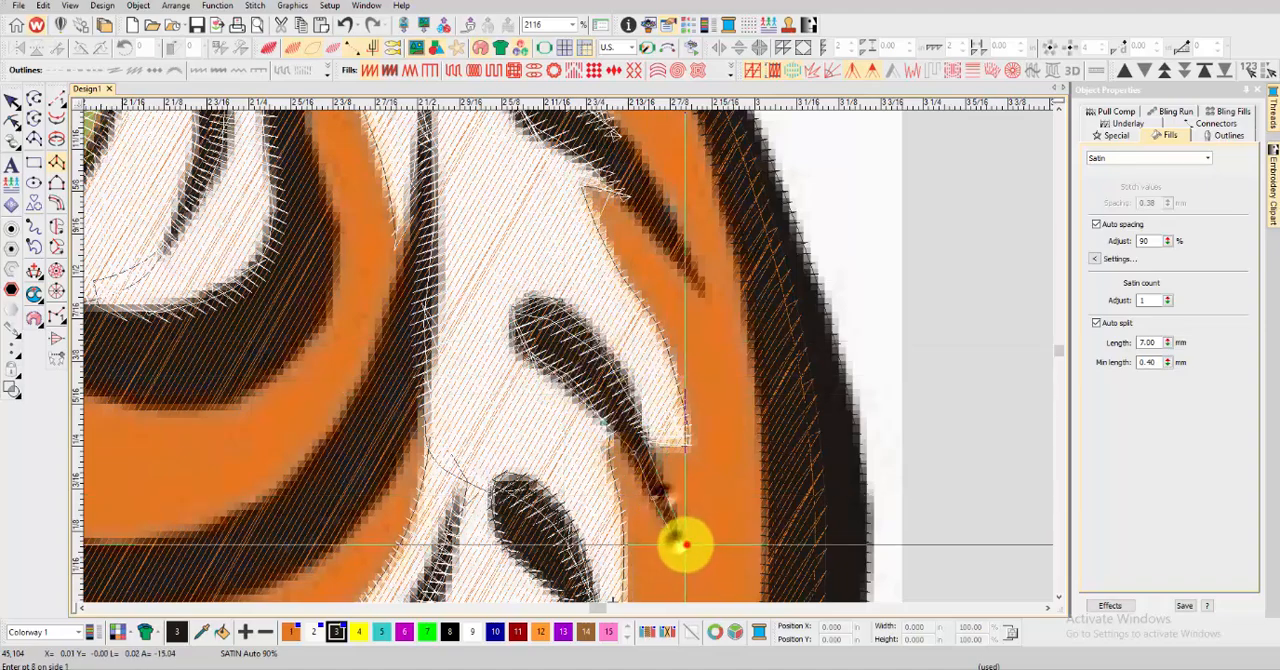
click(669, 540)
key(Return)
key(t)
key(t)
scroll(600, 277, down, 3)
Digitize a satin column along the uppermost short stripe in the right-hand cheek fur, generate the stitches and preview them
scroll(457, 290, up, 4)
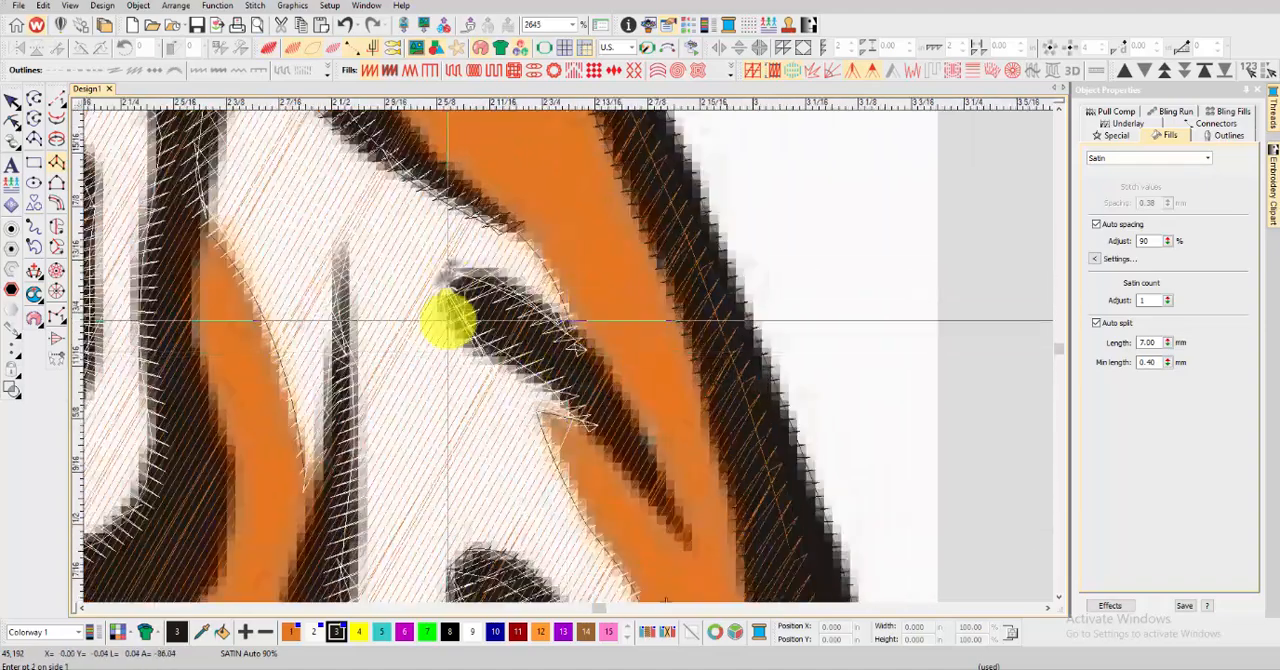
click(633, 452)
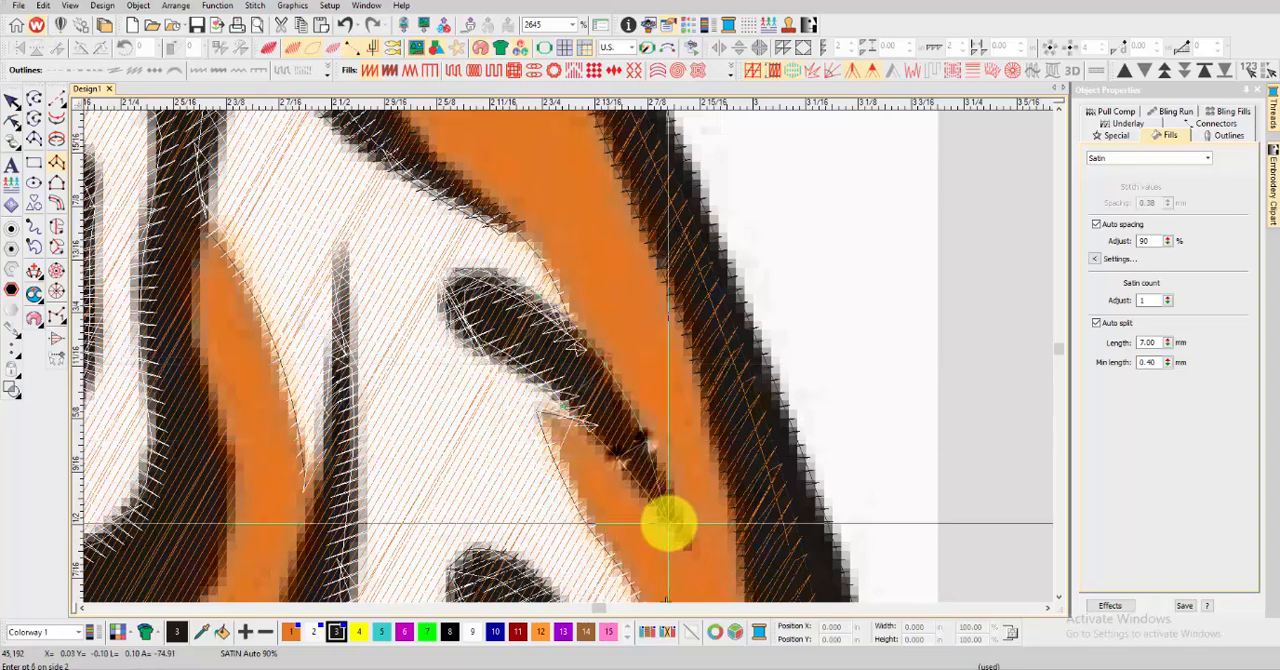
click(668, 520)
click(689, 544)
key(Return)
key(t)
scroll(635, 420, down, 6)
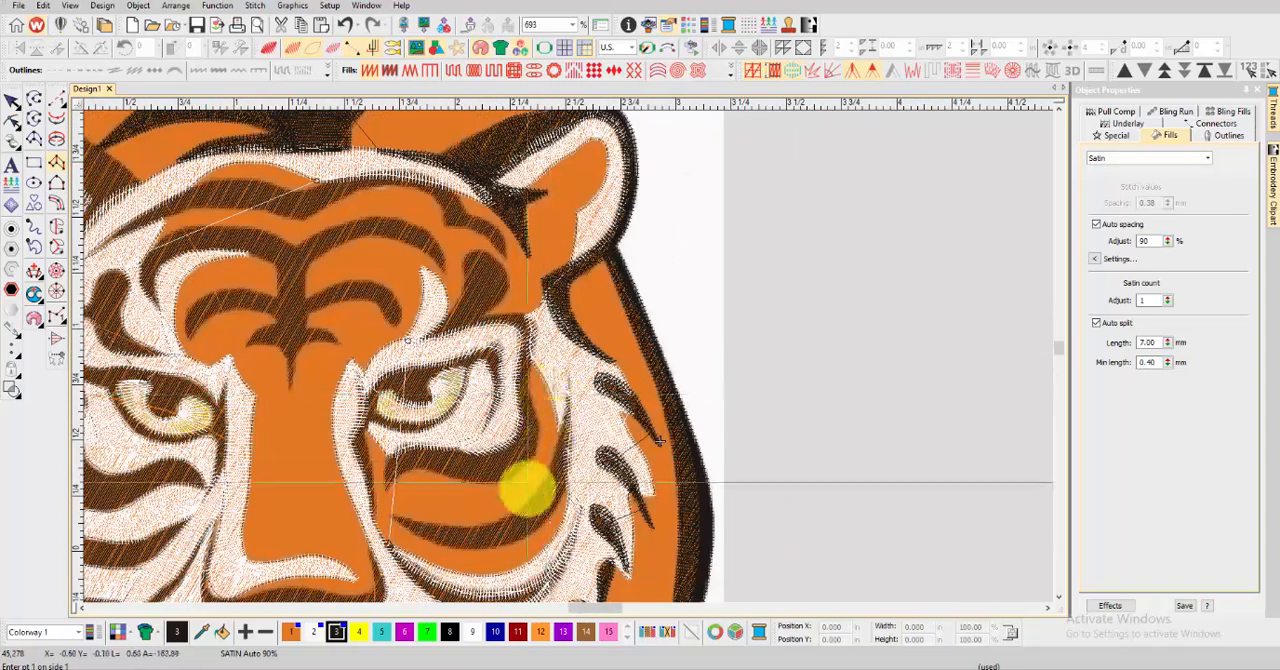
key(t)
Digitize a satin column along the curved stripe from beside the right-hand eye down and around beneath it to its inner tip
scroll(550, 420, up, 4)
click(540, 287)
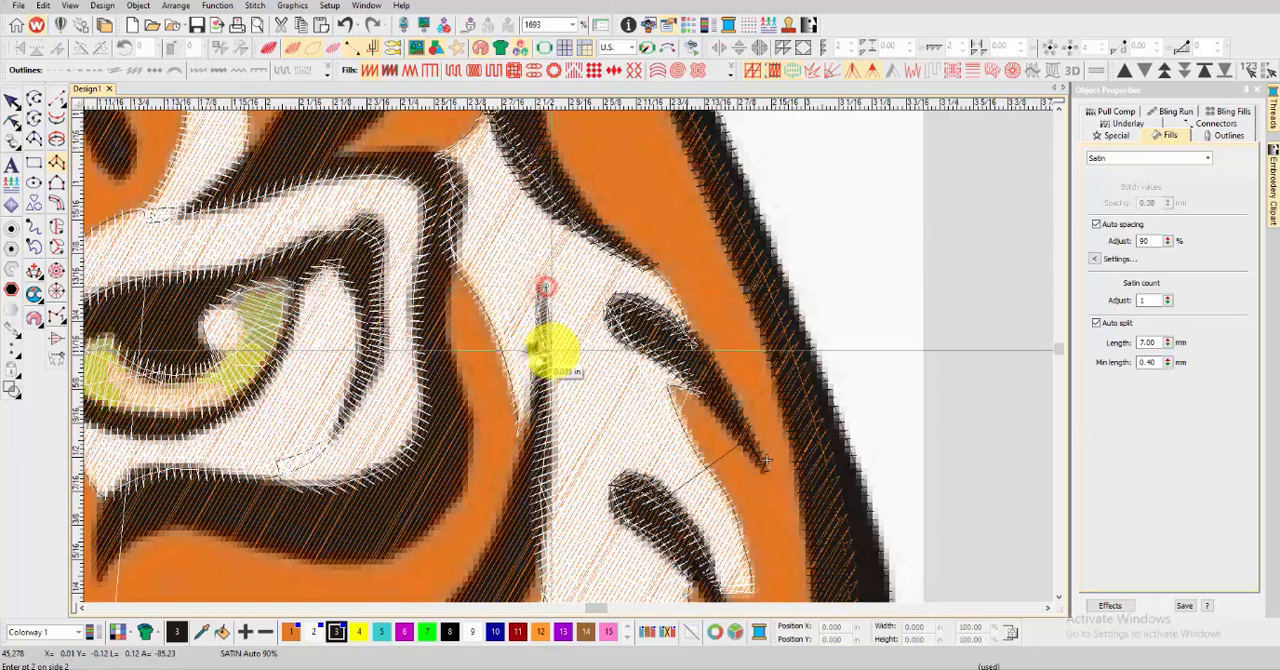
click(547, 447)
click(497, 537)
click(543, 545)
scroll(543, 545, down, 1)
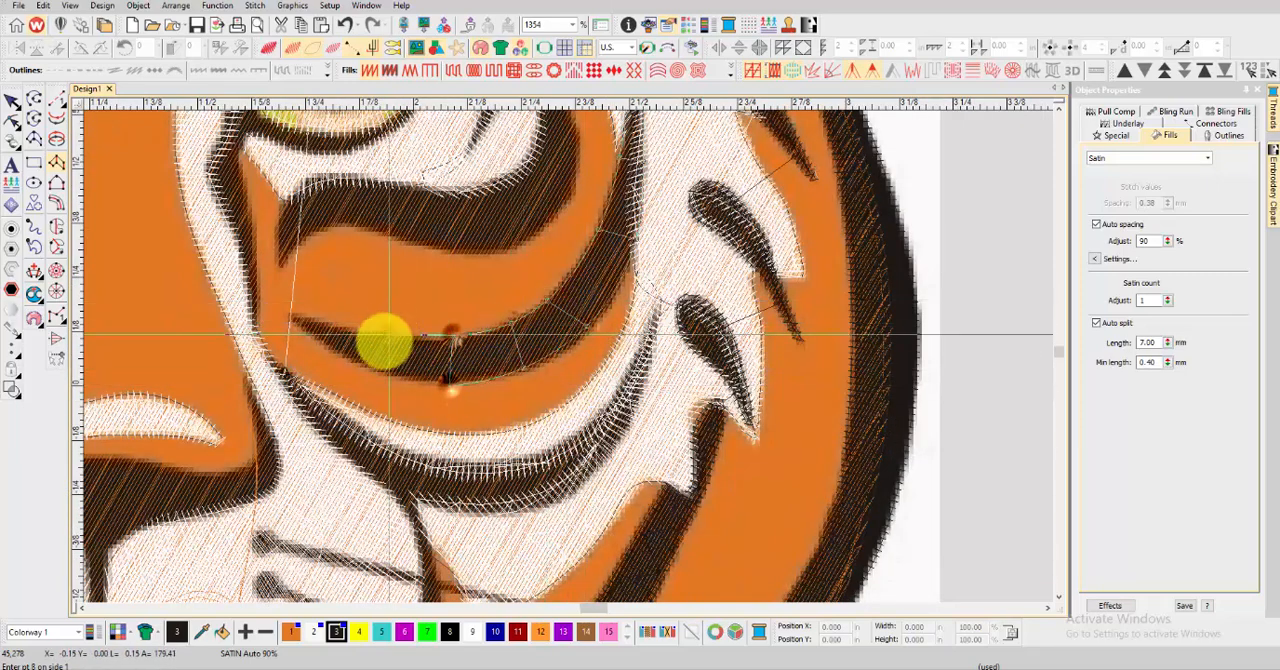
click(287, 316)
Digitize a satin column along the lower curved cheek stripe, from beside the nose up to the fur, and generate the stitches
scroll(502, 233, up, 2)
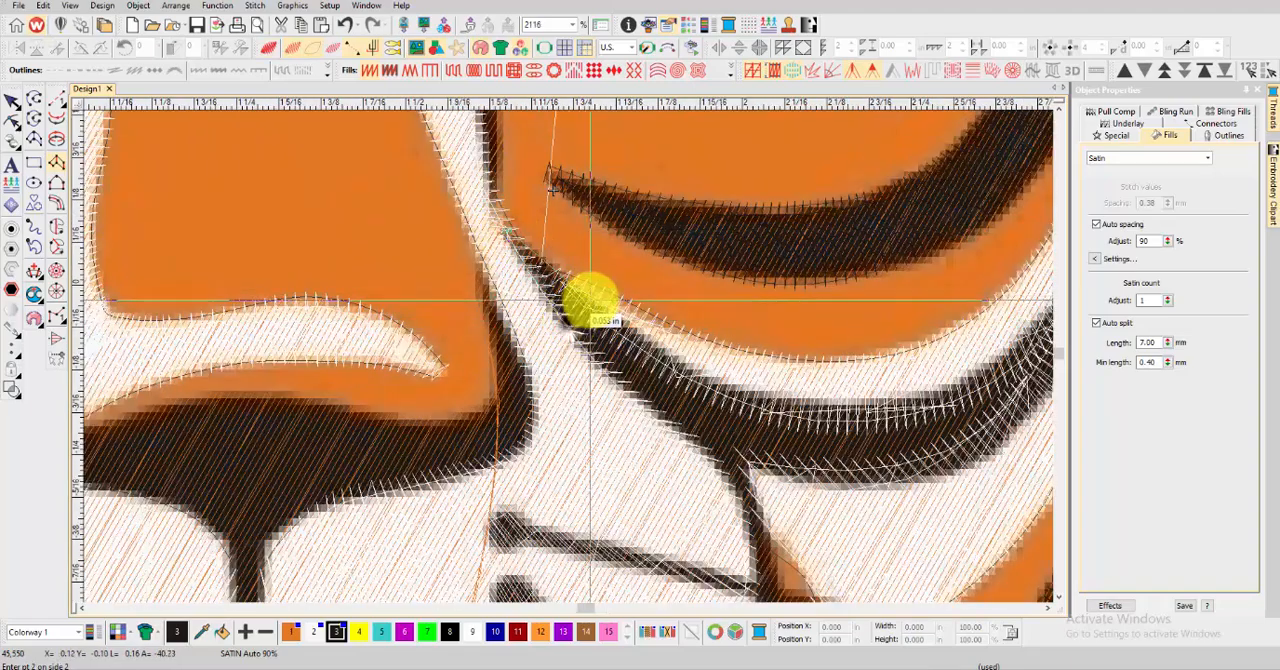
click(669, 358)
click(748, 468)
click(771, 409)
scroll(820, 422, down, 2)
click(606, 383)
click(603, 339)
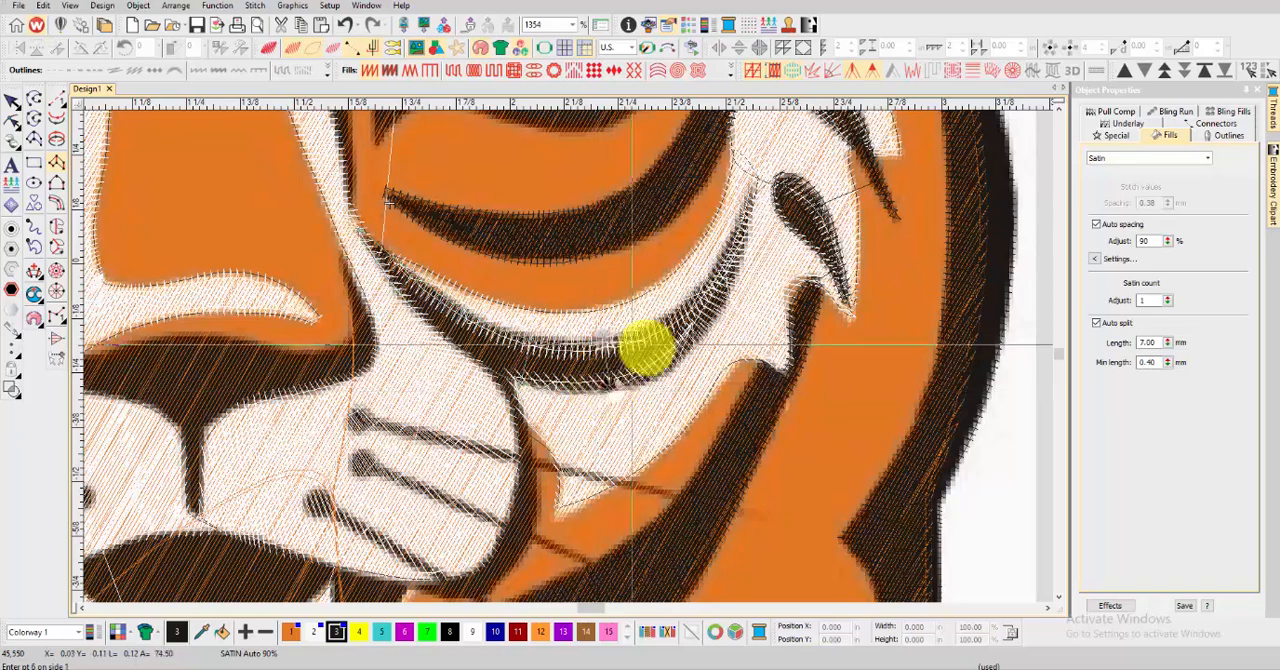
click(687, 357)
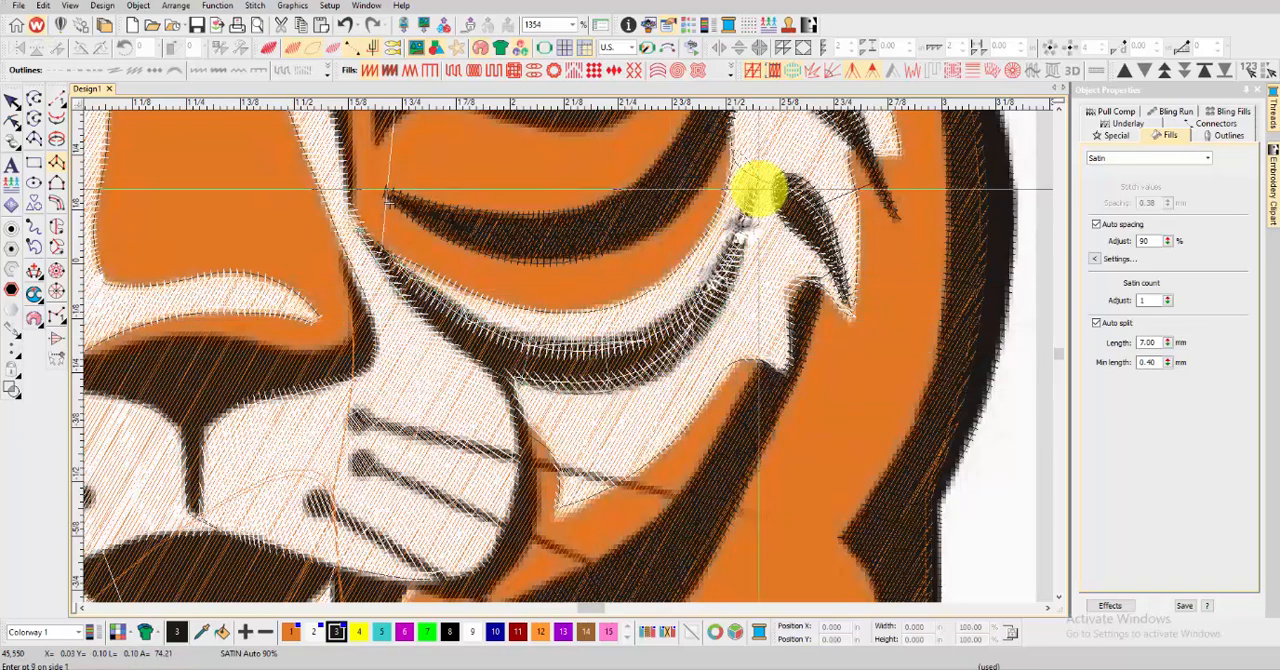
click(753, 187)
key(Return)
key(t)
scroll(565, 360, down, 2)
Digitize a satin column along the right-hand muzzle outline, from the cheek stripe around to the mouth, and generate the stitches
scroll(463, 388, up, 2)
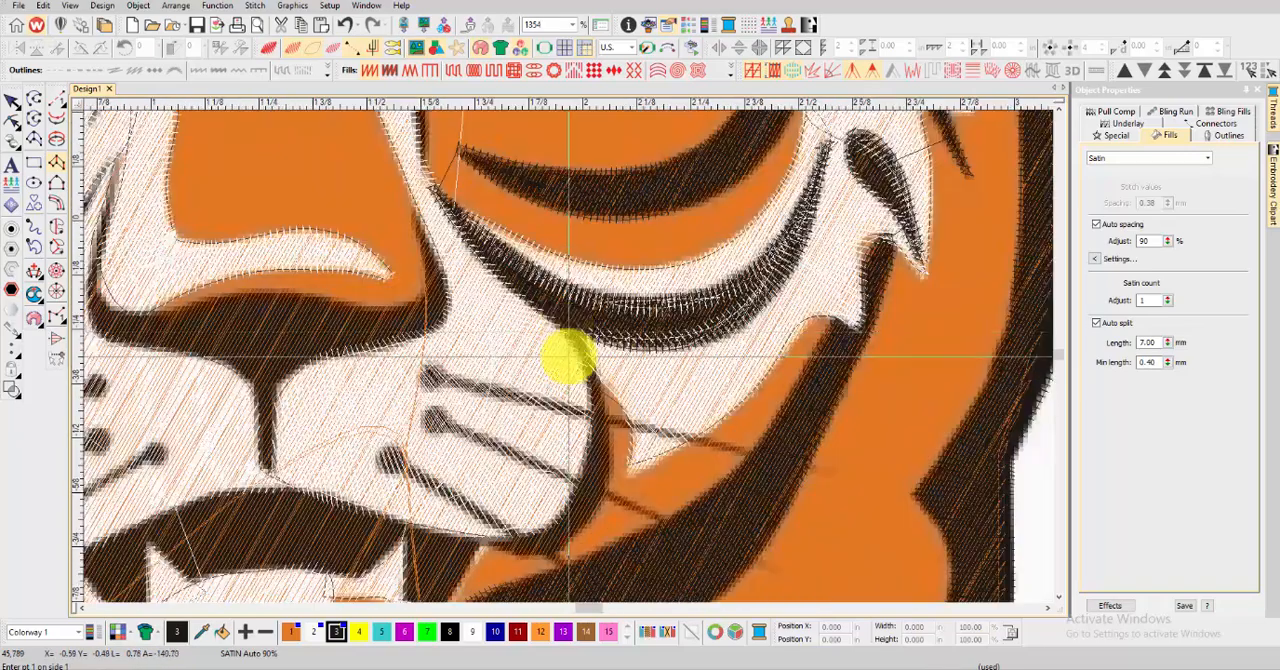
click(599, 377)
click(589, 440)
click(612, 444)
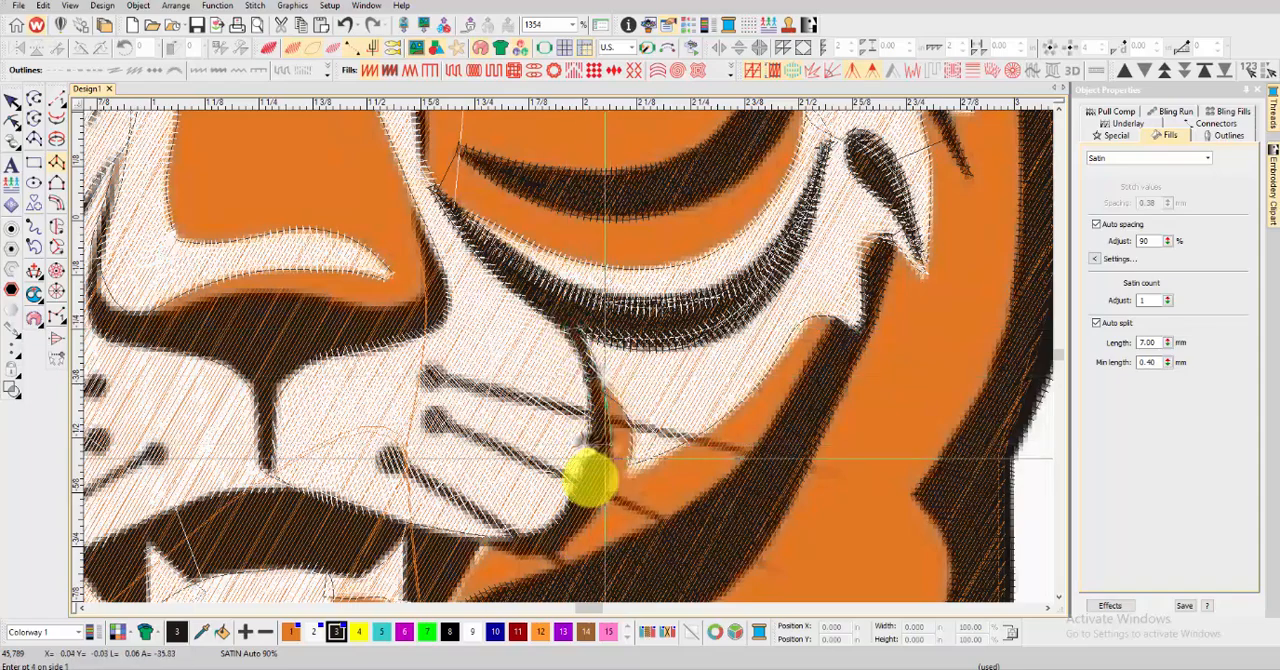
click(577, 497)
click(601, 517)
click(546, 527)
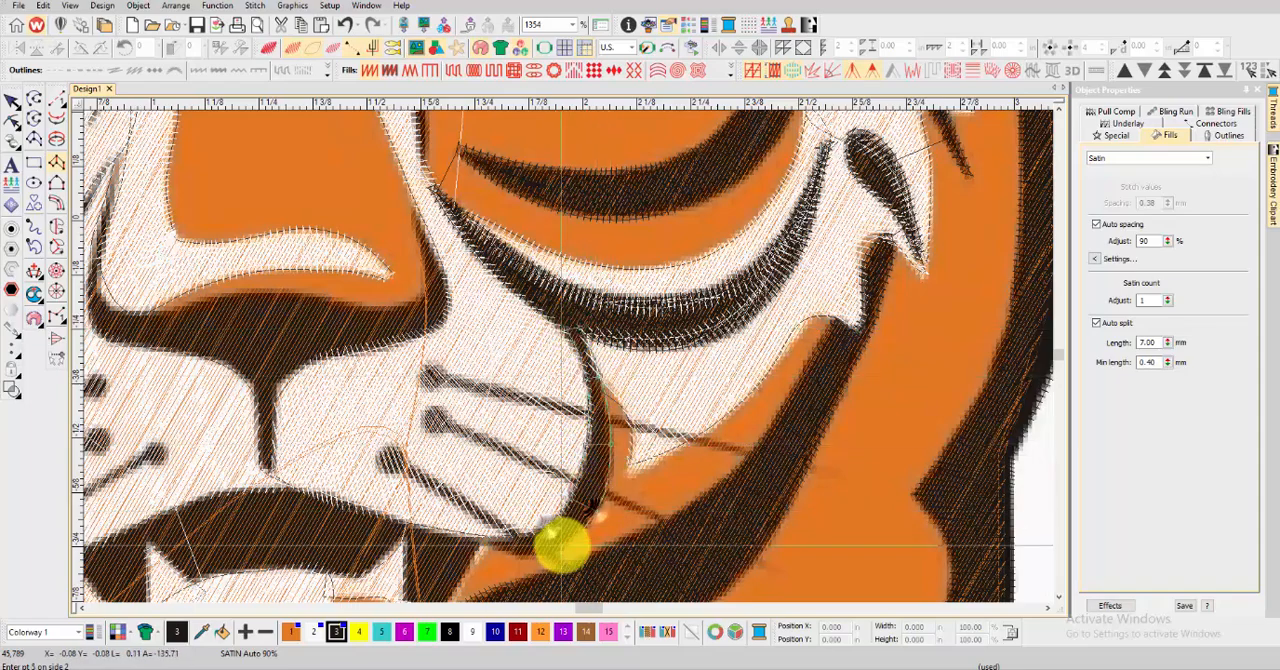
click(471, 534)
key(Return)
scroll(563, 370, down, 2)
key(t)
Start a satin column over the black mouth area, from the right-hand mouth corner past the right-hand fang
scroll(572, 358, up, 2)
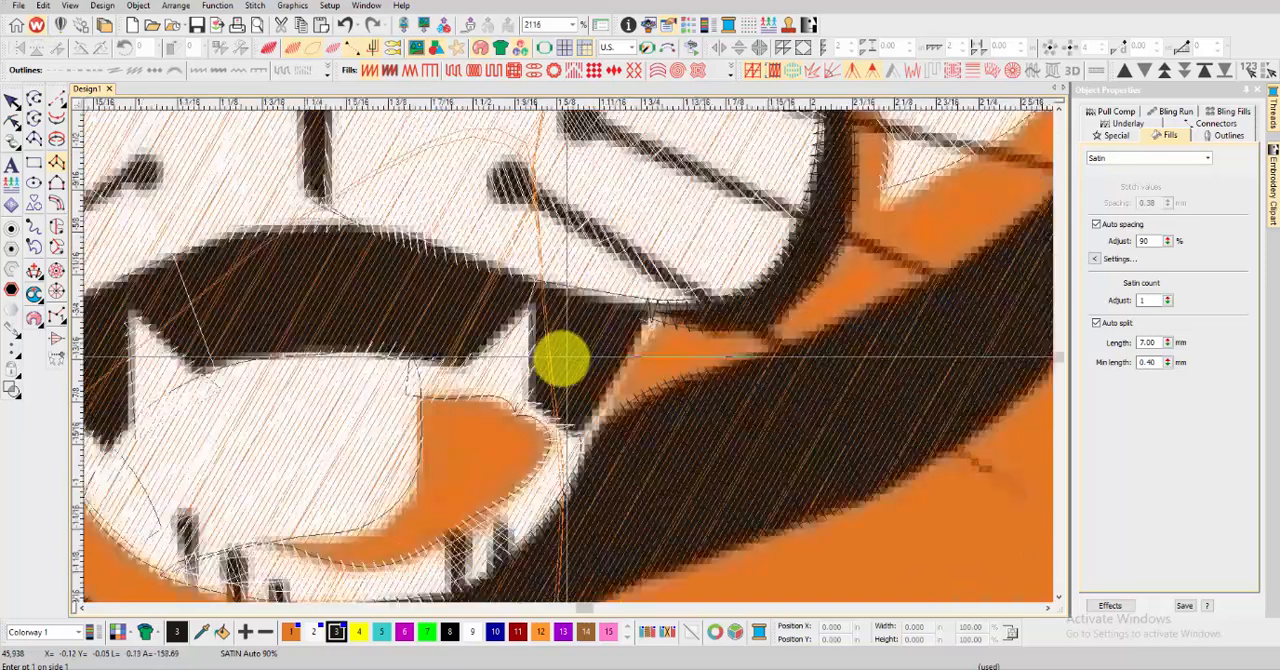
click(574, 431)
click(656, 303)
click(584, 288)
click(532, 403)
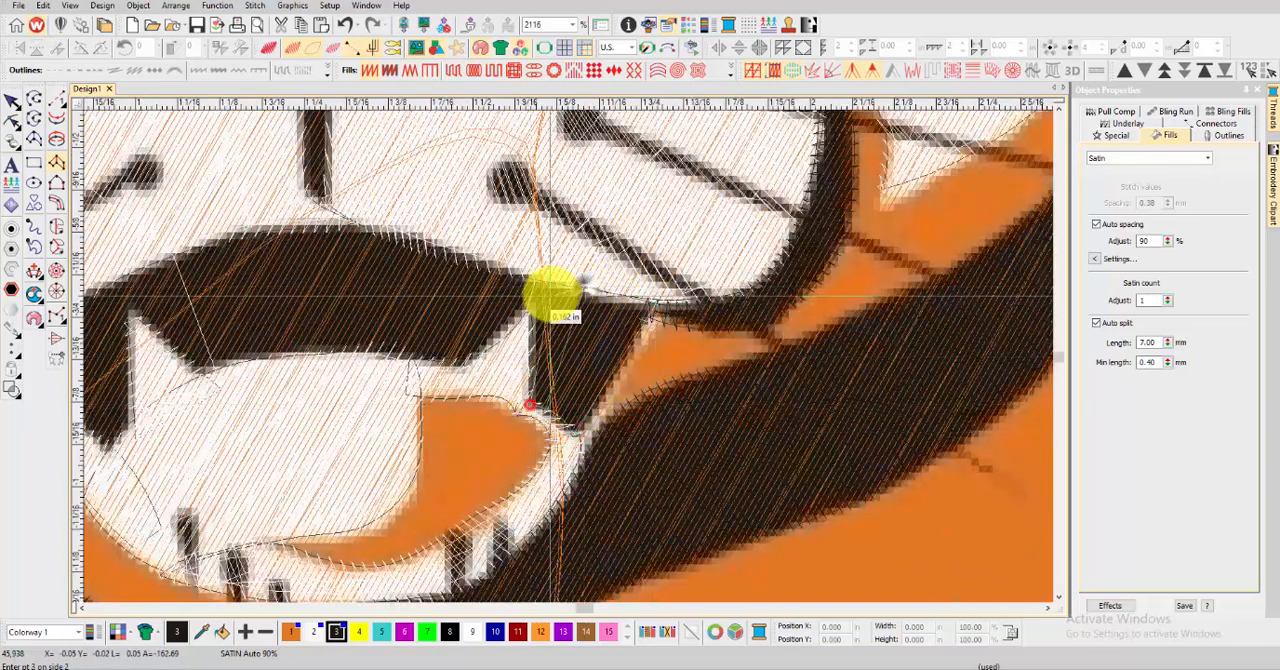
click(551, 287)
click(530, 311)
click(535, 279)
click(502, 332)
click(501, 267)
click(458, 360)
click(457, 253)
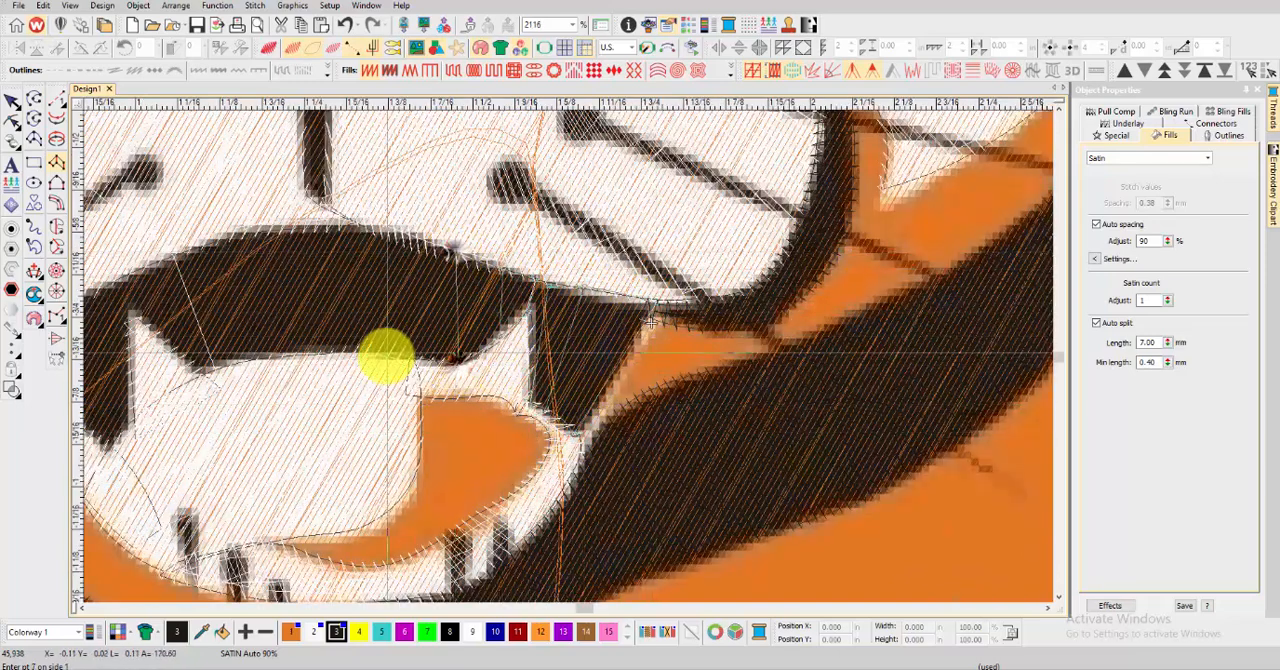
Continue the mouth's satin column across the arch above the tongue to the inner base of the left-hand fang
click(386, 356)
click(387, 231)
click(328, 347)
click(322, 223)
click(245, 231)
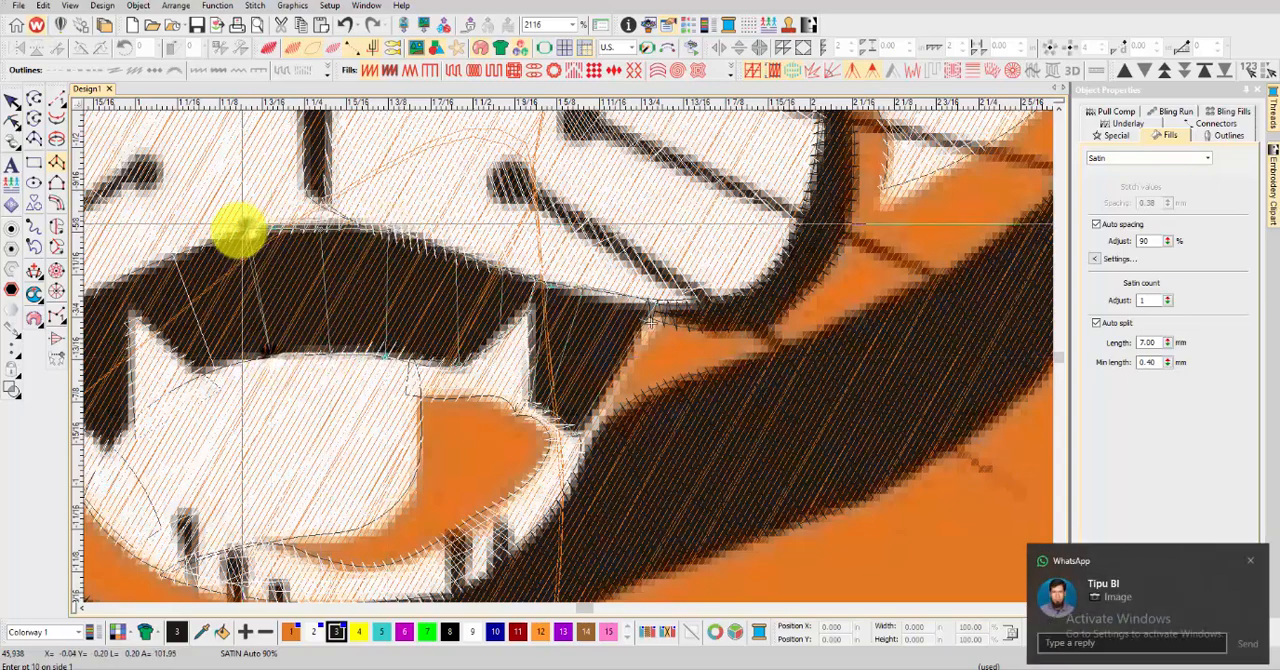
click(197, 370)
click(180, 252)
Finish the mouth's satin column up to the tip of the left-hand fang and generate the stitches
scroll(170, 336, up, 1)
click(551, 351)
click(527, 273)
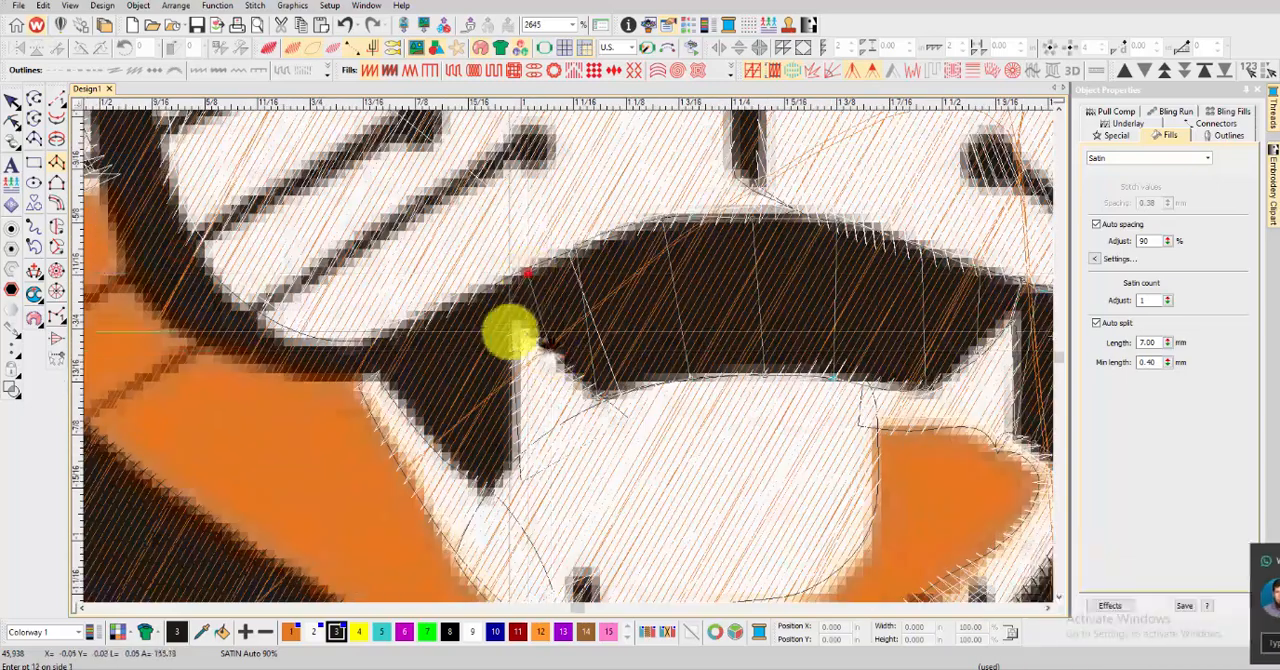
click(515, 326)
click(507, 277)
click(490, 286)
key(Return)
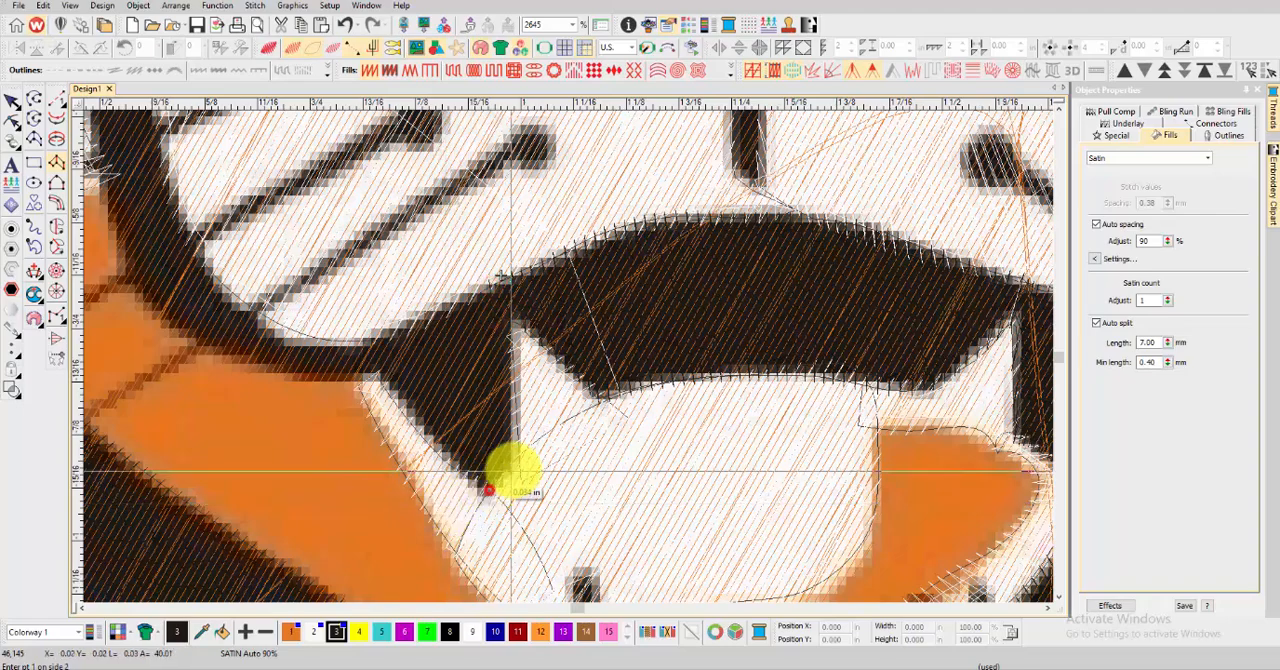
Digitize a satin column over the black area between the left-hand fang and the muzzle outline, and generate the stitches
click(513, 468)
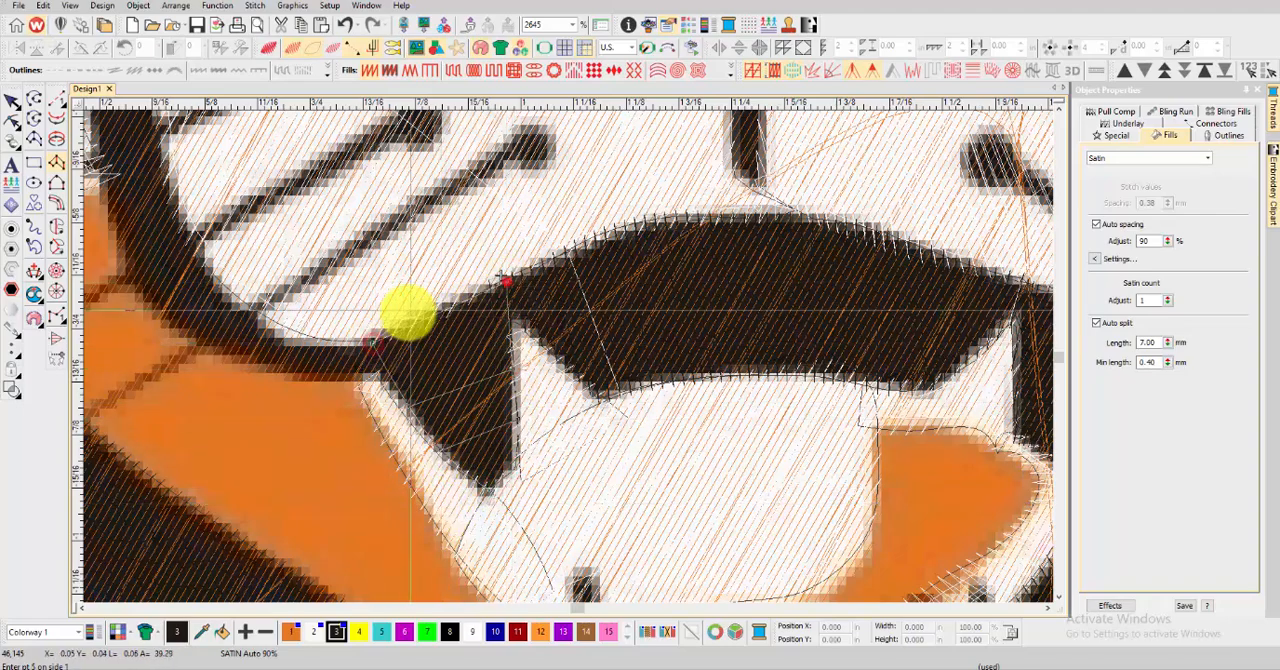
click(465, 296)
key(Return)
key(t)
scroll(466, 297, down, 2)
key(t)
Start a satin column along the left-hand muzzle outline, from the mouth corner around the lower curve and up the muzzle's side
scroll(527, 368, up, 2)
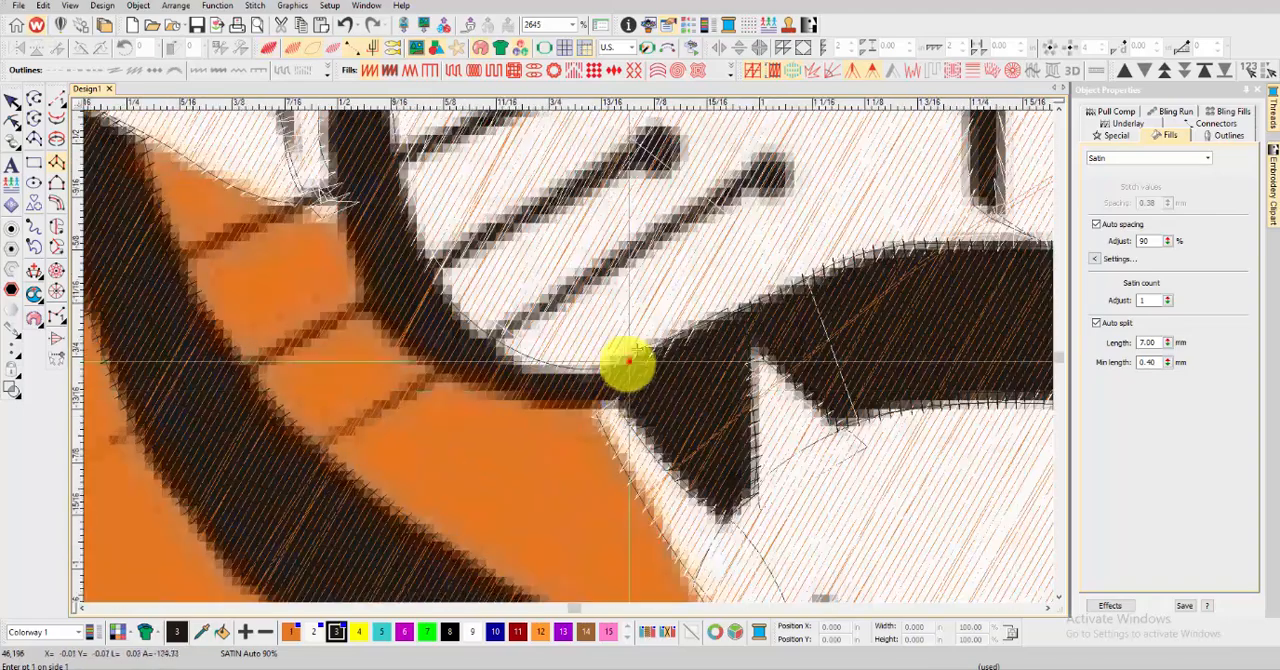
click(400, 330)
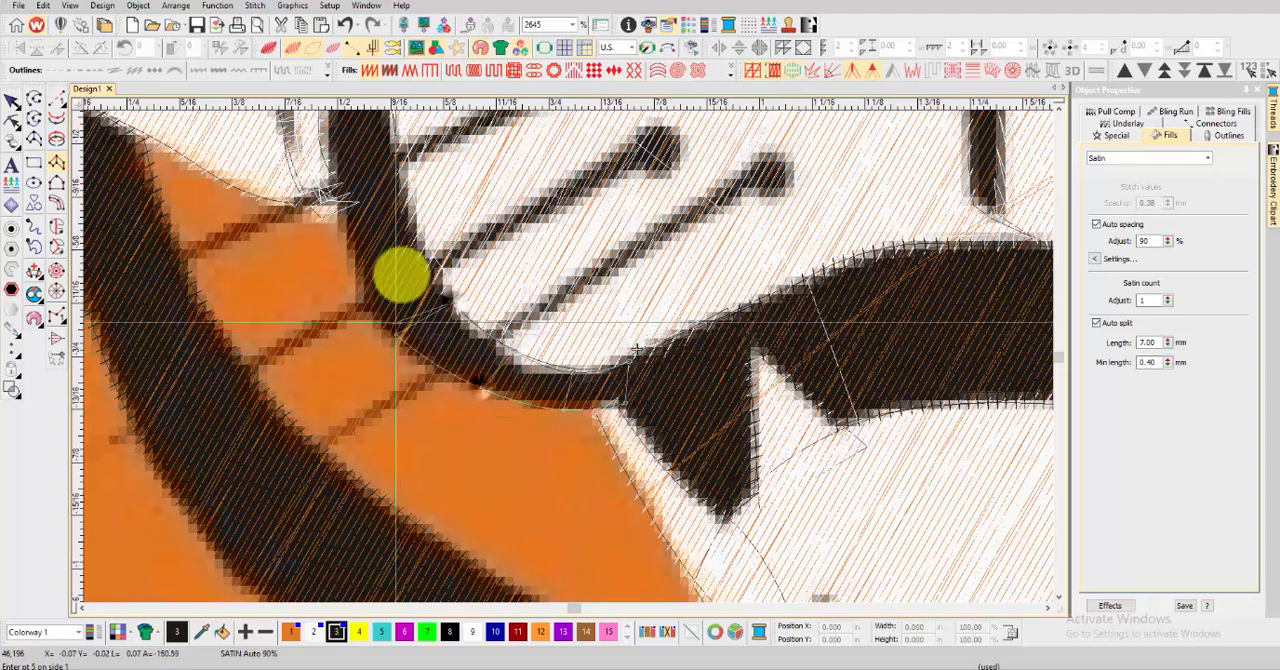
click(349, 223)
scroll(384, 122, down, 3)
scroll(625, 324, up, 2)
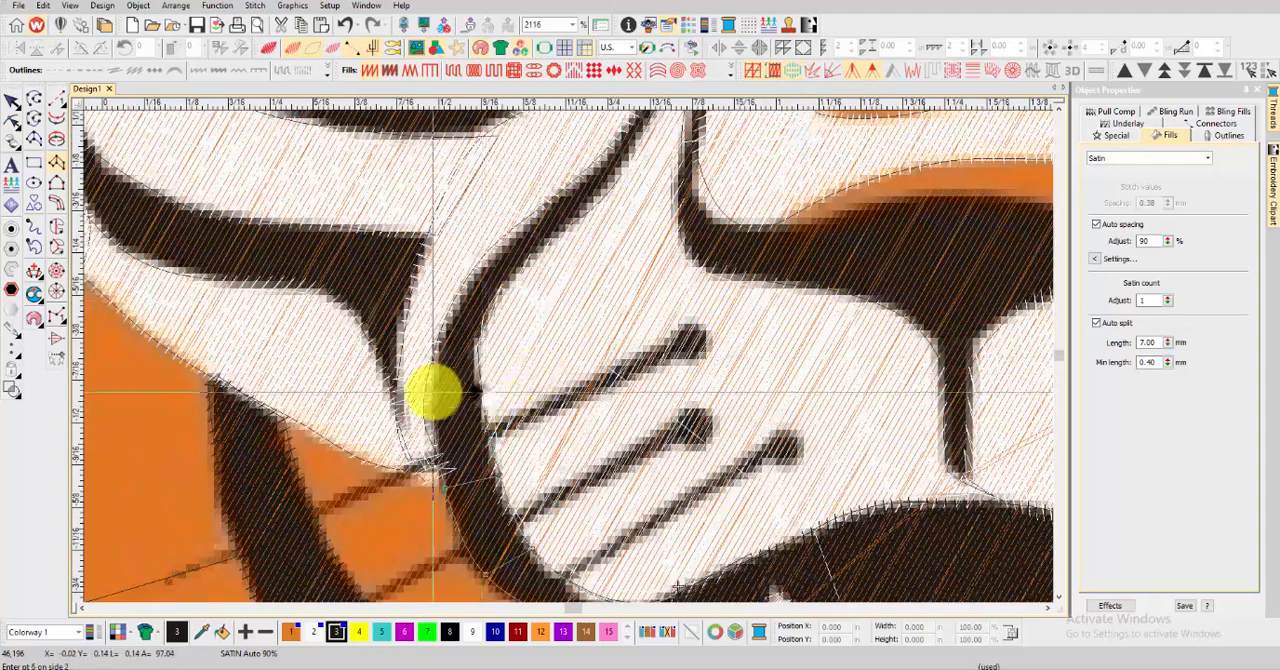
click(515, 275)
scroll(567, 216, down, 1)
scroll(586, 346, up, 2)
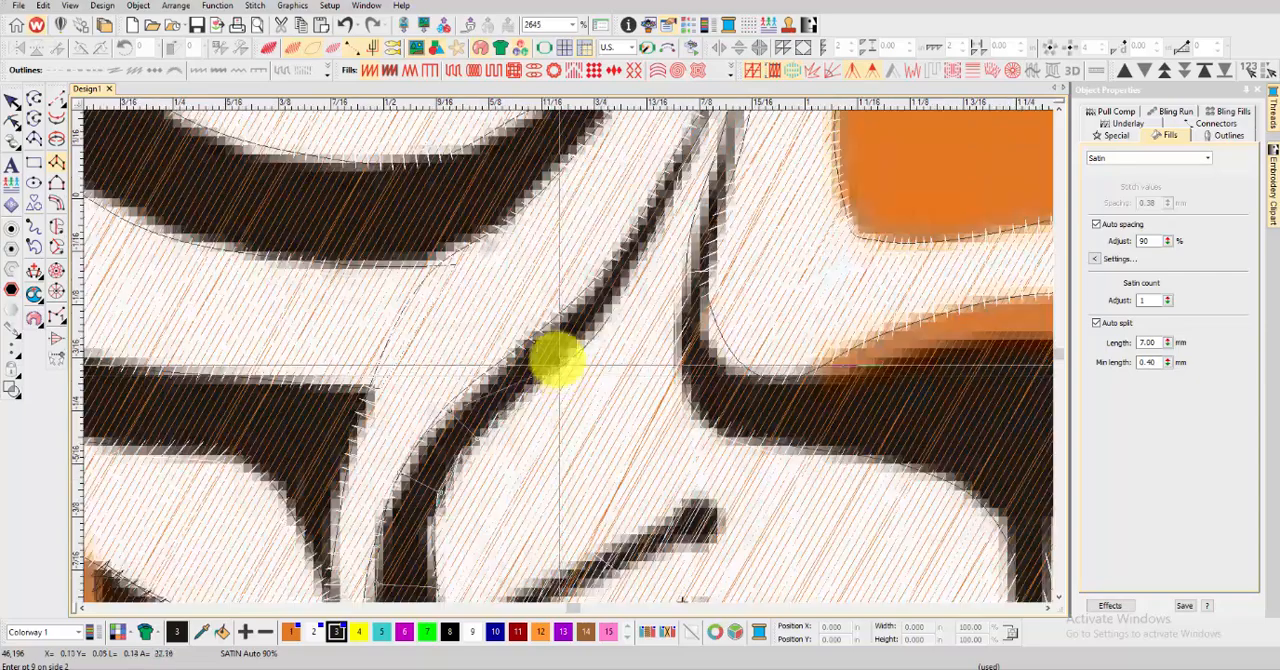
Finish the left-hand muzzle outline's satin column up to its thin tip beside the nose and generate the stitches
click(557, 360)
click(531, 340)
click(623, 289)
click(601, 273)
scroll(690, 206, down, 1)
scroll(568, 355, up, 1)
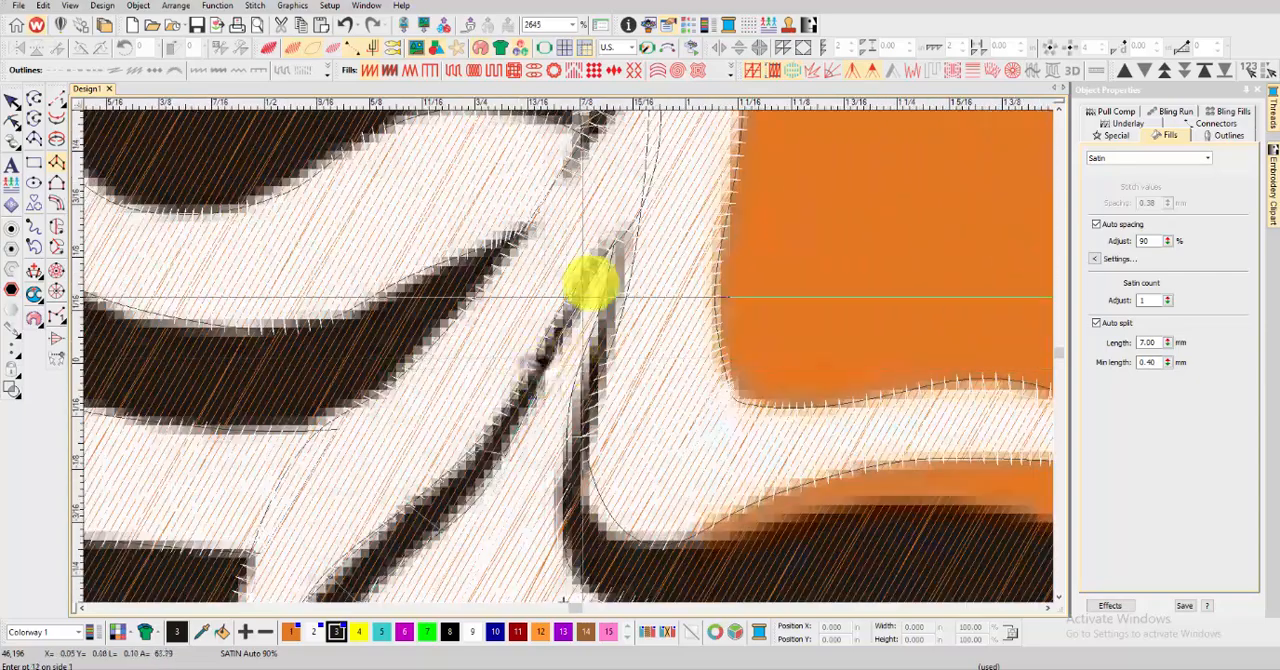
key(Return)
key(t)
scroll(566, 354, down, 7)
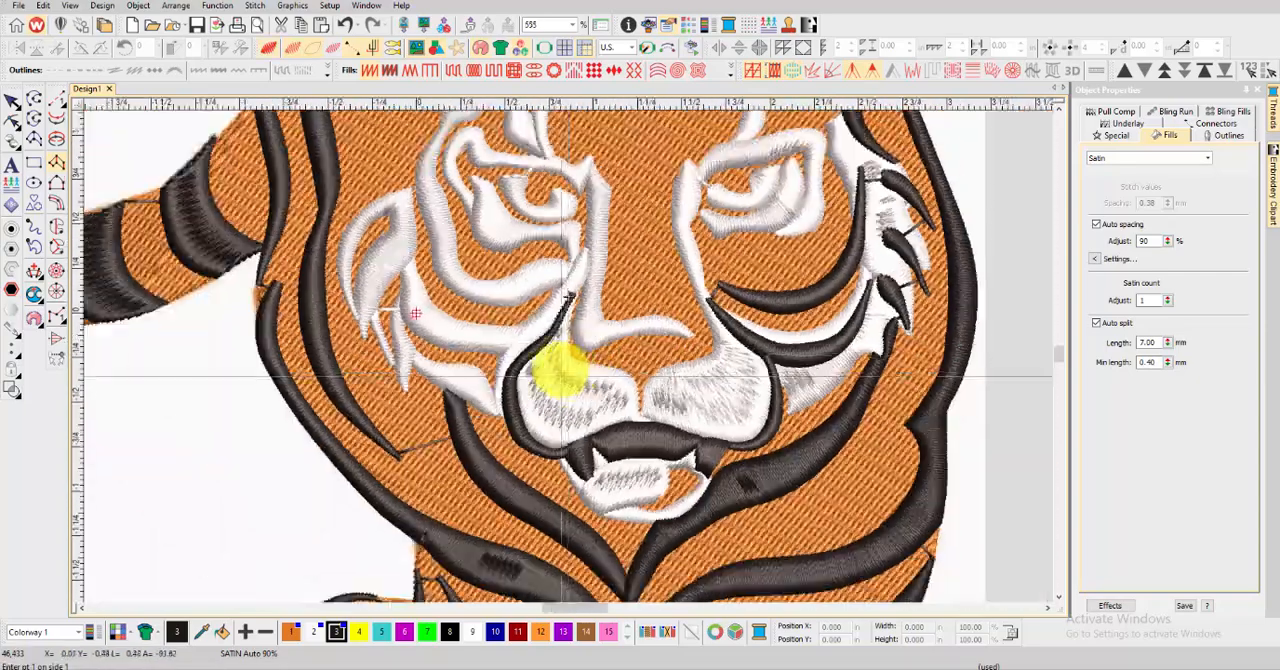
Digitize a satin column over the black nose outline, from the left-hand side across to the right-hand upper tip, and generate the stitches
key(t)
scroll(522, 328, up, 4)
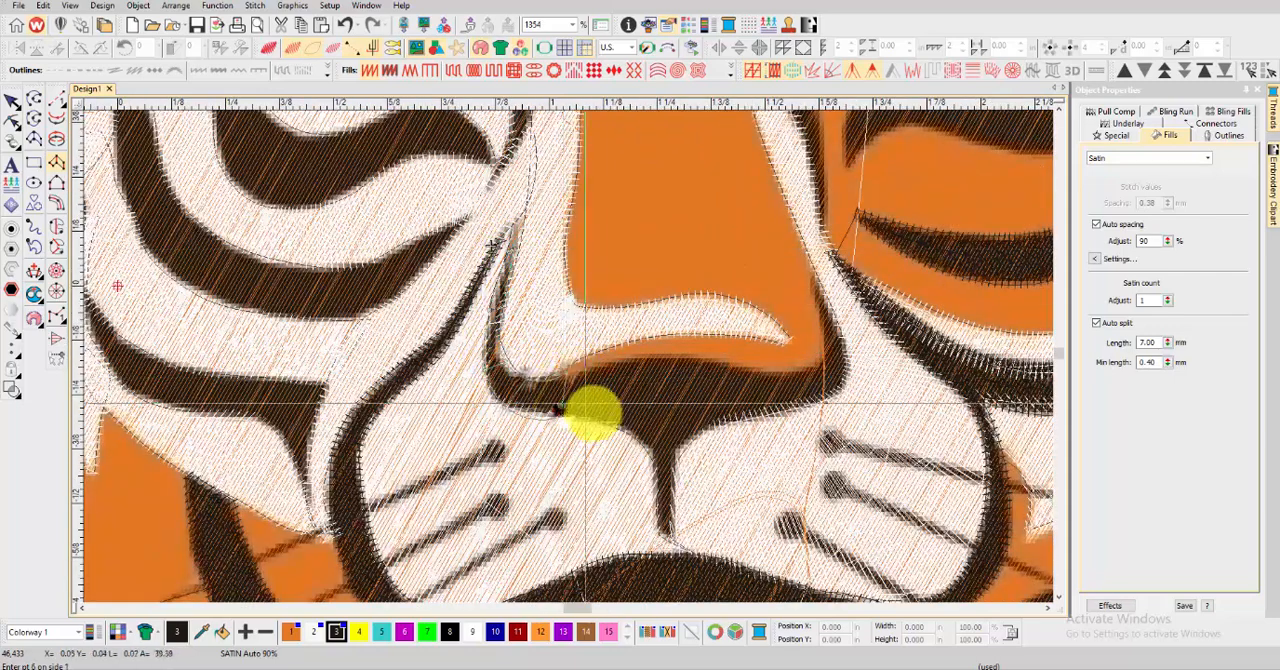
click(697, 364)
click(729, 373)
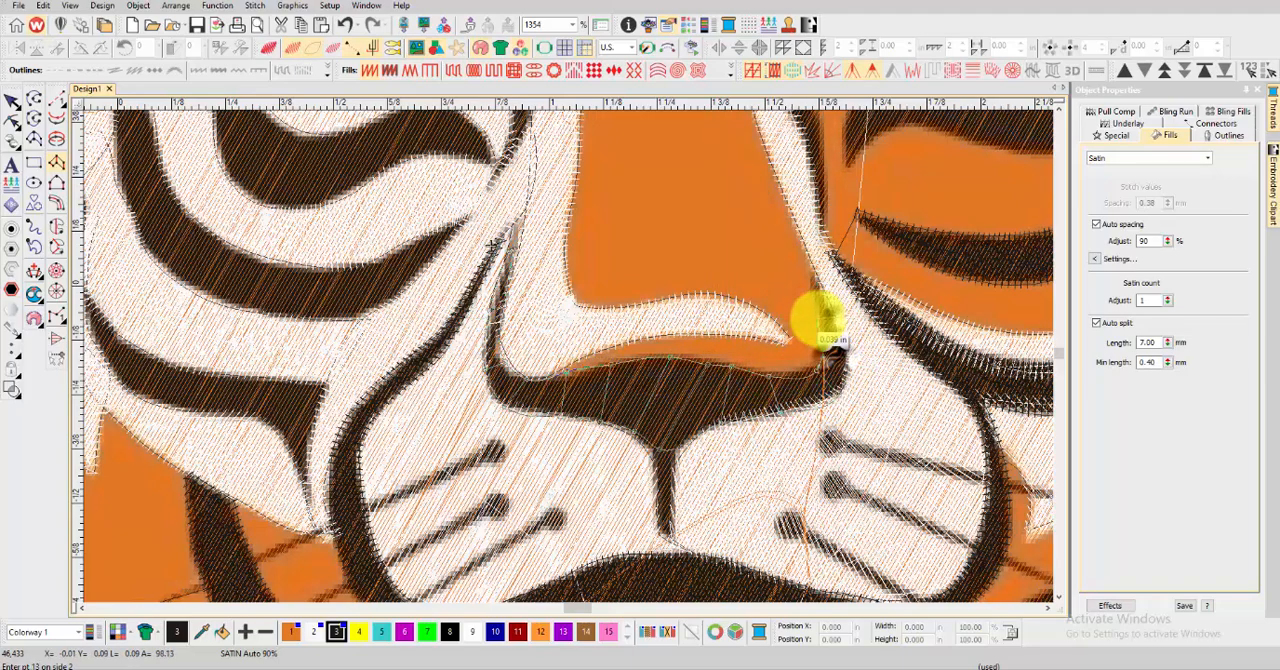
click(812, 270)
key(Return)
key(t)
key(t)
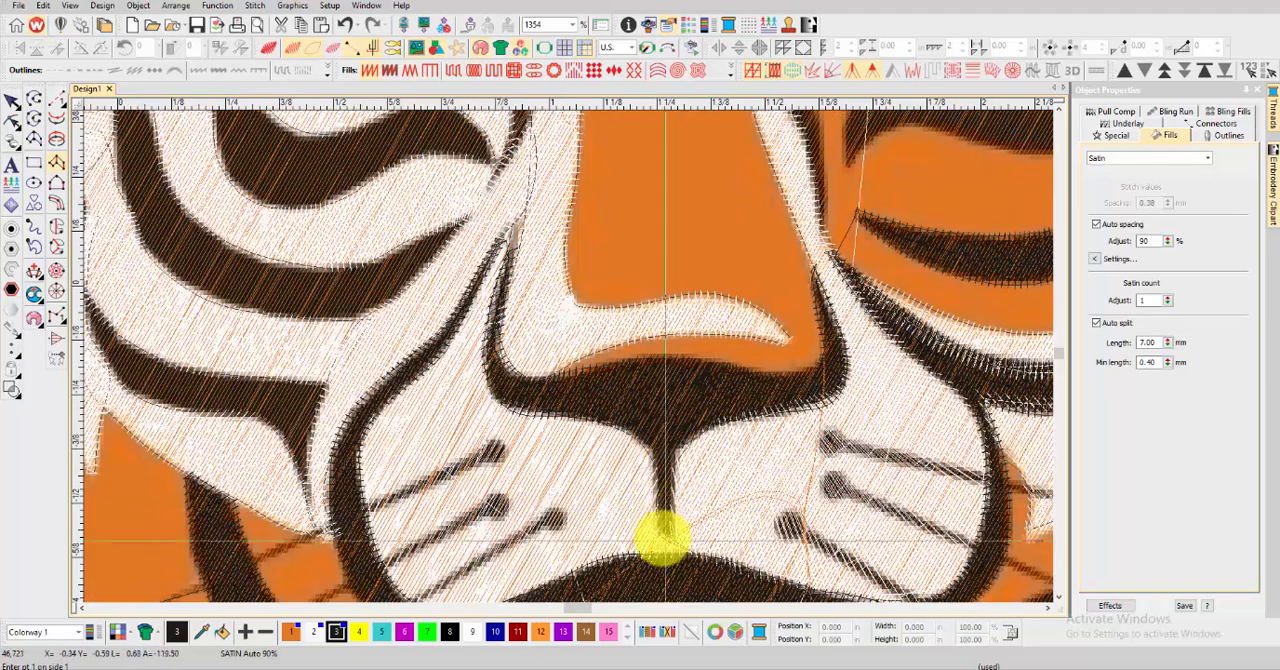
Digitize a short satin column over the vertical black line between the nose and the mouth
scroll(663, 538, up, 2)
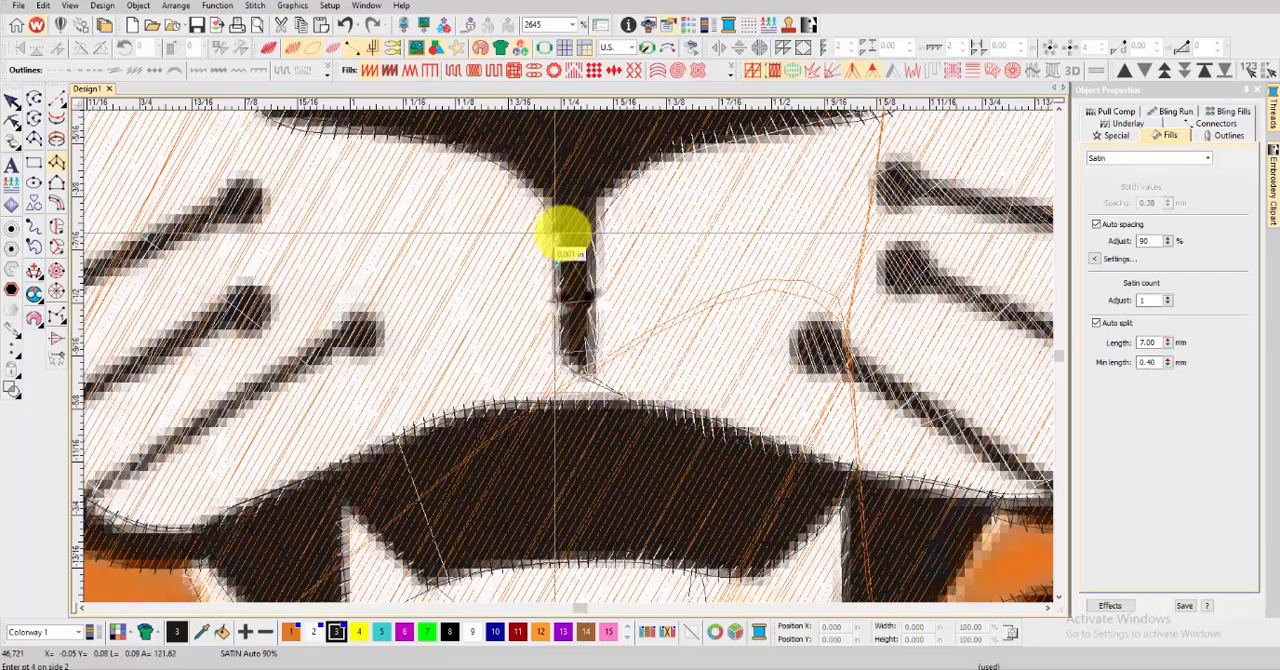
scroll(563, 349, down, 5)
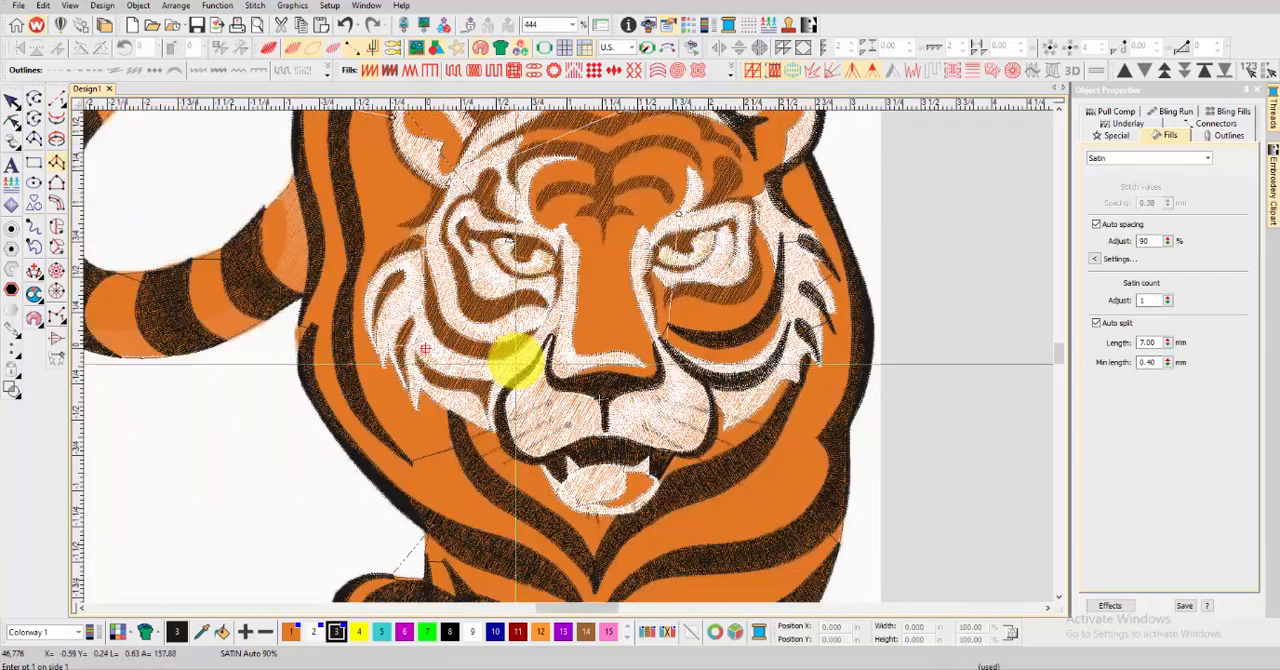
Digitize a satin column over the lower left-hand cheek stripe, from its tip beside the muzzle to its outer tip, and generate the stitches
scroll(560, 366, up, 4)
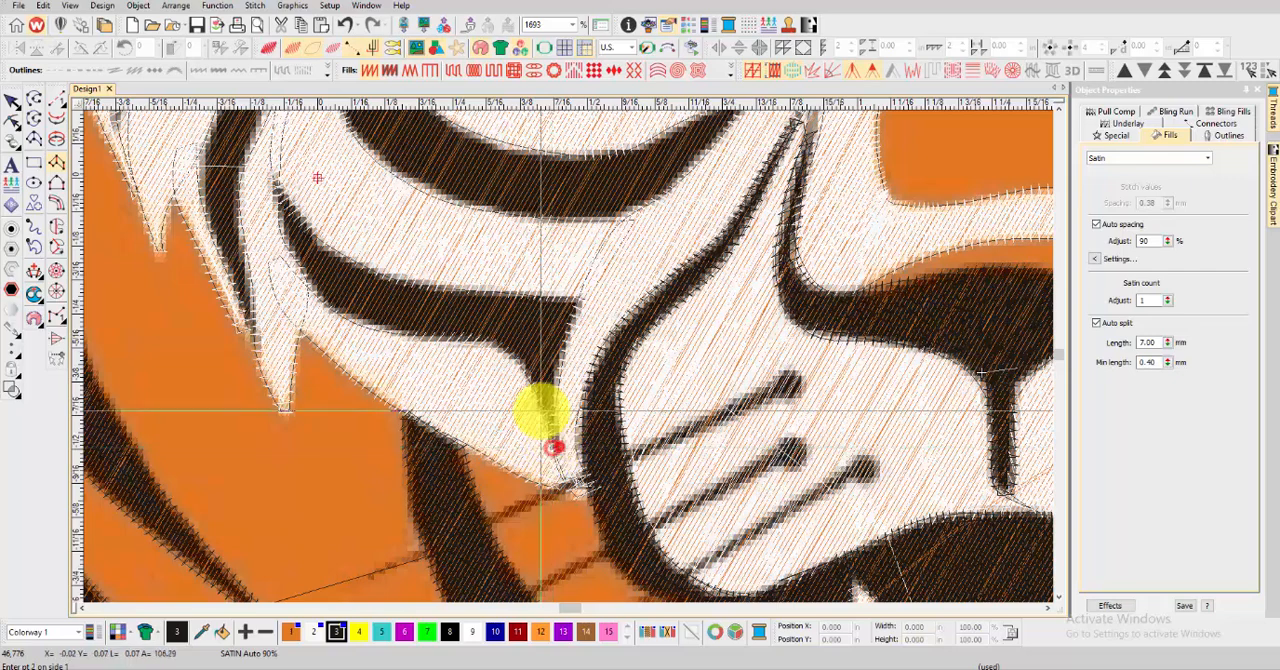
right_click(489, 343)
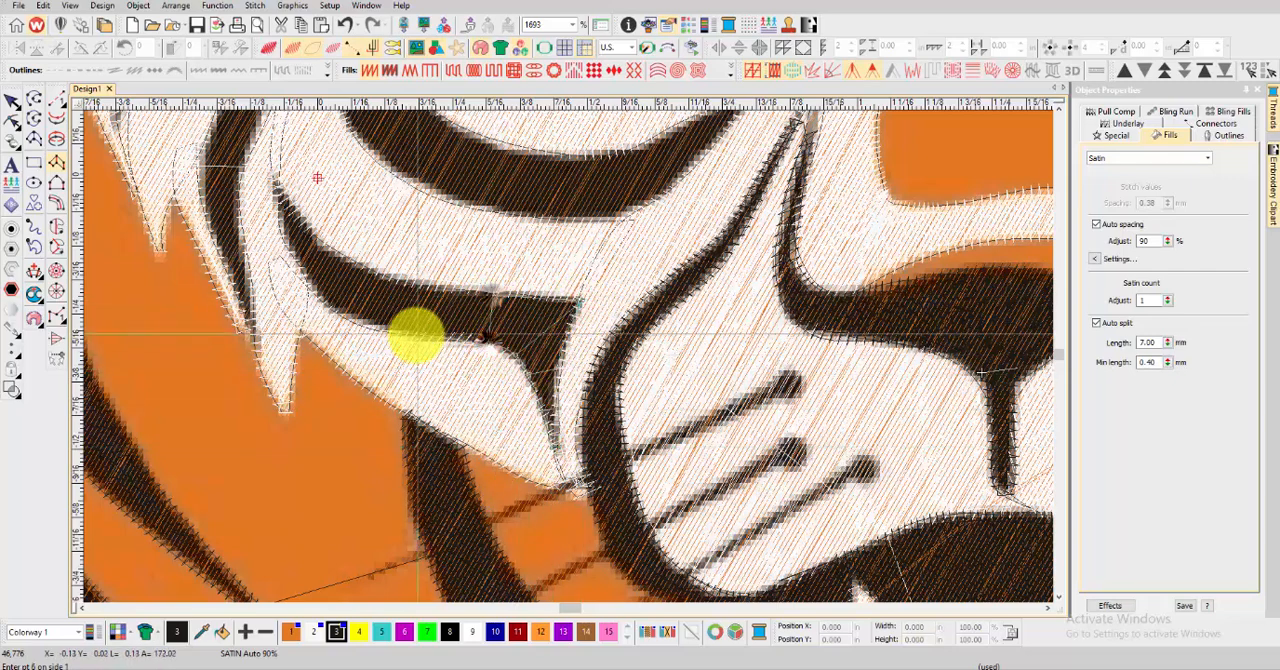
right_click(416, 334)
right_click(338, 296)
right_click(285, 221)
click(277, 184)
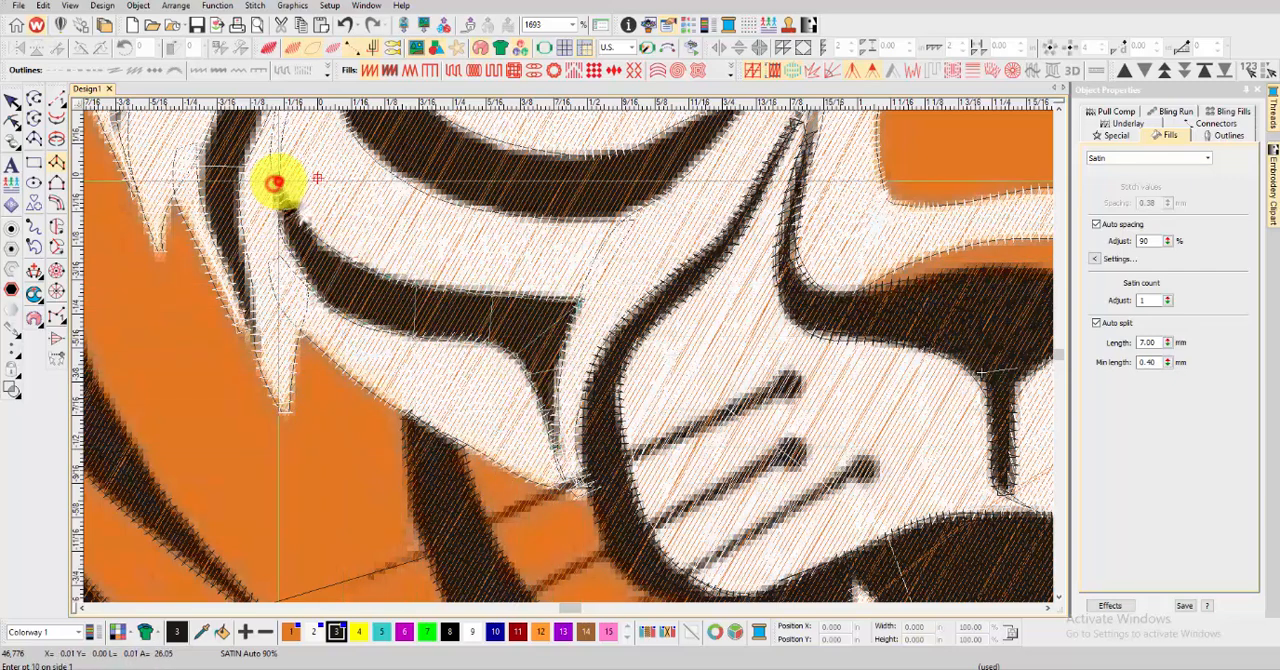
key(Return)
scroll(277, 184, down, 1)
key(t)
key(t)
Digitize a satin column over the short curved stripe at the left-hand cheek's lower edge, from bottom tip to rounded top, and generate the stitches
scroll(543, 366, up, 1)
click(577, 490)
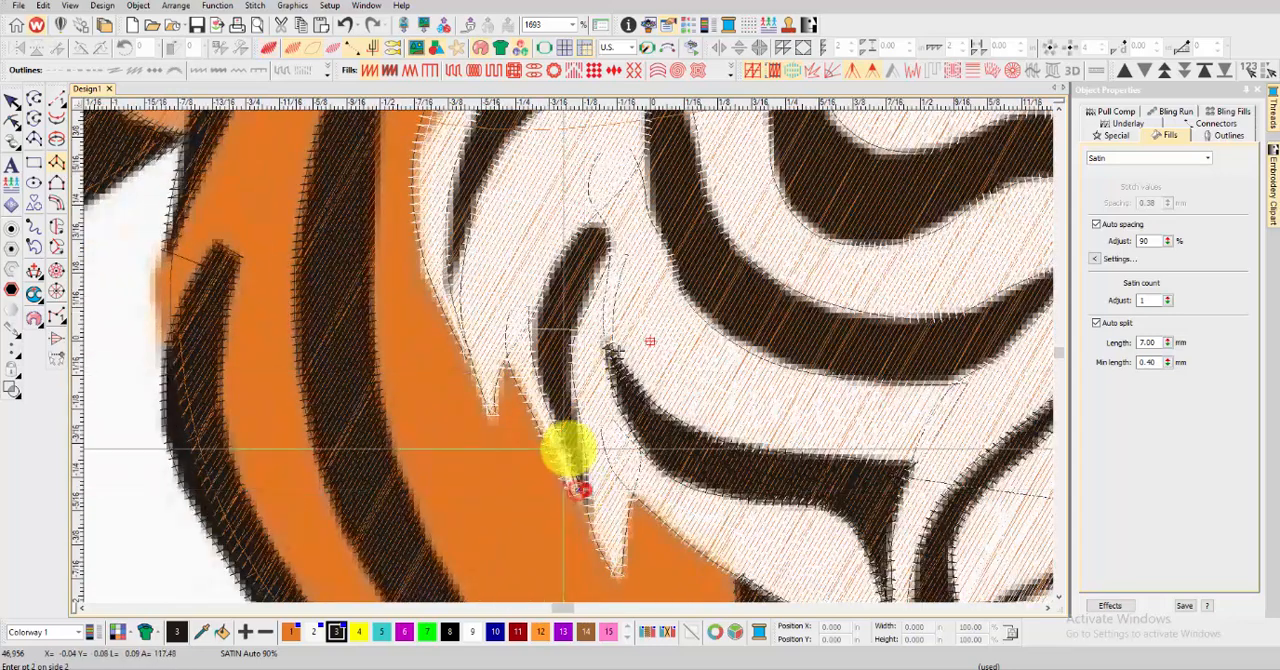
click(538, 321)
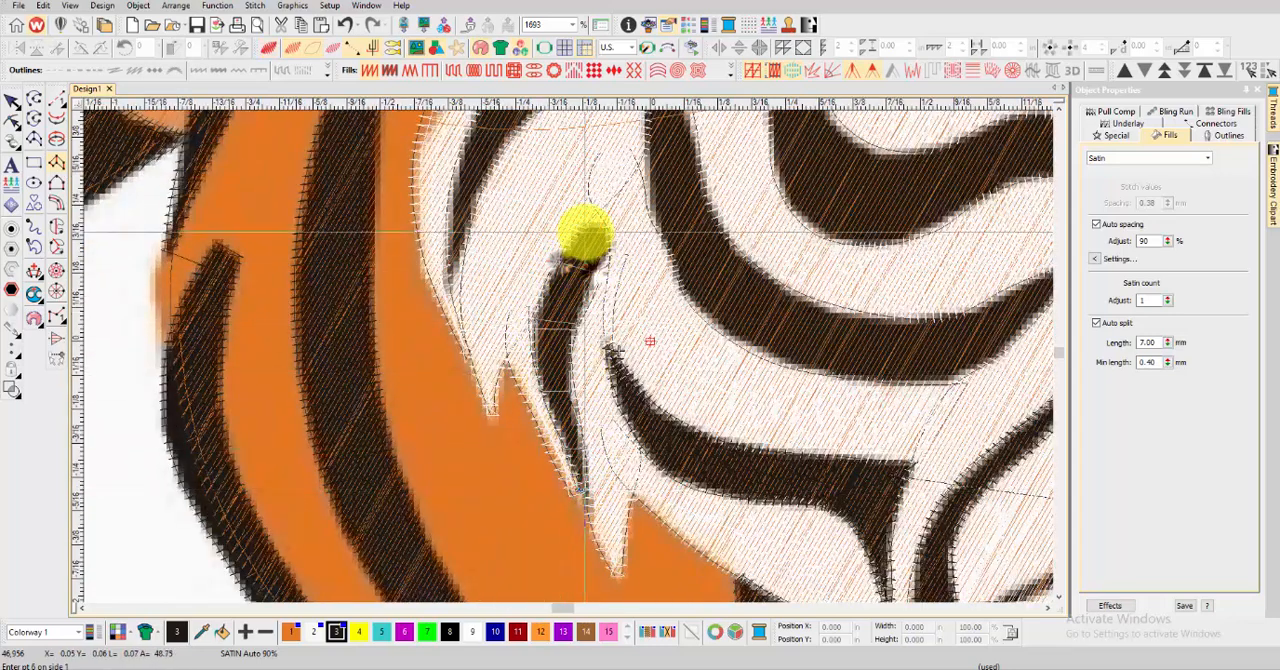
key(Return)
key(t)
scroll(628, 214, down, 3)
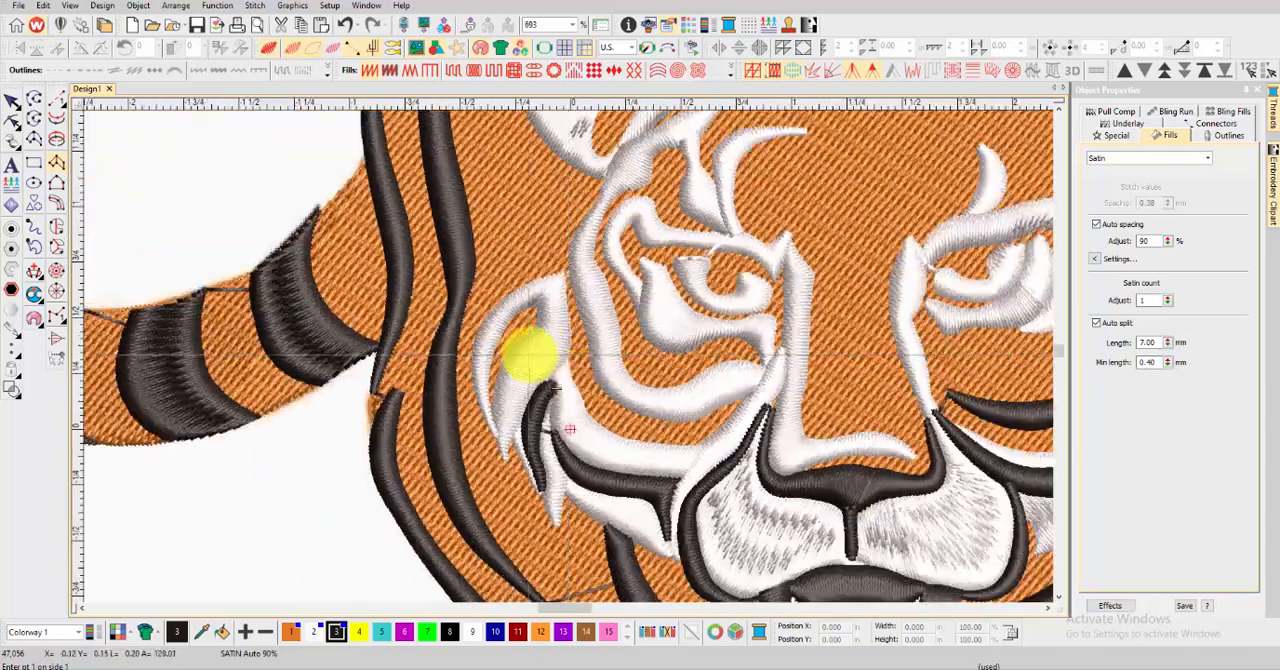
Digitize a satin column over the curved stripe inside the upper left-hand cheek, from its lower tip to its rounded upper end
key(t)
scroll(531, 354, up, 2)
click(612, 546)
click(616, 487)
click(627, 485)
click(620, 434)
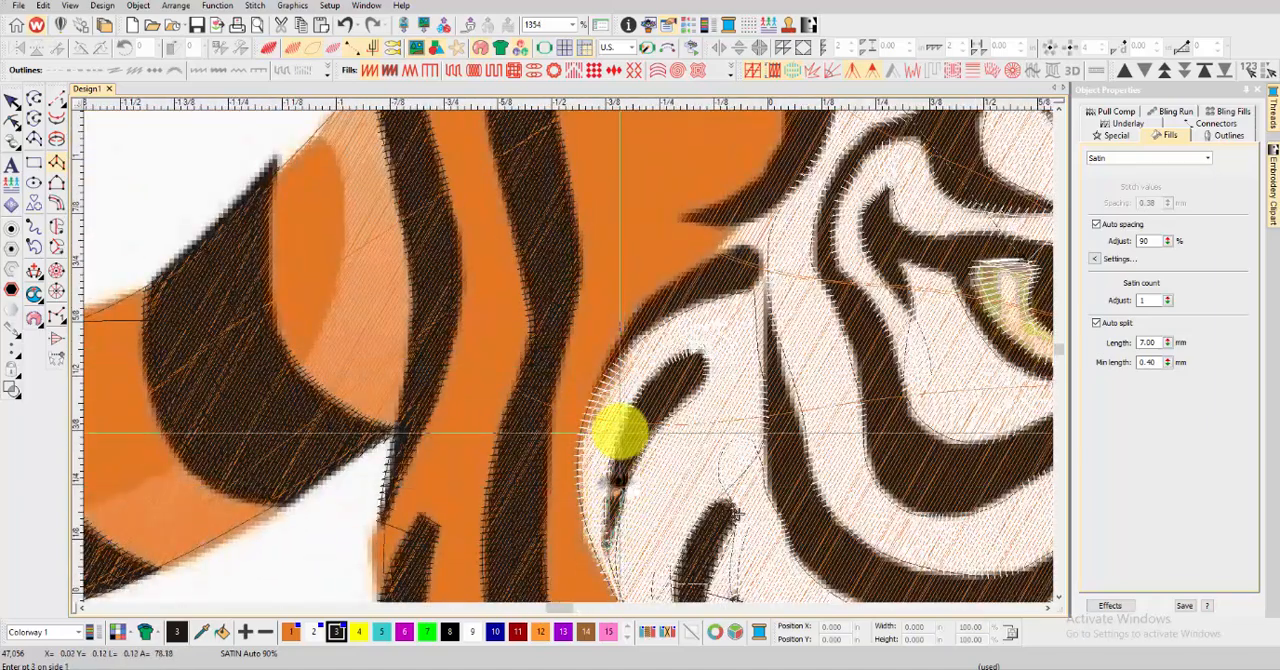
click(640, 442)
click(652, 384)
click(681, 402)
click(694, 371)
click(706, 357)
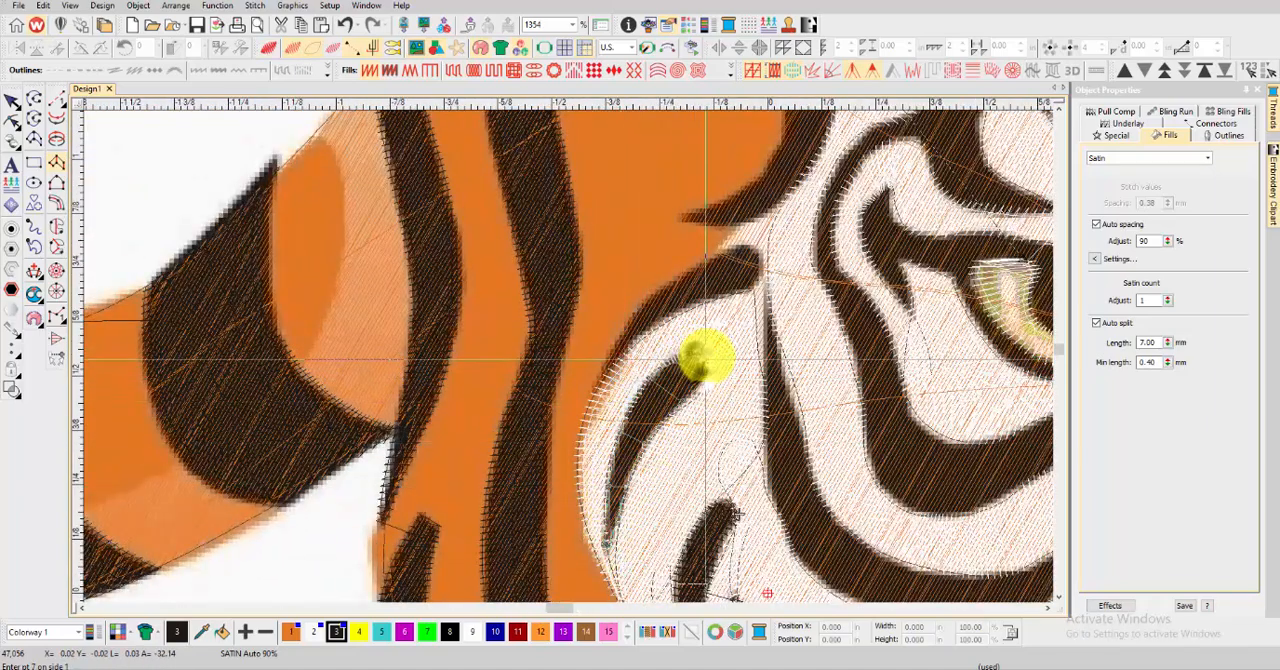
key(t)
key(t)
Start a satin column over the black stripe along the left-hand cheek's upper outer edge, from its lower tip upward
scroll(566, 386, up, 2)
click(578, 388)
click(610, 320)
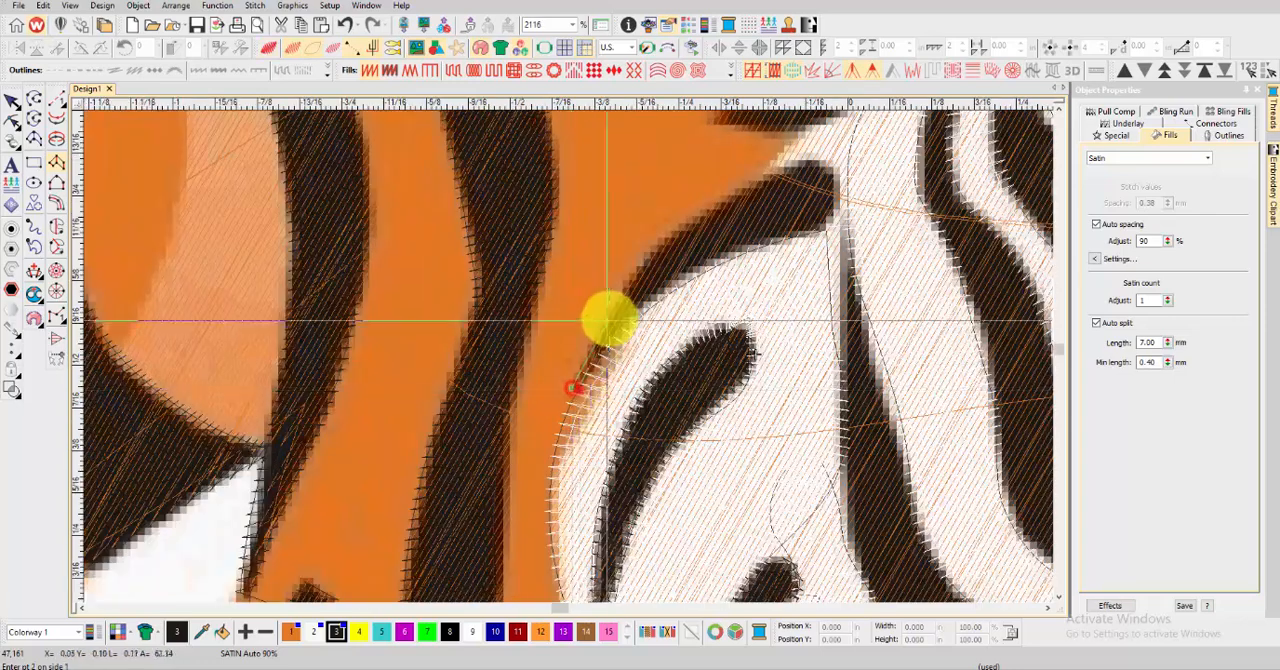
click(657, 248)
click(683, 273)
click(717, 204)
click(740, 248)
click(764, 187)
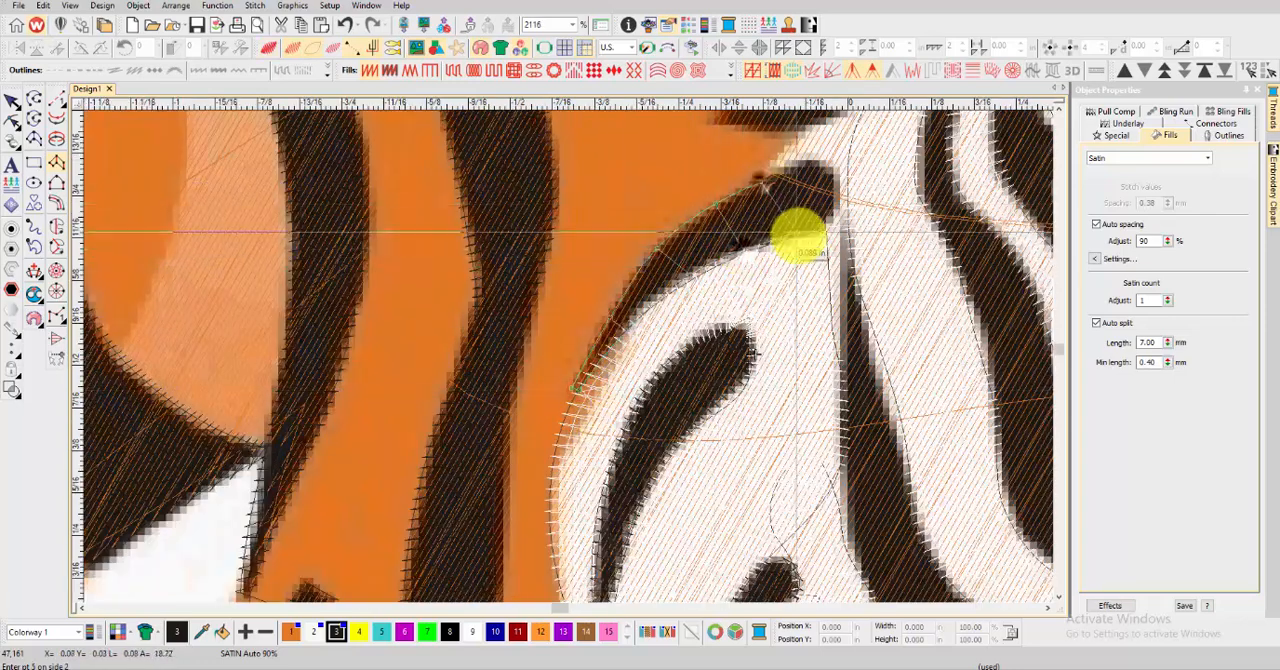
Finish the outer cheek stripe's satin column around its rounded upper end and generate the stitches
click(797, 235)
click(788, 164)
click(834, 230)
click(831, 173)
click(843, 197)
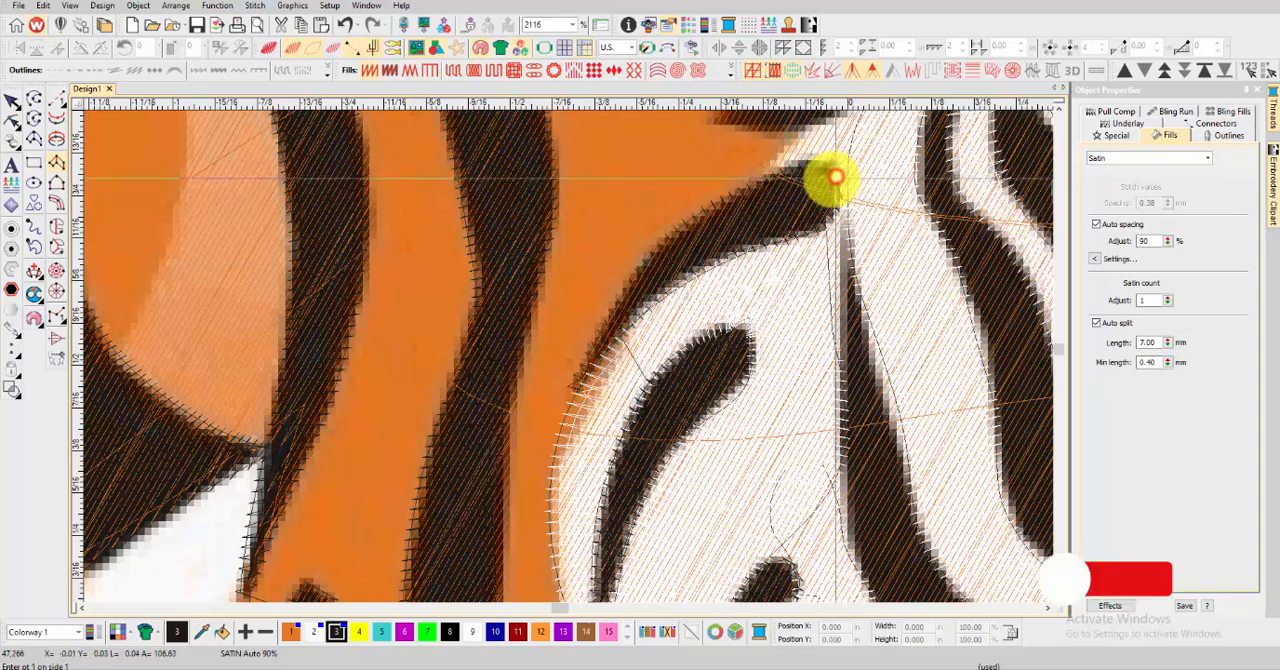
key(Return)
key(t)
key(t)
Digitize a satin column over the long left-hand cheek stripe, from its upper tip down around the bend to its tip beside the nose
scroll(570, 358, down, 3)
scroll(543, 295, up, 2)
click(540, 270)
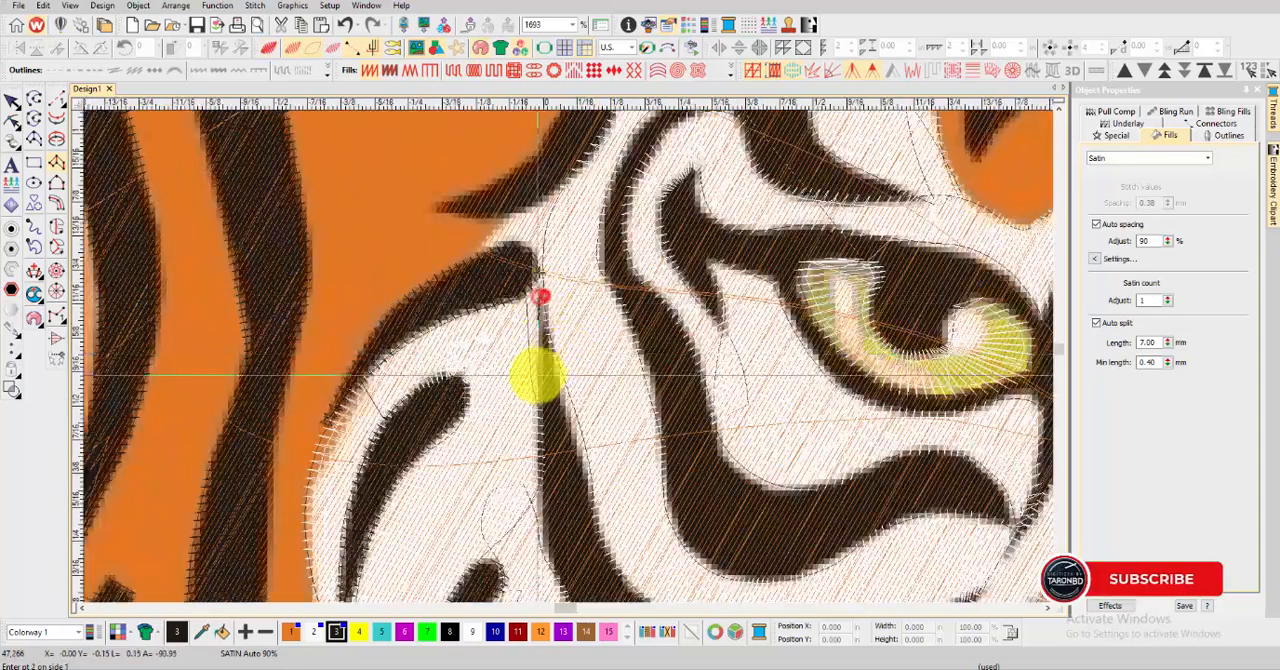
click(543, 373)
scroll(557, 390, down, 1)
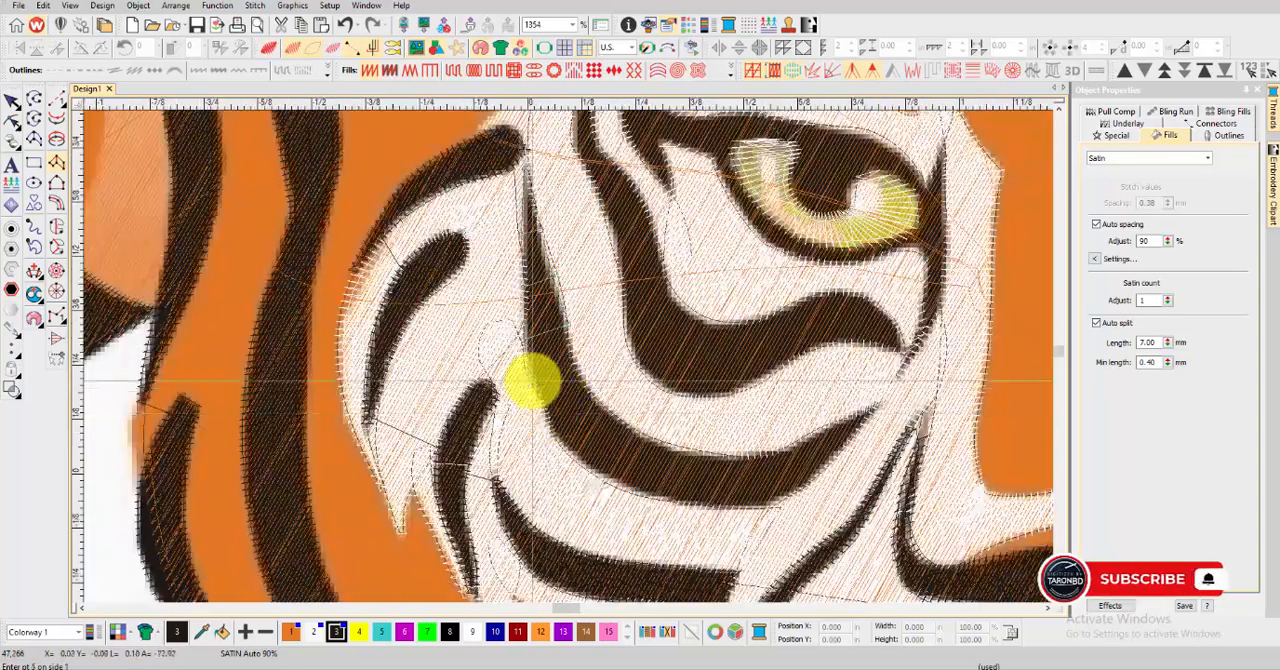
click(651, 497)
click(709, 509)
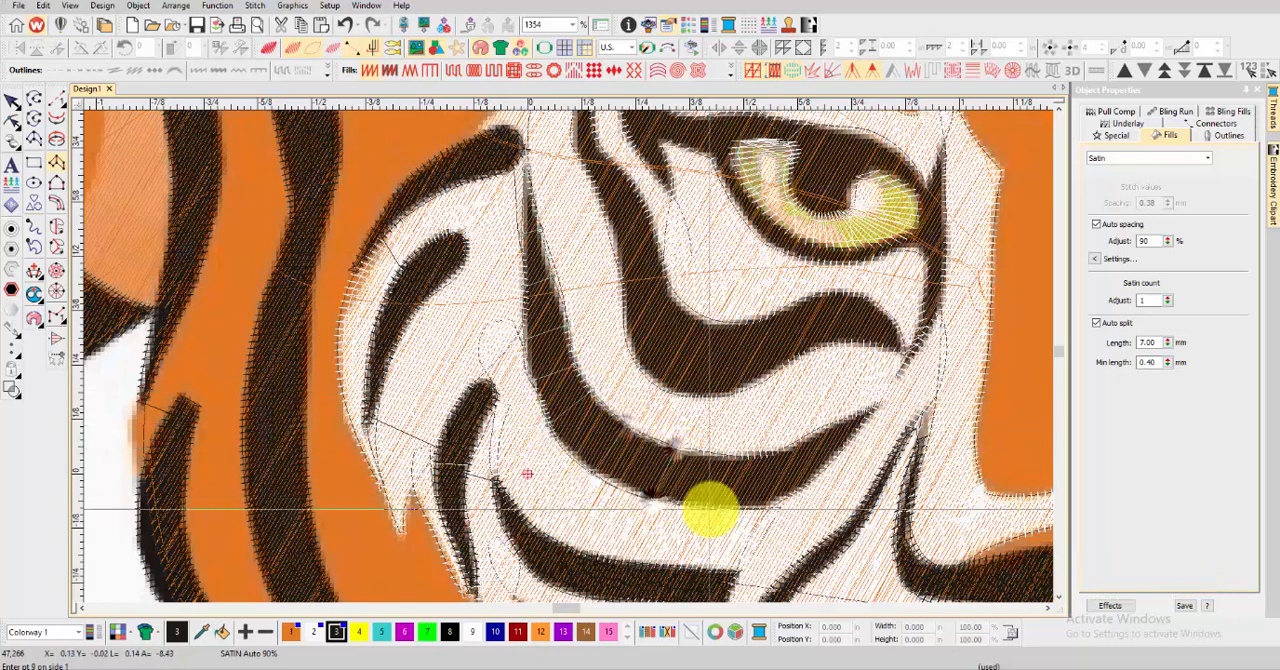
click(766, 494)
click(828, 462)
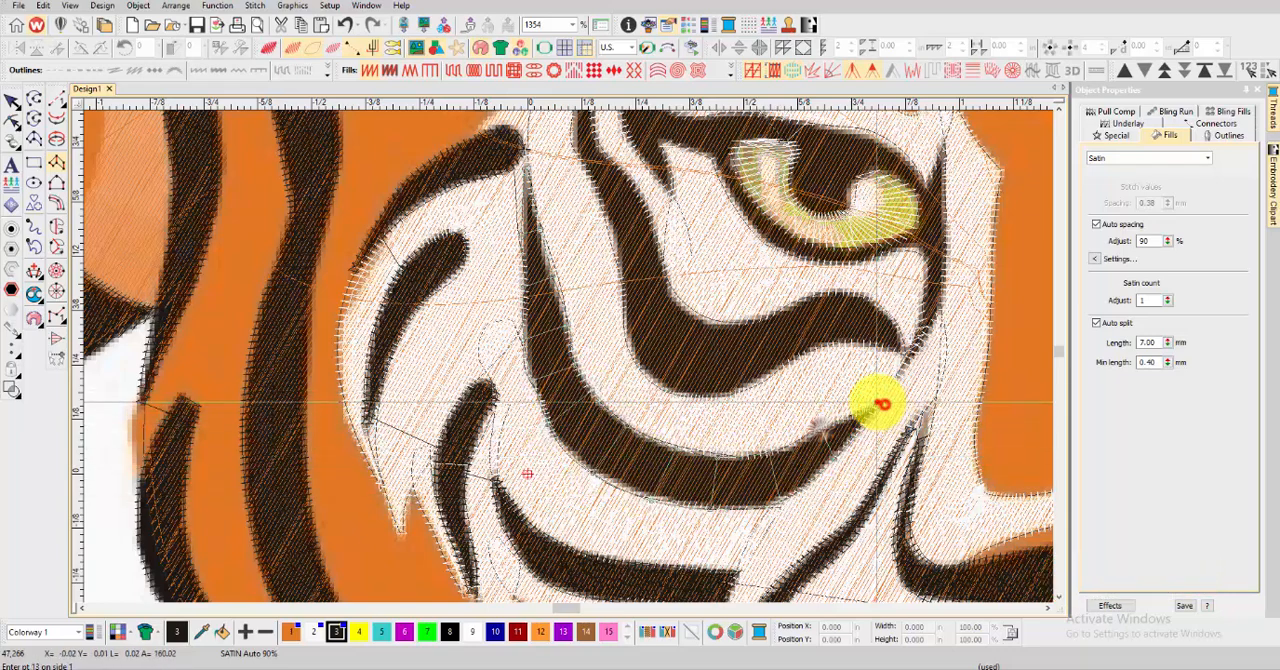
key(t)
scroll(583, 365, down, 3)
scroll(583, 365, down, 3)
Start a satin column over the thick stripe under the left-hand eye, from its inner tip outward to the middle of the stripe
scroll(566, 351, up, 7)
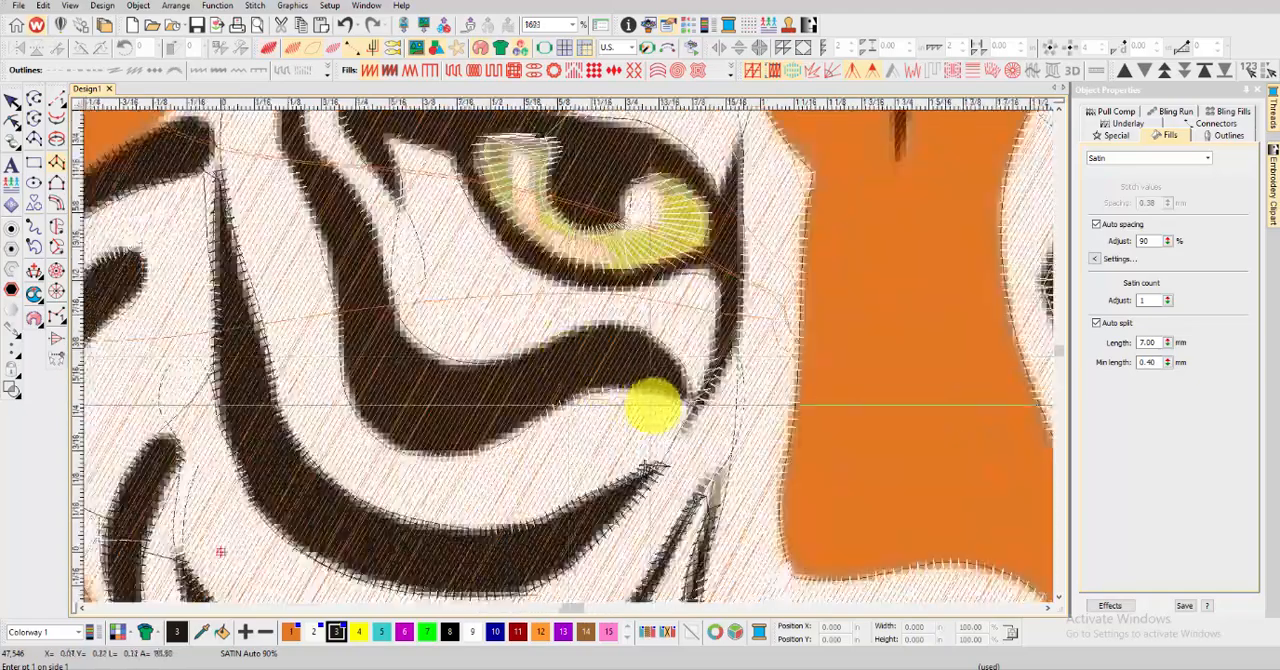
click(690, 398)
click(690, 396)
click(678, 393)
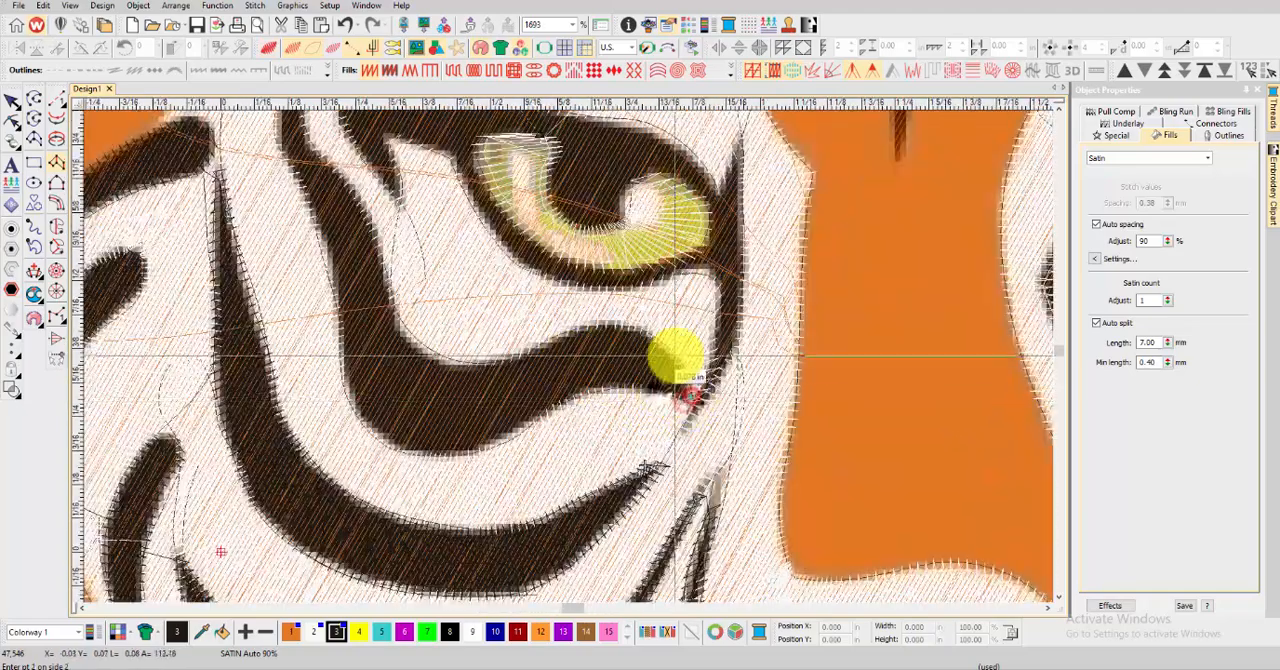
click(673, 355)
click(606, 385)
click(615, 321)
click(566, 402)
click(550, 342)
click(514, 438)
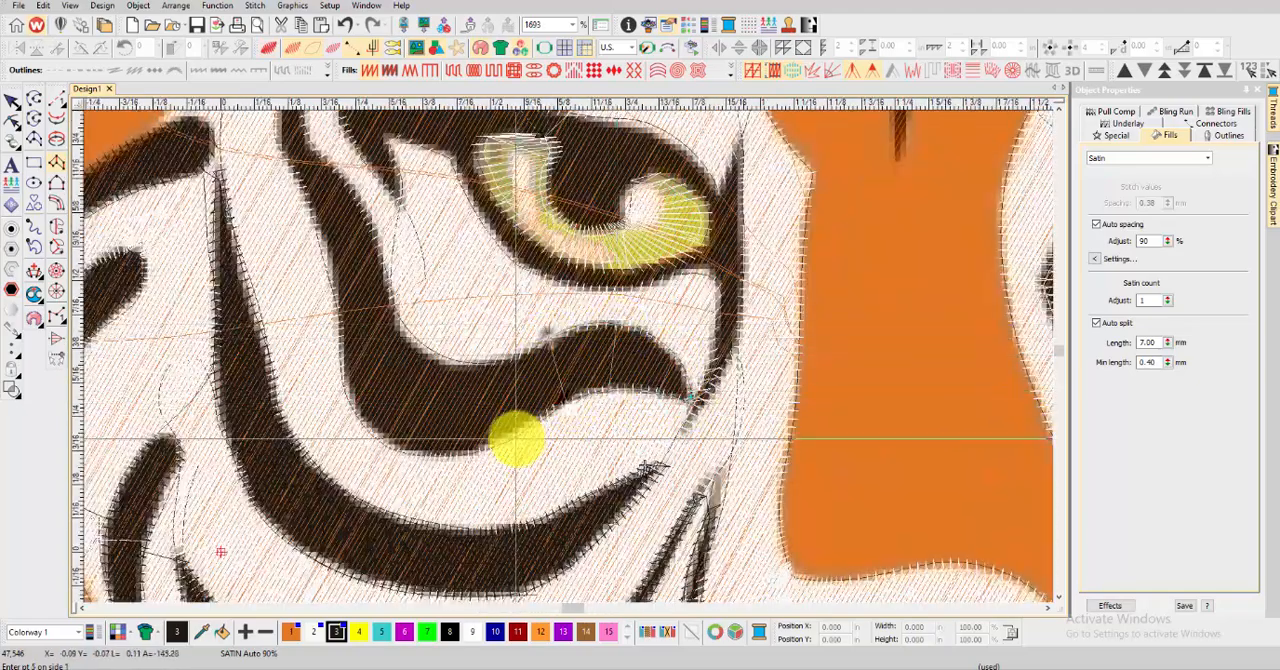
Continue the under-eye stripe's satin column around its lower bend and up its outer side
click(511, 353)
click(467, 449)
click(475, 358)
click(391, 445)
click(427, 353)
click(347, 373)
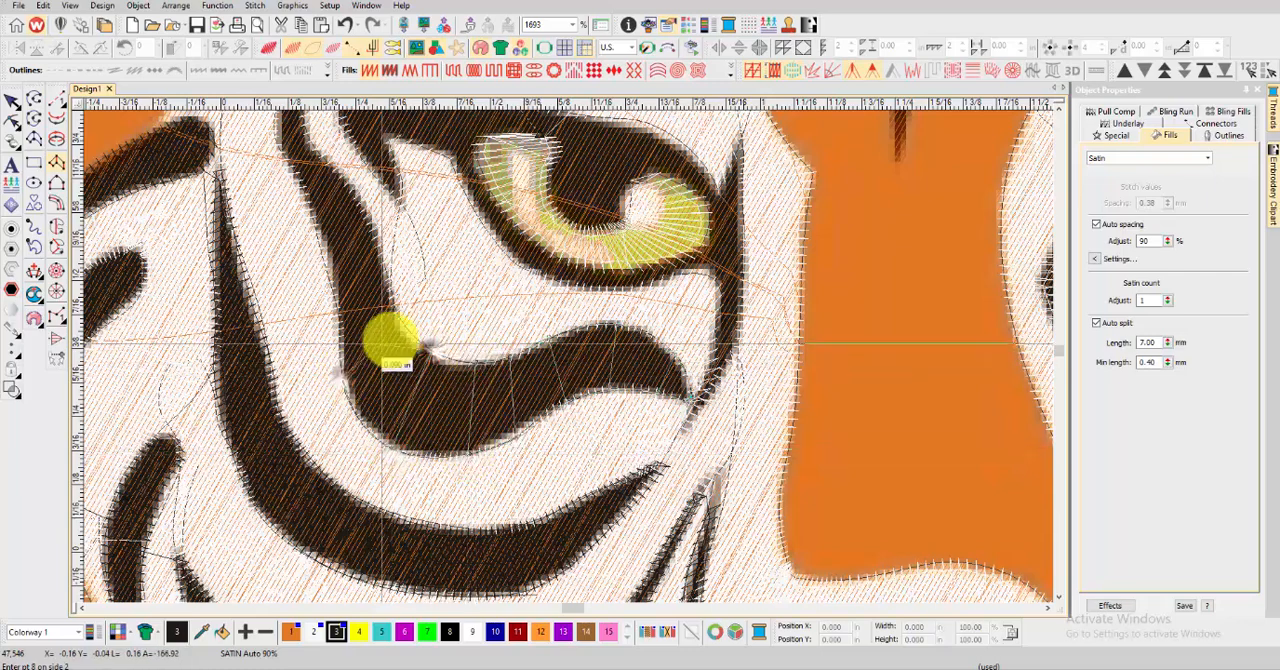
click(394, 342)
click(341, 300)
click(389, 293)
Extend the same satin column upward past the outer corner of the left-hand eye into the narrow part of the stripe
scroll(353, 222, up, 1)
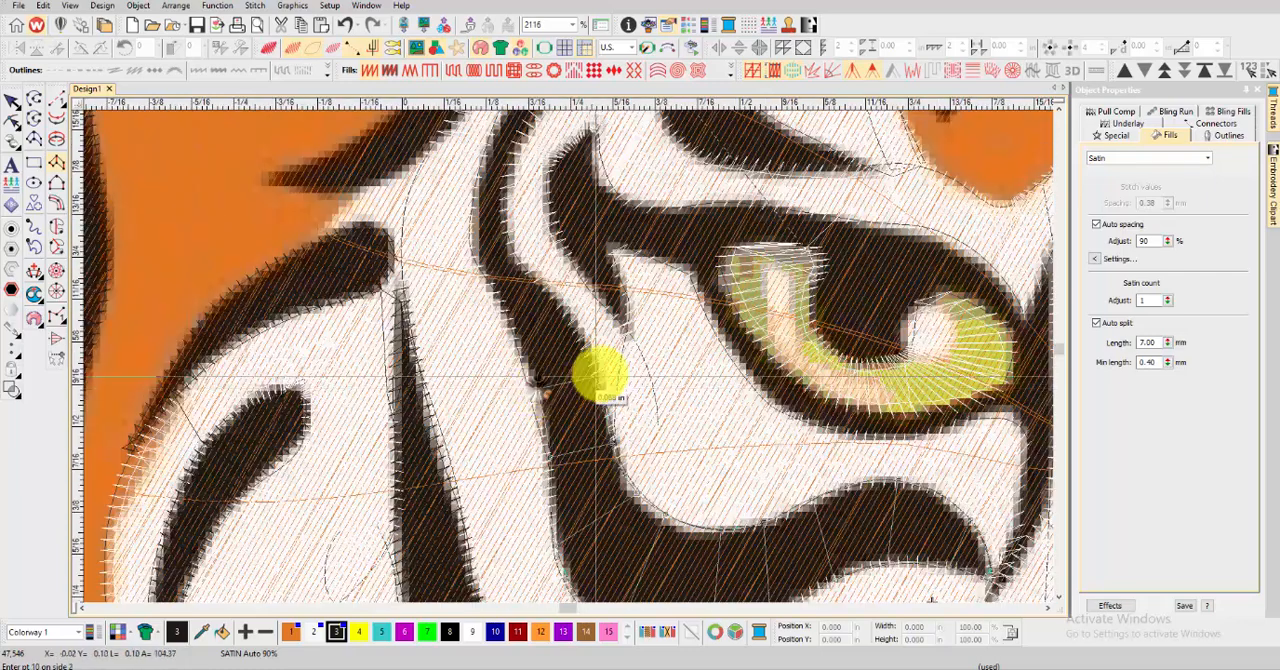
click(598, 376)
click(519, 342)
click(563, 314)
click(500, 298)
click(530, 275)
click(478, 231)
click(511, 223)
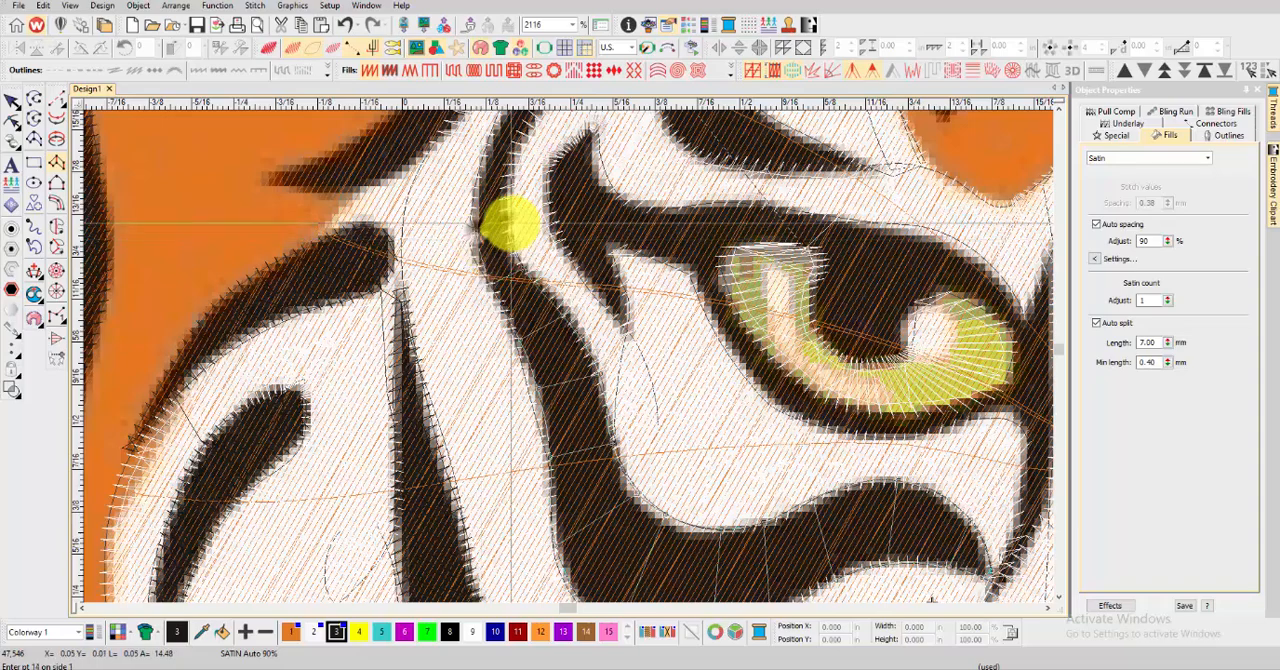
Finish the satin column over the curve above the left-hand eye's outer corner and generate the stitches
scroll(510, 225, up, 1)
click(582, 253)
click(621, 254)
click(638, 195)
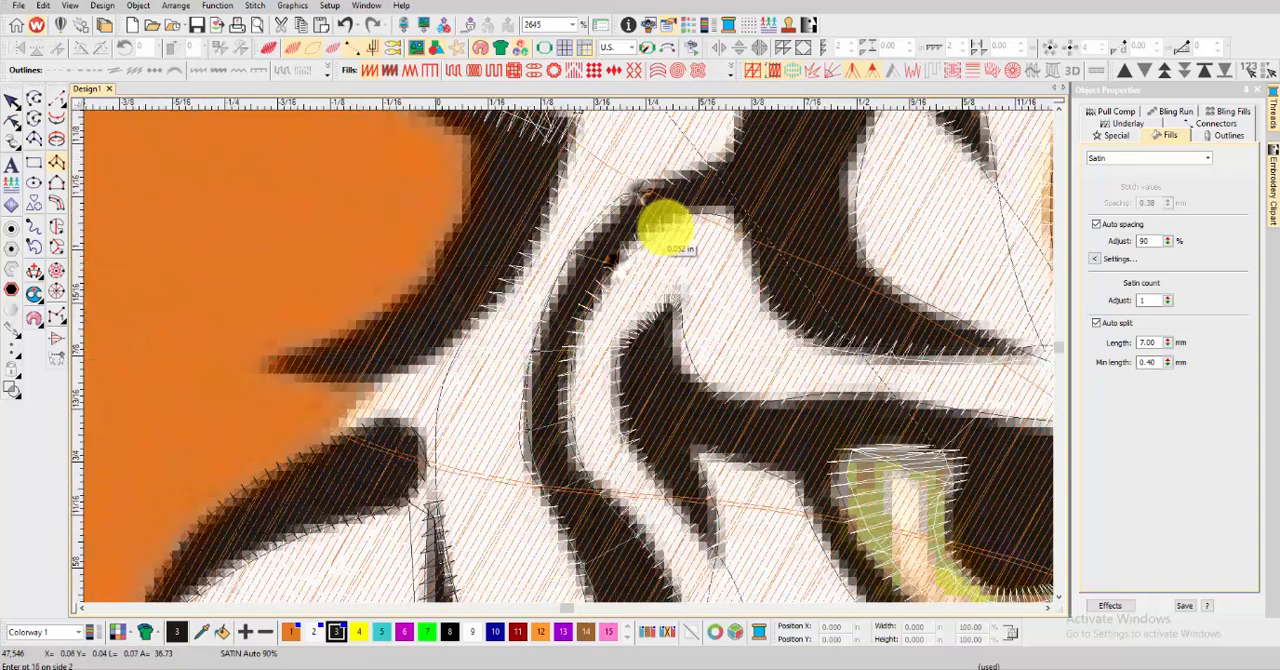
click(667, 224)
scroll(674, 208, down, 2)
click(578, 323)
click(594, 355)
click(620, 316)
click(629, 346)
key(Return)
key(t)
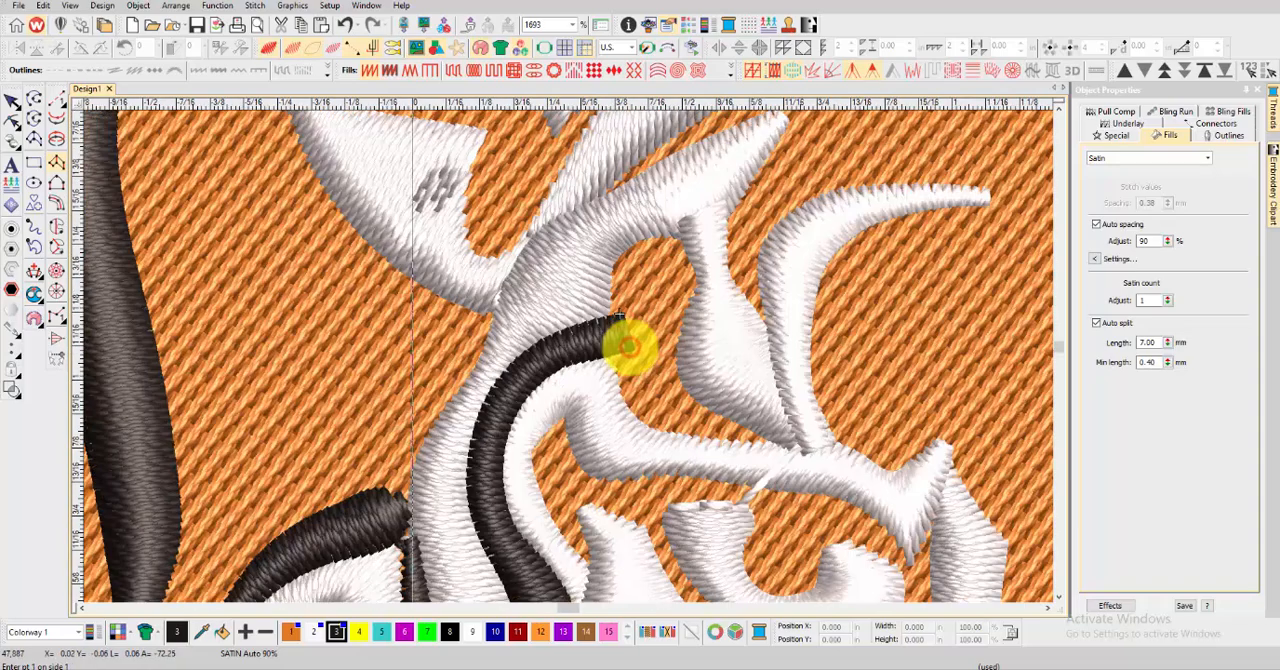
Digitize a black satin column over the thick brow spot above the left-hand eye, from its rounded top to its inward-pointing tip
key(t)
click(668, 238)
click(597, 291)
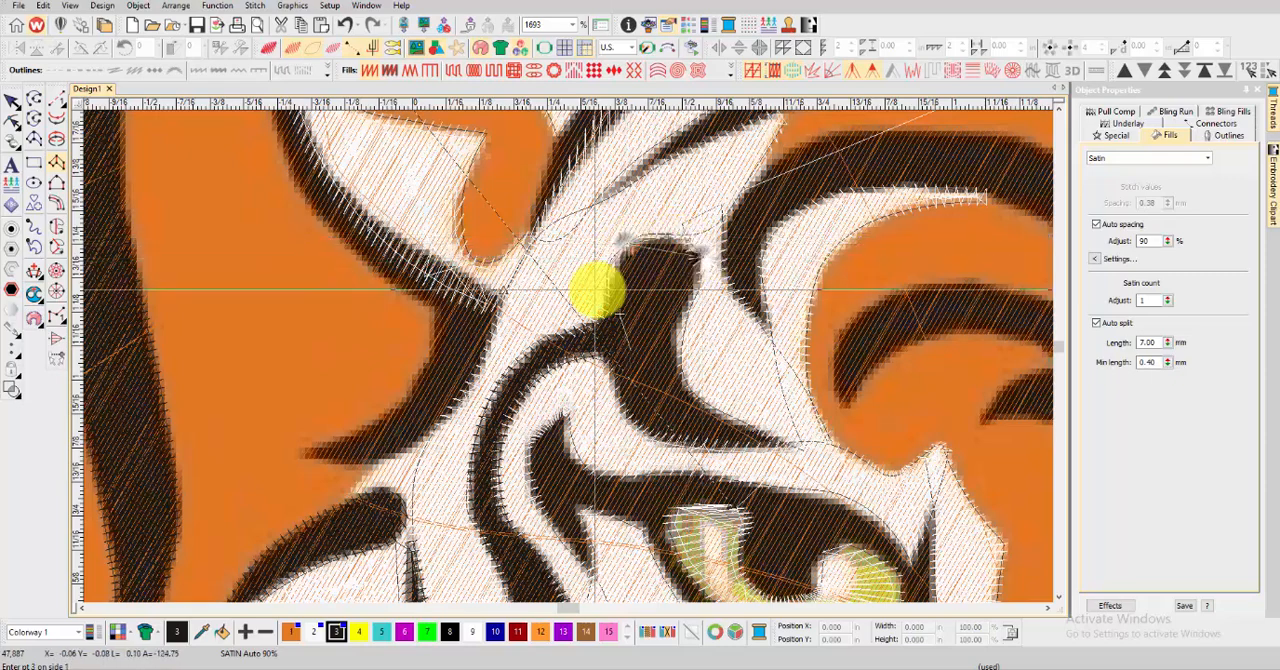
click(634, 394)
click(657, 434)
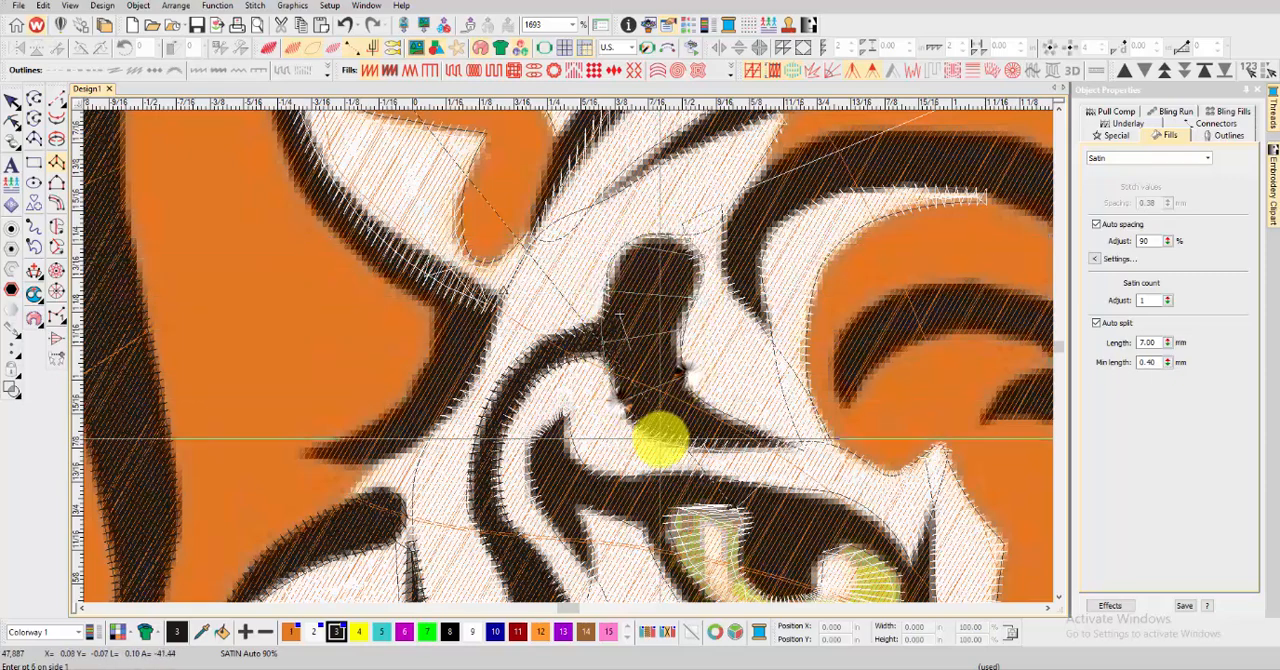
click(709, 434)
click(768, 450)
click(777, 437)
click(791, 445)
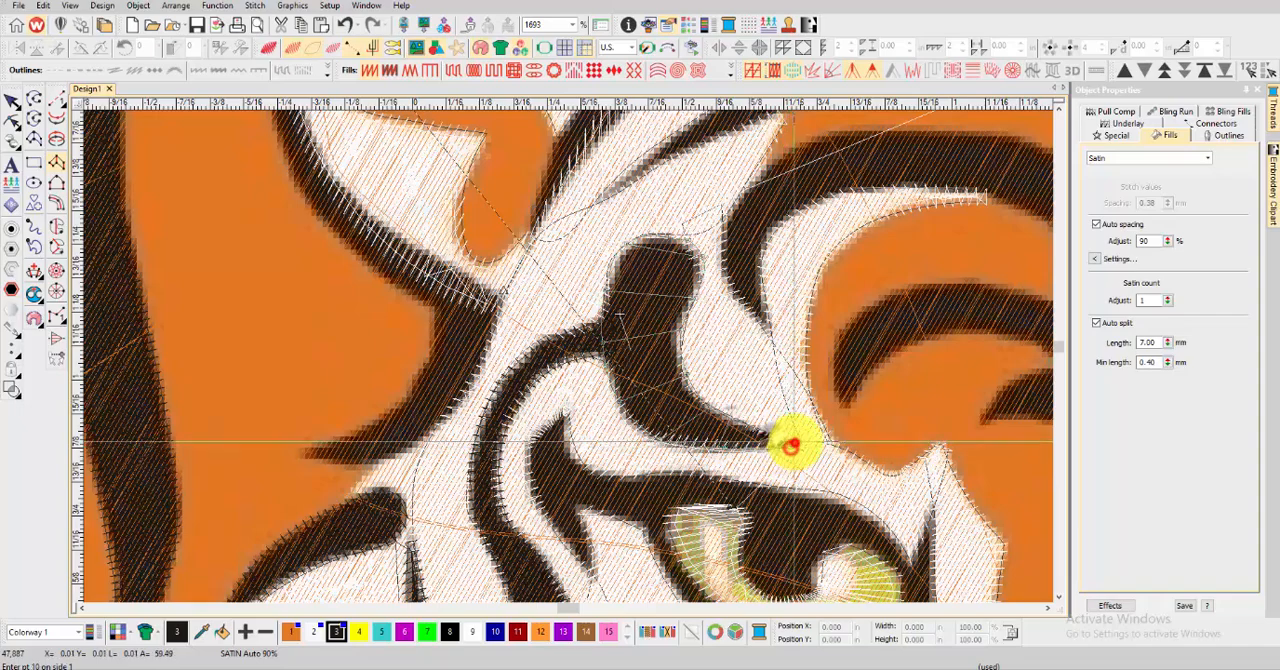
Cover the short curved stripe at the left-hand eye's outer corner with a satin column running from its lower to its upper tip
scroll(757, 443, down, 3)
scroll(534, 408, up, 3)
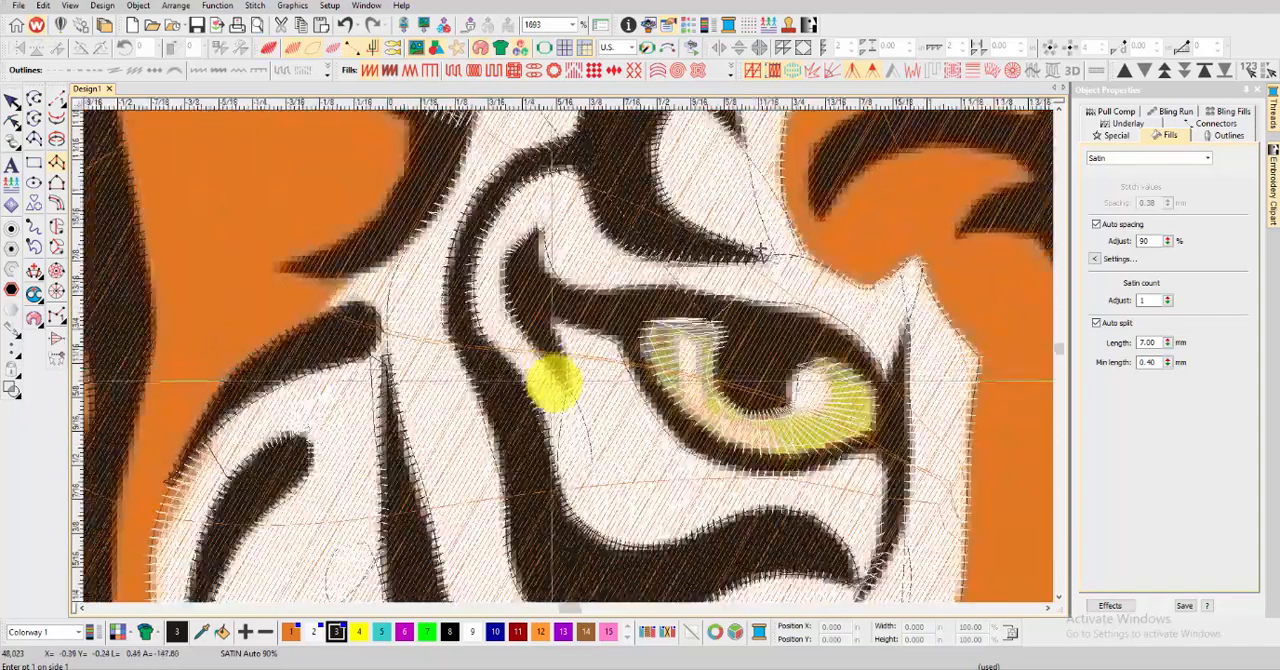
click(563, 383)
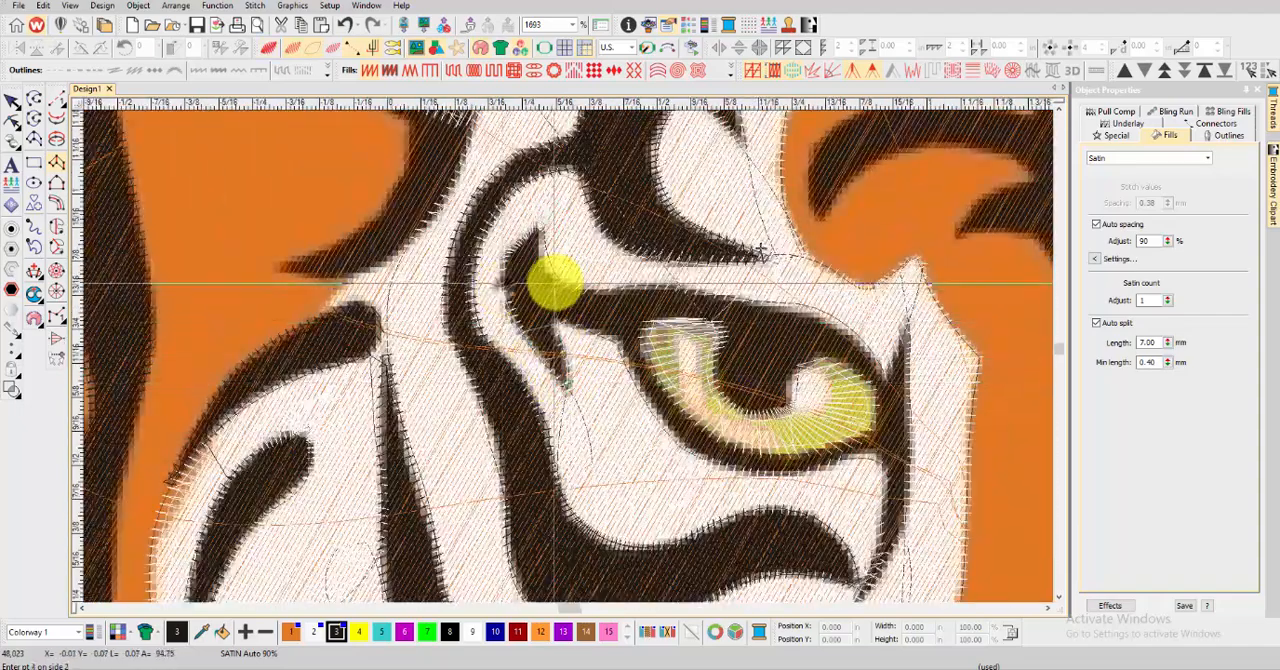
click(554, 283)
click(537, 226)
click(543, 229)
key(Return)
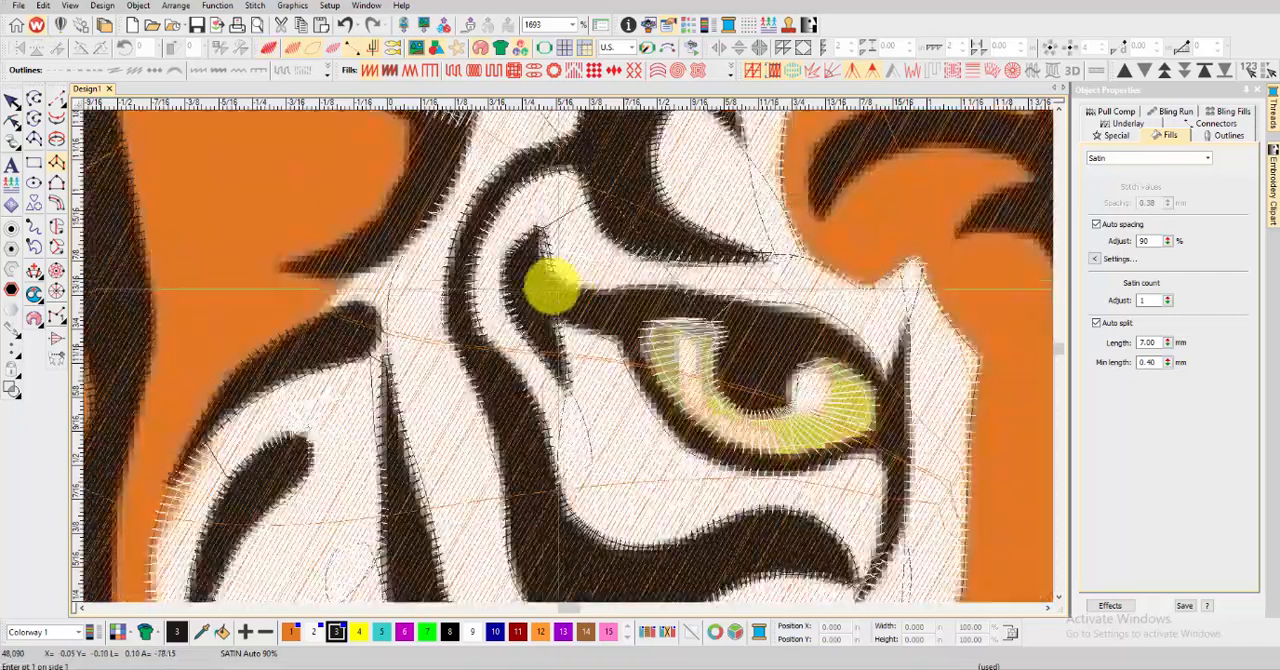
Lay a satin column along the left-hand eye's upper lid, from the outer-corner stripe inward to above the pupil
click(548, 238)
click(546, 277)
click(561, 320)
click(598, 324)
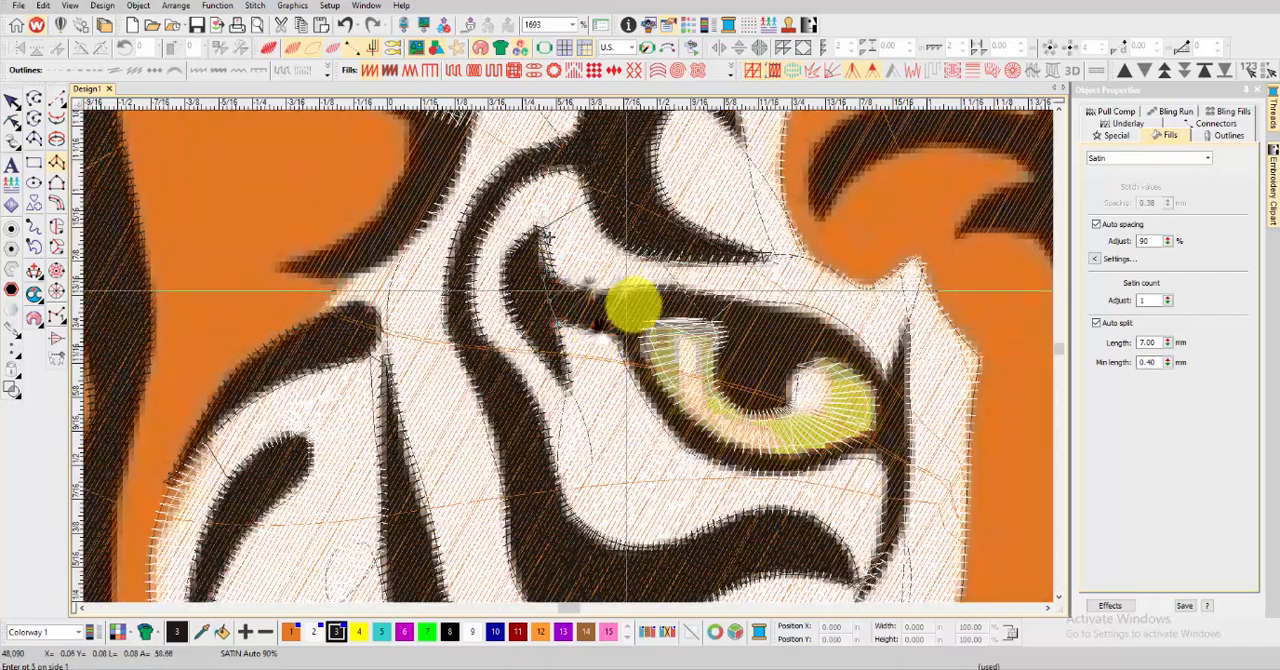
click(647, 331)
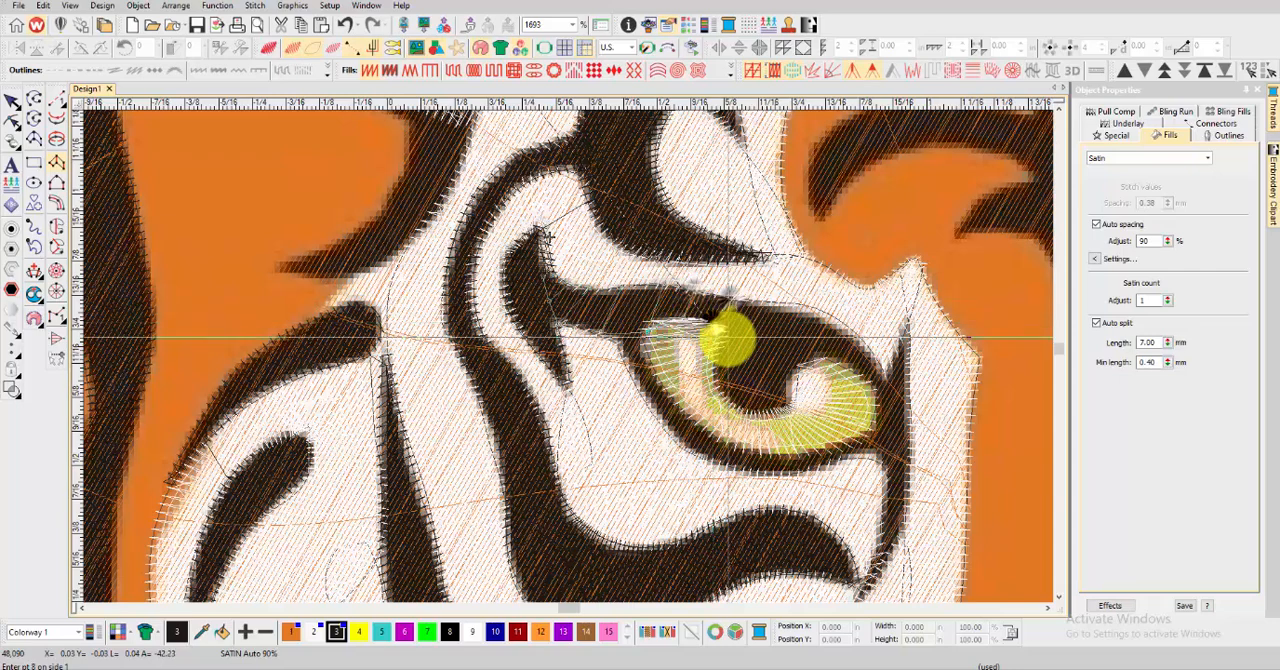
click(728, 340)
click(763, 304)
click(727, 350)
click(766, 329)
key(Return)
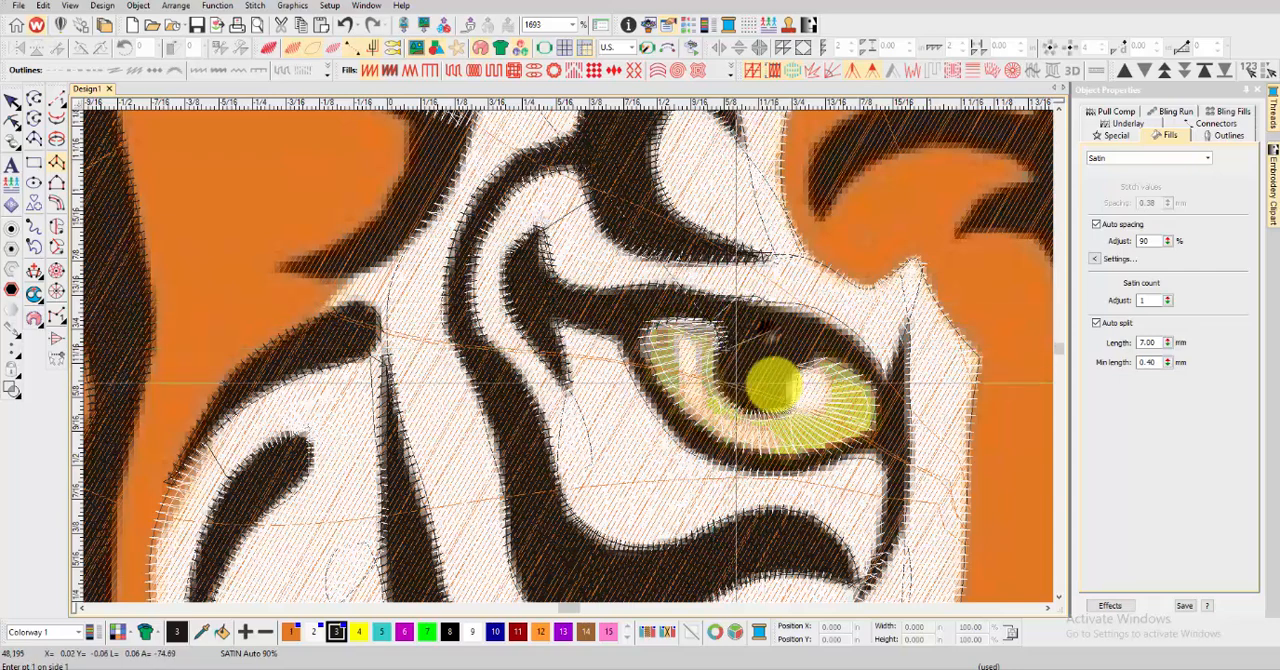
Cover the left-hand eye's pupil and the inner part of its upper lid with a satin column
scroll(803, 384, up, 1)
click(543, 384)
click(482, 387)
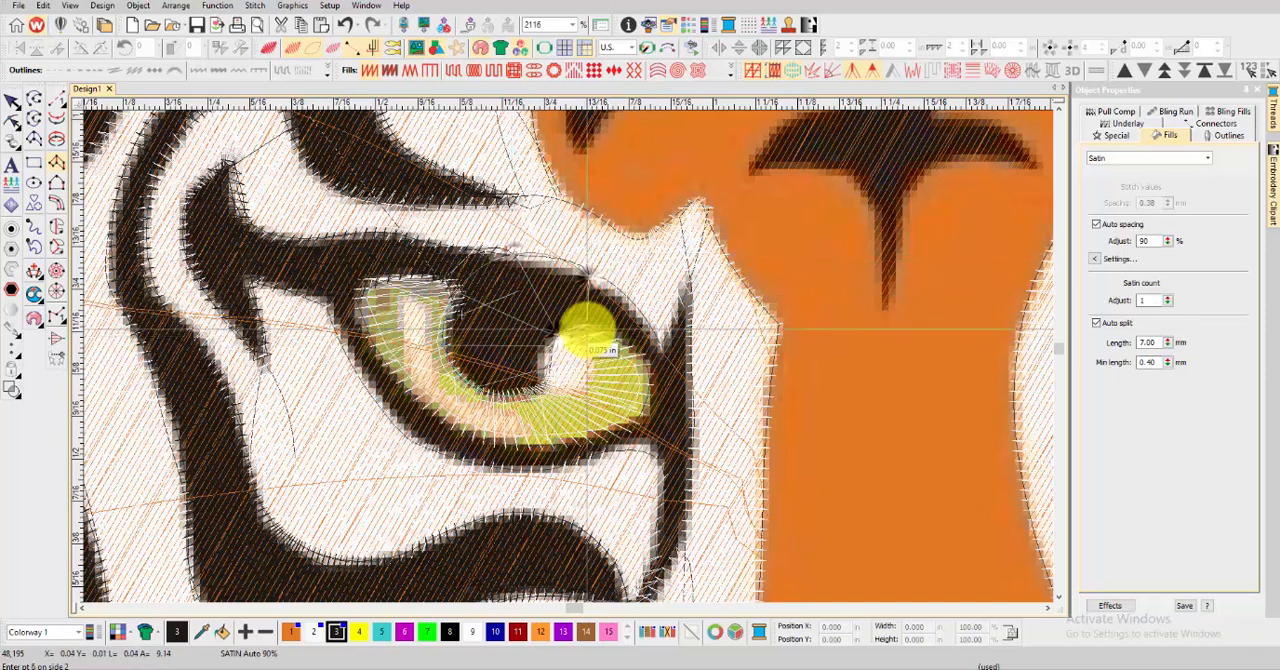
key(Return)
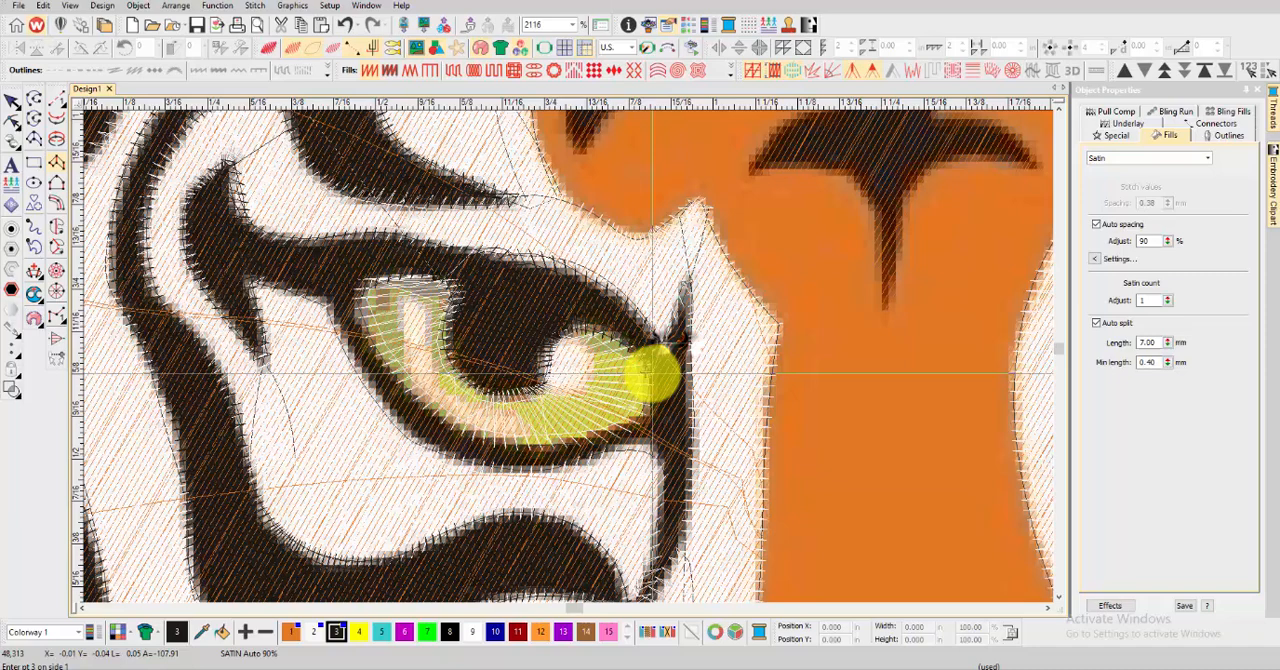
Digitize a satin column from the left-hand eye's inner corner down beside the nose bridge to the tip of the thick under-eye stripe
click(653, 374)
click(688, 377)
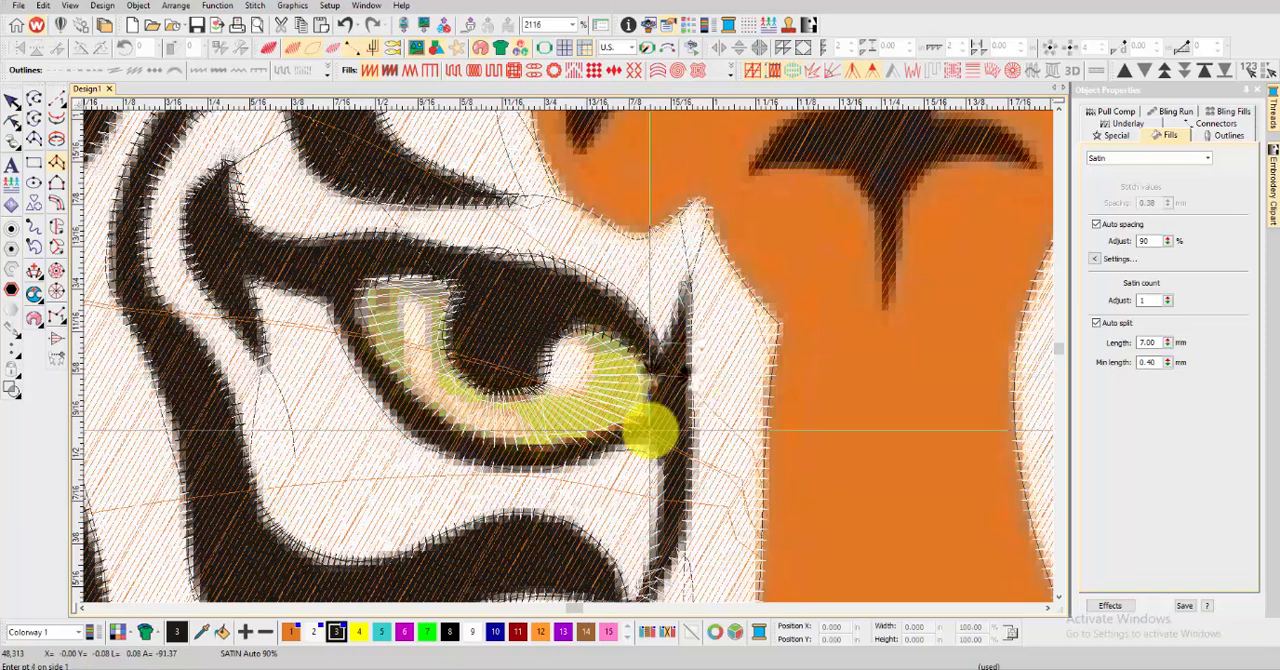
click(652, 429)
click(694, 426)
click(662, 479)
click(690, 483)
scroll(654, 498, down, 1)
click(564, 382)
click(601, 394)
click(557, 429)
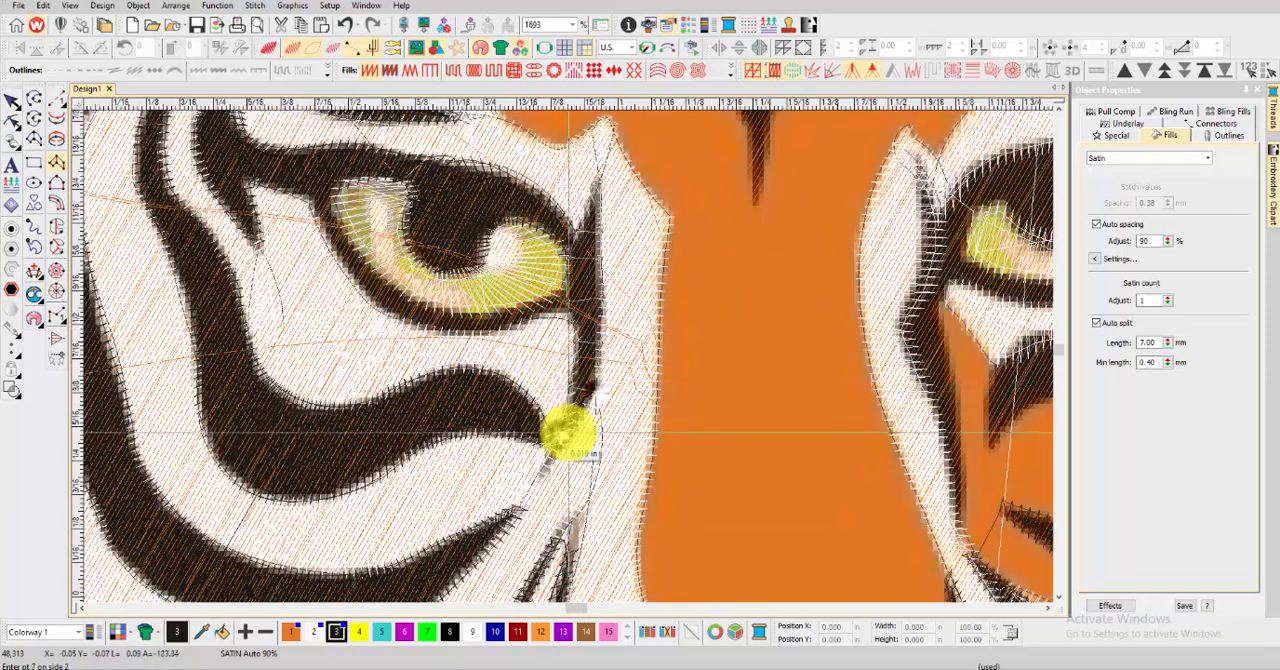
click(574, 435)
key(Return)
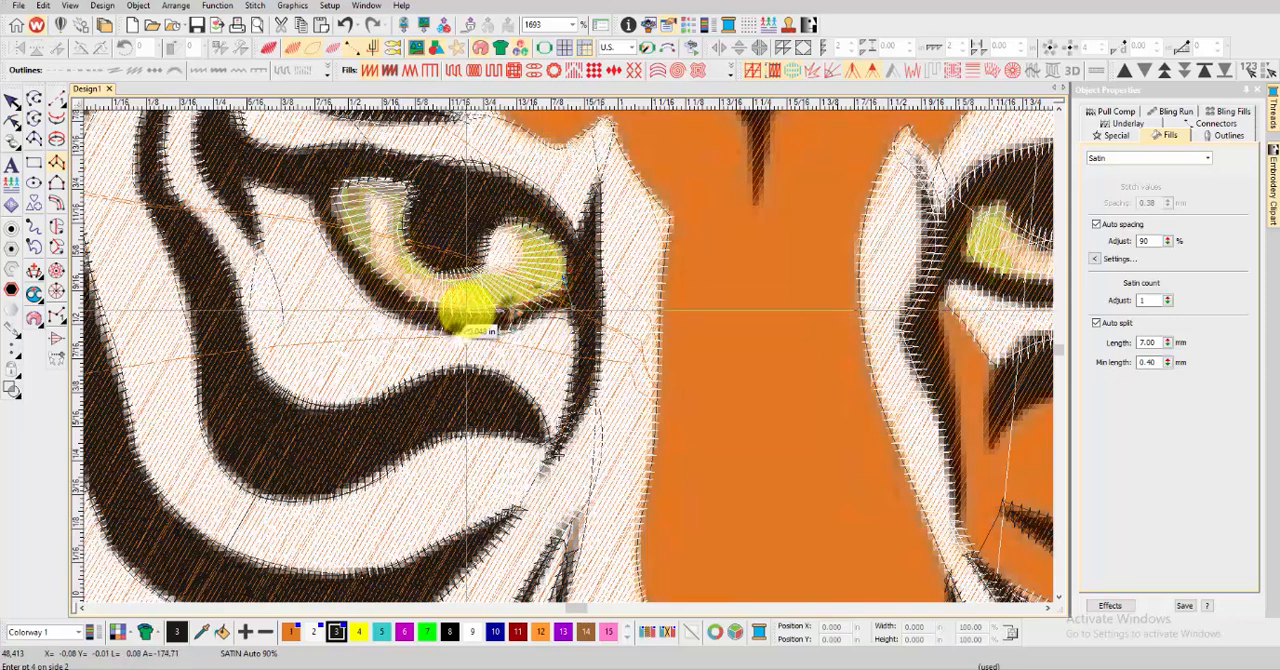
Outline the left-hand eye's lower lid with a satin column from the inner corner to the outer corner
click(396, 316)
click(379, 274)
click(354, 291)
scroll(314, 238, up, 2)
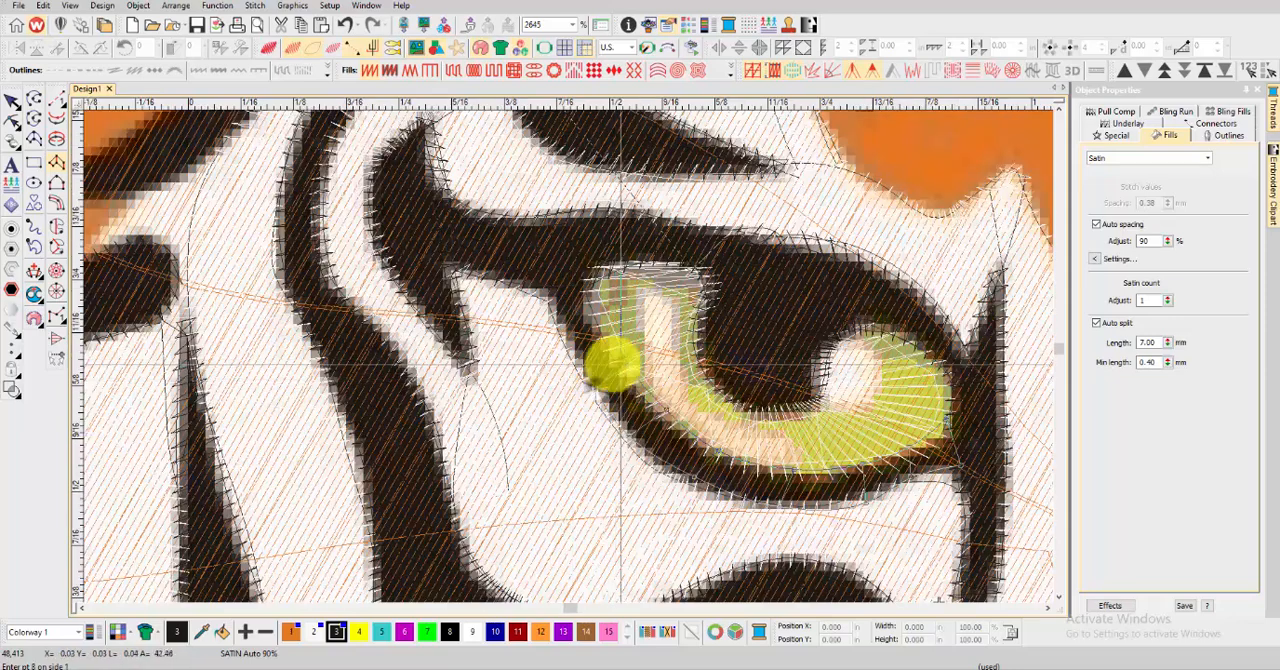
key(Return)
Start a satin column over the thick stripe under the right-hand eye, from its inner tip outward and up the outer side
scroll(570, 258, down, 10)
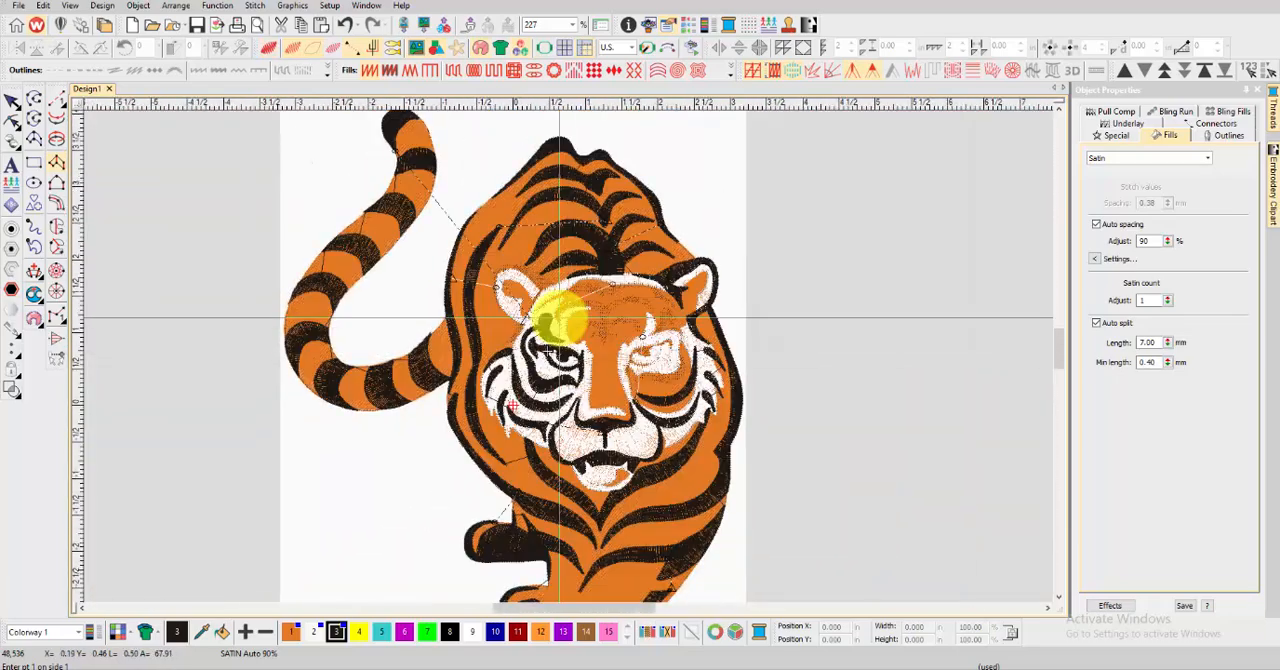
scroll(645, 376, up, 4)
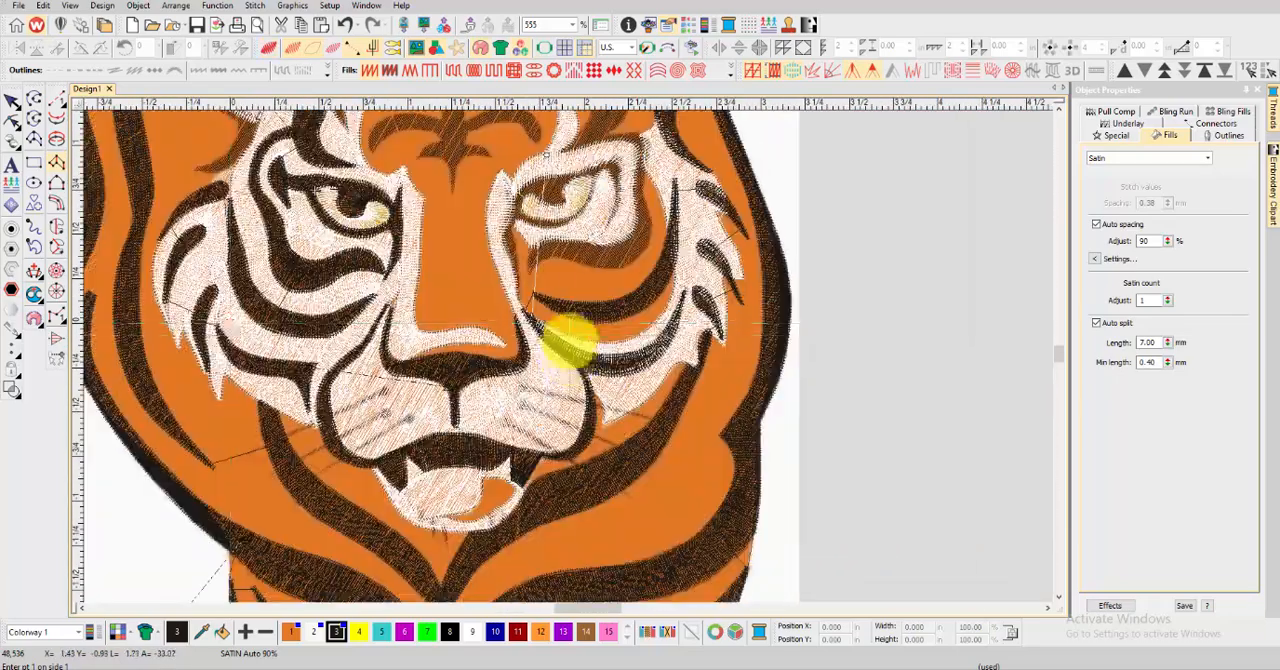
scroll(548, 236, up, 4)
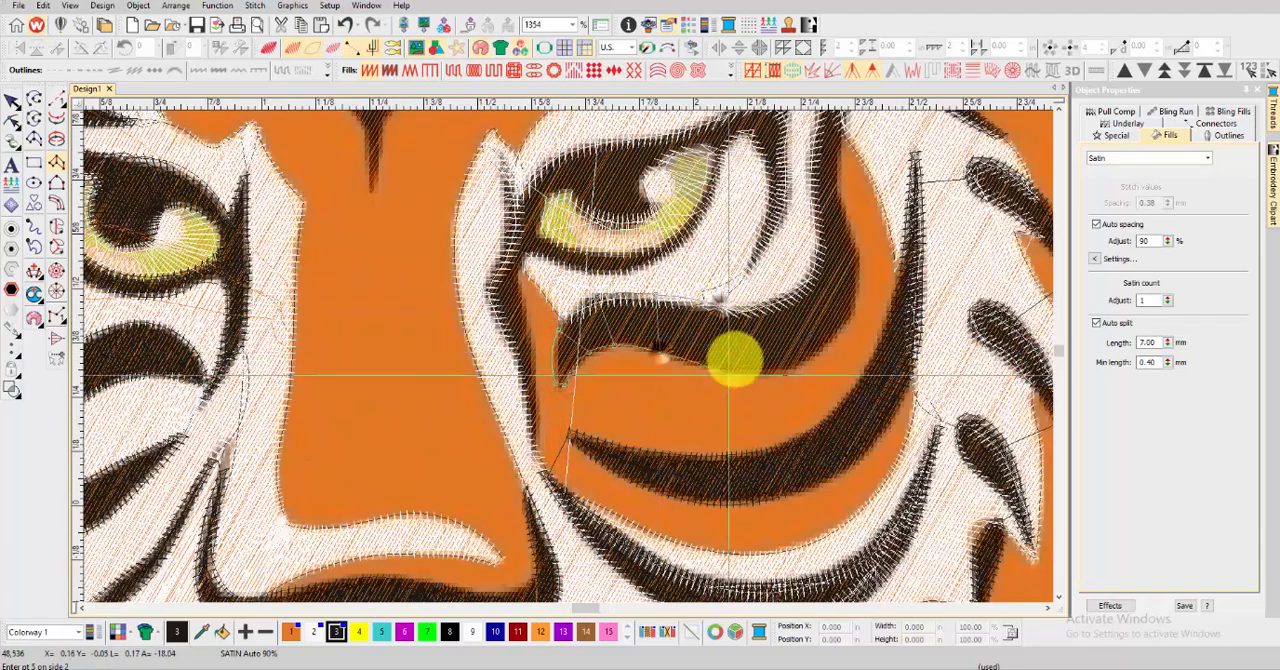
scroll(795, 370, up, 1)
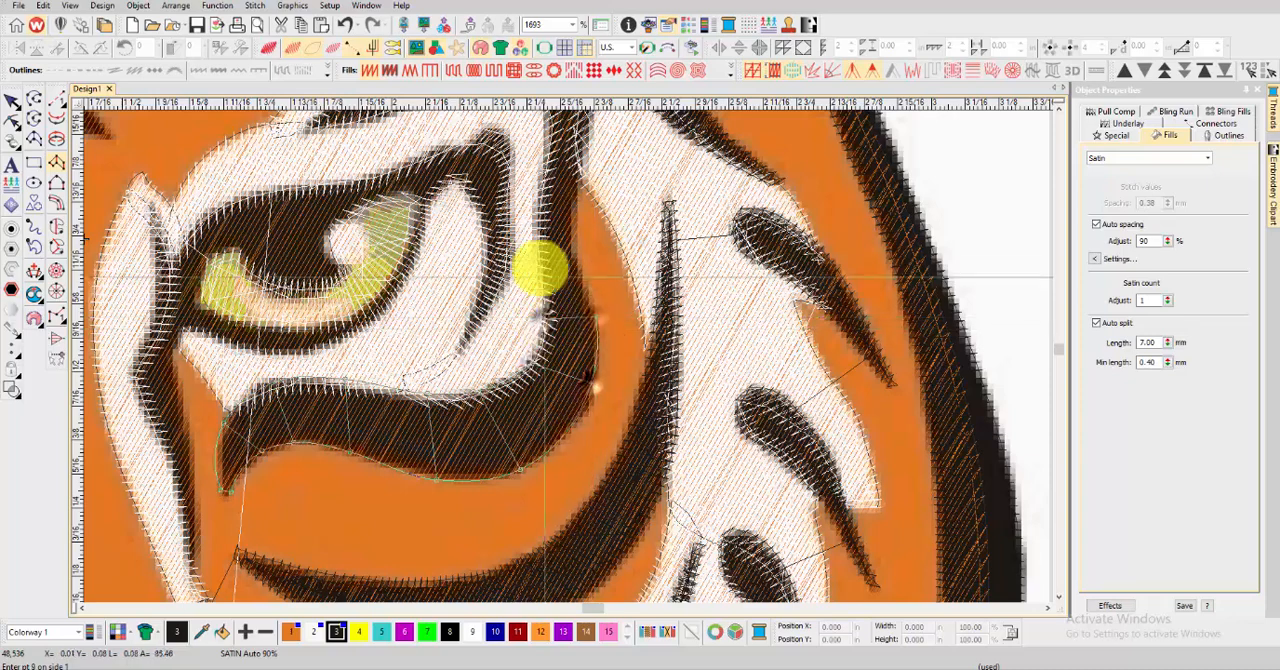
click(573, 260)
Finish that column across the stripe above the right-hand eye, and cover the thick brow spot over it with satin
scroll(570, 300, down, 1)
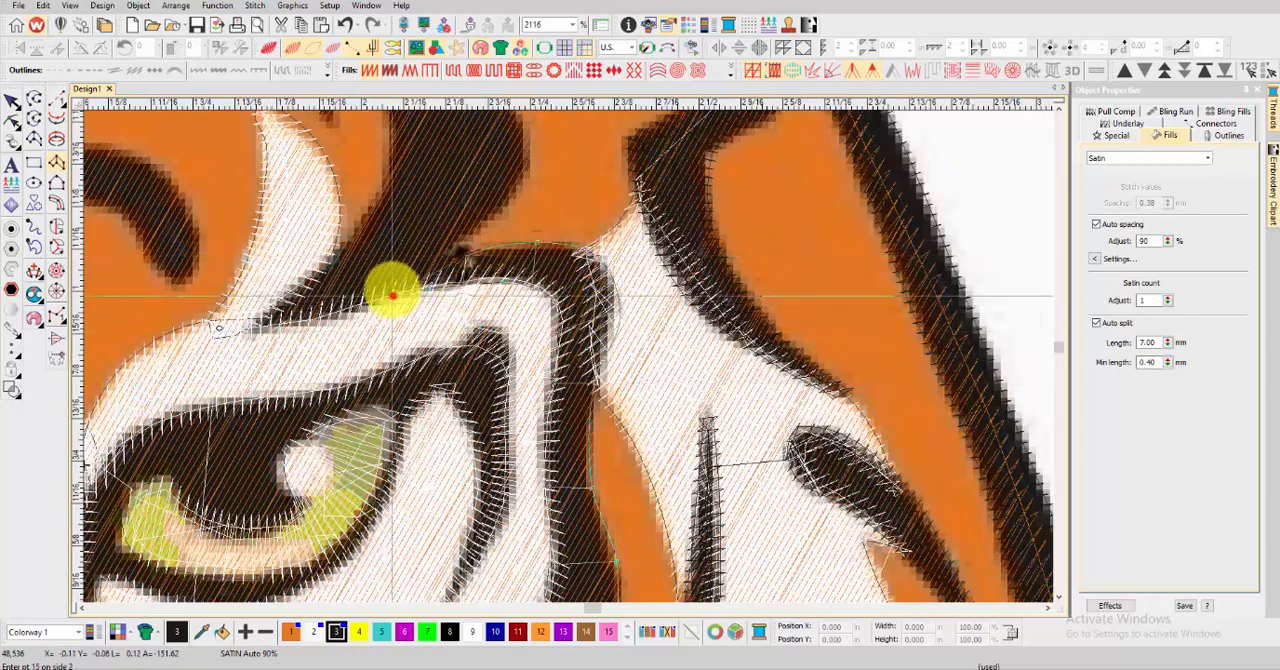
scroll(397, 262, down, 1)
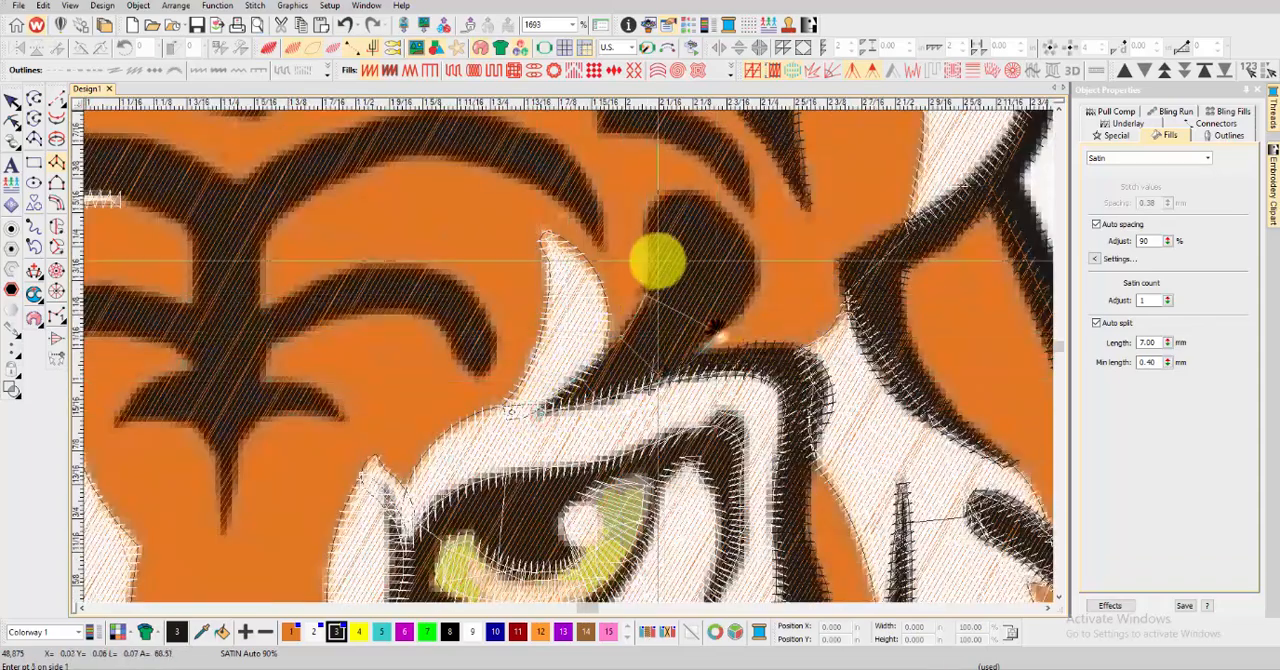
click(757, 261)
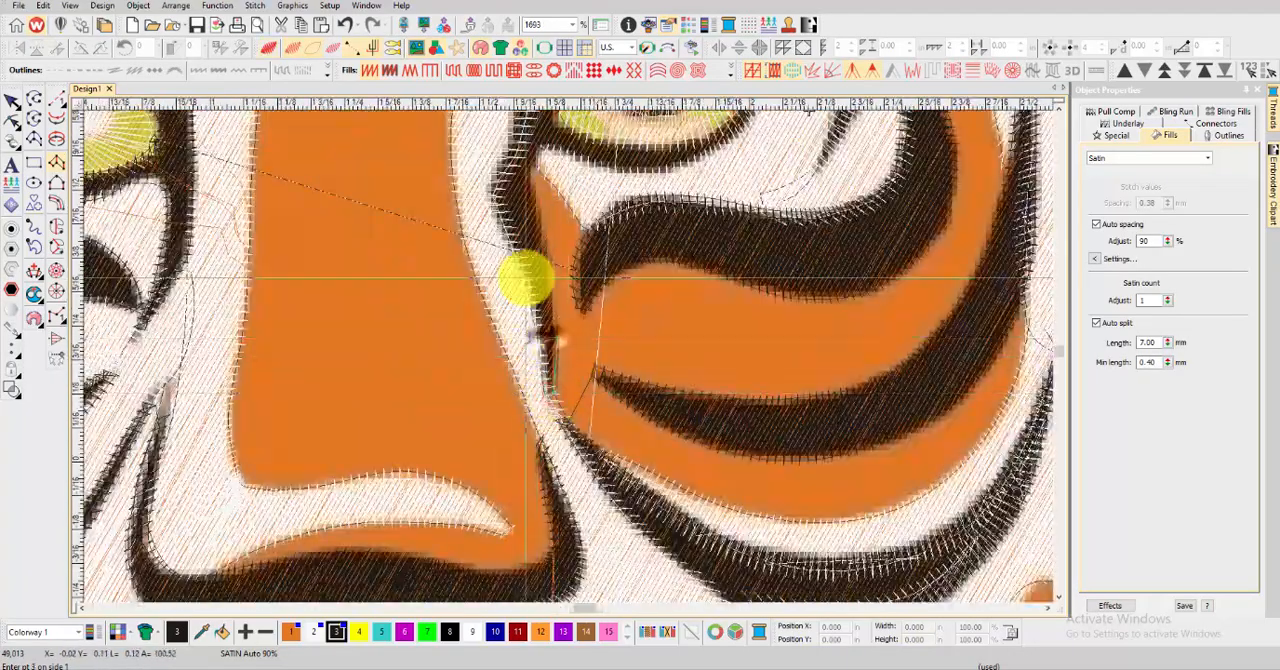
Digitize a satin column over the dark stripe along the nose bridge, past the right-hand eye's inner corner to its pointed upper tip
click(507, 232)
scroll(522, 197, up, 3)
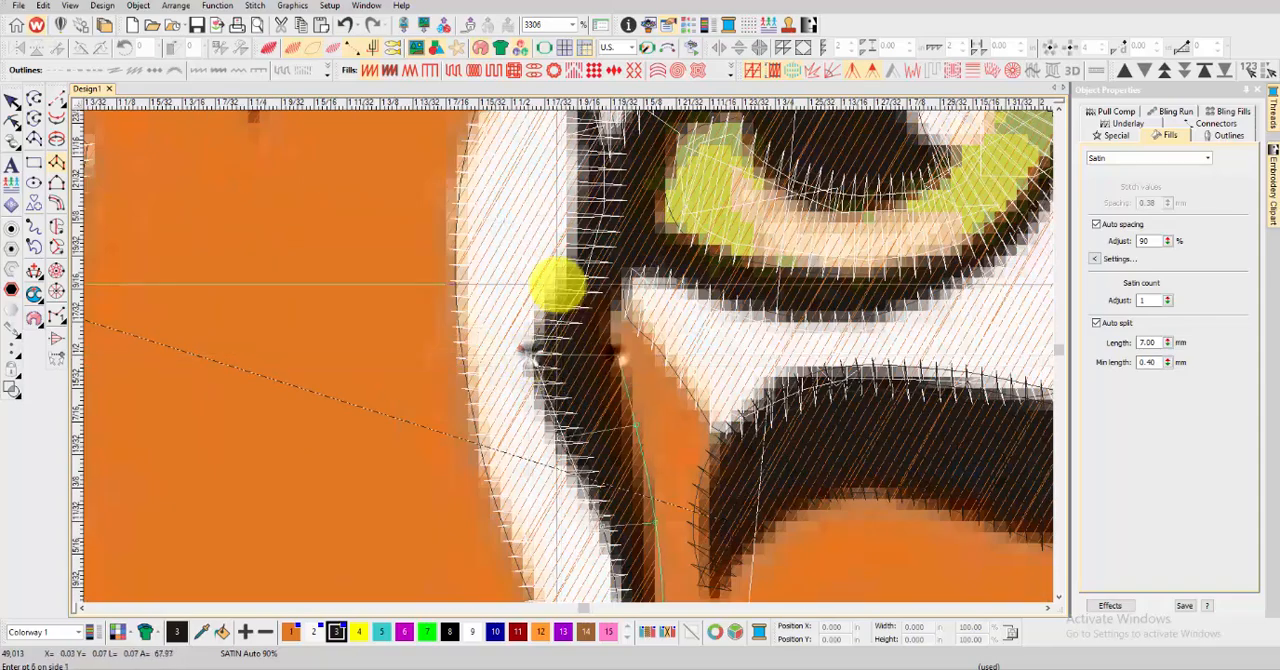
click(557, 285)
click(619, 299)
scroll(587, 185, down, 3)
scroll(568, 355, up, 3)
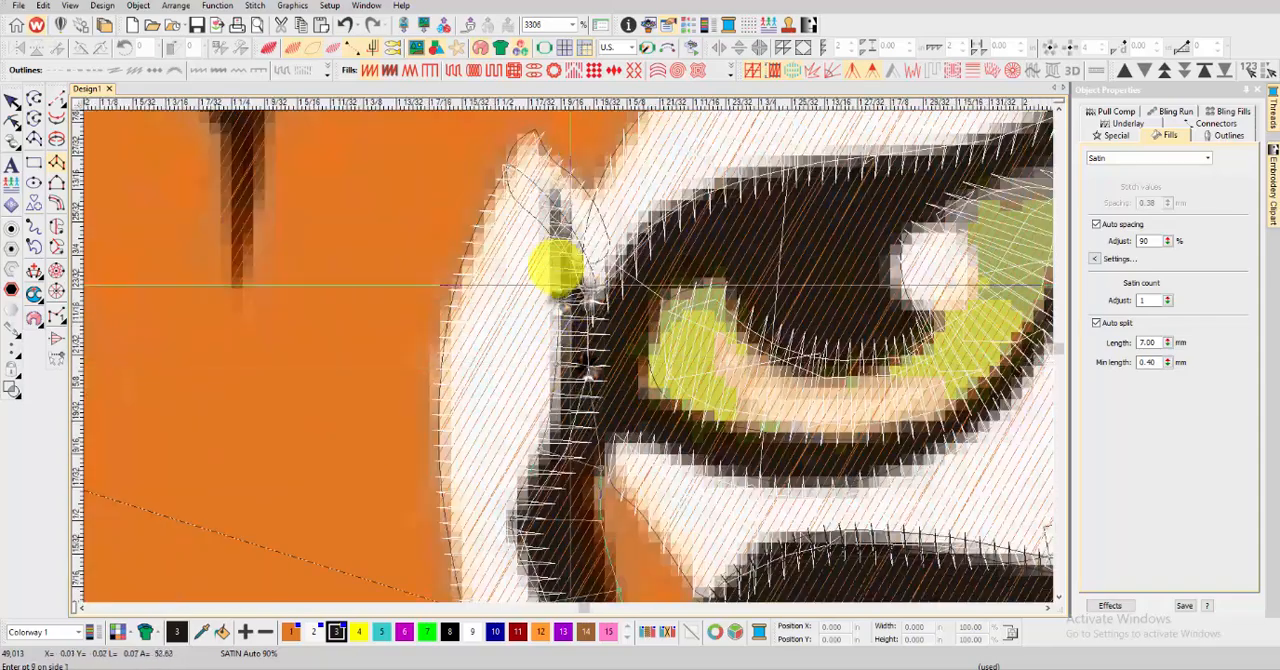
key(Return)
key(t)
key(t)
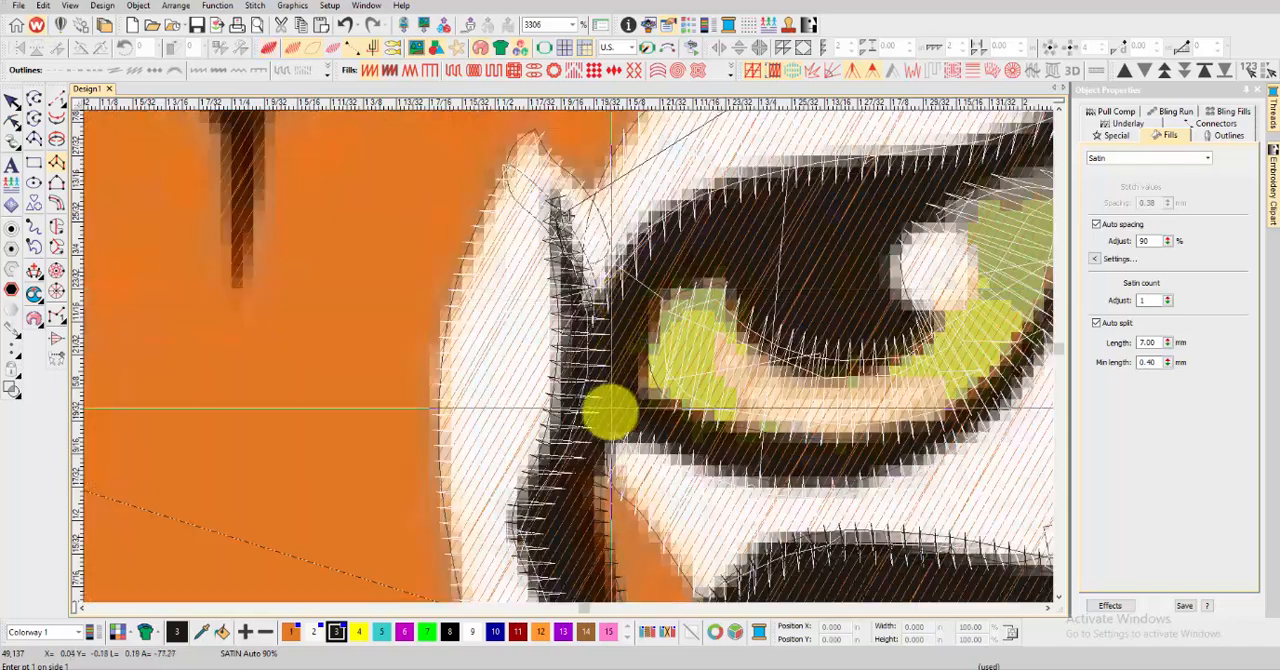
Cover the right-hand eye's pupil with a satin column, running from beside the white highlight toward the nose side
scroll(604, 400, down, 2)
scroll(680, 358, up, 2)
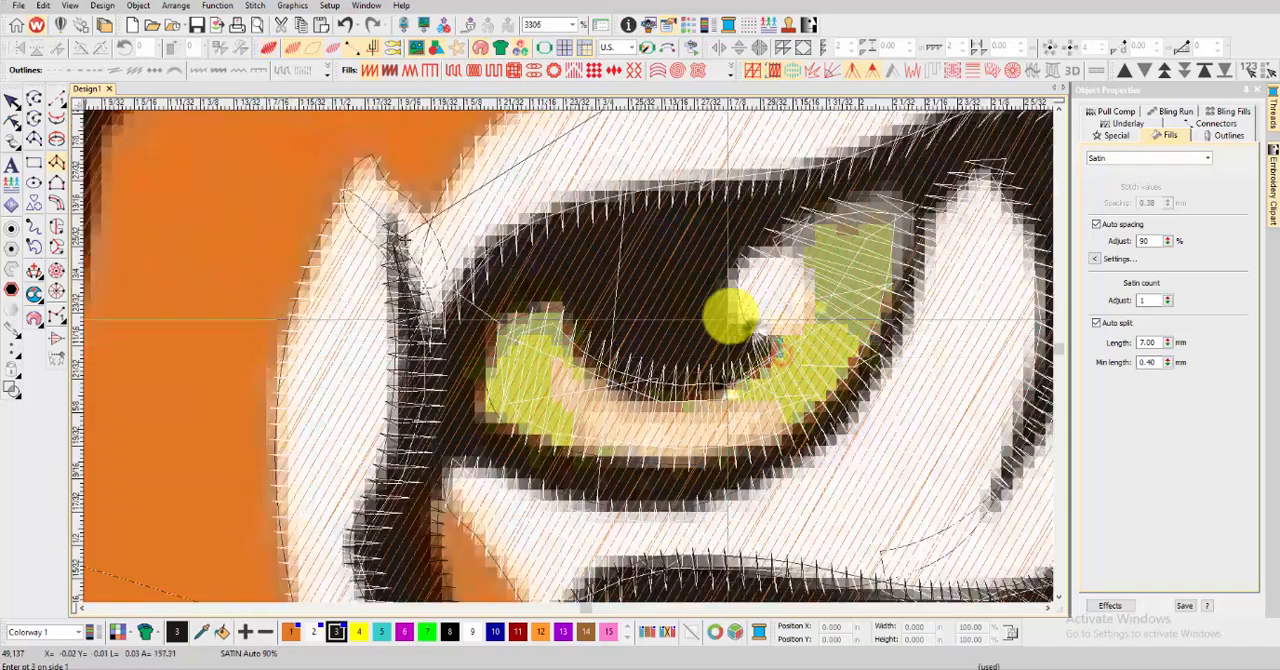
click(658, 395)
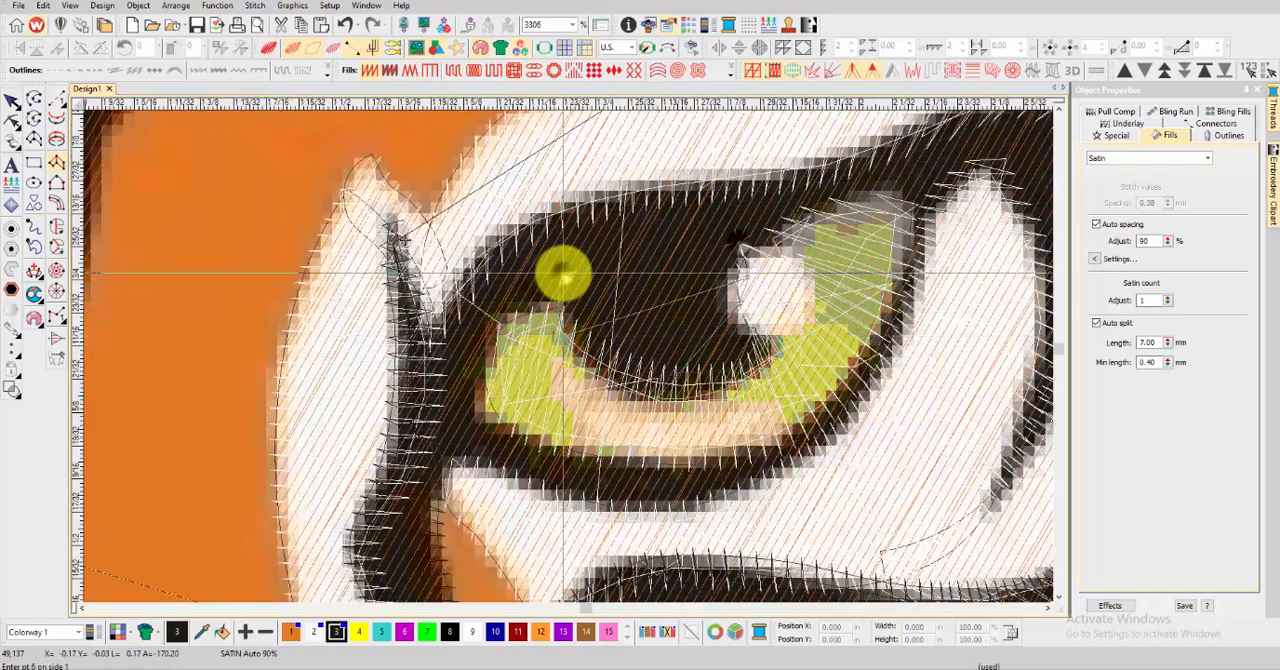
key(Return)
key(t)
key(t)
Start a satin column at the right-hand eye's inner corner and carry it along the upper lid toward the outer corner
click(451, 458)
click(506, 421)
click(431, 392)
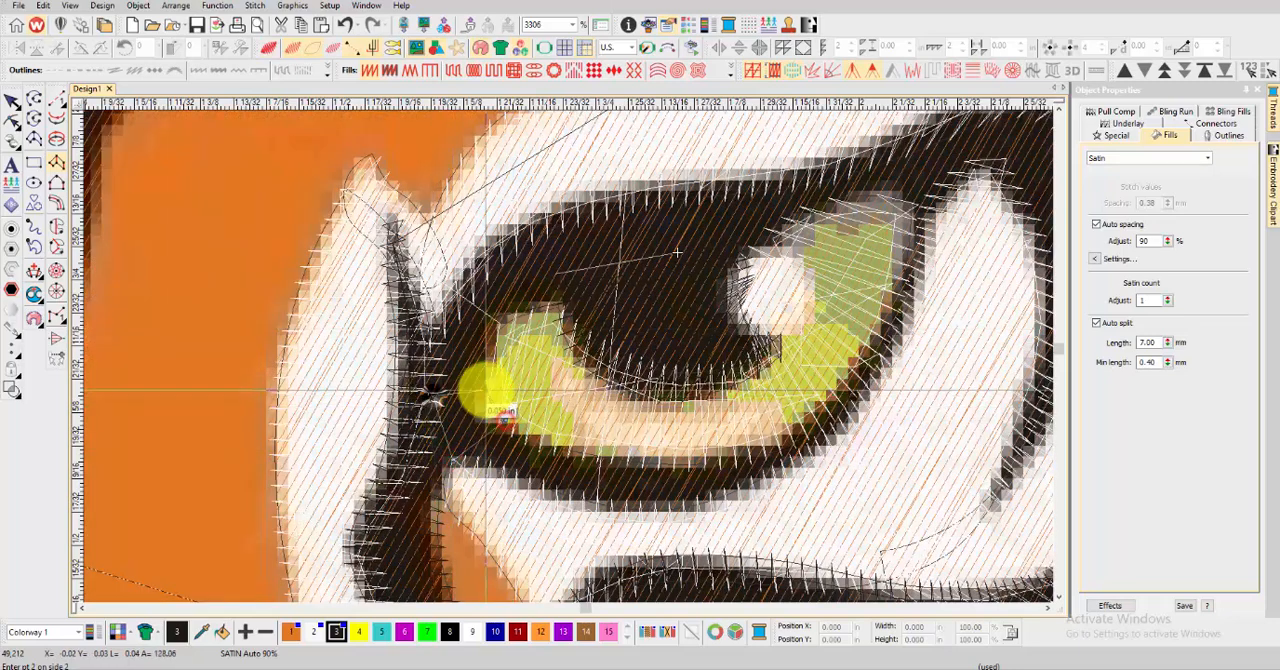
click(503, 328)
click(629, 189)
click(726, 189)
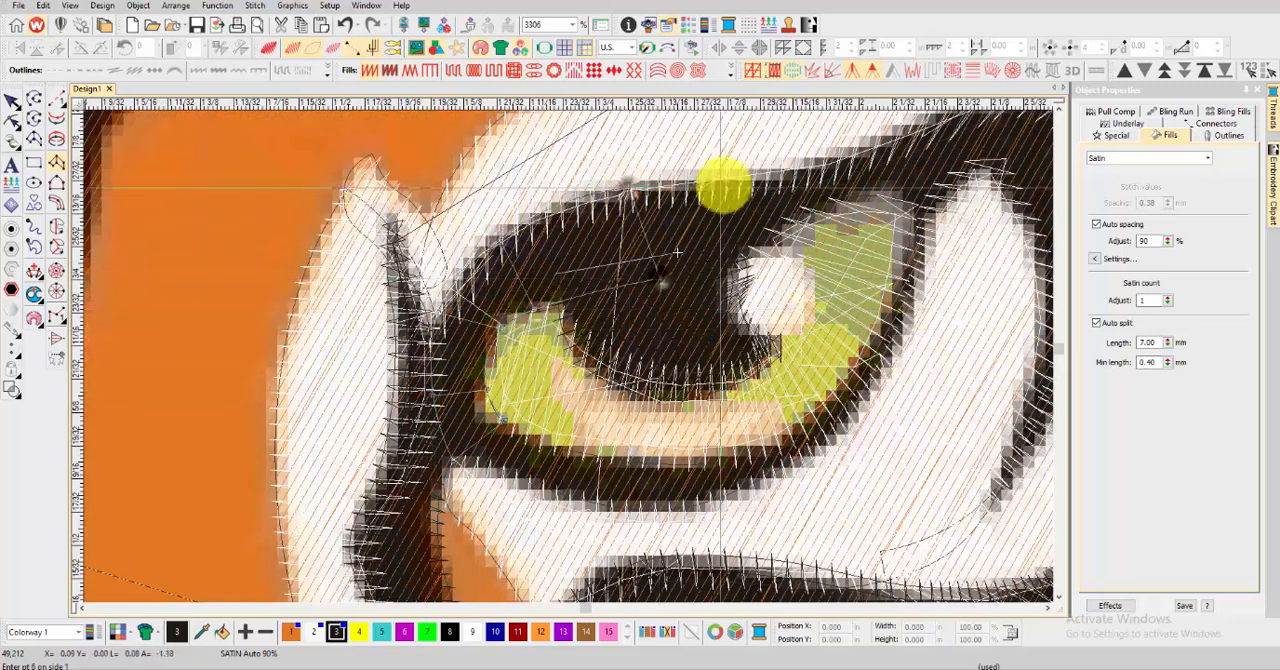
click(777, 230)
scroll(777, 230, down, 2)
click(600, 330)
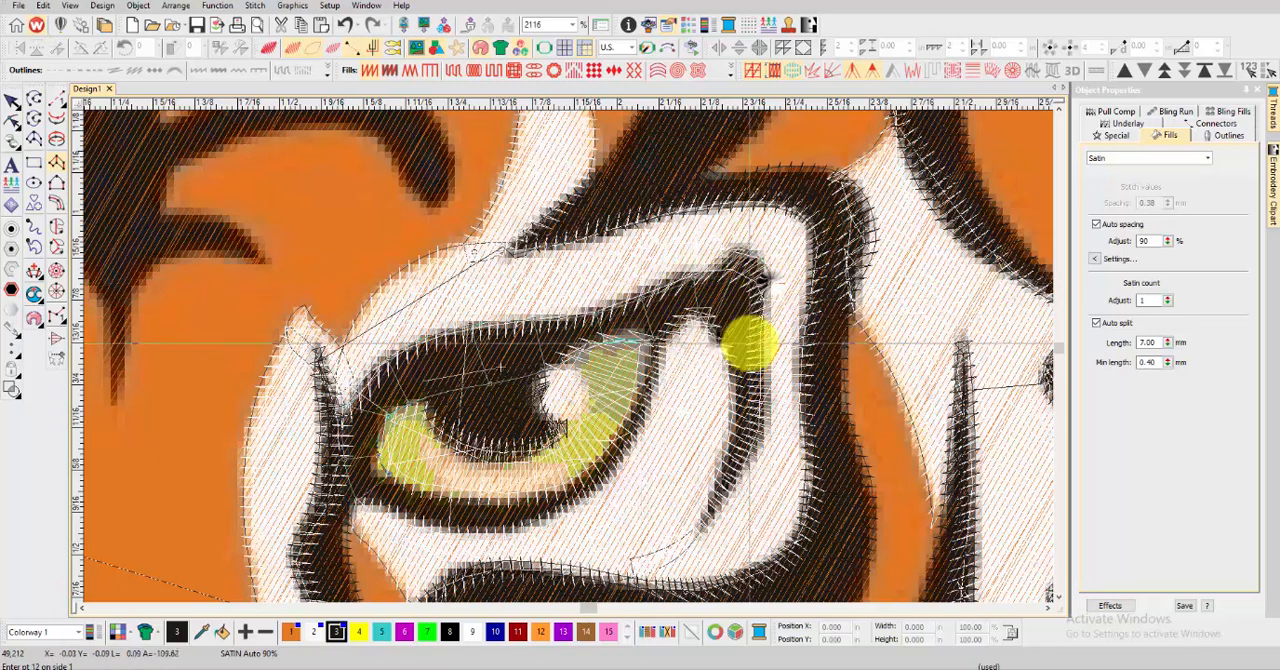
Continue the upper-lid column down the curved stripe outside the right-hand eye to its lower tip and generate the stitches
click(768, 373)
click(737, 402)
click(763, 427)
click(730, 450)
click(744, 470)
click(713, 498)
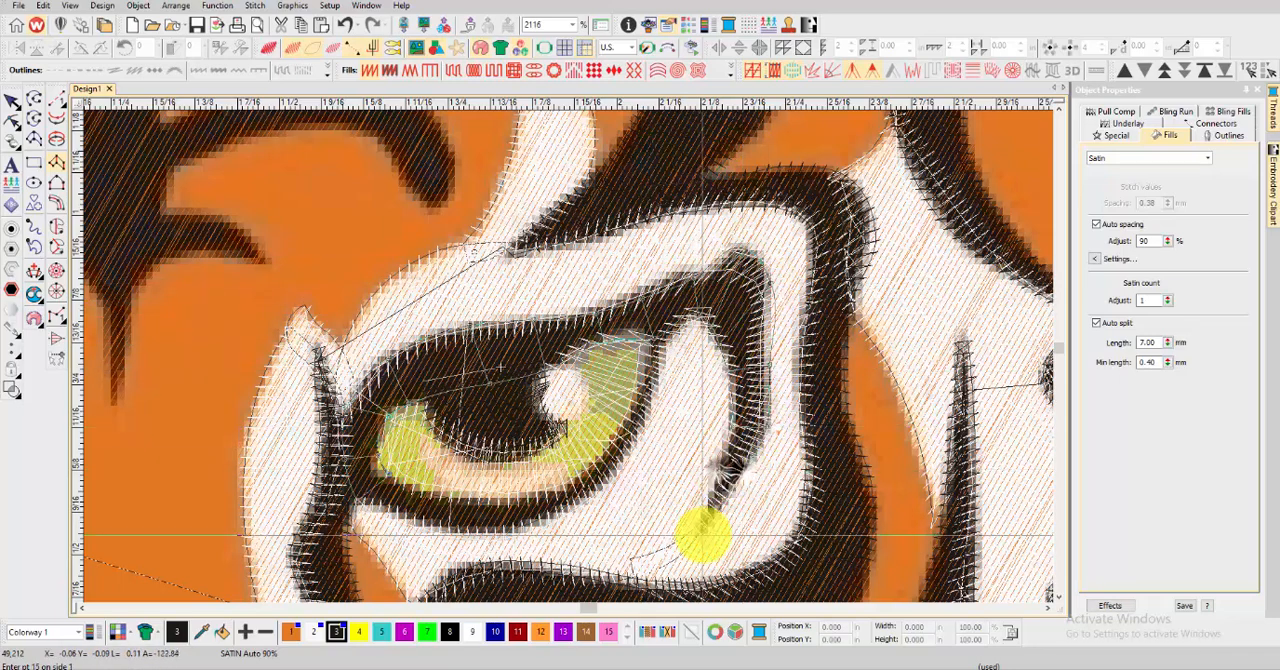
click(706, 525)
key(Return)
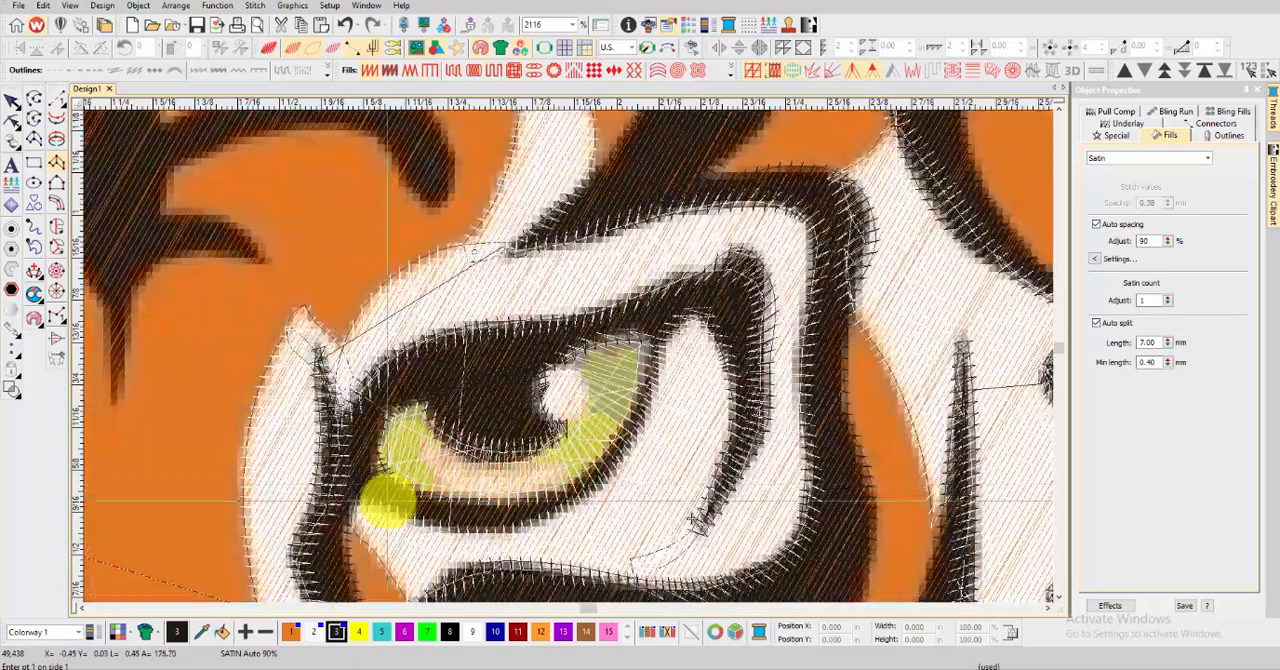
Outline the right-hand eye's lower lid with a satin column from the inner corner up to the outer end of the iris
click(358, 458)
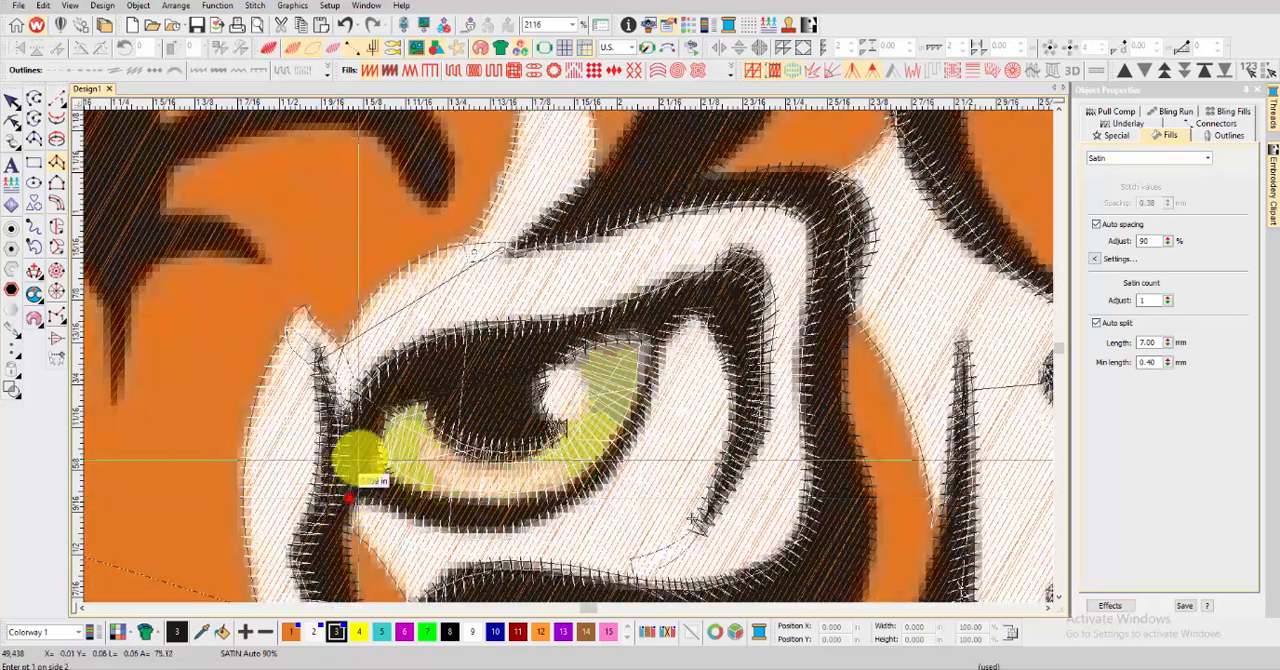
click(377, 505)
click(440, 493)
click(434, 528)
click(499, 496)
click(495, 531)
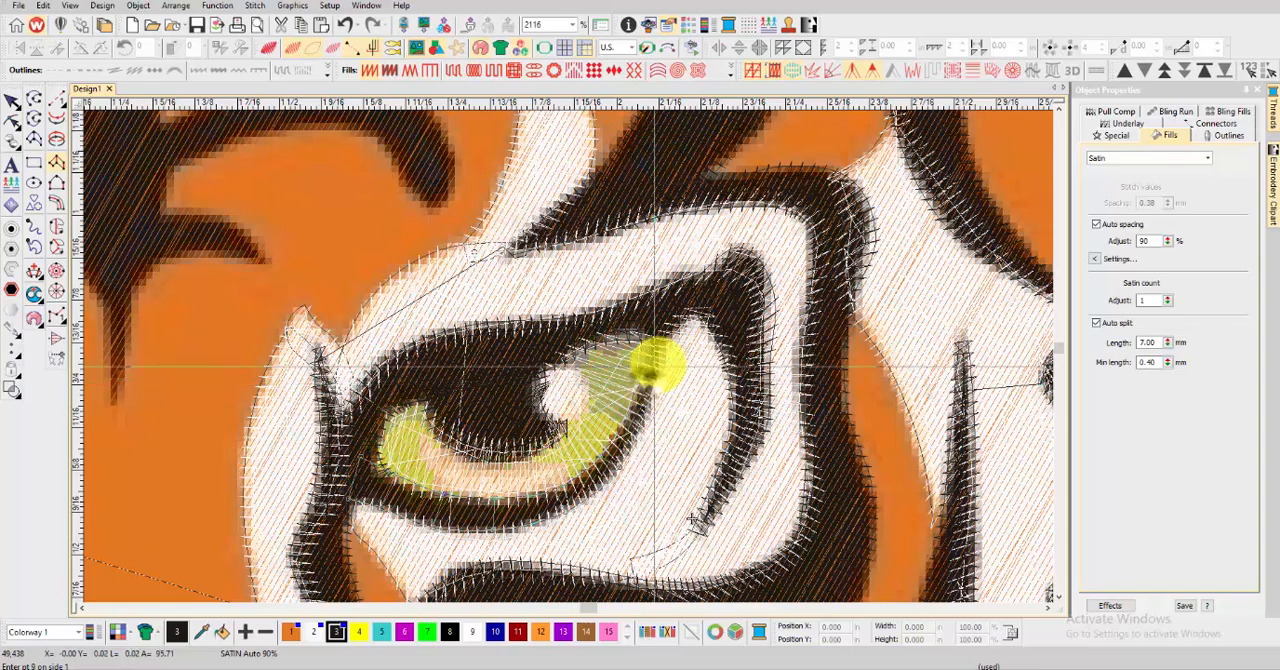
click(649, 337)
key(Return)
key(t)
scroll(649, 337, down, 2)
scroll(567, 354, down, 3)
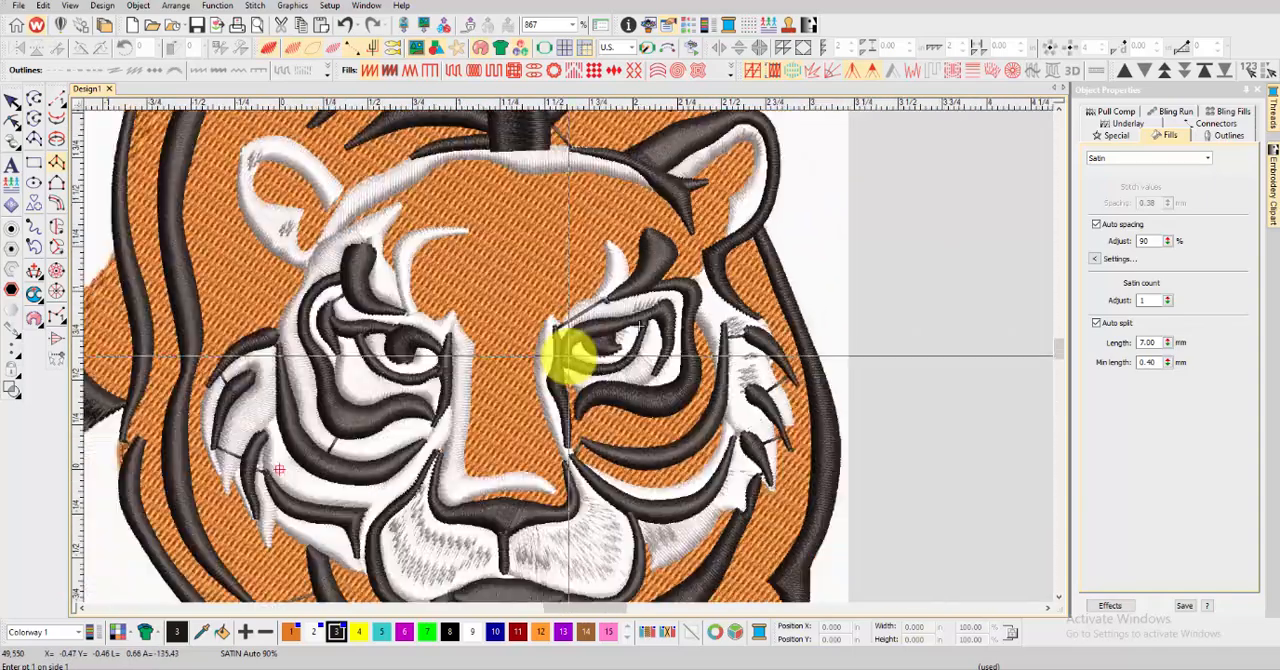
scroll(572, 350, up, 3)
scroll(572, 350, up, 6)
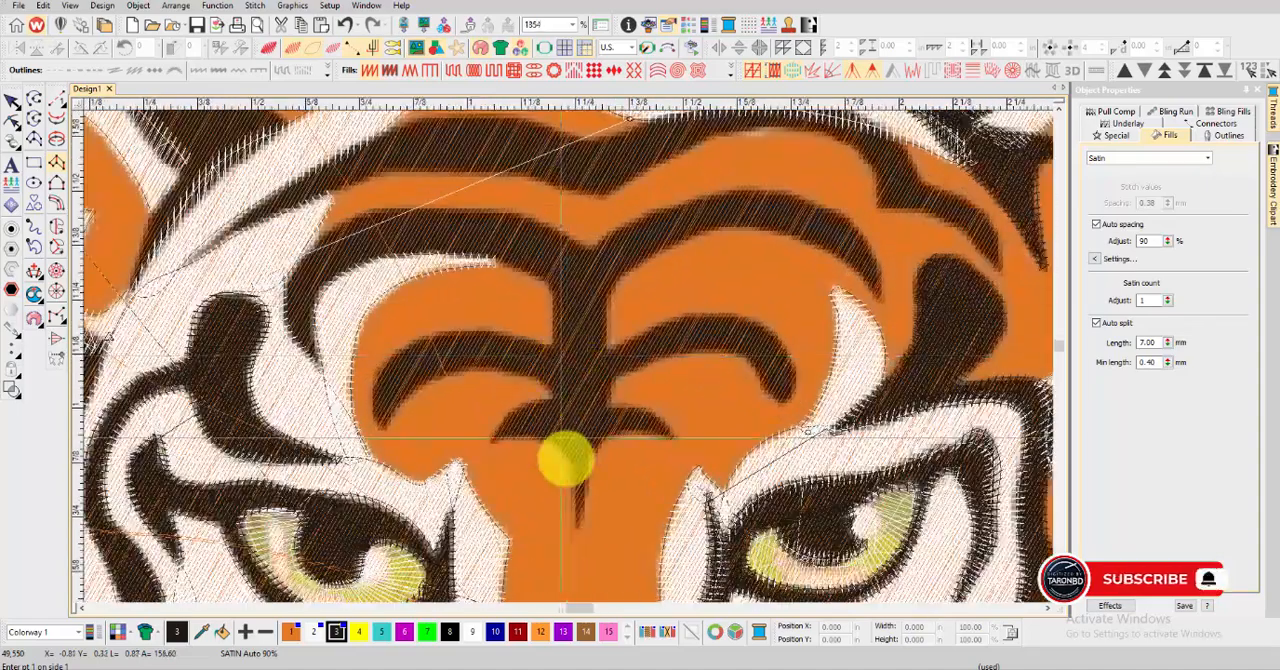
Cover the small three-pronged mark above the nose with black satin columns along its two side arms and downward point
click(673, 438)
click(677, 435)
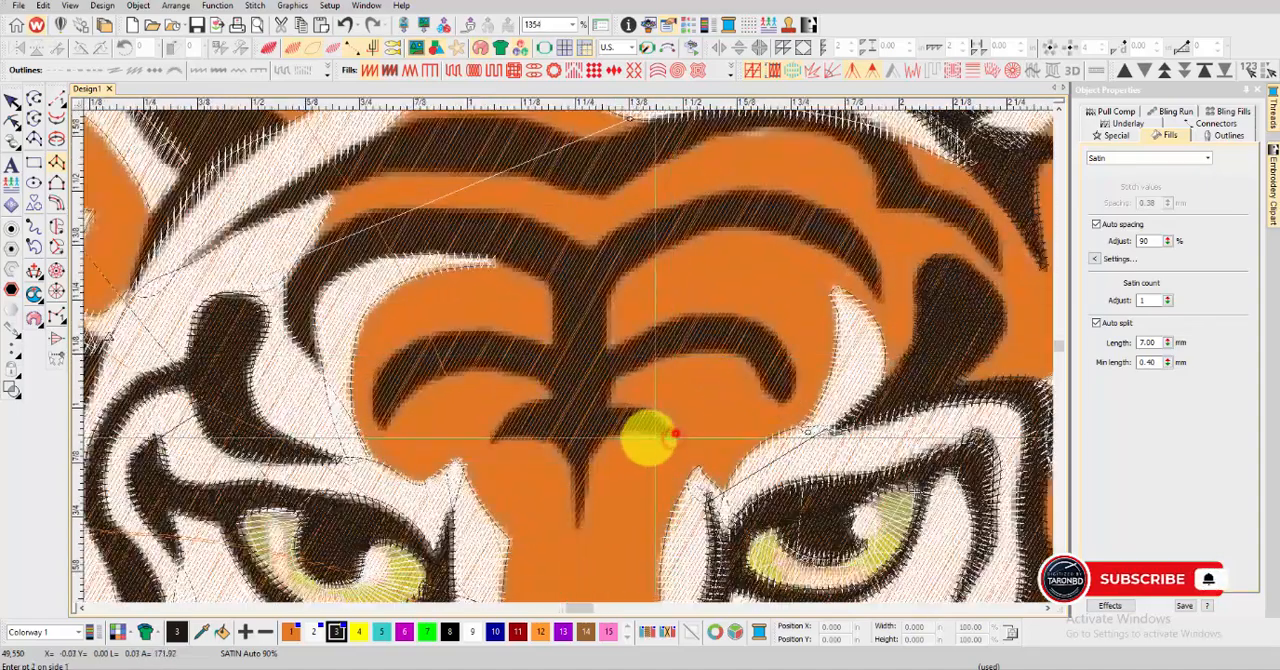
key(Return)
click(576, 521)
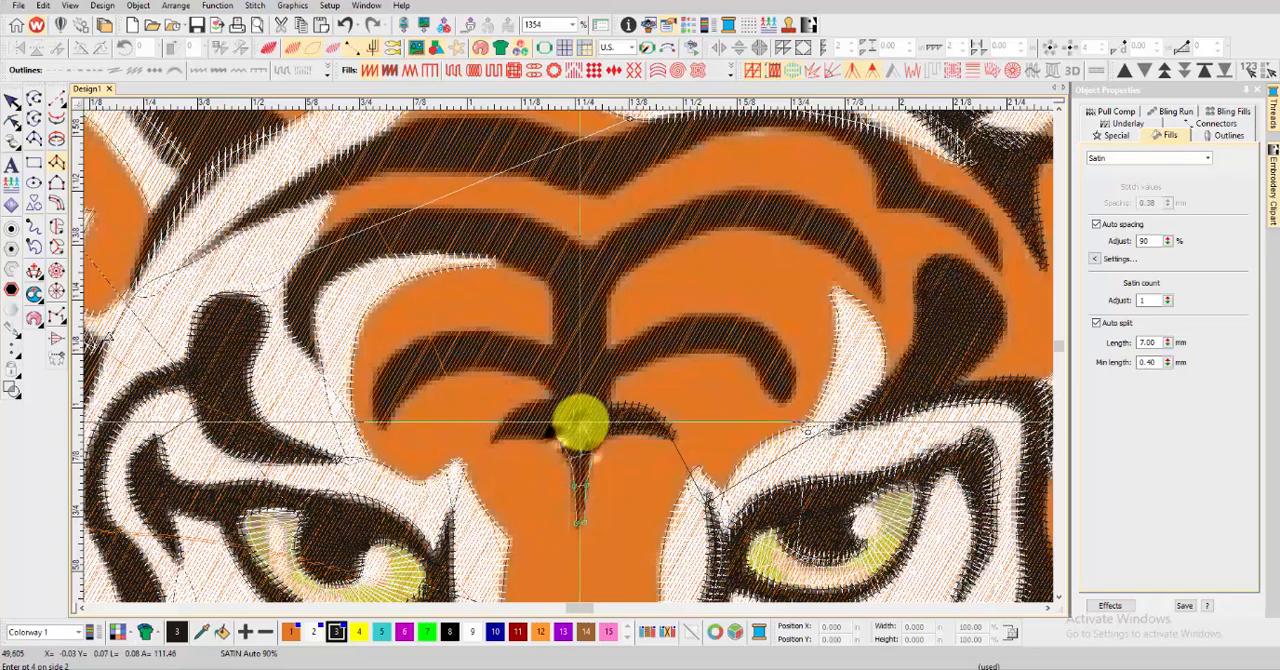
click(546, 404)
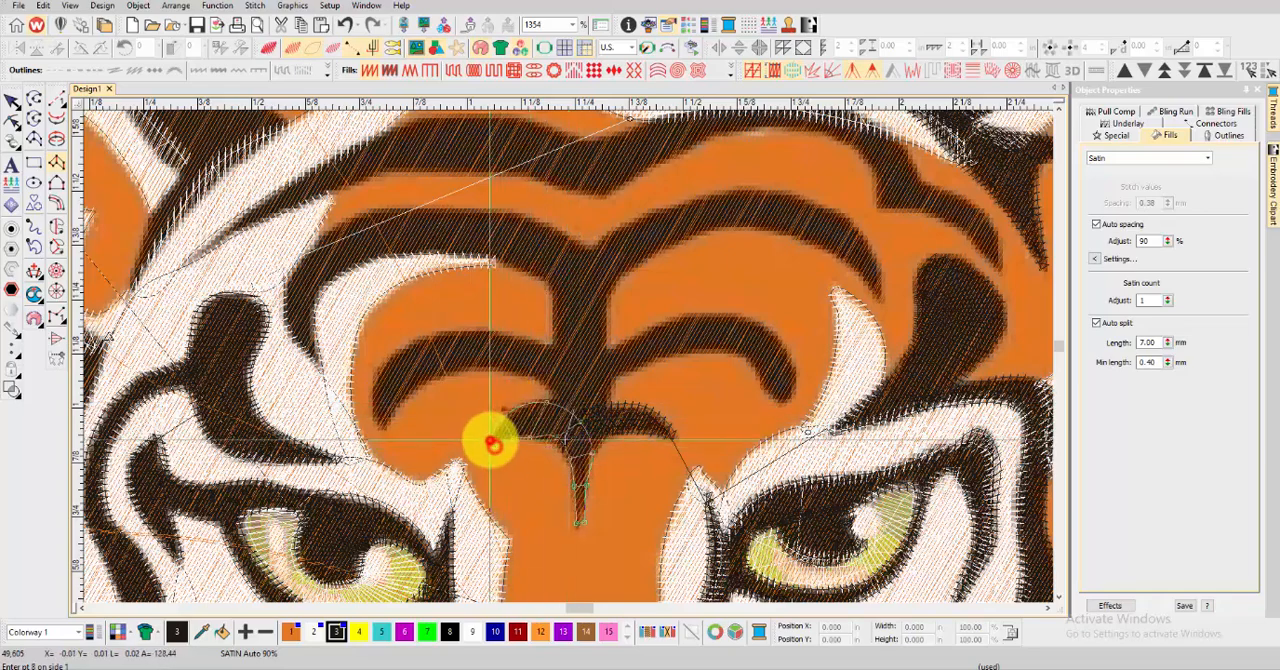
key(Return)
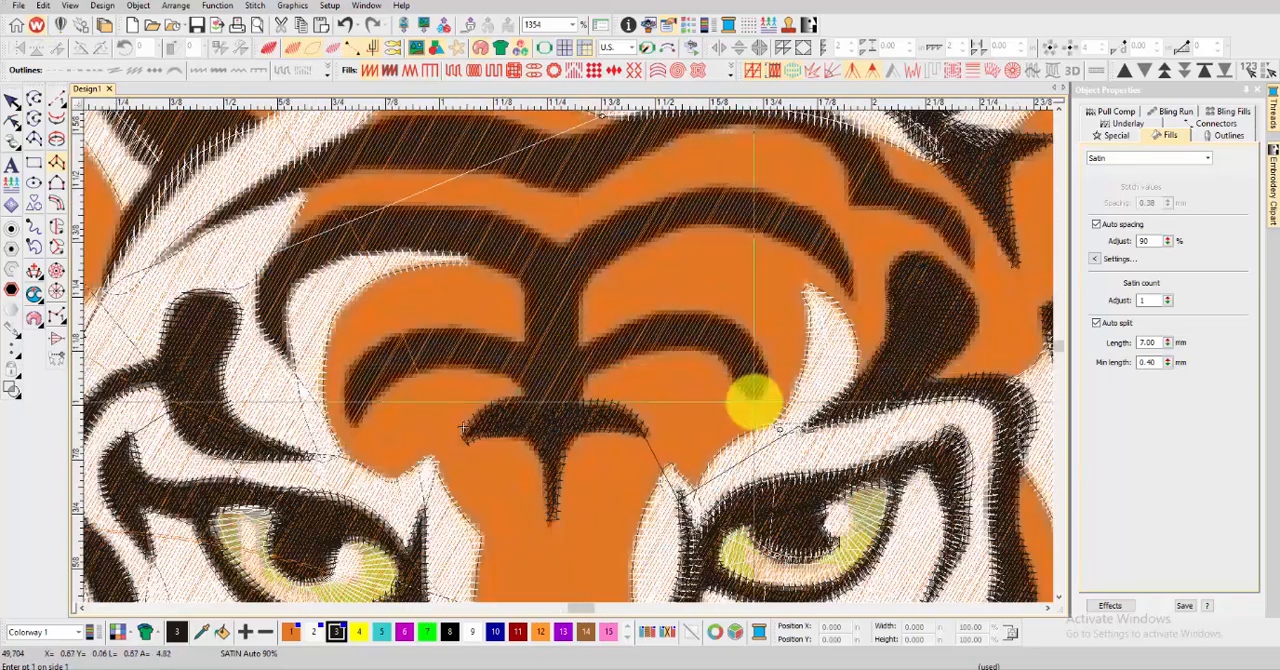
Cover the right-hand lower arch stripe on the forehead with a satin column, from its rounded outer end in to the central stem
click(754, 400)
click(764, 400)
click(740, 386)
click(768, 373)
click(725, 363)
click(750, 333)
click(692, 350)
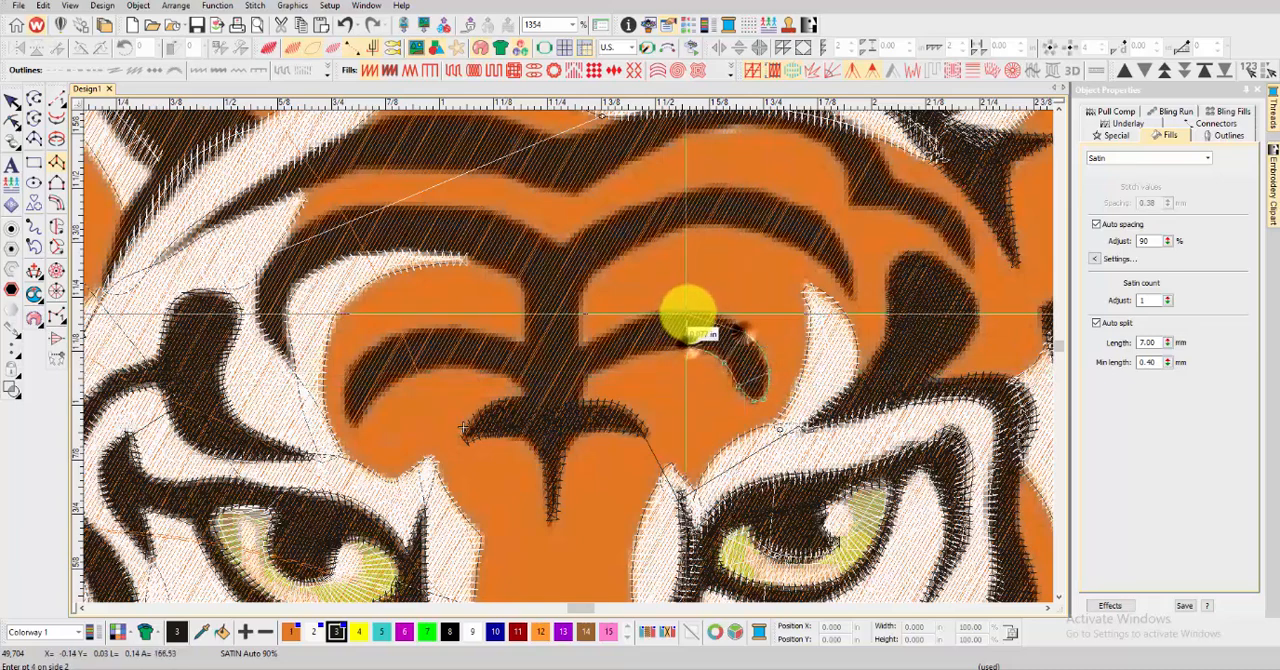
click(686, 317)
click(632, 329)
click(570, 353)
key(Return)
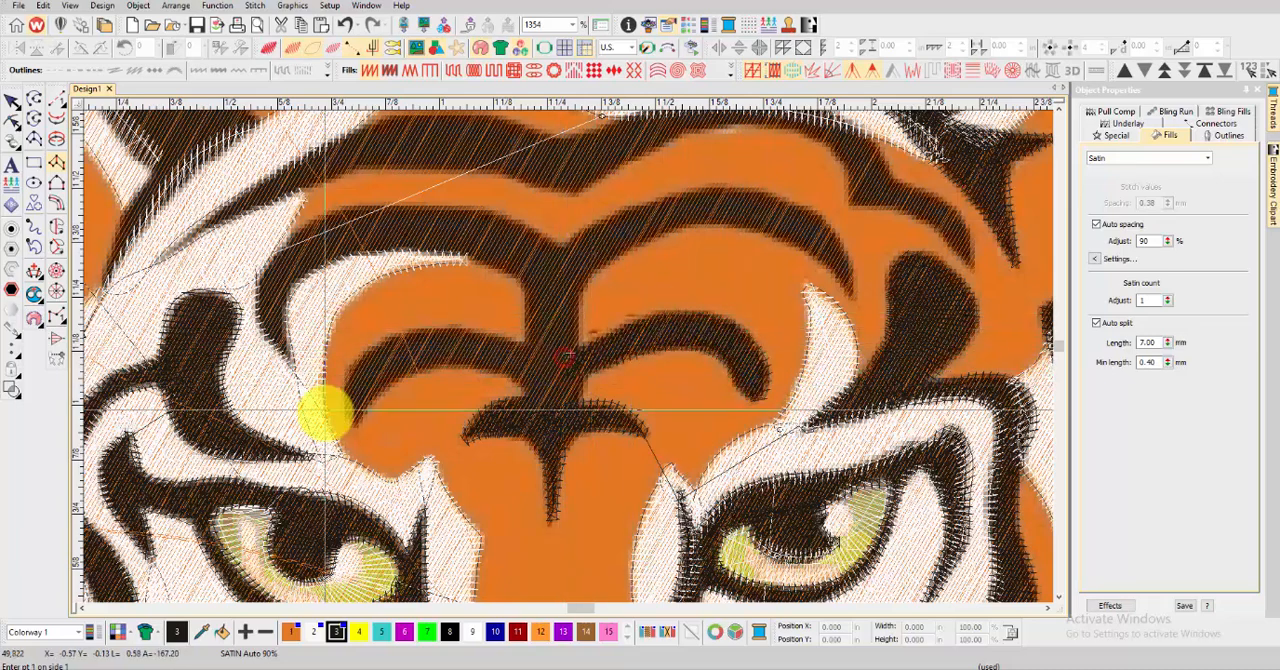
Cover the left-hand lower arch stripe on the forehead with a satin column, from its outer tip in to the central stem
click(350, 421)
click(359, 424)
click(348, 388)
click(371, 394)
click(371, 345)
click(441, 367)
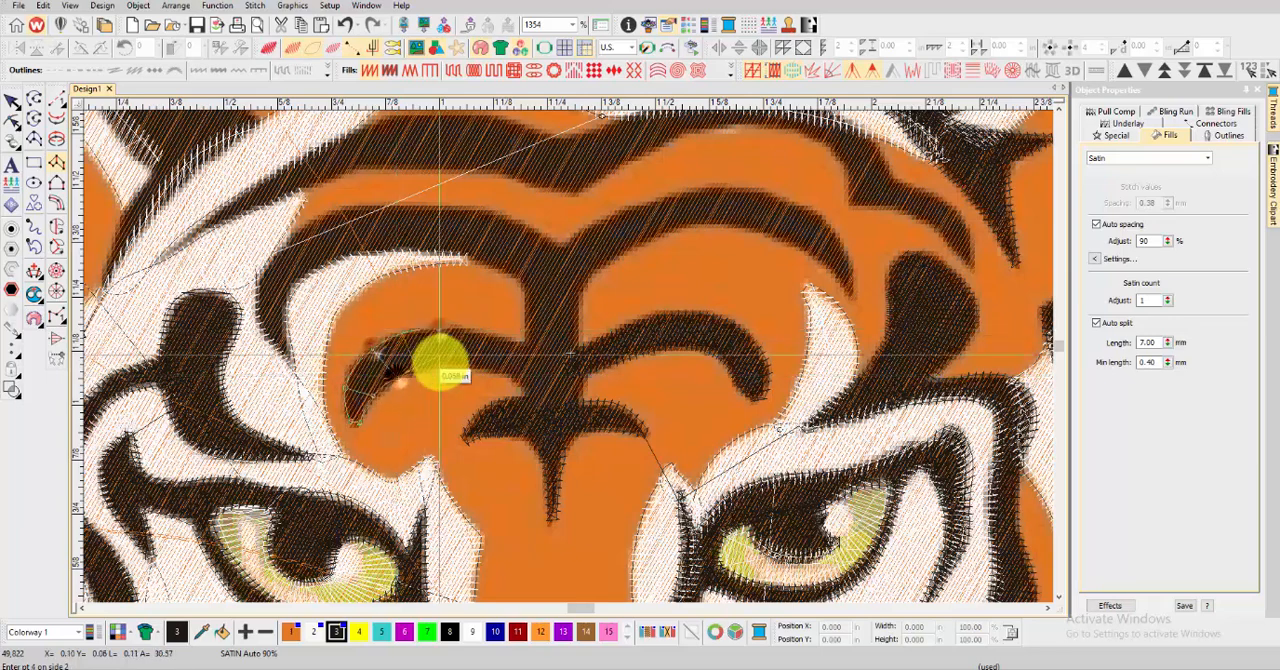
click(438, 324)
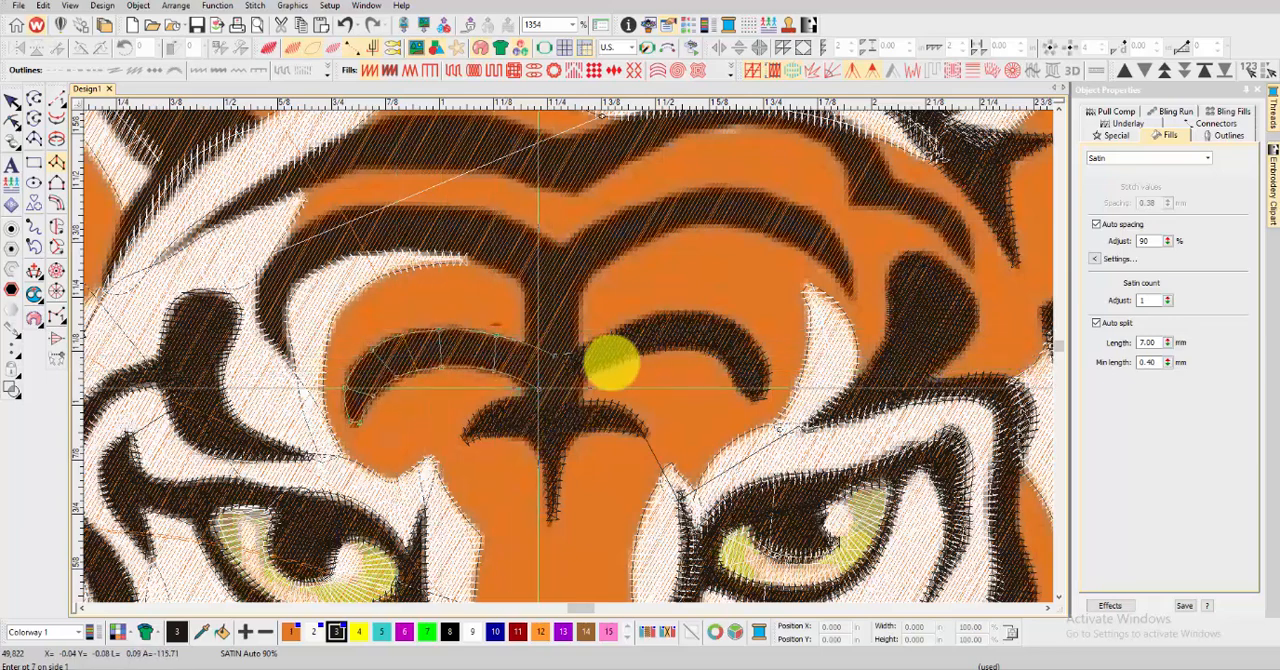
key(Return)
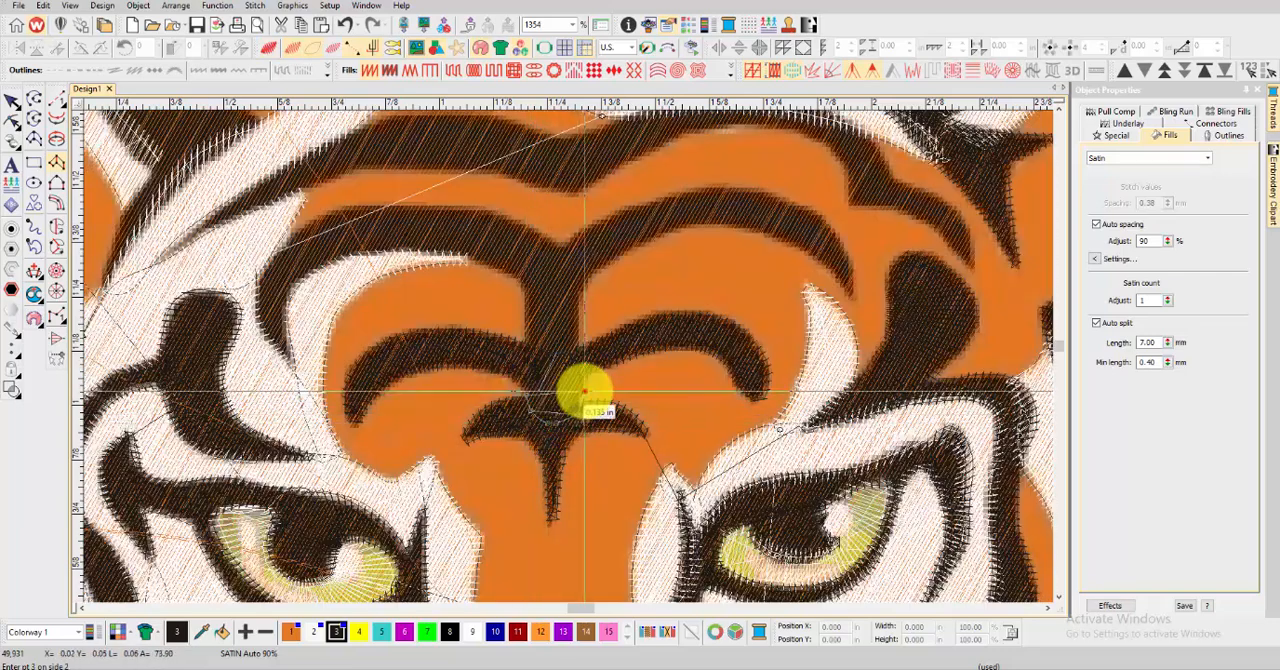
Run a satin column up the forehead's central stem, from the small mark above the nose to the fork of the upper arches
click(585, 391)
click(525, 329)
click(581, 328)
click(526, 281)
click(581, 285)
click(559, 247)
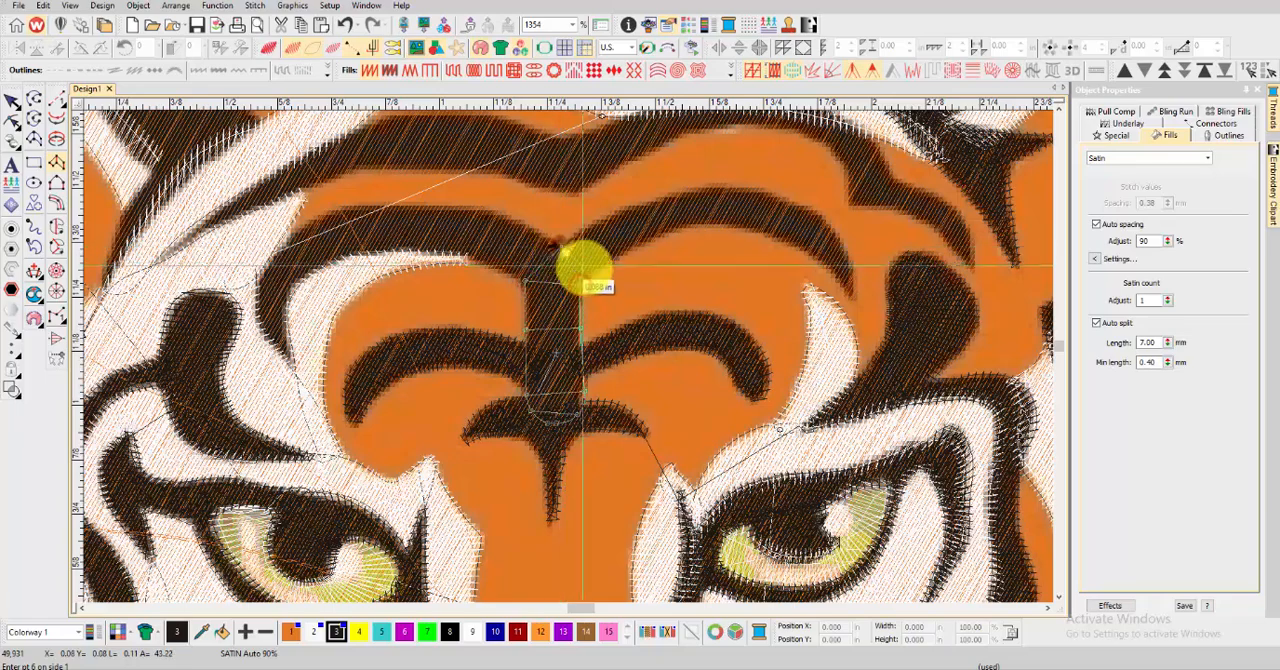
Continue the stem column along the right-hand upper arch stripe to its pointed outer tip and generate the stitches
click(590, 276)
click(642, 204)
click(652, 236)
click(731, 186)
click(729, 228)
click(806, 208)
click(794, 243)
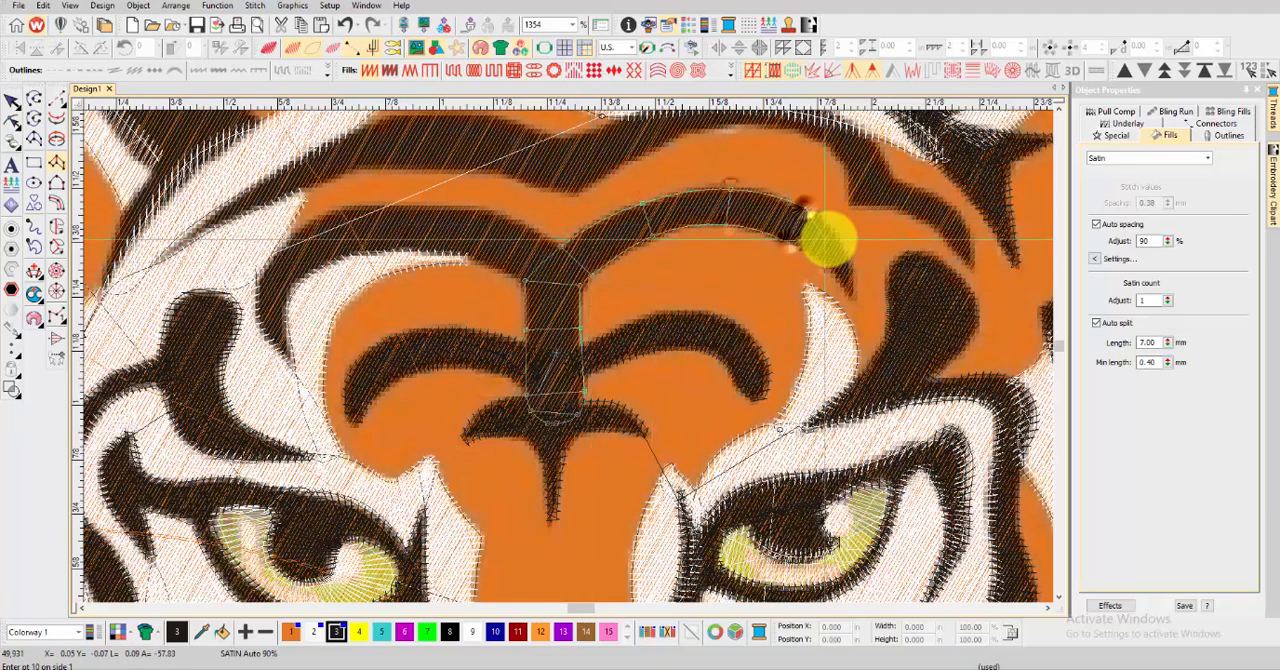
click(833, 240)
click(821, 266)
click(851, 292)
key(Return)
Start a satin column at the top of the central stem and carry it along the left-hand upper arch toward its outer bend
key(t)
scroll(570, 356, down, 3)
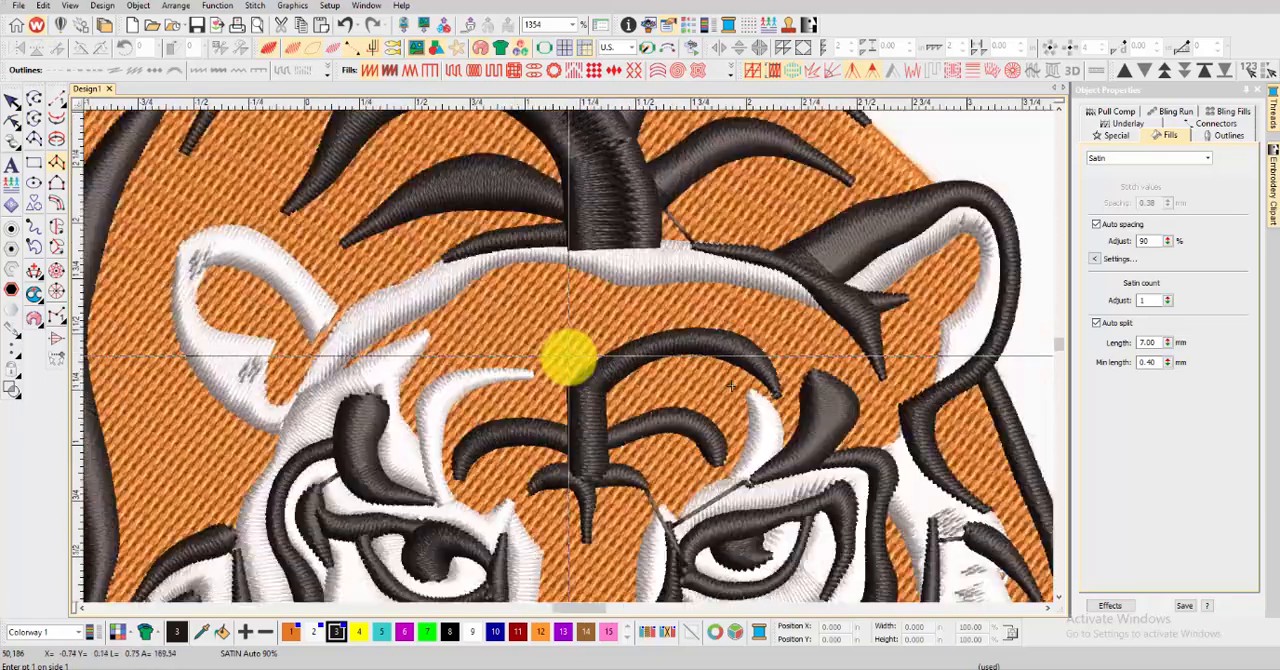
scroll(570, 356, up, 3)
key(t)
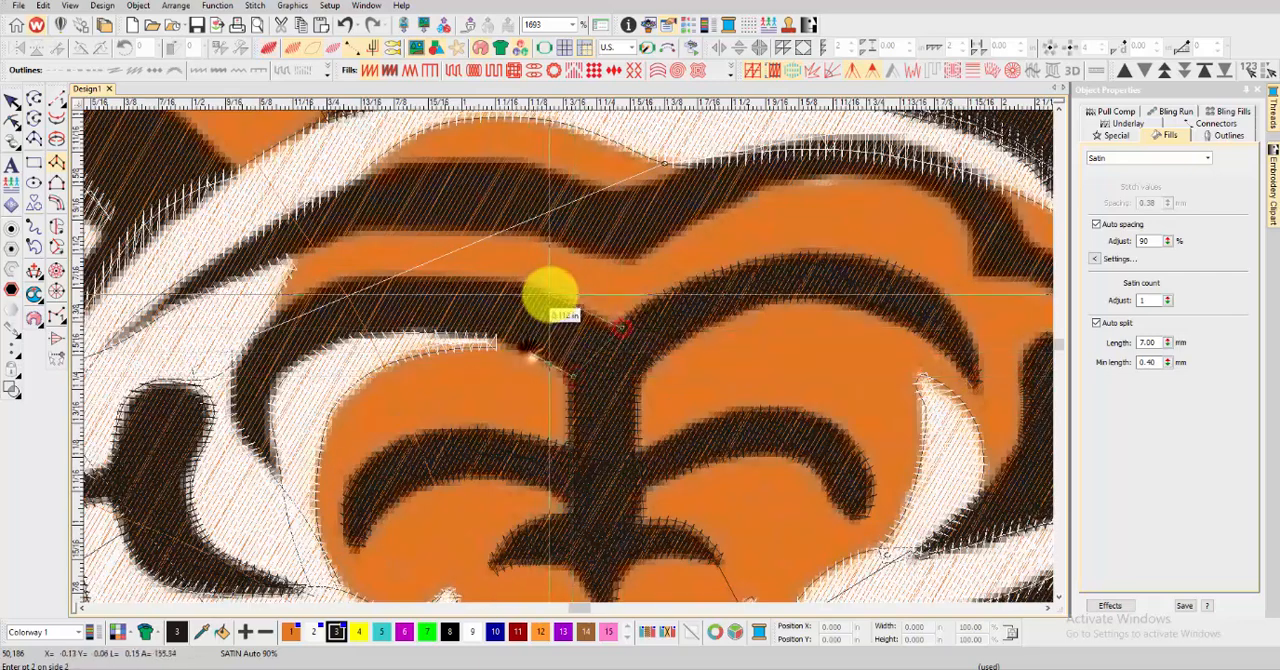
click(458, 278)
click(366, 267)
click(307, 286)
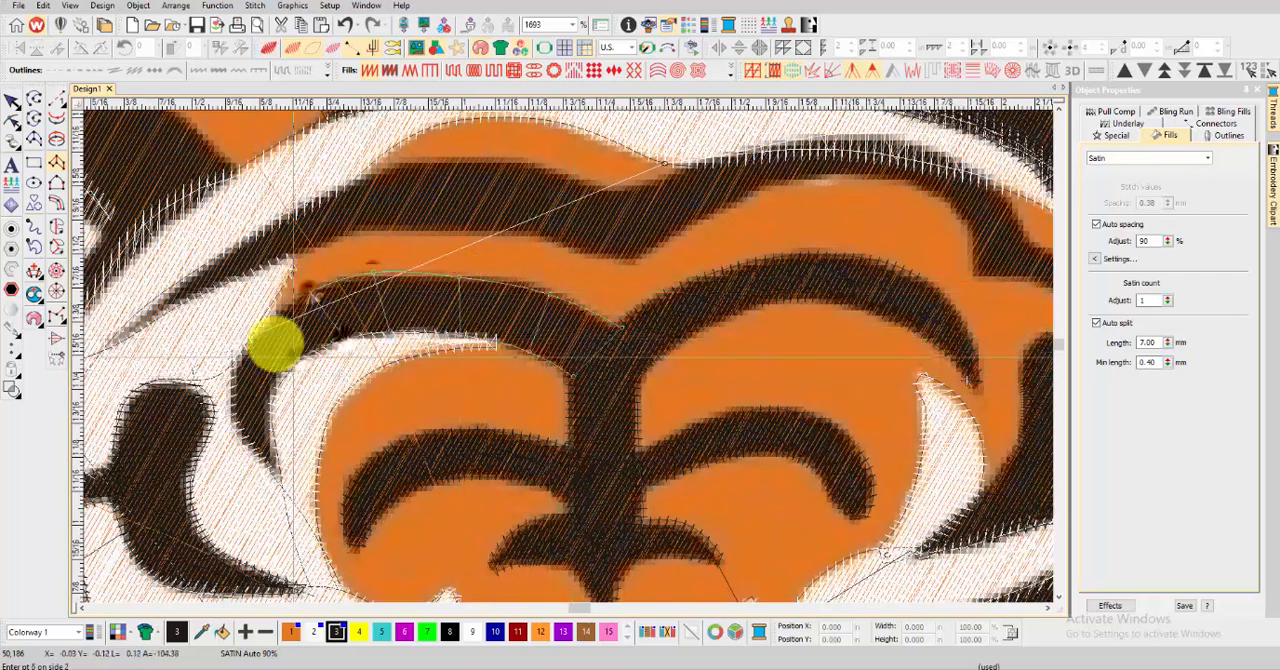
Continue the left-hand upper arch column around the outer bend down to its pointed tip and generate the stitches
click(293, 355)
click(236, 368)
click(276, 380)
click(233, 402)
click(270, 406)
click(241, 433)
click(273, 435)
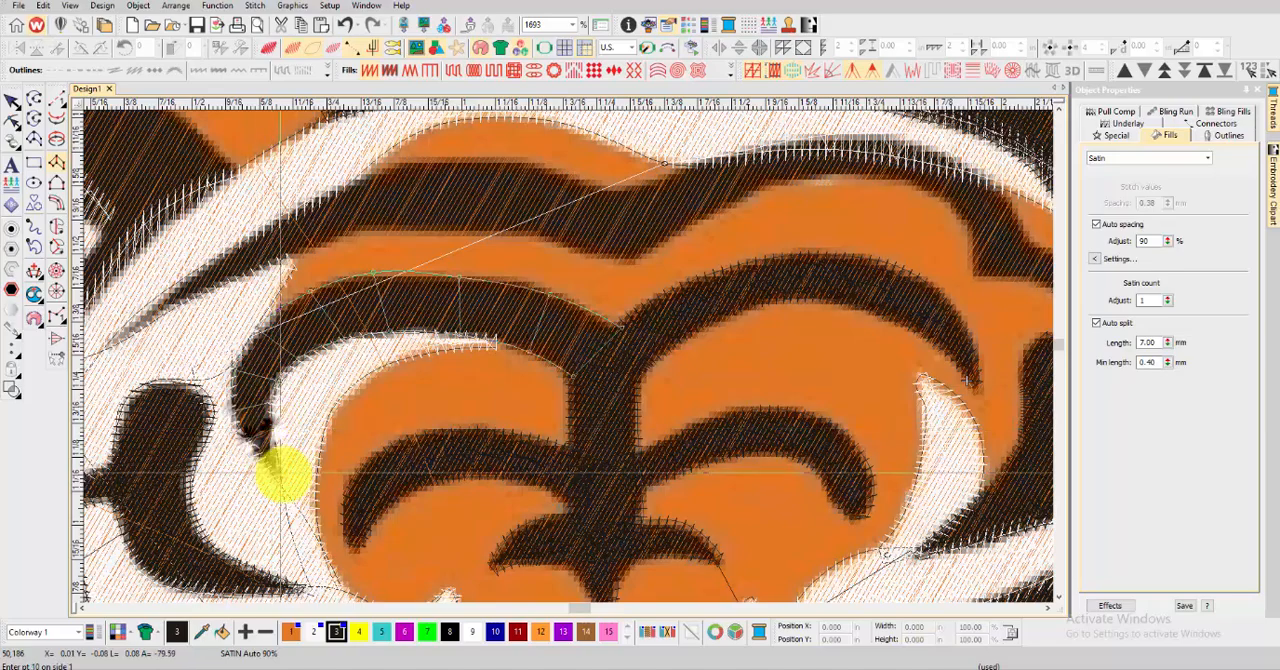
key(Return)
Examine the forehead stripes in the realistic stitch preview
key(t)
scroll(281, 475, down, 2)
key(t)
key(t)
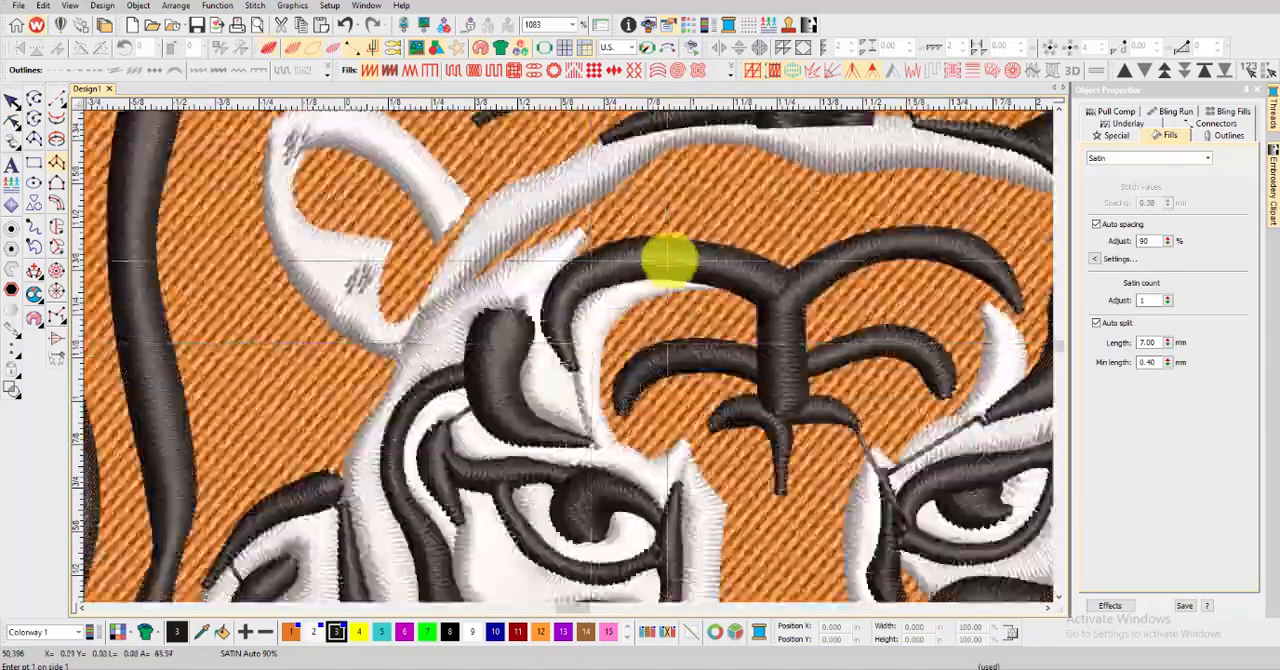
scroll(669, 252, down, 1)
scroll(569, 356, up, 1)
key(t)
scroll(502, 398, up, 2)
Start a satin column at the top forehead stripe's thin tip near the left-hand ear and carry it up toward the center
click(461, 413)
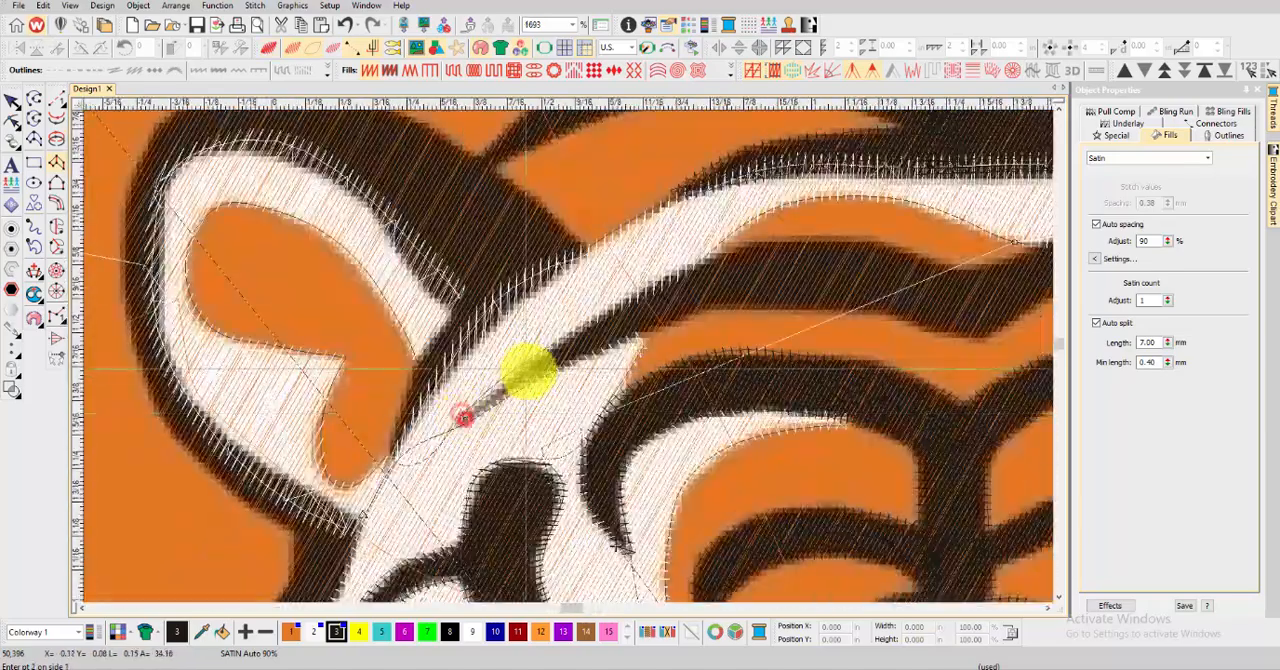
click(527, 370)
click(606, 313)
click(637, 341)
click(696, 264)
click(701, 311)
click(793, 239)
click(791, 310)
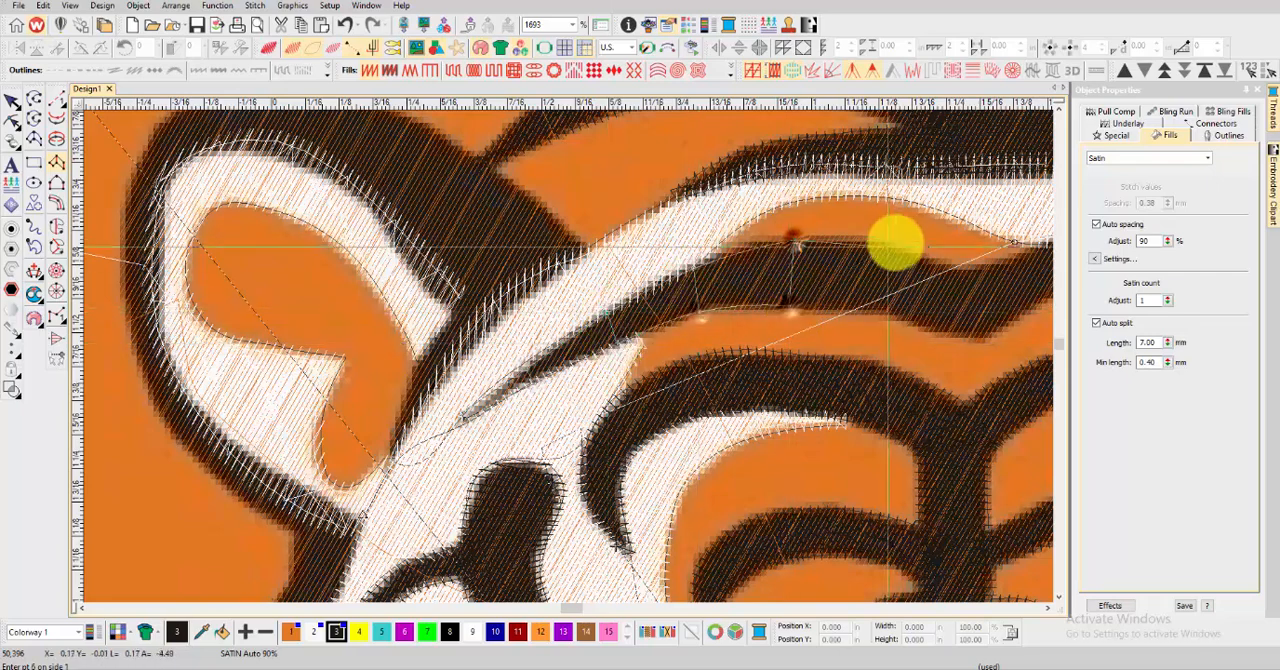
Continue the top forehead stripe's column across the central dip and over the rise on the right-hand side
click(896, 238)
click(894, 311)
click(954, 263)
click(951, 334)
scroll(951, 334, up, 1)
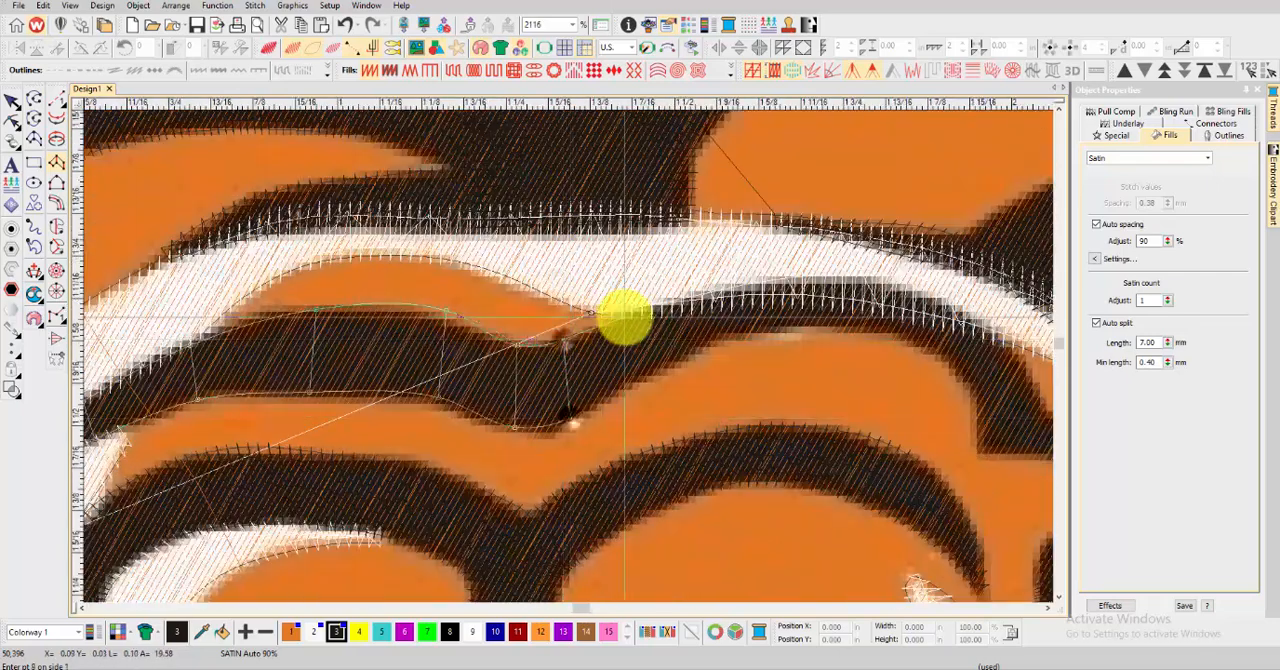
click(711, 343)
click(820, 278)
click(824, 328)
Carry the top forehead stripe's column through the stepped bend to its tip above the right-hand brow and generate the stitches
scroll(824, 328, down, 2)
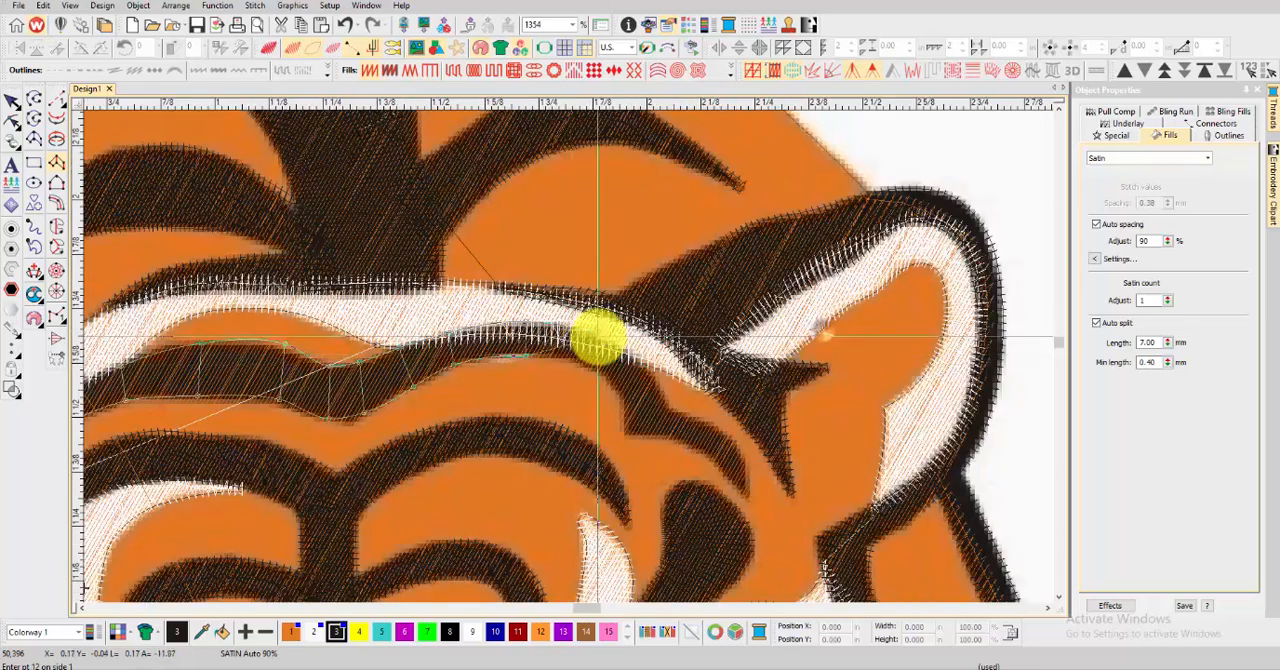
click(664, 406)
click(632, 436)
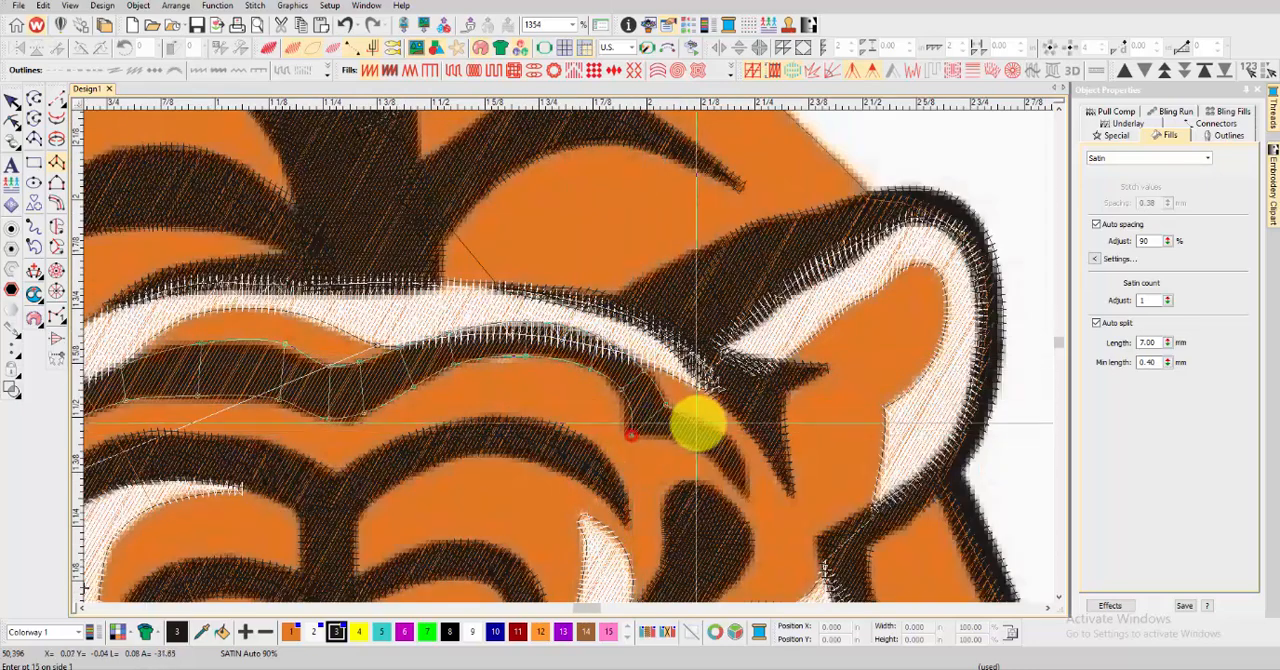
click(703, 423)
click(682, 440)
click(736, 441)
click(716, 460)
click(749, 494)
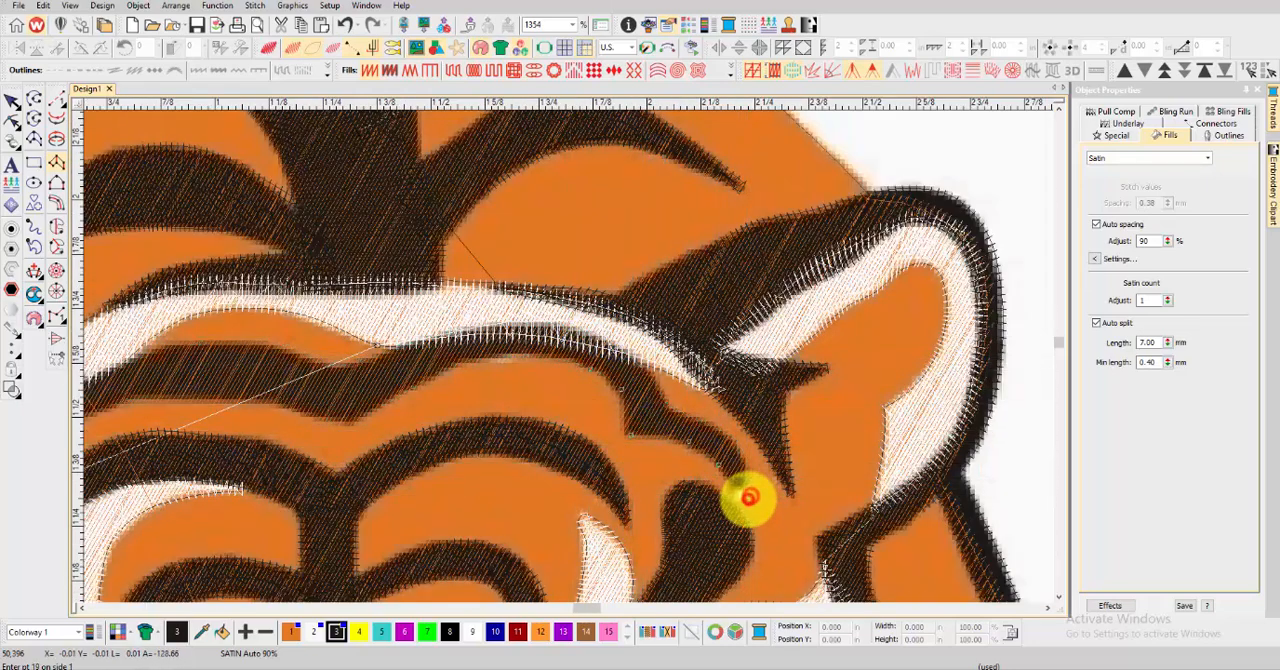
key(Return)
Cover the narrow black edge between the left-hand ear and the white forehead band with a satin column
key(t)
scroll(385, 366, down, 2)
key(t)
scroll(432, 358, up, 2)
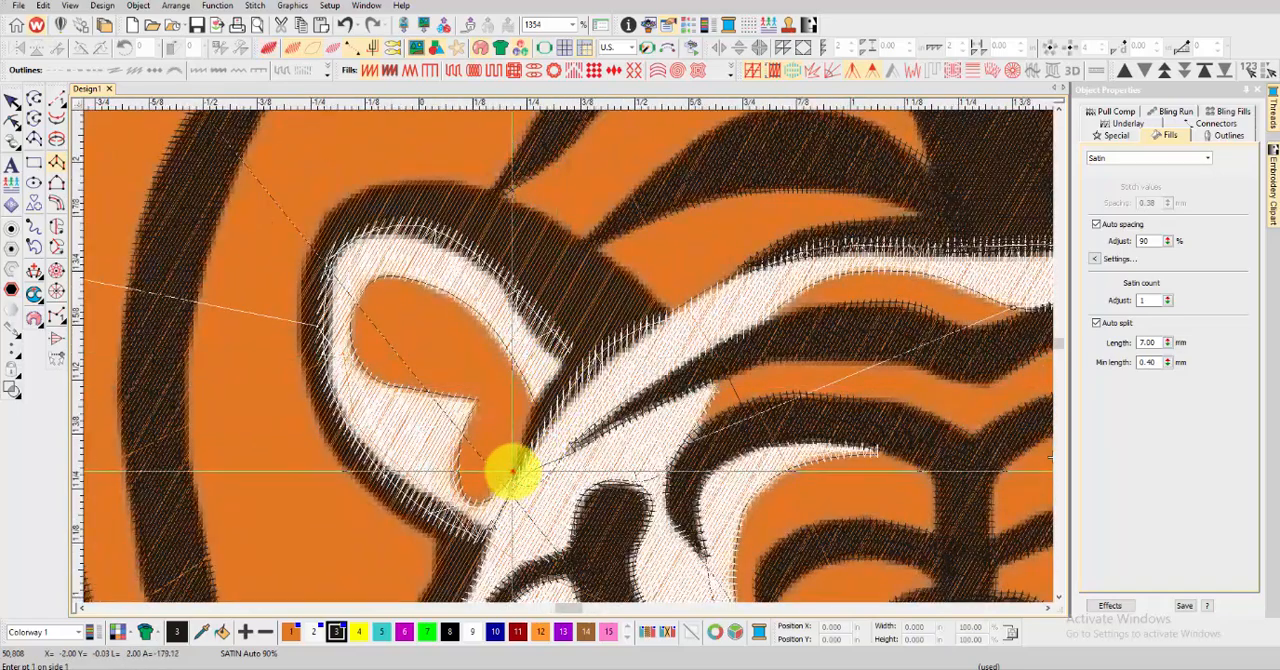
click(512, 470)
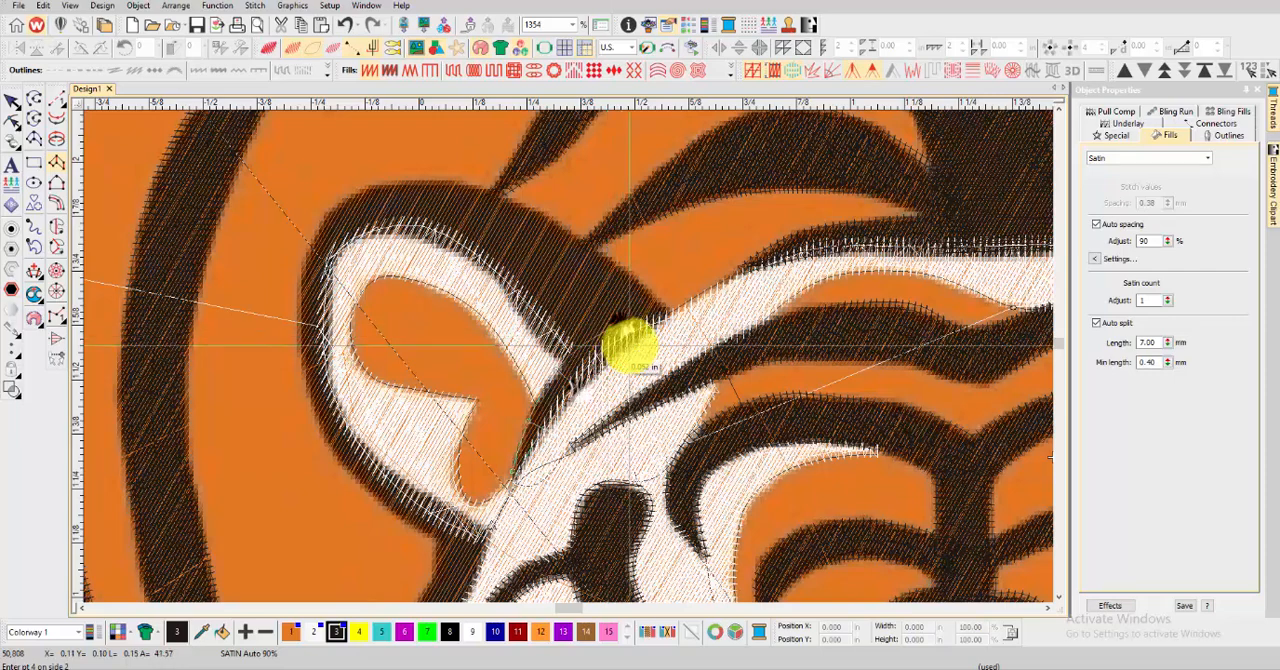
key(Return)
Start a satin column at the left-hand ear's inner base and carry it along the thick black border over the top
key(t)
key(t)
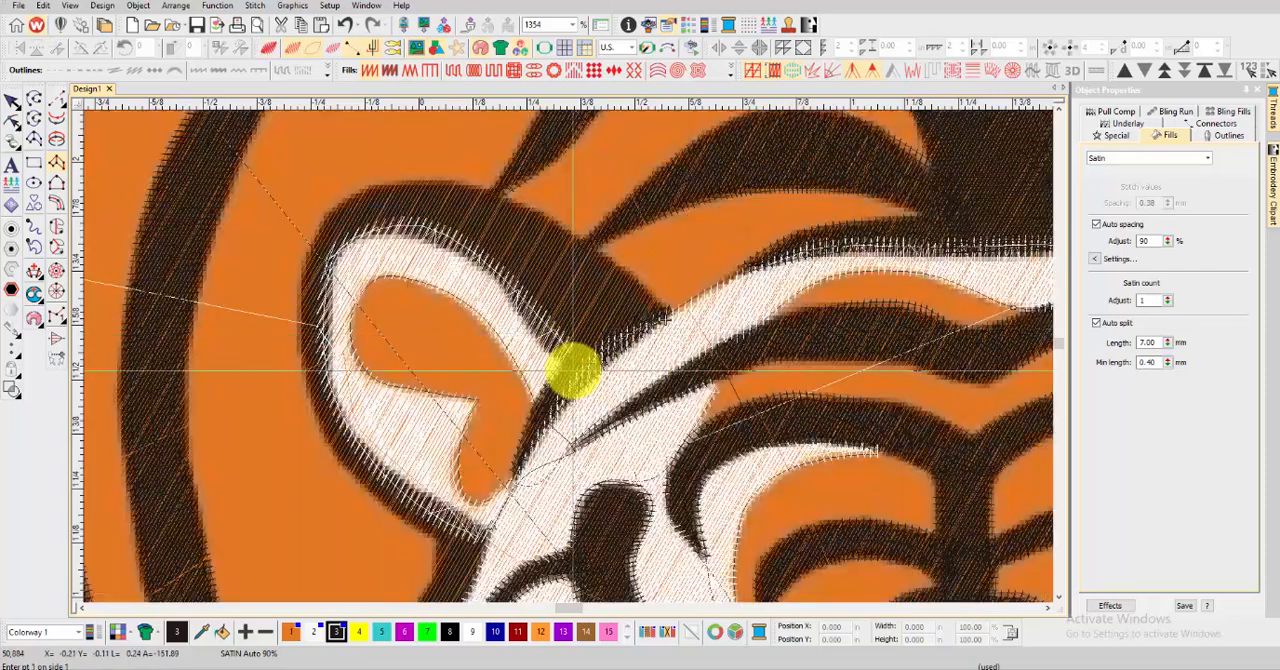
click(613, 261)
click(510, 287)
click(556, 224)
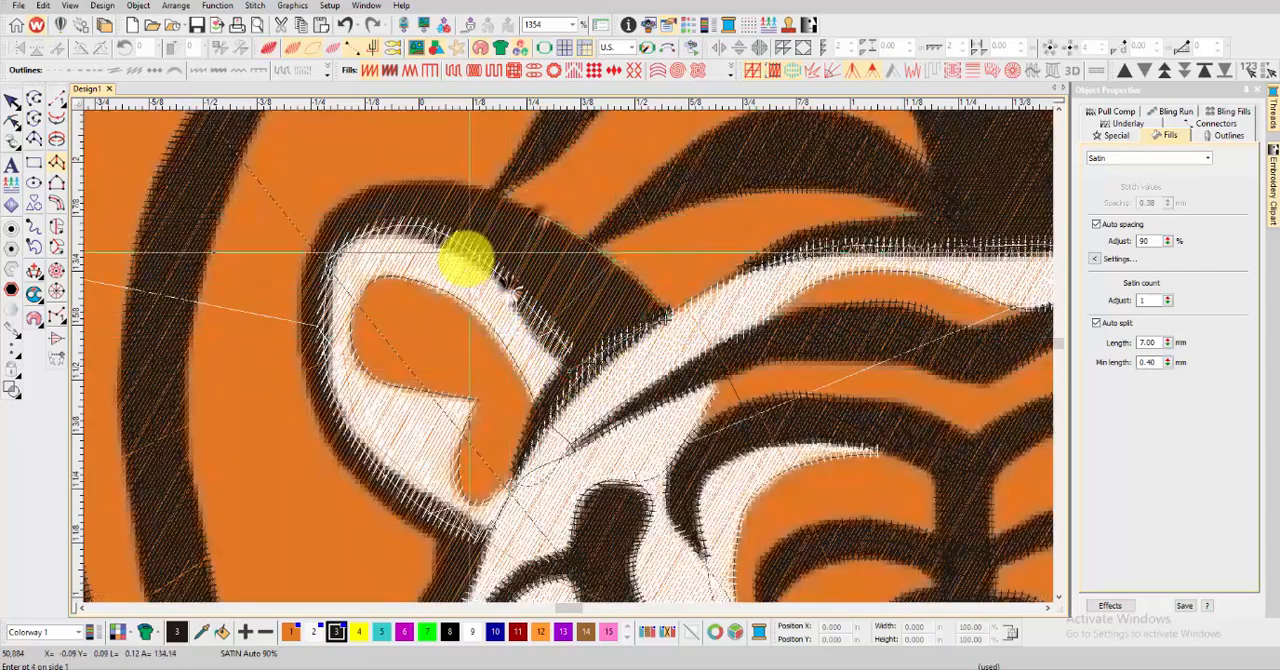
click(465, 255)
click(474, 186)
click(410, 178)
Continue the left-hand ear's border column around the outer curve and down the outer side toward the ear's base
scroll(366, 241, up, 2)
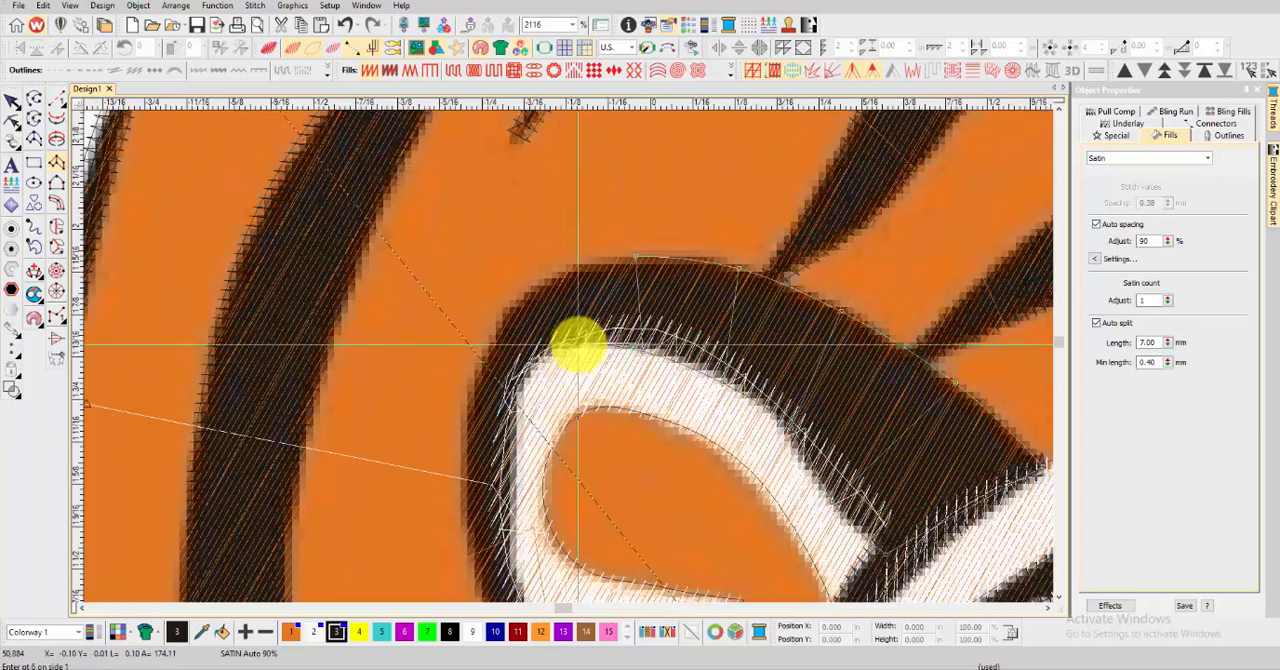
click(471, 536)
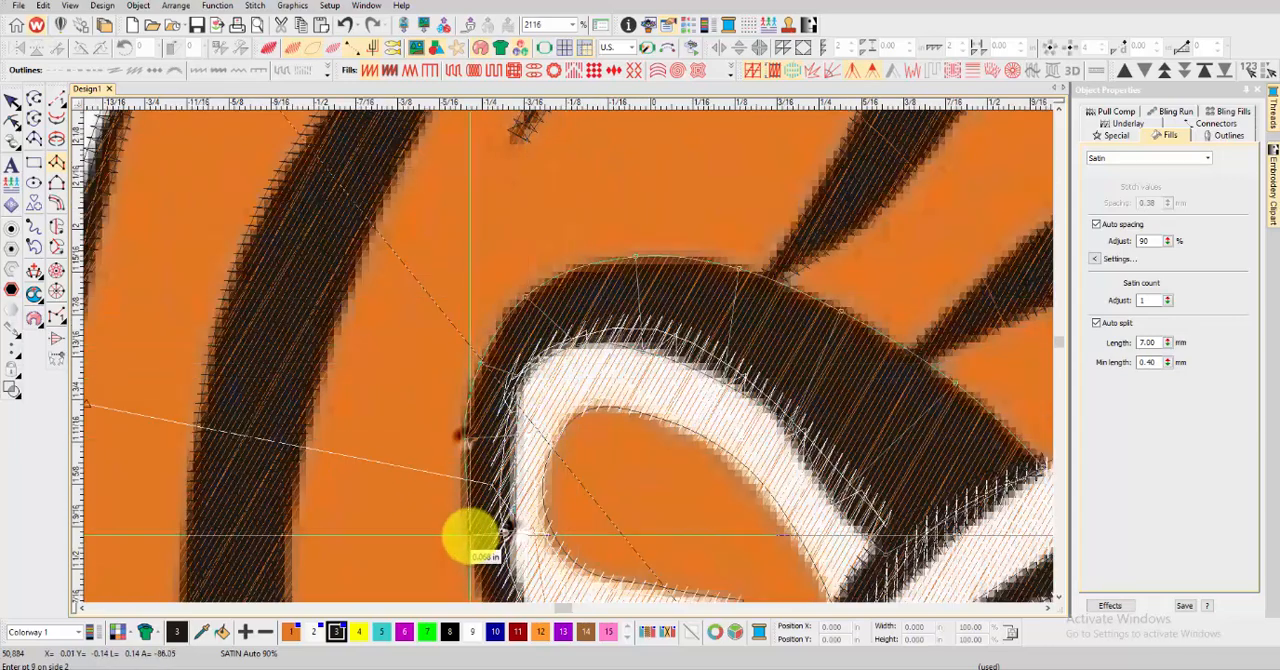
scroll(471, 536, down, 1)
click(608, 353)
click(573, 411)
click(605, 391)
Extend the ear border column down the hooked stripe below the left-hand ear to its pointed tip and generate the stitches
scroll(623, 490, down, 2)
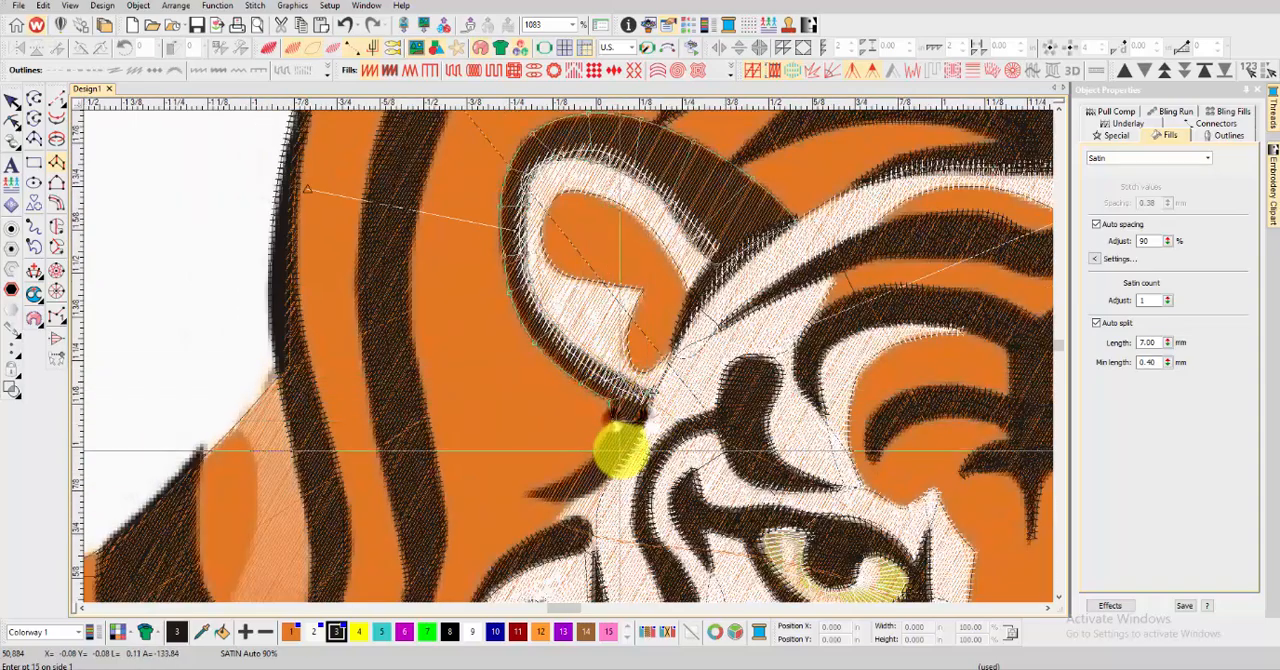
scroll(620, 450, up, 2)
click(481, 398)
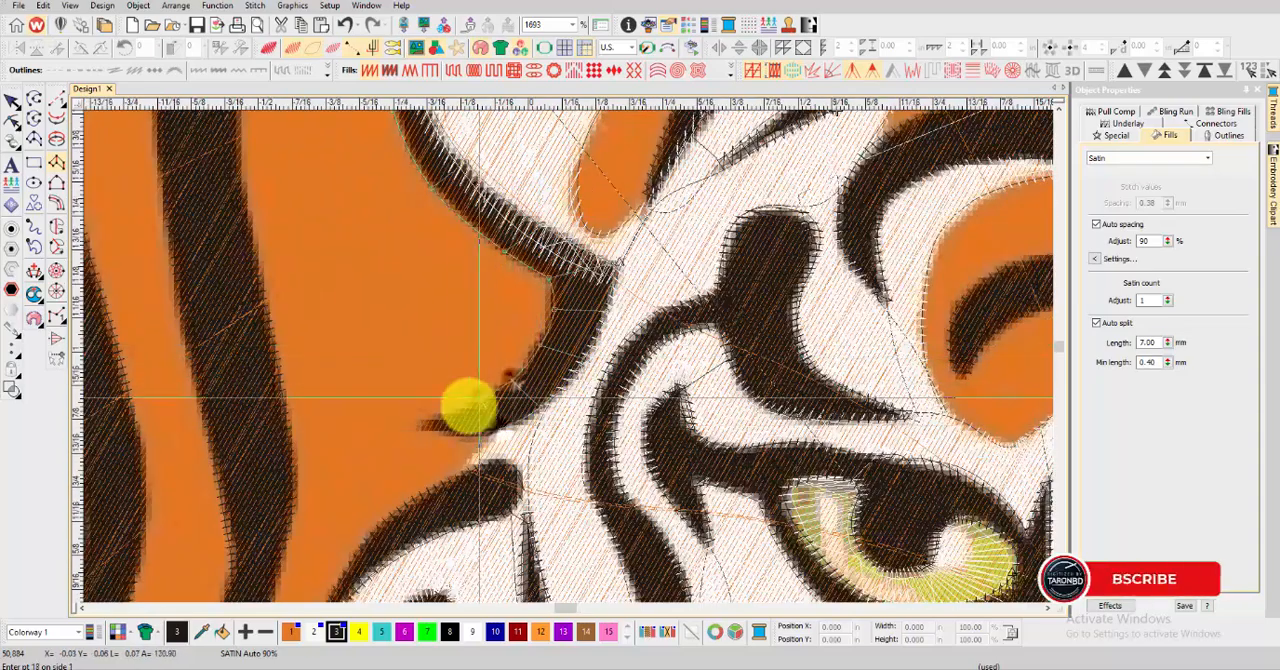
click(443, 432)
Review the whole tiger and its face, comparing the realistic stitch preview with the underlying picture
scroll(418, 428, down, 9)
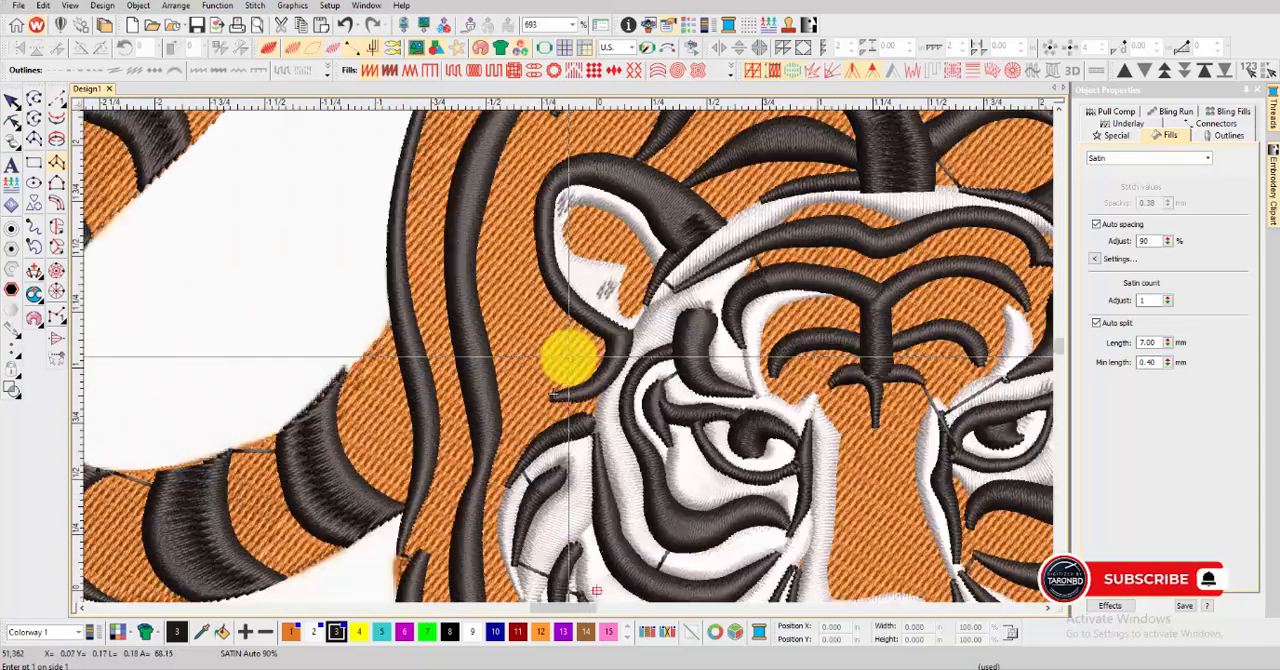
scroll(600, 340, up, 2)
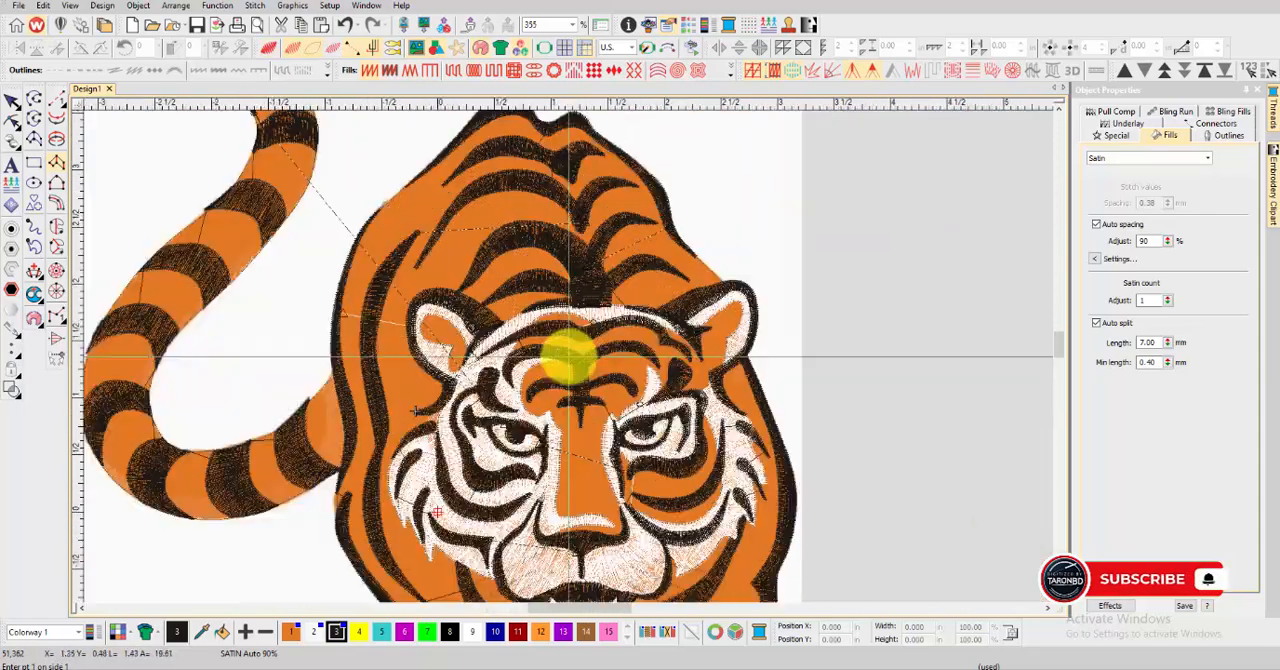
scroll(568, 355, down, 5)
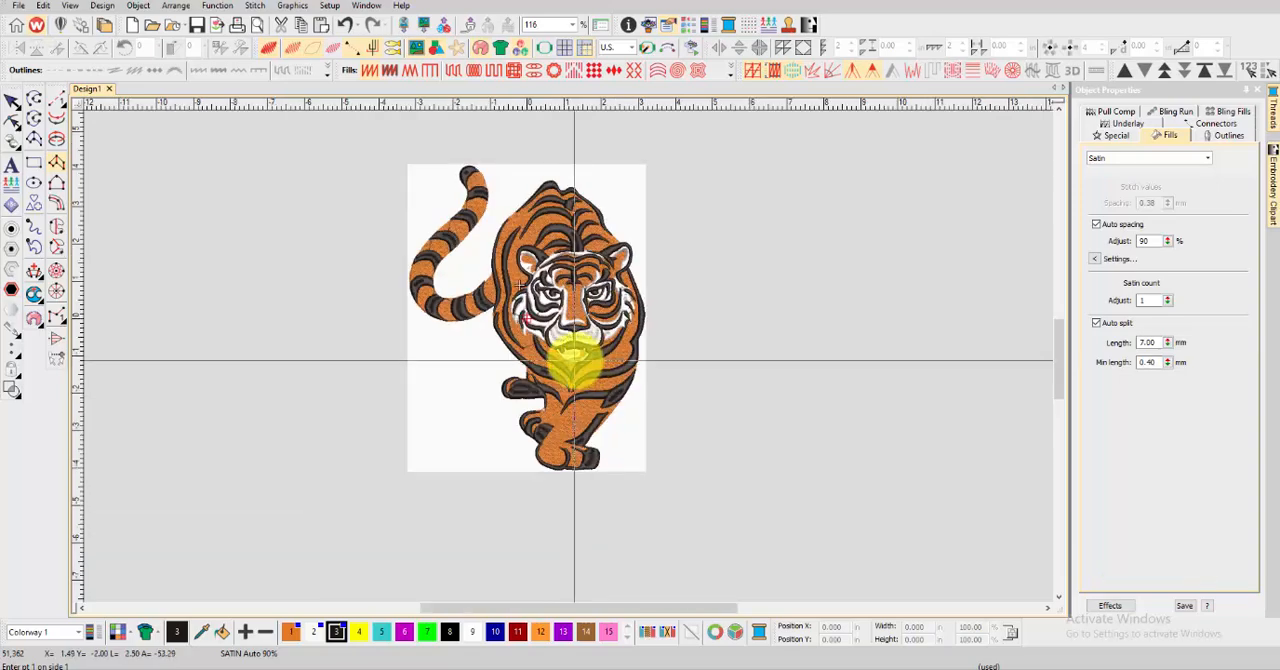
scroll(572, 360, up, 2)
scroll(570, 357, up, 2)
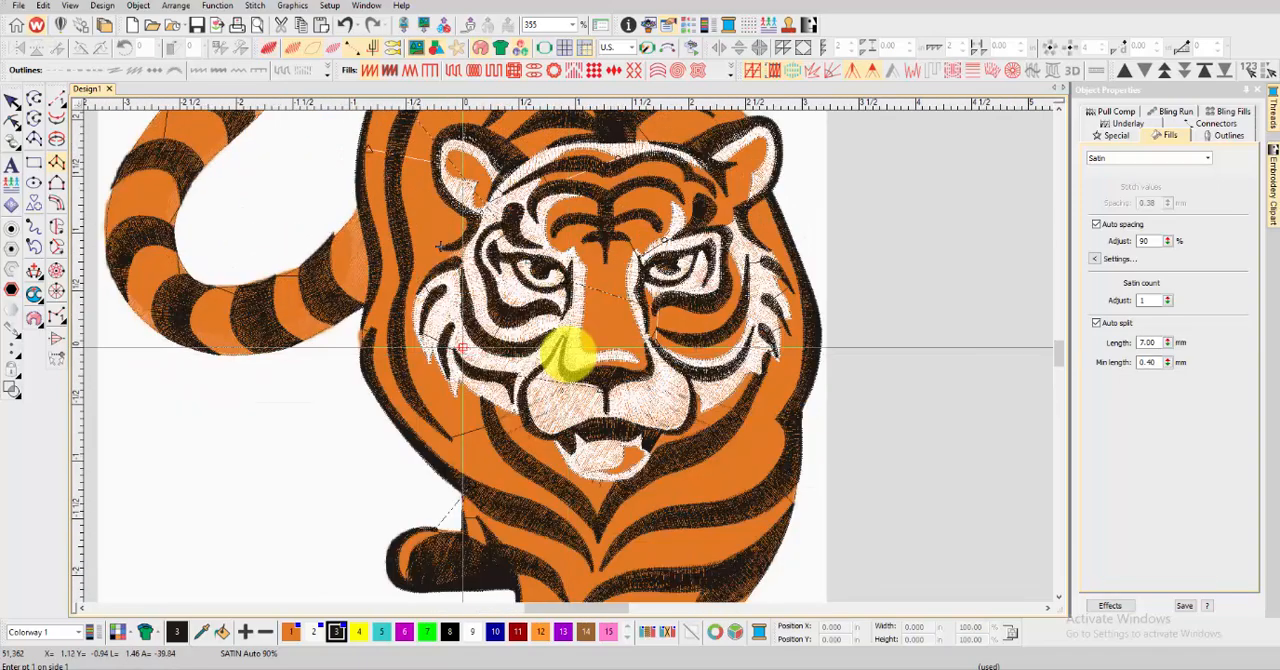
scroll(595, 290, up, 2)
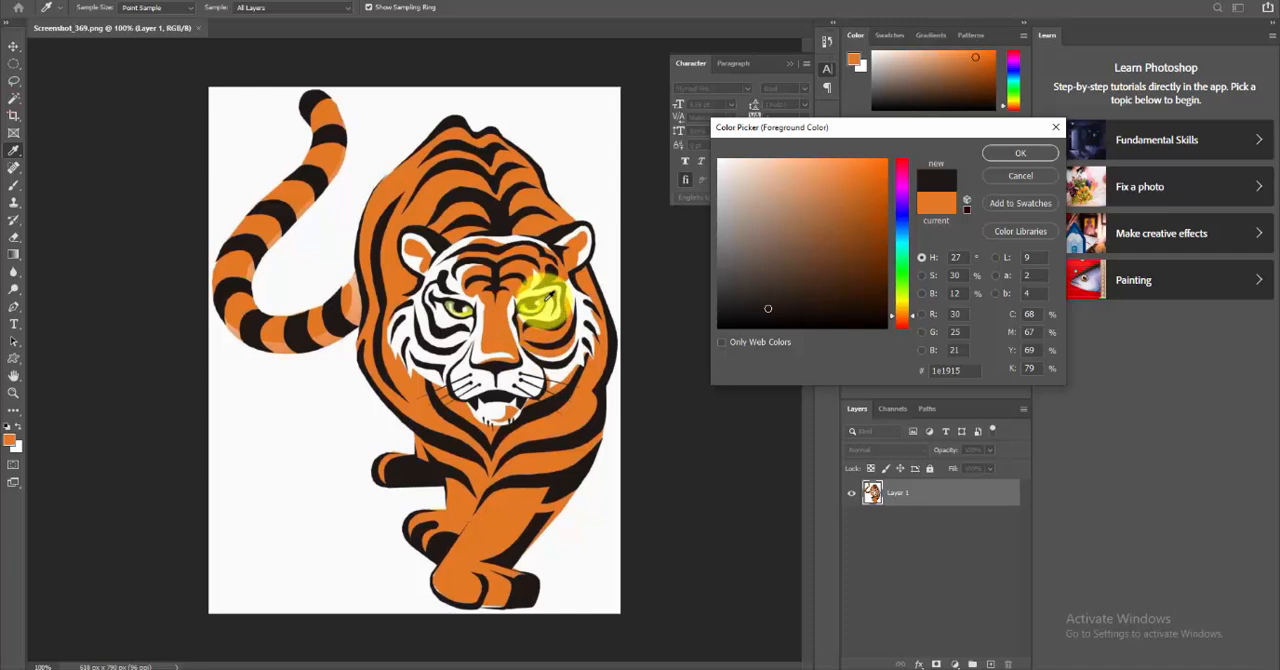
Switch to Photoshop to sample the tiger's green eye colour, and redefine thread colour 4 in the embroidery design as RGB 130, 174, 9
click(548, 298)
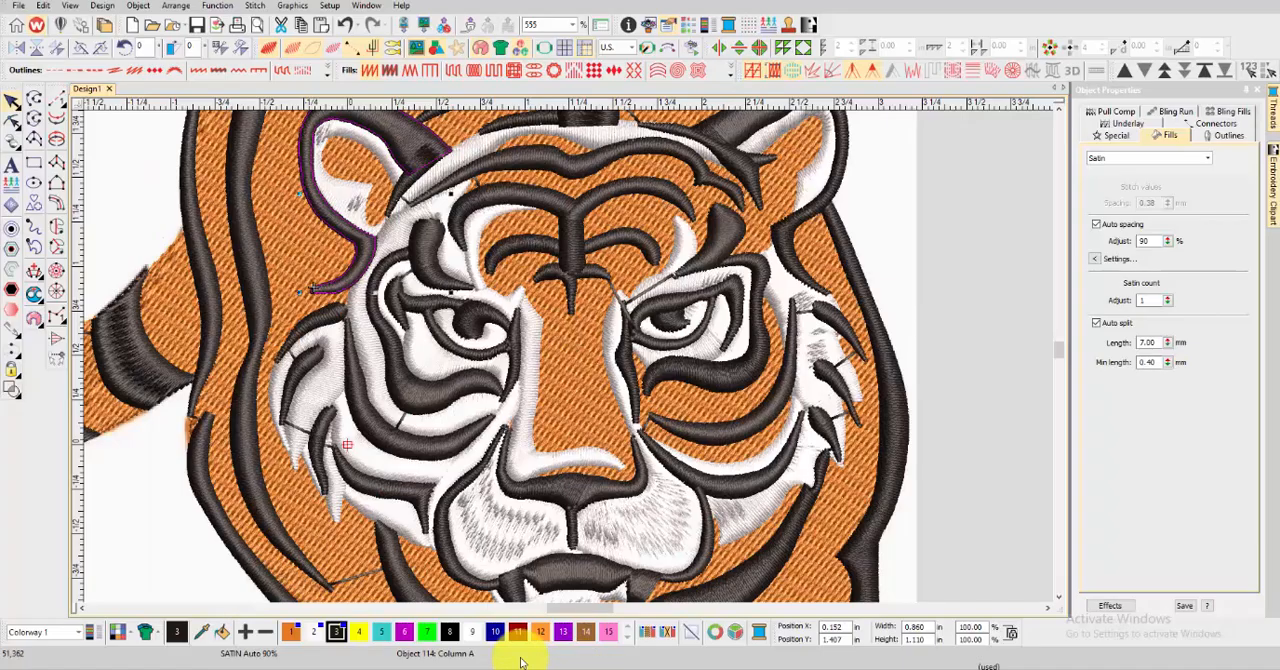
double_click(359, 631)
click(609, 406)
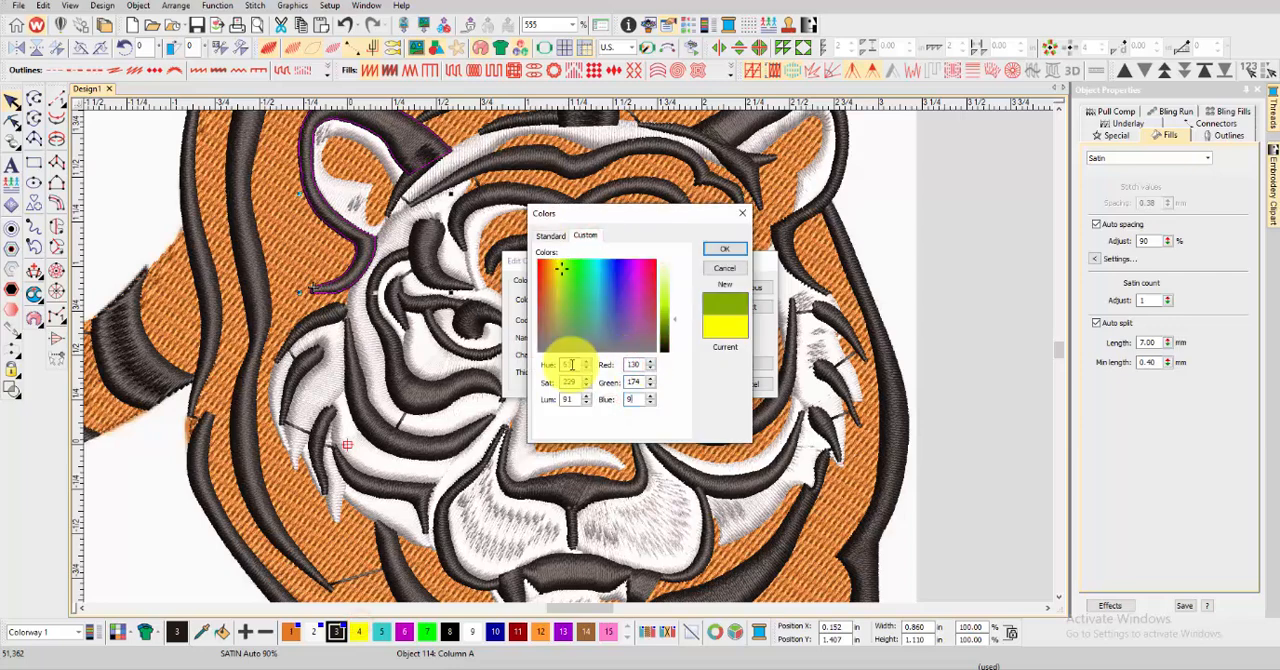
click(727, 250)
drag(612, 342, 561, 340)
click(737, 364)
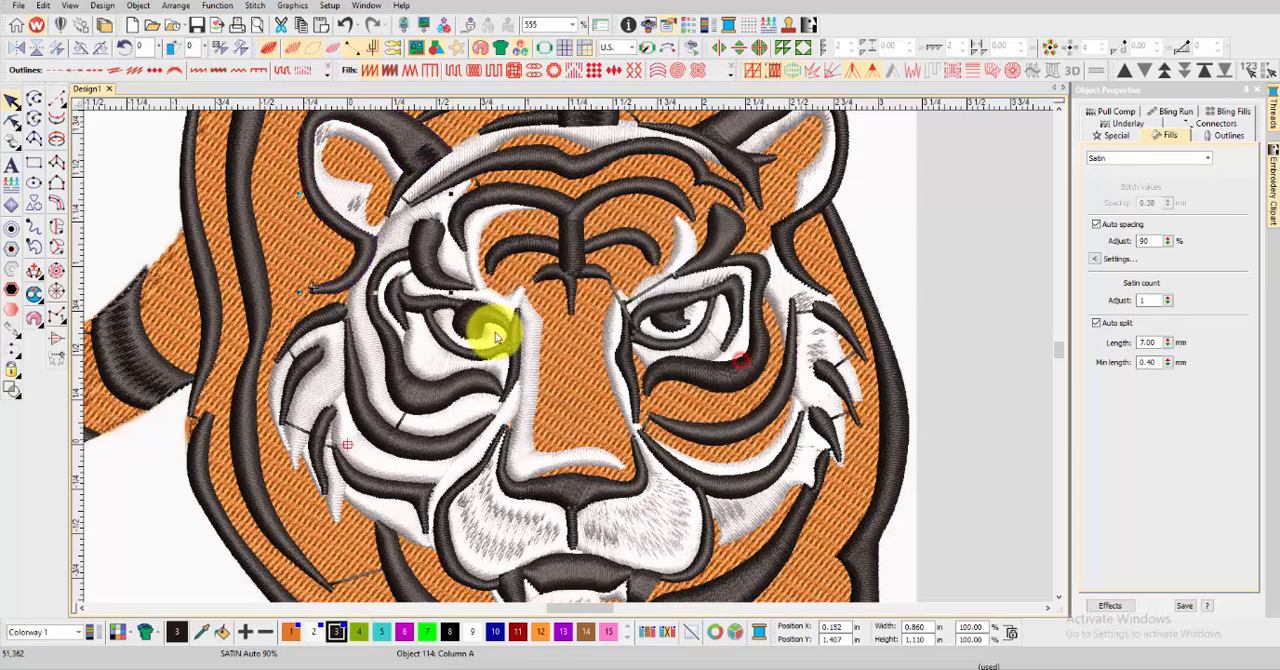
Recolour the irises of both eyes with the green thread colour 4
click(695, 312)
ctrl+click(491, 333)
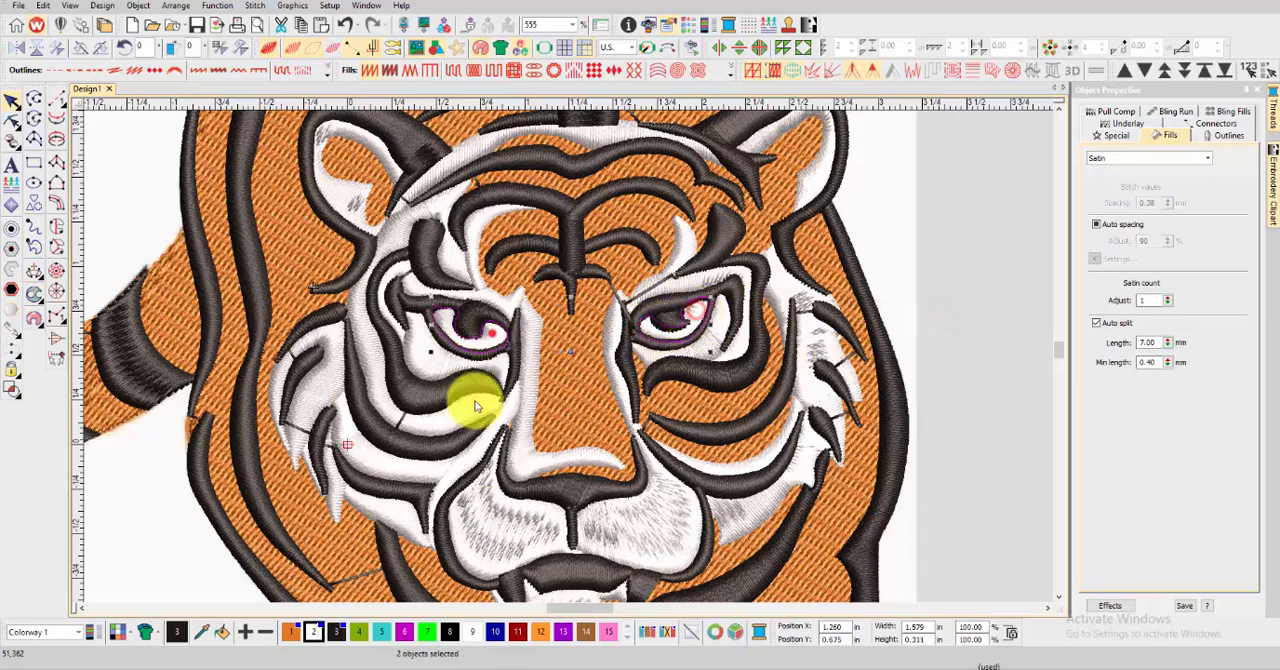
click(920, 309)
Delete the tiger picture behind the finished embroidery
scroll(511, 277, down, 6)
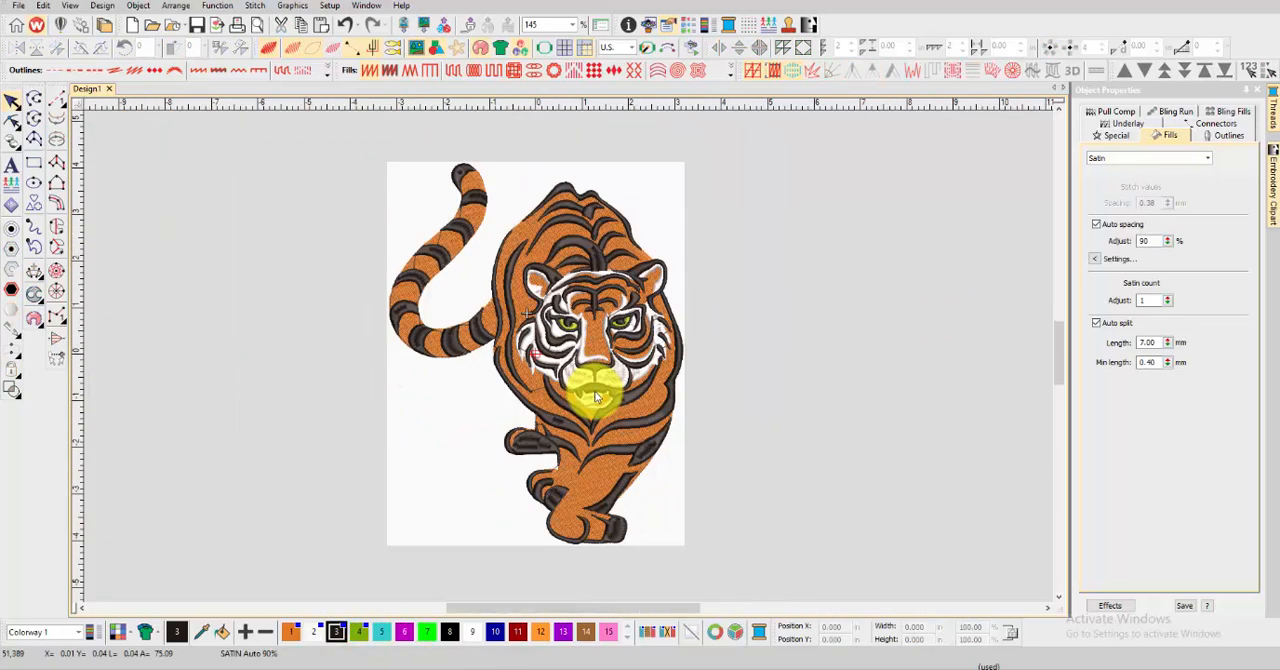
scroll(600, 395, up, 1)
scroll(640, 350, down, 1)
click(634, 209)
key(Delete)
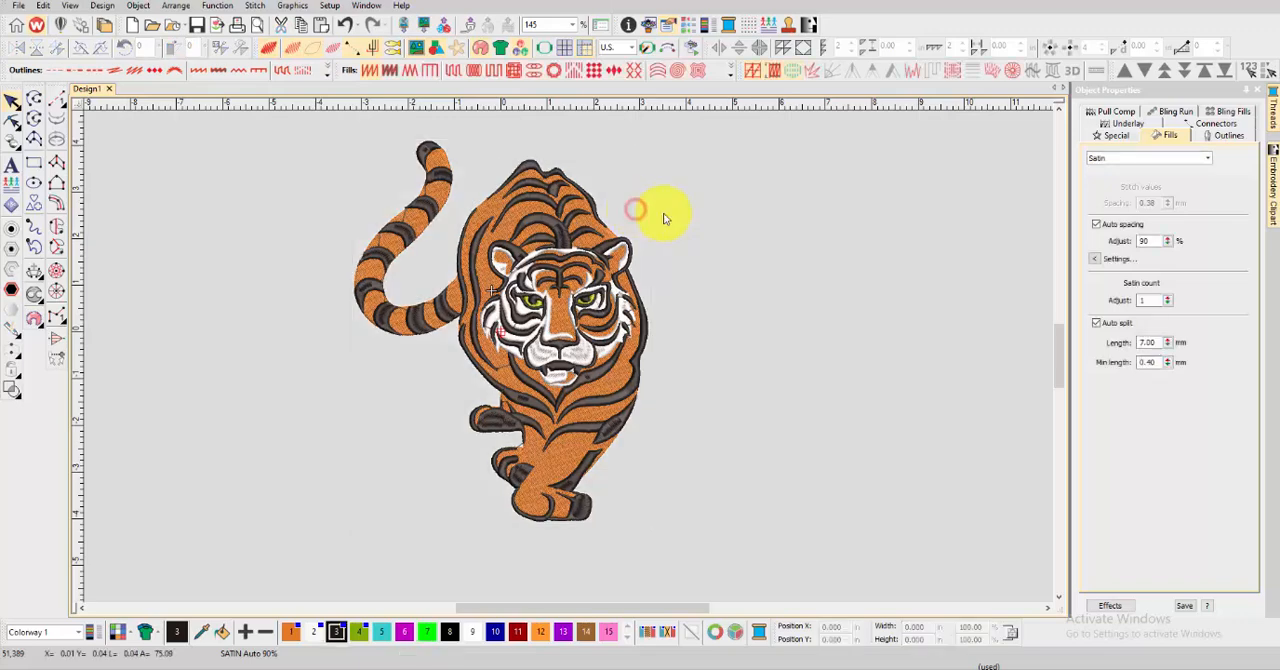
Resize the whole tiger design proportionally to 4 in wide and set its X and Y position to 0
drag(343, 128, 680, 540)
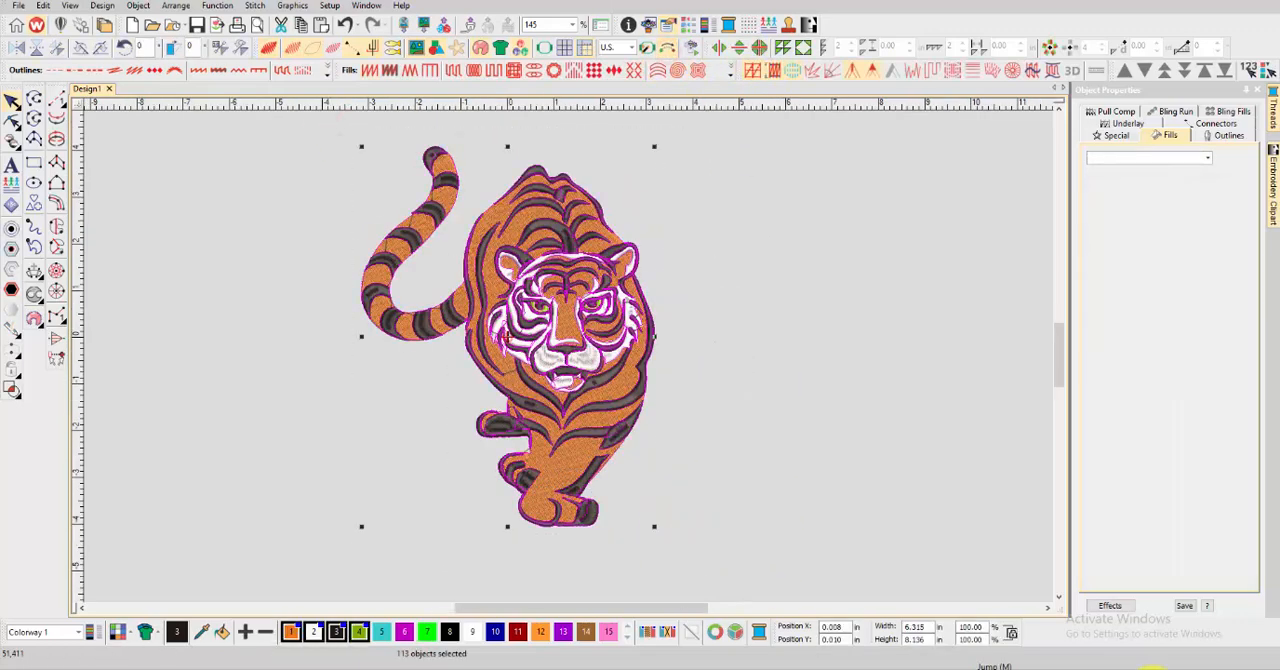
key(Return)
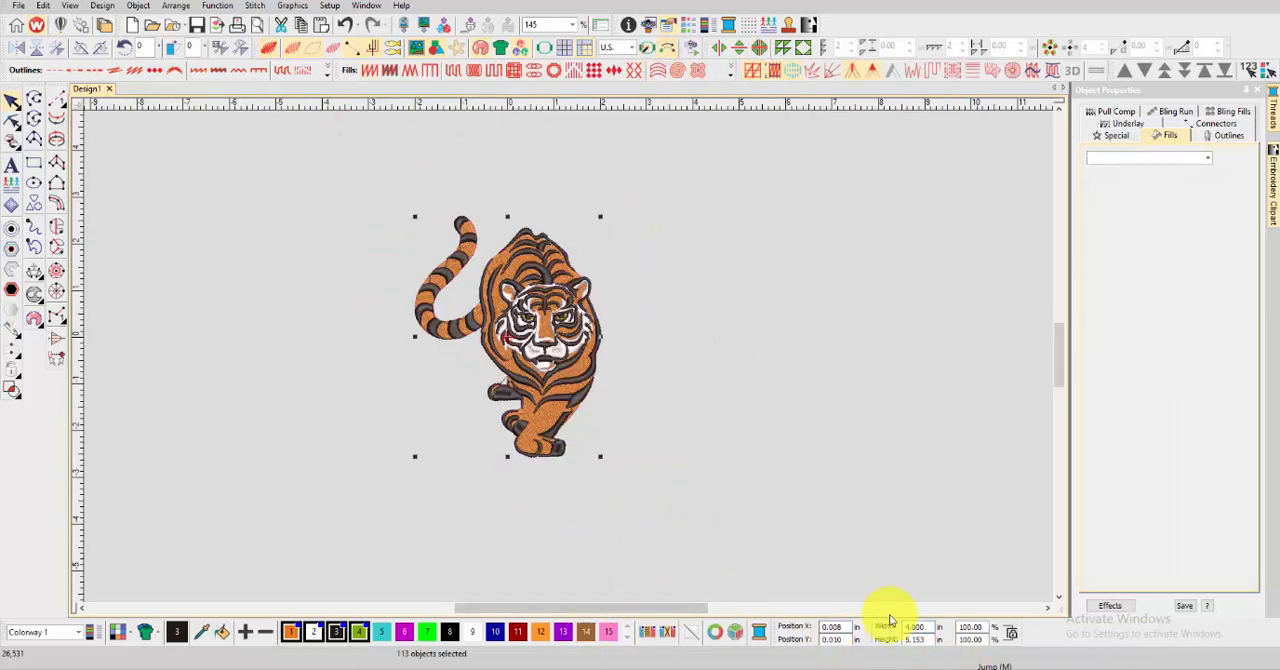
text(0)
key(Return)
click(655, 348)
Check the resized tiger's face and back stitching up close, and select all objects of the design
scroll(567, 361, up, 5)
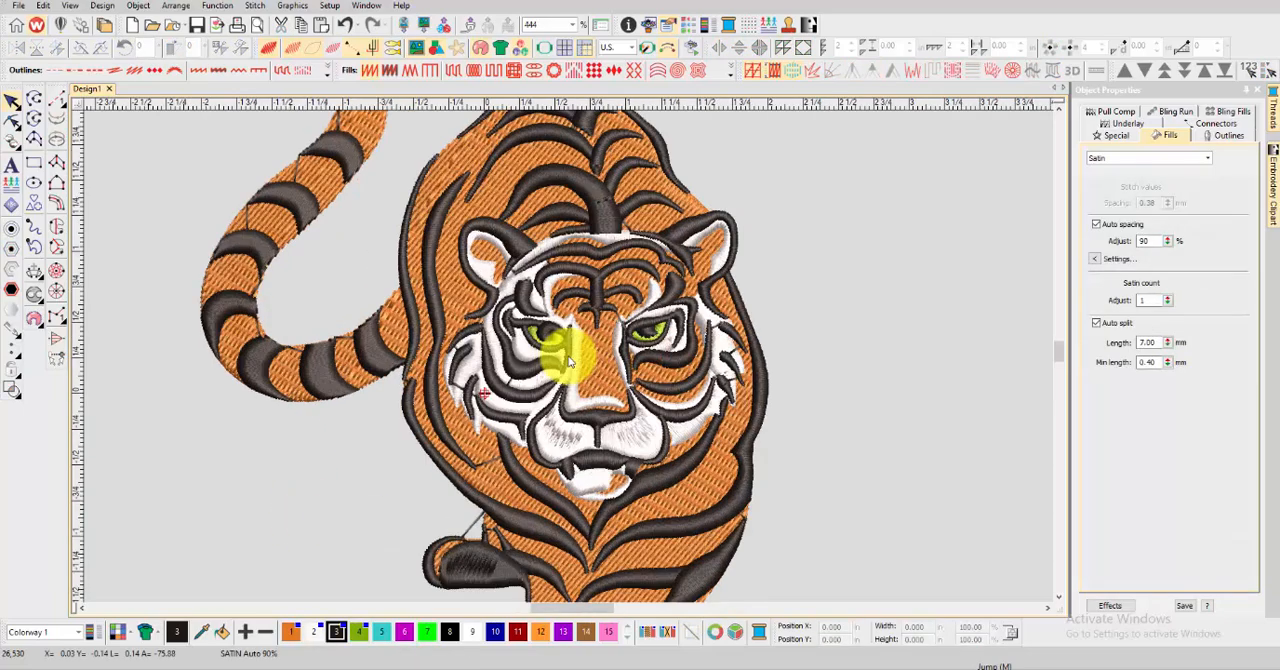
scroll(563, 351, down, 5)
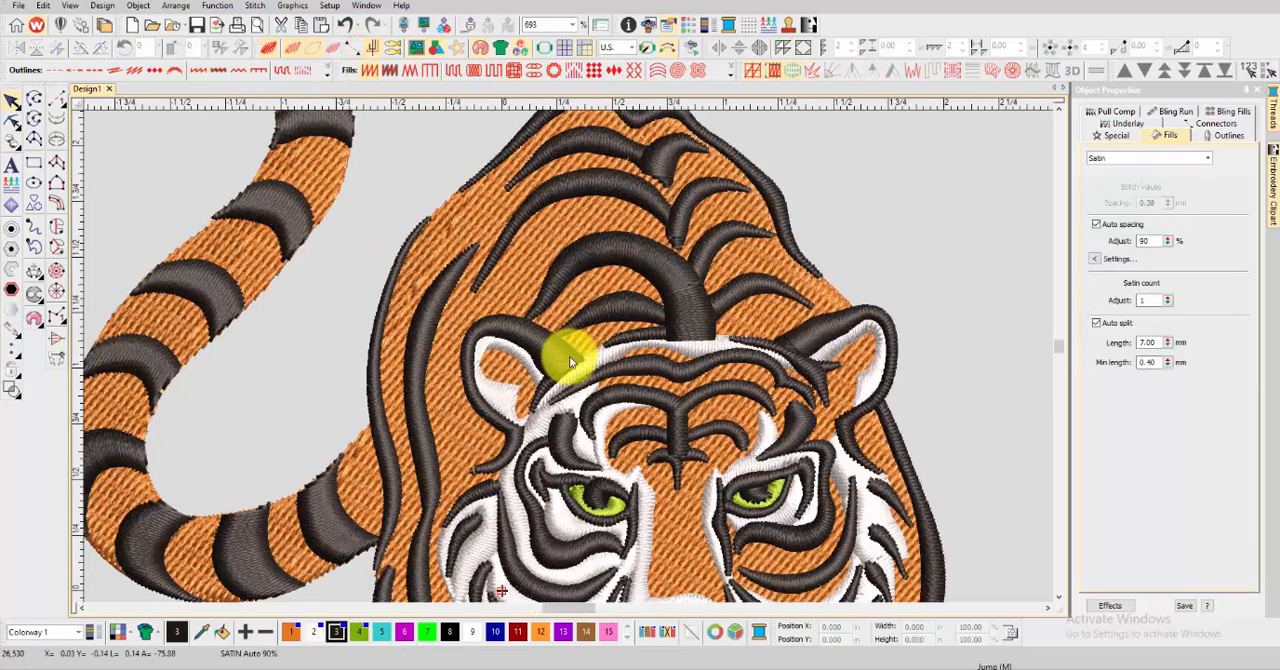
click(729, 450)
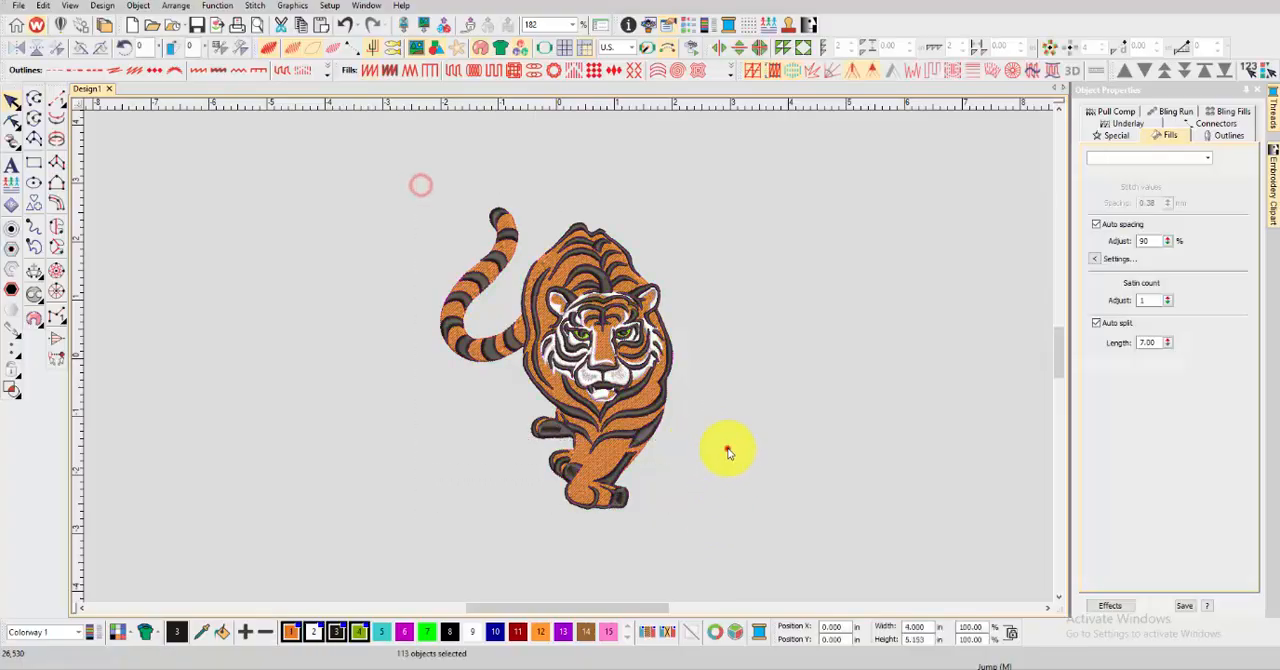